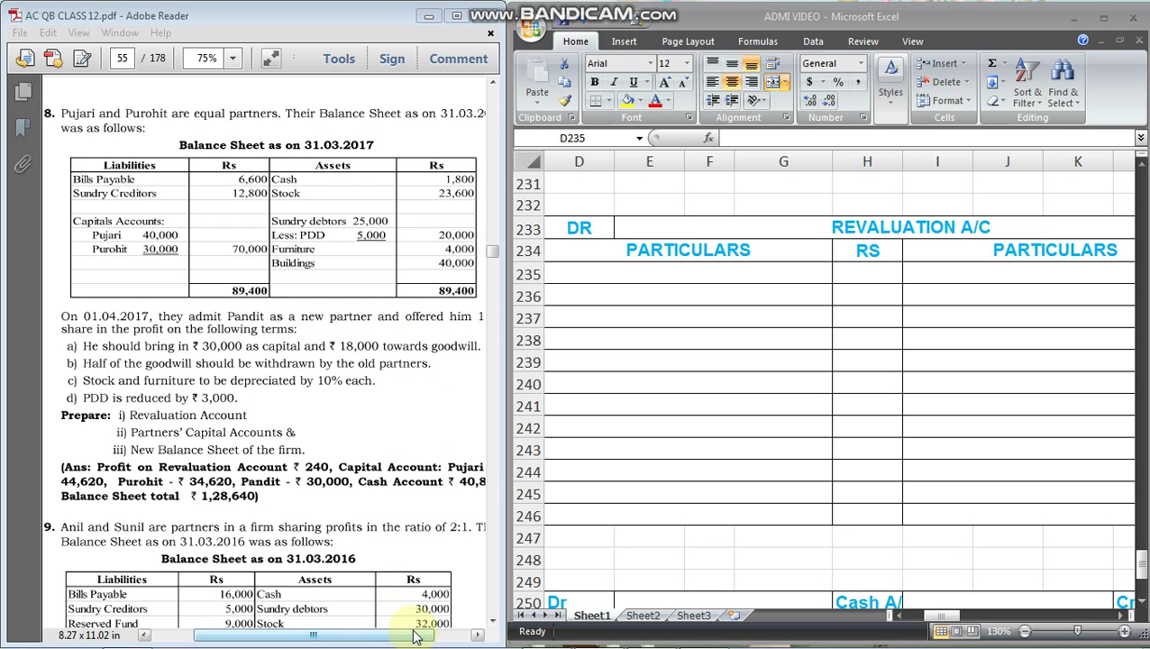
Enter "To Stock A/c" in D235 as the first debit particular of the Revaluation account
left_click_drag(411, 634, 422, 634)
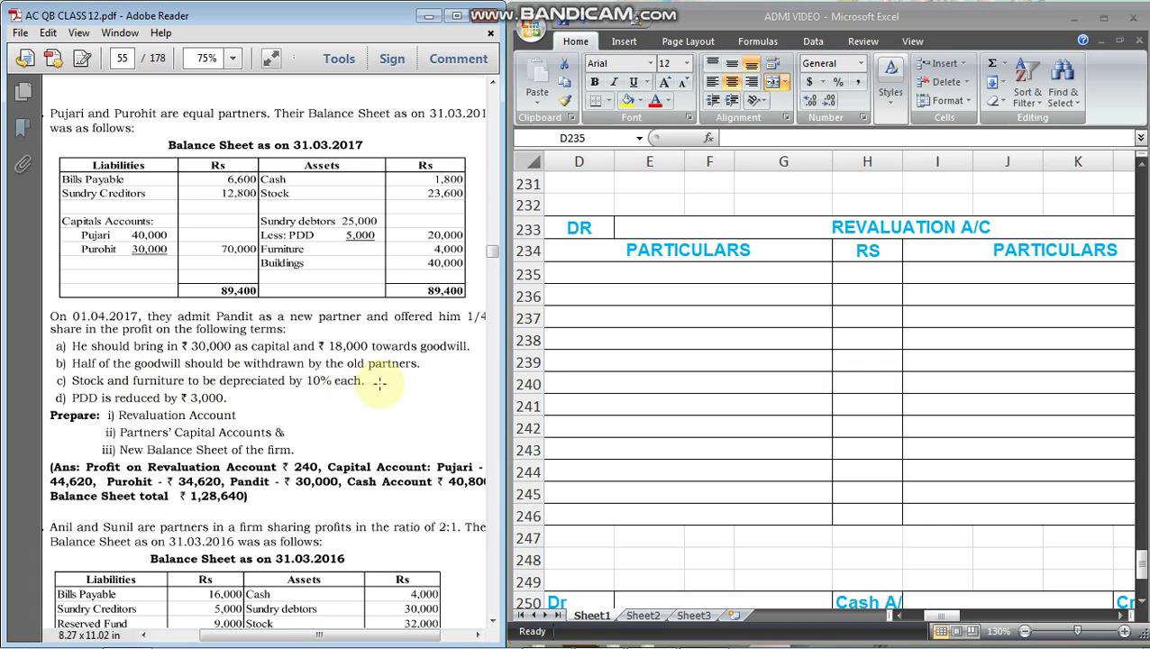
left_click(568, 275)
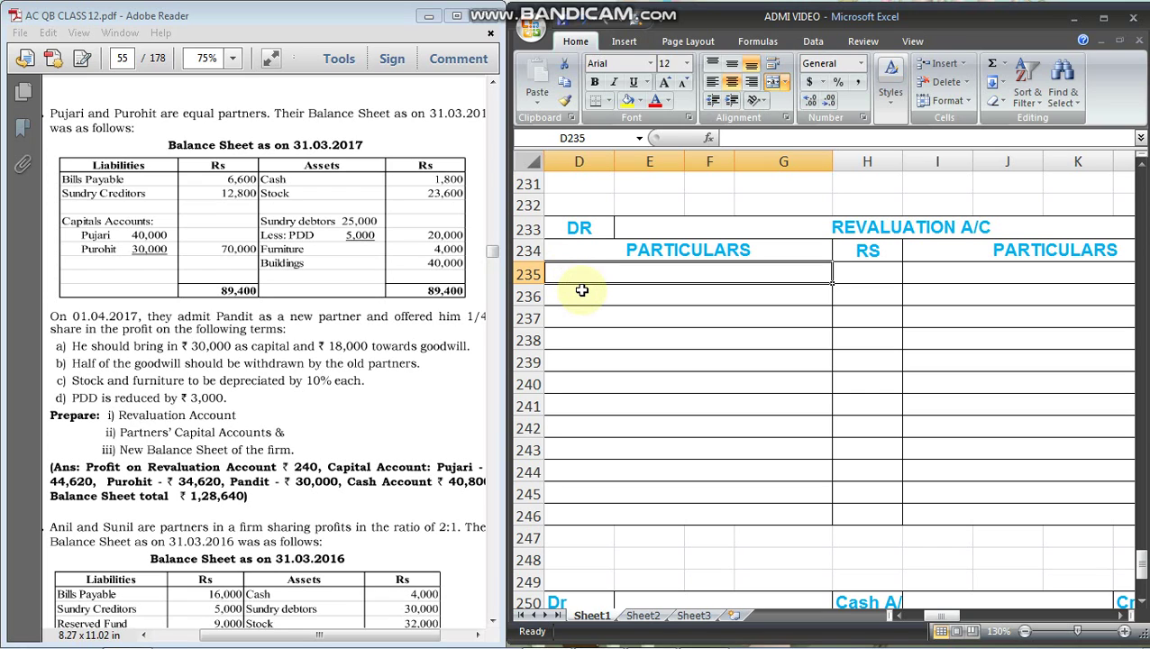
type("To")
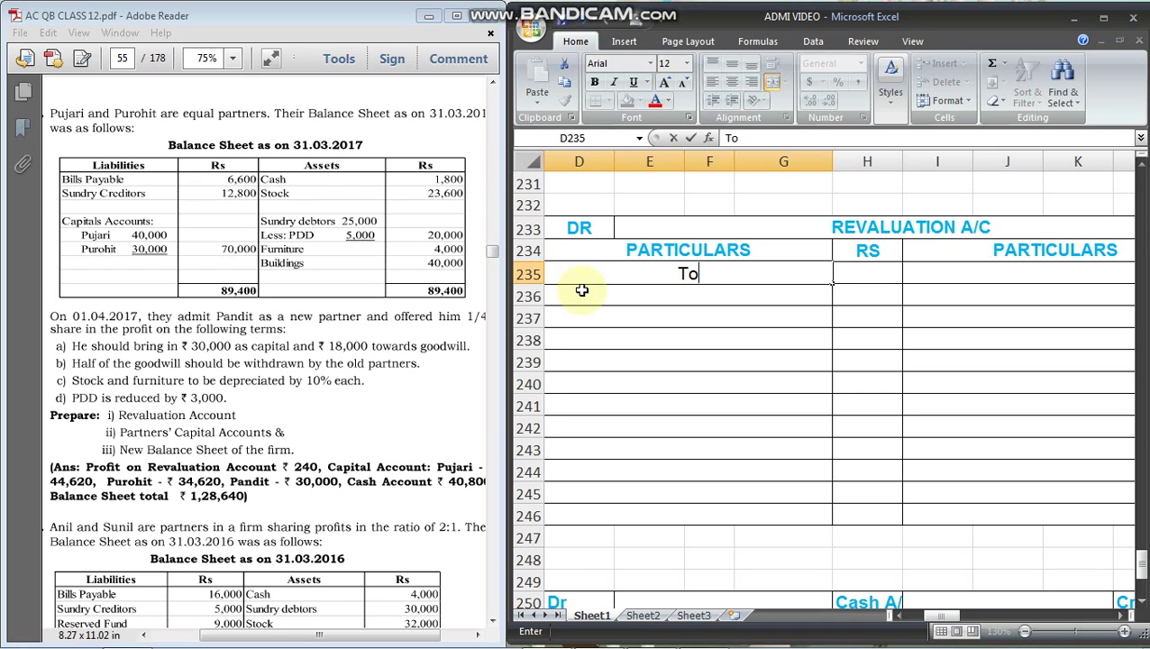
type(" Stock A/c")
key("Return")
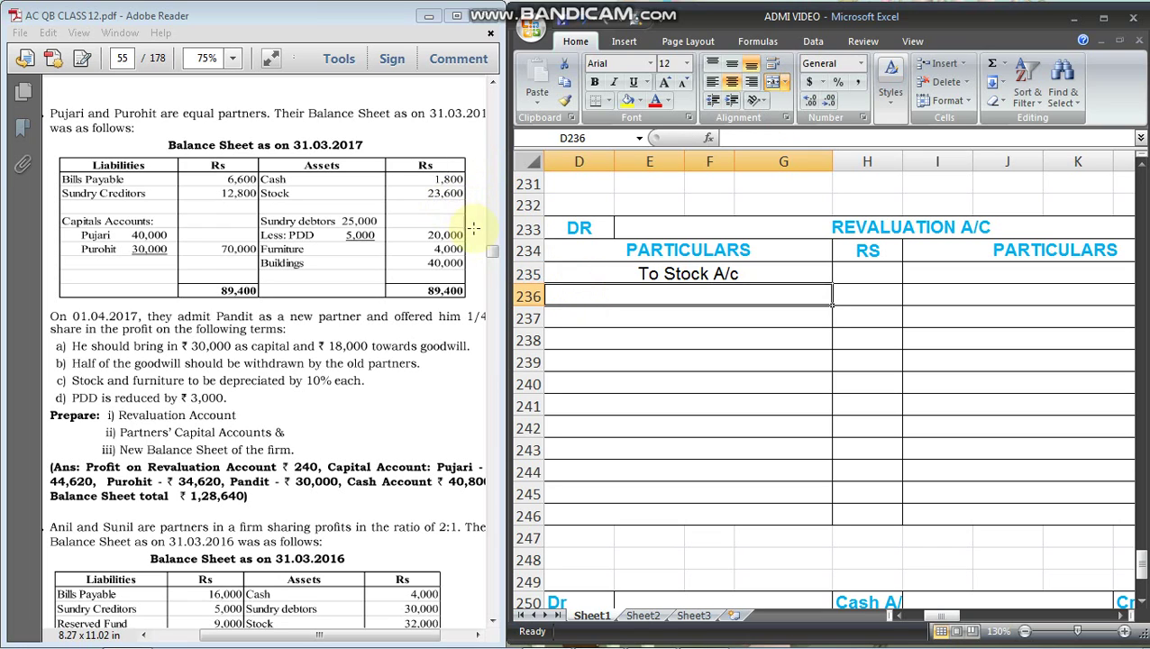
Add the working note "(23600*10/100)" in D236 and the stock depreciation amount 2360 in H235
type("(")
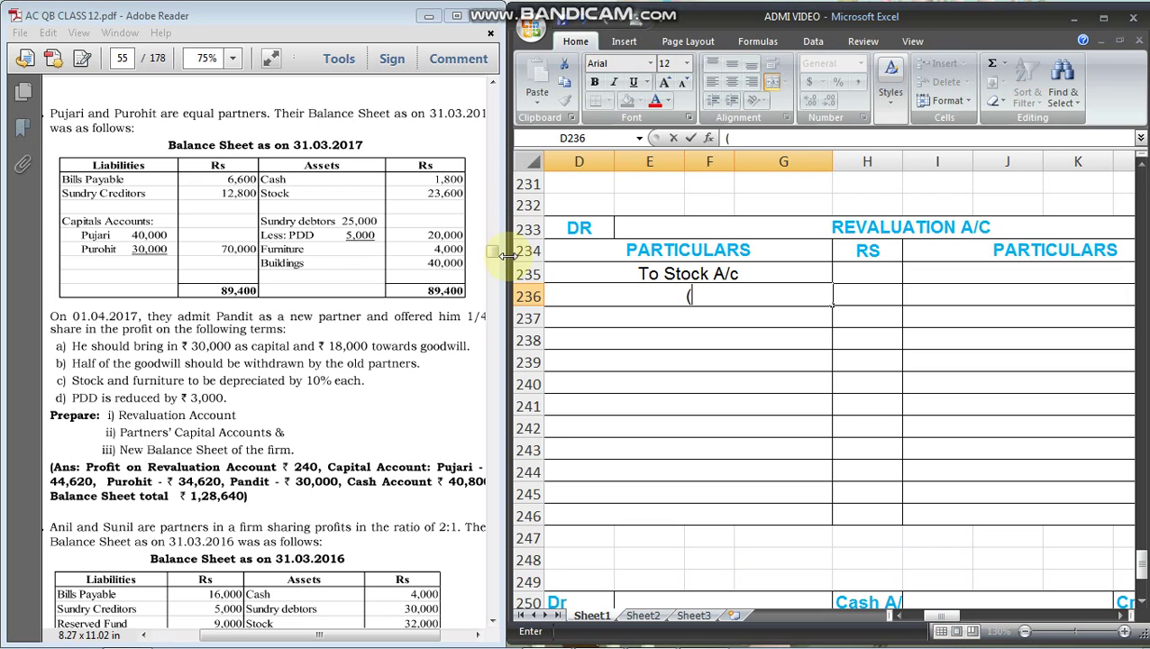
type("23600")
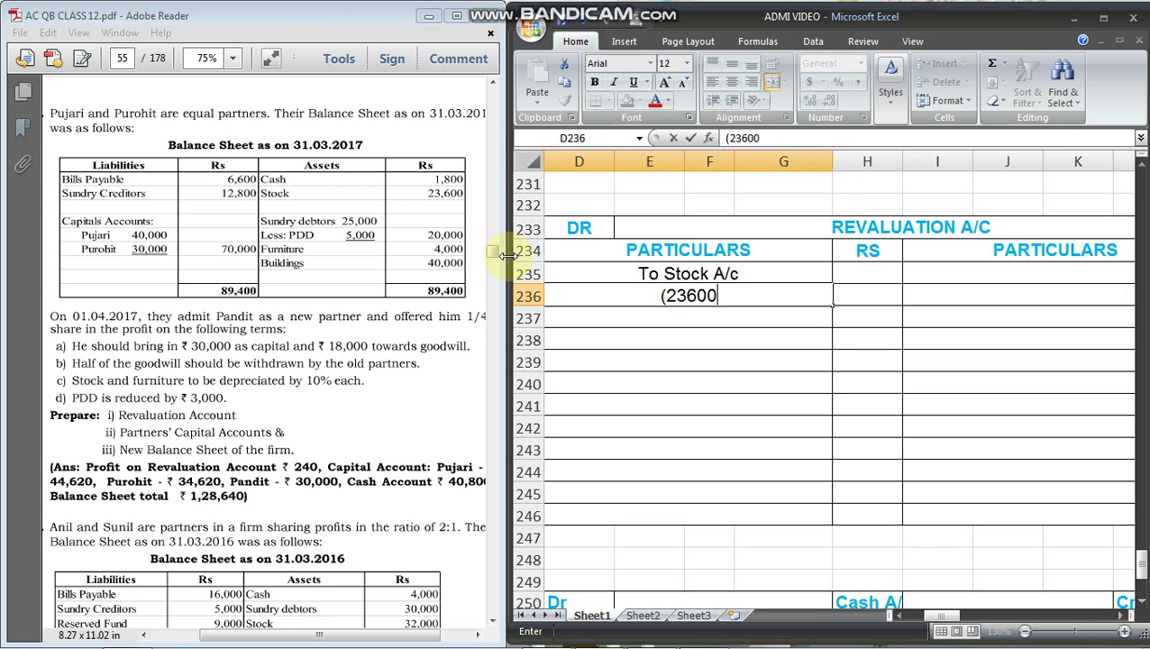
type("*")
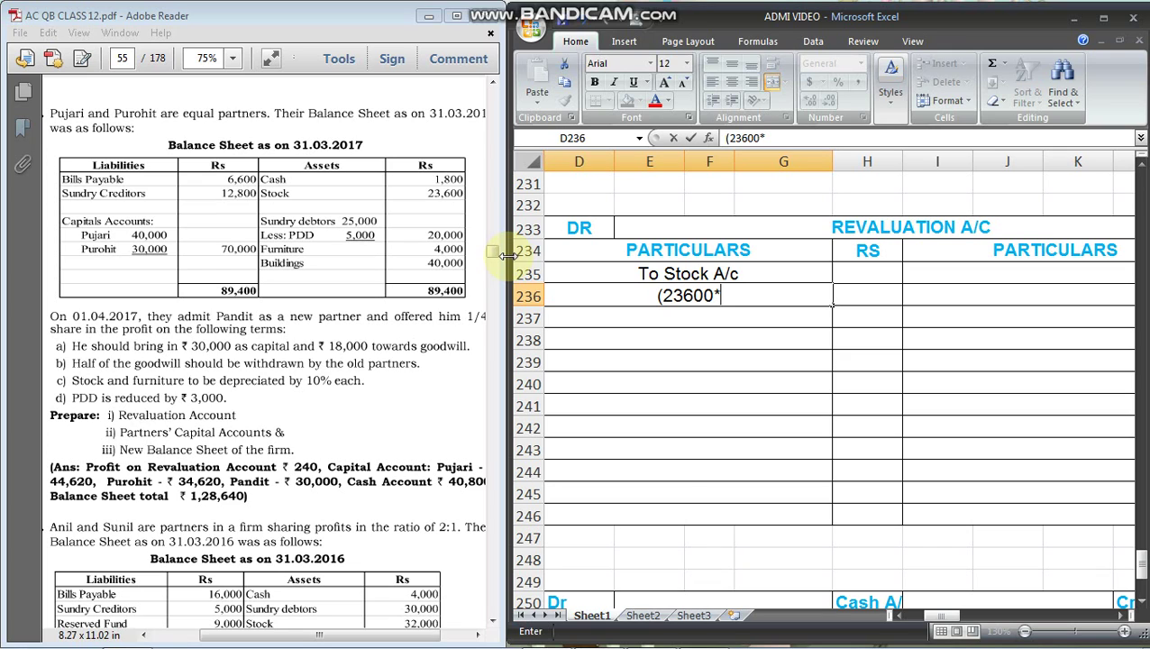
type("10/1")
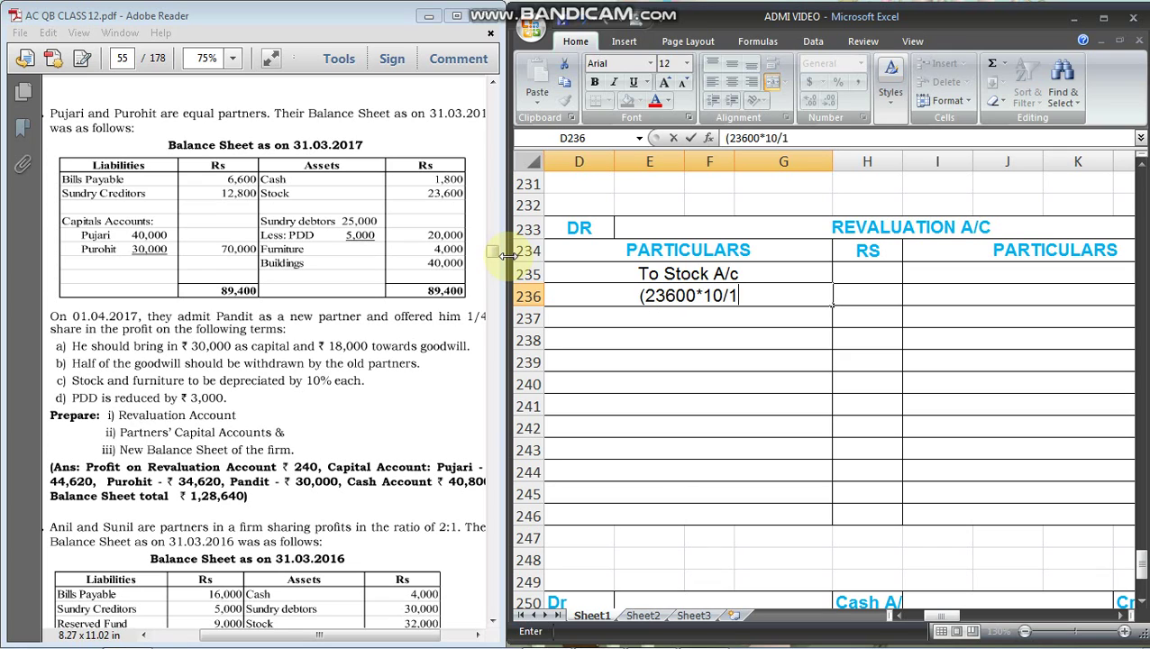
type("00)")
key("Tab")
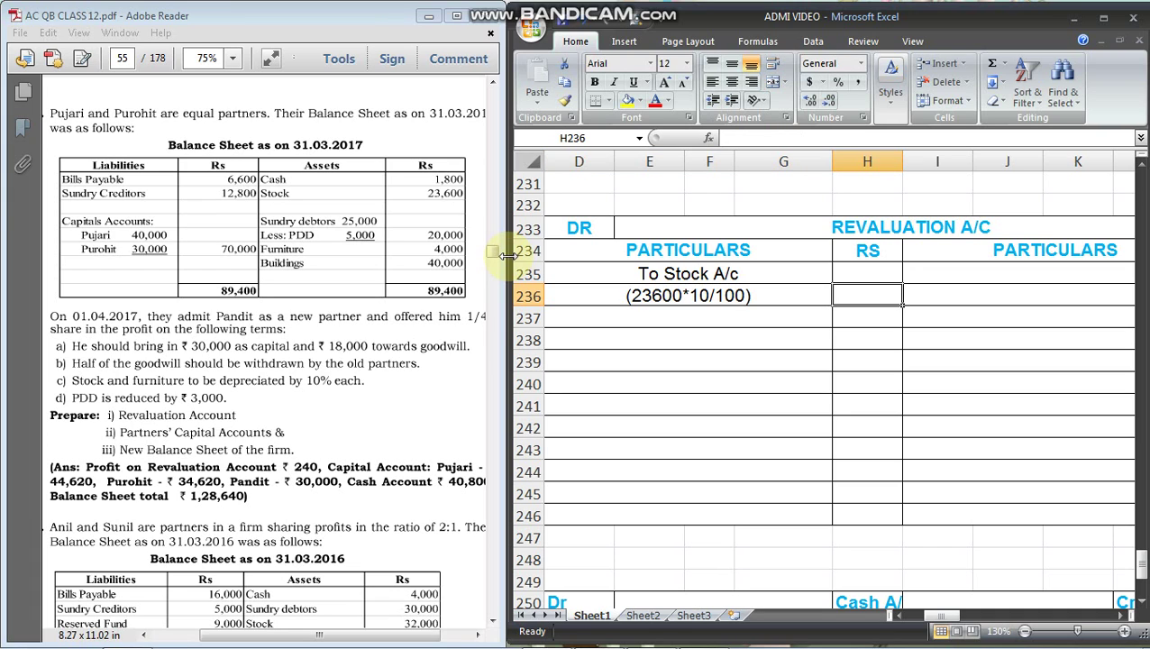
key("Up")
type("2360")
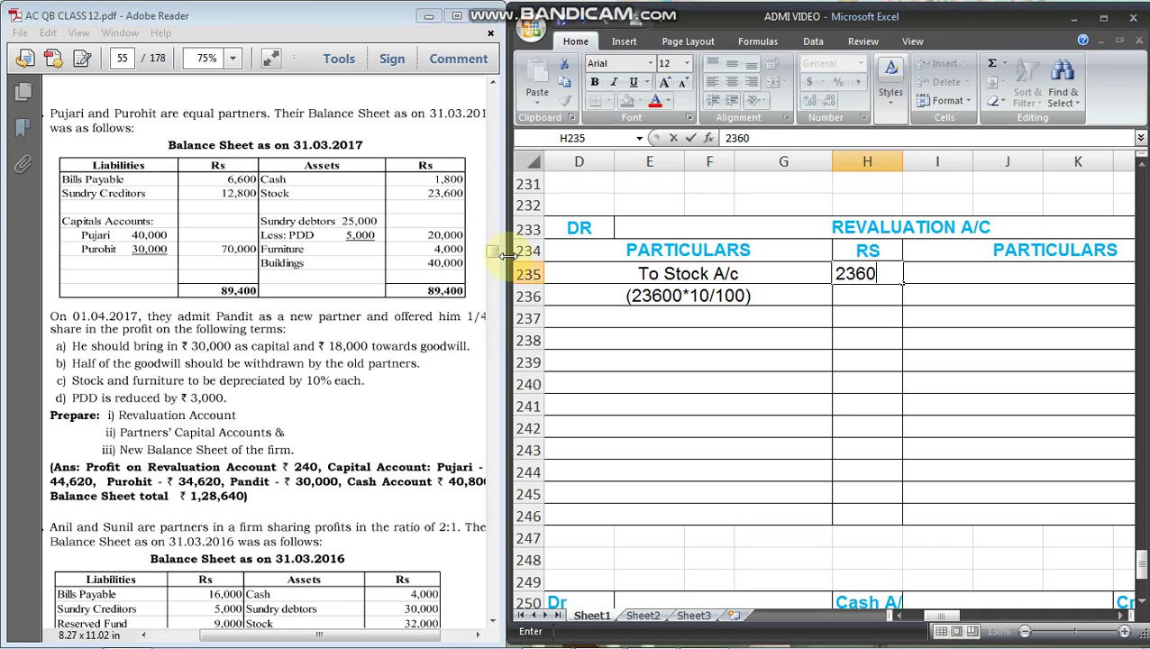
key("Return")
Enter "To Furniture A/c" in D237 as the second debit particular of the Revaluation account
key("Down")
key("Down")
key("Up")
key("Left")
type("To ")
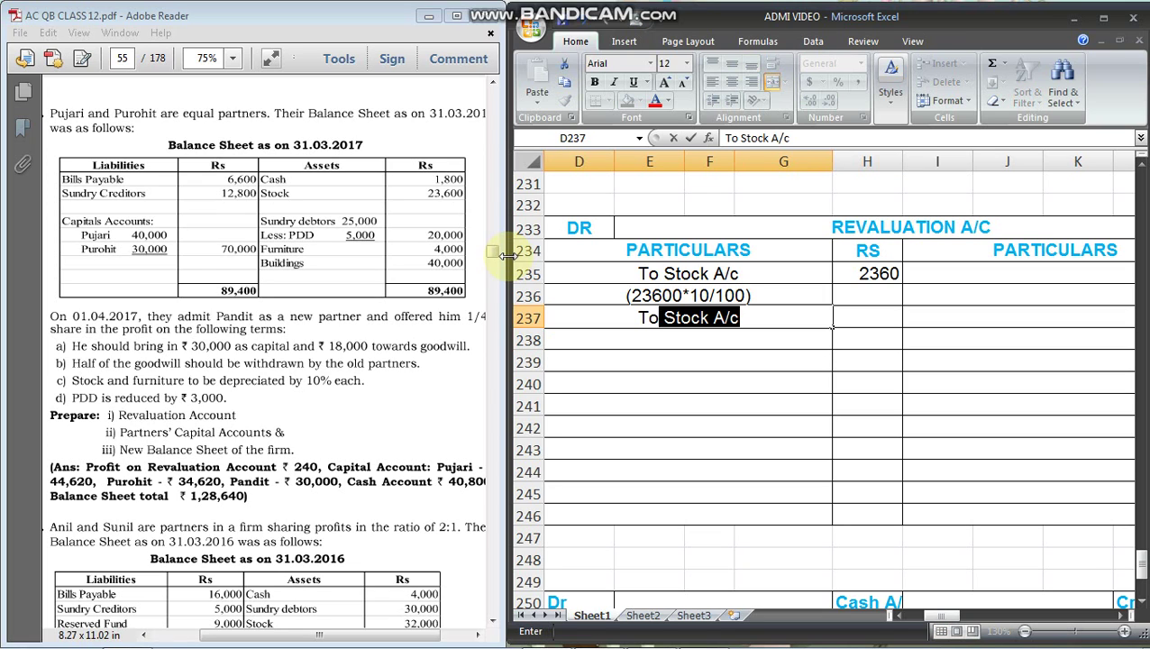
type("Furn")
key("BackSpace")
type("rniture")
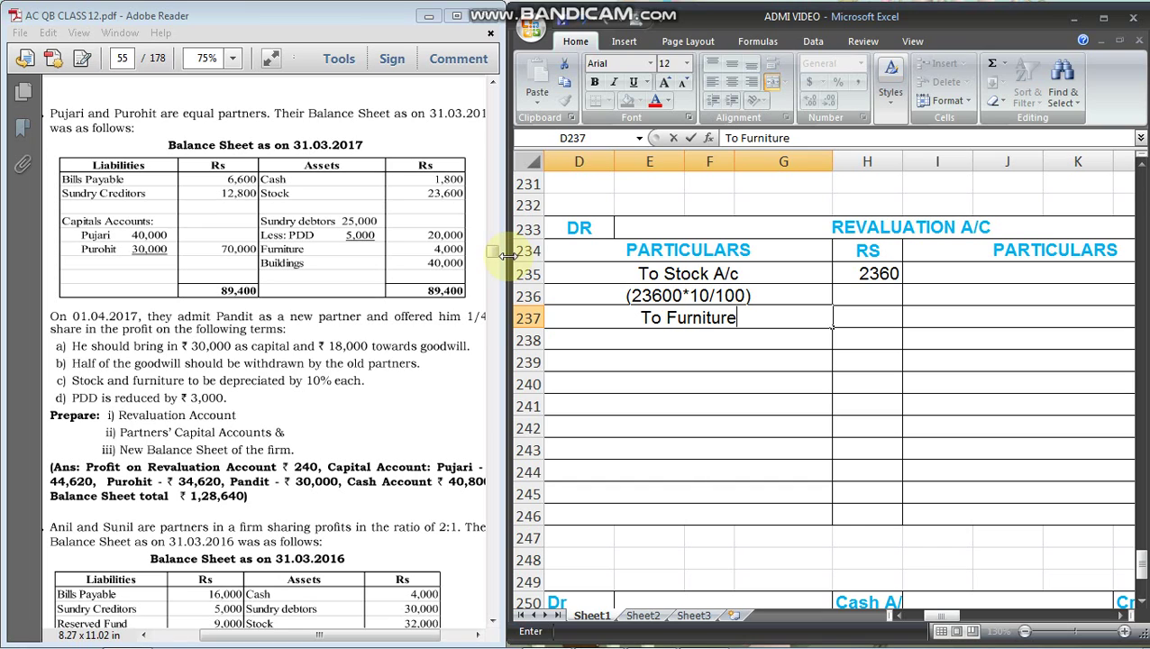
type(" A/c")
key("Return")
Add the working note "(4000*10/100)" in D238 and the furniture depreciation amount 400 in H237
type("(")
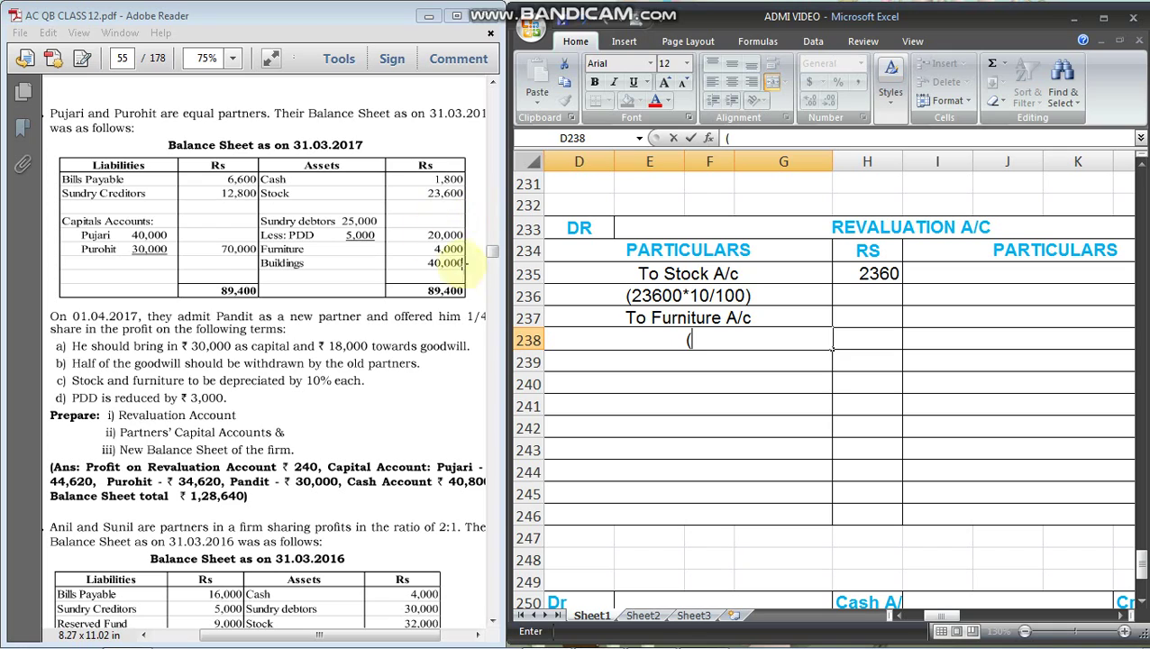
type("4")
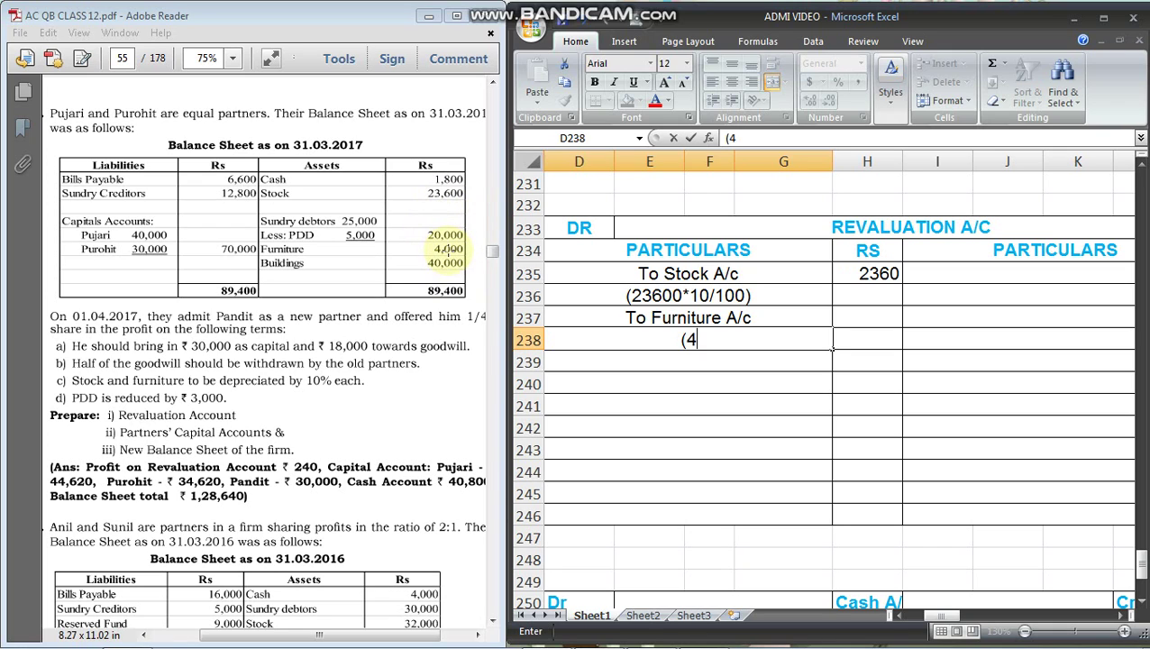
type("000*1")
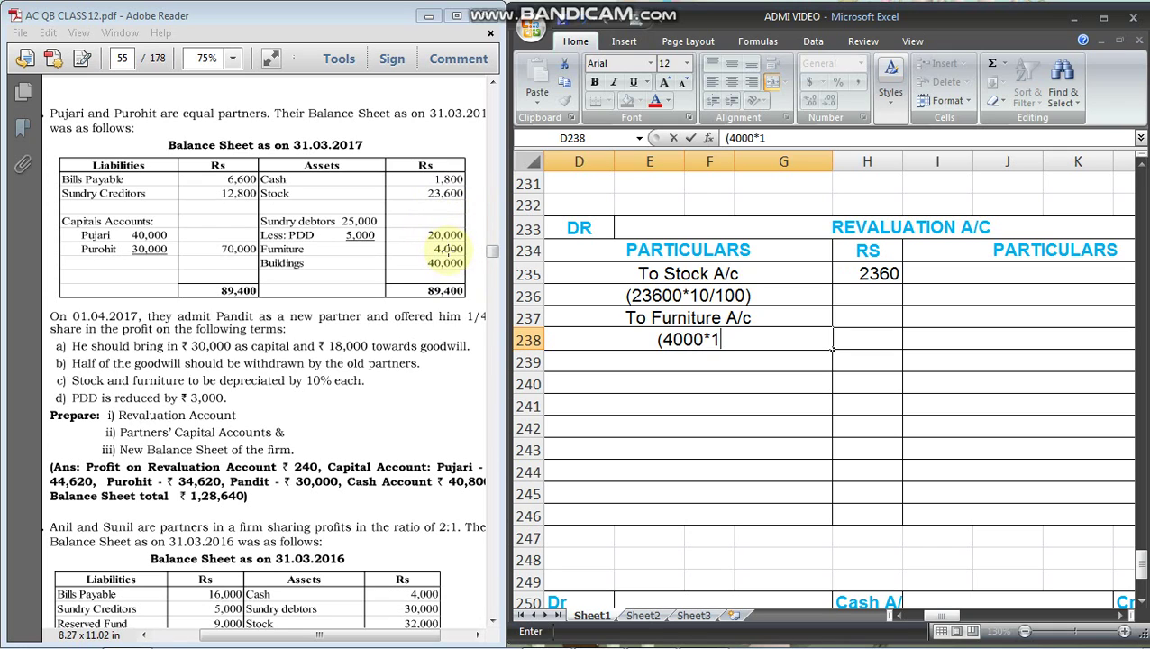
type("0/100")
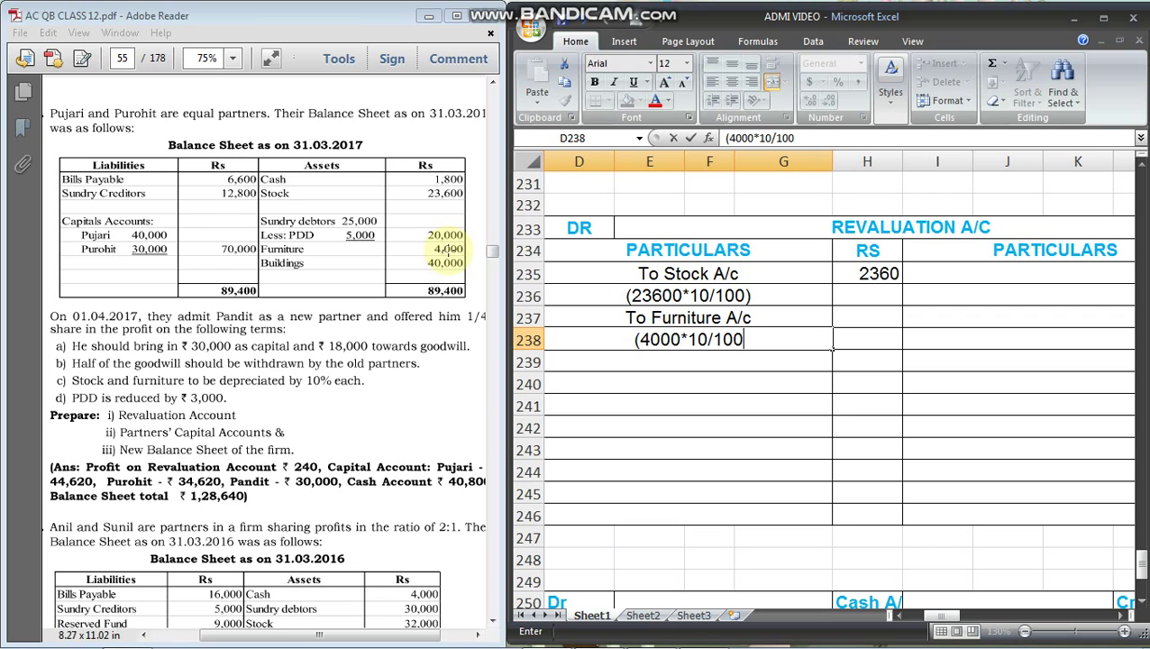
type(")")
key("Up")
key("Right")
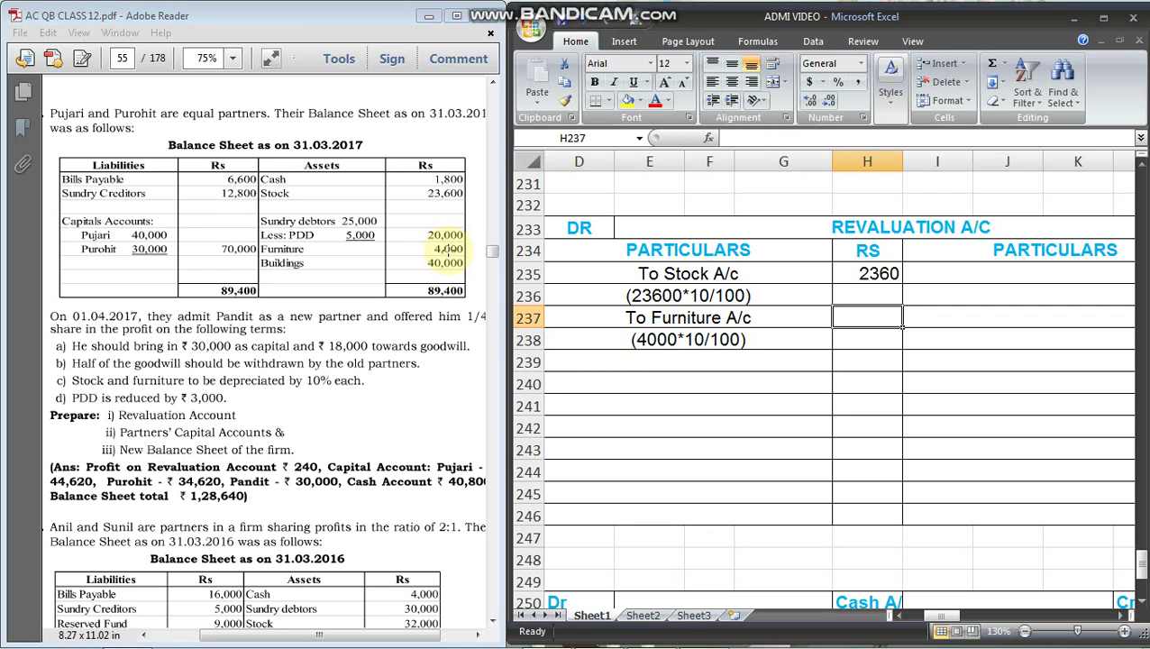
type("400")
key("Return")
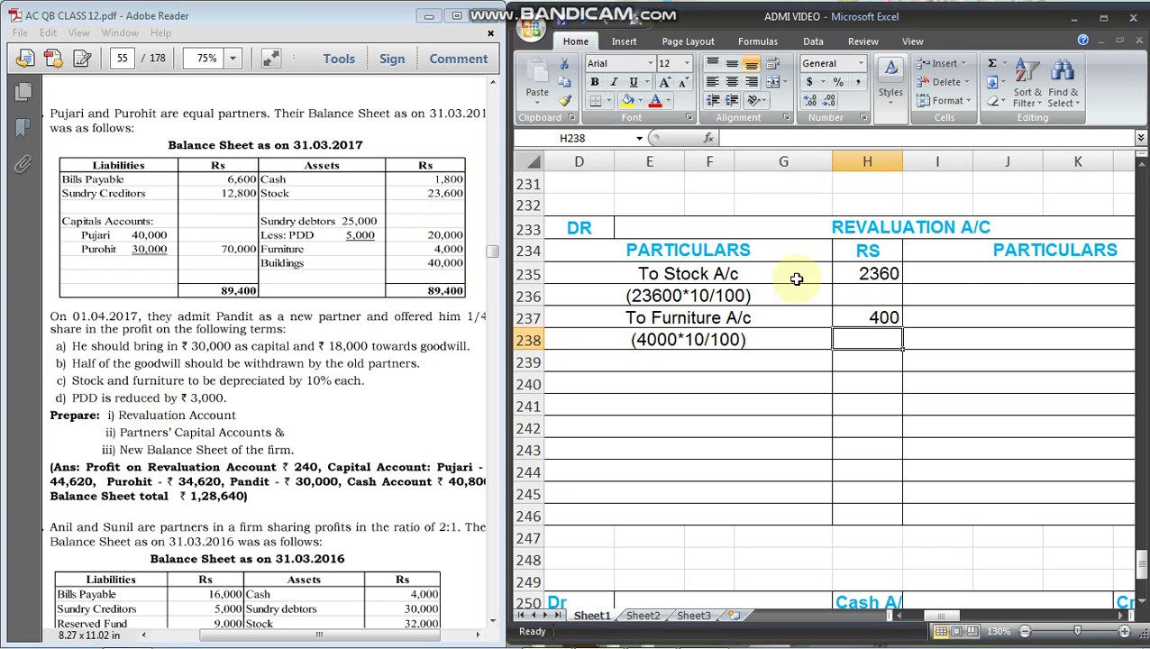
Enter the credit-side item "By PDD" in I235 with the amount 3000 in M235
left_click(988, 318)
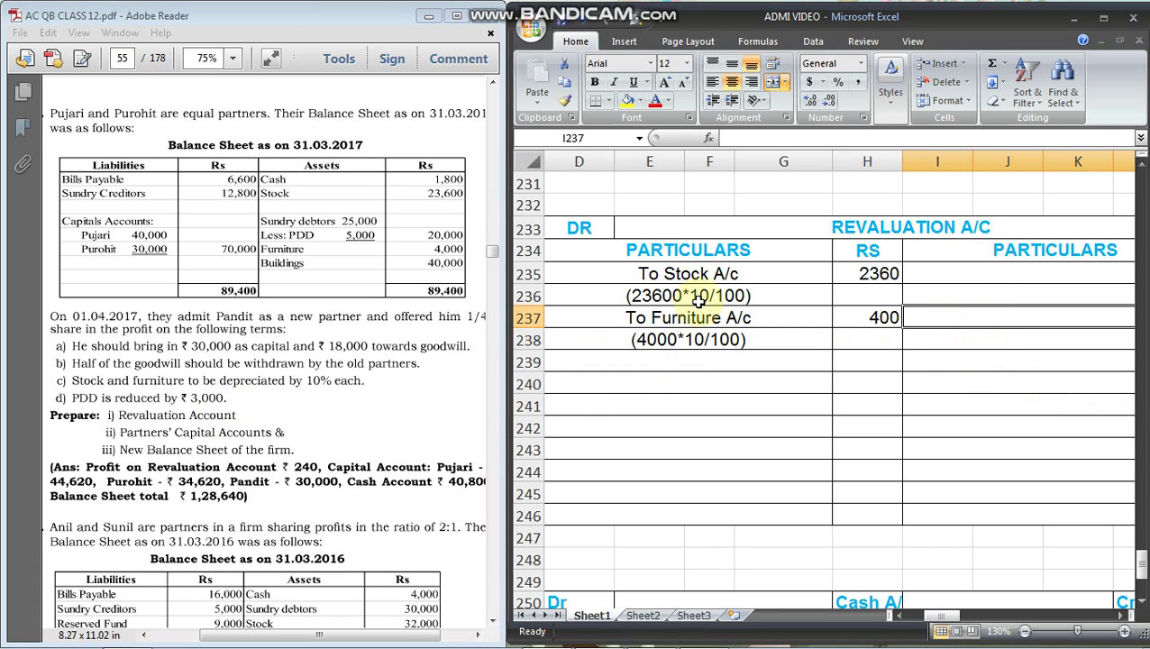
left_click(683, 276)
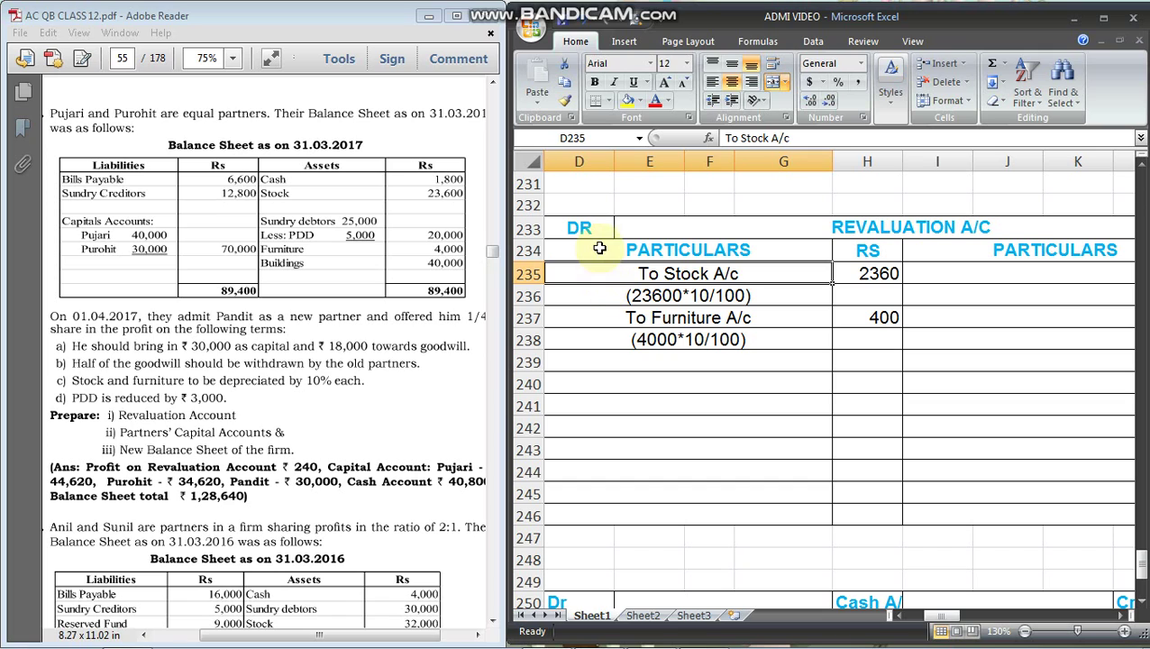
left_click(967, 271)
type("B")
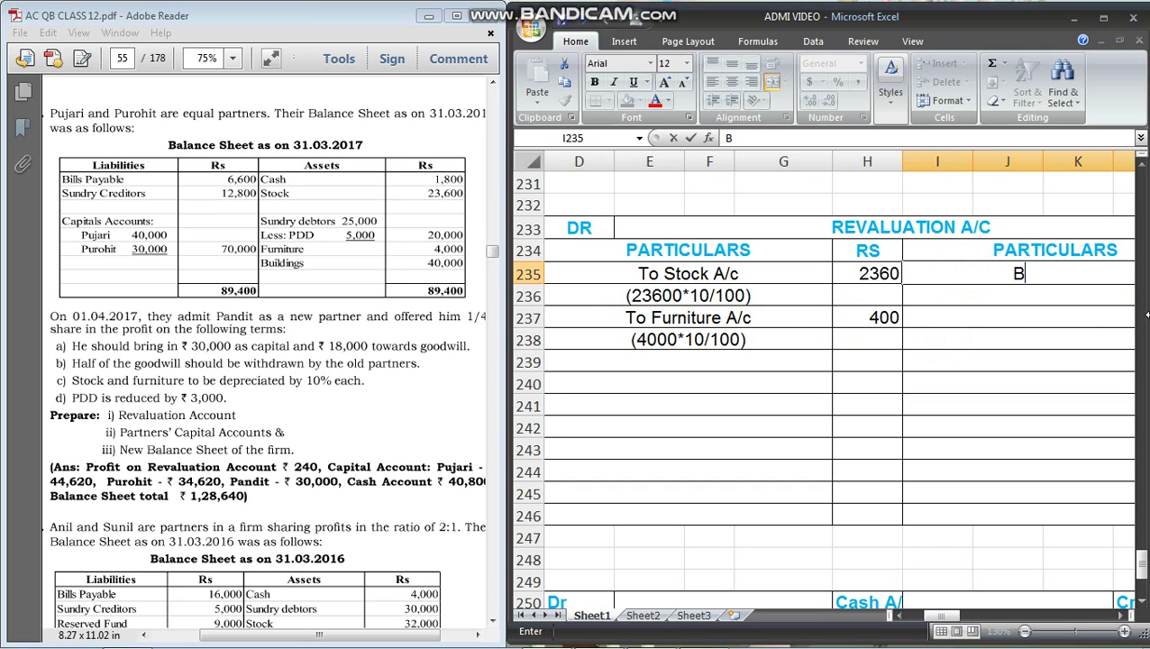
type("y PDD")
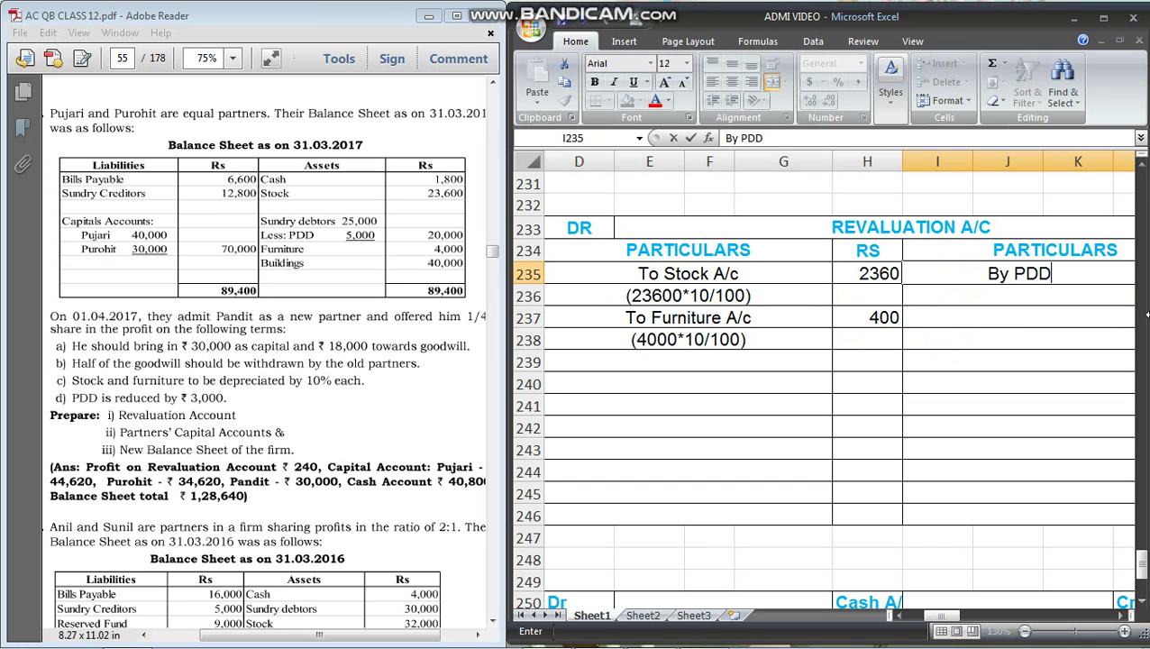
key("Tab")
type("3")
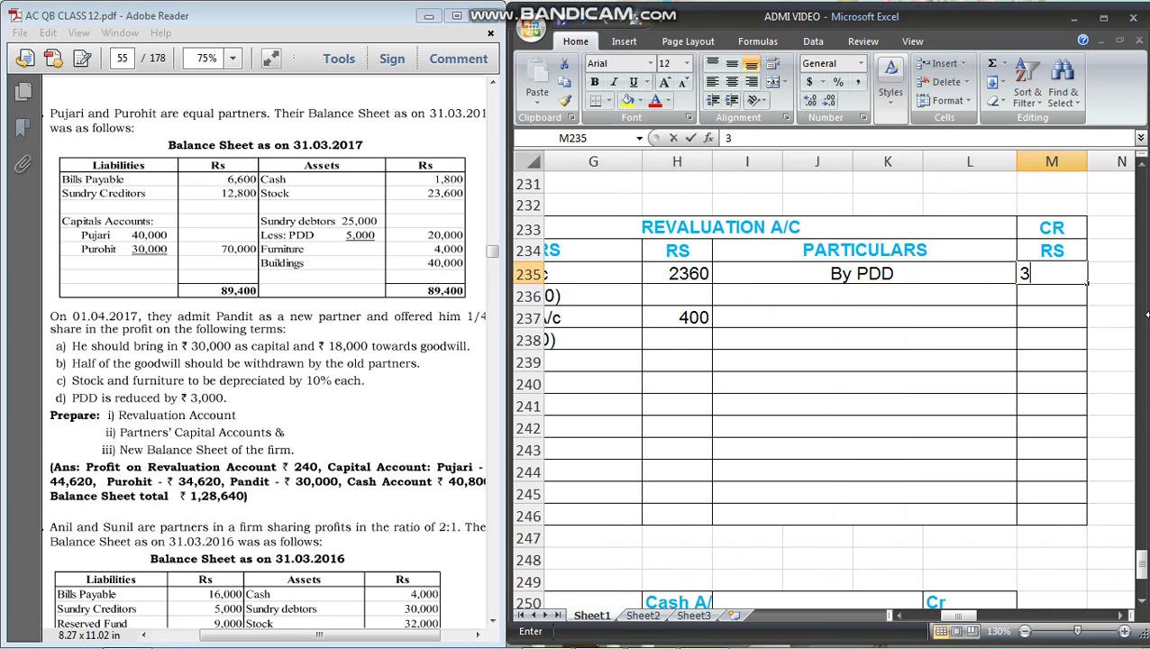
type("000")
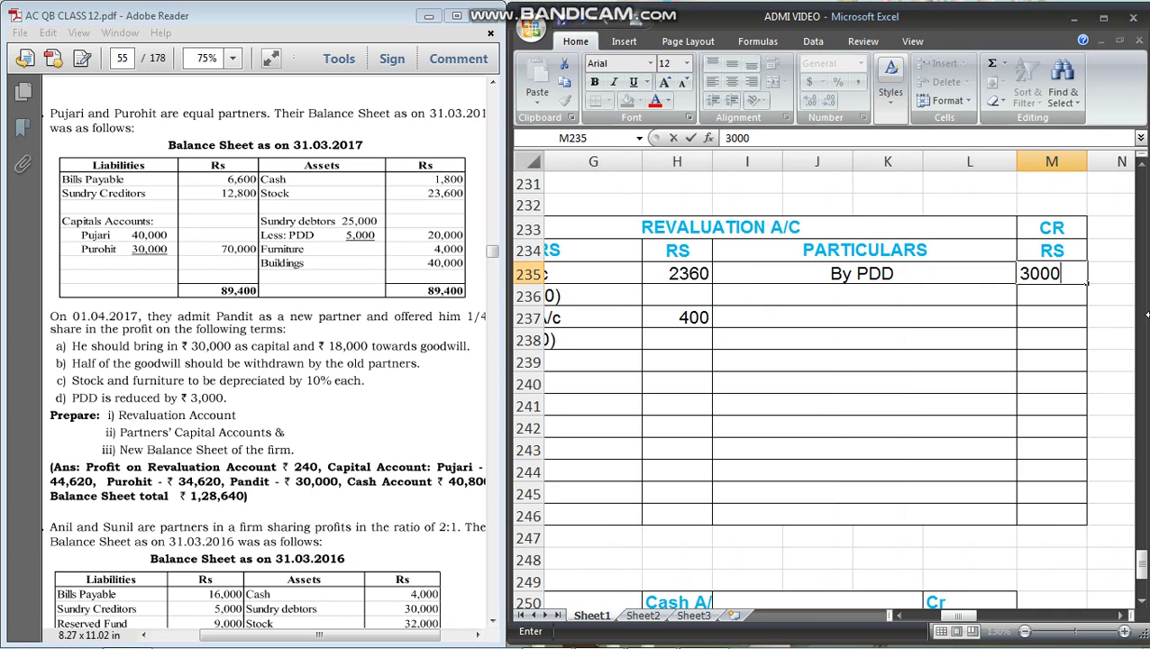
key("Return")
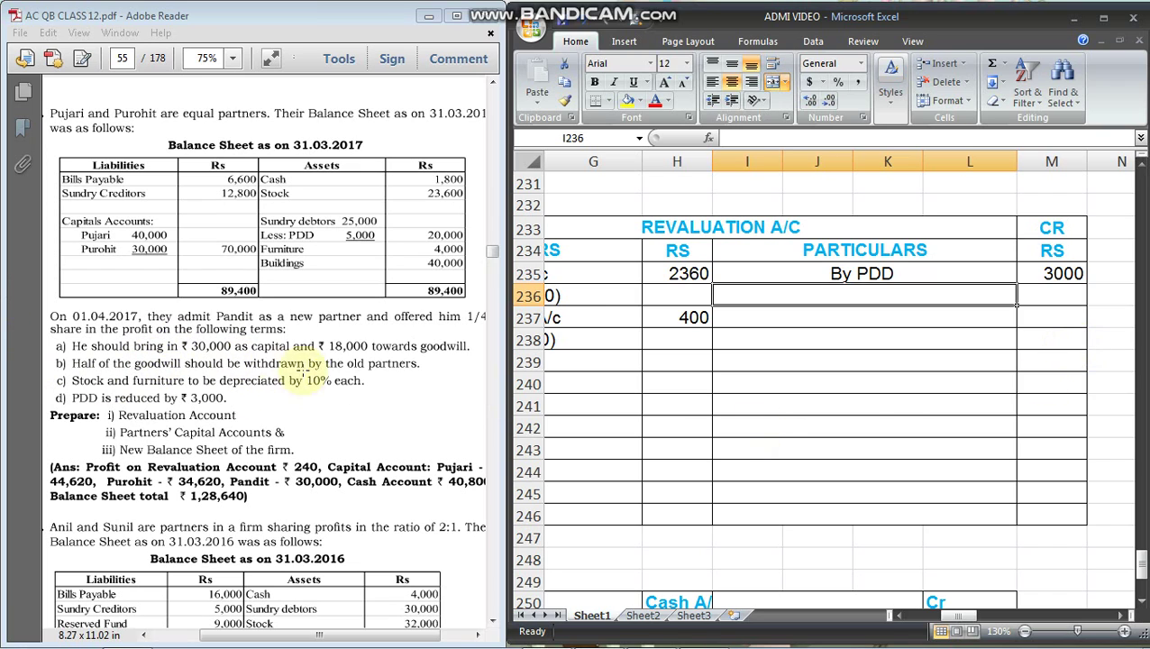
Enter the Revaluation account total 3000 on the credit side in M245 and on the debit side in H245
left_click(1027, 487)
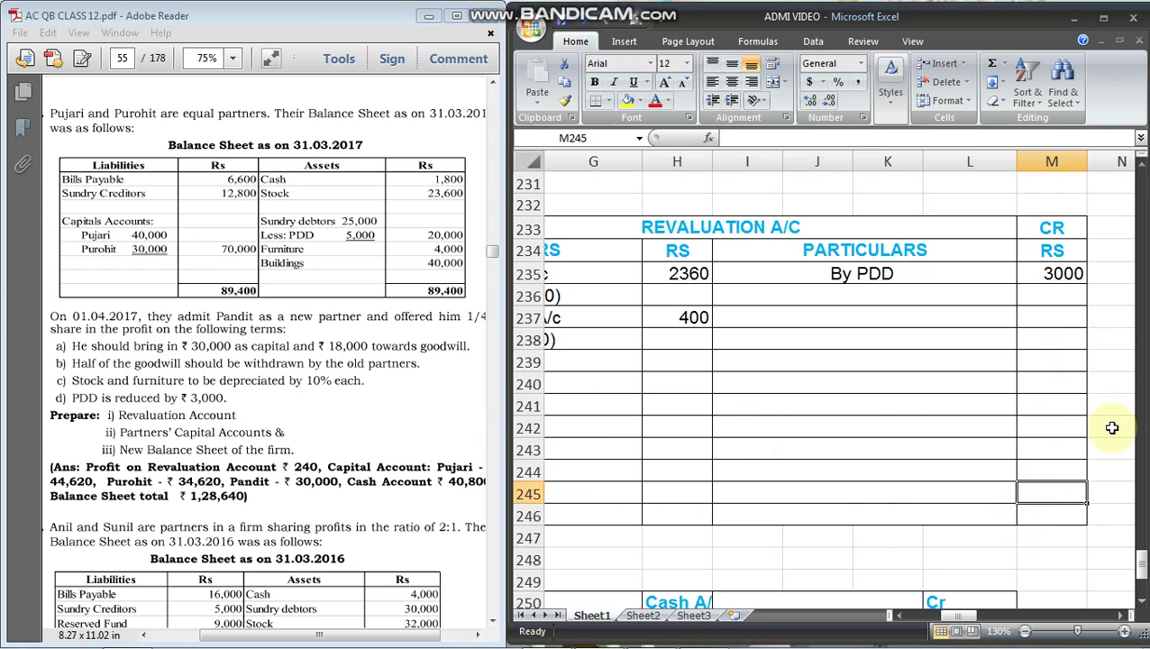
type("3000")
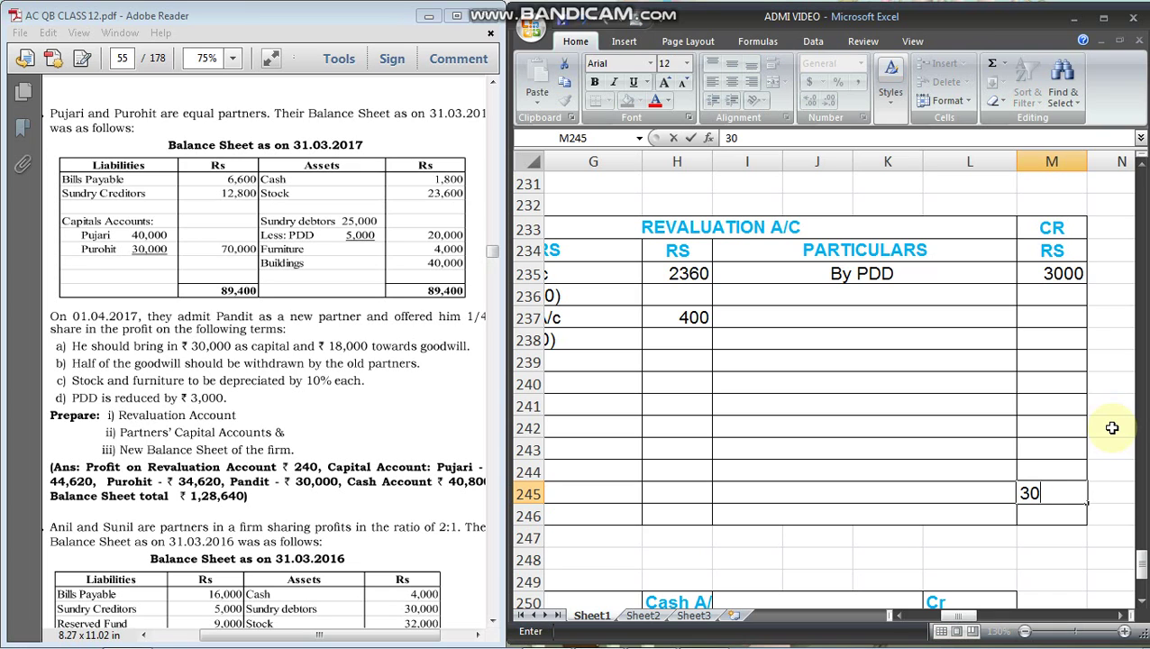
key("Return")
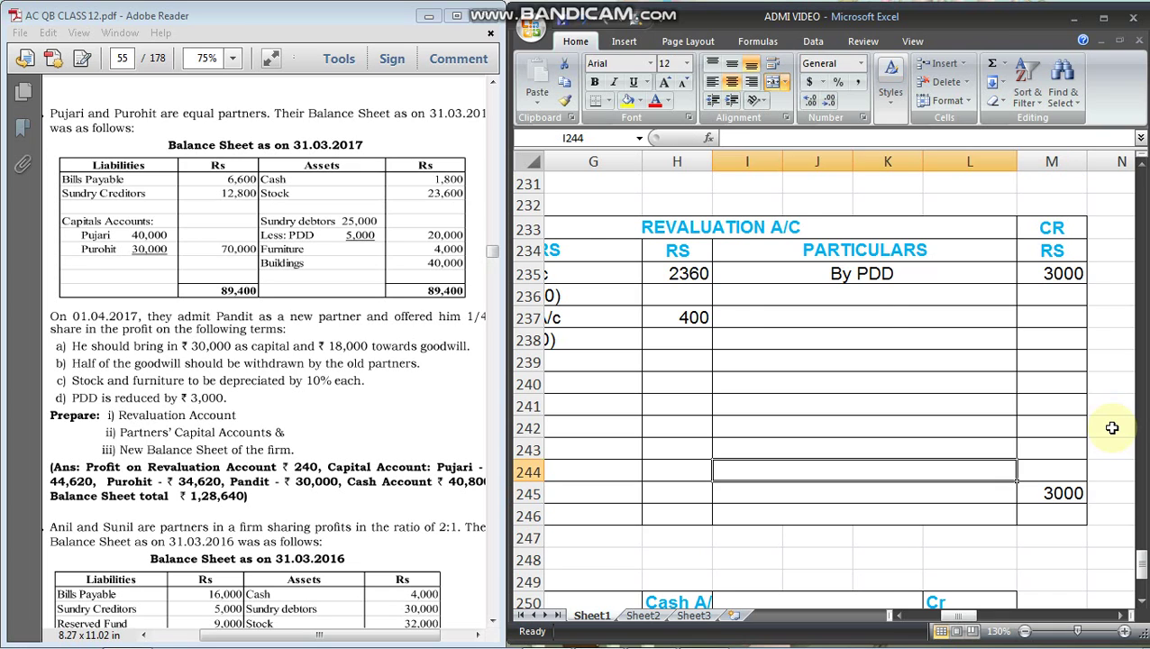
key("Up")
key("Left")
key("Left")
key("Left")
key("Left")
key("Left")
key("Left")
key("Down")
key("Right")
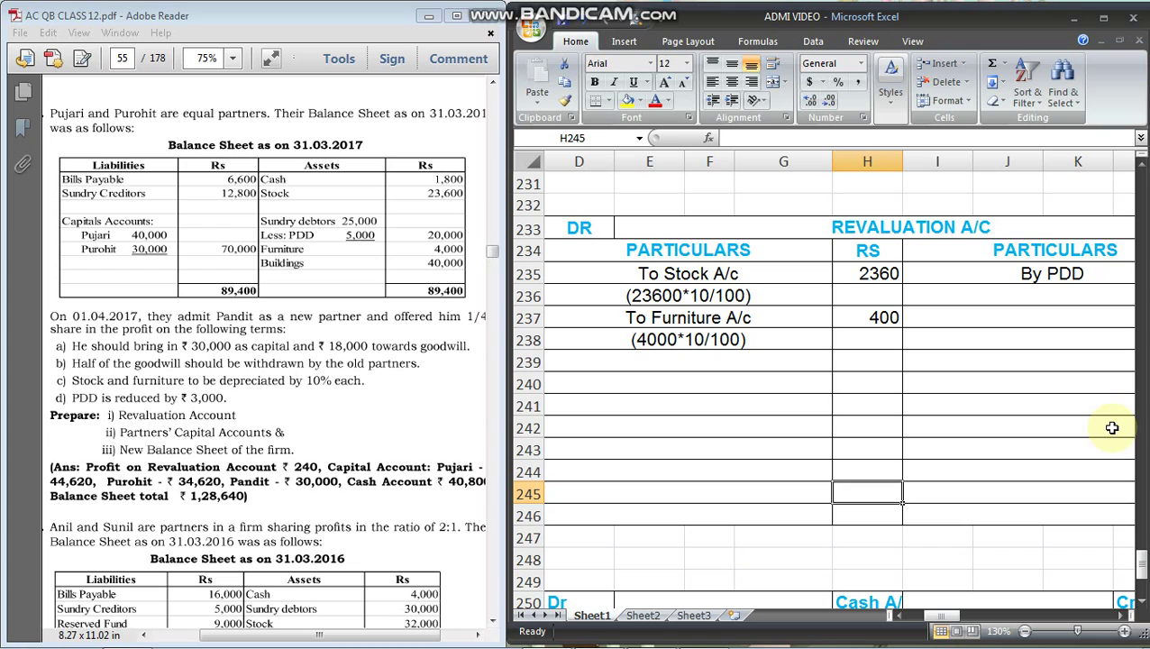
type("3000")
key("Up")
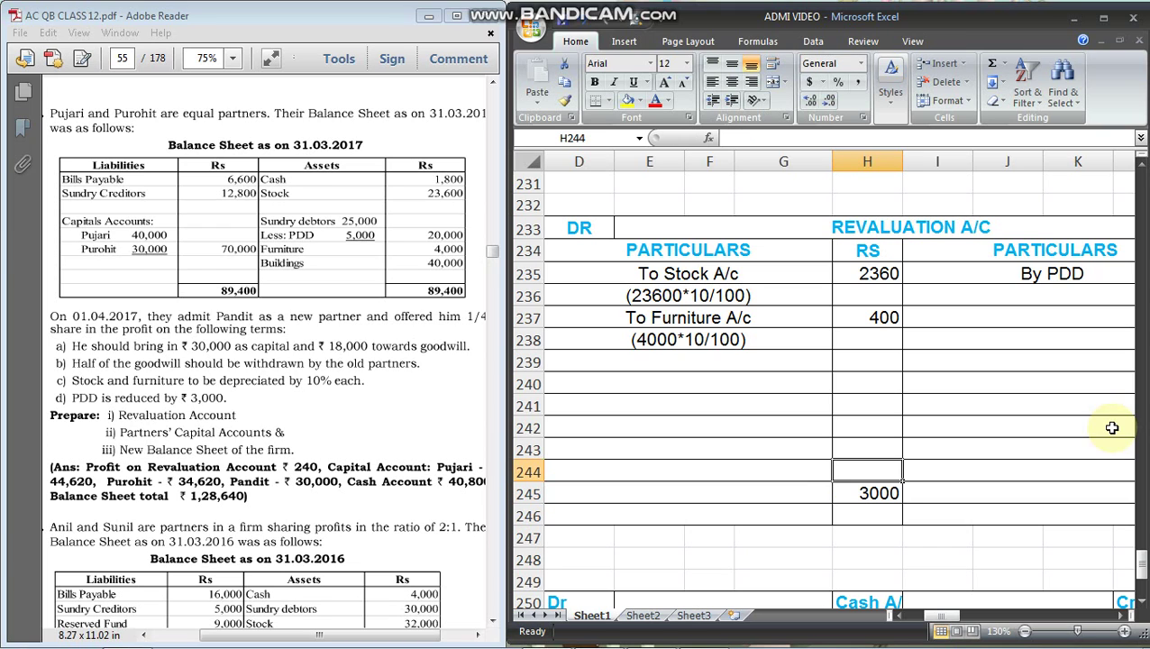
mouse_move(793, 642)
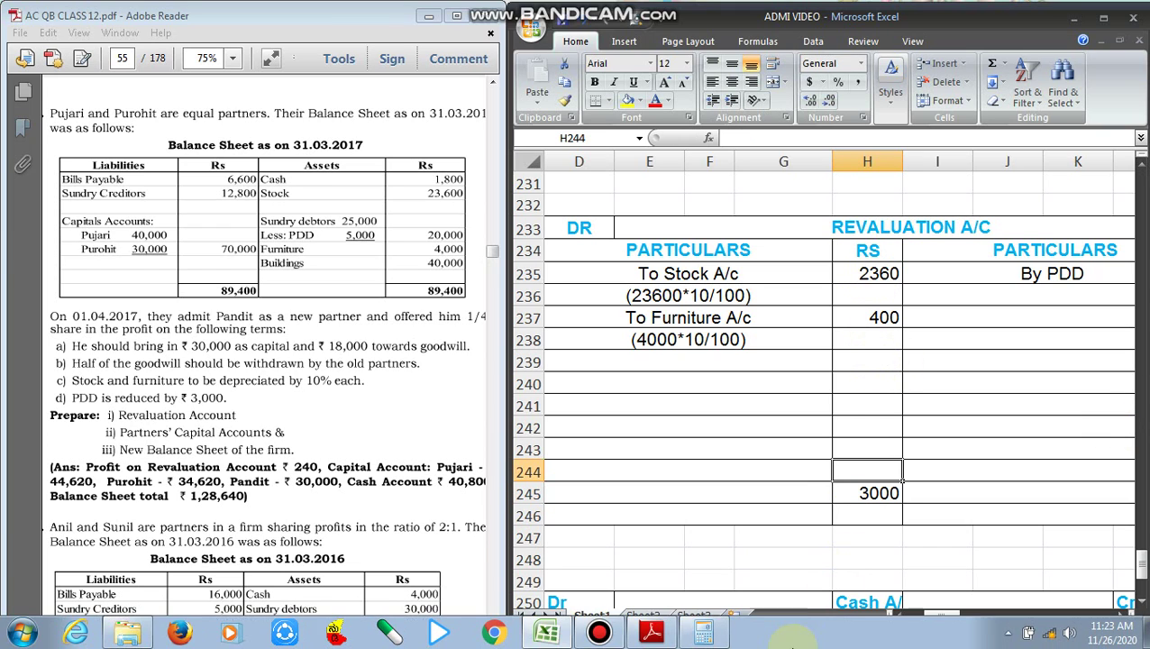
left_click(703, 633)
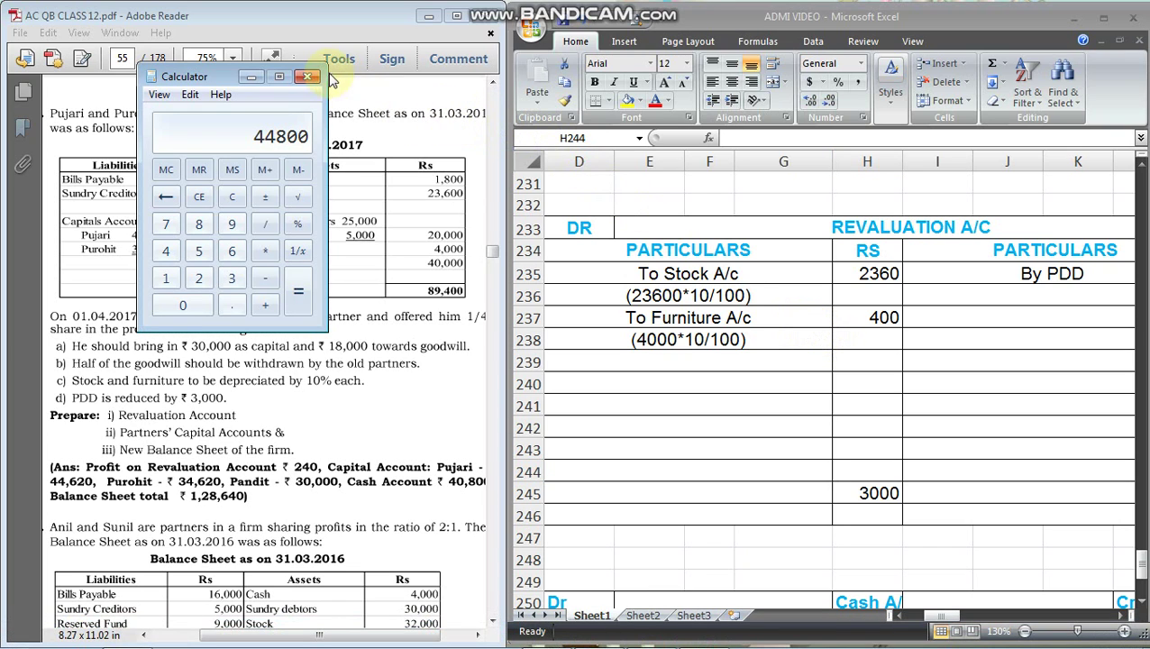
left_click(252, 77)
Enter the revaluation profit amount 240 in the debit Rs column at H243
left_click(864, 430)
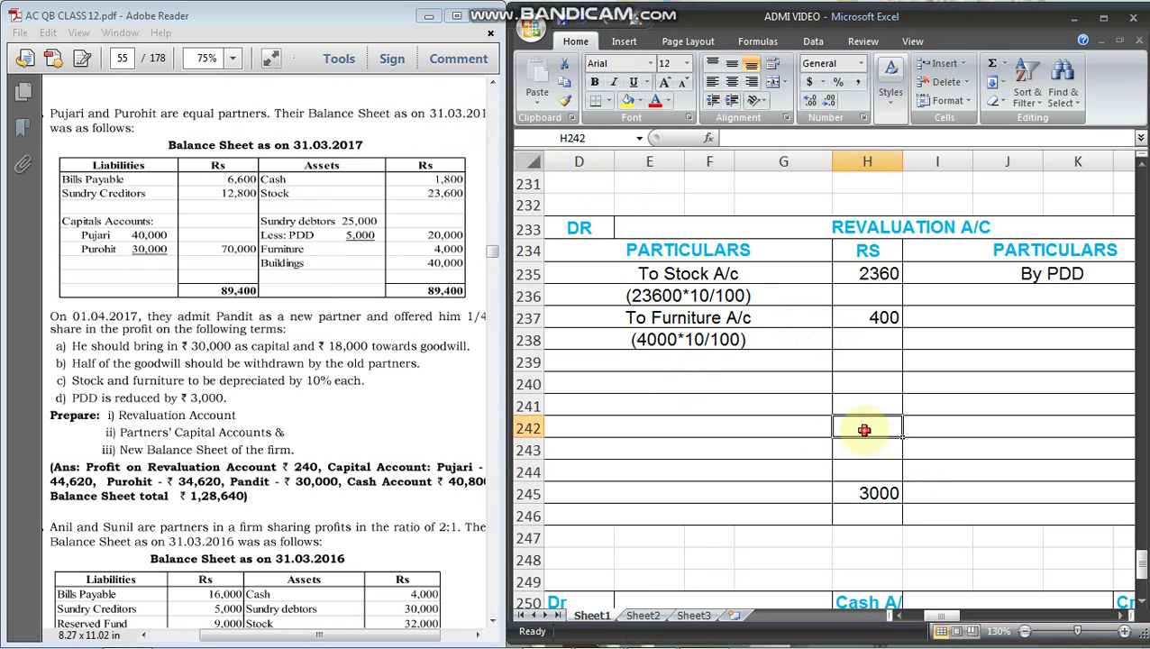
left_click(901, 443)
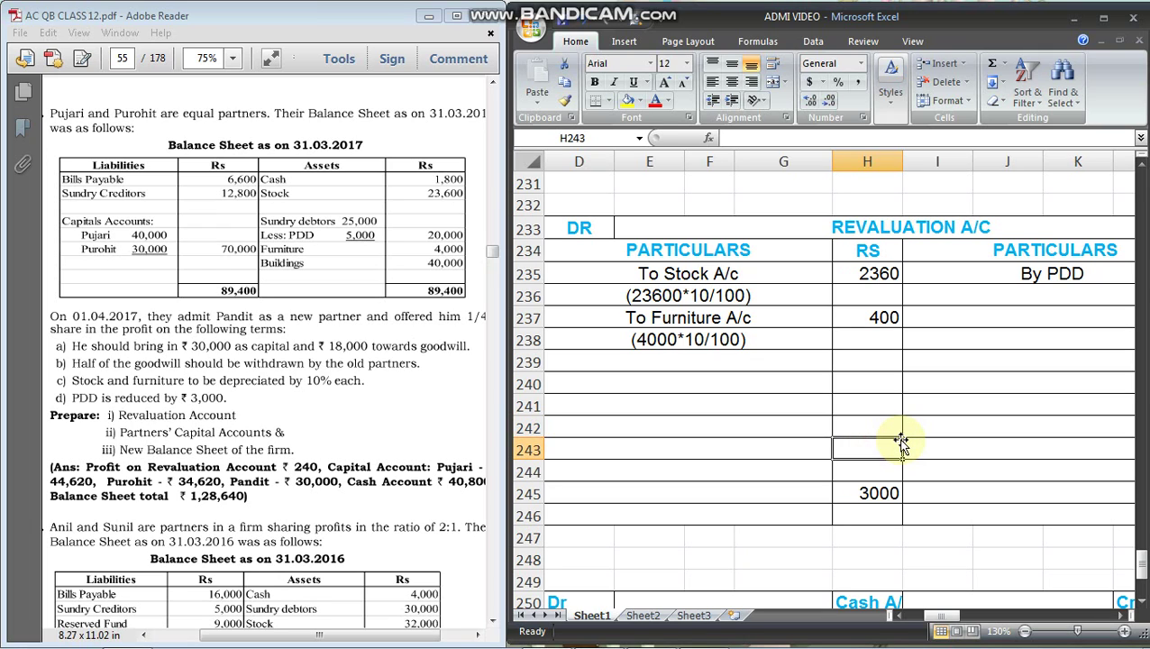
type("240")
key("Left")
key("Up")
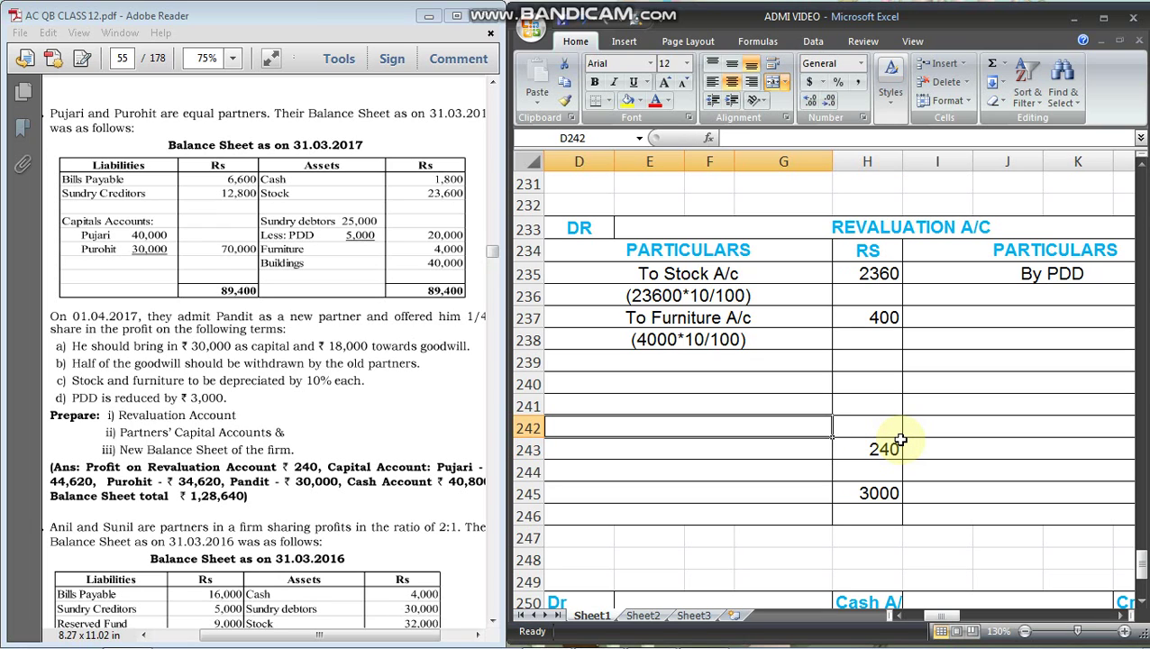
Enter the debit-side item "To Partners capital A/c" in D241 of the Revaluation account
key("Up")
type("TO")
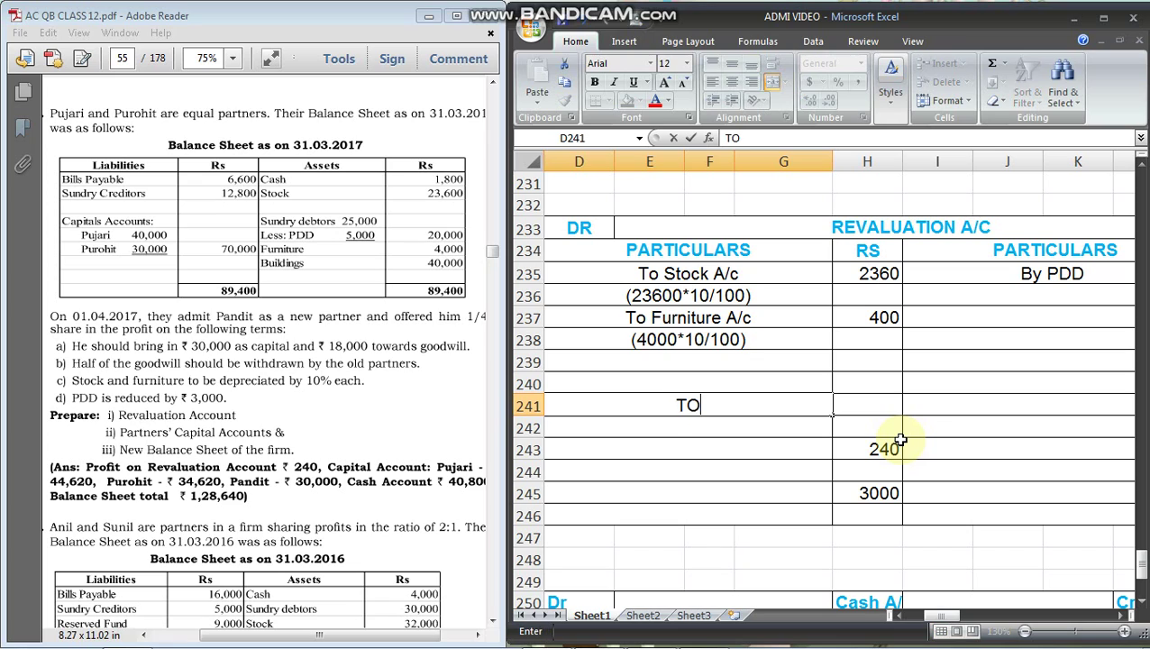
key("BackSpace")
type("o Par")
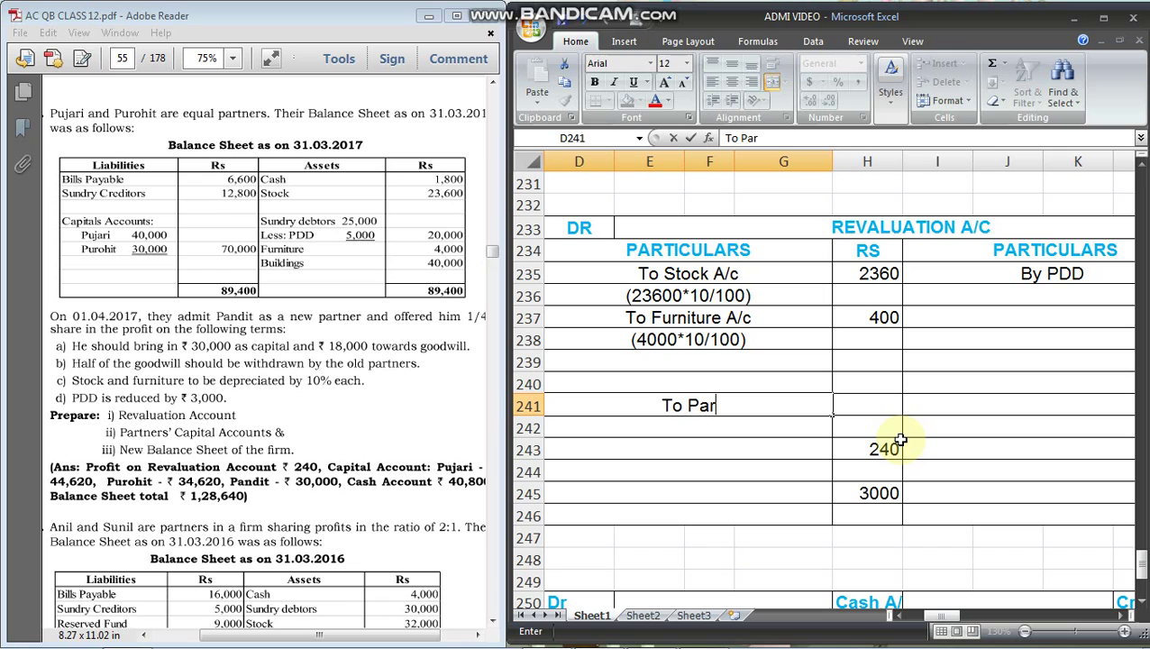
type("tners c")
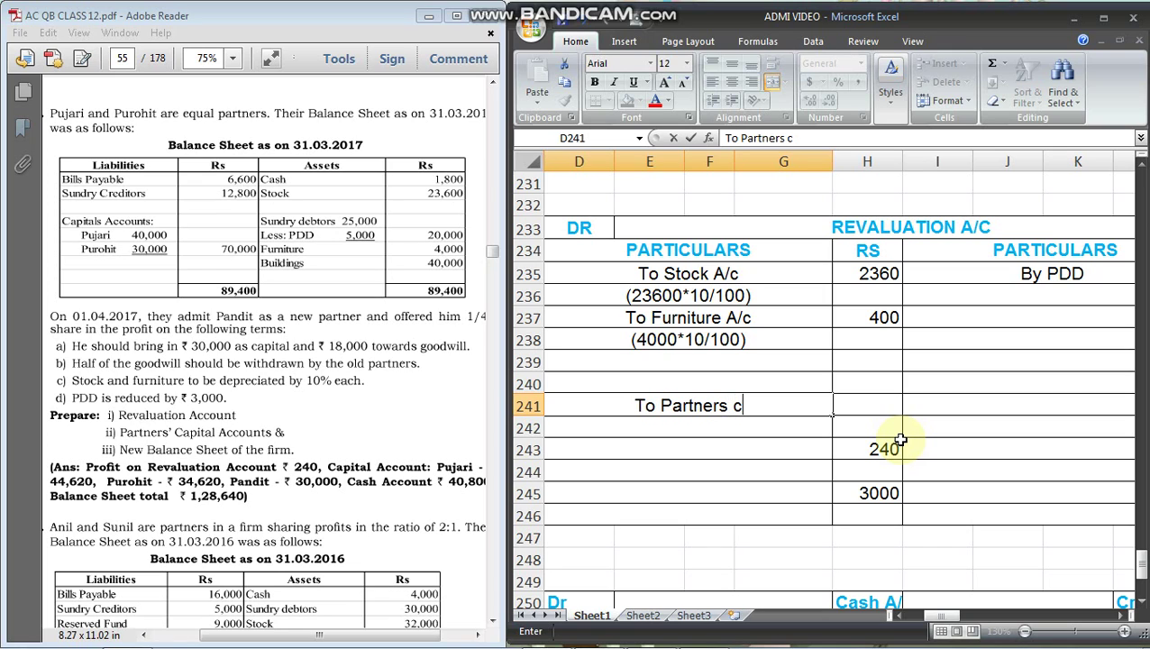
type("apital A?c")
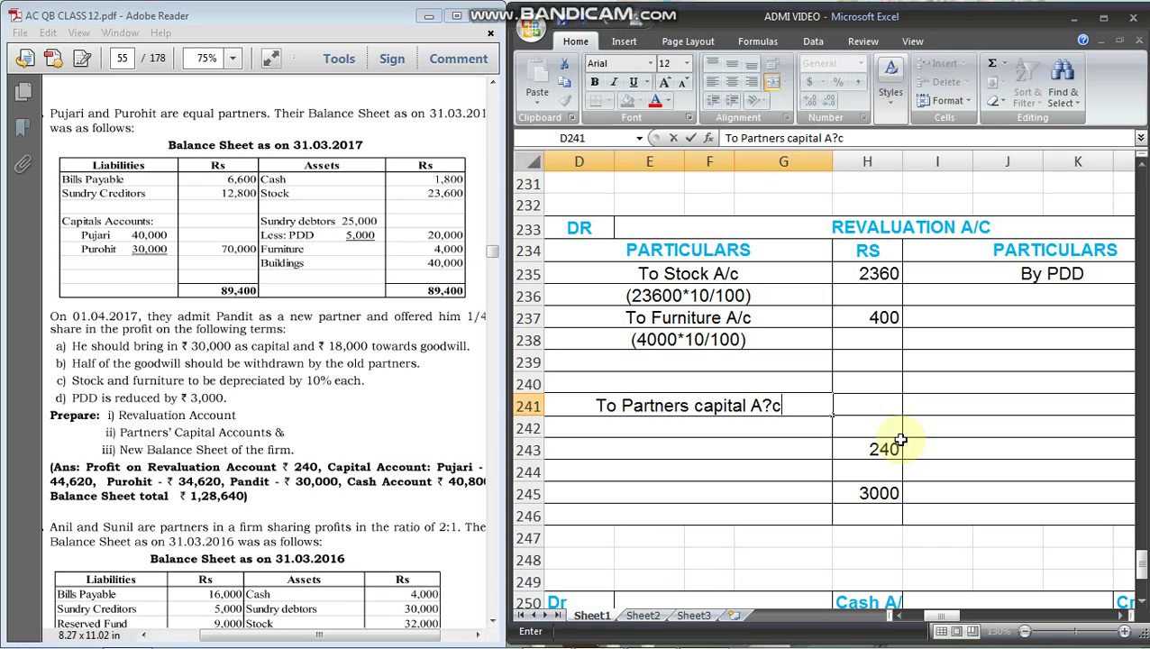
key("BackSpace")
key("BackSpace")
type("/c")
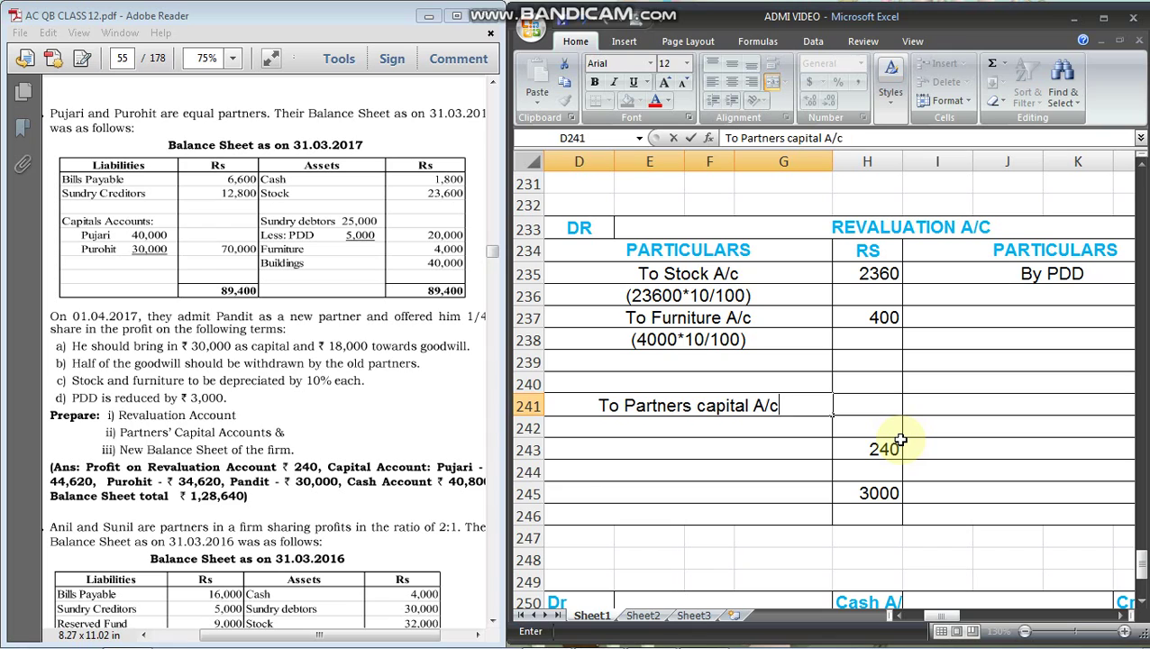
key("Return")
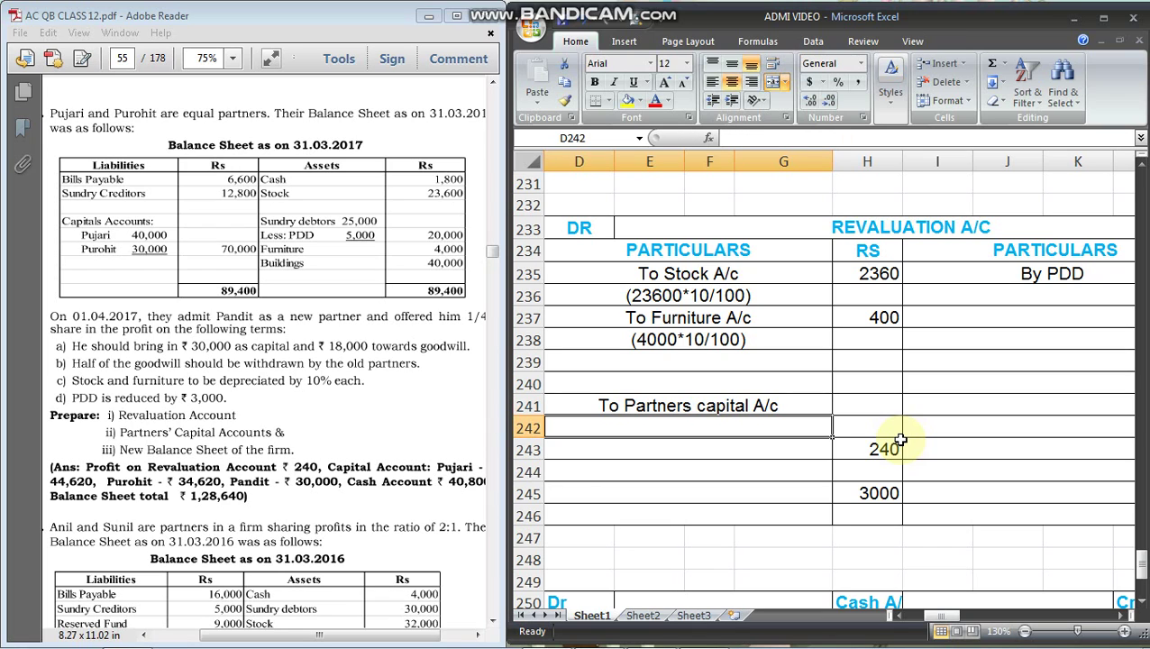
Enter the first old partner's name with the profit share working "(240*1/2=120)" in D242
type("Pur")
key("BackSpace")
type("jari (")
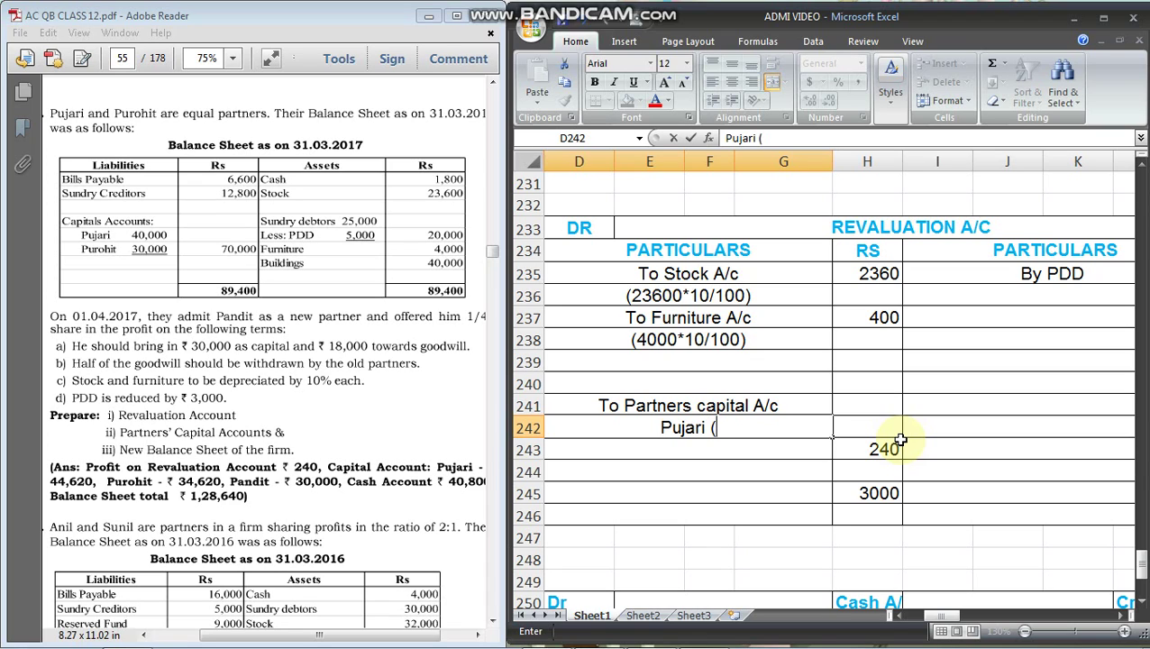
type("240*")
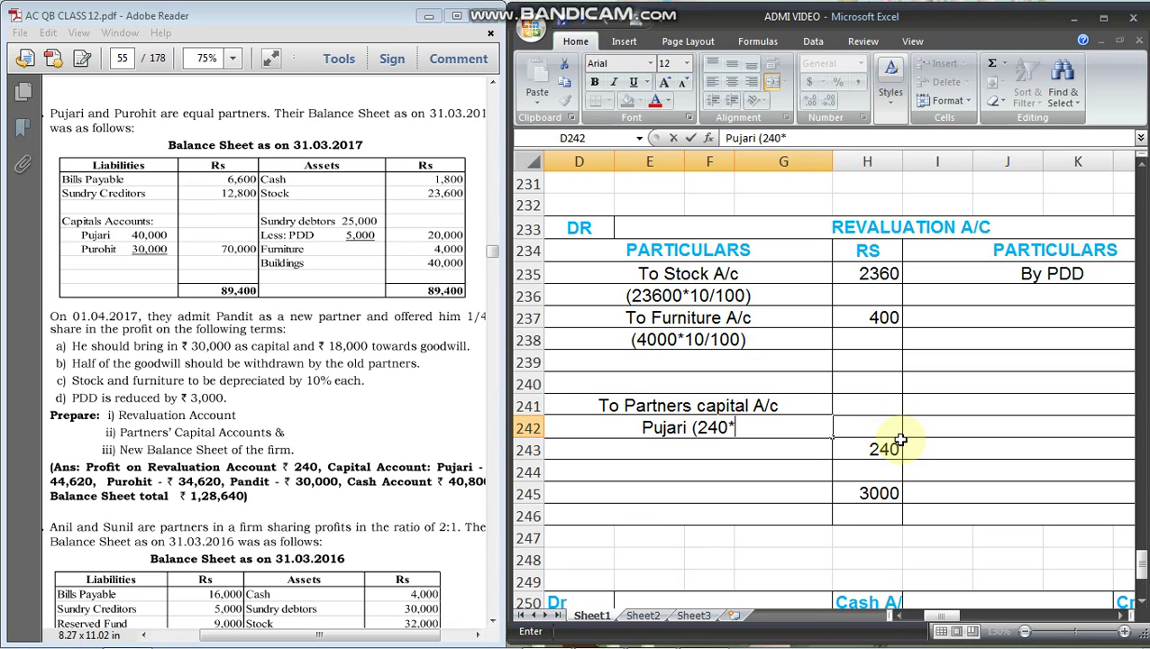
type("1/2")
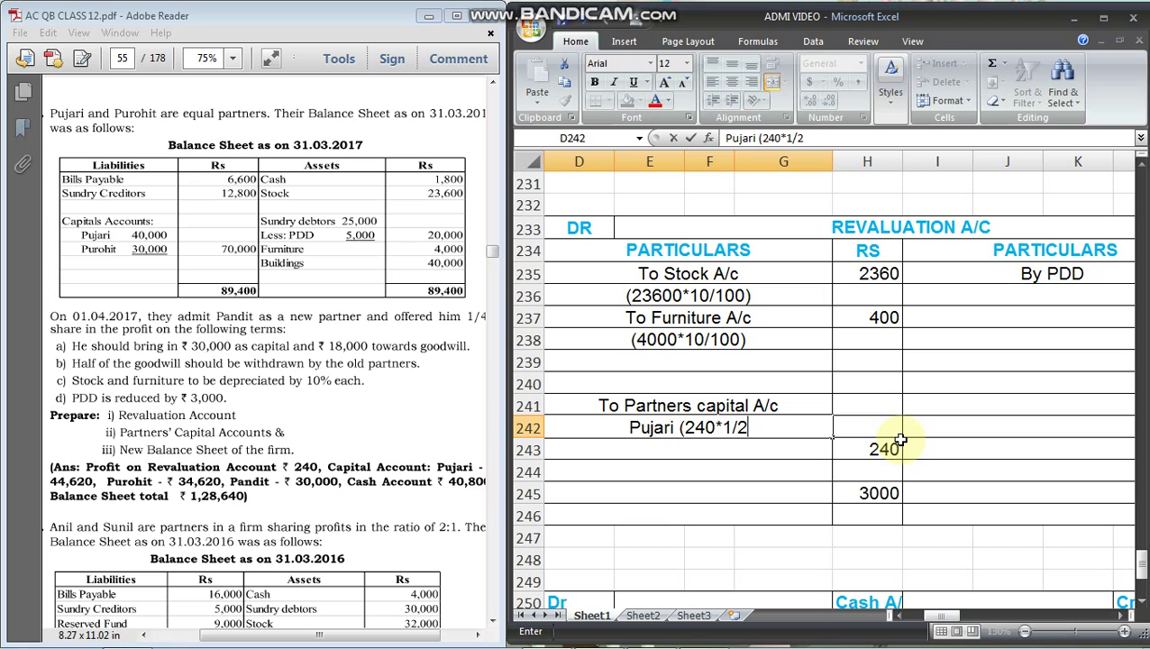
type("=120)")
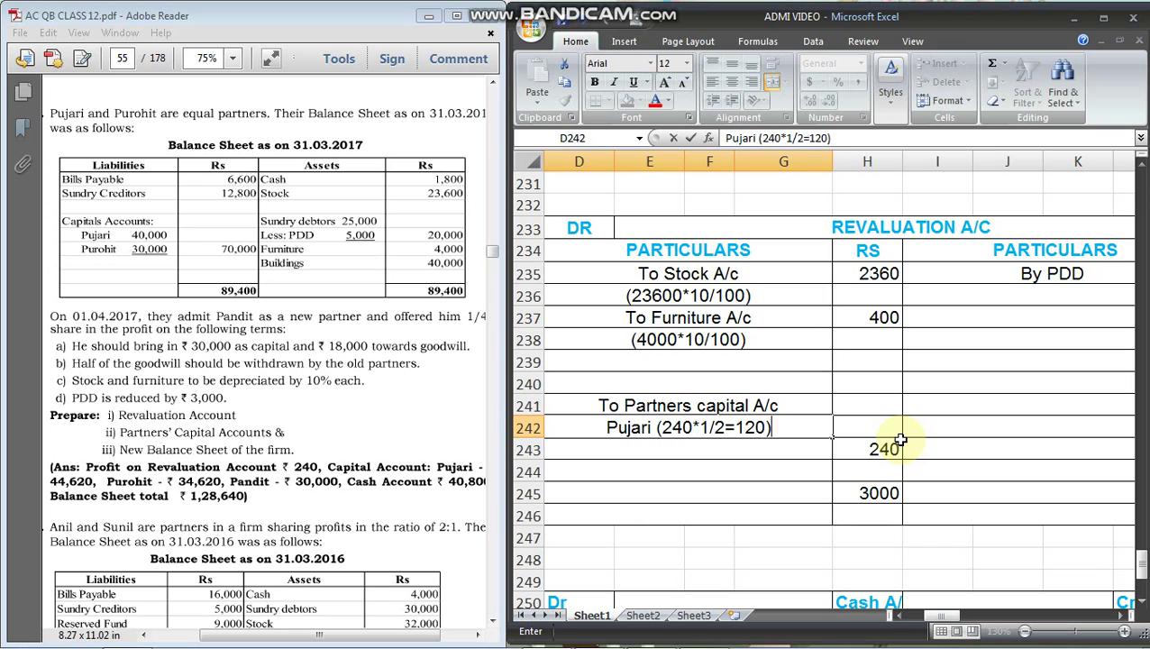
key("Return")
Enter the new partner's name with the profit share working "(240*1/2=120)" in D243
type("Pand")
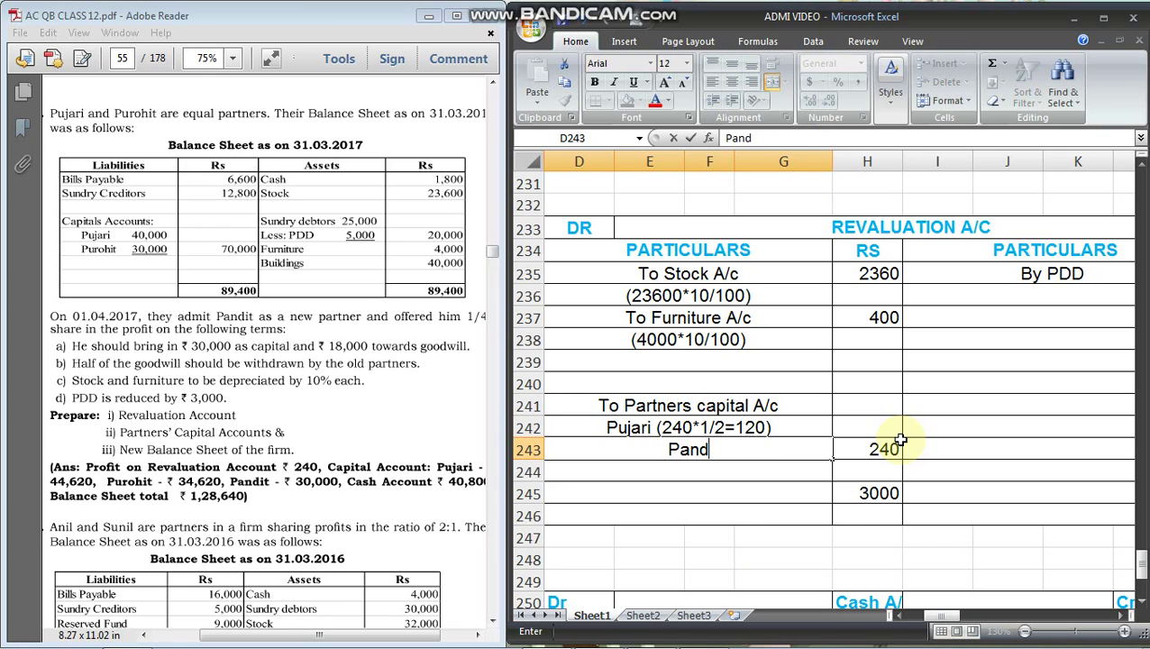
type("it(")
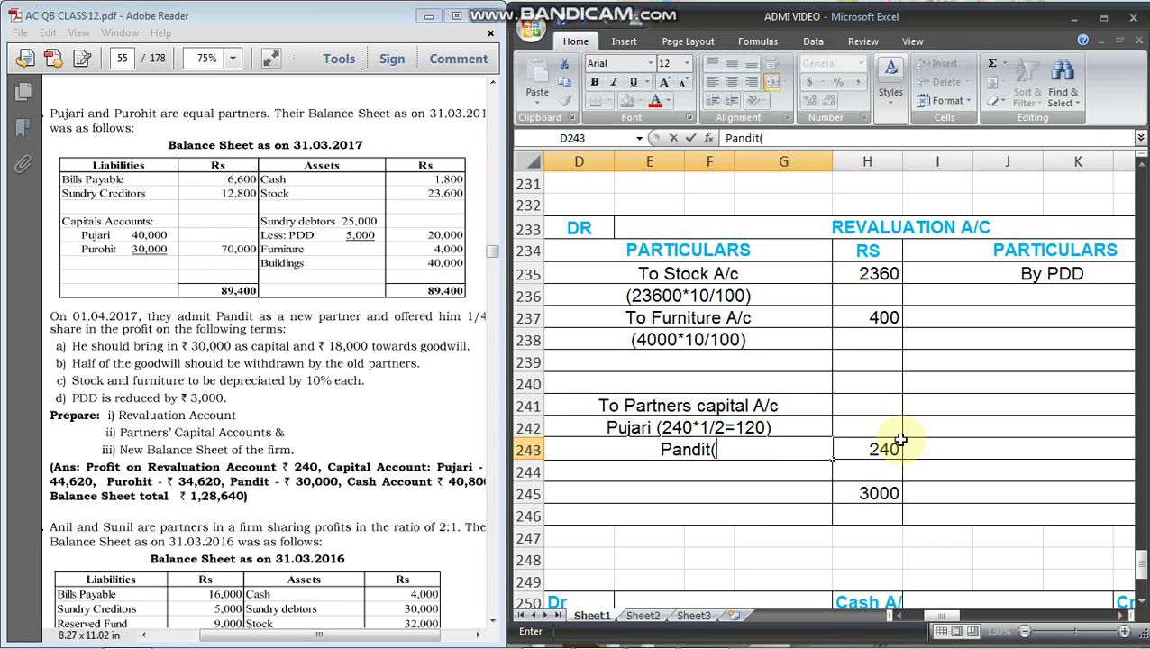
type("240*1")
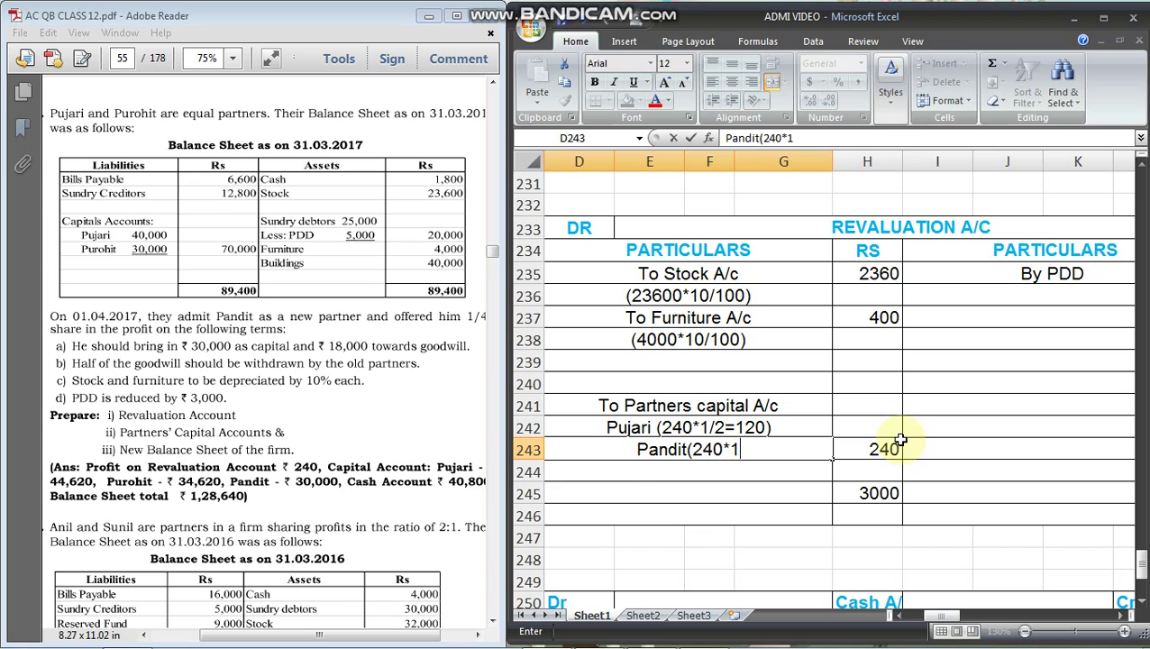
type("/2=")
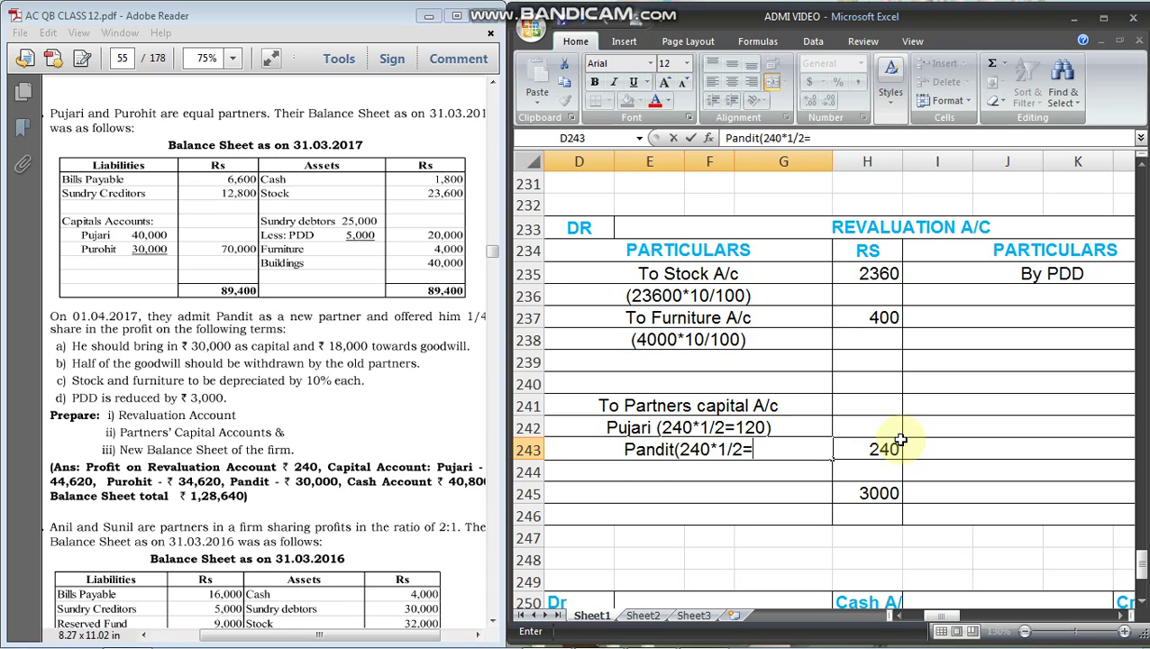
type("120")
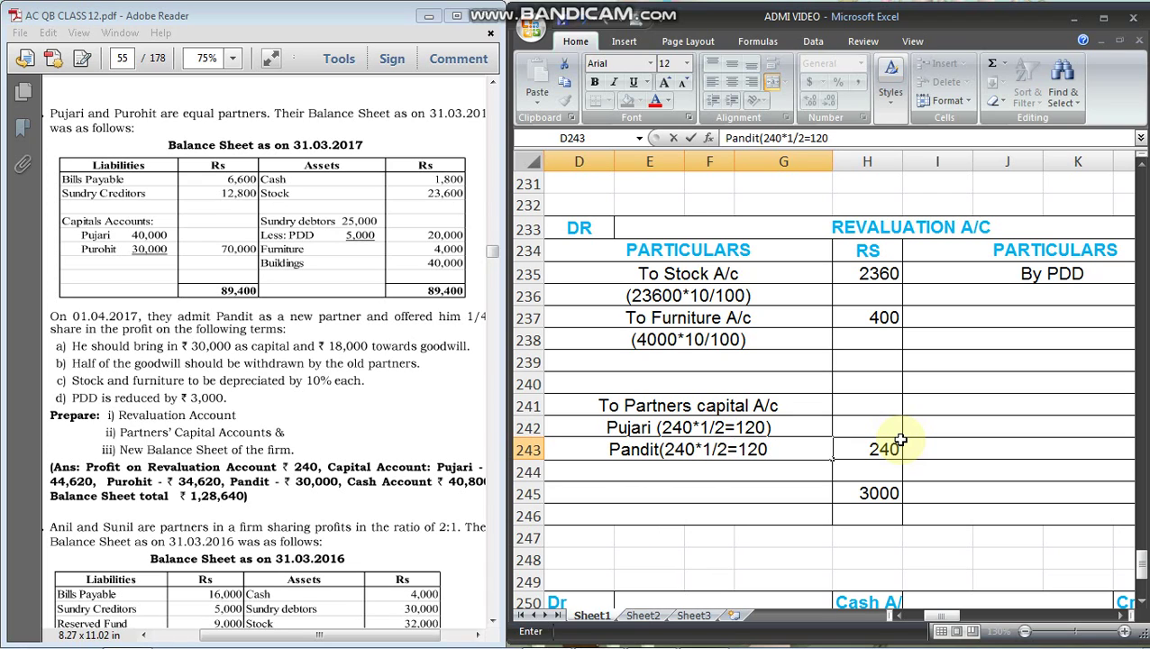
type(")")
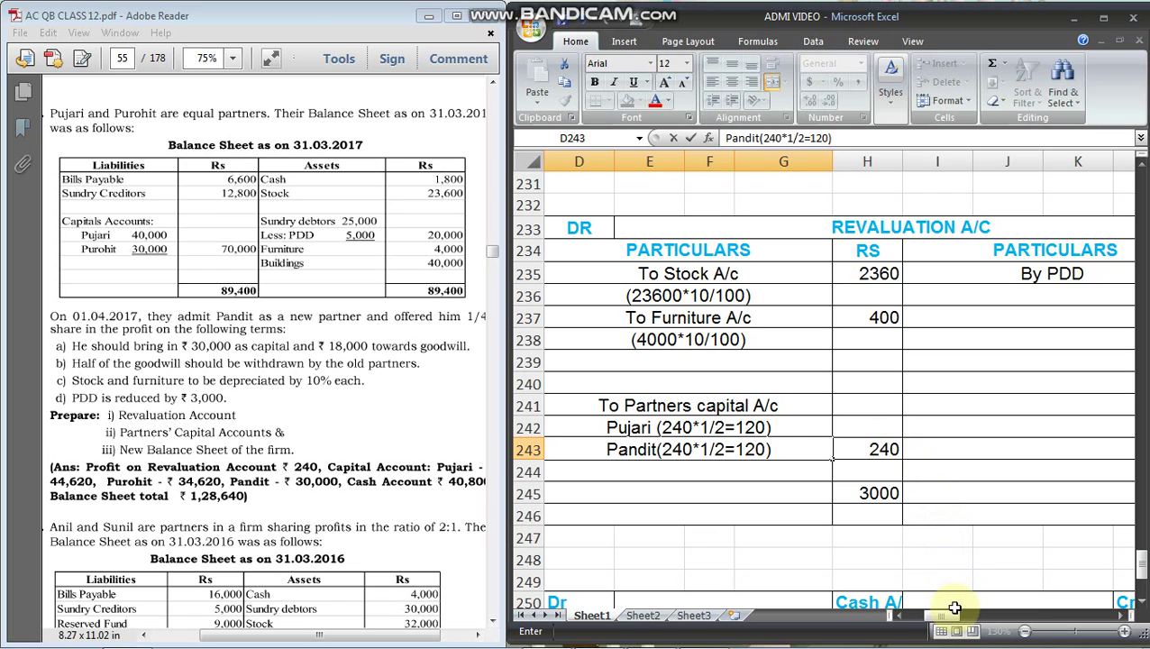
Enter the two old partners' names as debit-side column headings in R234 and S234 of the Partners Capital account
left_click_drag(955, 618, 1019, 599)
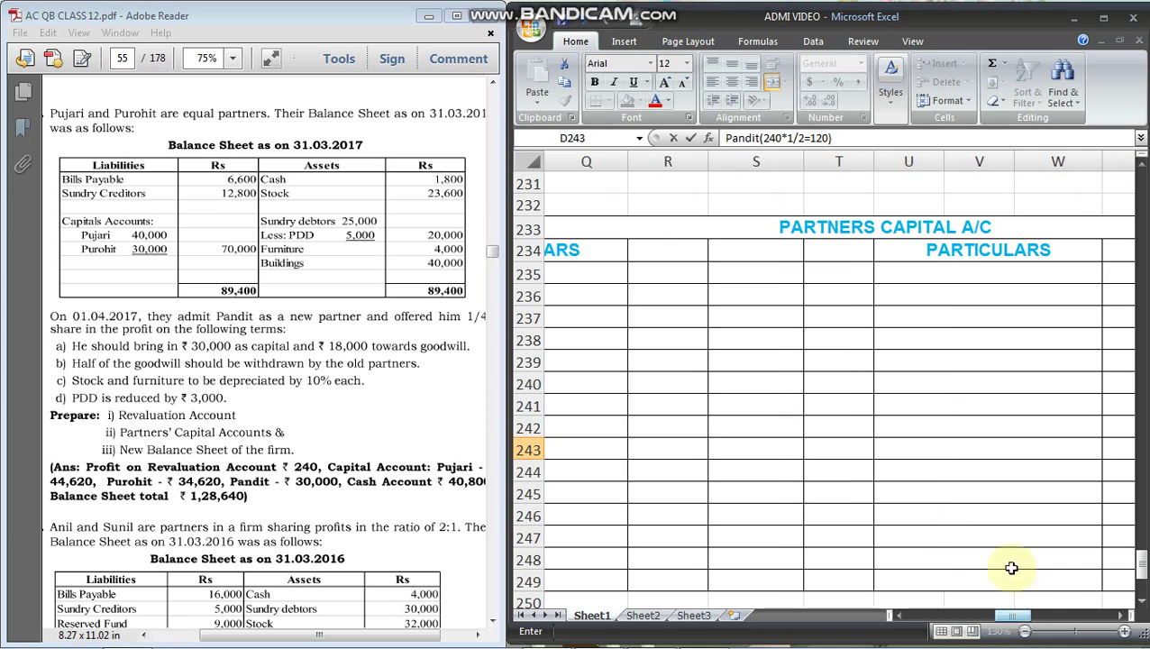
left_click(697, 253)
type("P")
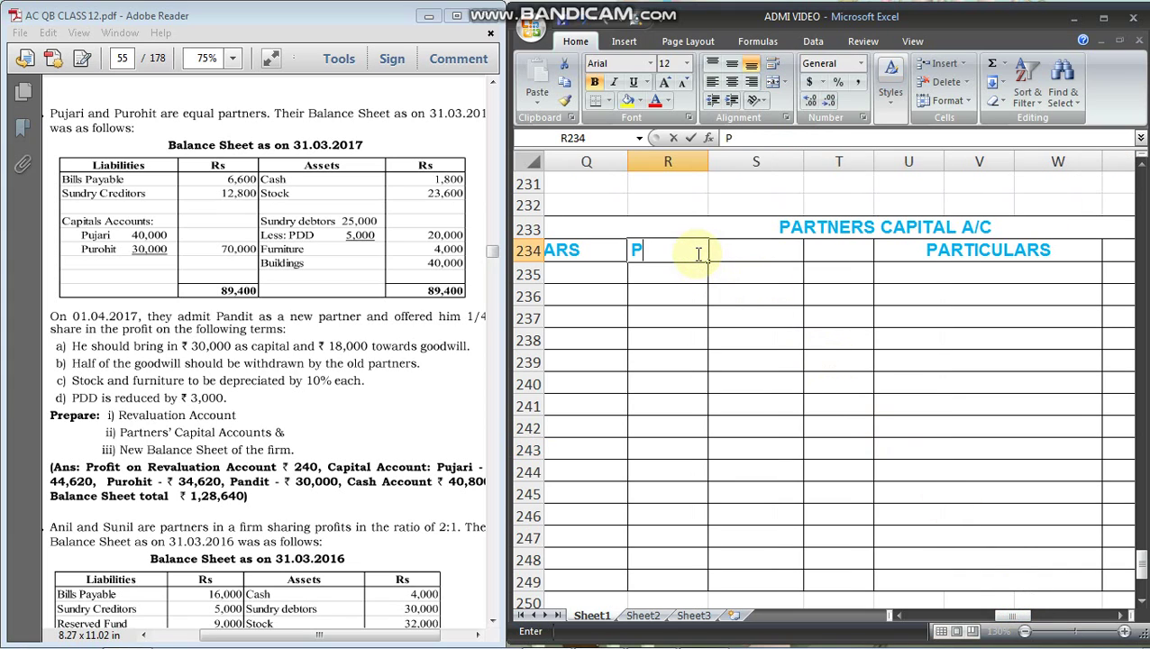
type("ujari")
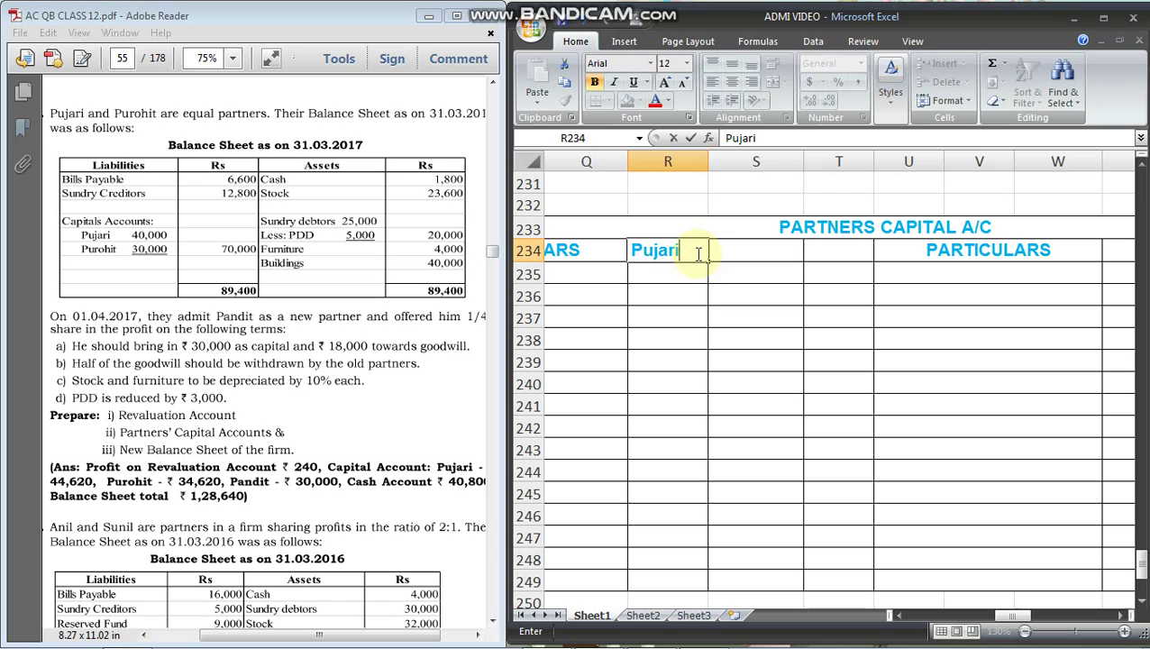
key("Tab")
type("Purohit")
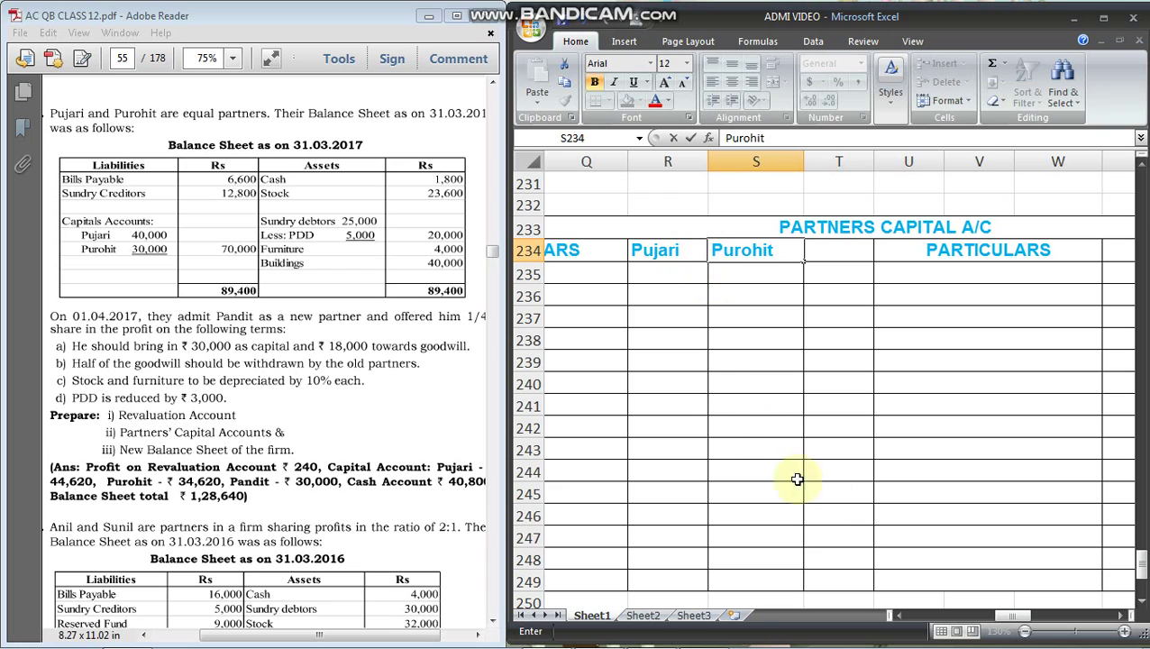
Replace the partner name in D243 with the second old partner's name, keeping the share working
left_click(927, 616)
left_click(926, 617)
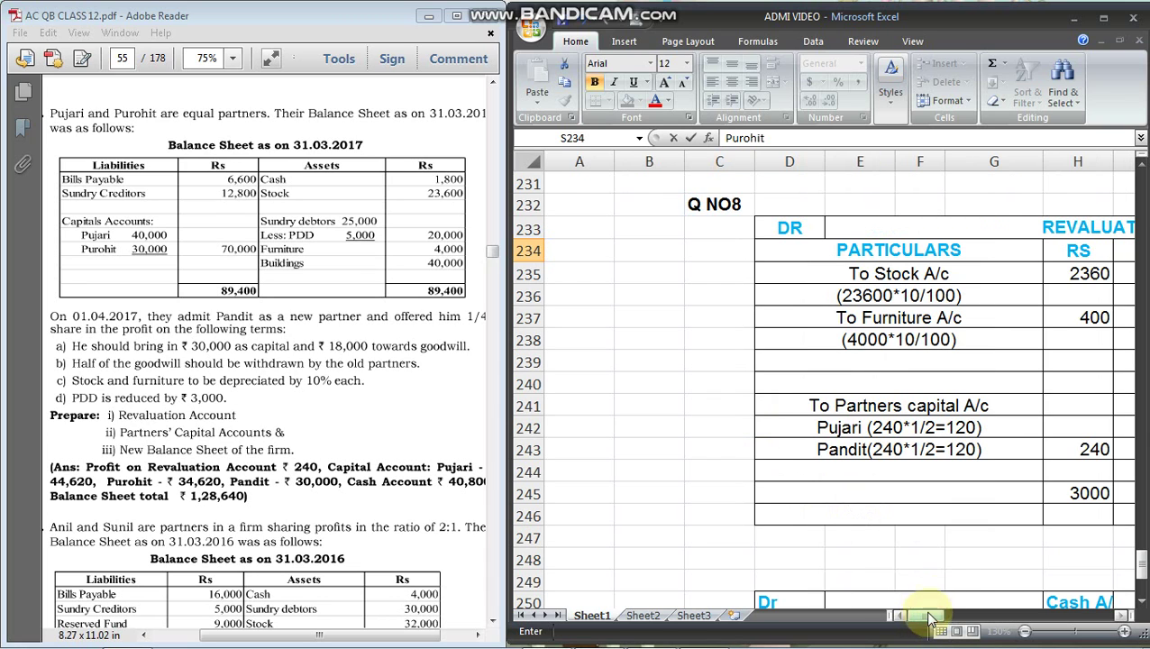
double_click(871, 449)
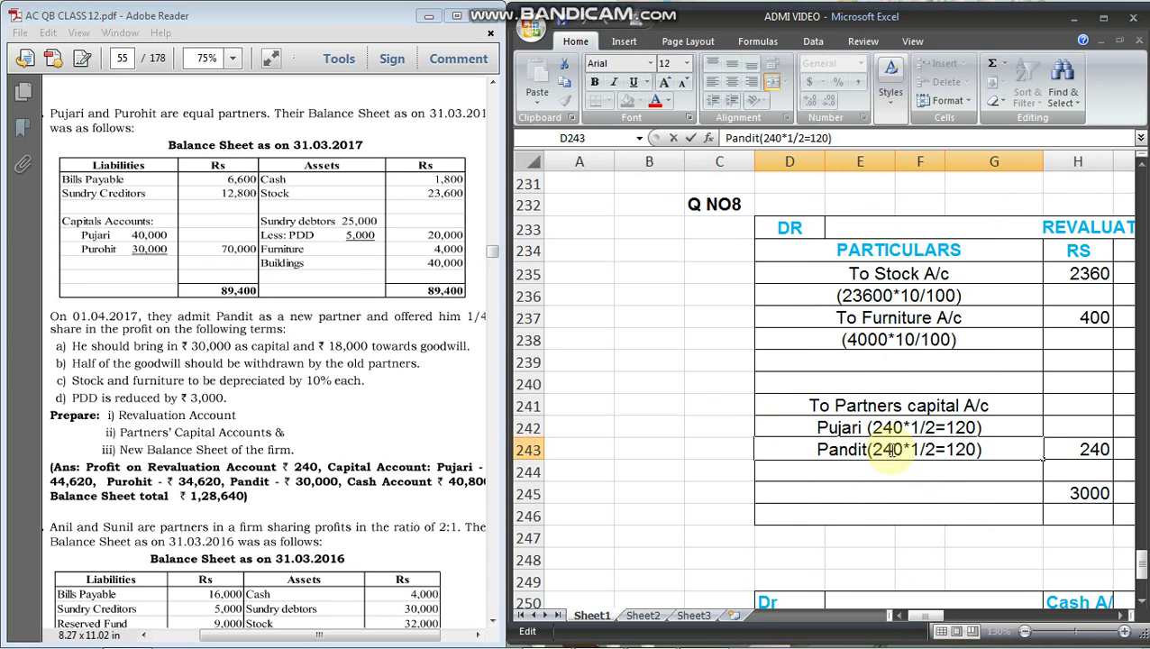
key("BackSpace")
key("BackSpace")
key("BackSpace")
key("BackSpace")
key("BackSpace")
type("urohit")
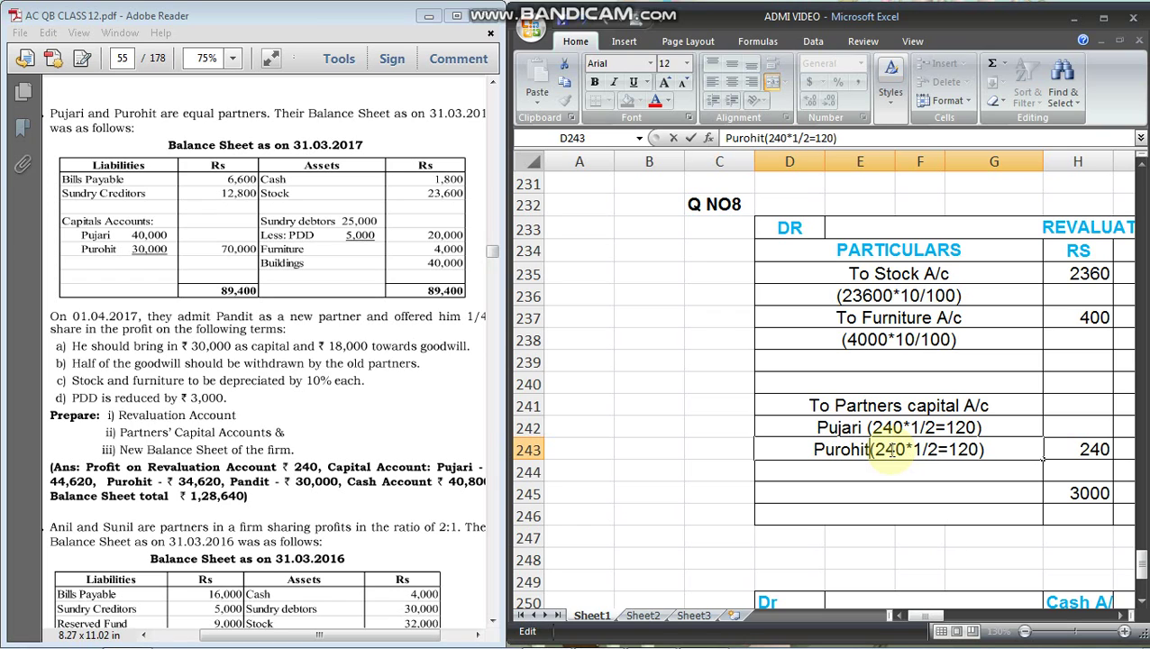
key("Tab")
Enter the new partner's name as the third debit-side column heading in T234 of the Partners Capital account
key("Tab")
key("Tab")
key("Tab")
key("Tab")
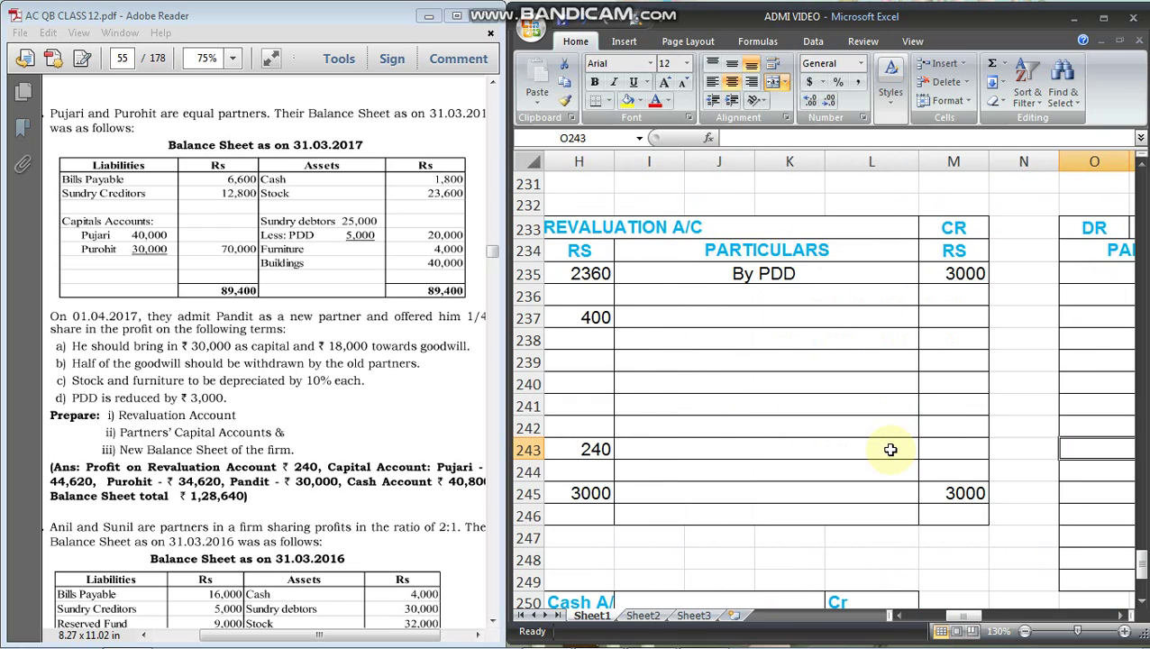
key("Tab")
key("Tab")
key("Tab")
key("Tab")
key("Tab")
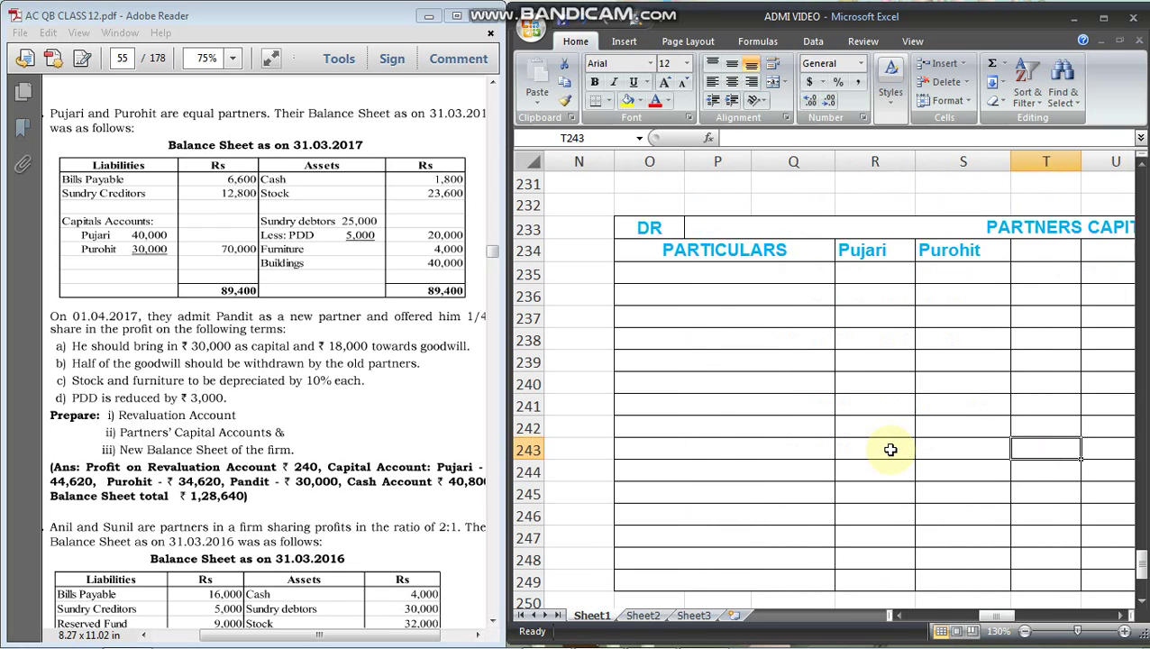
key("Up")
key("Up")
key("Up")
key("Up")
key("Up")
key("Up")
key("Up")
key("Up")
key("Up")
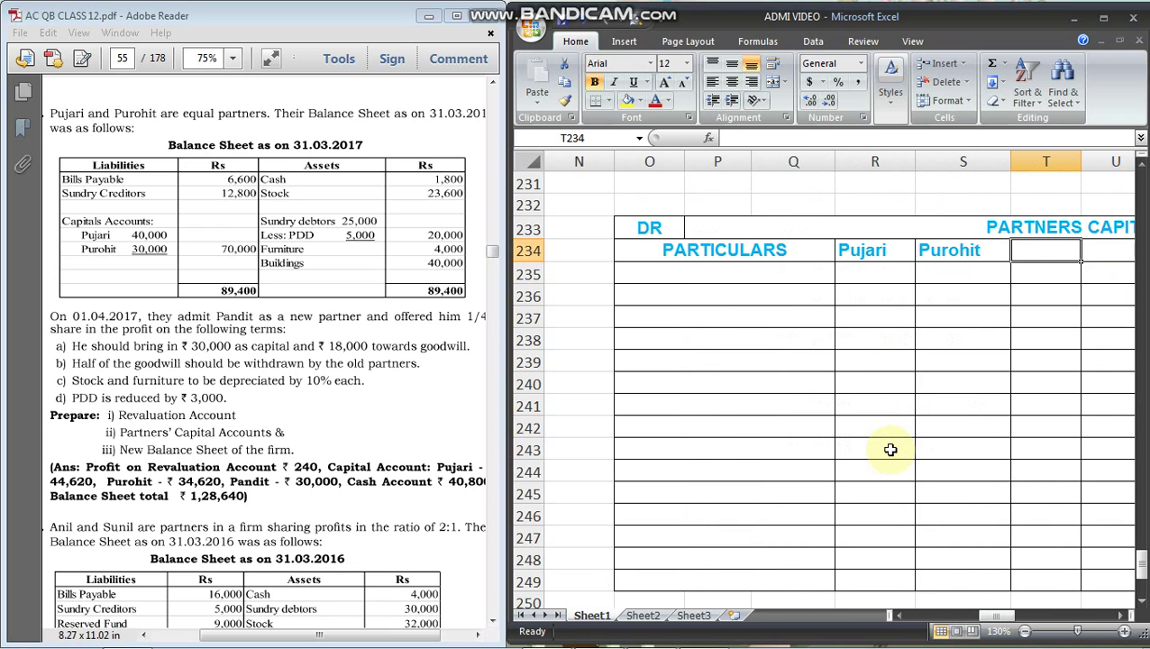
type("pa")
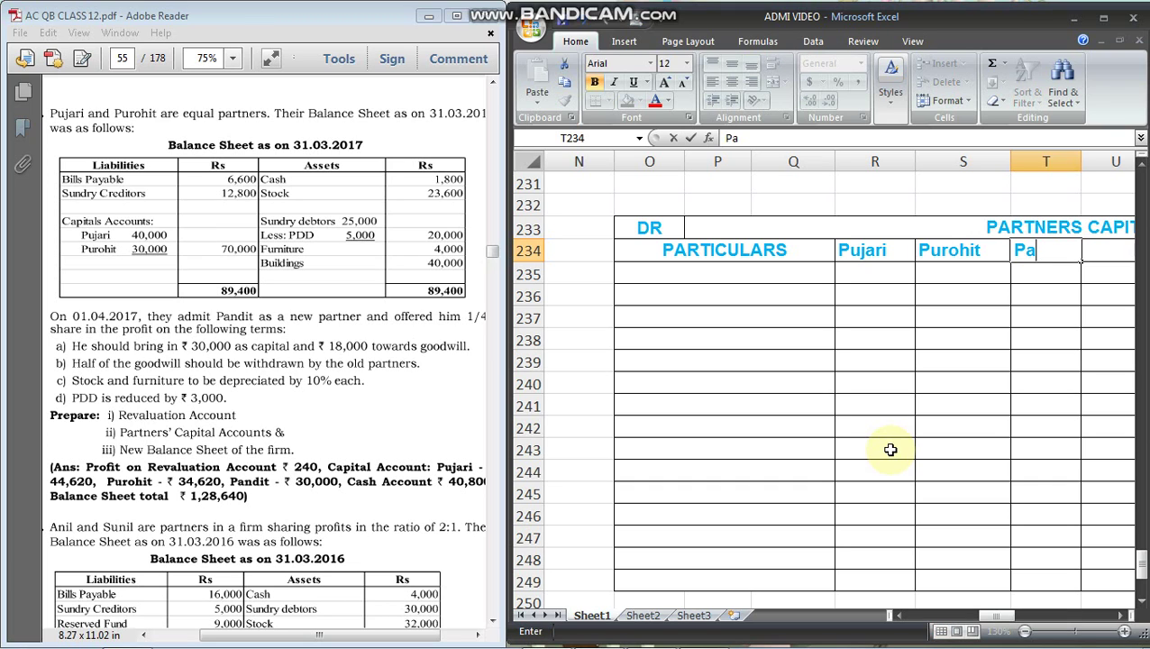
type("ndit")
Enter the three partners' names as credit-side column headings in X234, Y234 and Z234 of the Partners Capital account
key("Tab")
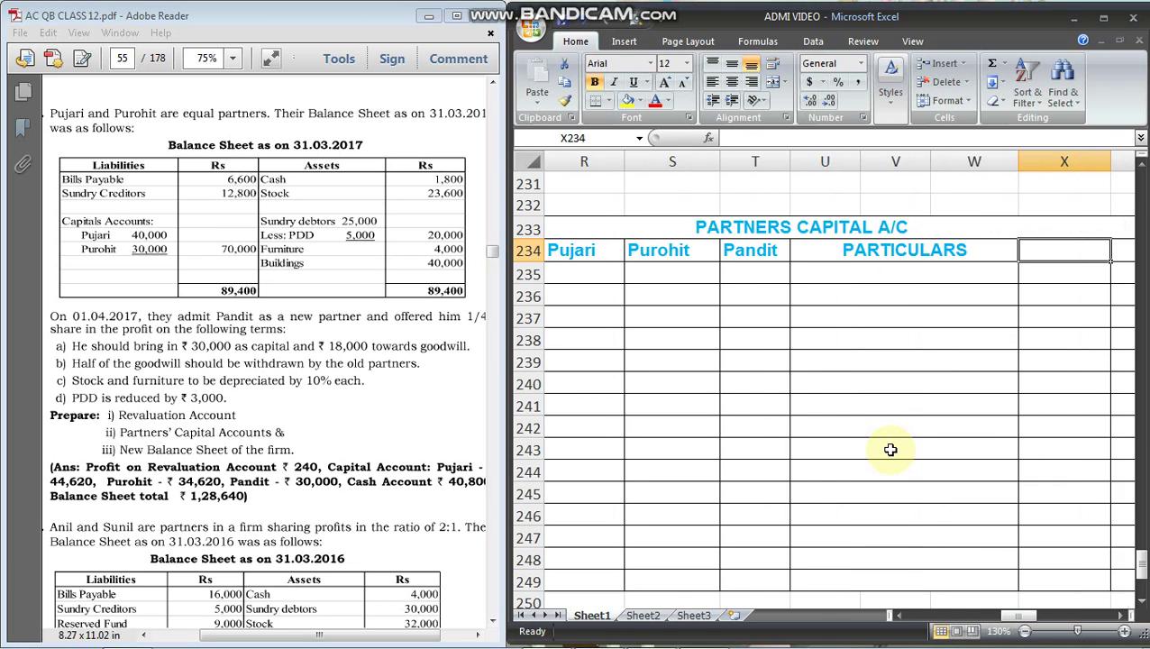
key("Tab")
type("P")
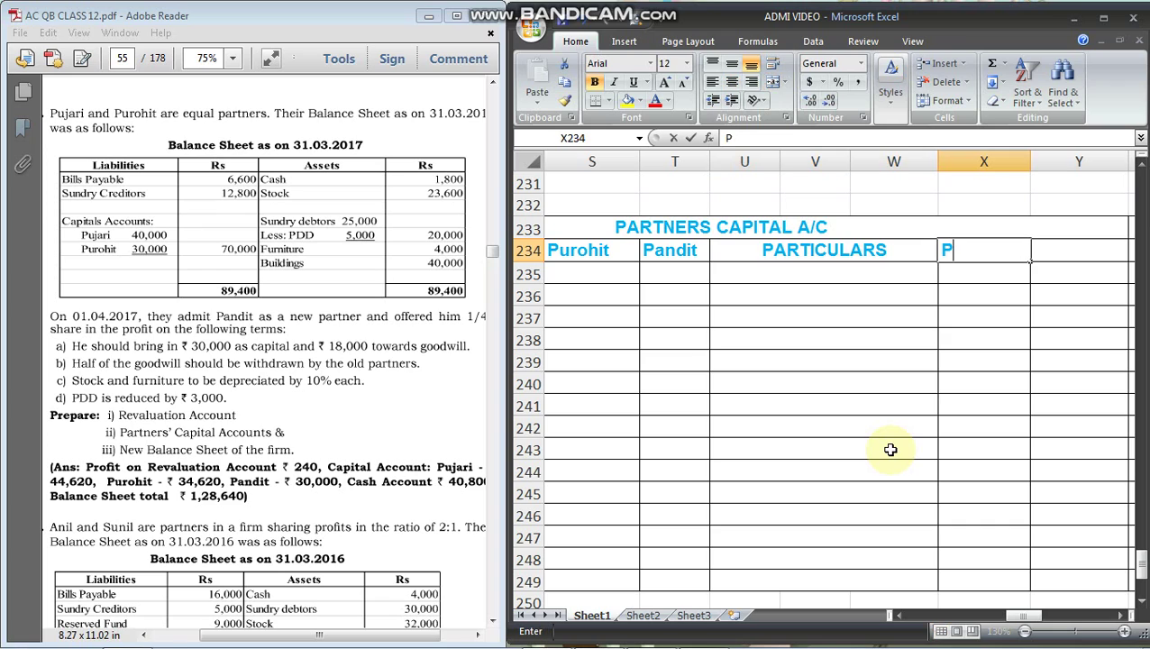
type("ujatri")
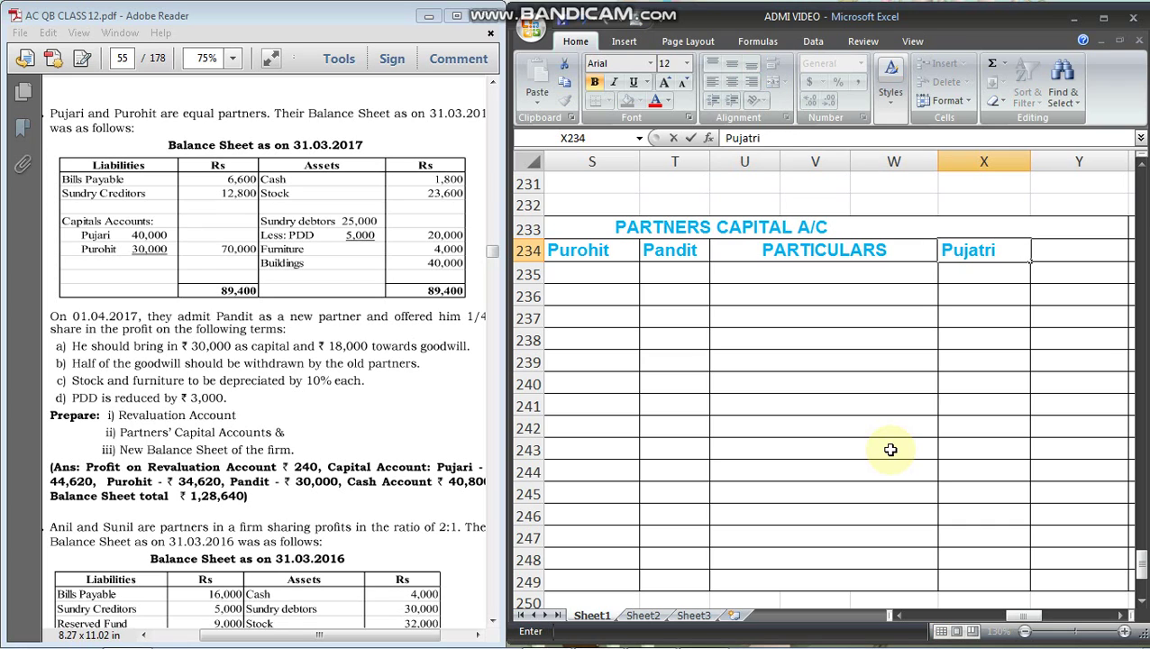
key("Tab")
type("Purohit")
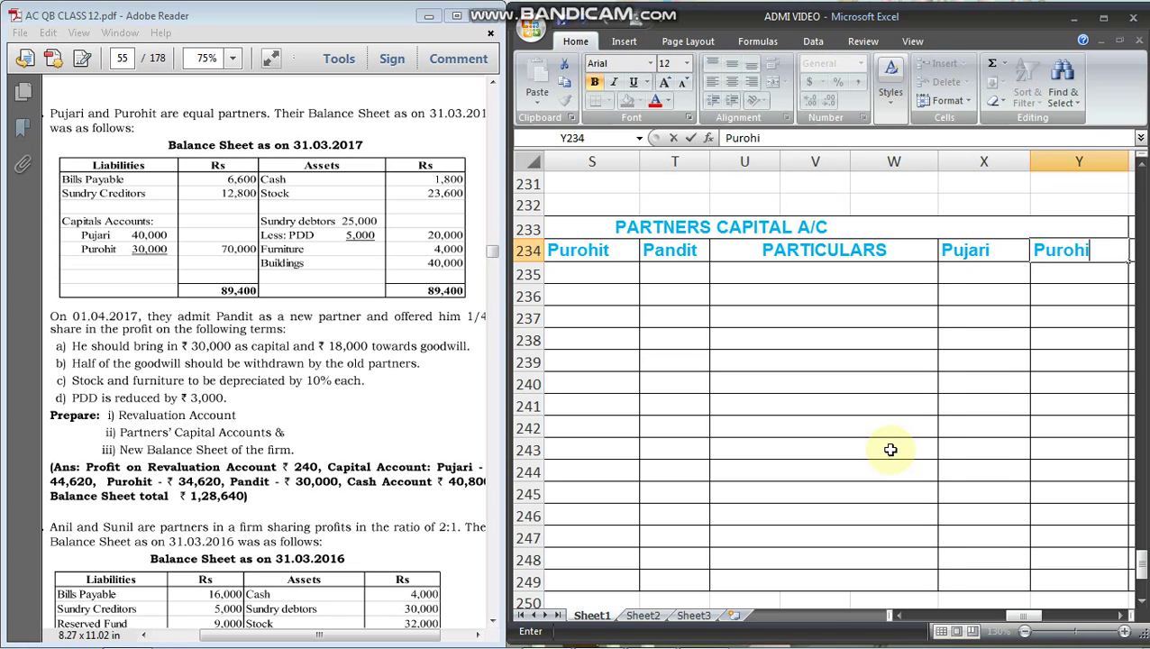
key("Tab")
type("Pand")
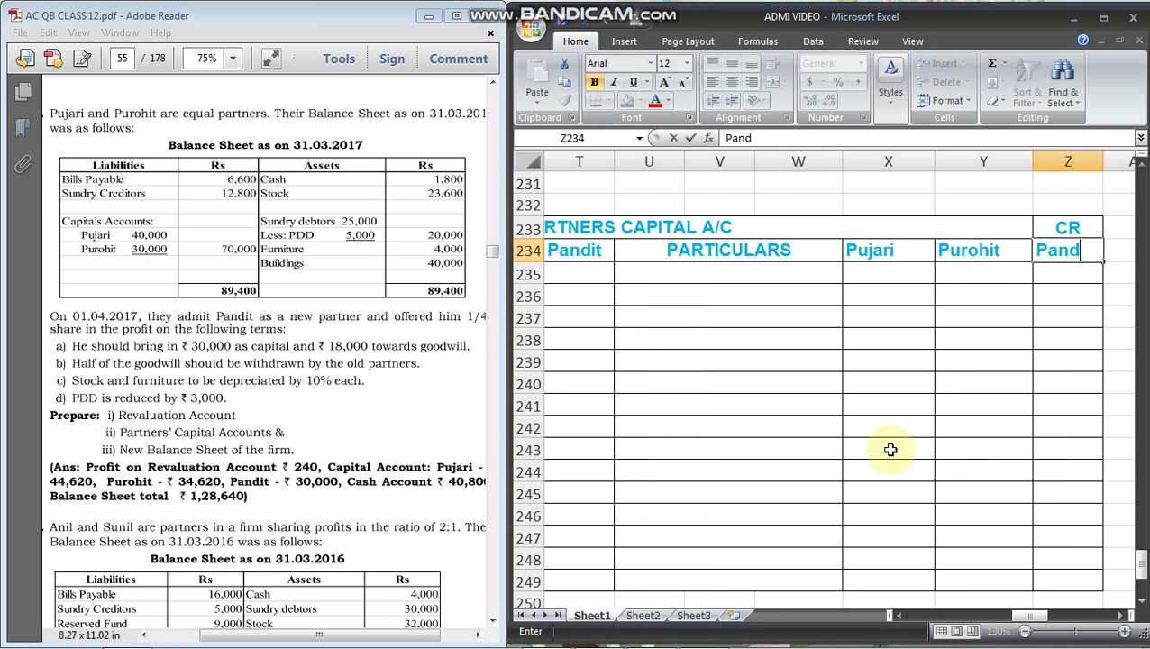
key("Return")
Enter the credit-side item "By Balance b/c" in U235 of the Partners Capital account
key("Left")
key("Left")
key("Left")
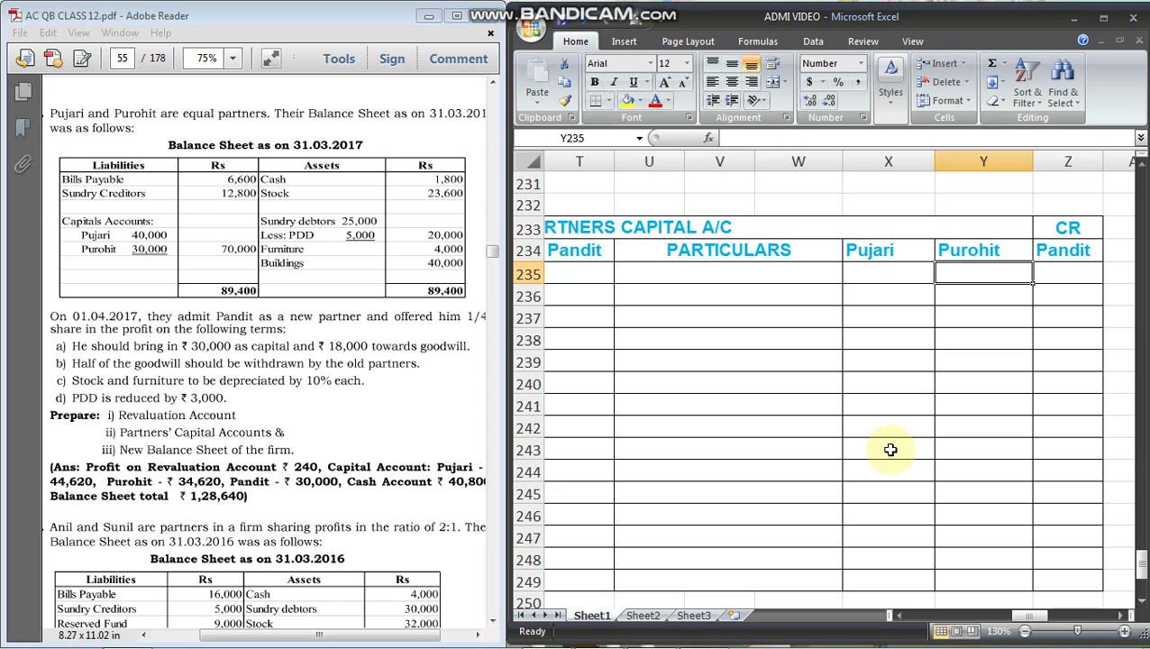
type("ByN")
key("BackSpace")
type("Bla")
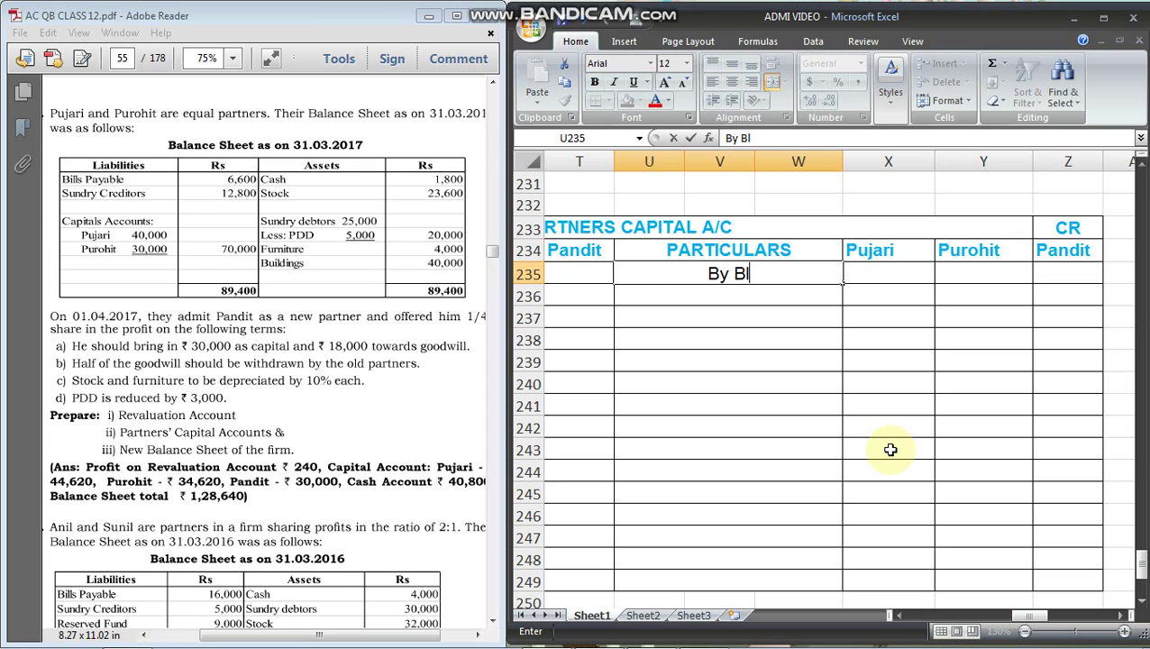
key("BackSpace")
key("BackSpace")
type("alance b/c")
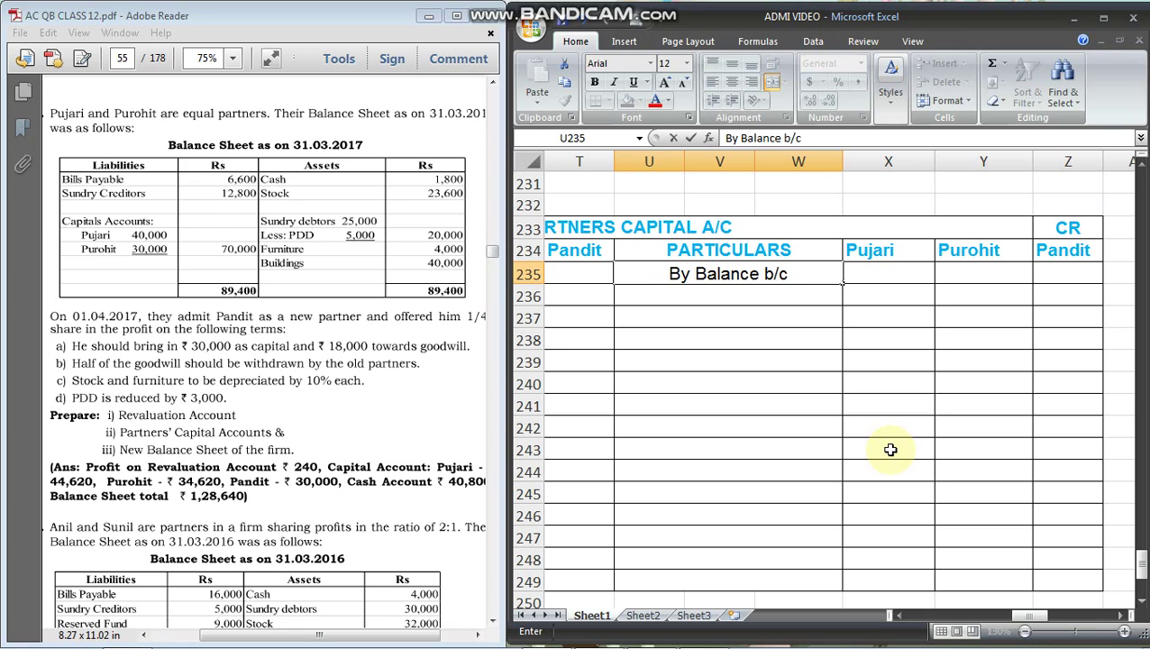
Enter the old partners' opening capital balances in row 235 on the credit side: 40,000 in X235 and 30,000 in Y235
key("Tab")
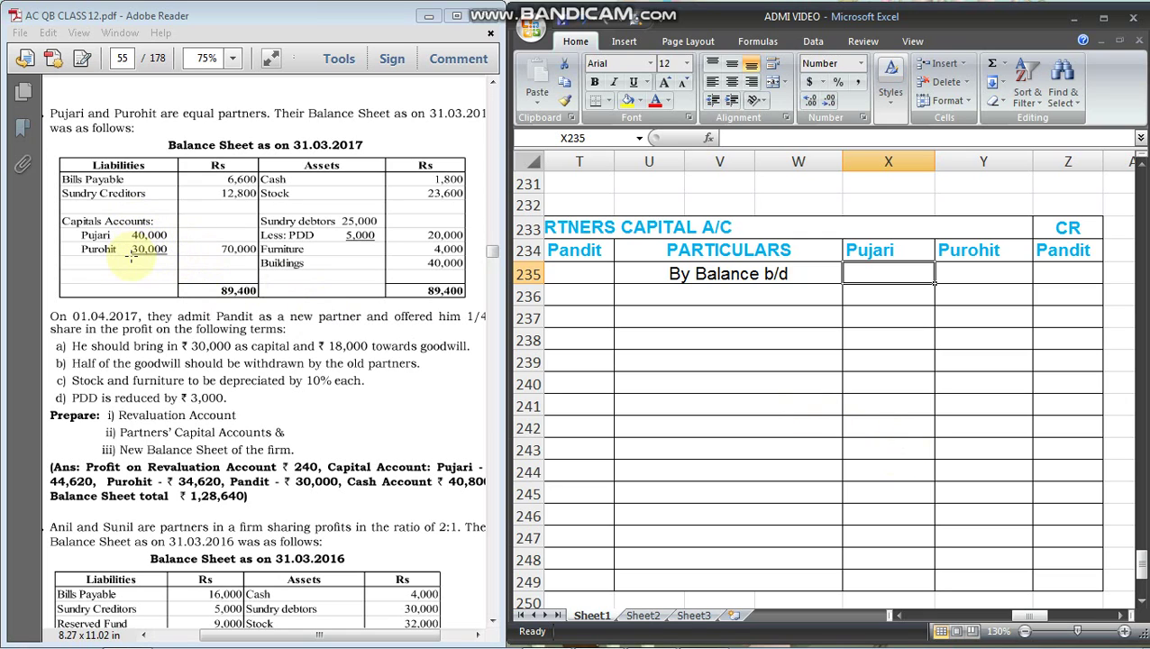
type("4")
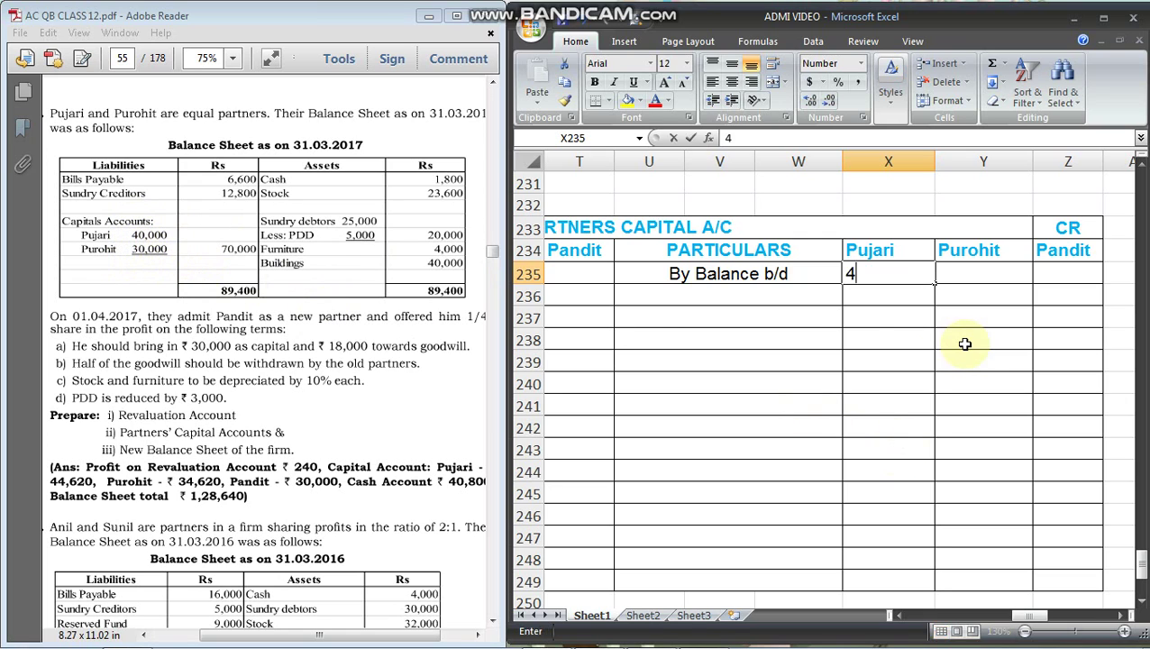
type("0,0000")
key("Tab")
type("3")
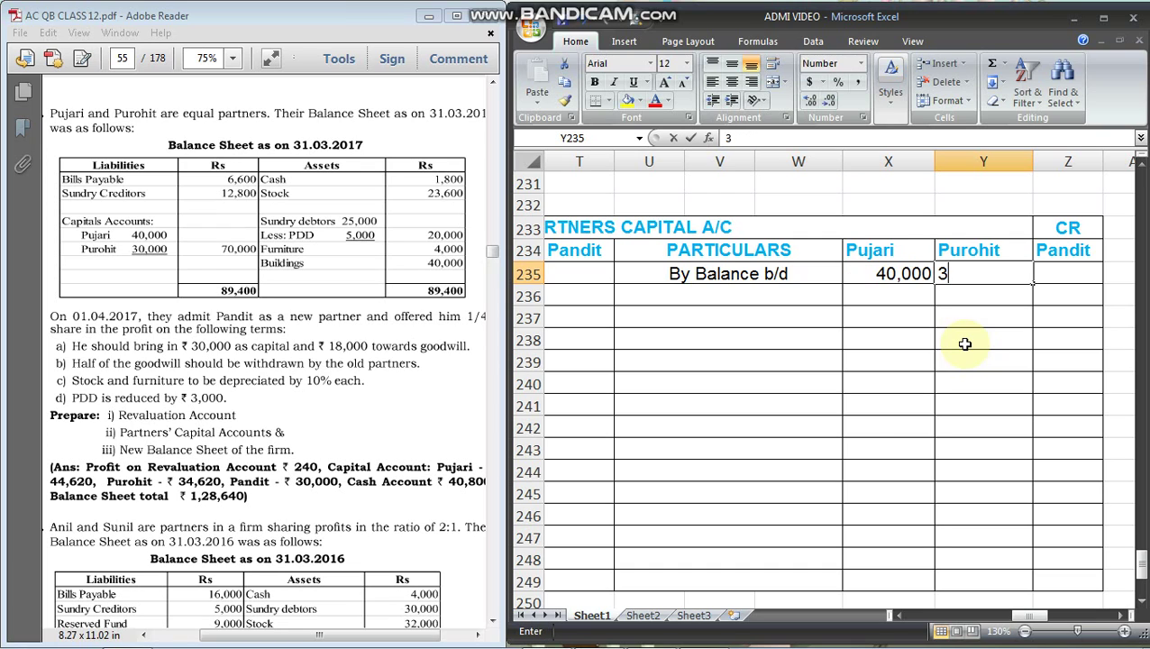
type("0,000000")
key("Tab")
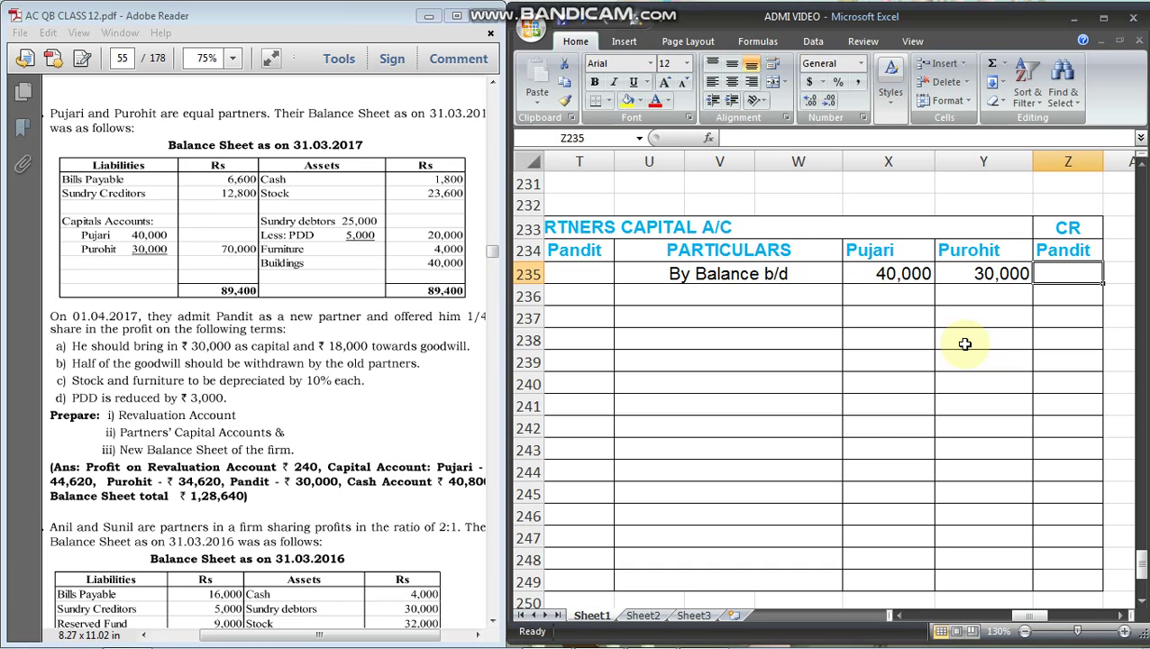
Enter the credit-side item "By cash A/c" in U236 with 30,000 in Z236 as the new partner's capital
key("Down")
key("Left")
key("Left")
key("Left")
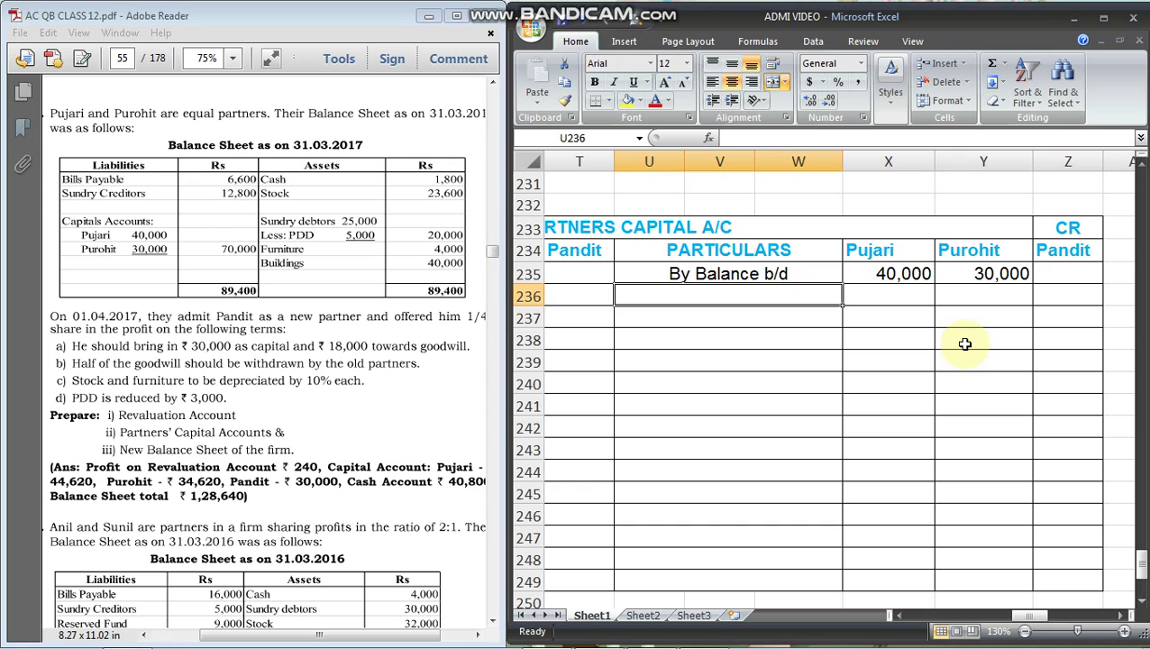
type("By")
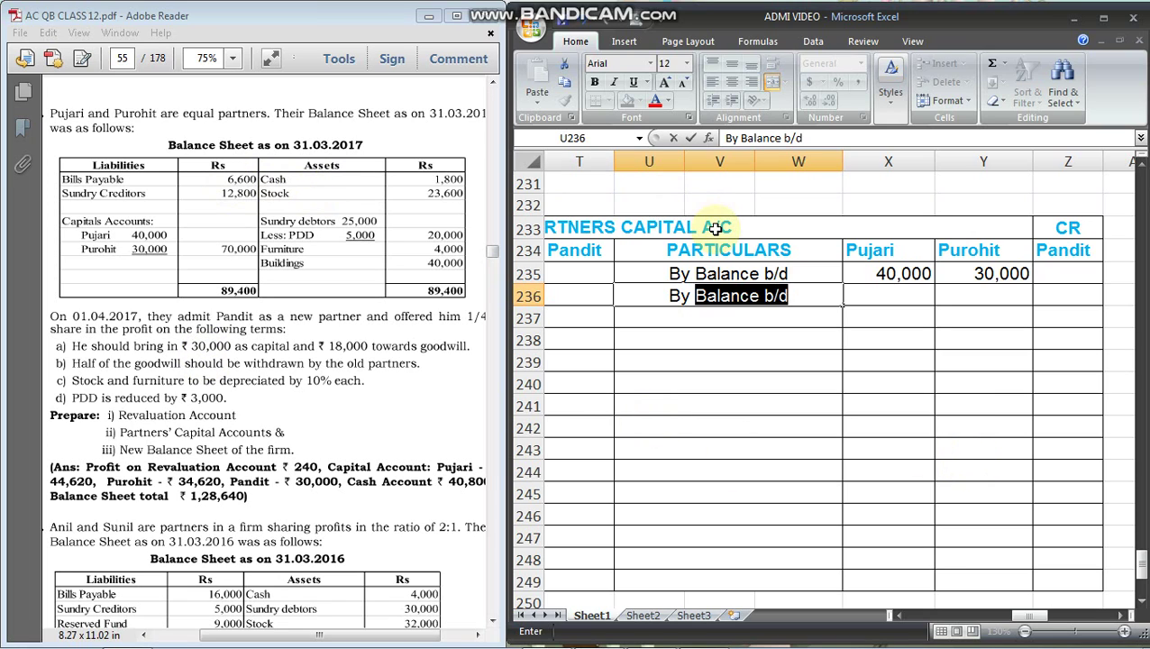
type("cash A")
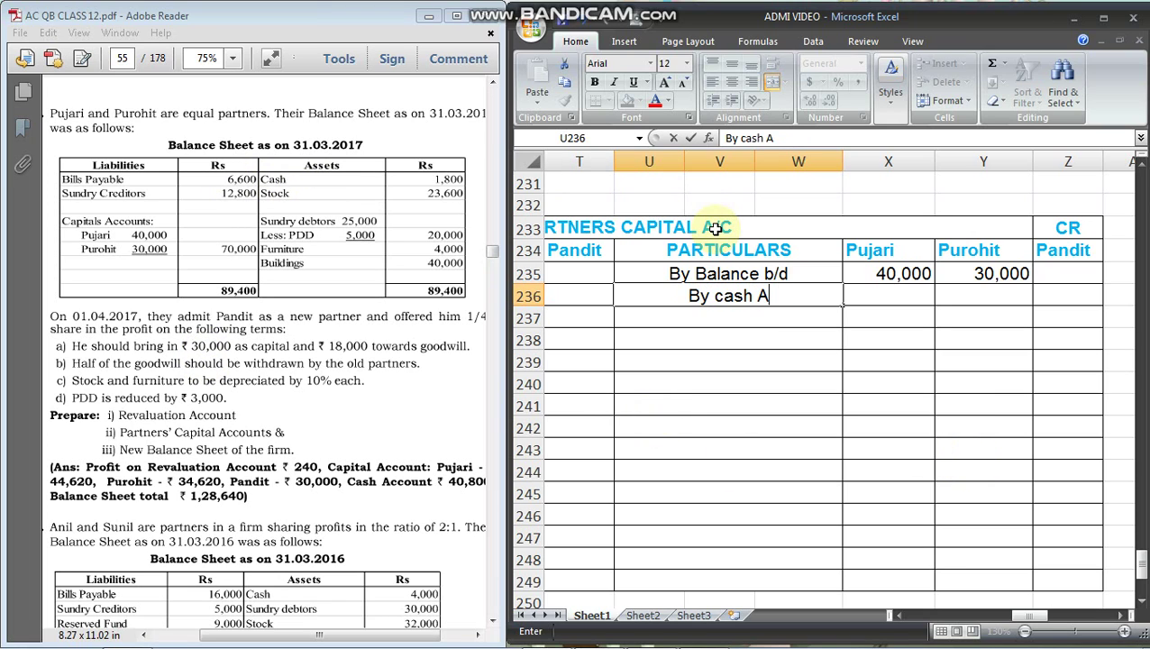
type("/c")
key("Tab")
key("Tab")
key("Tab")
type("3")
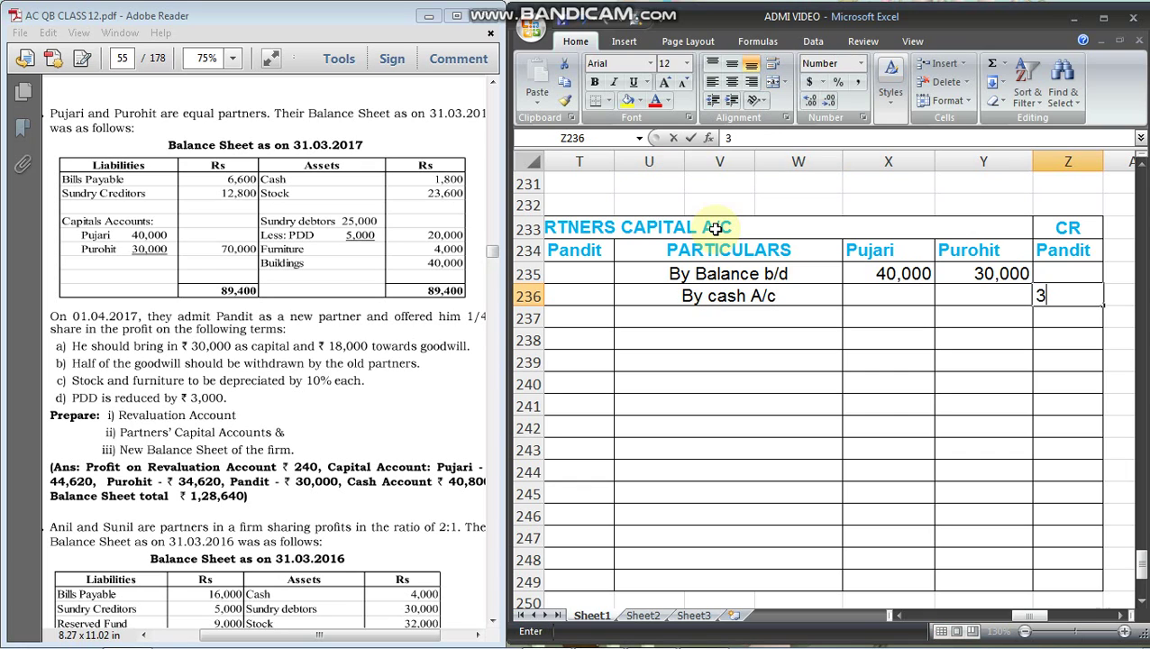
type("0000")
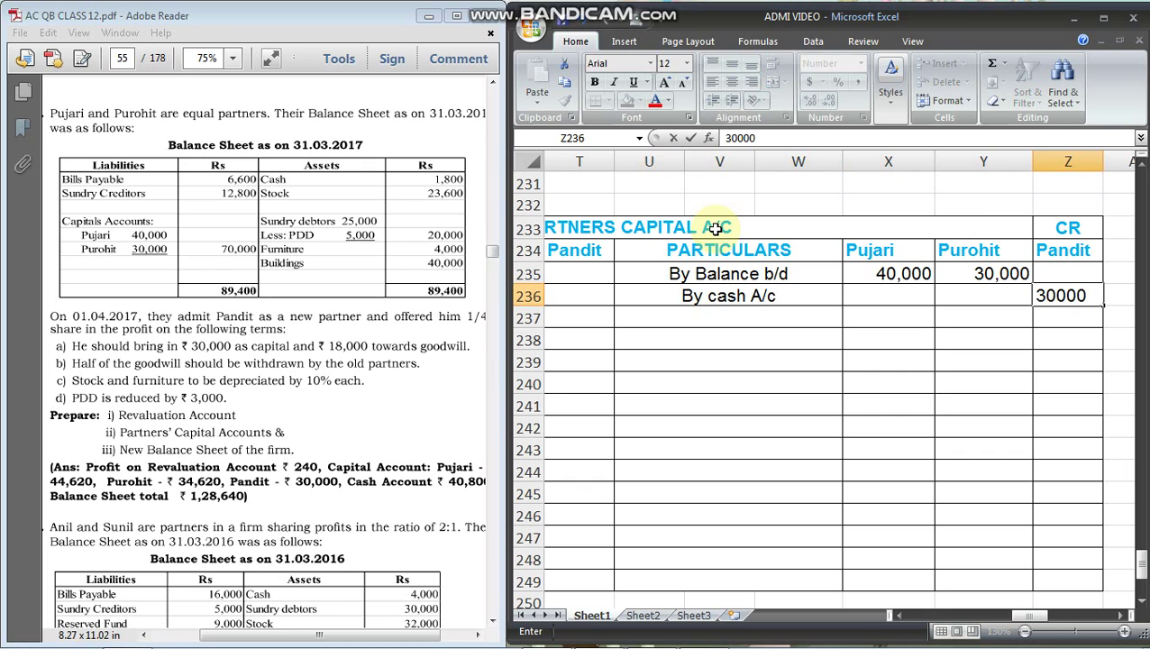
key("Return")
Enter the credit-side item "By Goodwill A/c" in U237 of the Partners Capital account
type("B")
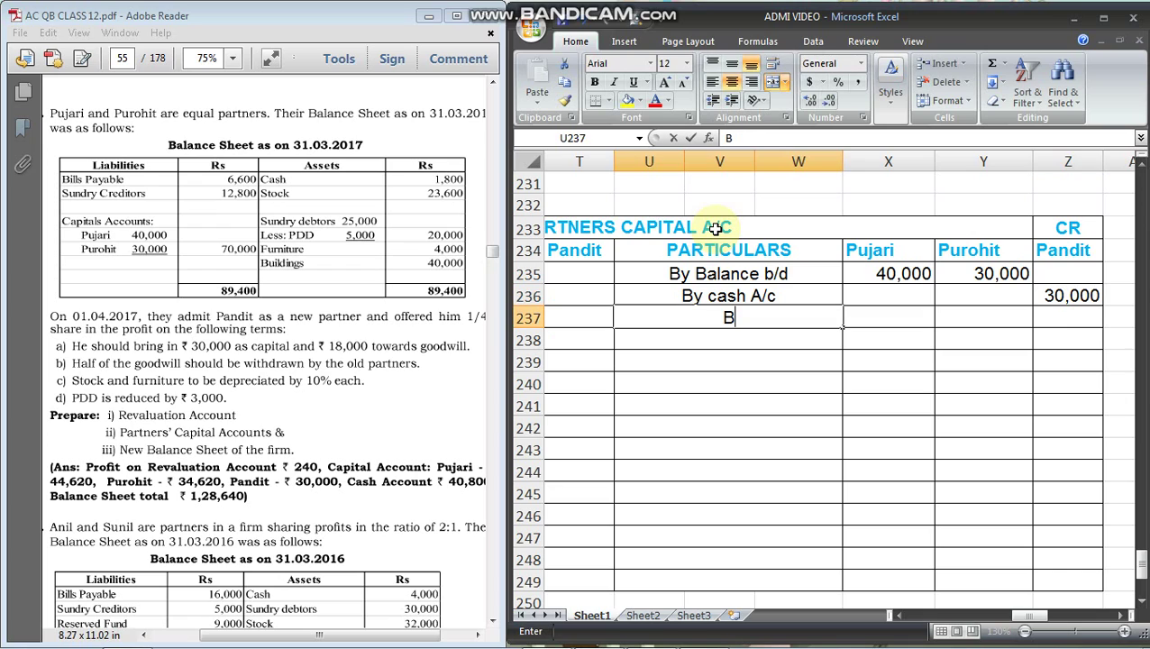
type("y G")
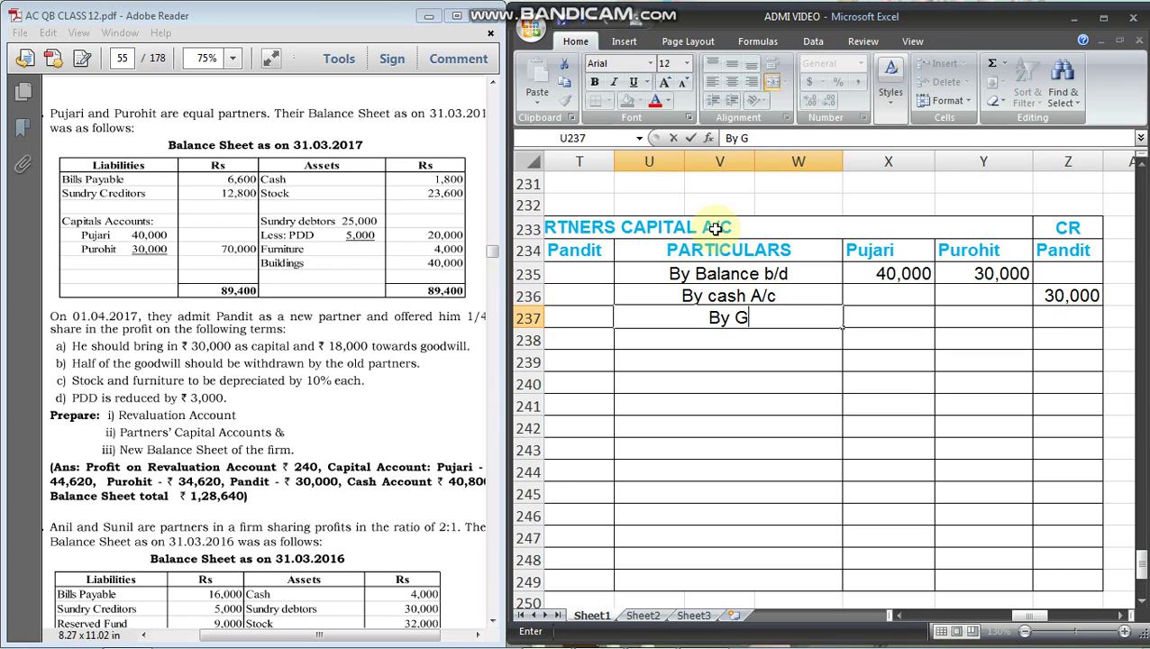
type("oodwill ")
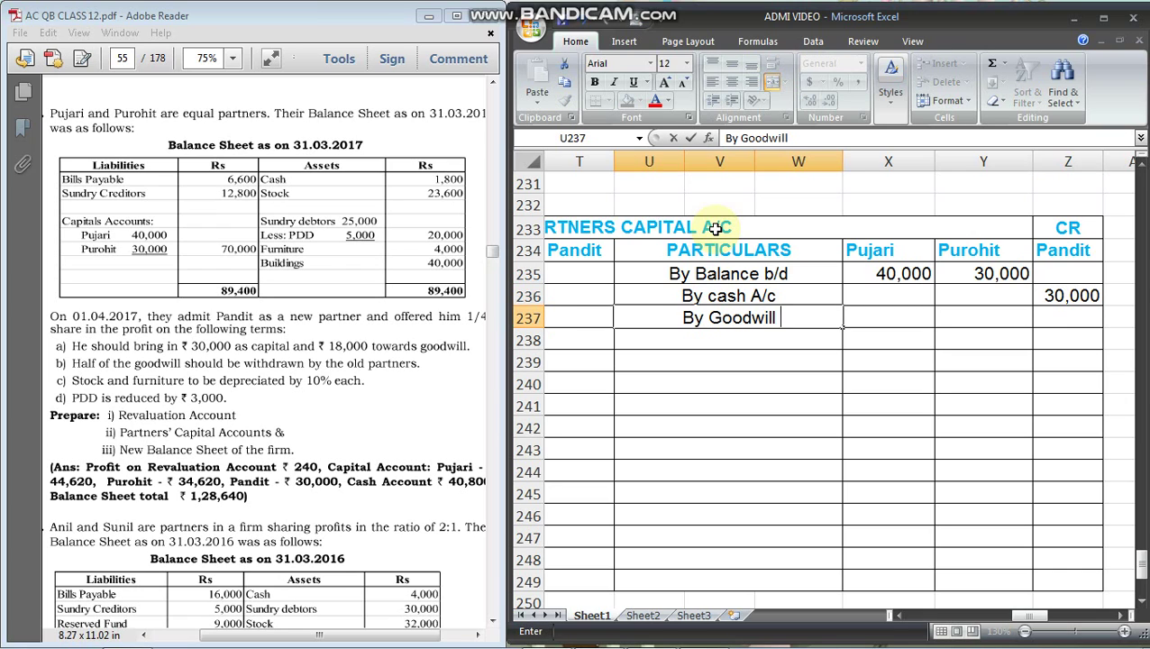
type("A/c")
key("Return")
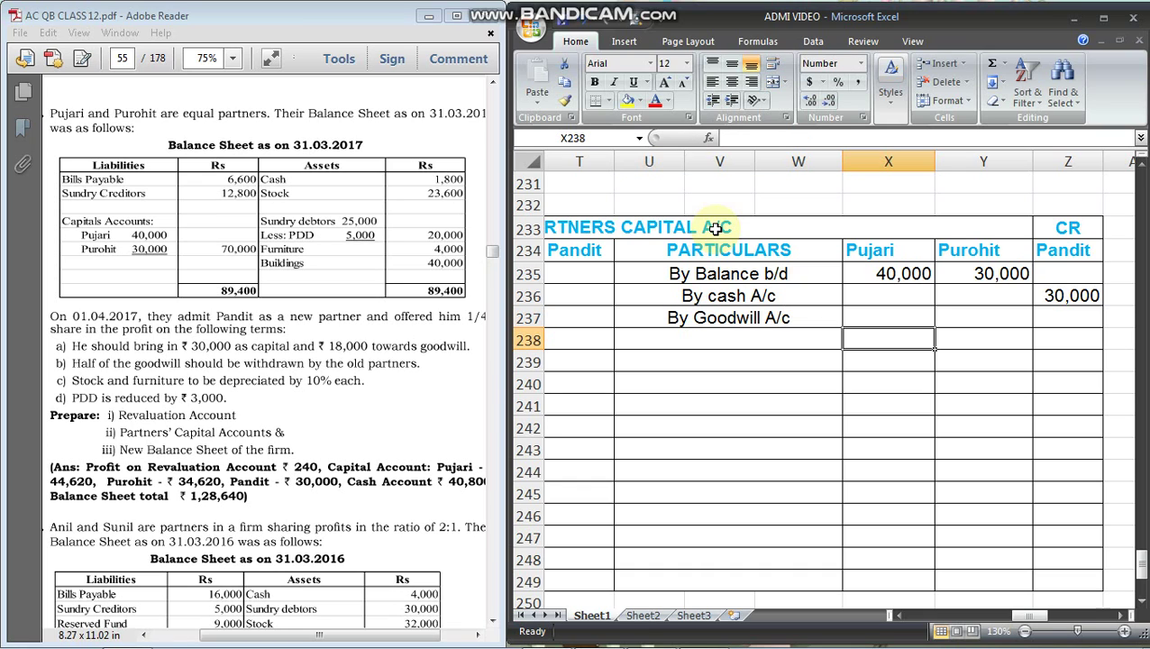
Enter the goodwill share working "18000*1/2" in U238 and copy it to U239 for the second old partner
type("1")
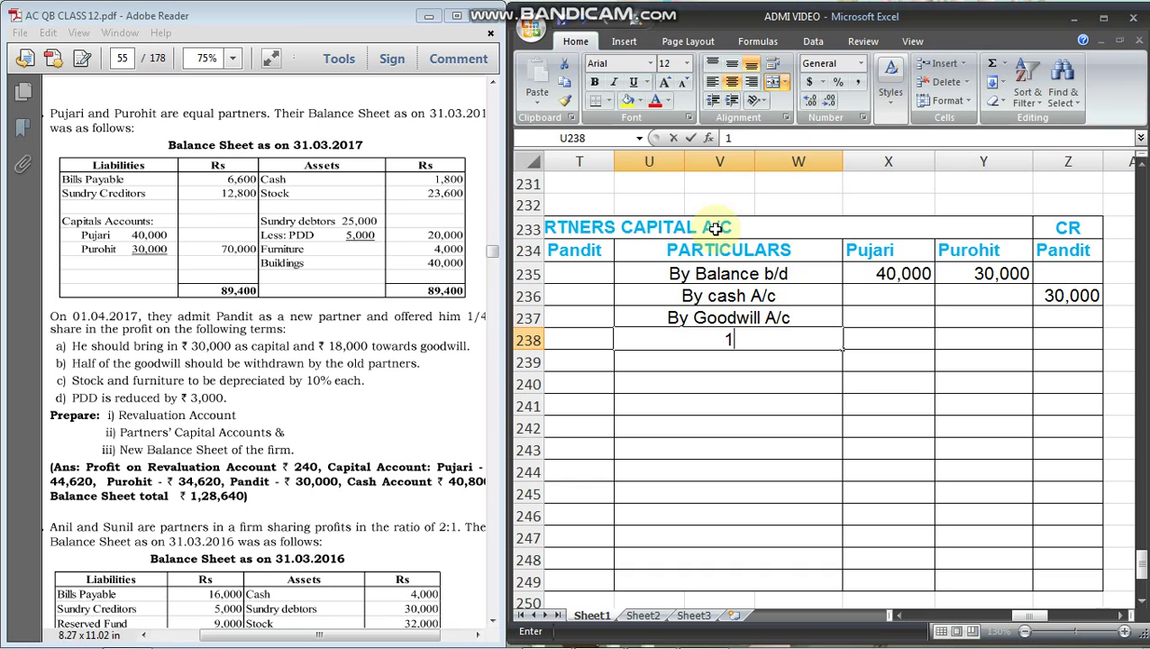
type("8000*")
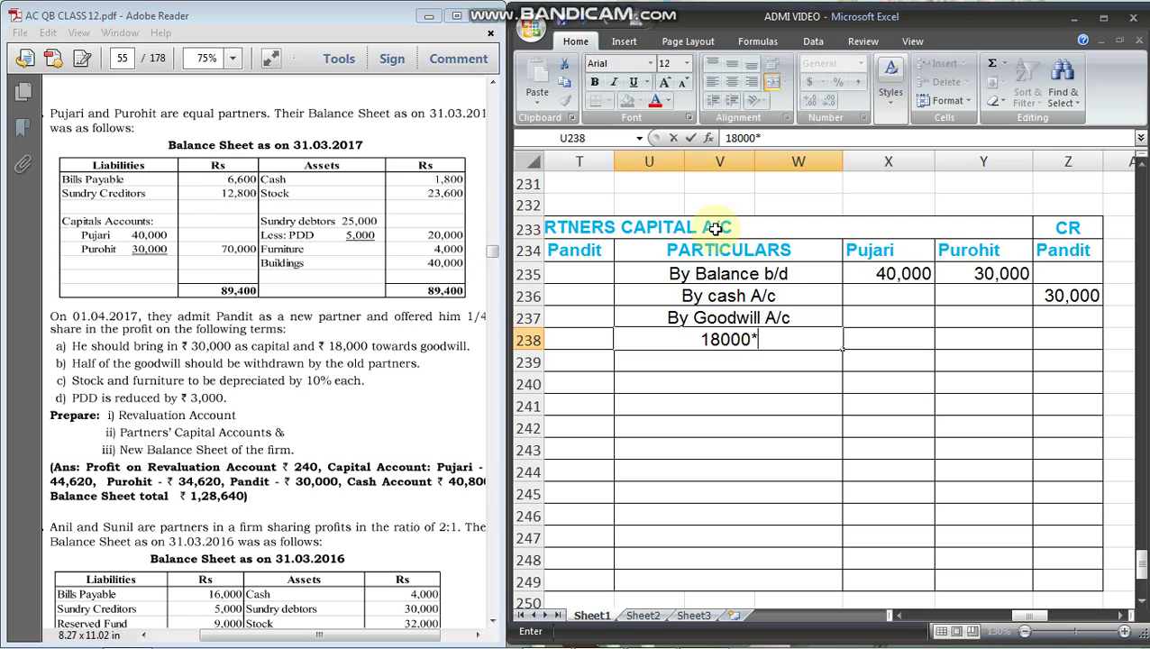
type("1/2")
key("Up")
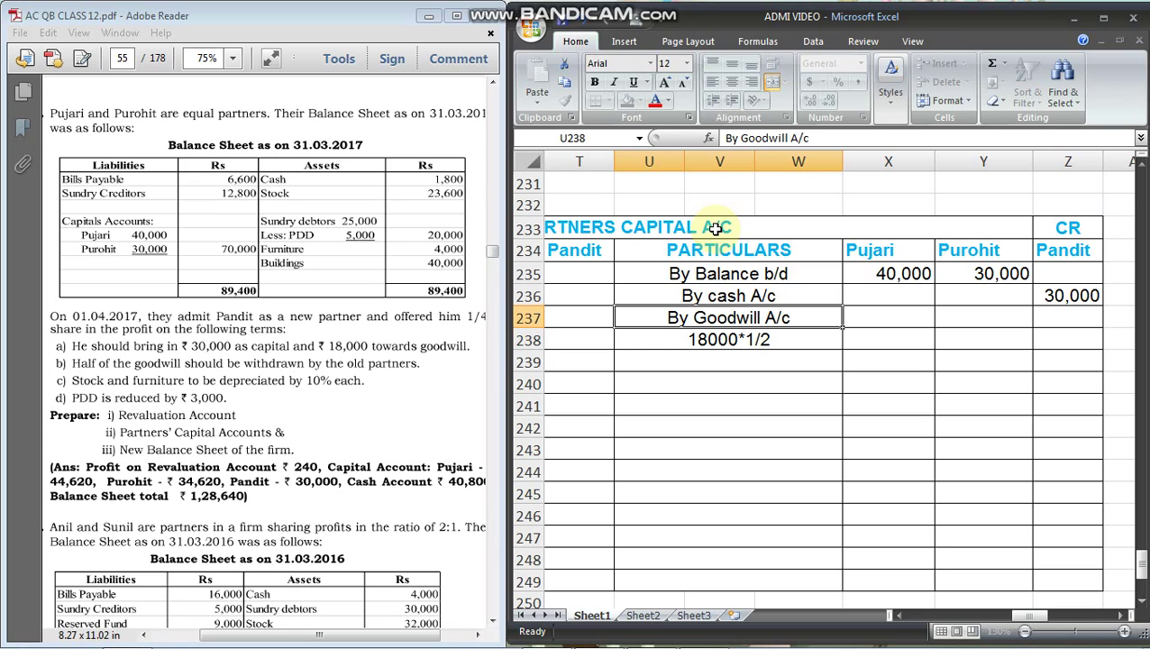
key("Down")
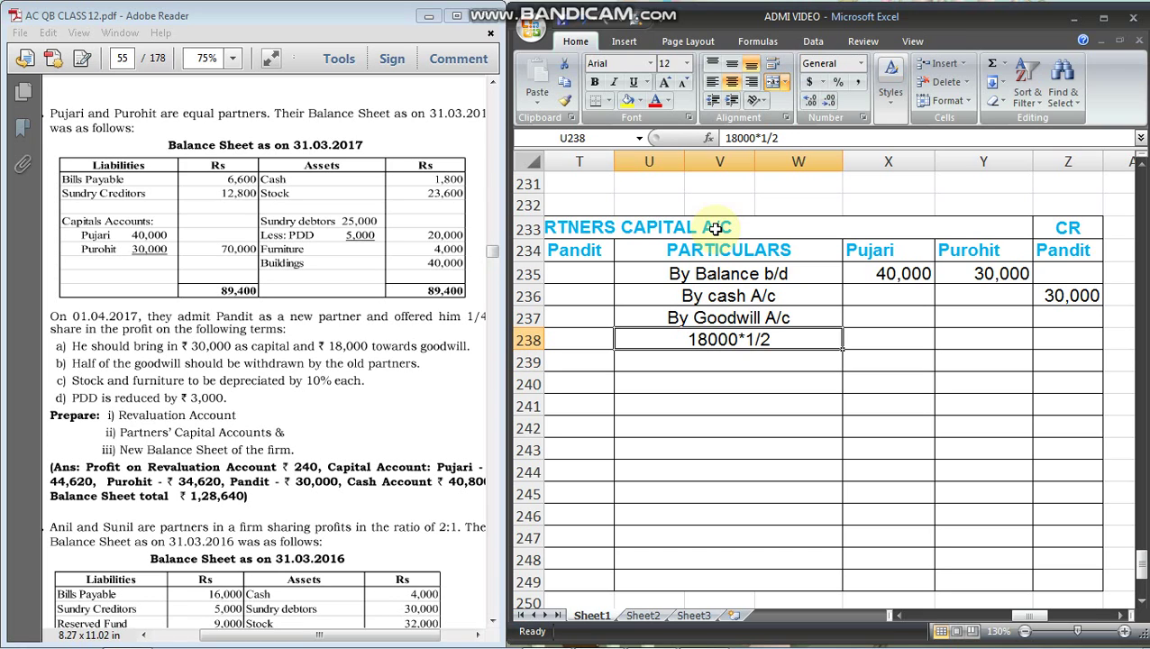
key("ctrl+c")
key("Down")
key("ctrl+v")
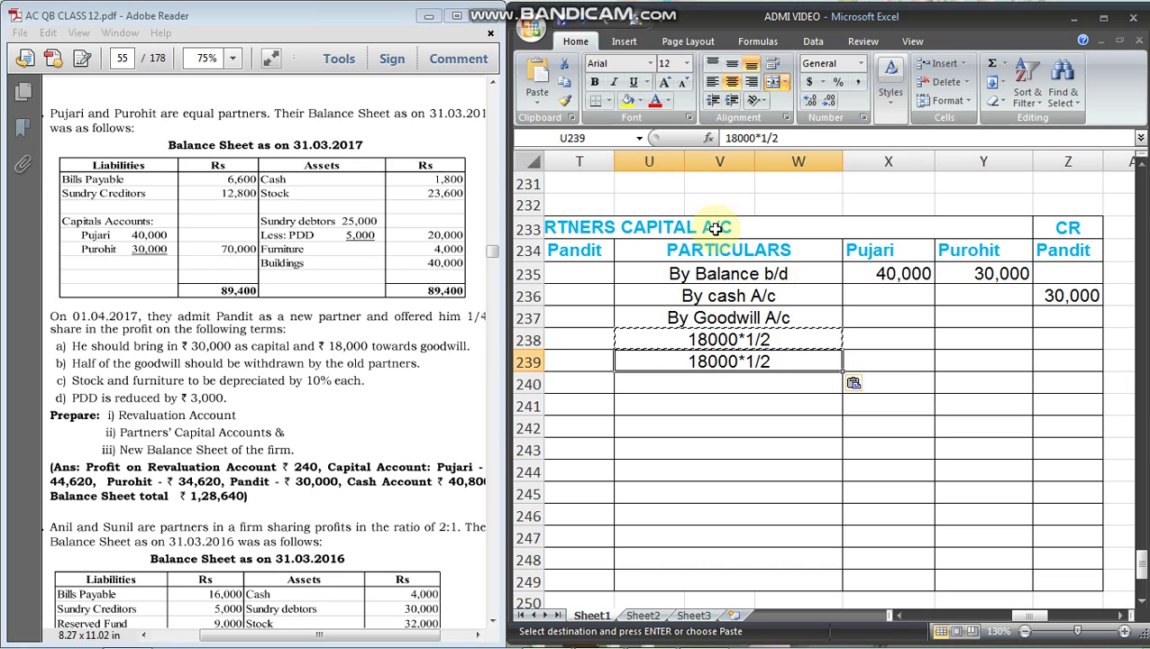
Enter the old partners' goodwill shares of 9,000 each in X237 and Y237
key("Up")
key("Right")
key("Up")
type("90000")
key("BackSpace")
key("Right")
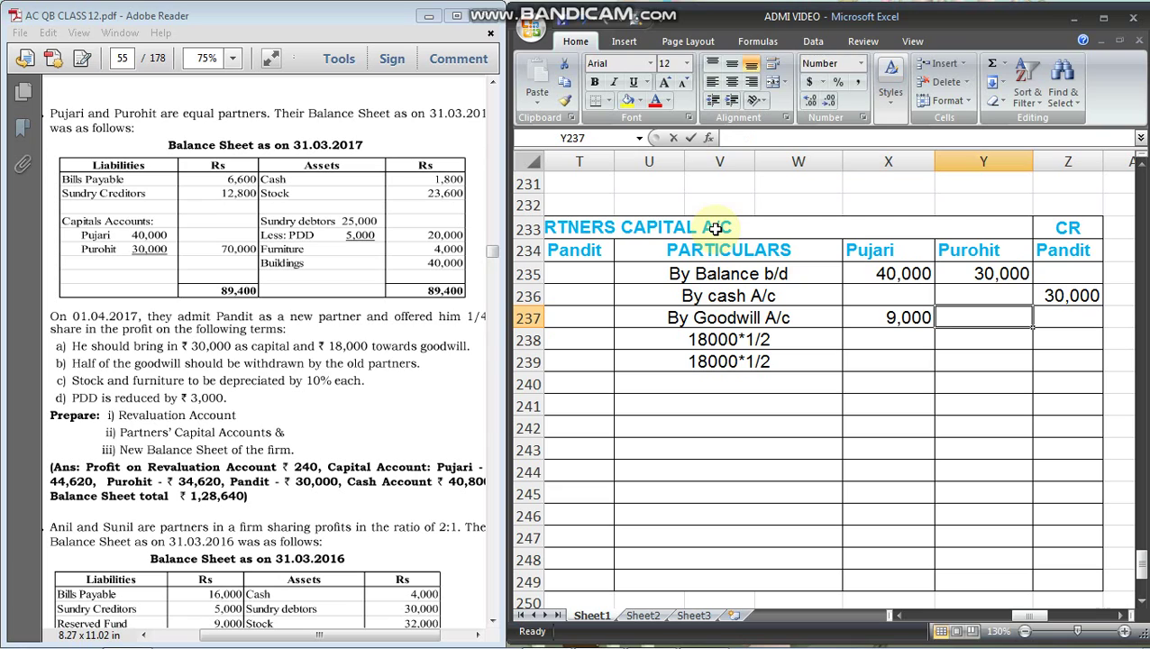
type("90000")
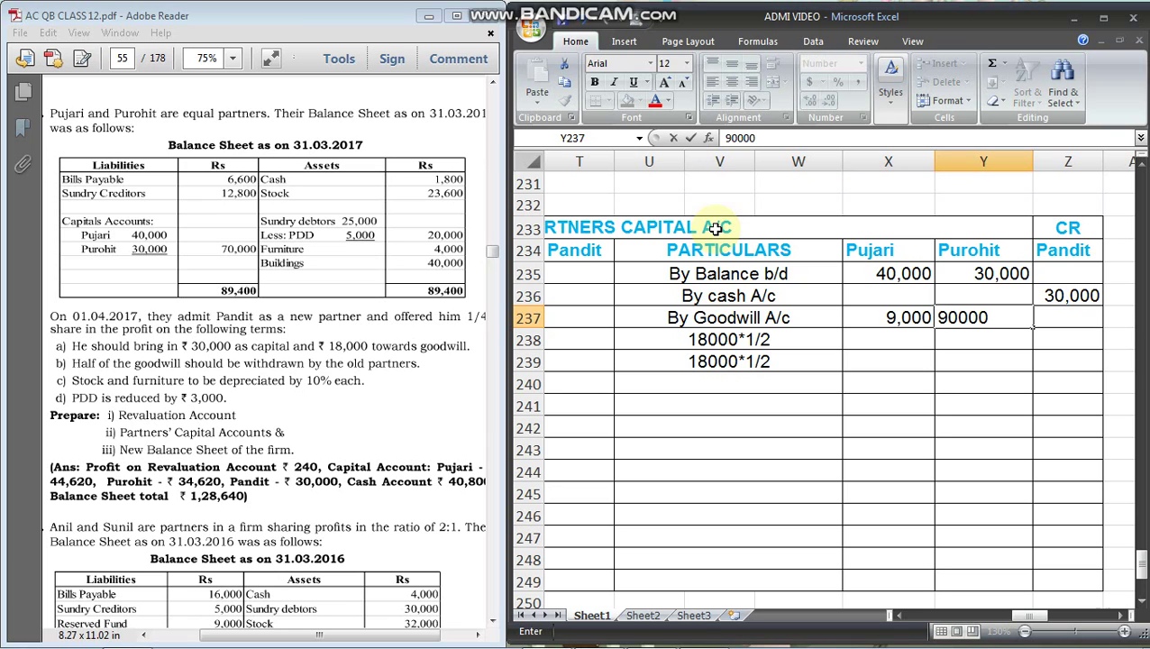
key("BackSpace")
key("Right")
key("Down")
key("Left")
key("Left")
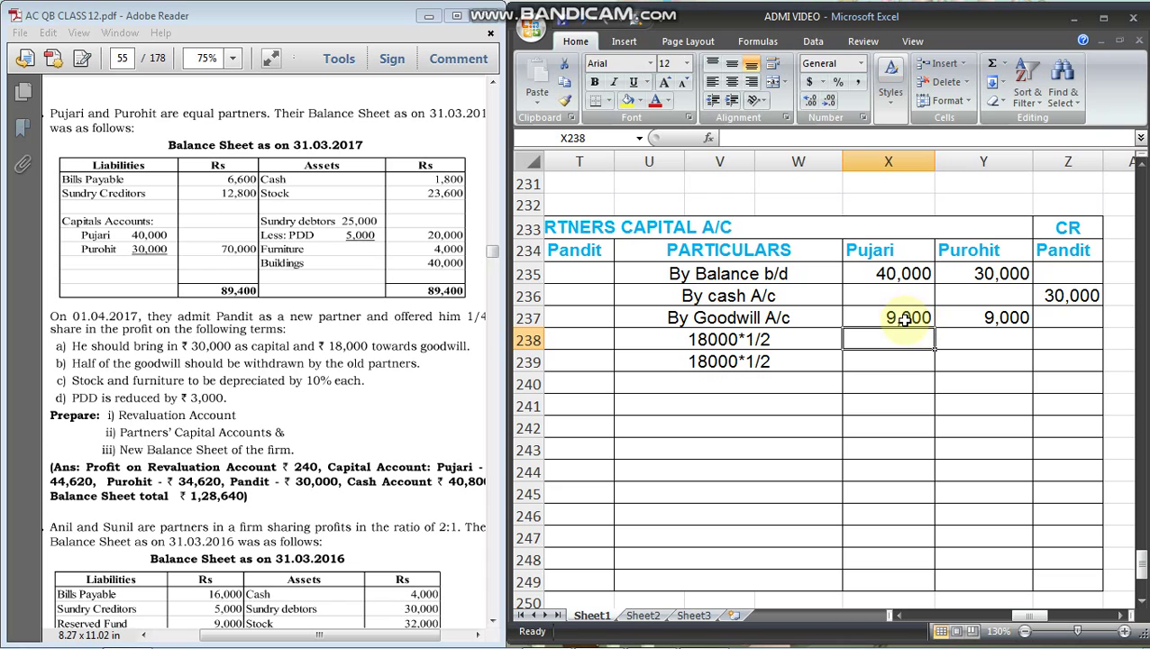
Enter the debit-side item "To Cash A/c" in O235 with the withdrawn goodwill of 4500 each in R235 and S235
left_click_drag(1026, 616, 999, 621)
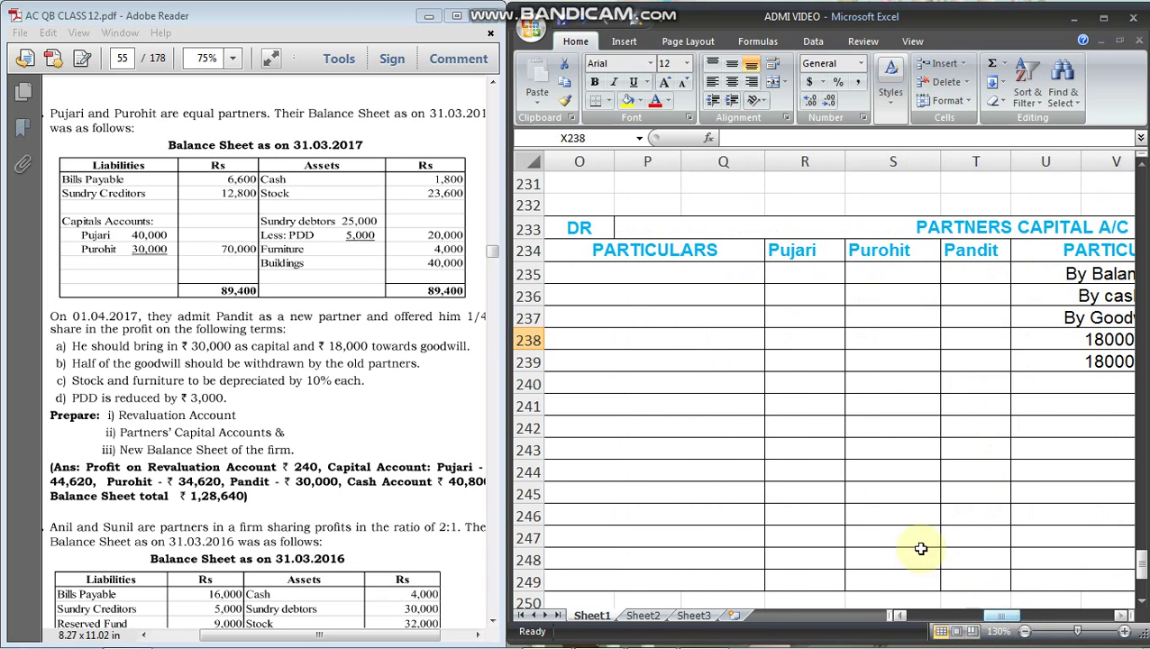
left_click(718, 282)
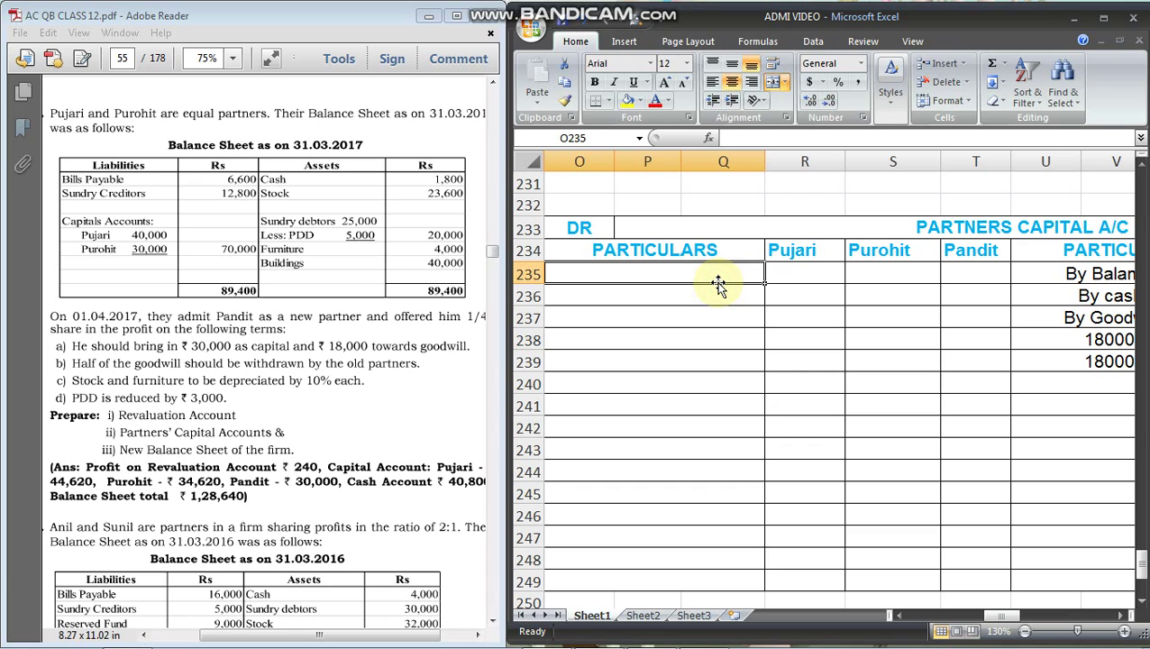
type("To ")
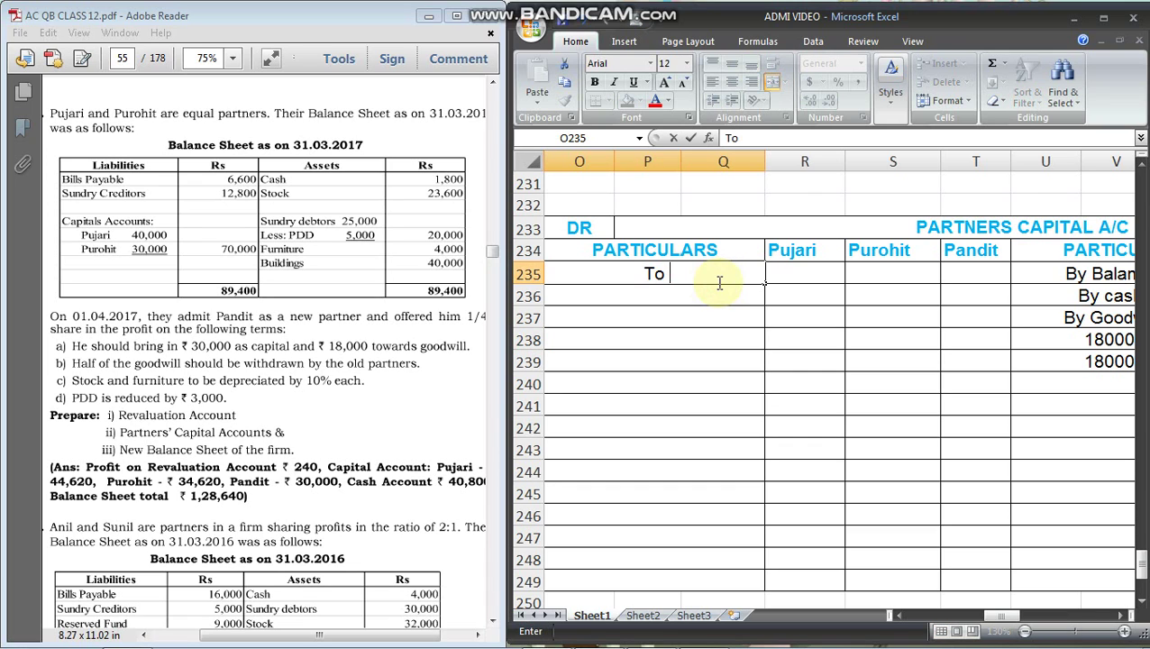
type("Cash A/c")
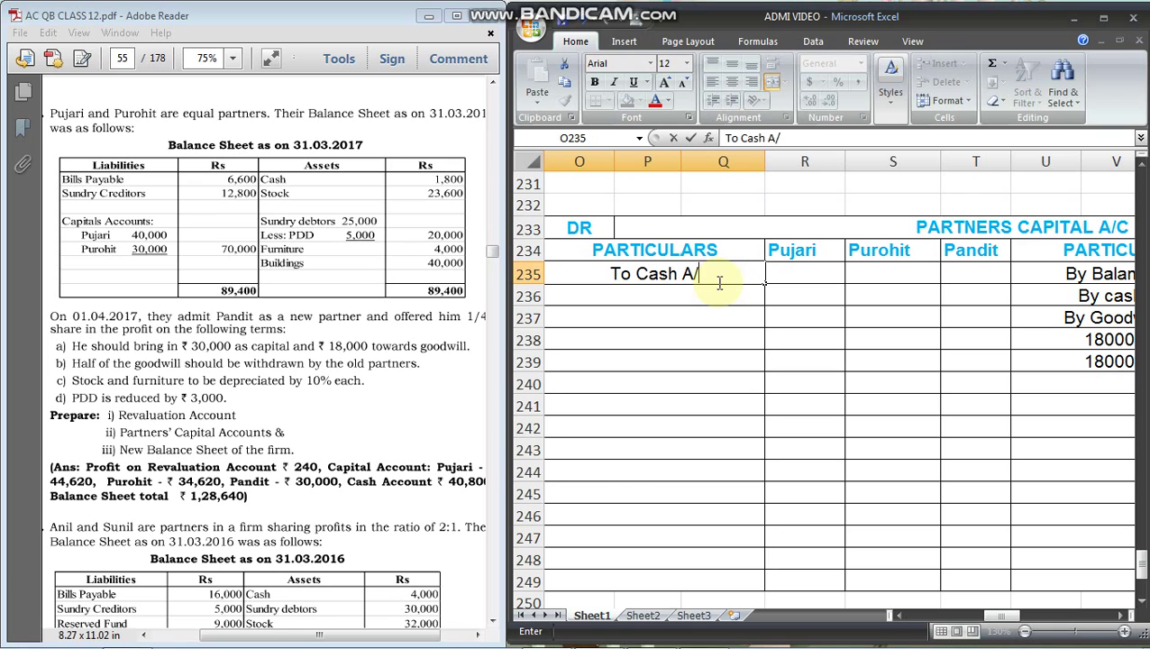
key("Tab")
type("500")
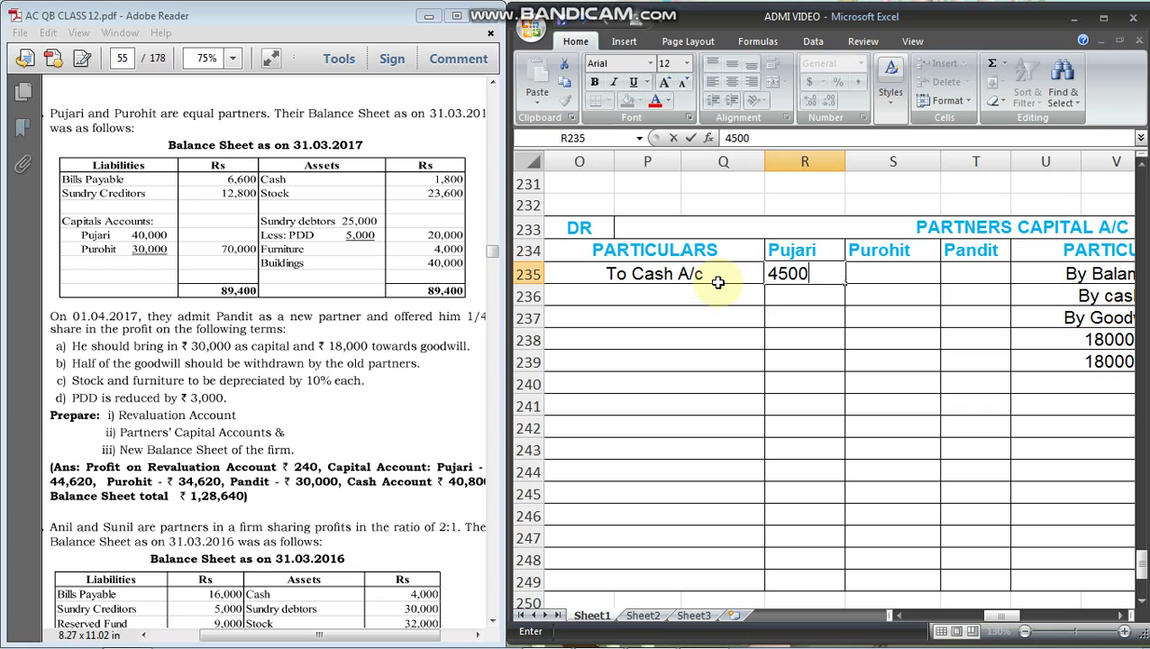
key("Tab")
type("4")
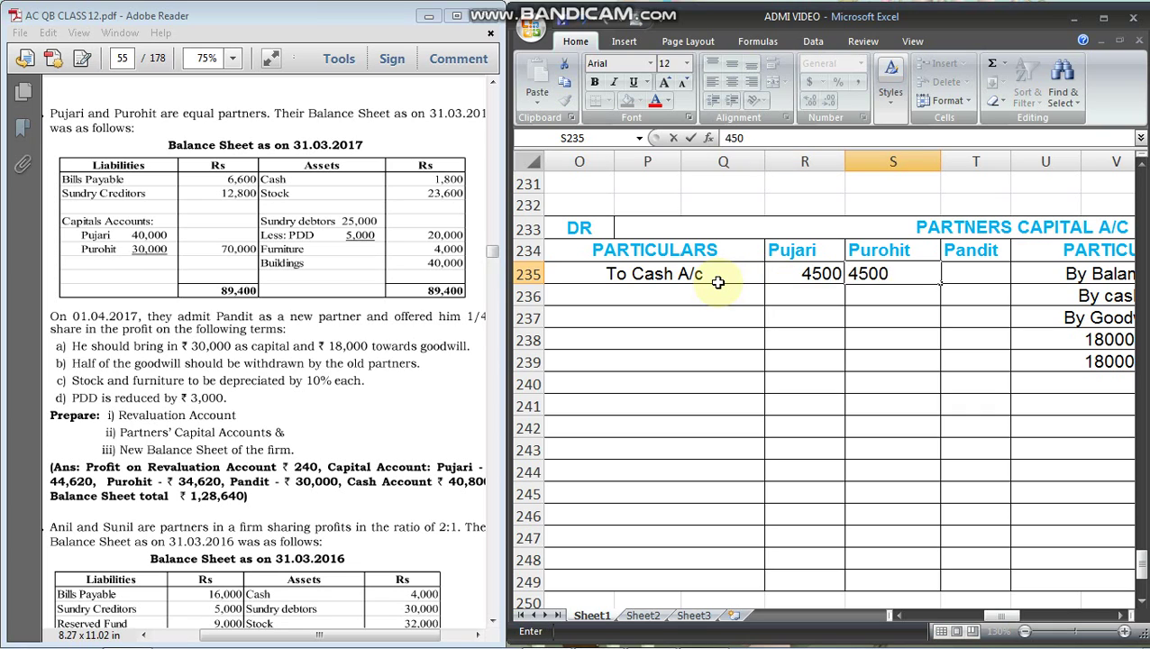
key("Tab")
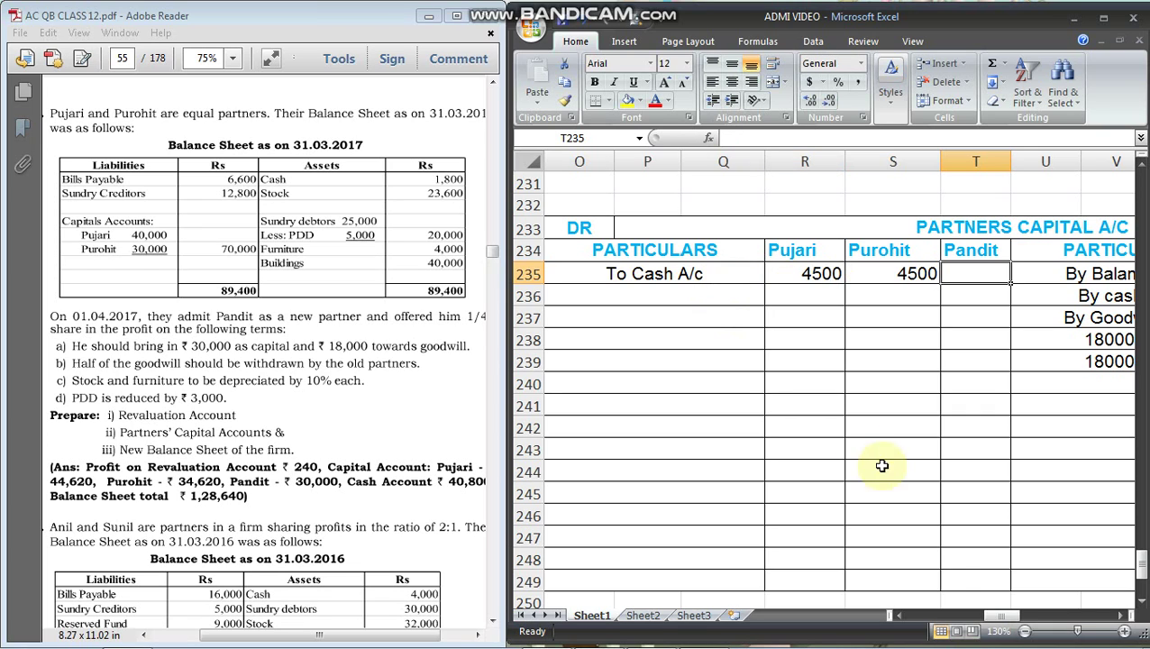
Enter the credit-side item "By Revaluation A/c" in U240 of the Partners Capital account
left_click_drag(1005, 617, 1035, 629)
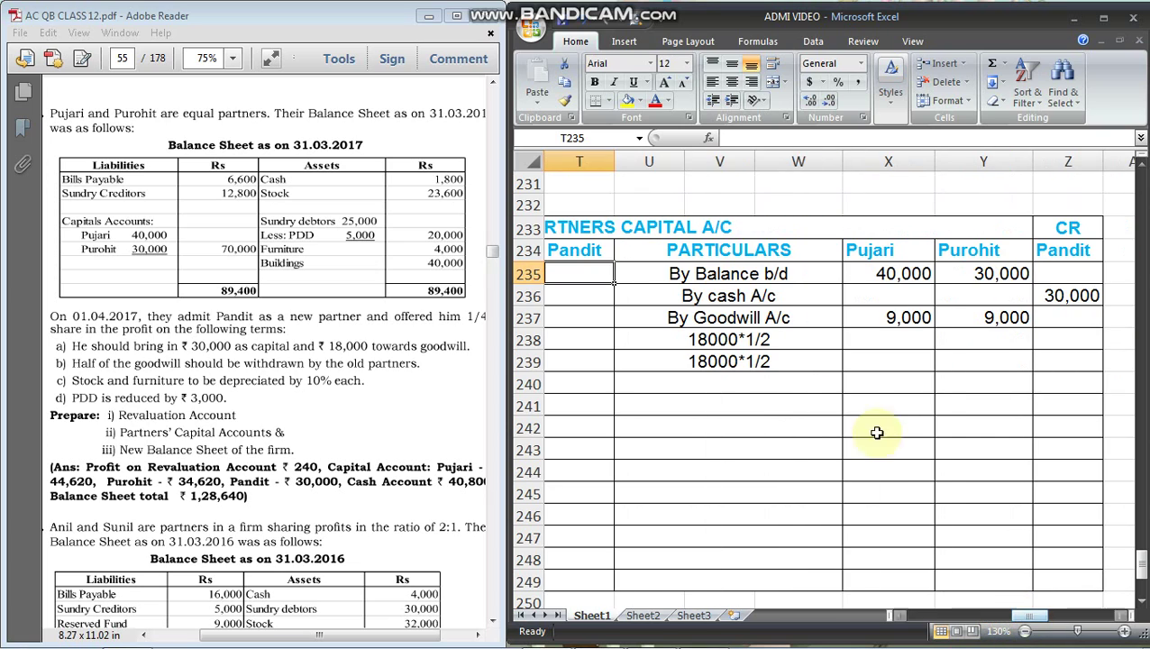
left_click(808, 389)
type("By ")
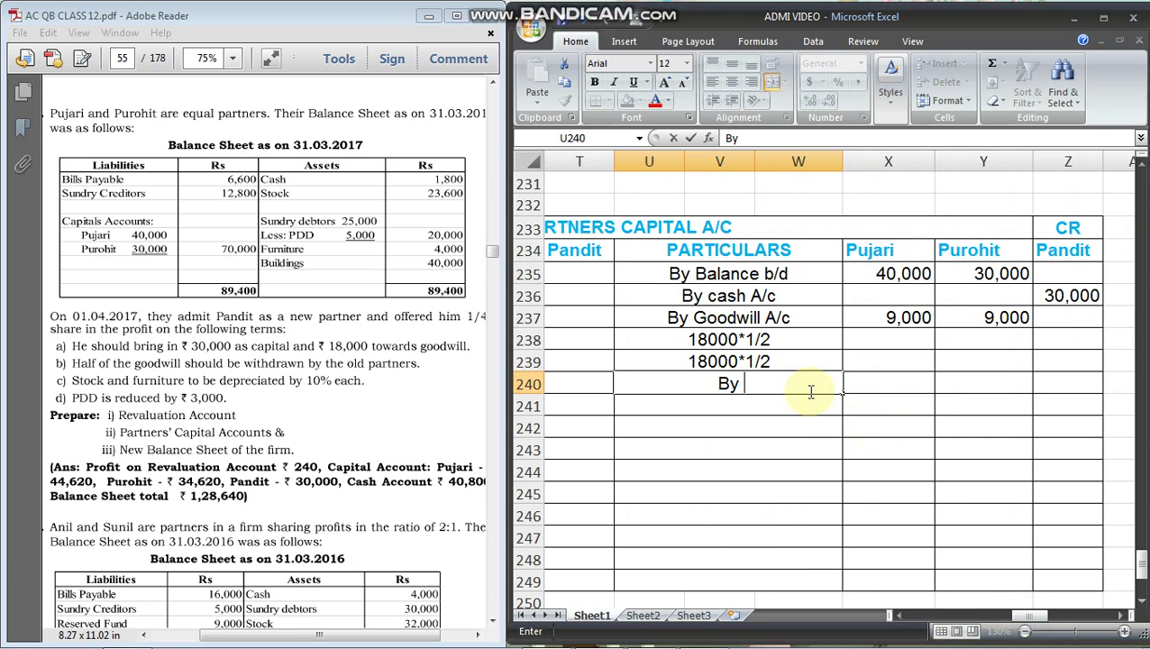
type("Rev")
key("BackSpace")
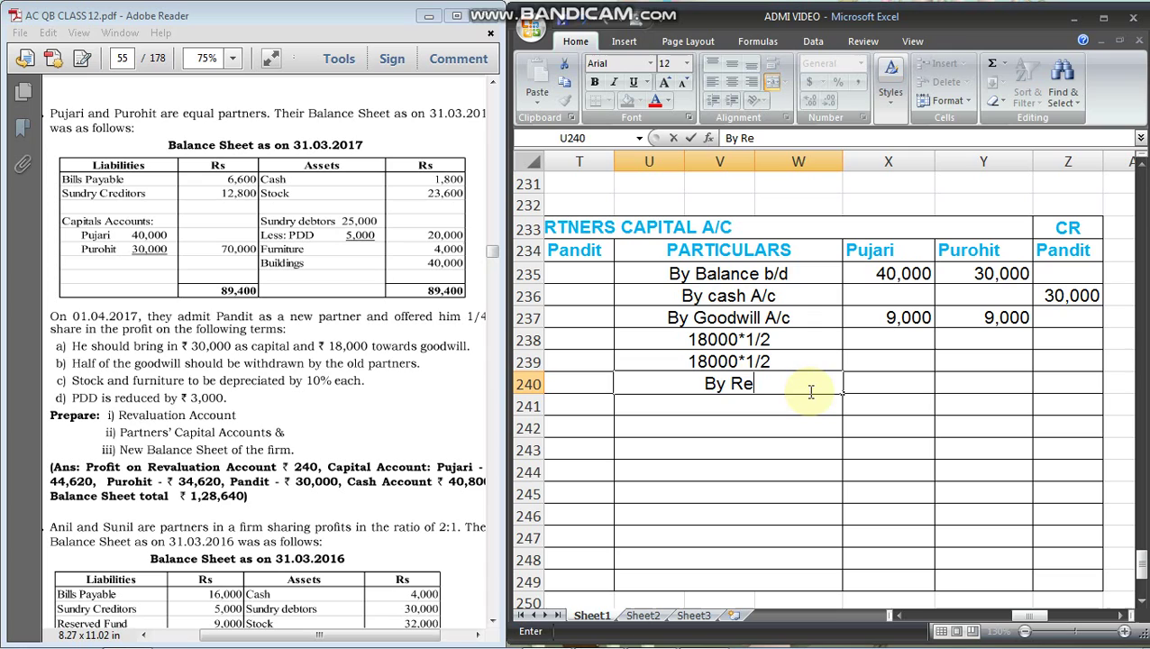
type("valu")
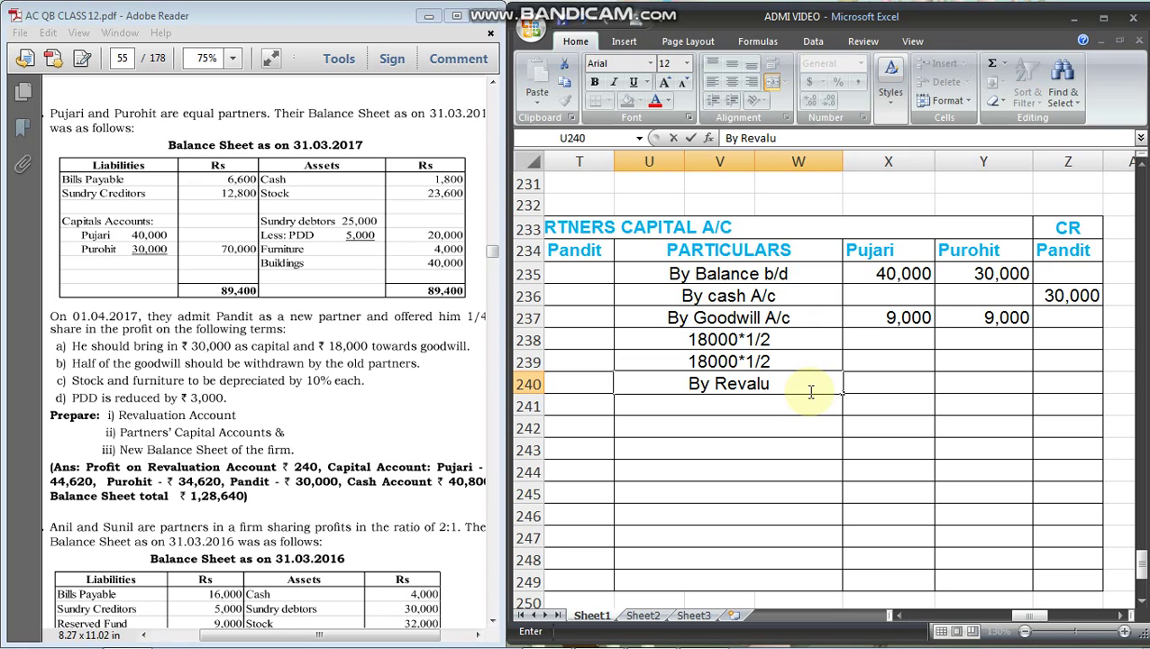
type("ation A.c")
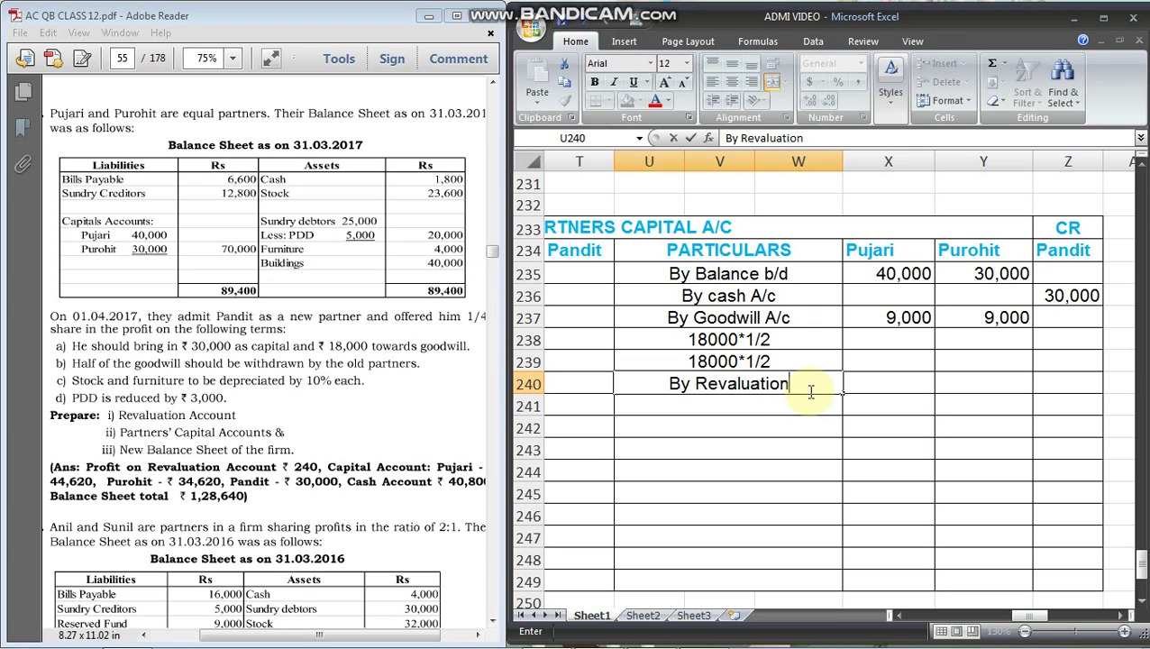
key("BackSpace")
key("BackSpace")
type("/c")
key("BackSpace")
key("BackSpace")
type("/c")
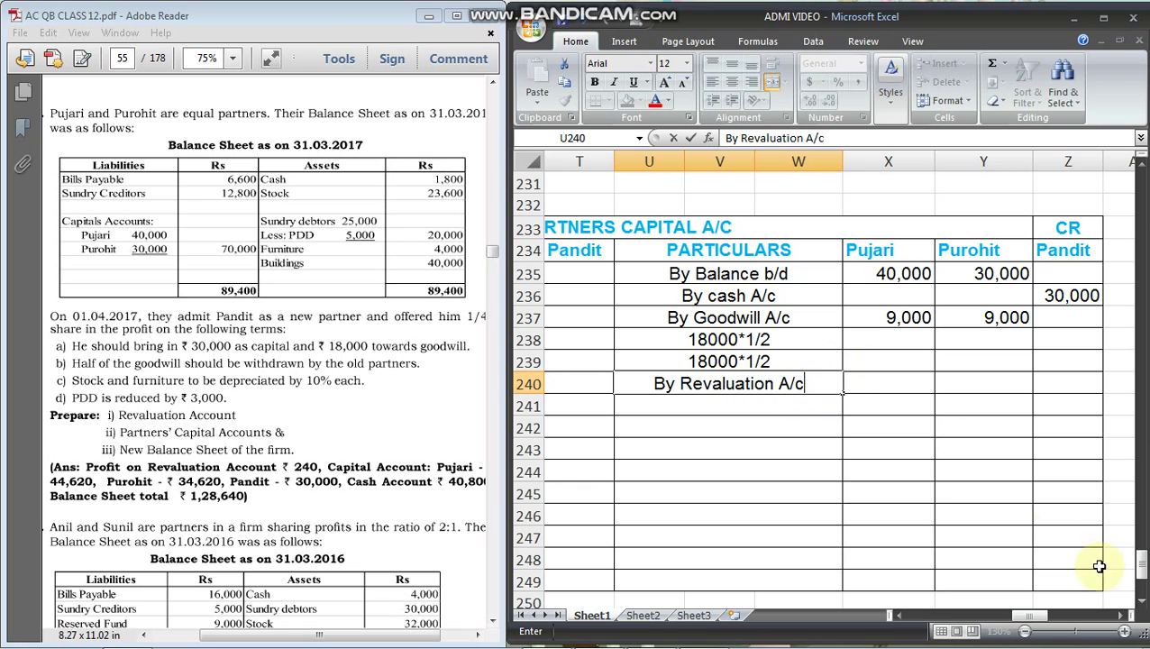
Check the profit shares in the Revaluation account and enter 120 for each old partner in X240 and Y240
left_click_drag(1034, 619, 967, 626)
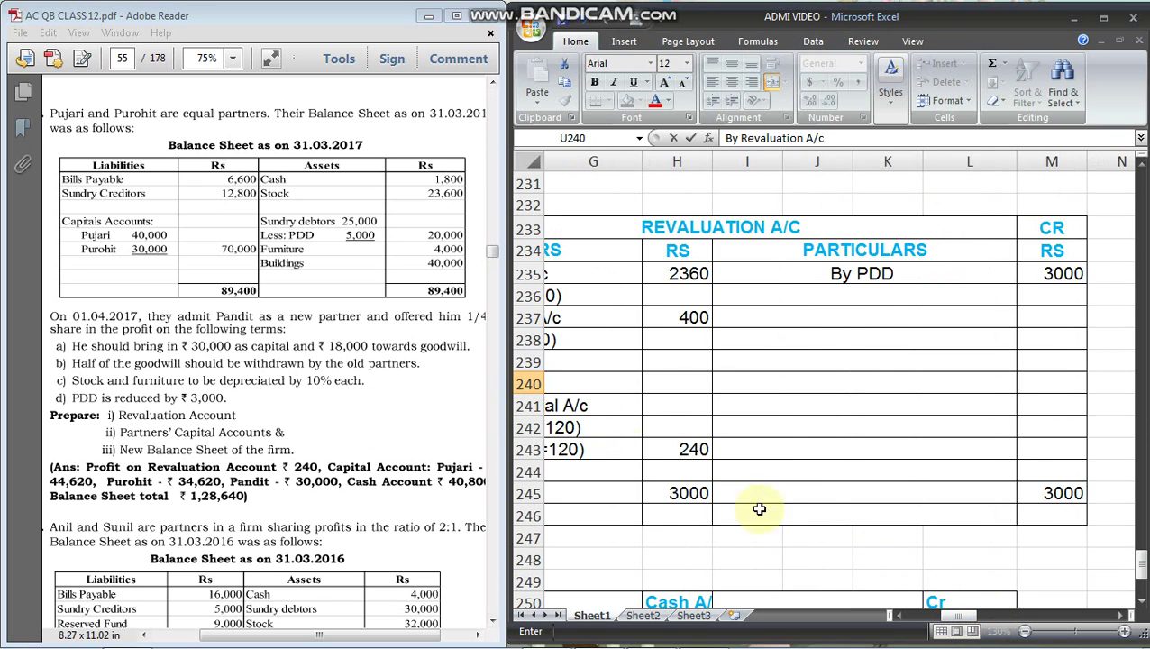
left_click_drag(960, 617, 1037, 596)
left_click(1010, 385)
type("120")
key("Tab")
type("120")
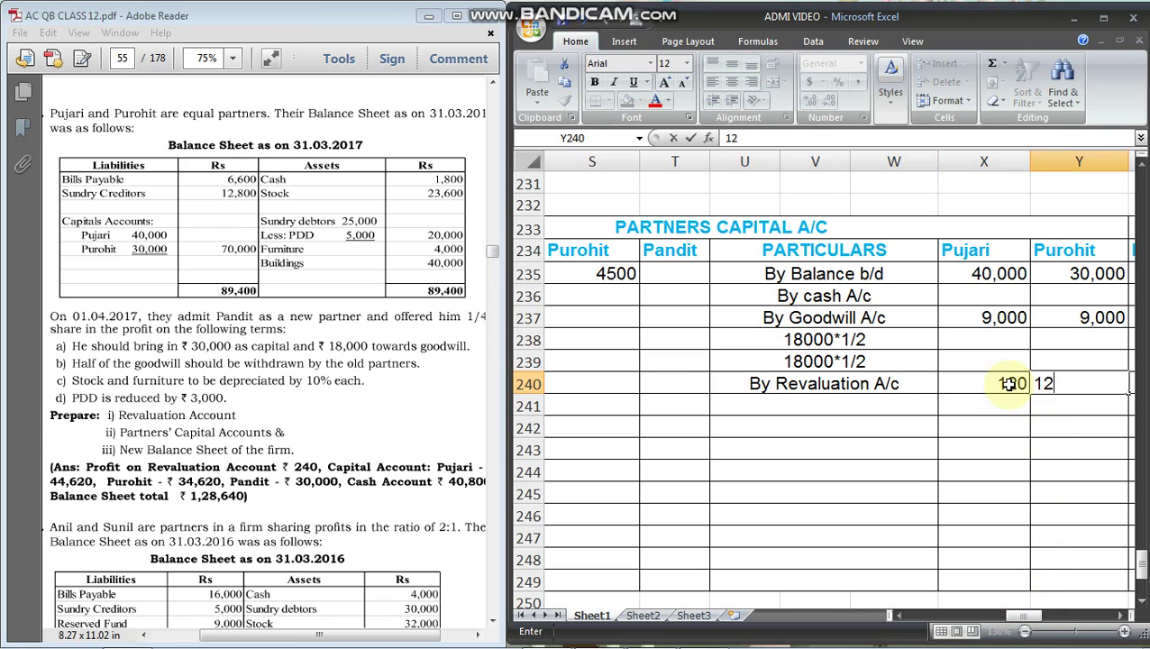
key("Return")
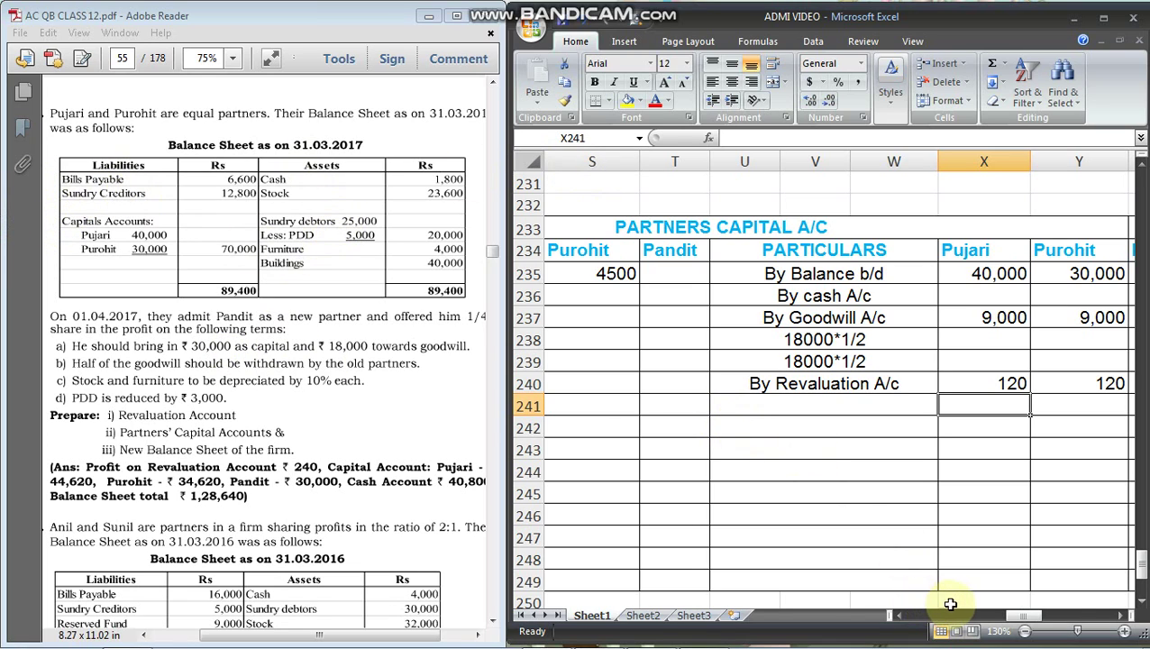
Total the partners' credit columns and enter 49120 in X243, 39120 in Y243 and 3000 in Z243
left_click_drag(1026, 616, 1042, 621)
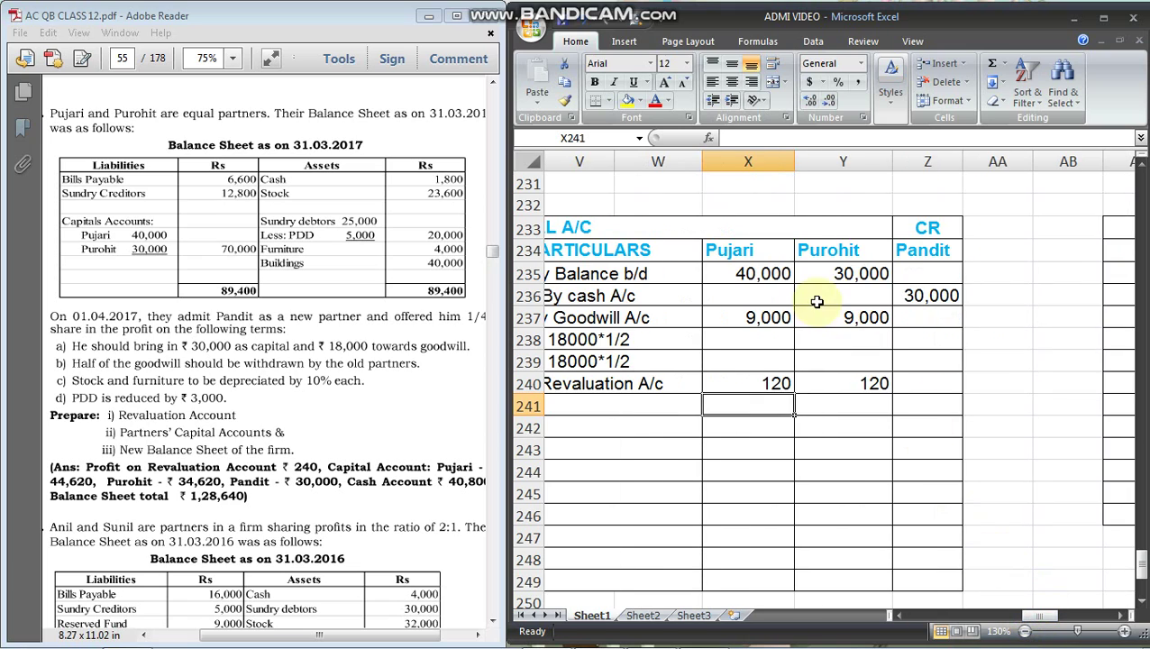
left_click_drag(786, 275, 767, 383)
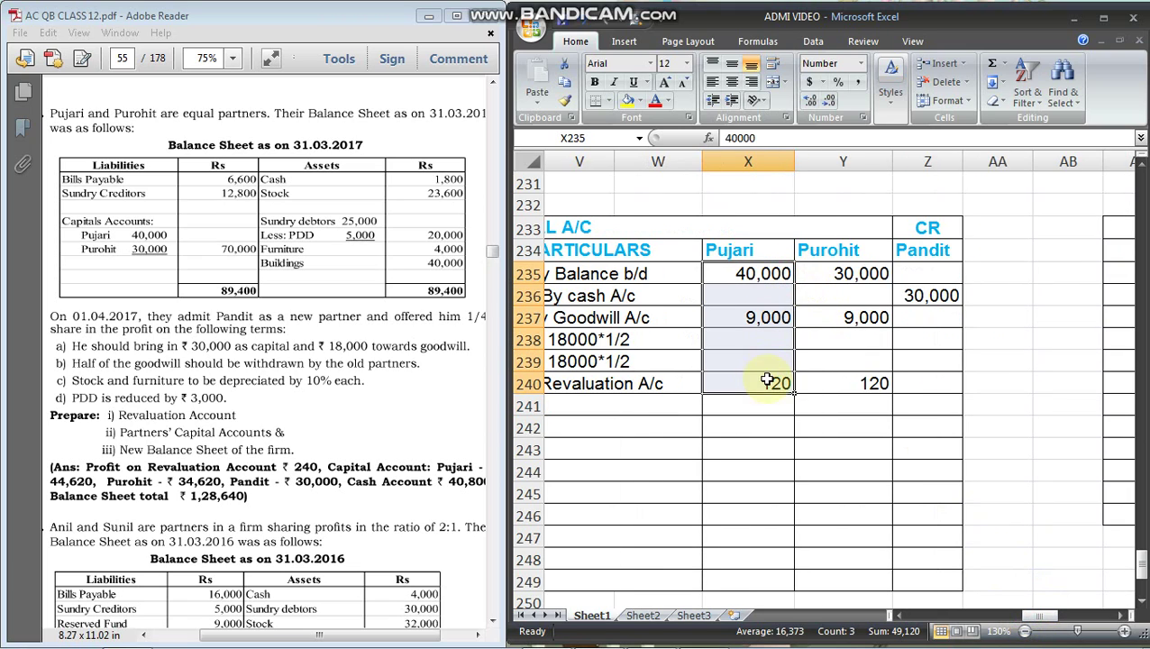
left_click(755, 456)
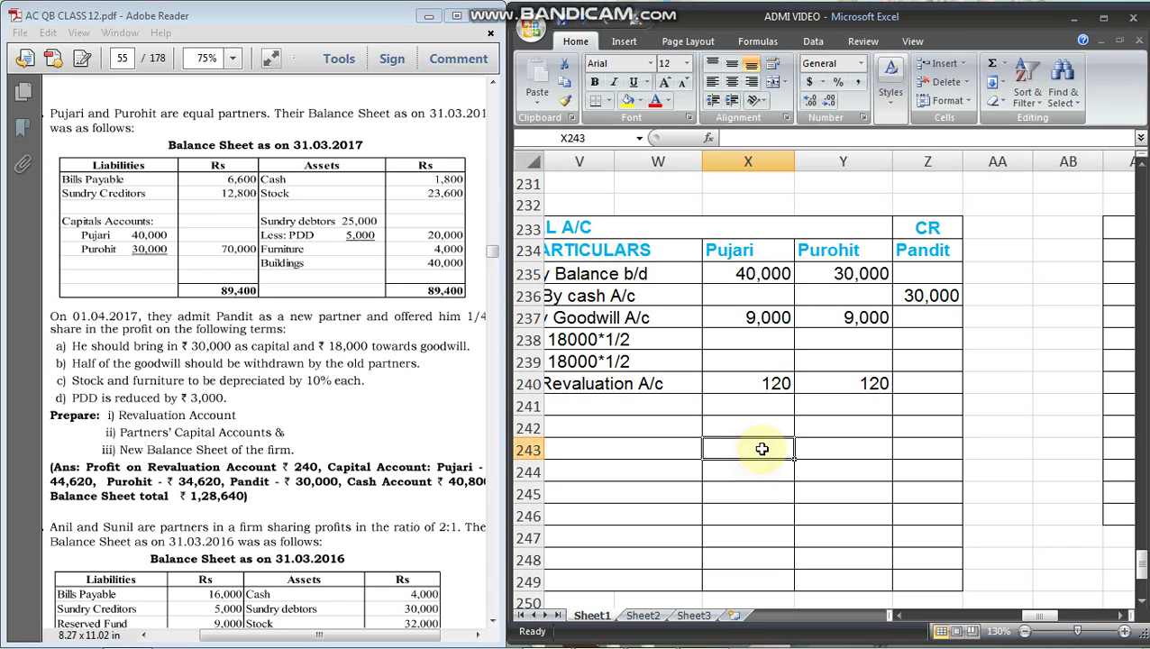
type("191")
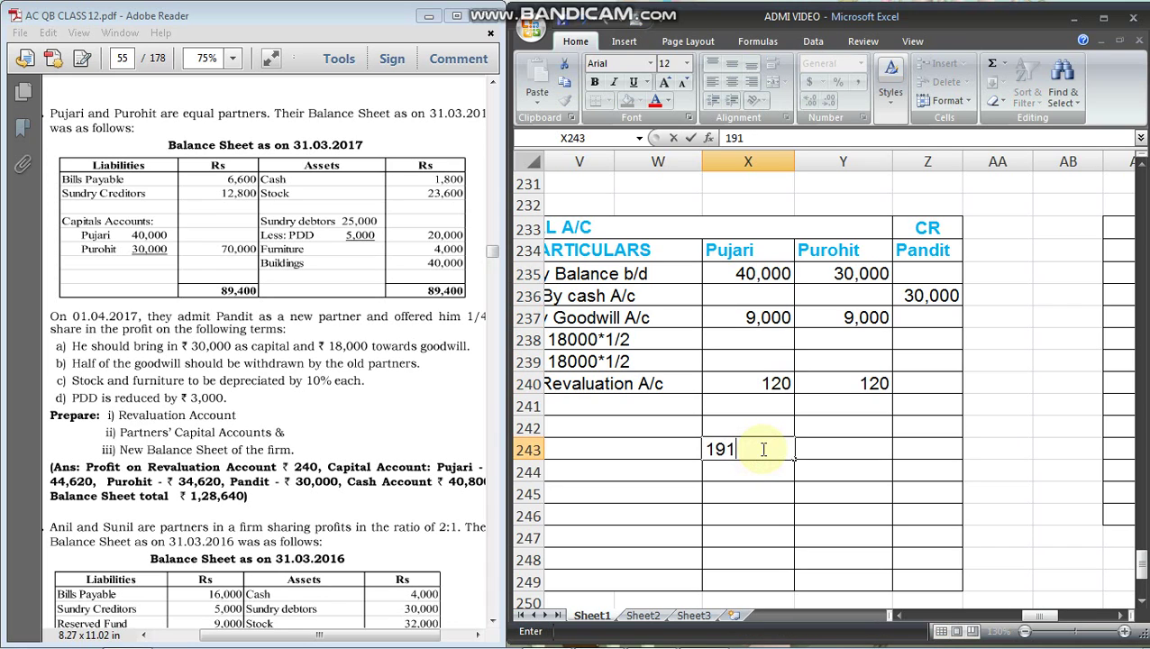
type("2")
key("BackSpace")
key("BackSpace")
key("BackSpace")
key("Tab")
type("3")
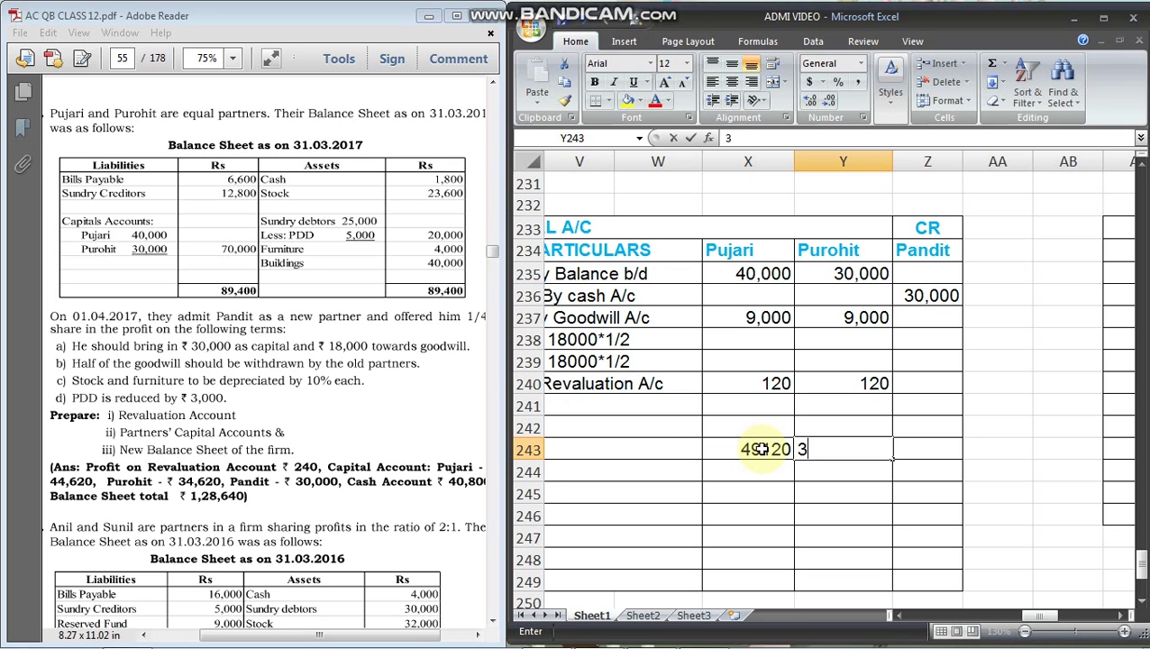
type("9120")
key("Tab")
type("3")
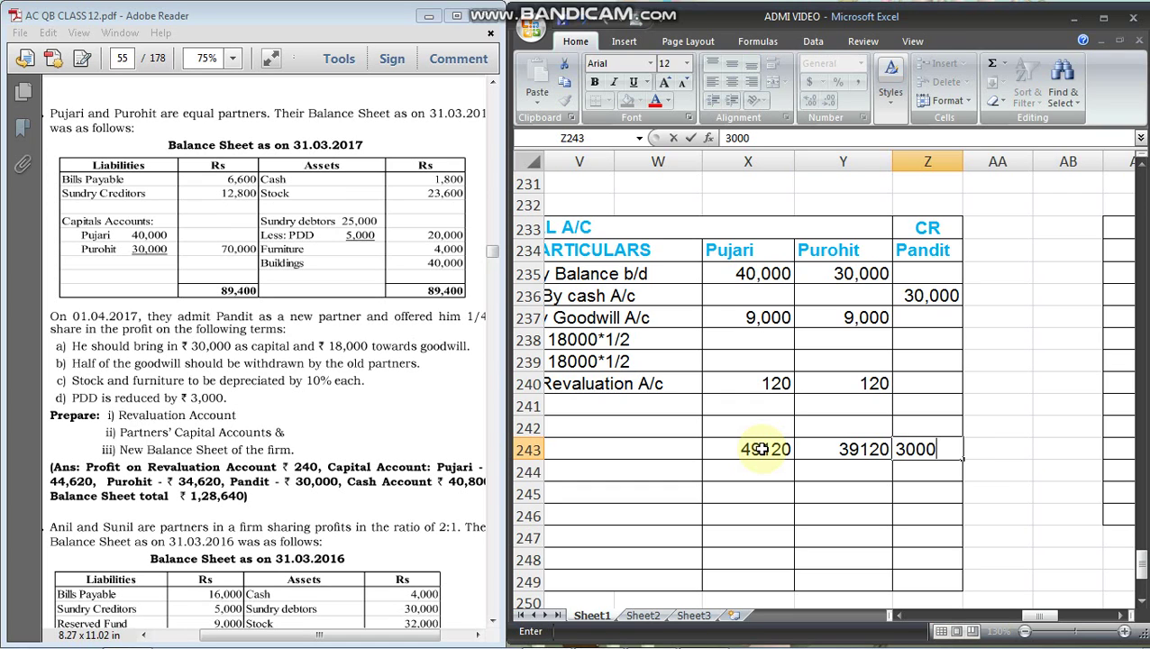
key("Return")
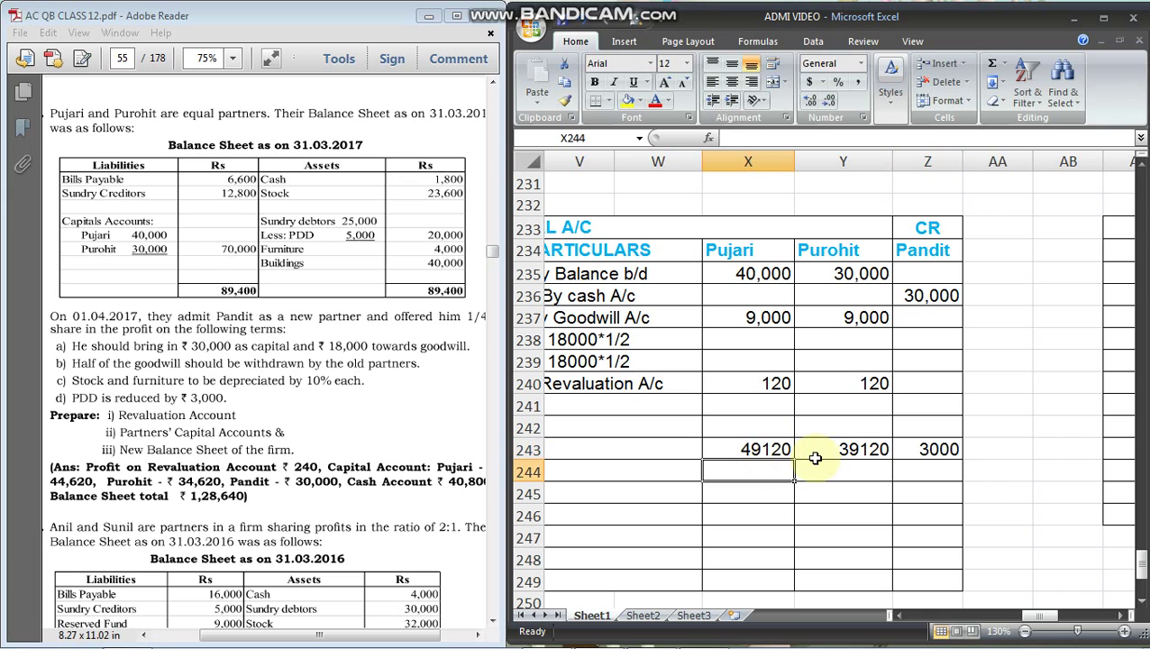
Copy the credit-side totals in X243:Z243 to the debit-side total cells R243:T243
mouse_move(1028, 635)
left_click_drag(1028, 616, 999, 618)
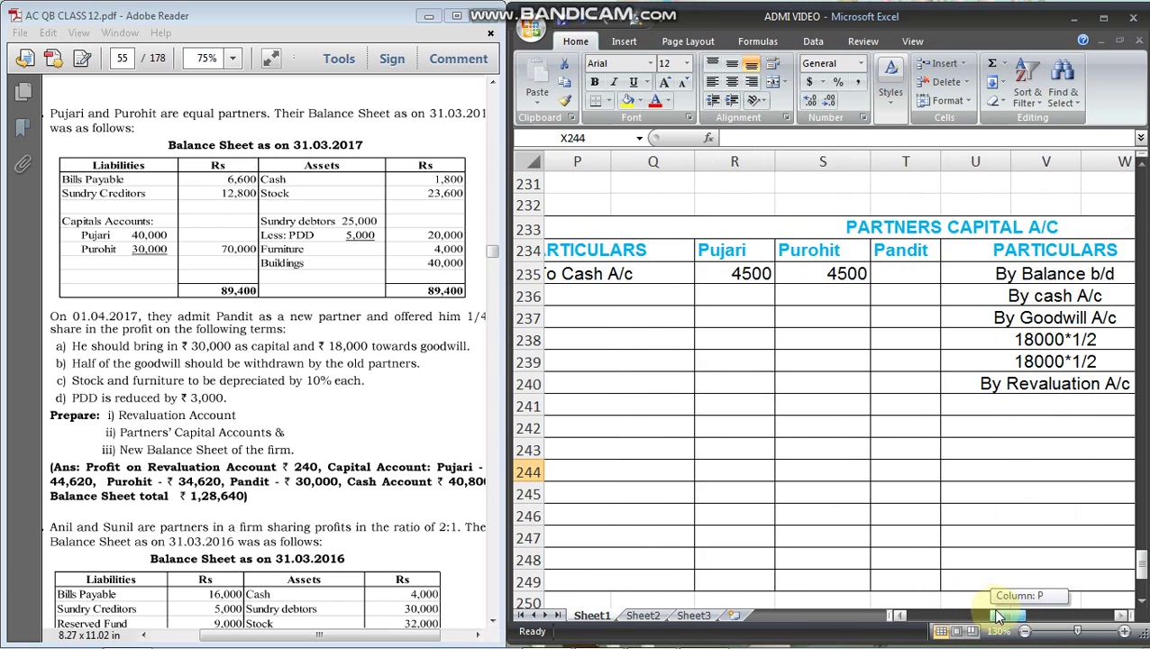
left_click(763, 448)
key("Right")
key("Right")
key("Right")
key("Right")
key("Right")
key("Right")
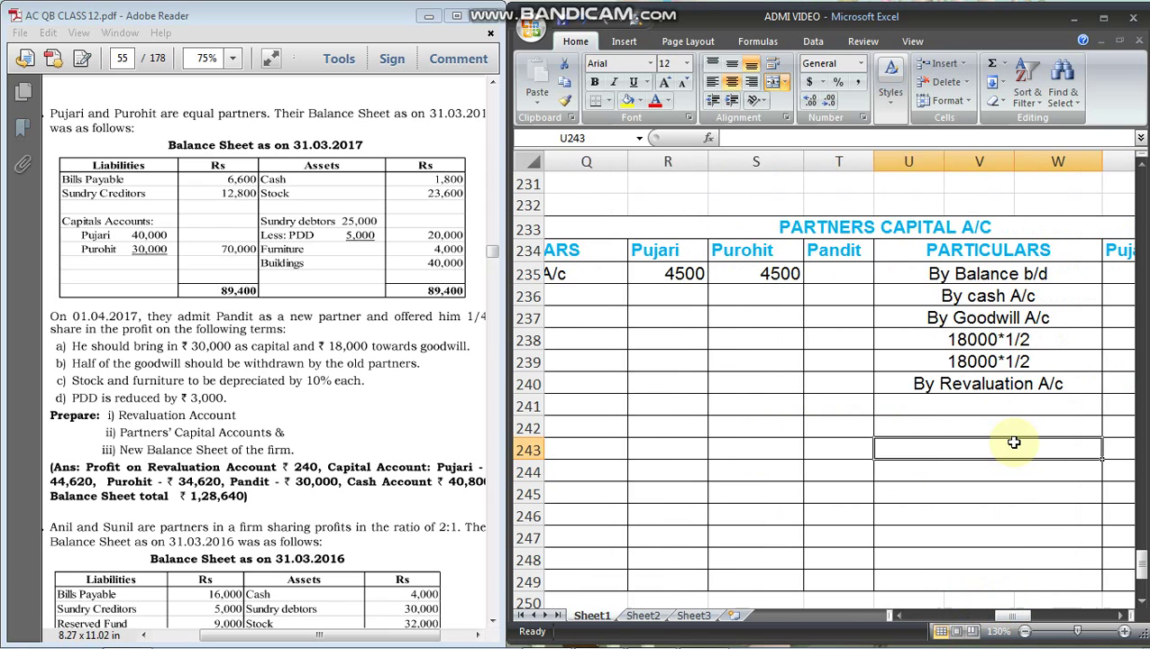
key("shift+Right")
key("shift+Right")
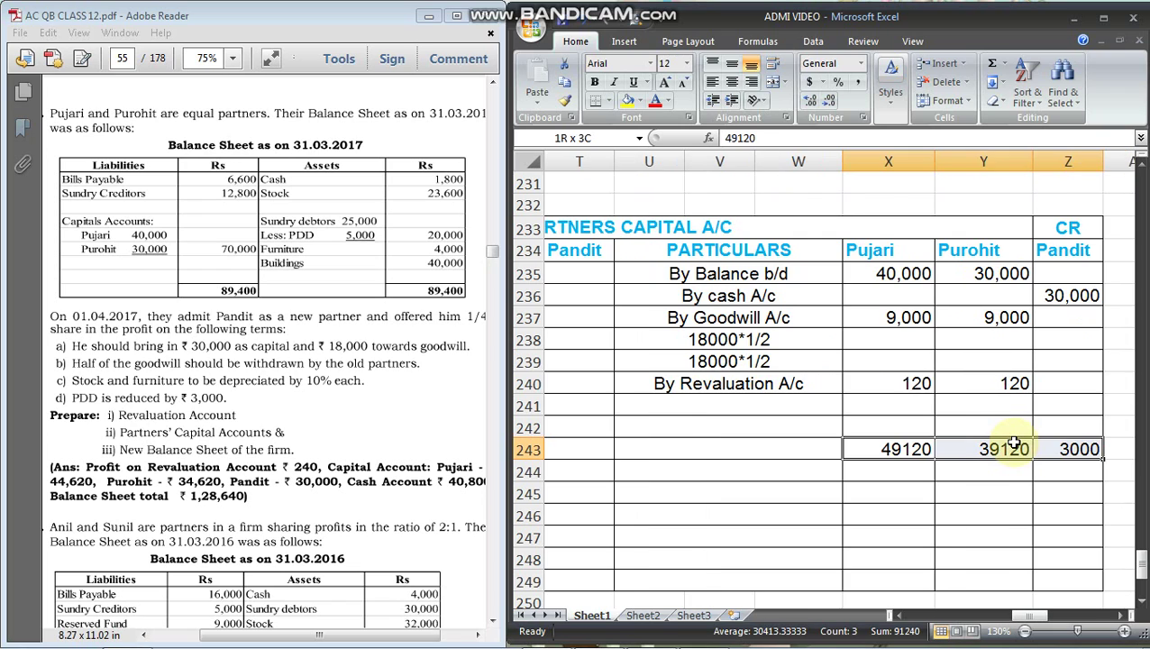
key("ctrl+c")
key("Left")
key("Left")
key("Left")
key("Left")
key("Left")
key("Left")
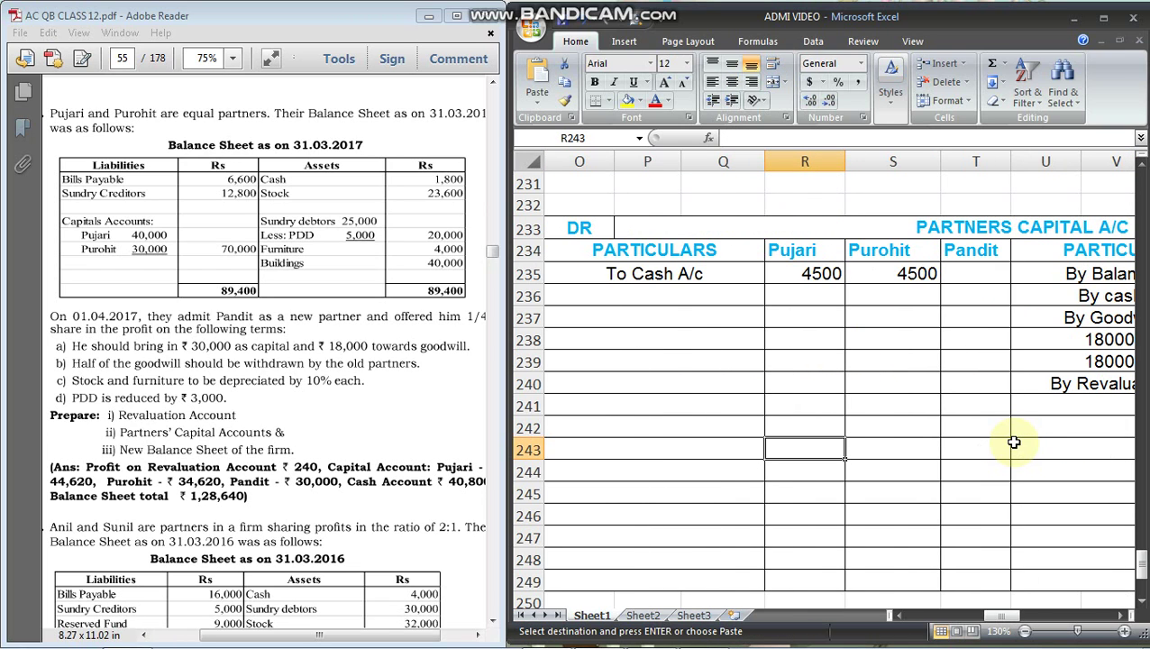
key("ctrl+v")
Calculate 49120-4500 in Calculator and enter the closing balance 44620 in R240 of the spreadsheet
key("Up")
key("Up")
key("Up")
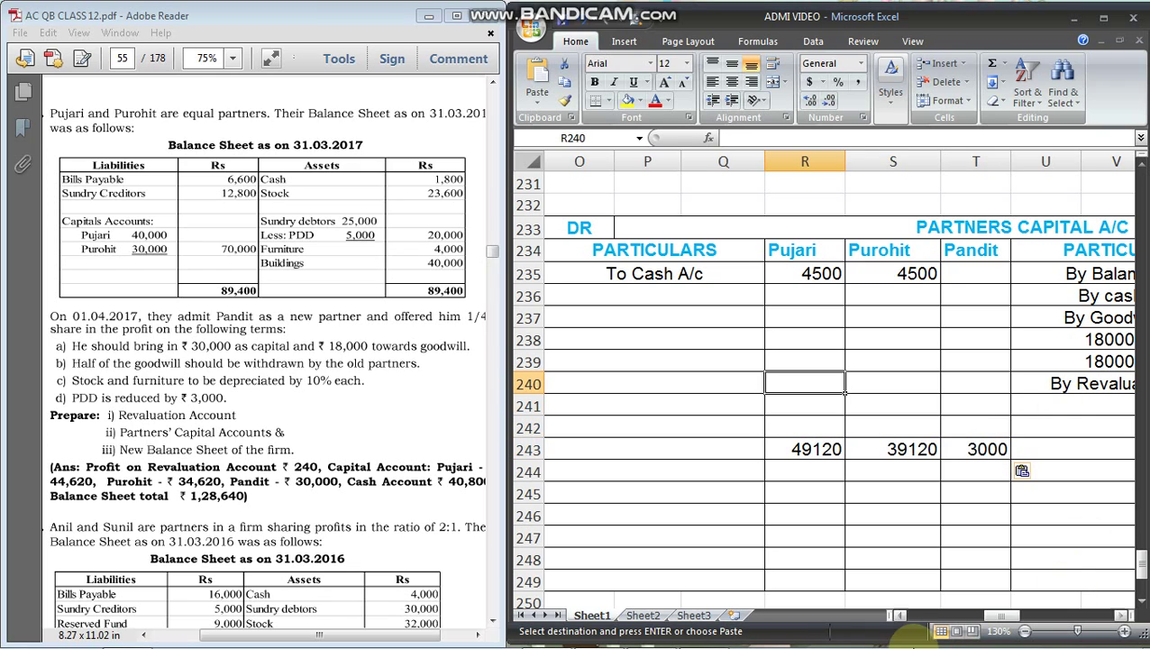
mouse_move(757, 638)
left_click(703, 635)
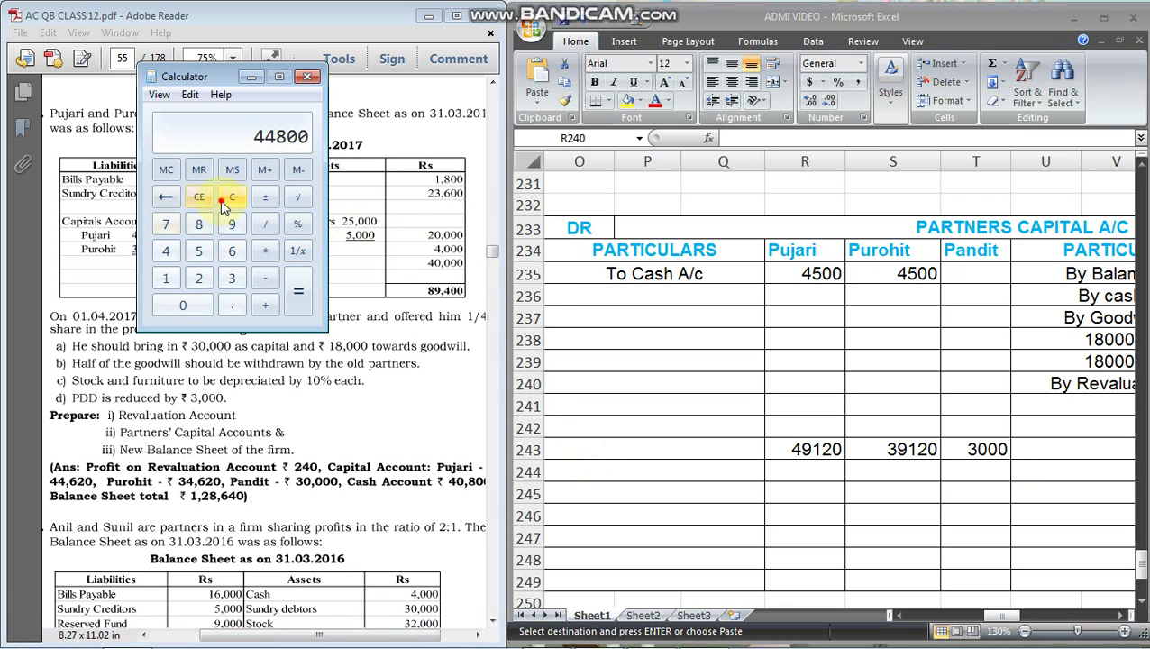
left_click(228, 200)
type("49120")
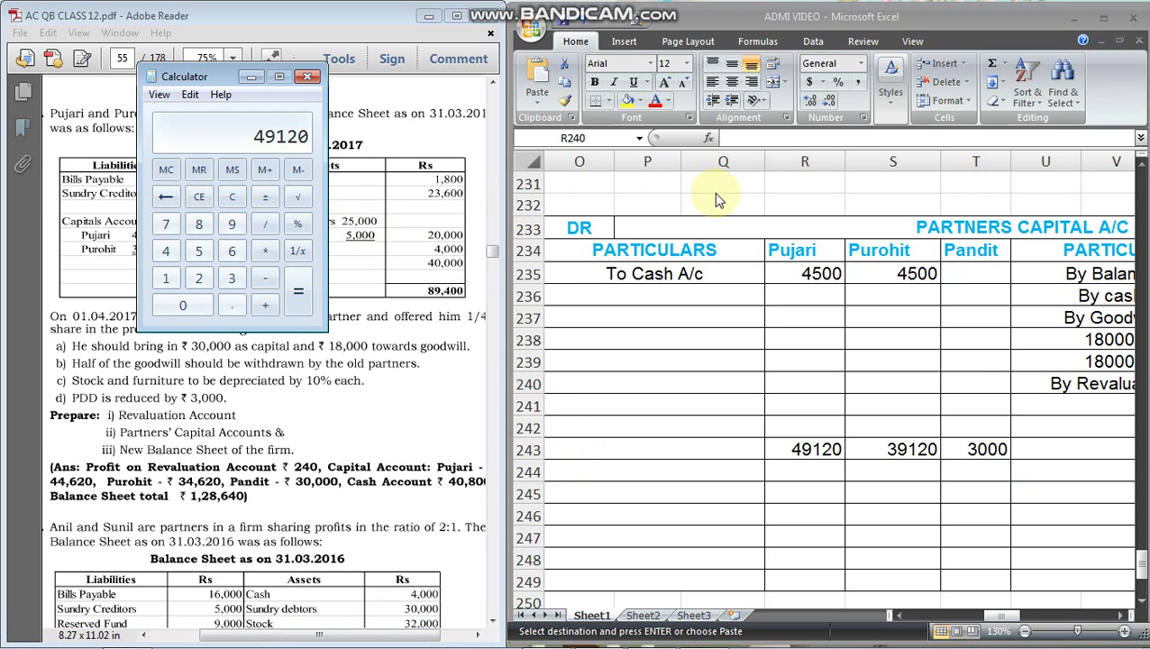
type("-4")
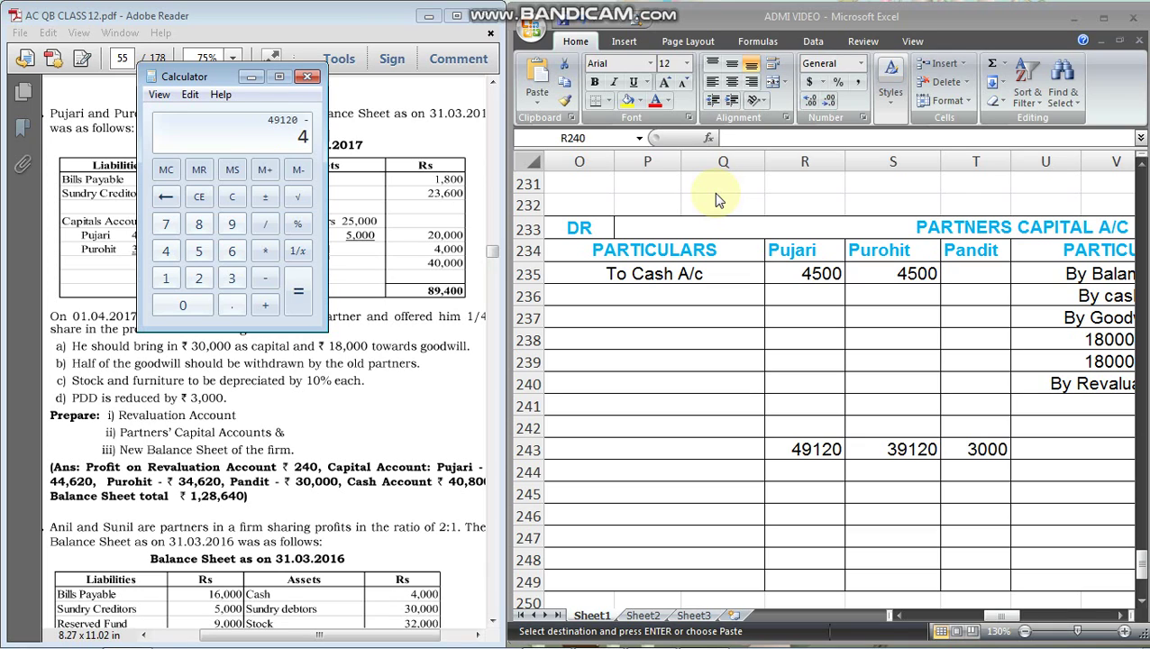
type("500")
key("Return")
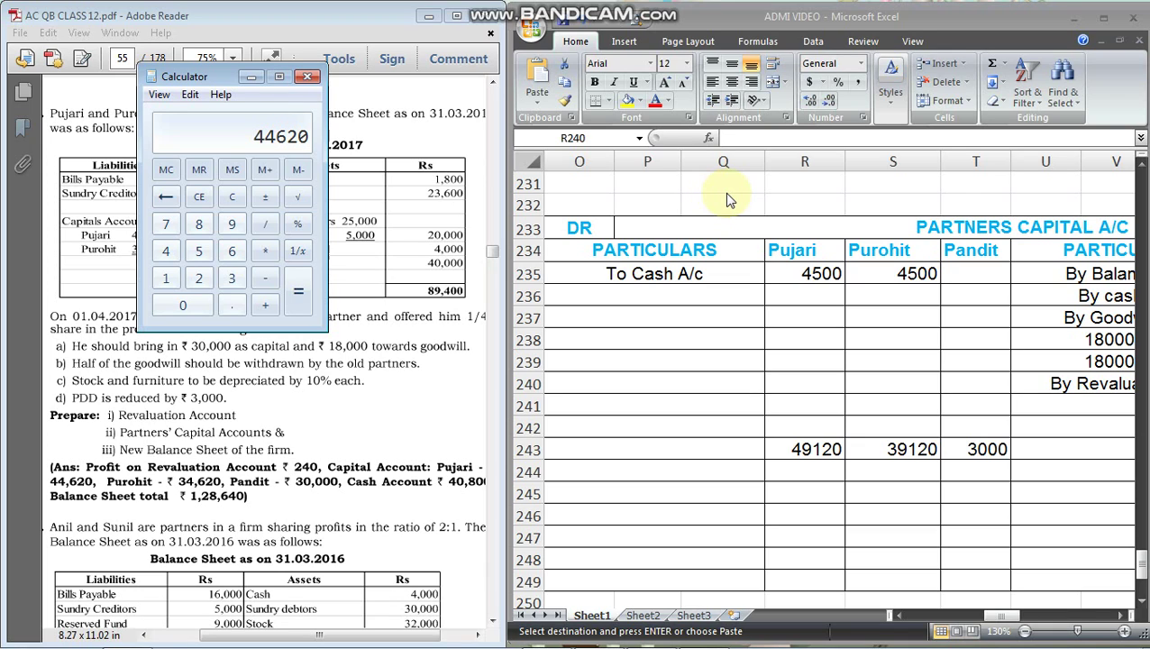
key("alt+Tab")
type("44620")
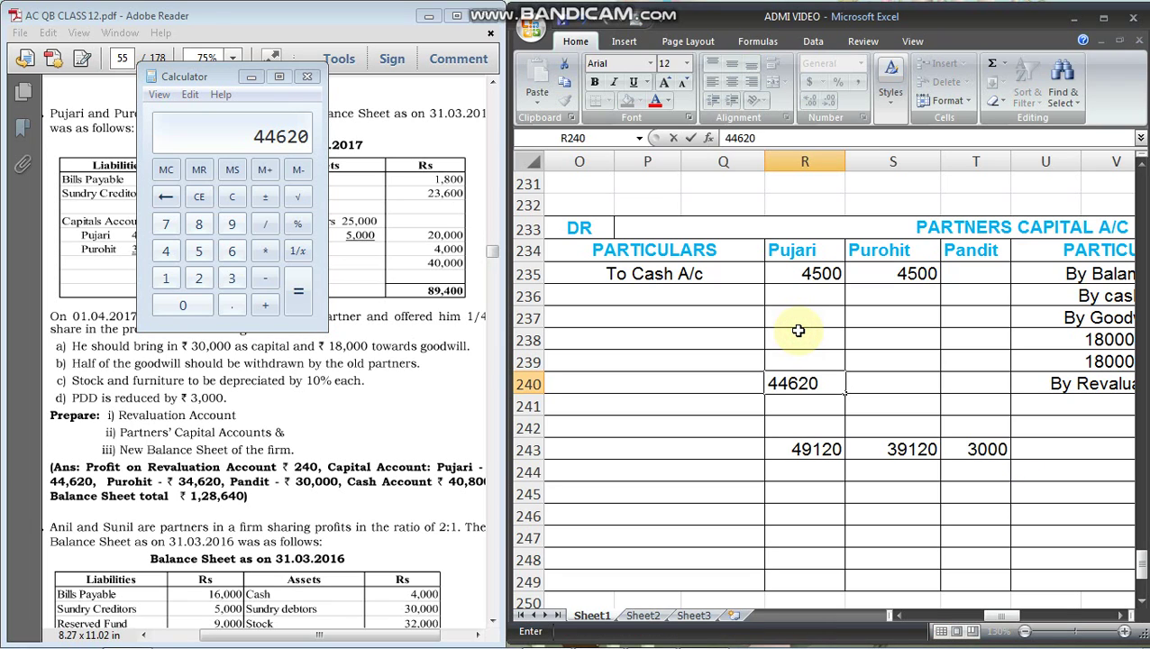
key("Tab")
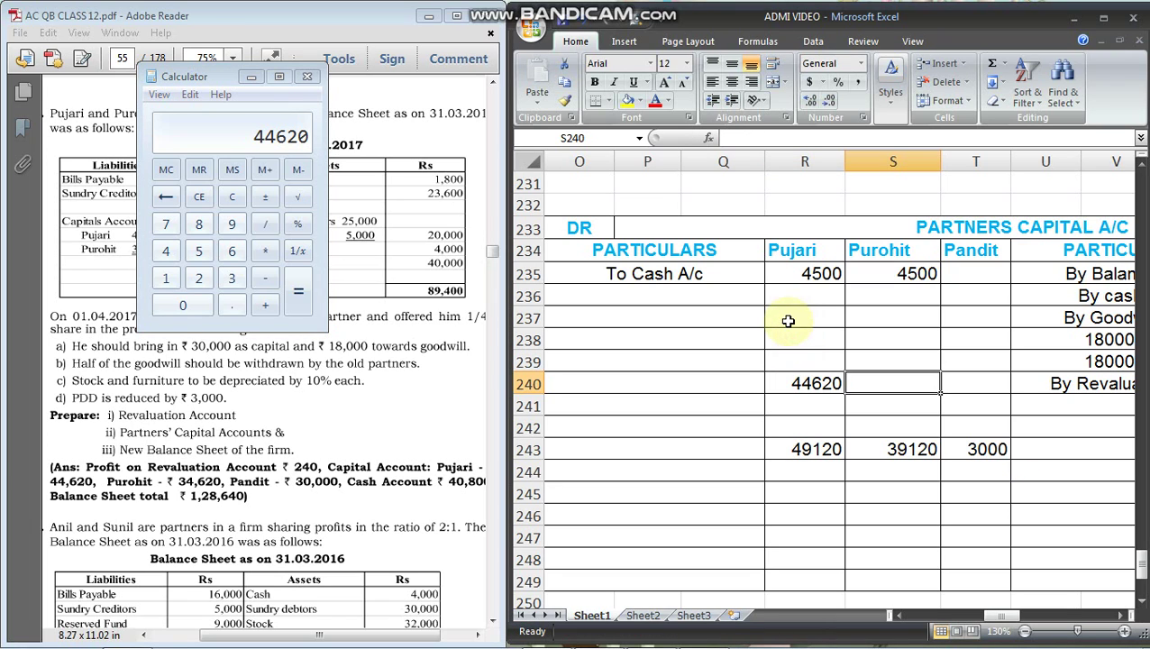
Calculate 39120-4500 in Calculator, then enter the closing balances 34620 in S240 and 30000 in T240 of the spreadsheet
left_click(199, 187)
left_click(200, 197)
type("39120-4")
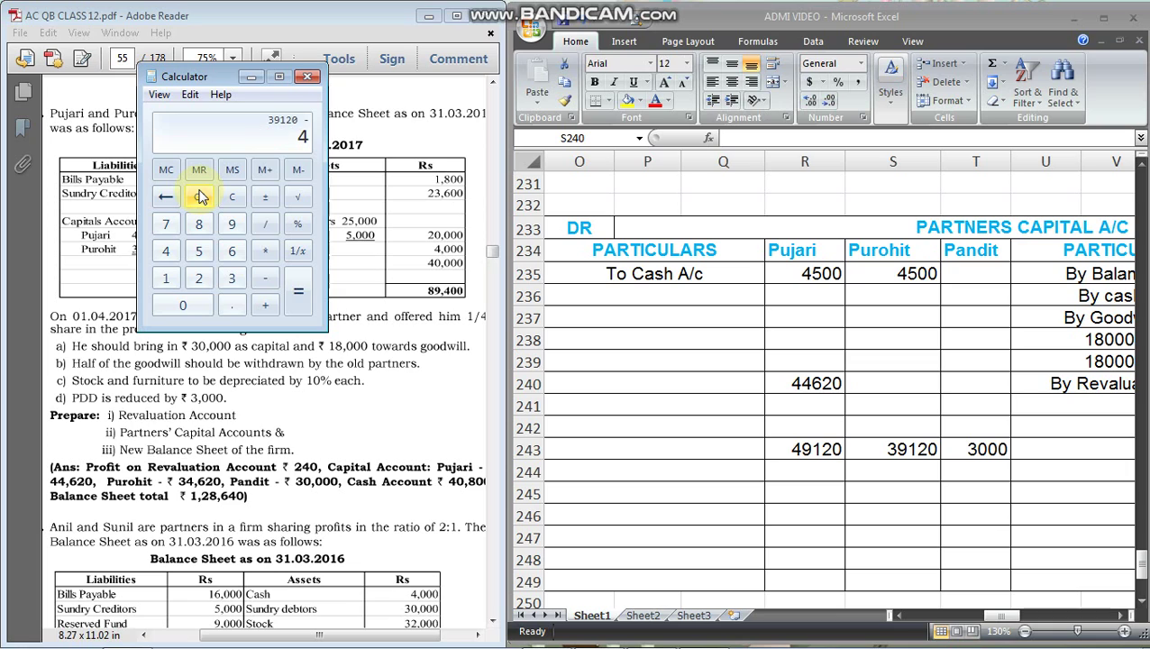
type("500")
key("Return")
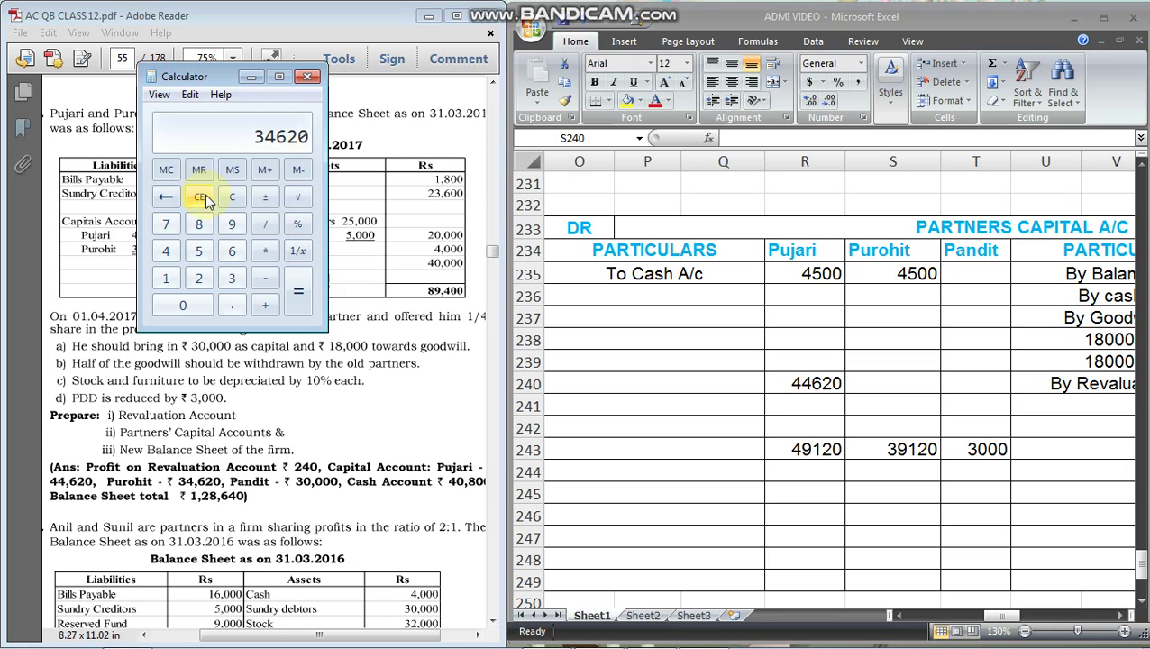
left_click(931, 385)
type("34620")
key("Tab")
type("3")
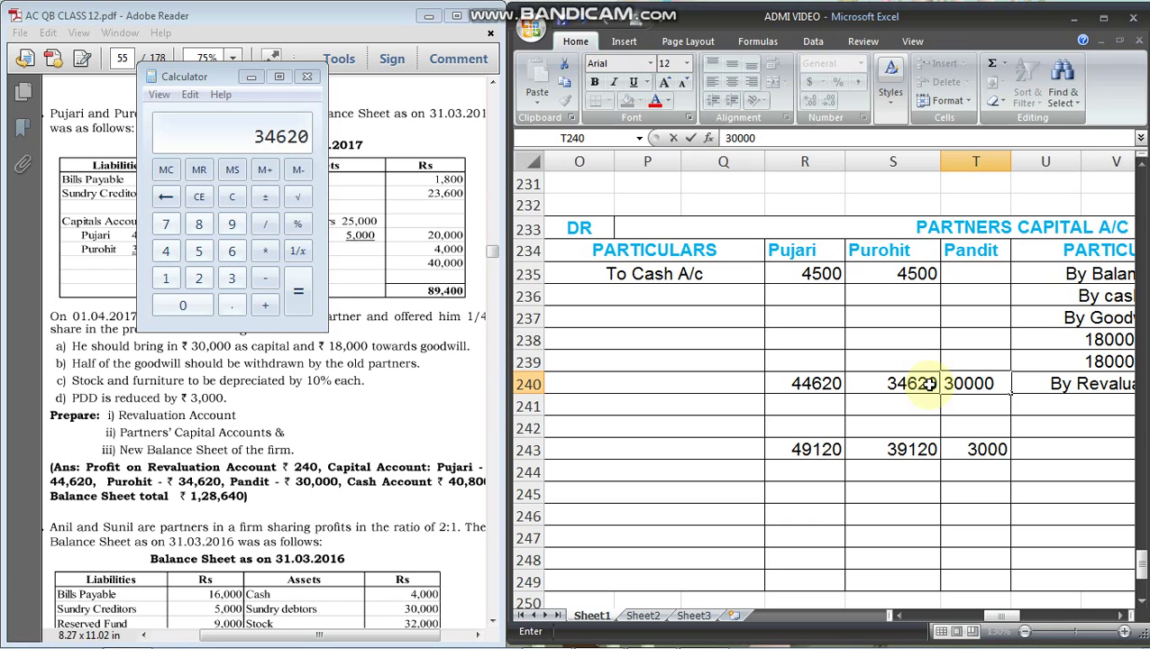
key("Return")
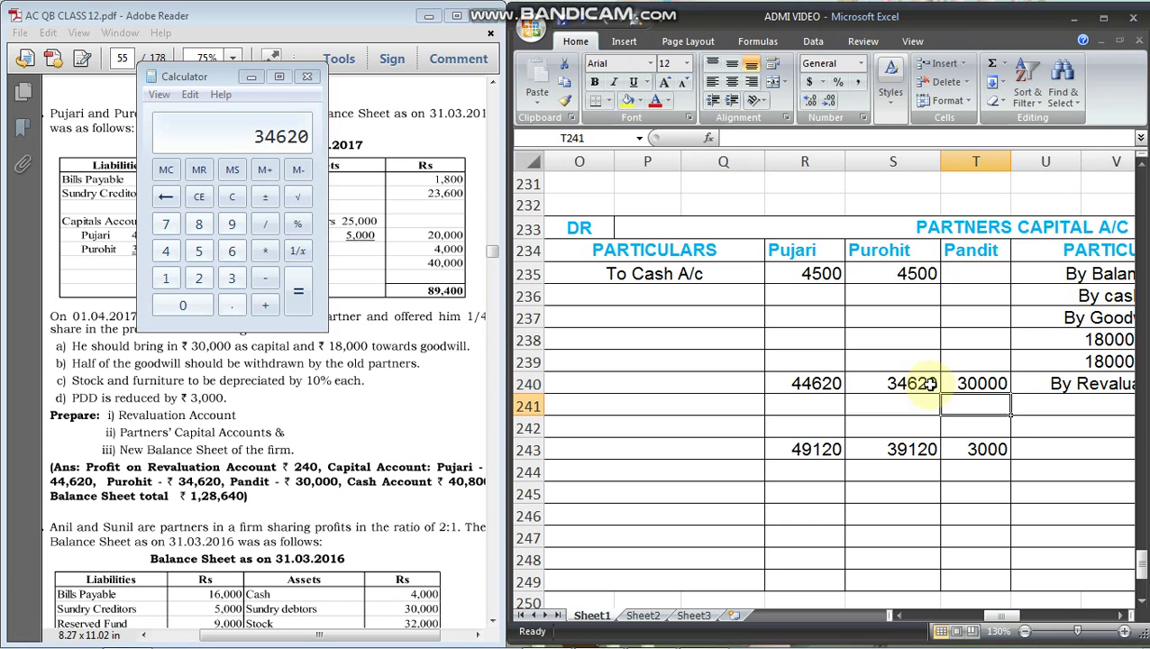
Correct the new partner's debit total in T243 to 30000 and label the closing balances "To Balance C/d" in O240
double_click(983, 448)
type("0")
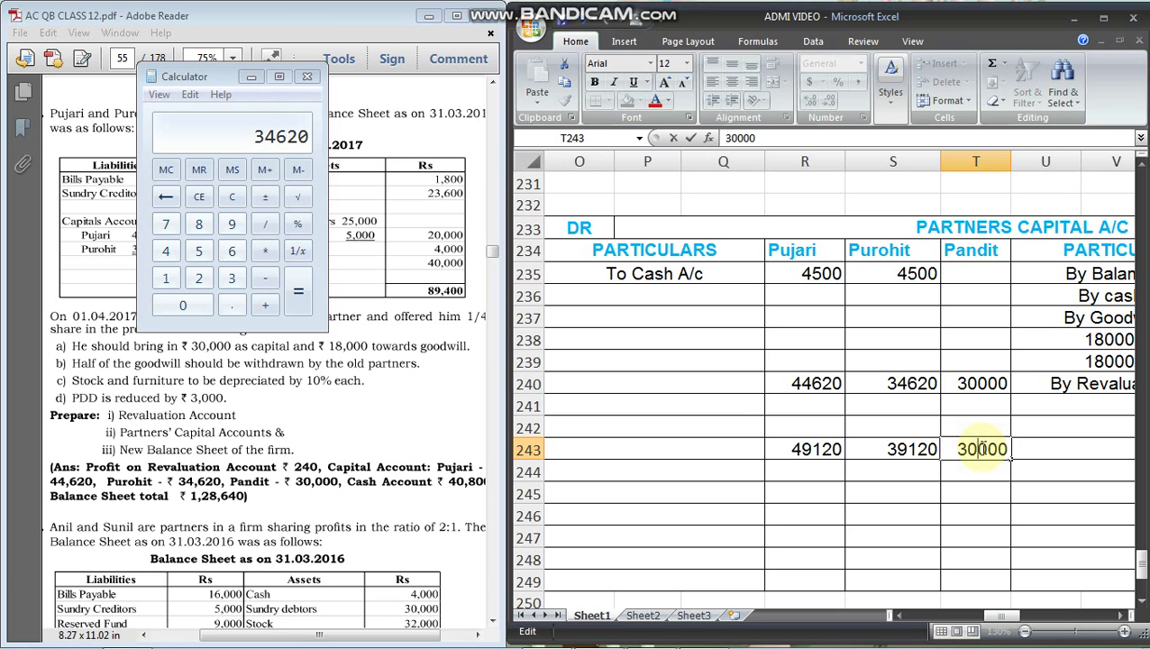
left_click(682, 375)
type("To")
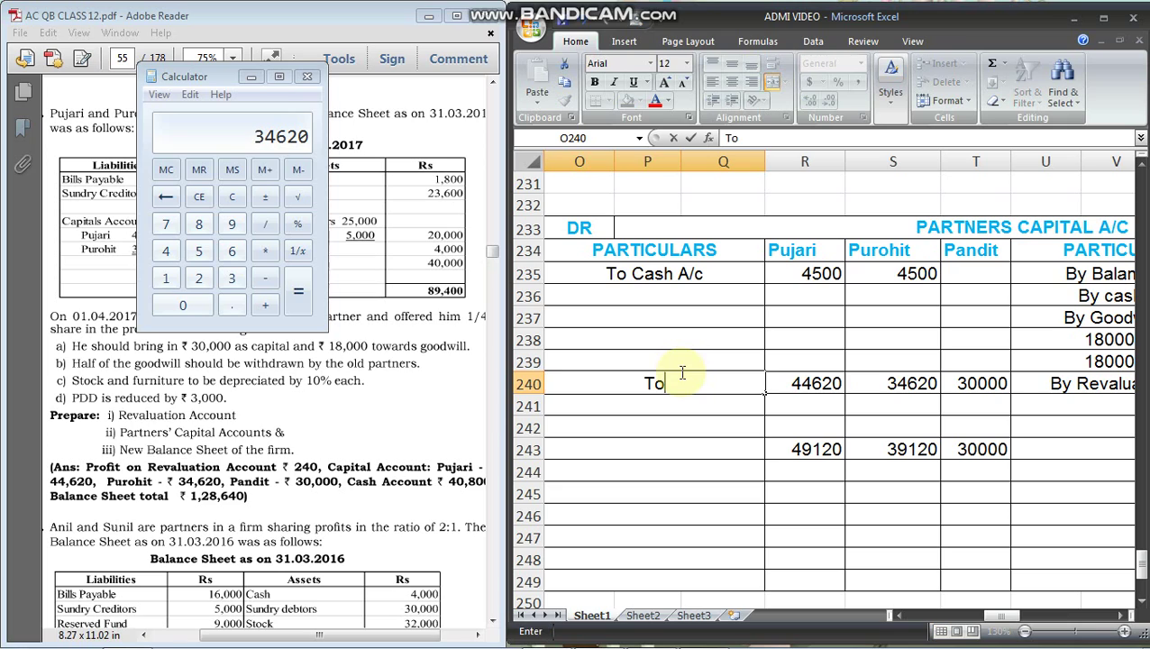
type(" Balance")
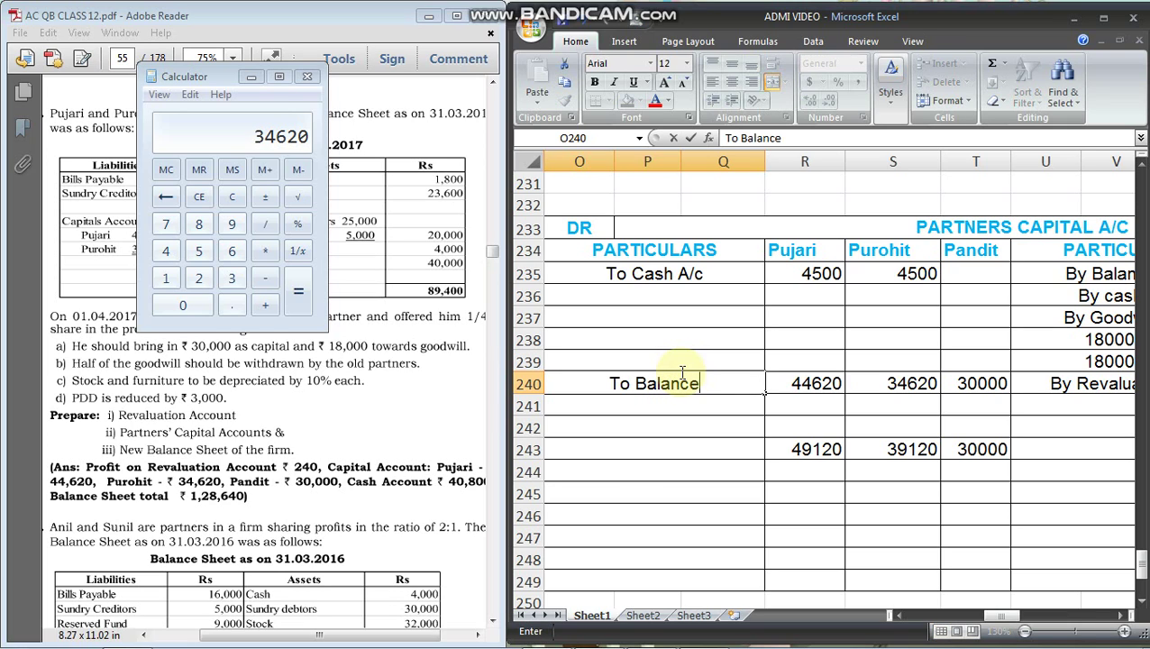
type(" C/d")
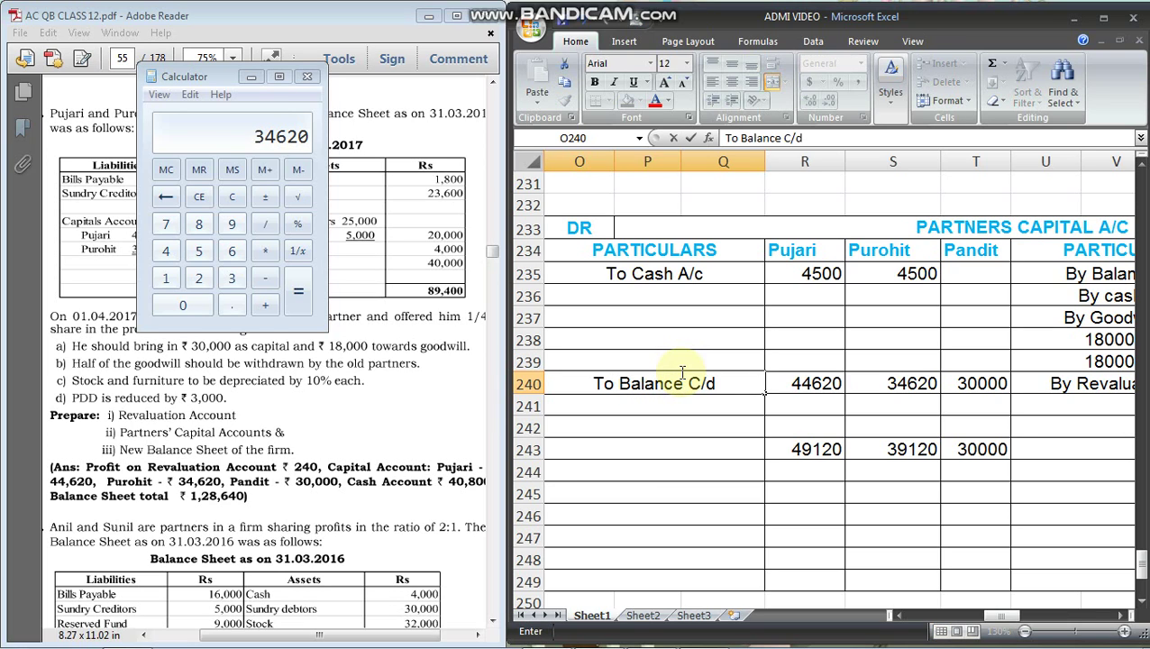
Copy the closing balances in R240:T240 of the Partners' Capital Account to the credit-side cells X245:Z245
key("Tab")
key("shift+Right")
key("shift+Right")
key("ctrl+c")
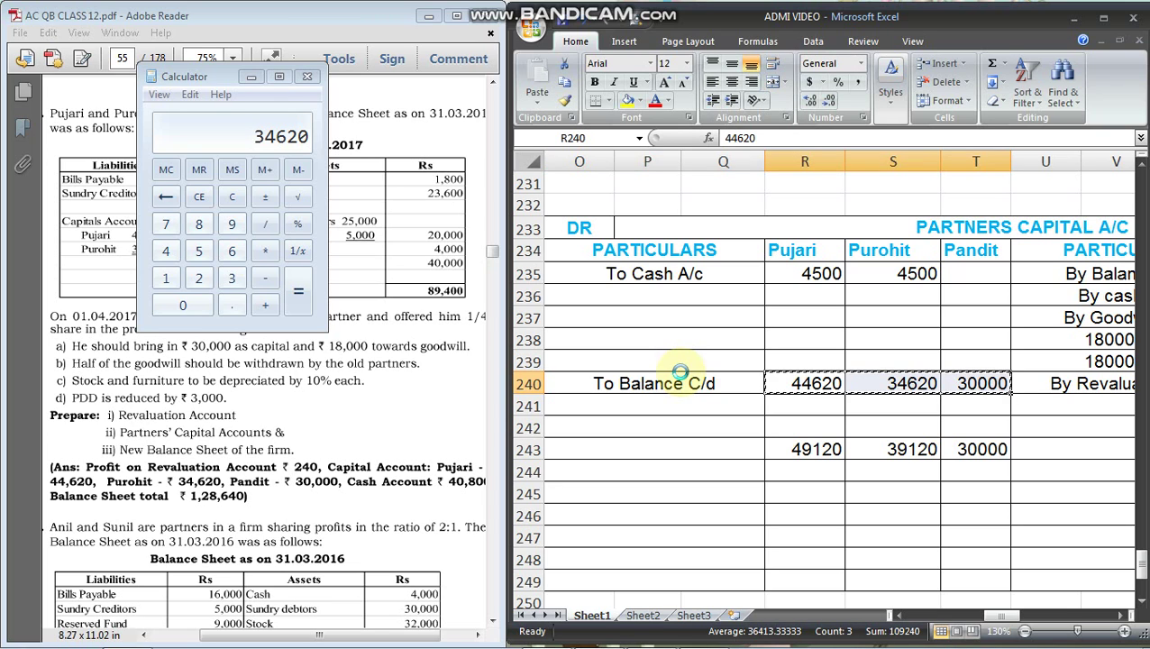
key("Down")
key("Down")
key("Down")
key("Down")
key("Right")
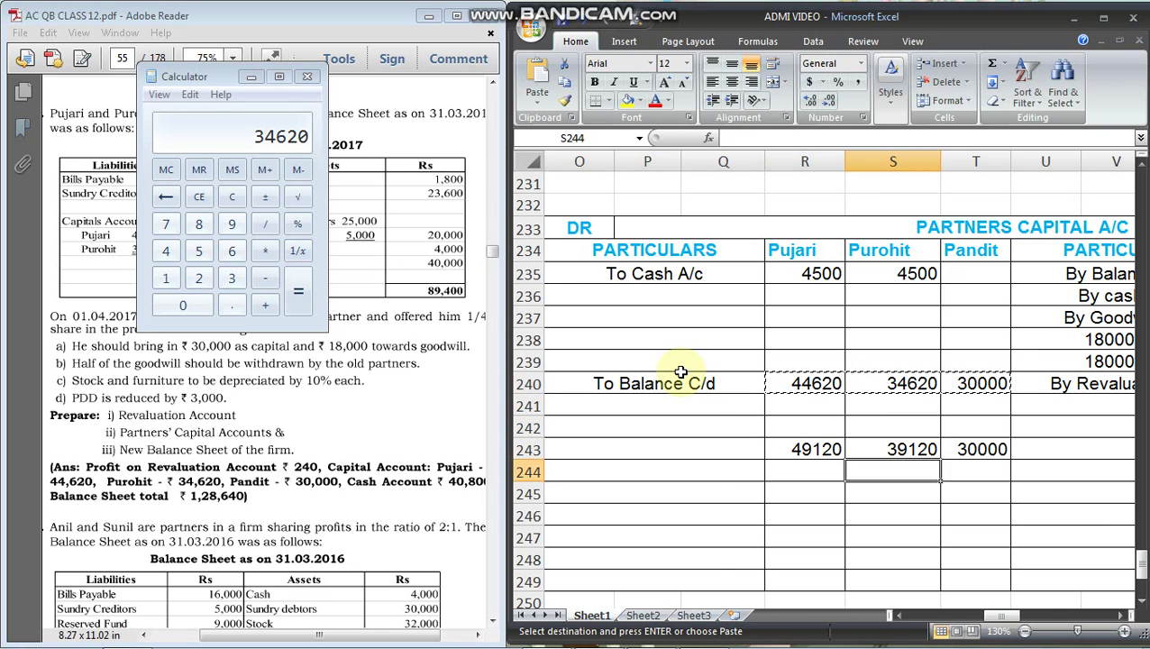
key("Right")
key("Right")
key("Right")
key("Right")
key("Right")
key("Right")
key("Down")
key("Left")
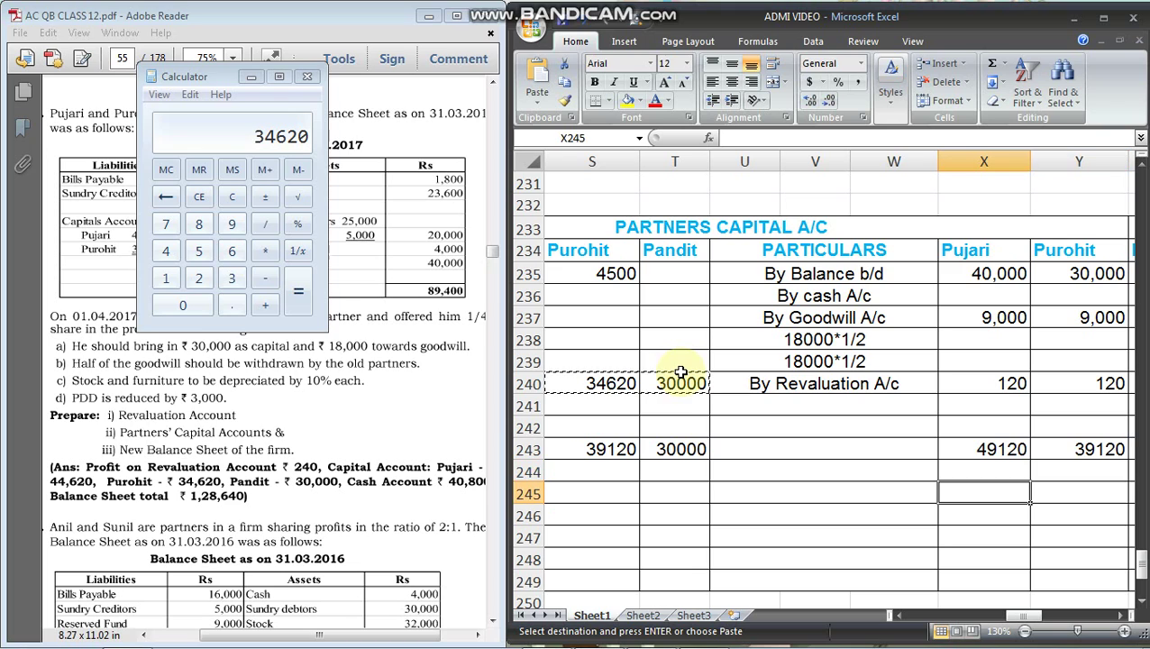
key("ctrl+v")
key("Right")
key("Right")
key("Up")
key("Escape")
Set the new partner's credit-side total in Z243 to 30000
key("Up")
type("30")
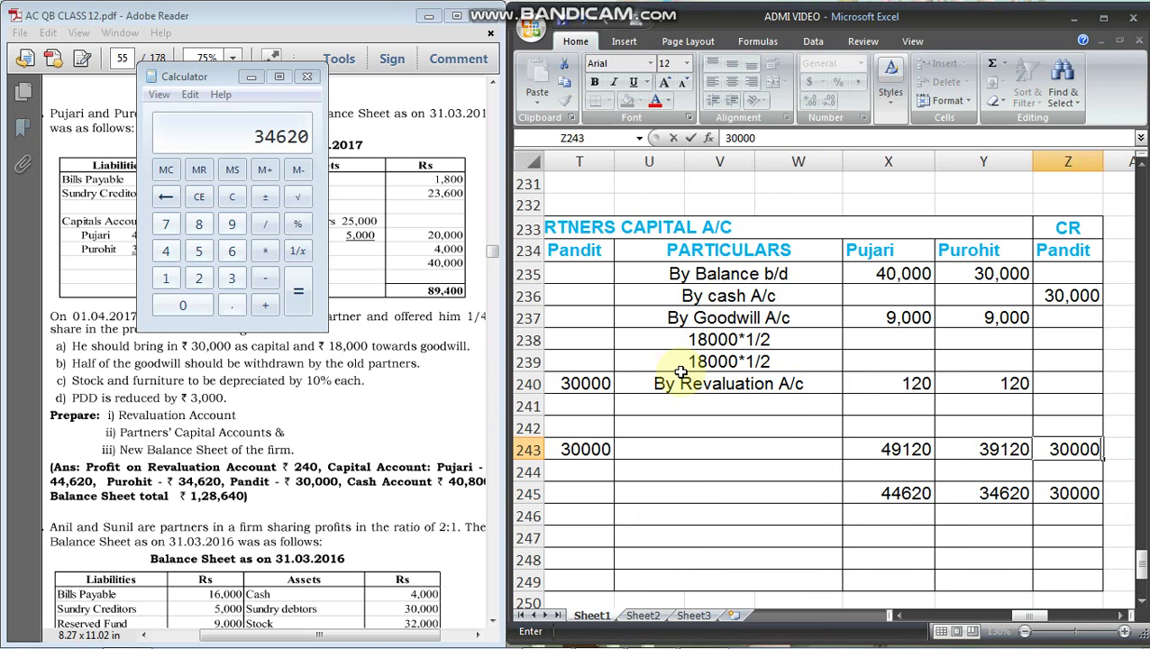
type("000")
key("Return")
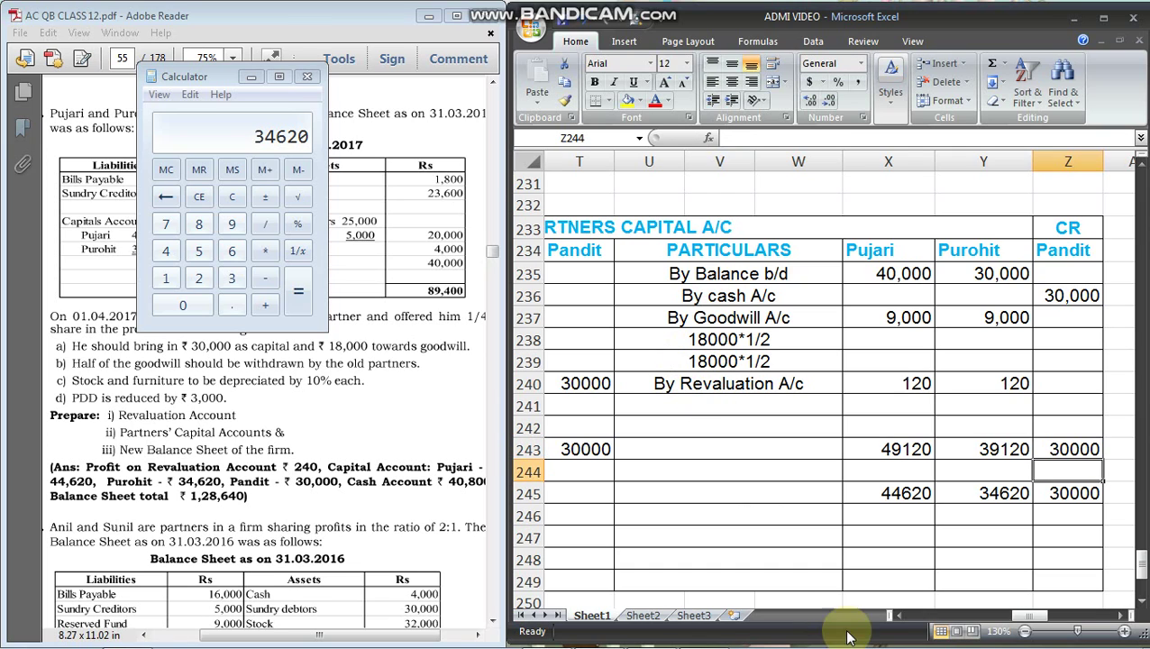
Label the credit-side opening balances "By Balance b/d" in U245
left_click(793, 493)
type("B")
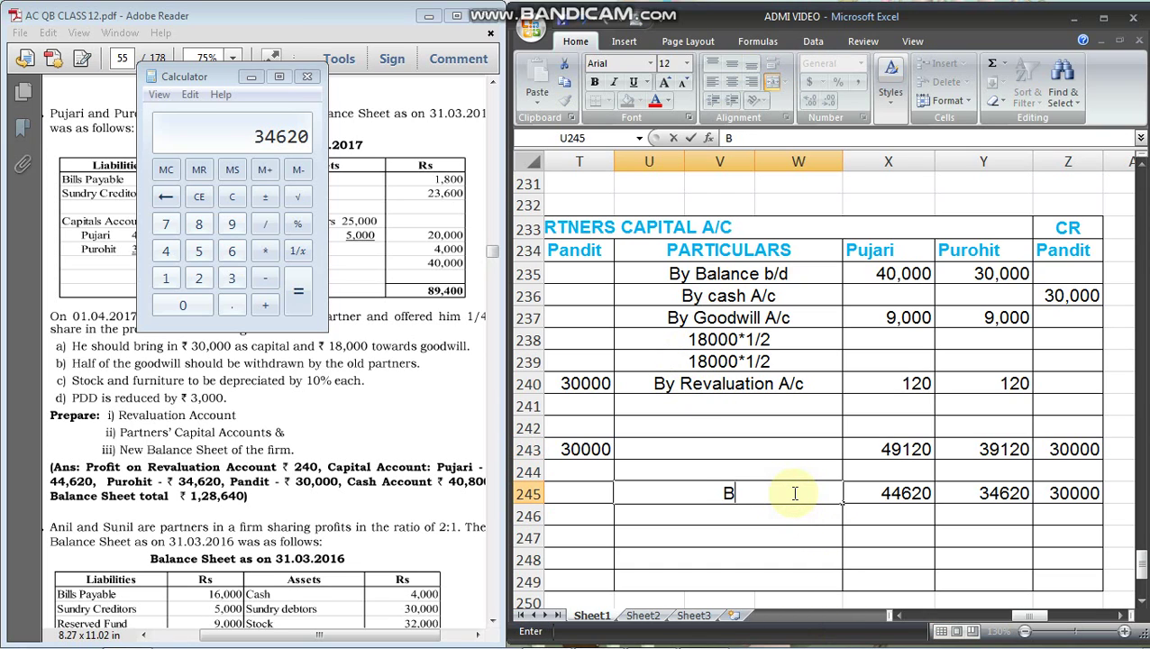
type("y Balan")
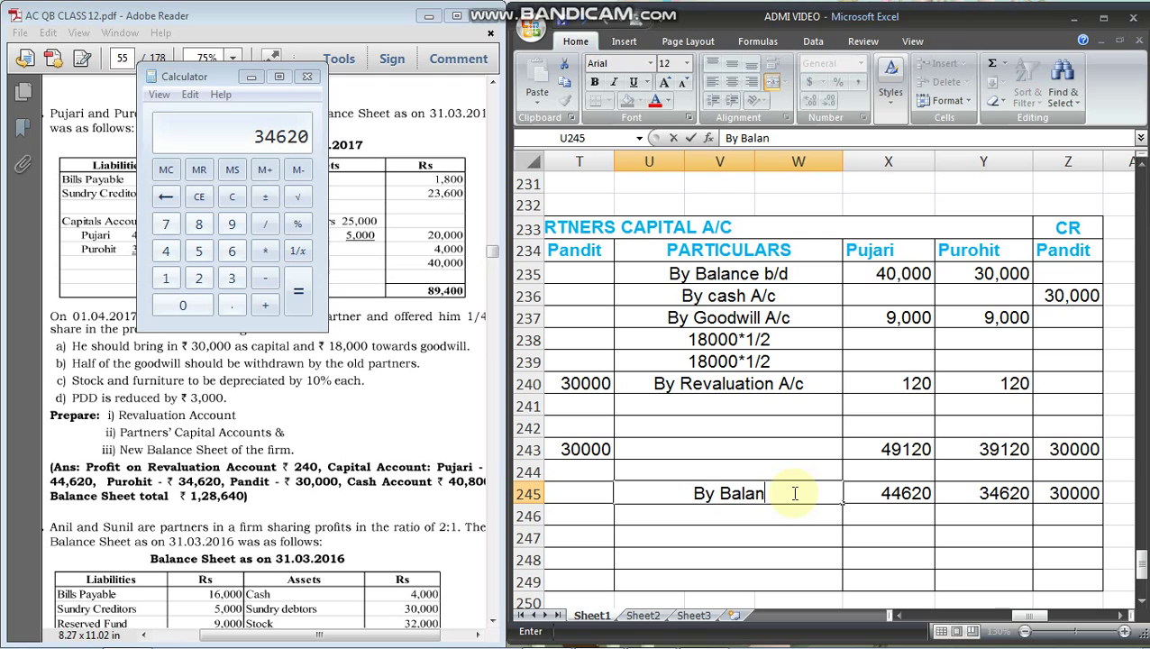
type("ce b/d")
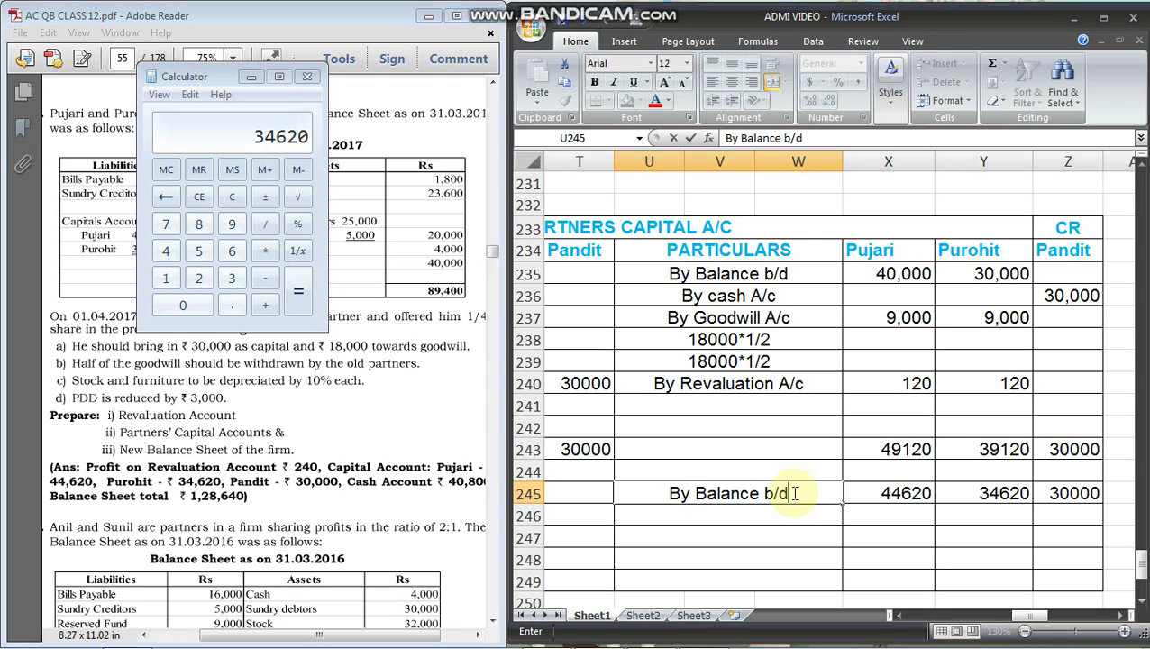
left_click(922, 493)
Widen column H so that the "Cash A/c" heading in H250 fits its cell
left_click_drag(1037, 616, 953, 616)
scroll(694, 437, "down", 3)
scroll(694, 438, "down", 1)
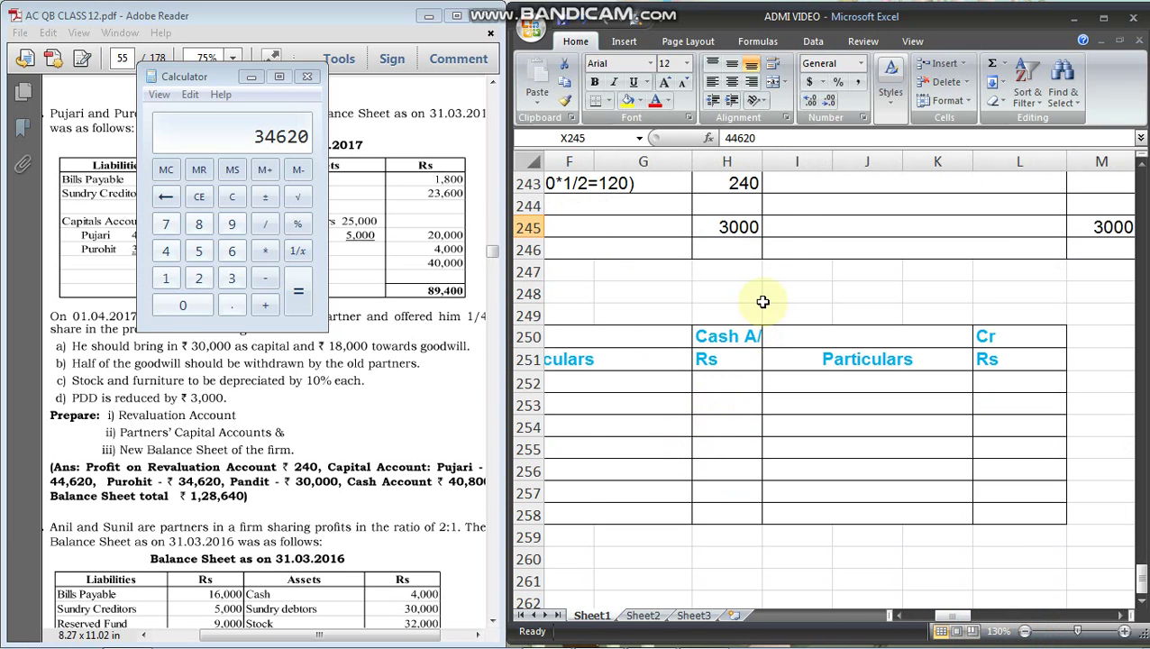
left_click_drag(758, 154, 773, 154)
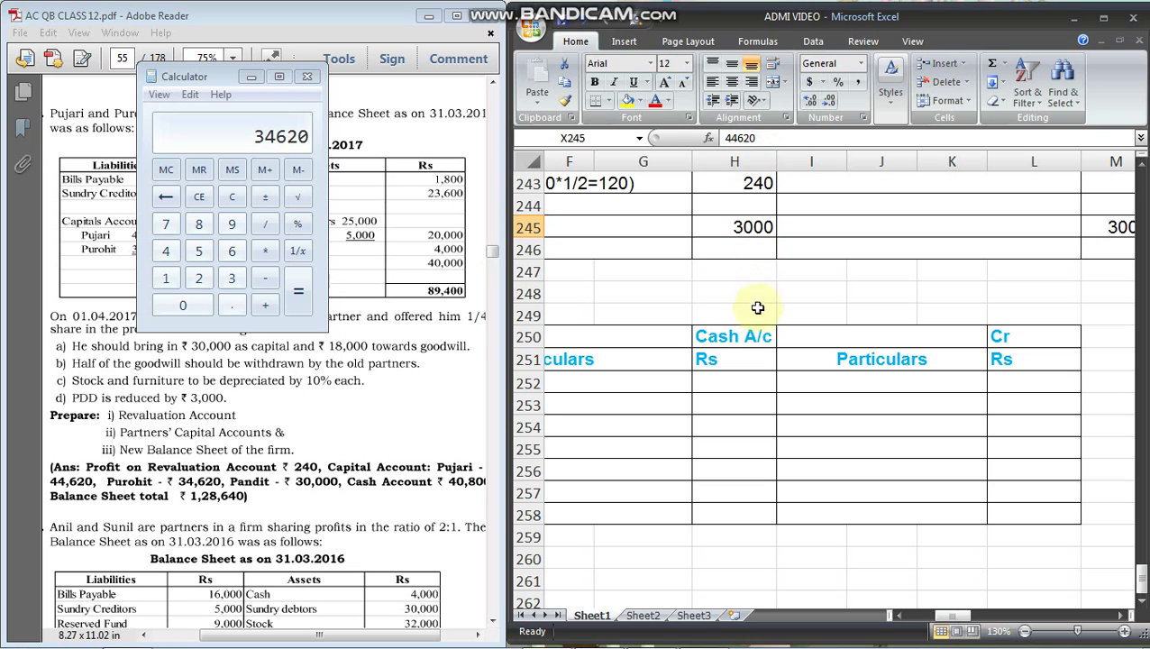
Enter "To balance b/d" in D252 of the Cash Account with the opening cash amount 1800 in H252
left_click(658, 377)
type("To ")
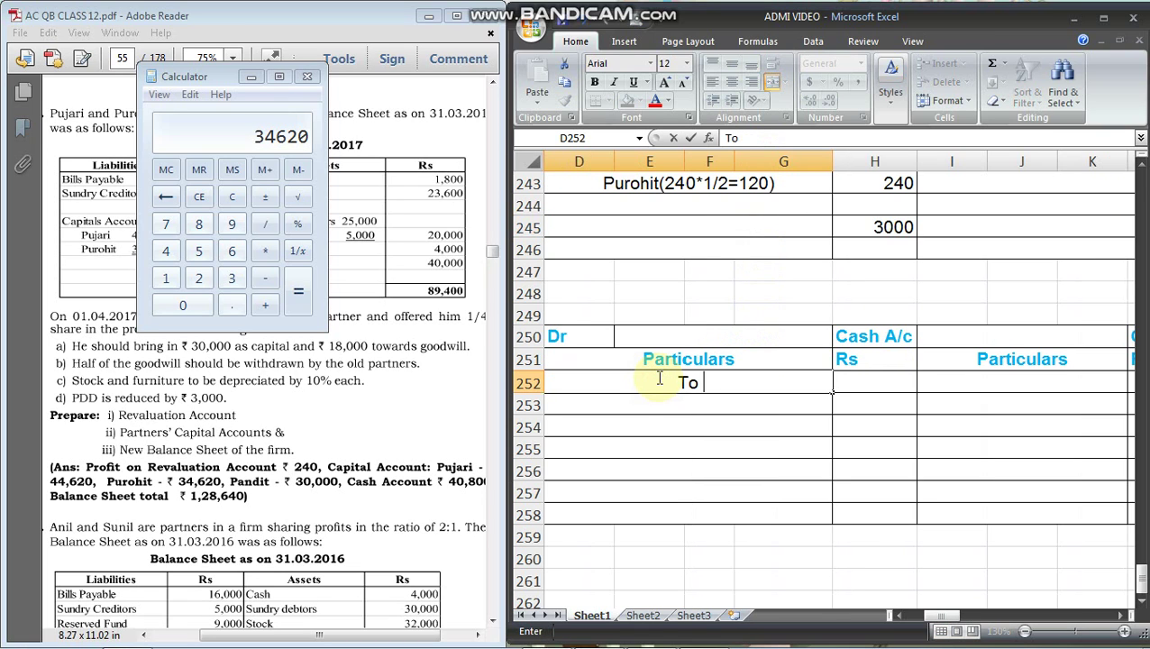
type("balance b/d")
key("Tab")
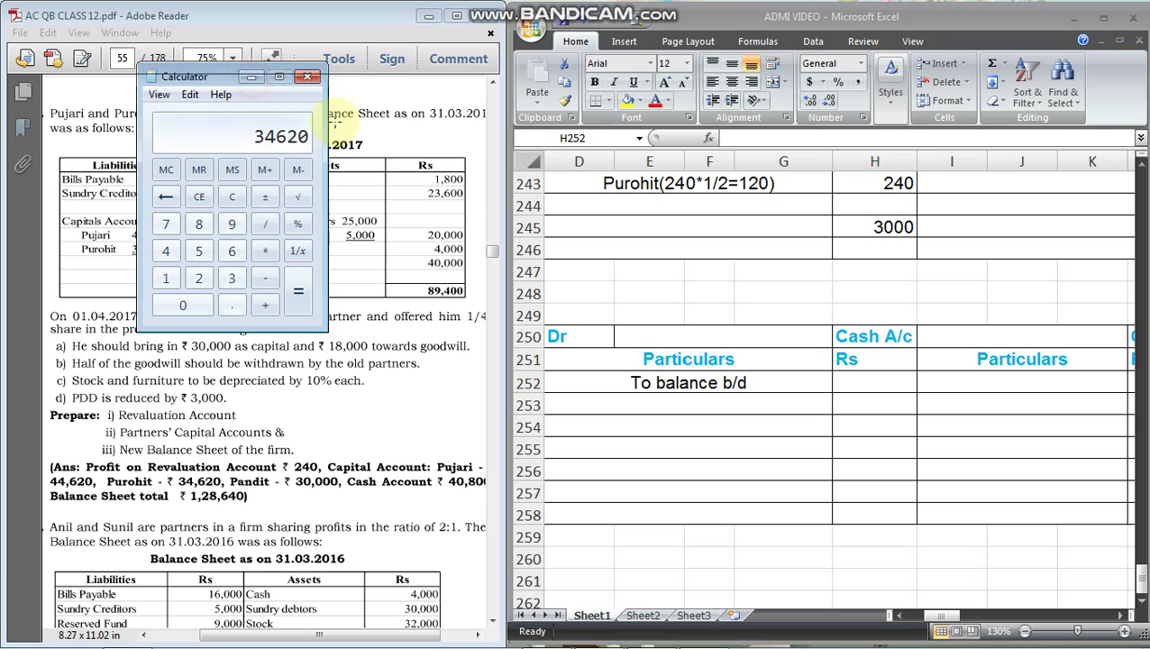
left_click(252, 76)
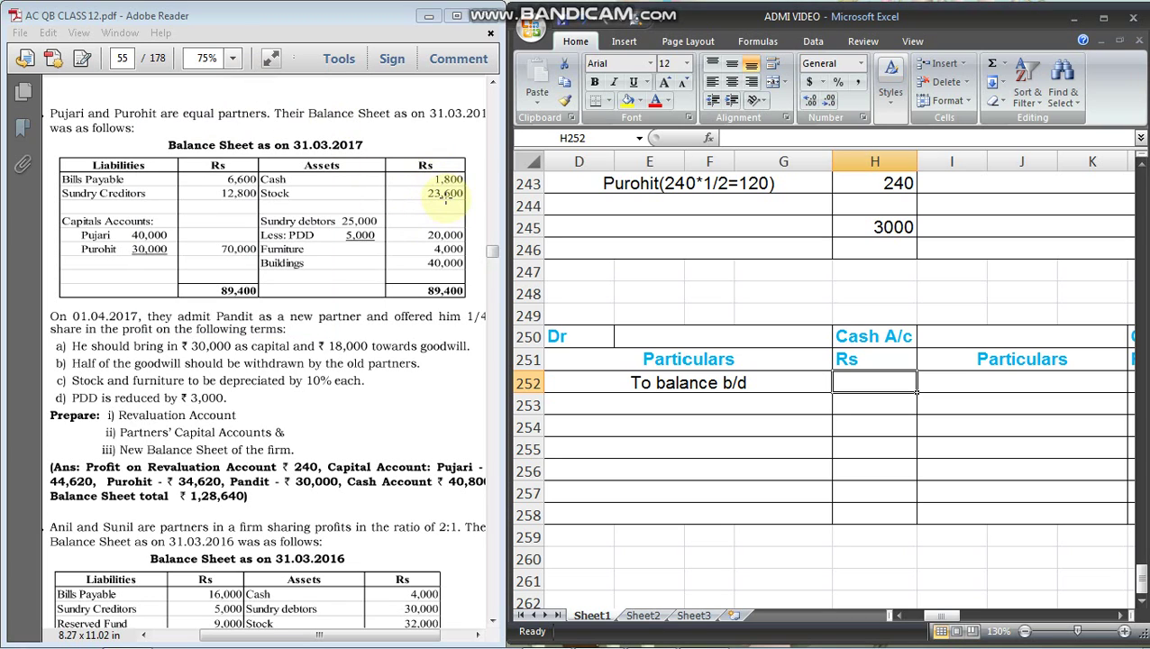
type("1800")
key("Return")
Enter the new partner's "To ... Capital A/c" entry in D253 of the Cash Account with 30000 in H253
key("Left")
type("T")
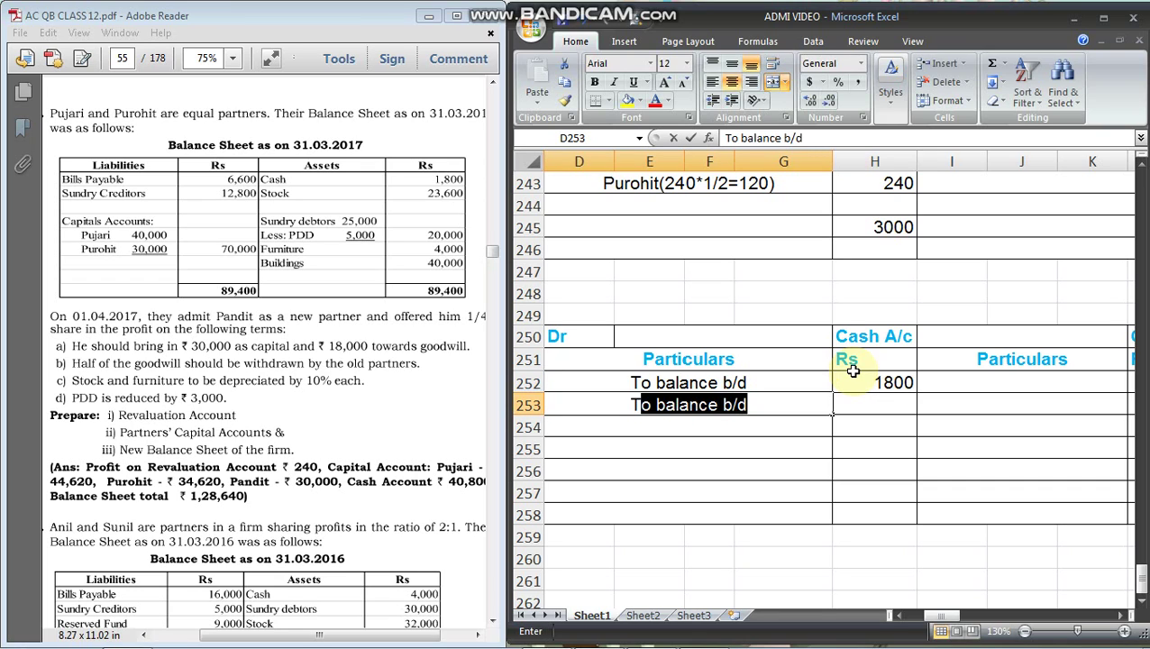
type("op")
key("BackSpace")
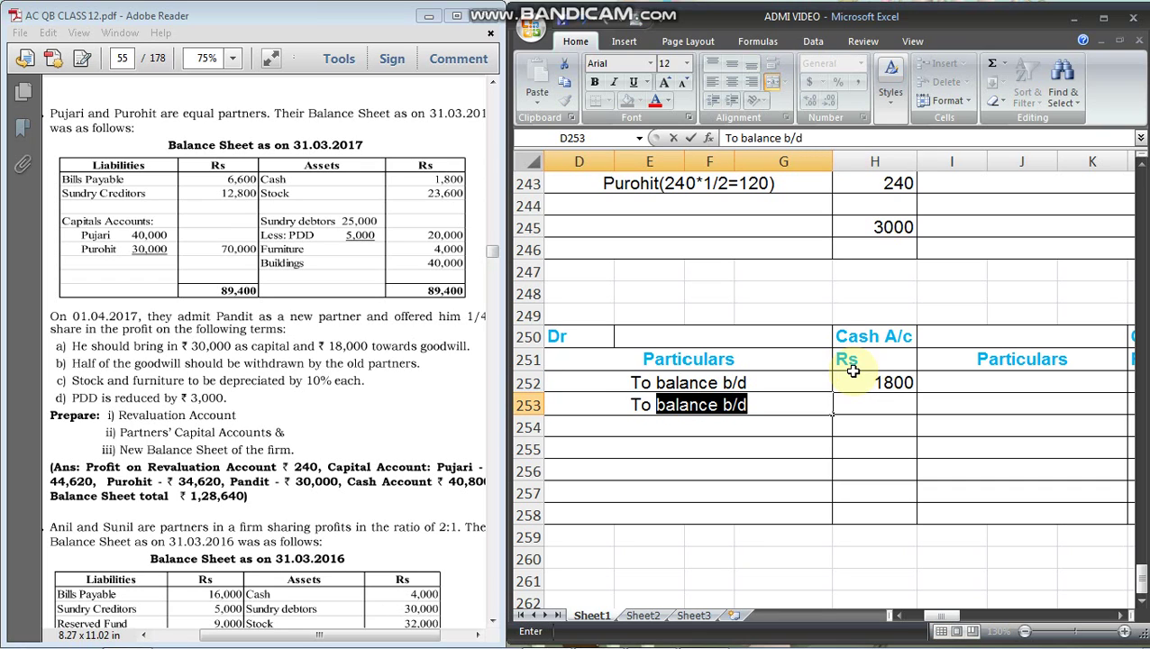
type("Pa")
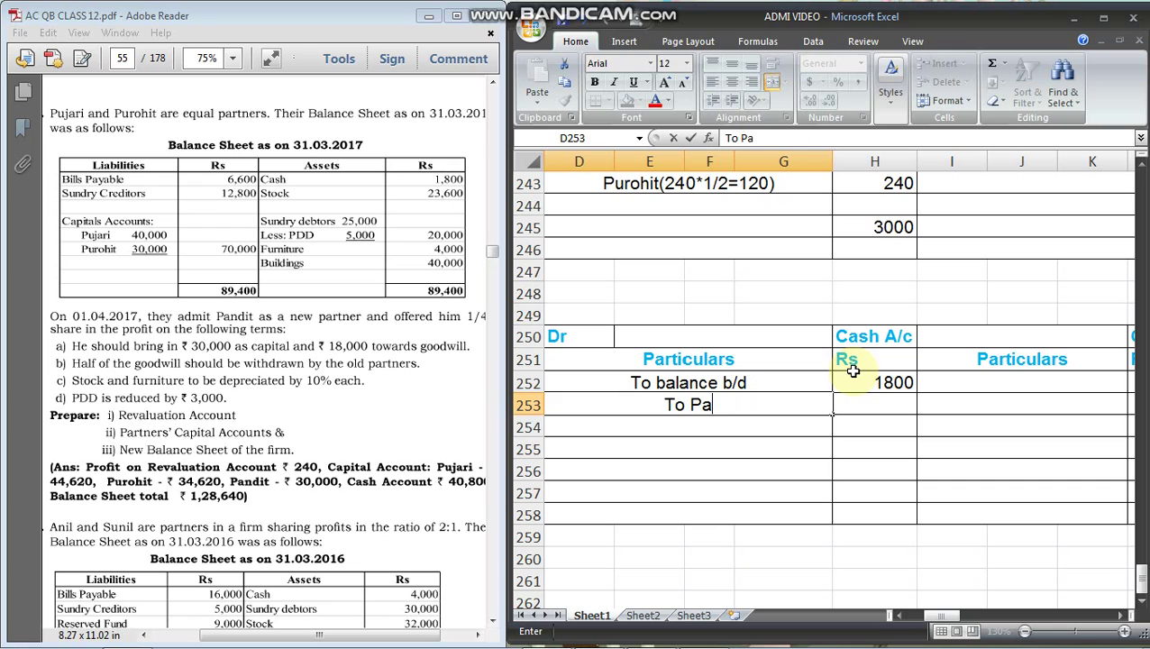
type("ndit C")
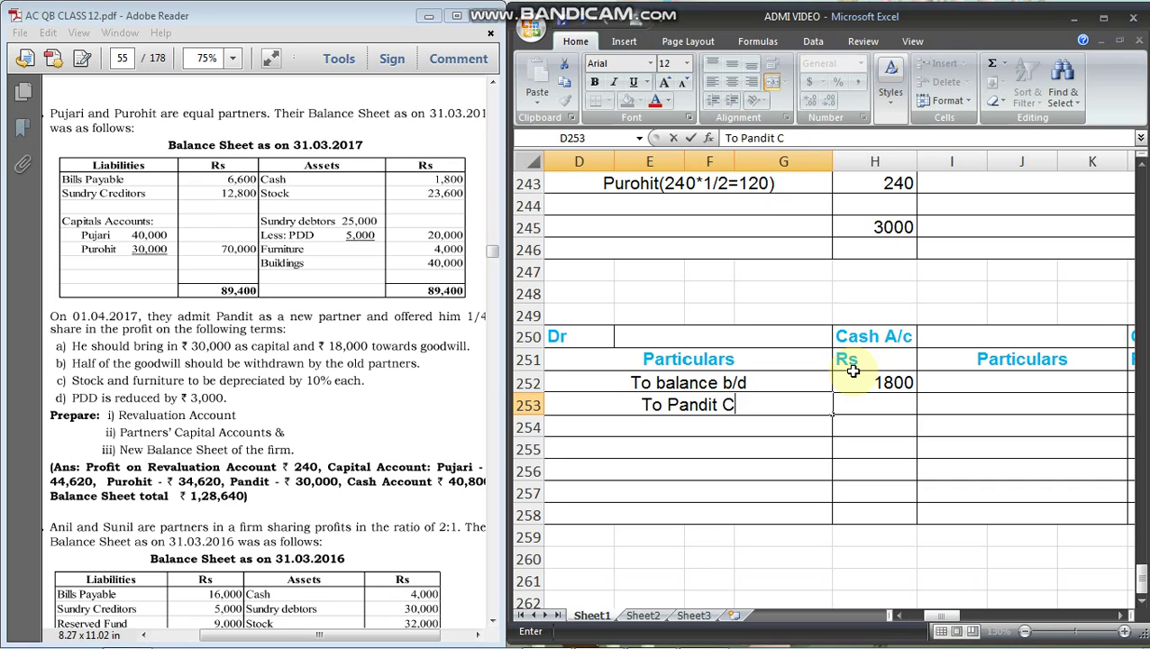
type("apital A/c")
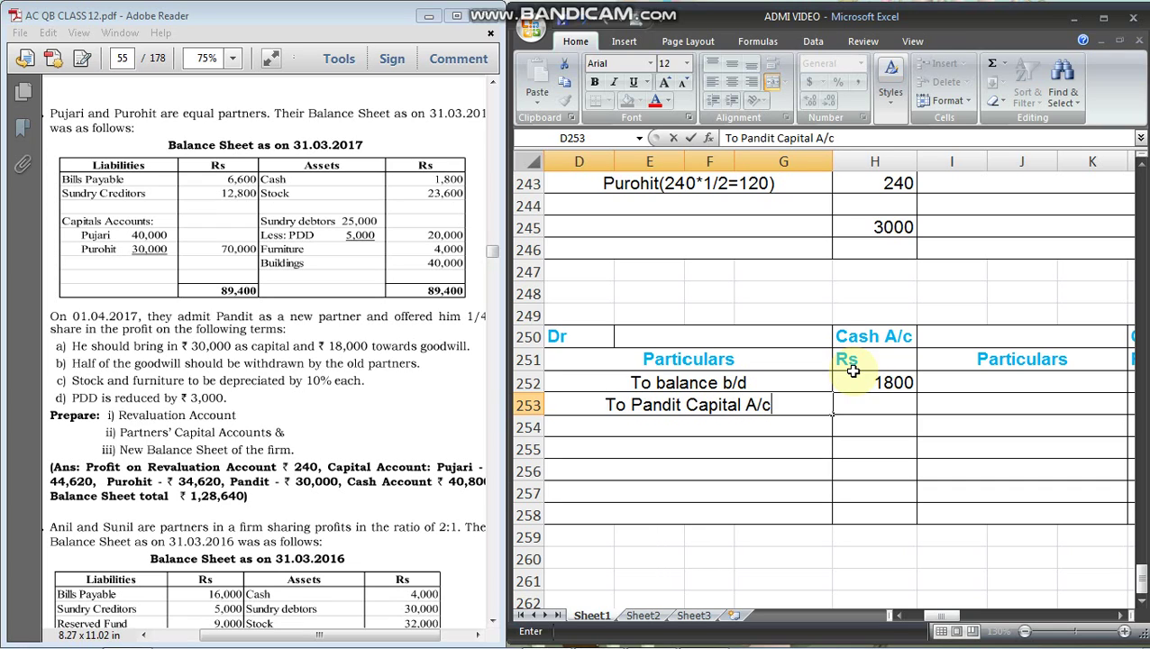
key("Tab")
type("3")
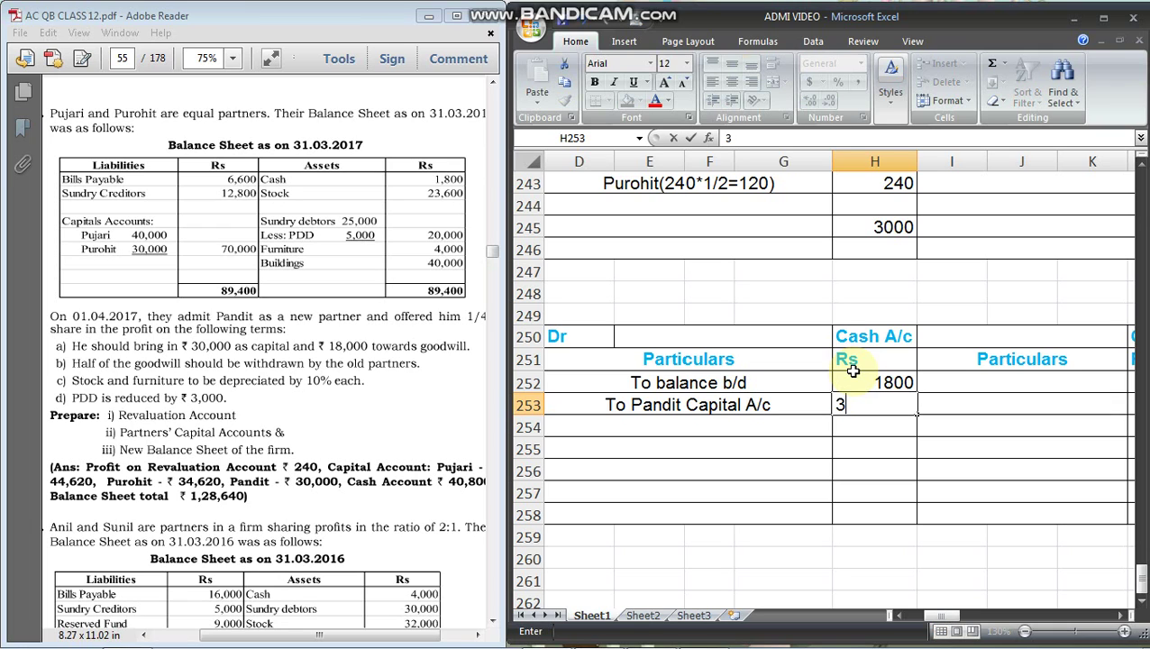
type("0000")
key("Return")
type("T")
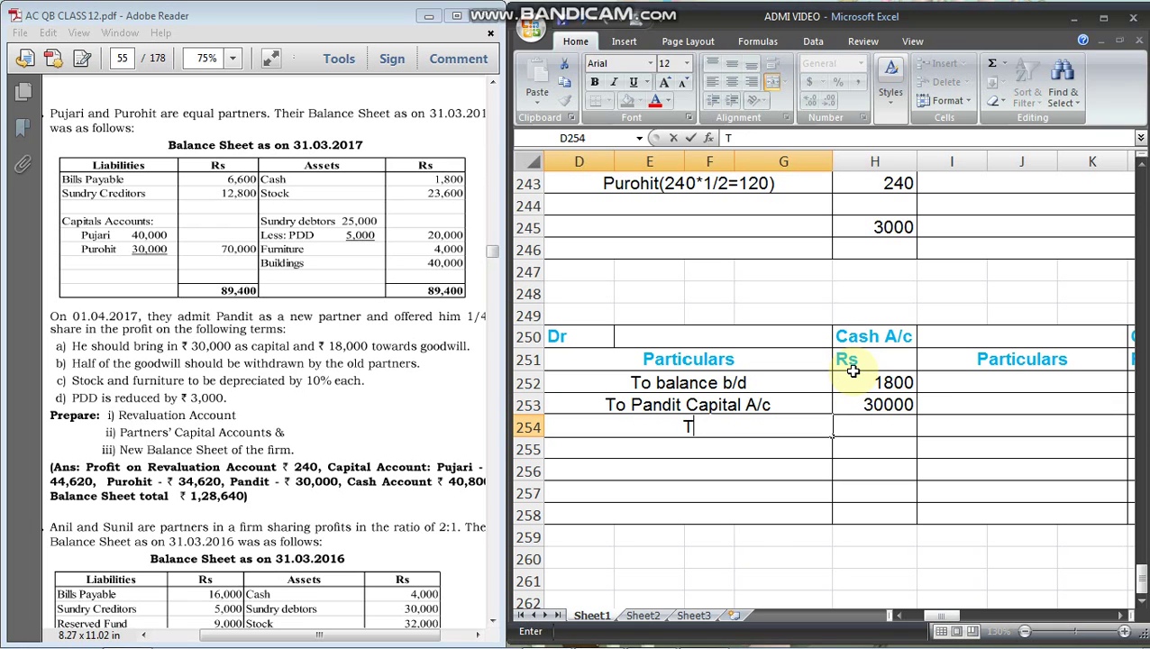
type("o God")
key("BackSpace")
type("odwill")
key("BackSpace")
key("BackSpace")
key("BackSpace")
key("BackSpace")
key("BackSpace")
key("BackSpace")
key("BackSpace")
key("BackSpace")
key("BackSpace")
key("BackSpace")
key("BackSpace")
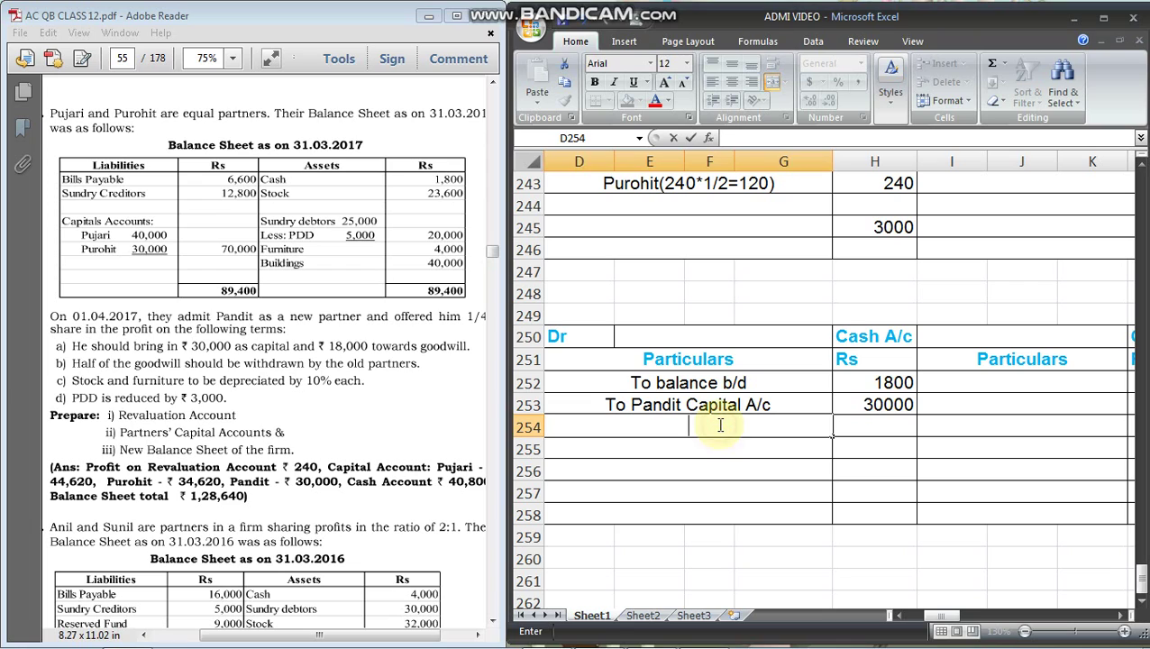
Enter "To Goodwill A/c" in D254 of the Cash Account with 18000 in H254
type("To Gpo")
key("BackSpace")
key("BackSpace")
type("odwill A/c")
key("Tab")
type("1")
type("8000")
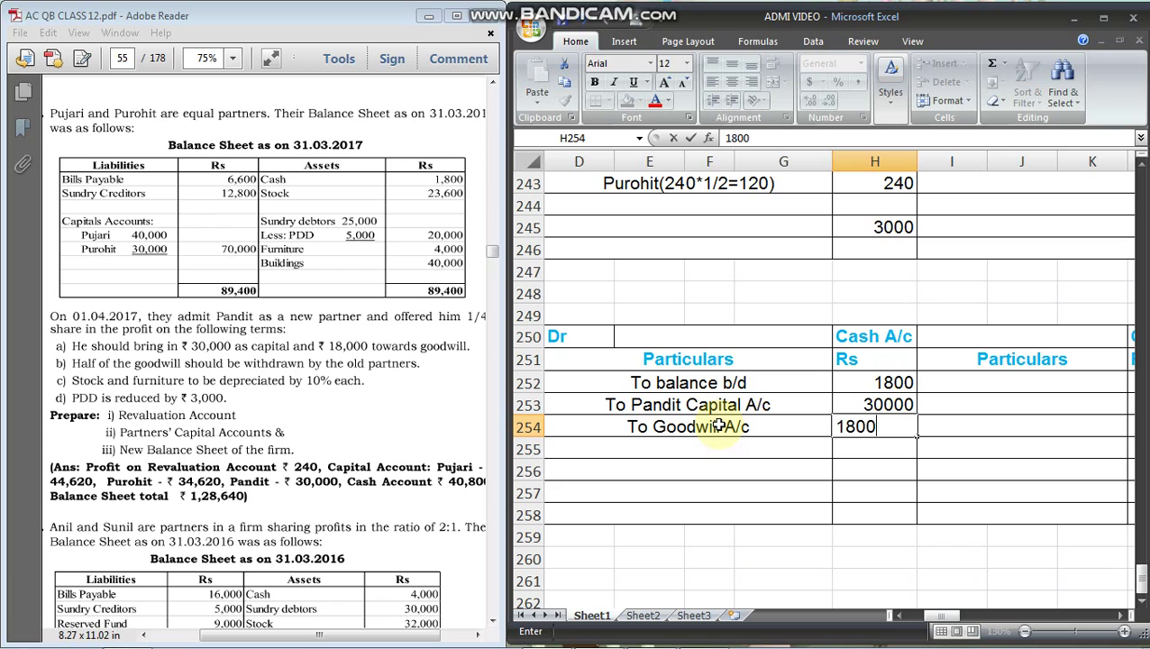
key("Tab")
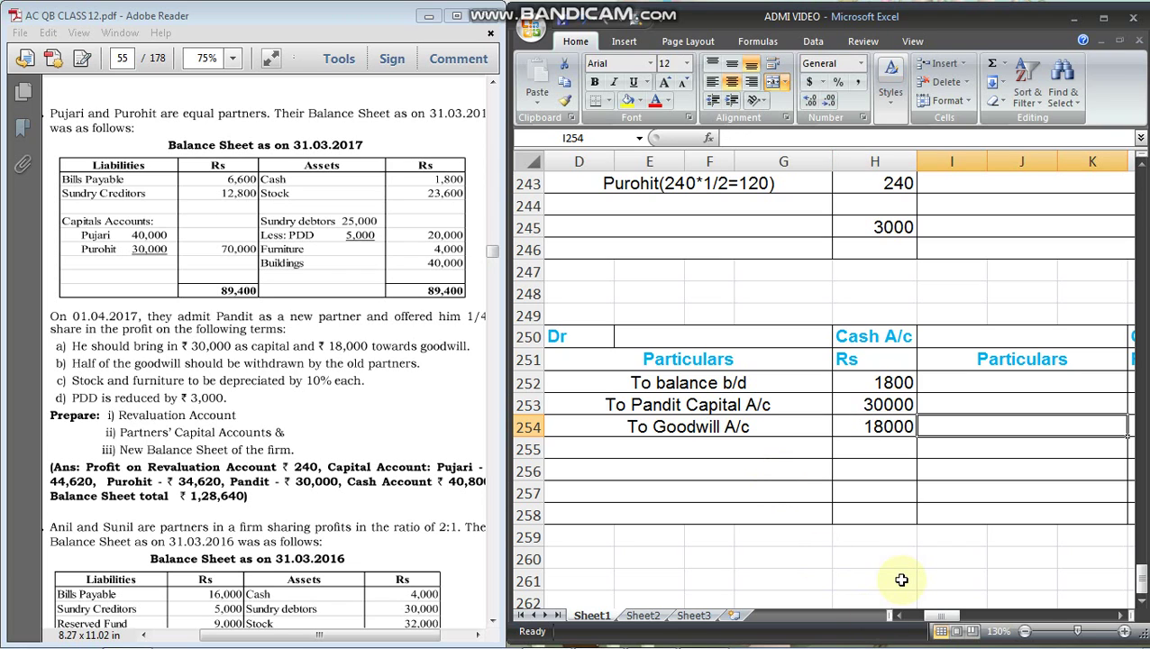
Check the cash withdrawals in the Partners' Capital Account, then enter the first old partner's "By ... Capital A/c" label in I252 of the Cash Account
left_click_drag(946, 618, 1008, 618)
scroll(944, 439, "up", 1)
scroll(944, 438, "up", 2)
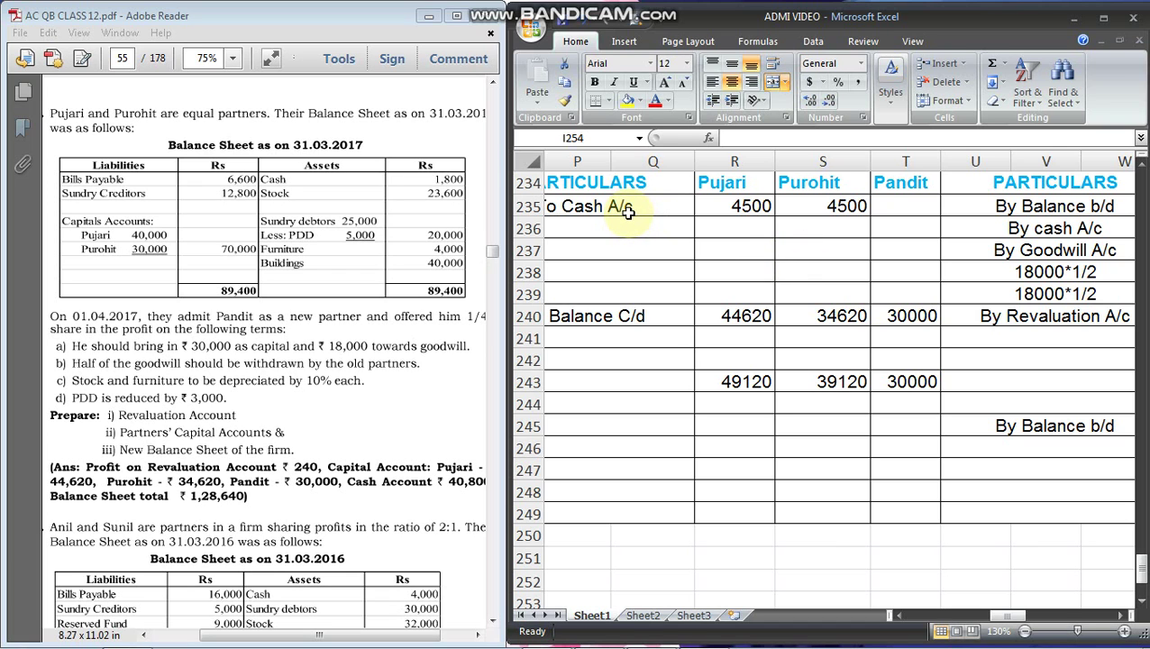
left_click_drag(1006, 616, 941, 621)
scroll(942, 520, "down", 2)
left_click(925, 450)
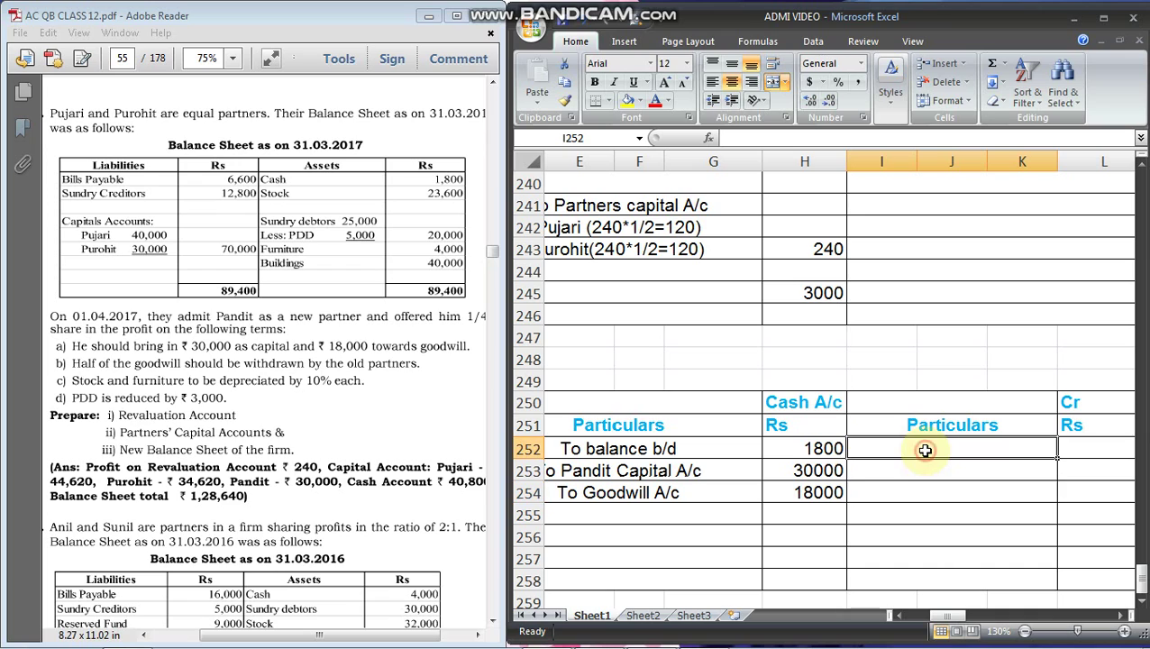
type("By P")
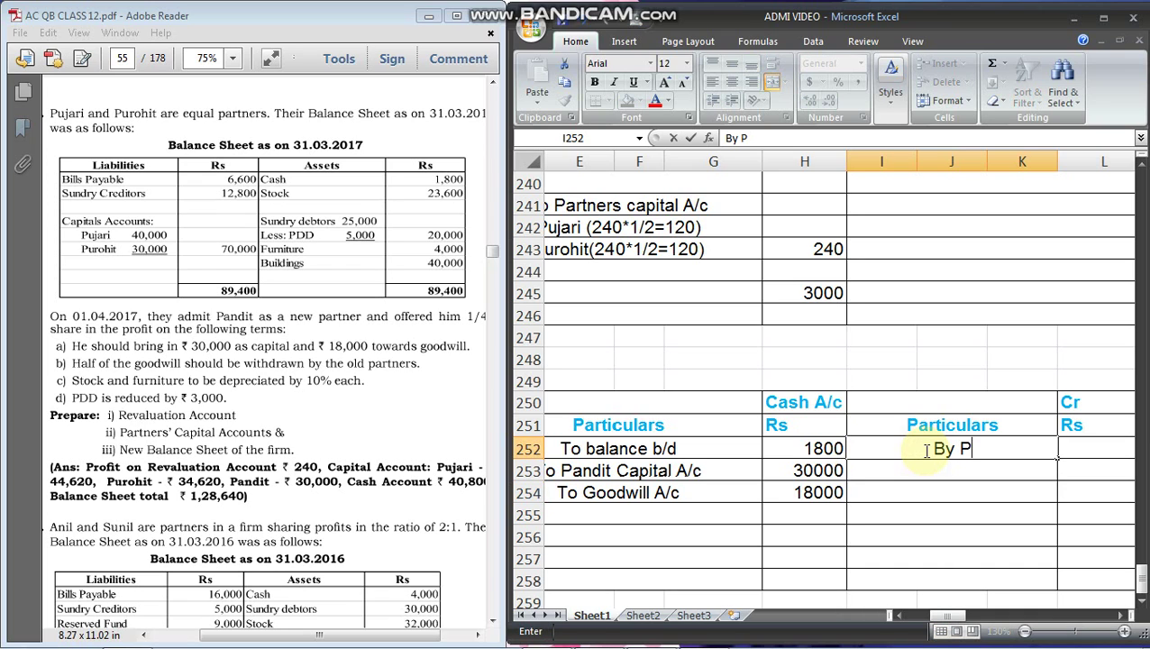
type("ujar")
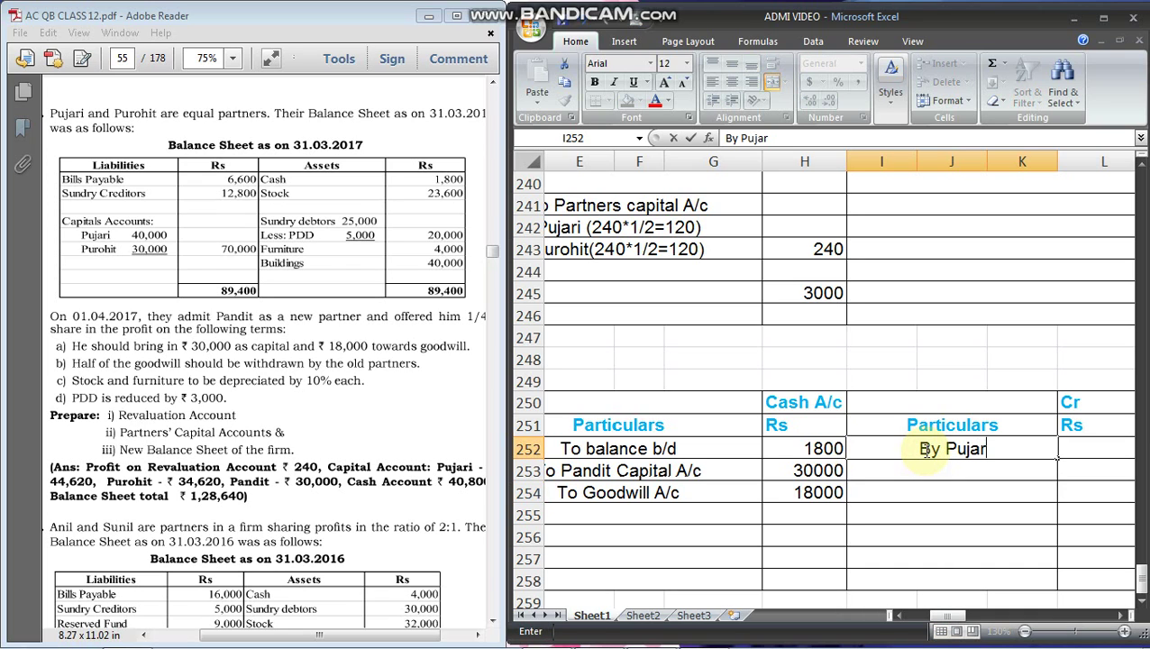
type("i Capital A")
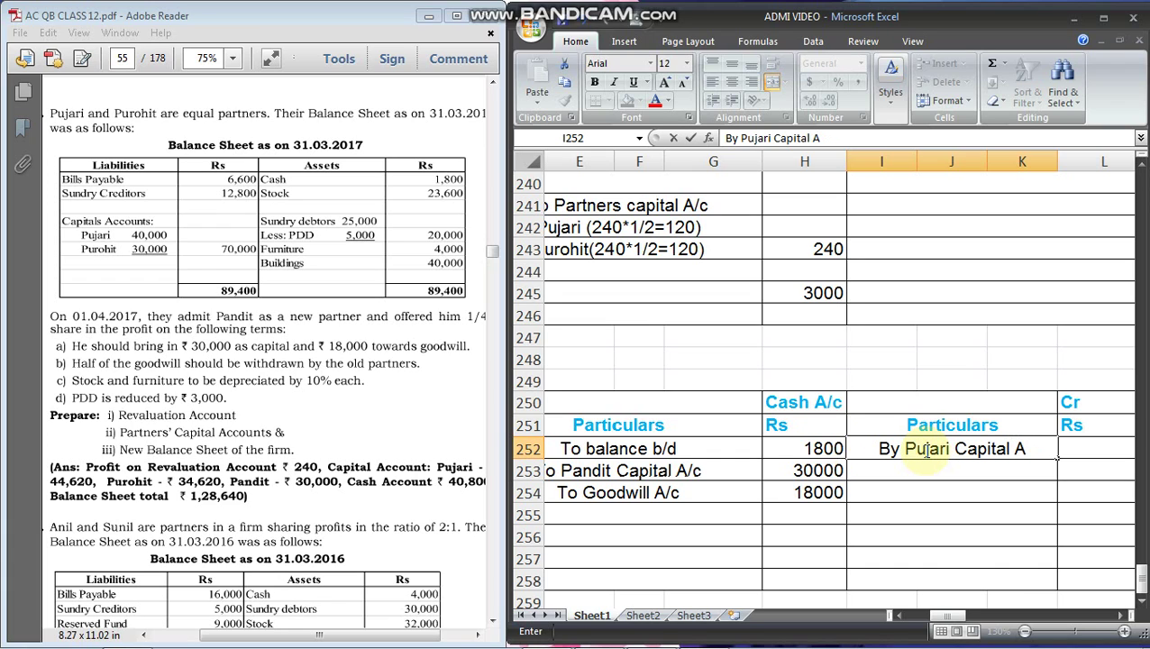
type("/c")
key("Return")
Enter the second old partner's "By ... Capital A/c" label in I253 of the Cash Account
type("By Pandit")
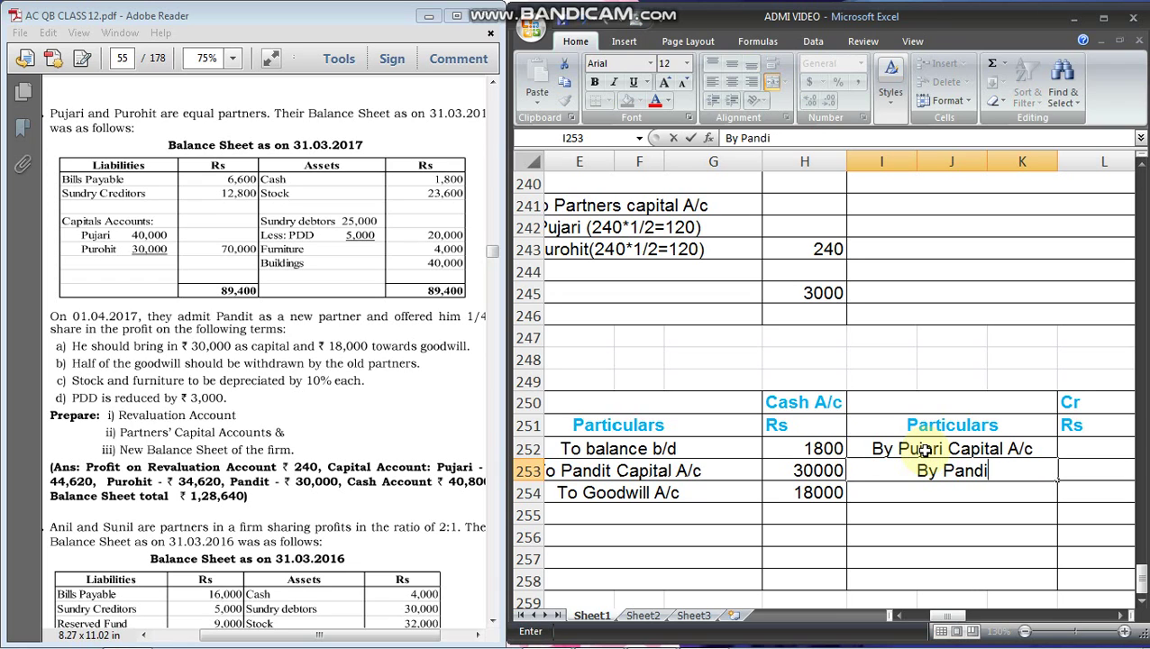
key("BackSpace")
key("BackSpace")
key("BackSpace")
key("BackSpace")
key("BackSpace")
key("BackSpace")
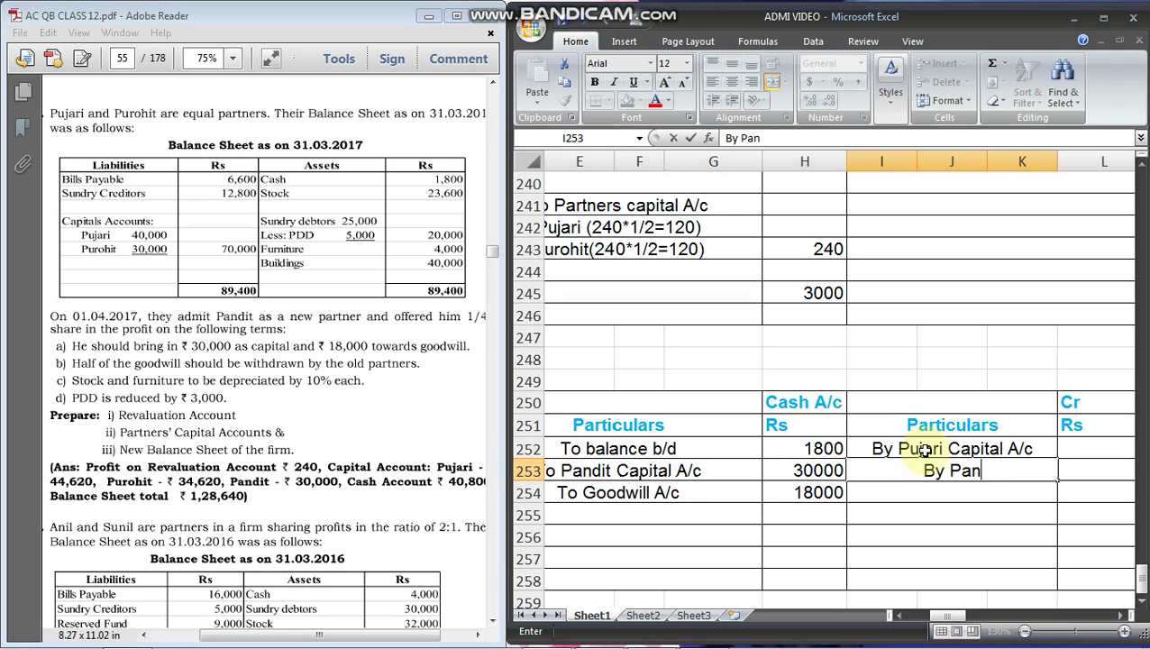
type("urohit A")
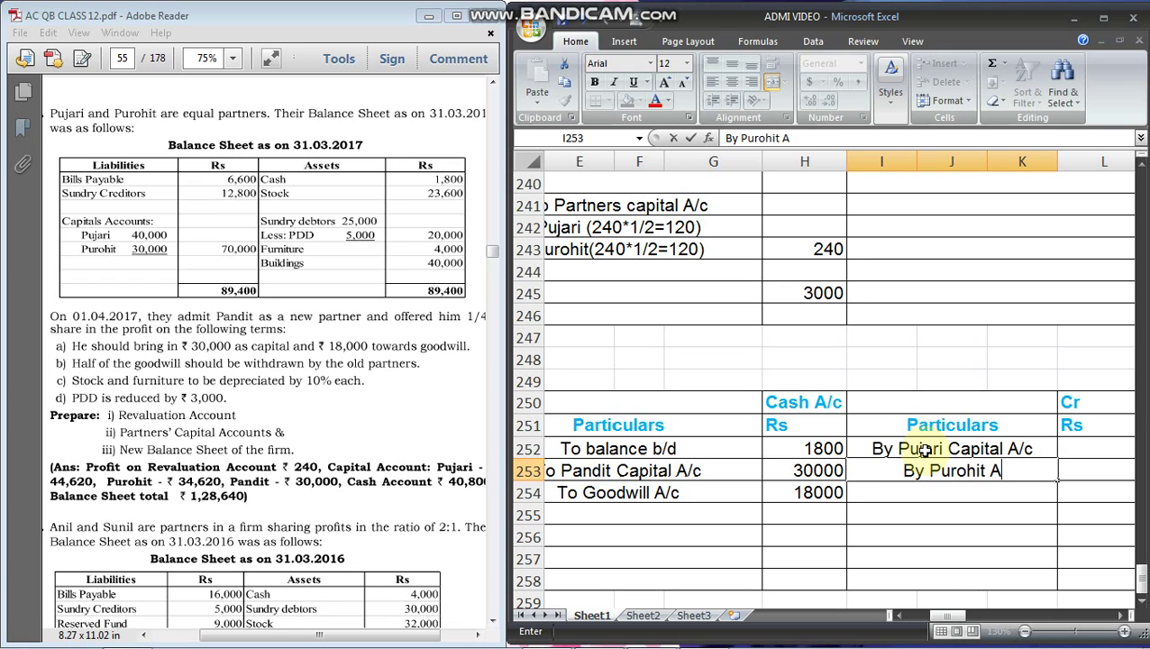
key("BackSpace")
type("Capital")
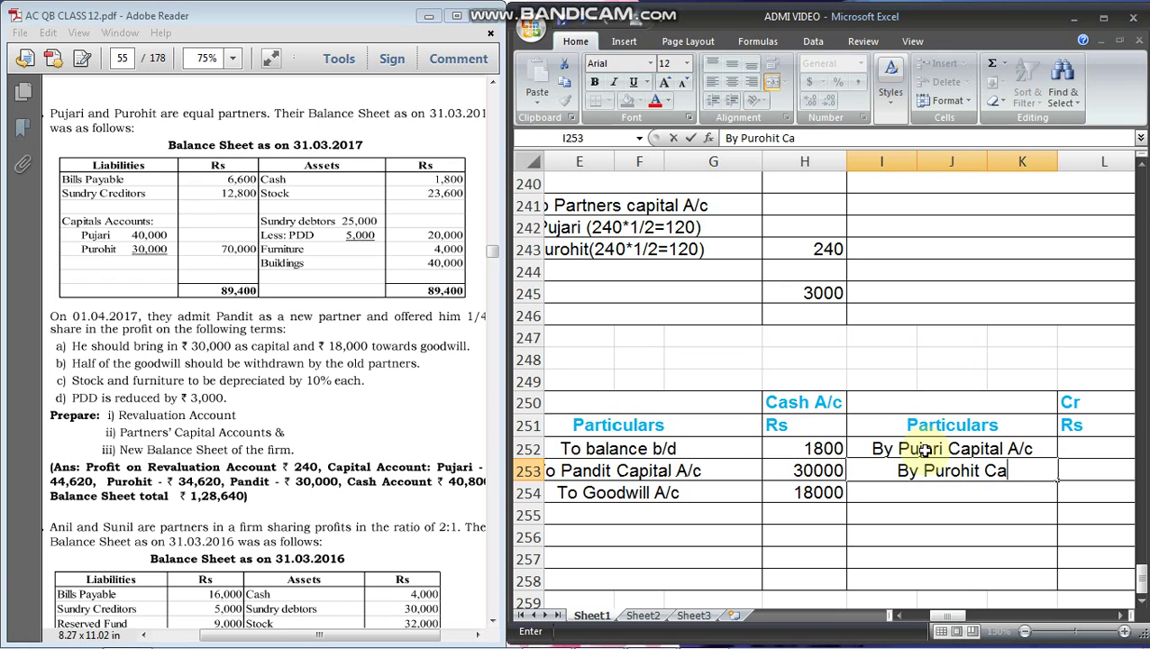
key("BackSpace")
type("l A/c")
Enter 4500 in both L252 and L253 as the old partners' cash withdrawals
key("Tab")
key("Up")
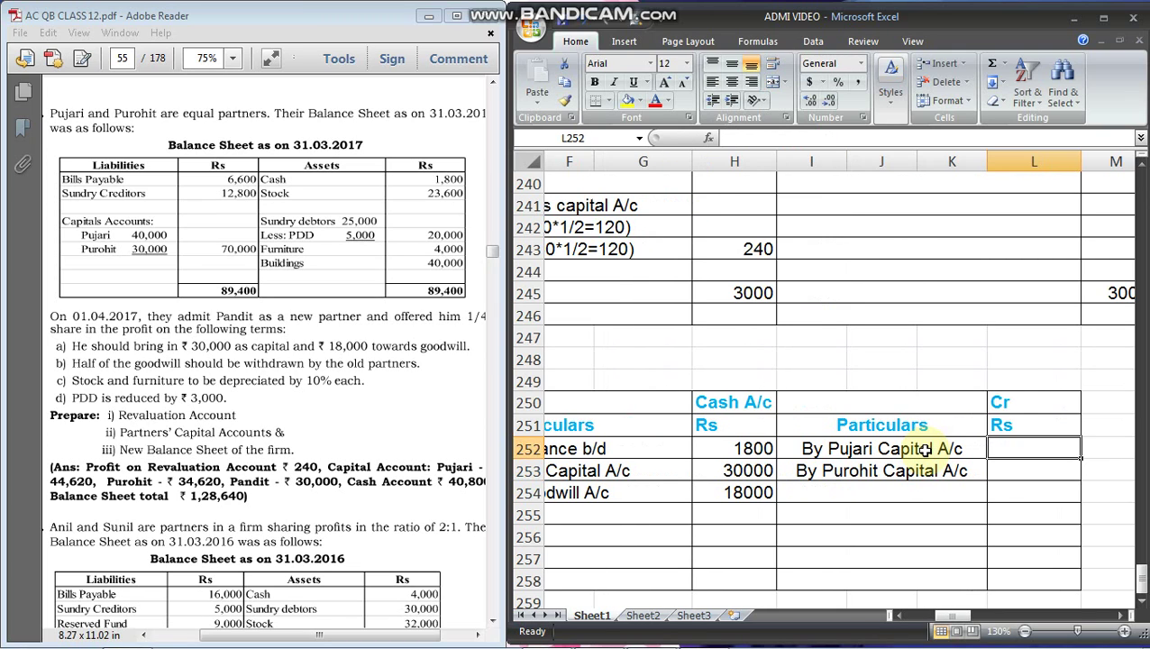
type("4500")
key("Return")
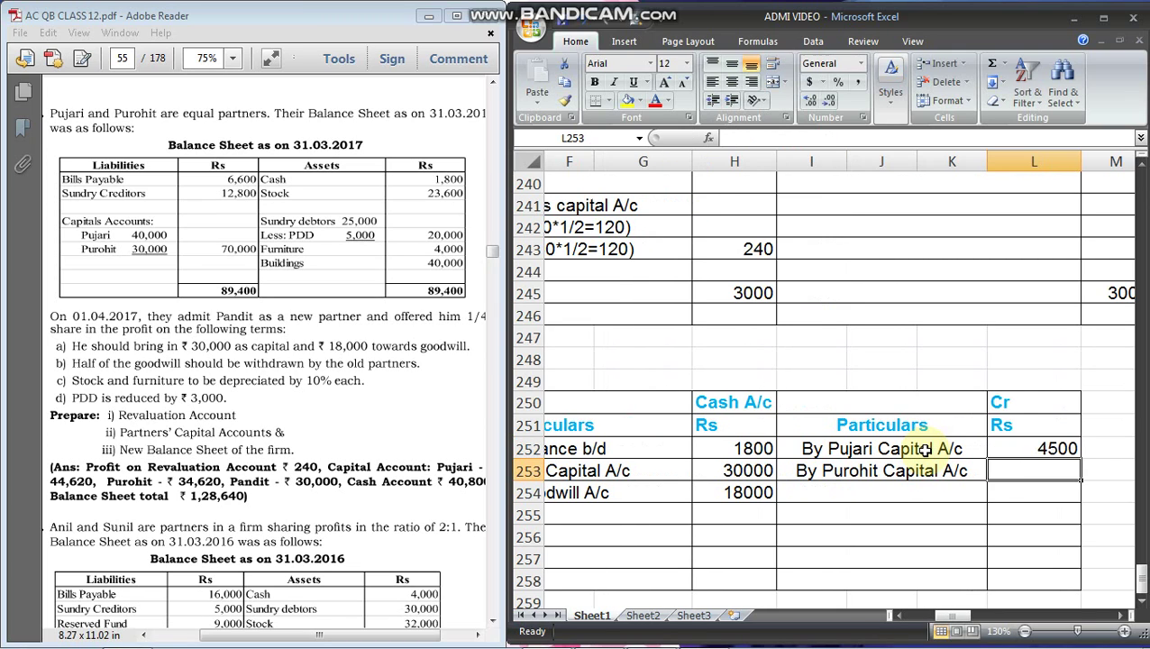
type("4500")
key("Return")
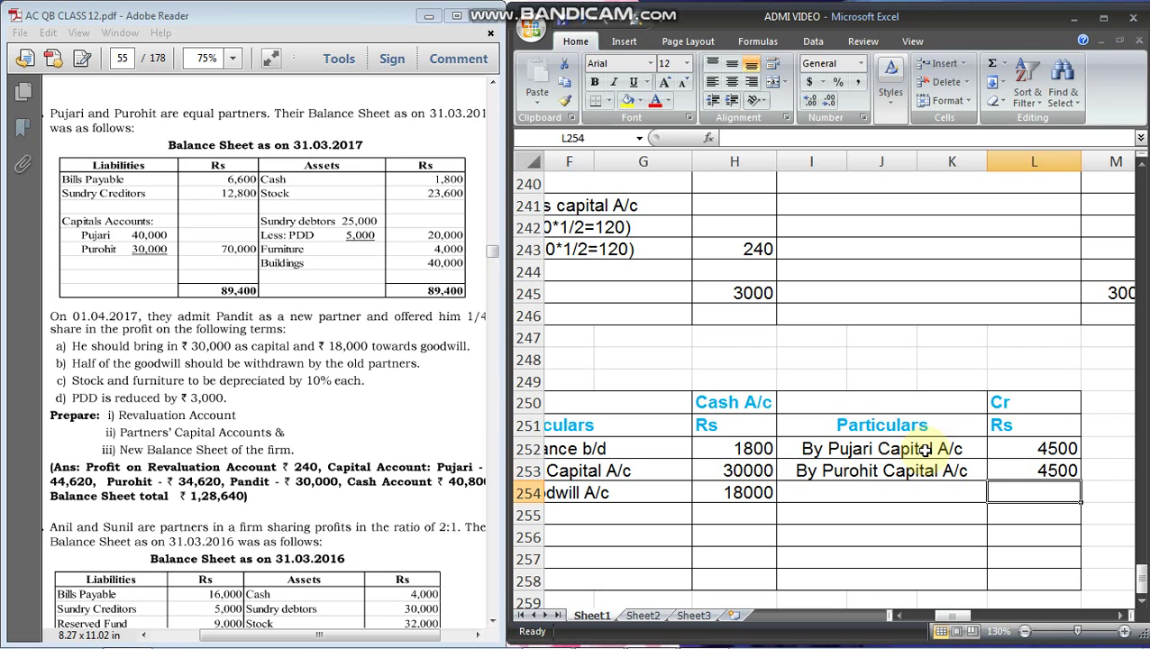
Enter 49800 as the total of both sides of the Cash Account, in H256 and L256
left_click_drag(754, 448, 751, 494)
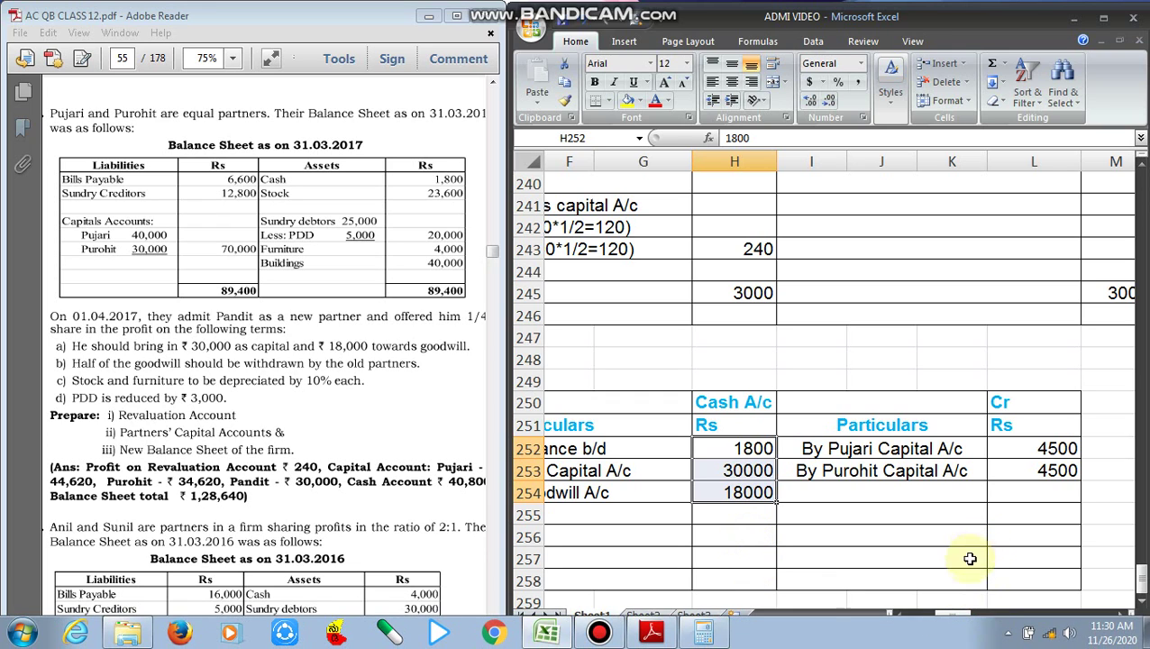
left_click(768, 537)
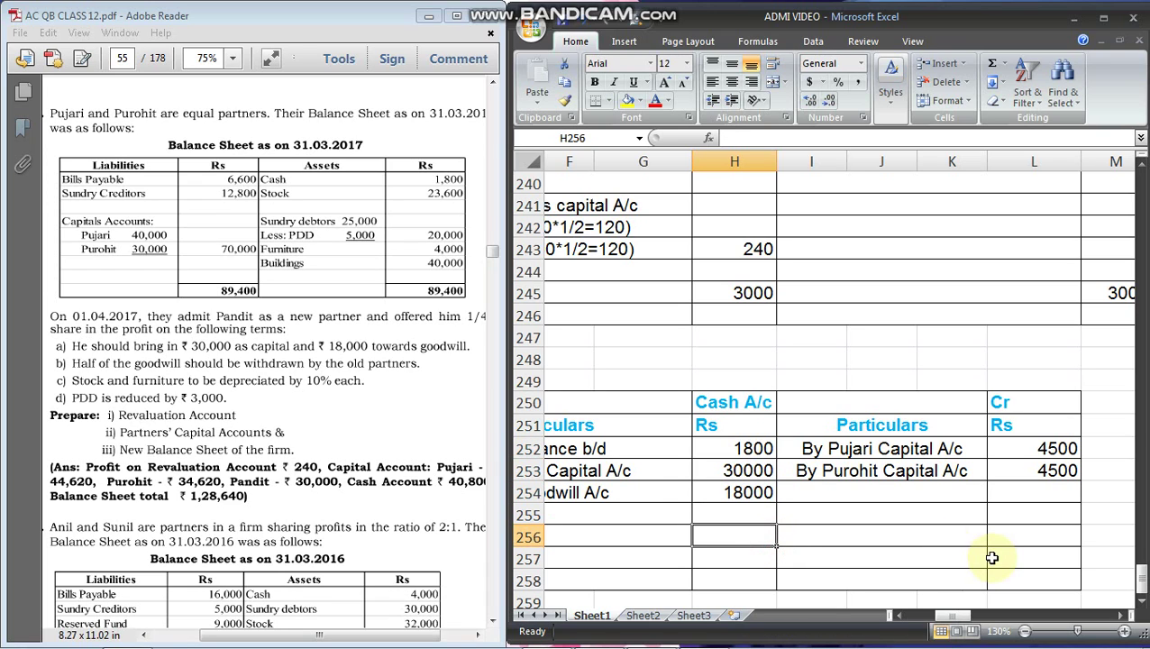
key("Down")
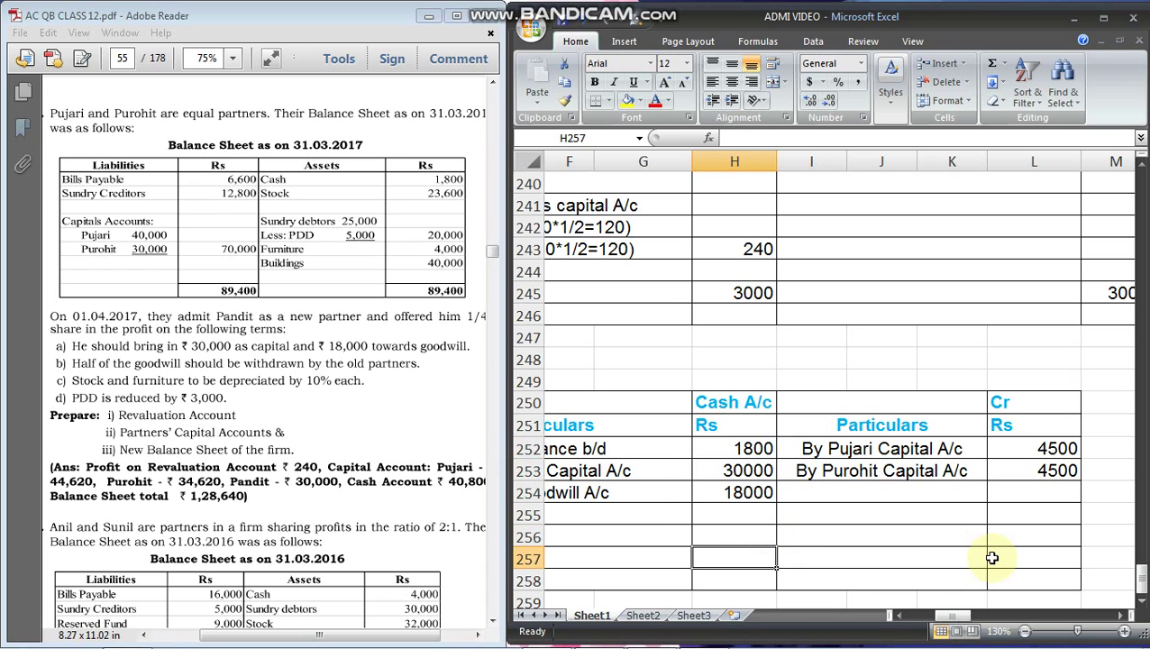
key("Up")
type("498")
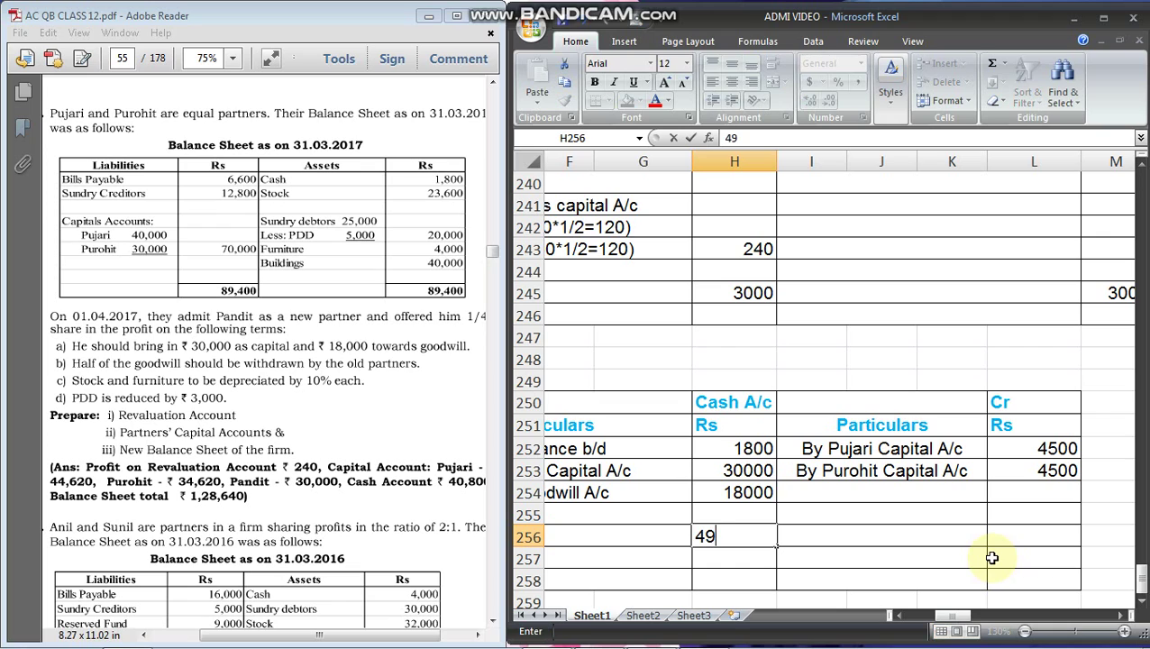
key("Right")
key("Right")
key("Right")
key("Right")
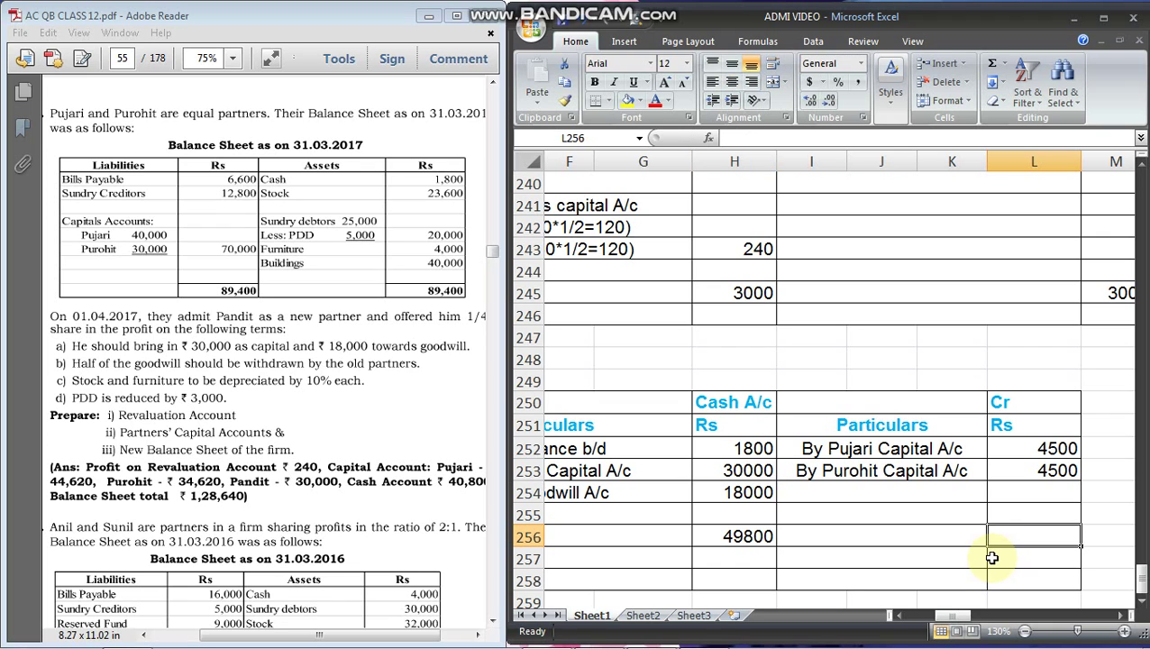
type("49800")
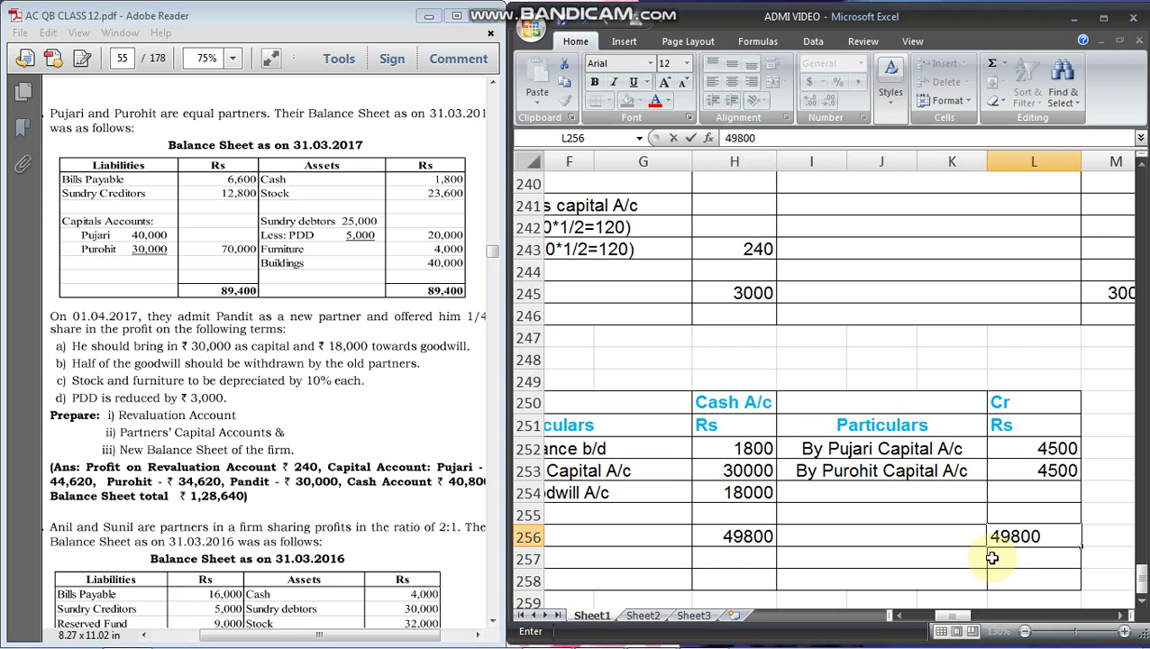
Enter the closing balance "By balance C/d" in I255 of the Cash Account with 40800 in L255
left_click(1069, 511)
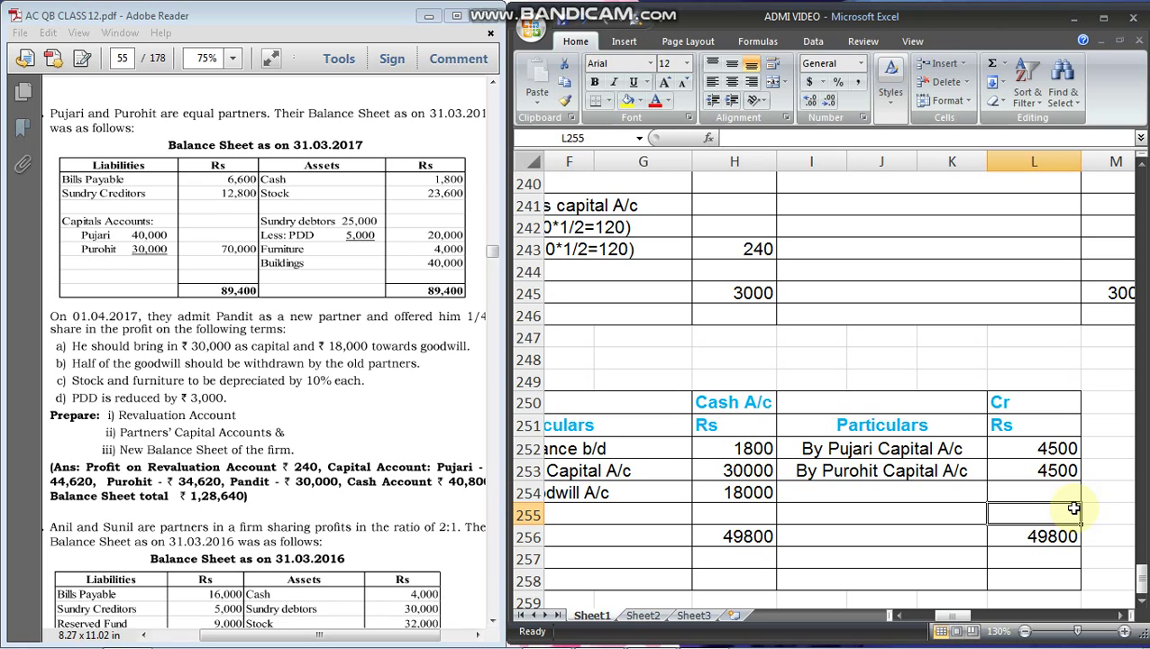
type("40800")
key("Left")
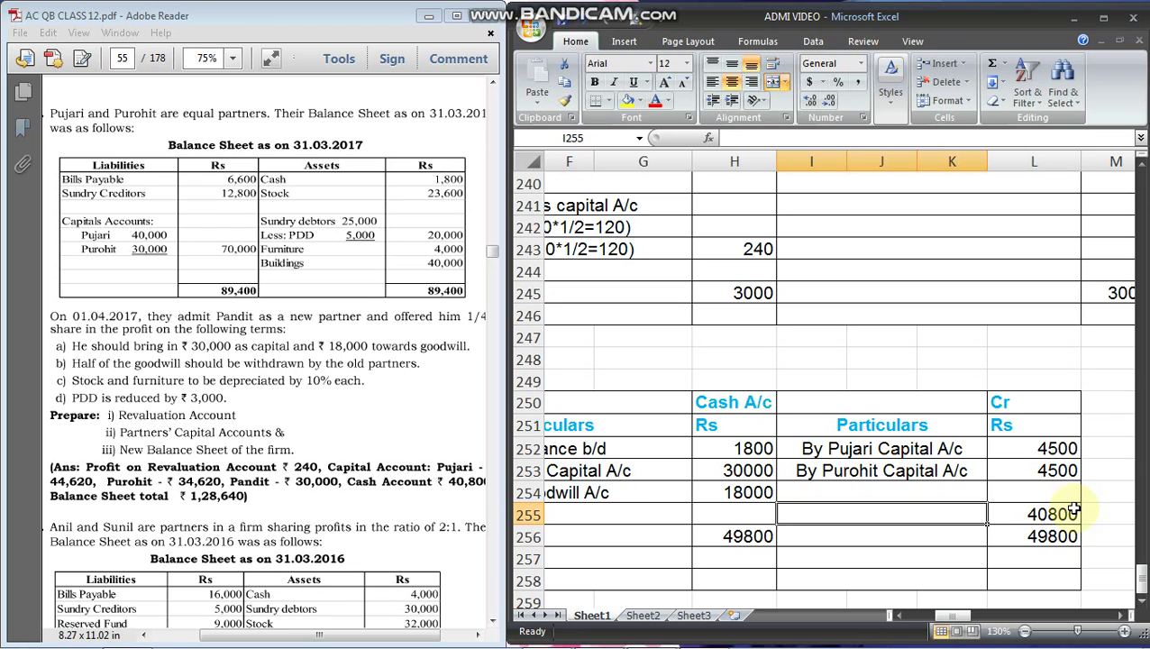
type("By b")
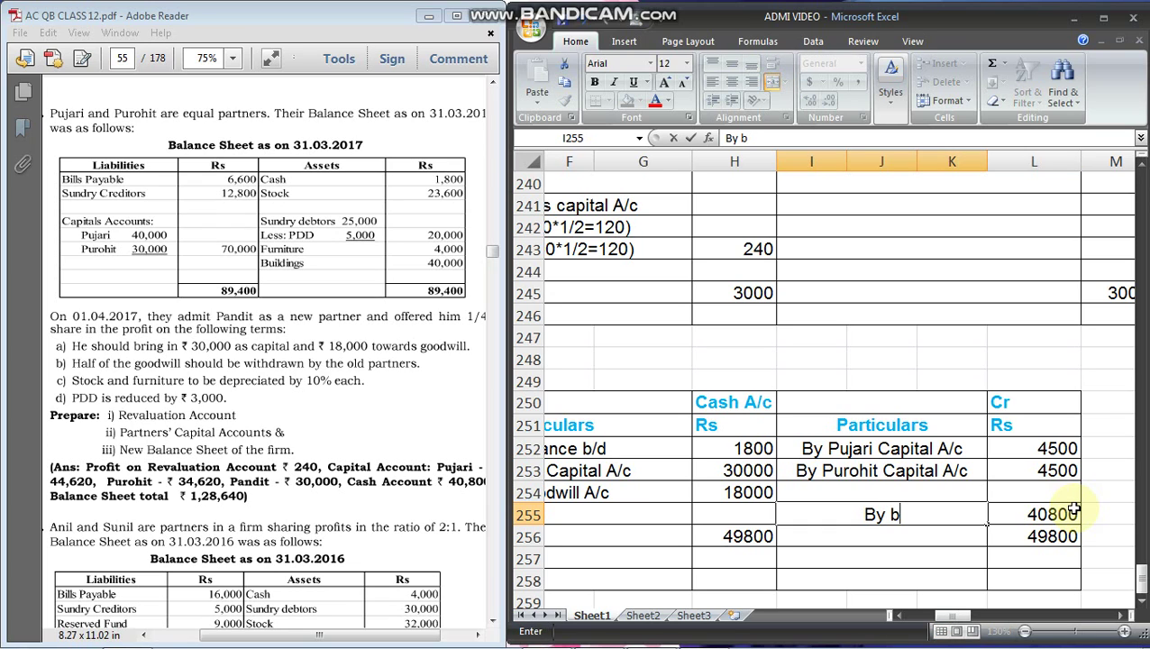
type("alance C/d")
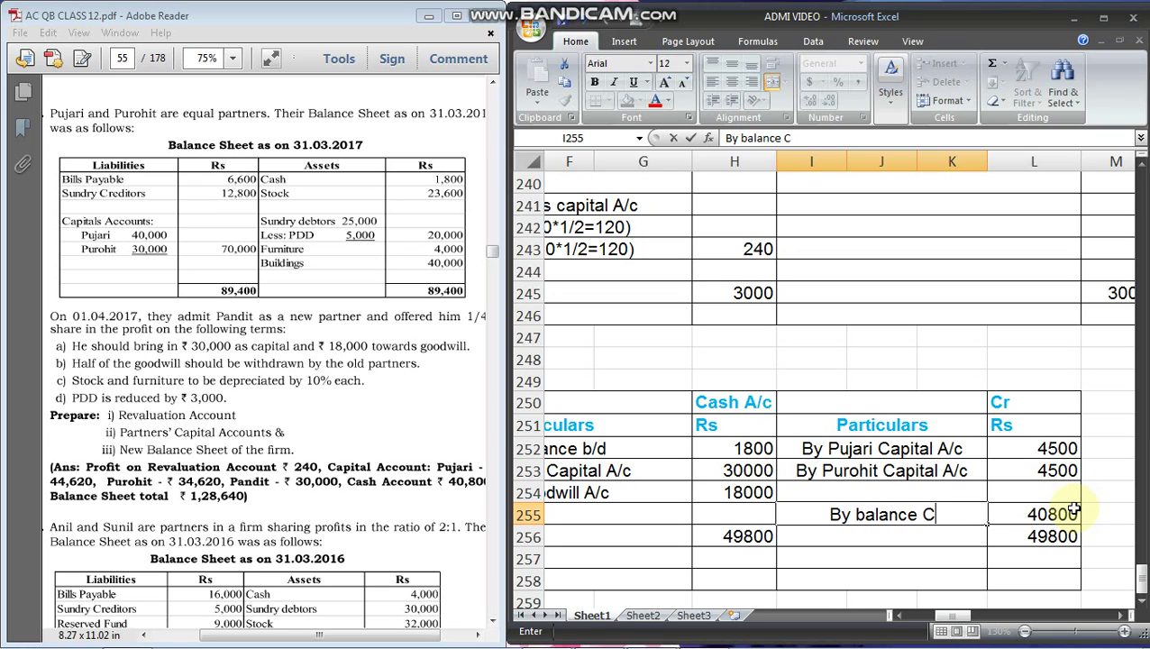
key("Return")
Bring down the opening balance in the Cash Account by entering "To Balance b/d" in D258 with 40800 in H258
key("Down")
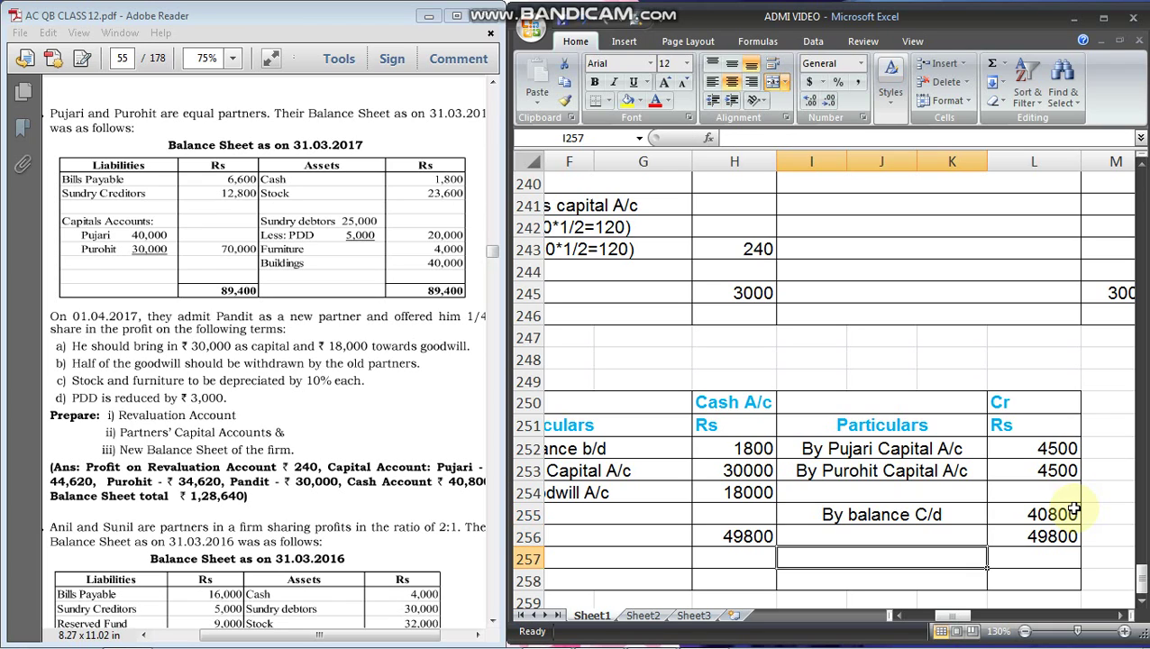
key("Left")
key("Down")
type("4")
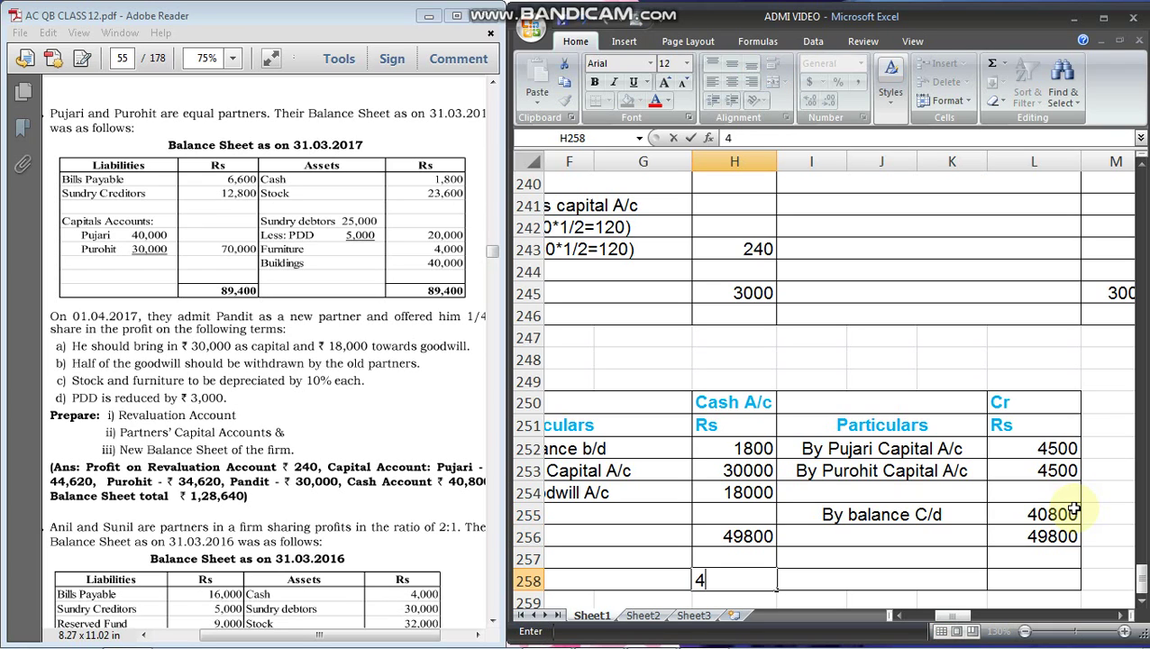
type("0800")
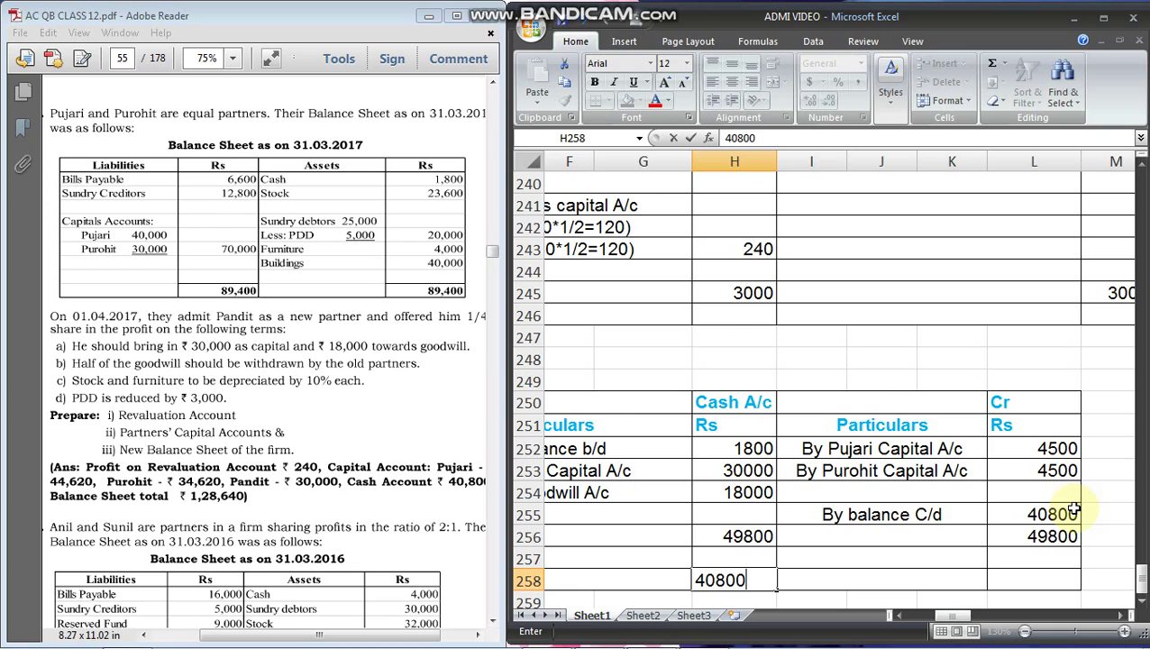
key("Left")
type("To")
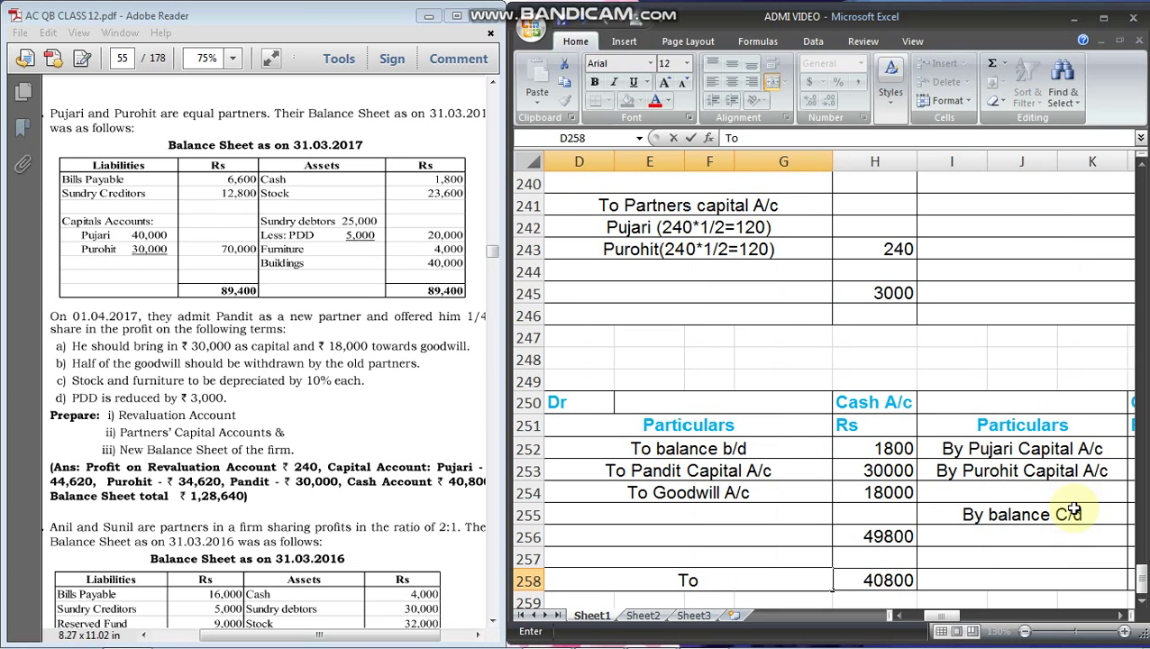
type(" Balance ")
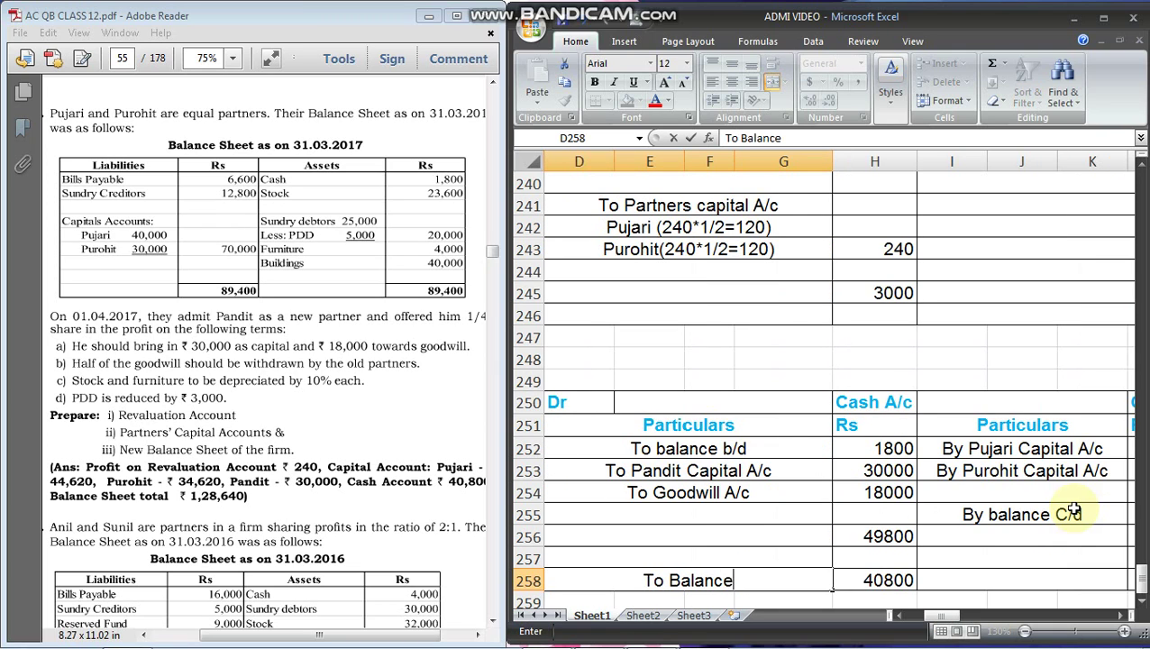
type("b/d")
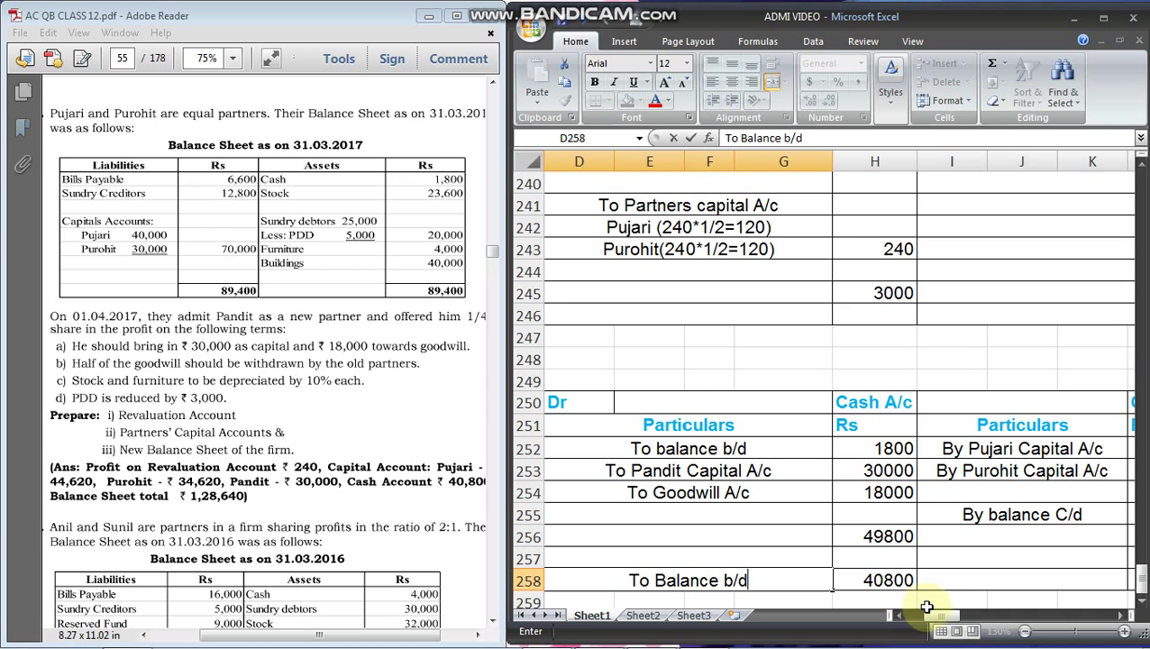
Complete the heading in AC233 as "RECONSTITUTED BALANCESHEET AS ON 1/4/2017"
left_click_drag(942, 616, 1079, 618)
scroll(1061, 577, "up", 4)
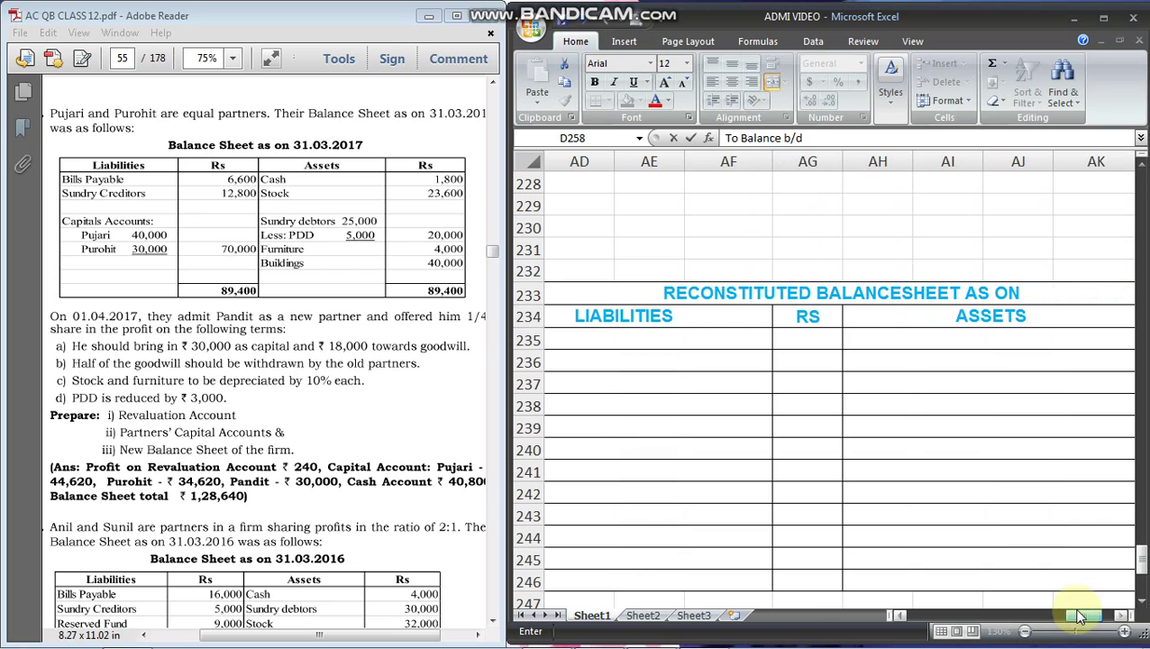
left_click(1102, 292)
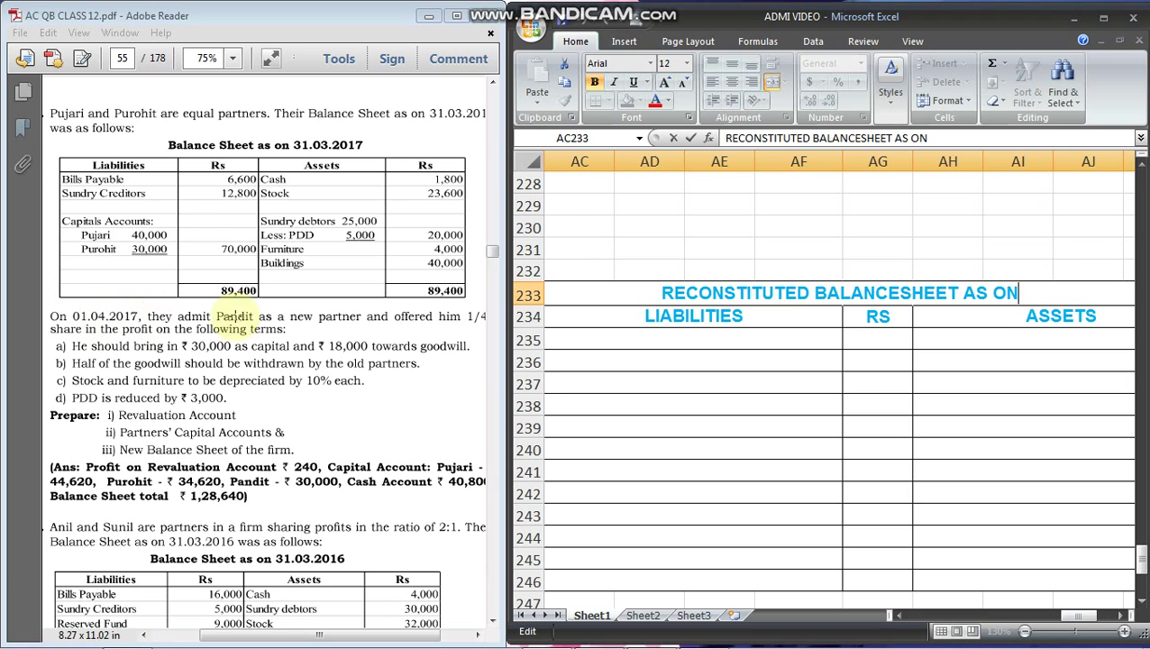
type("1")
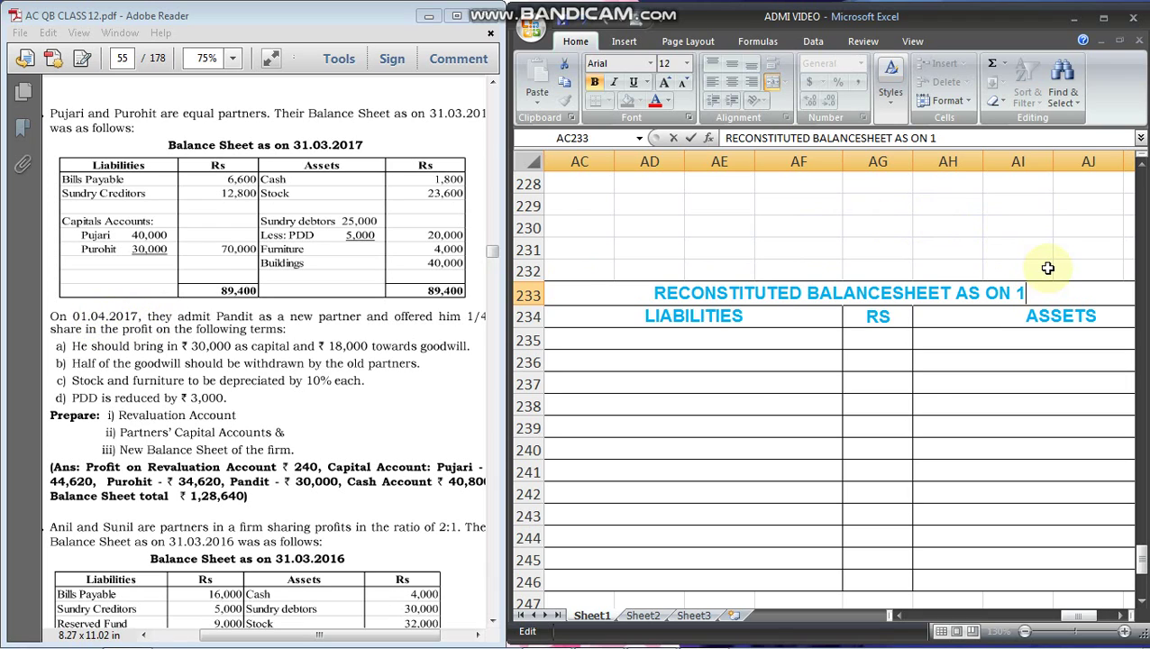
type("/4/2017")
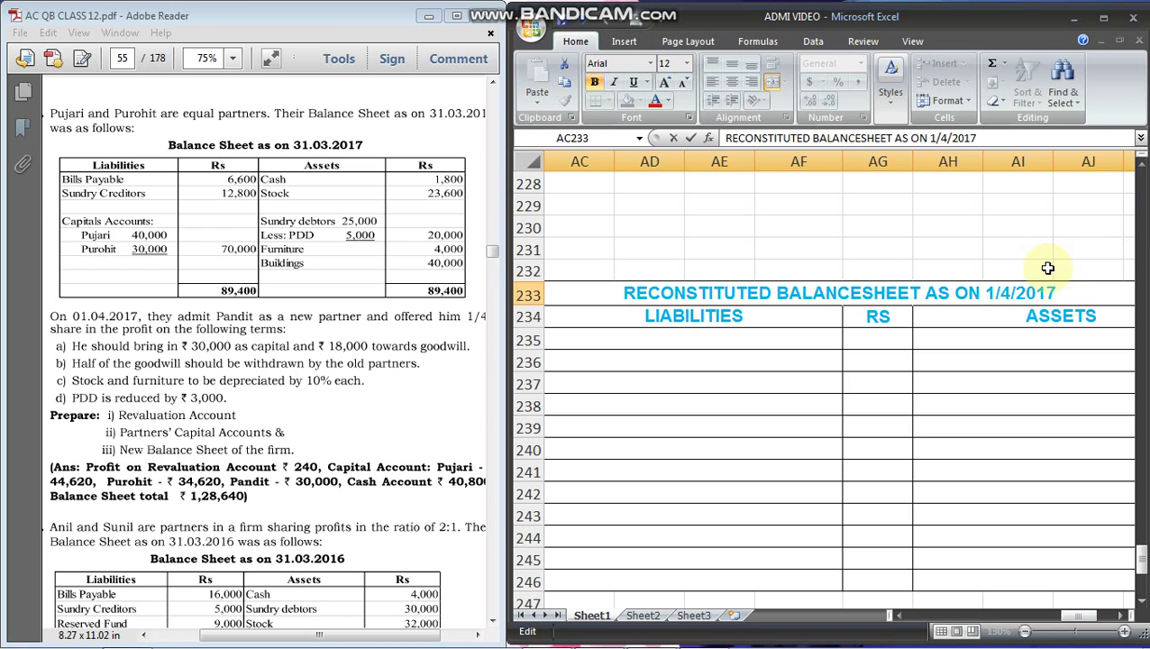
key("Return")
Enter the asset "Cash" in AH235 with 40800 in AL235, and check it against the Cash Account's closing balance
key("Down")
key("Right")
key("Right")
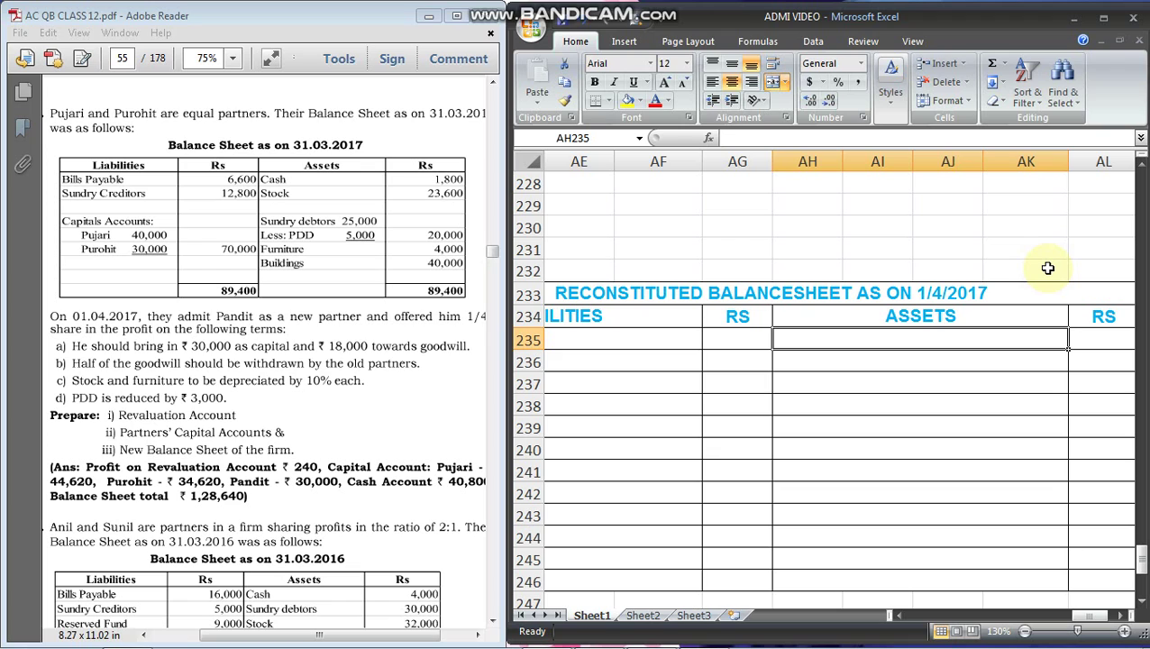
type("Cash")
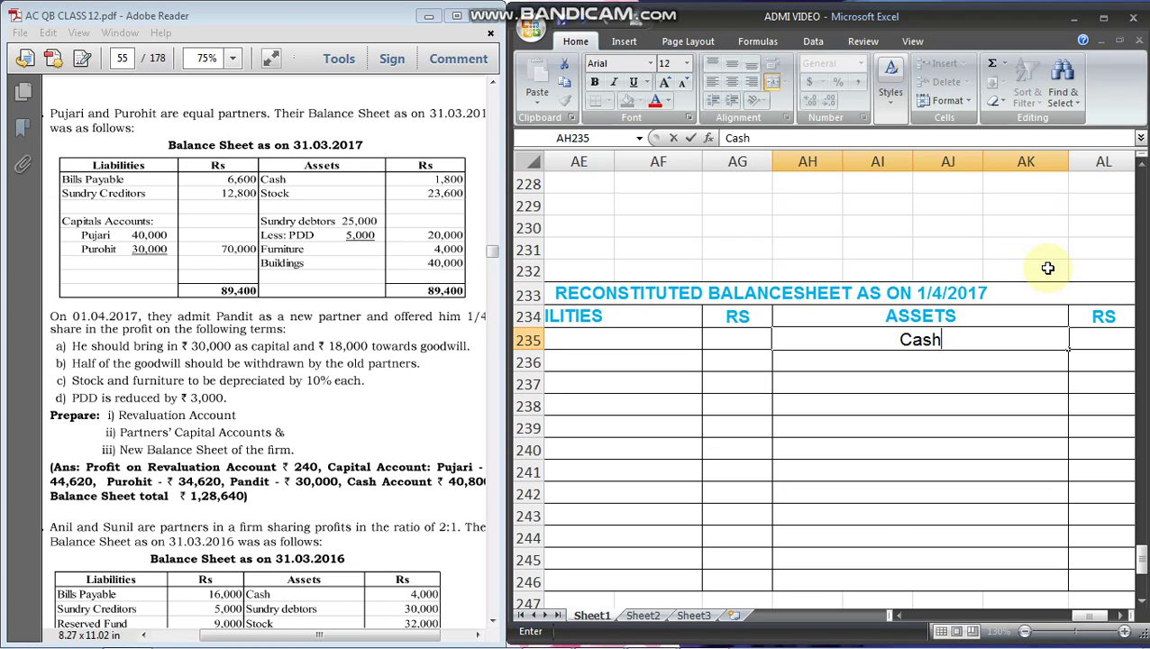
key("Right")
type("40800")
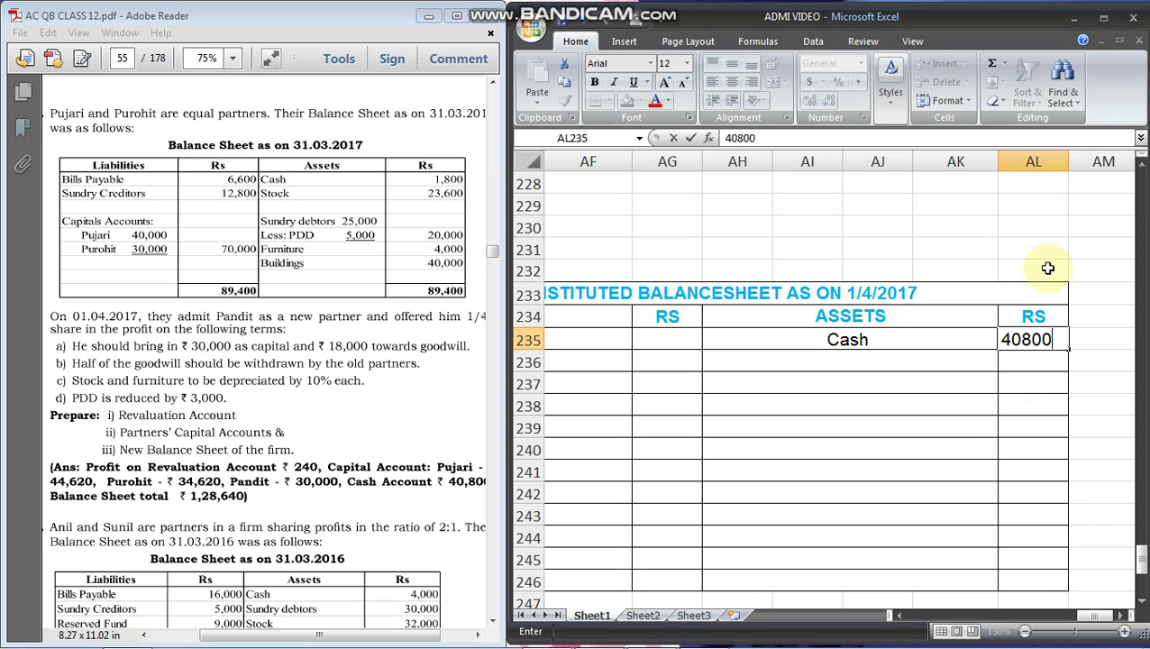
key("Return")
key("Left")
scroll(811, 452, "down", 5)
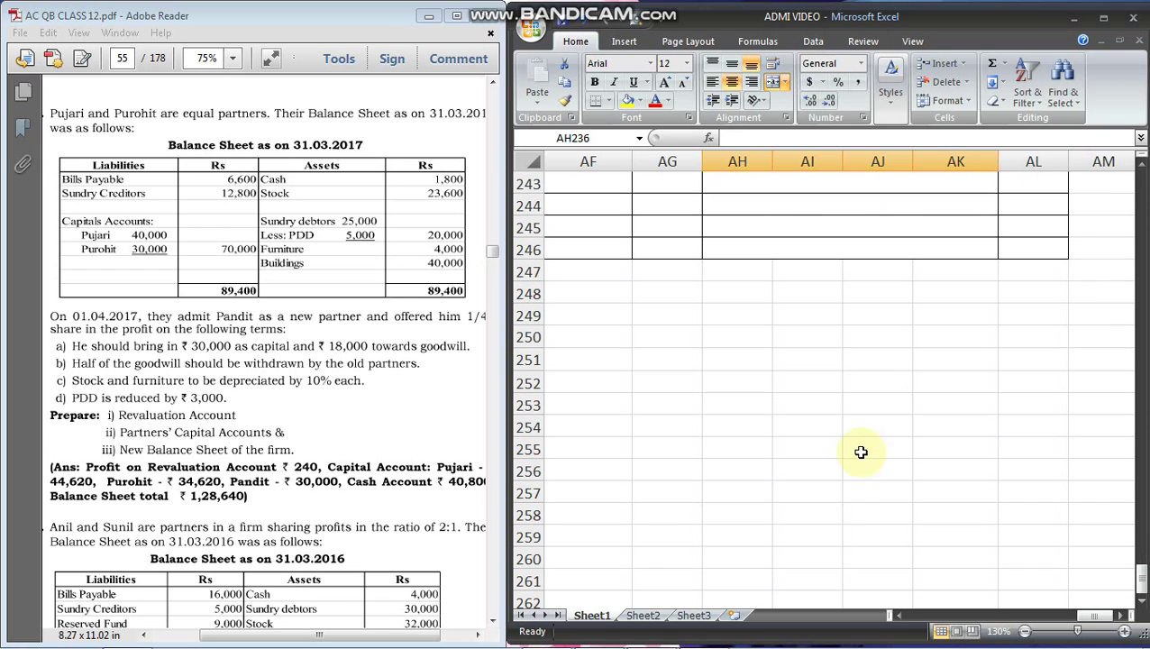
left_click_drag(1092, 616, 912, 616)
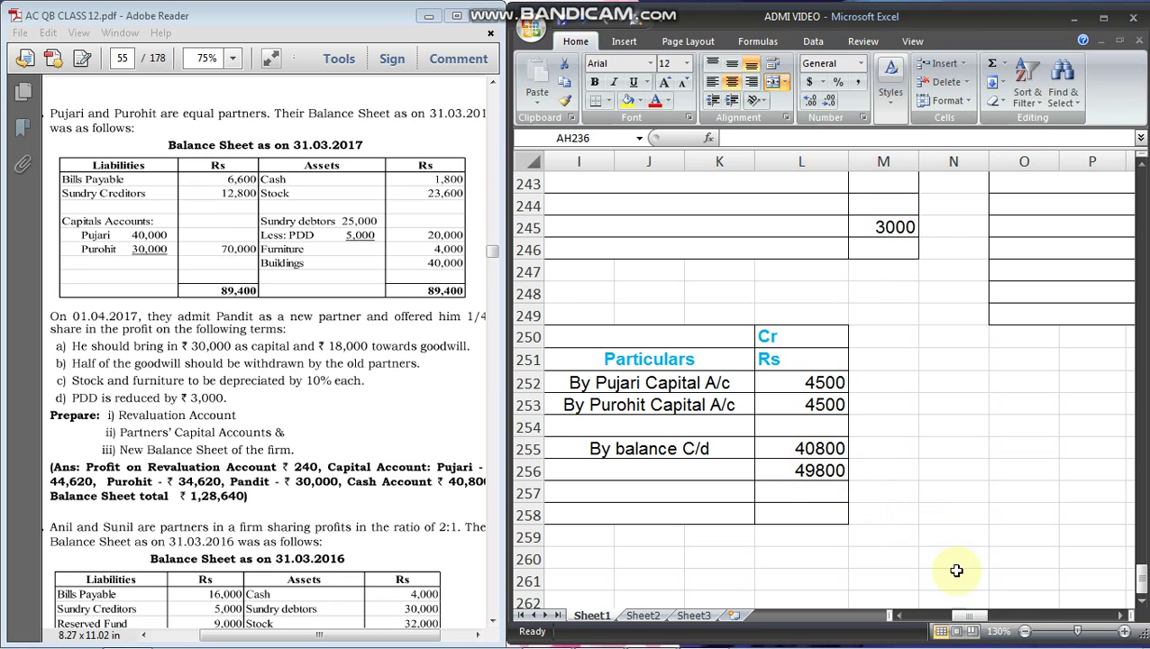
left_click_drag(978, 616, 1126, 596)
scroll(1066, 341, "up", 5)
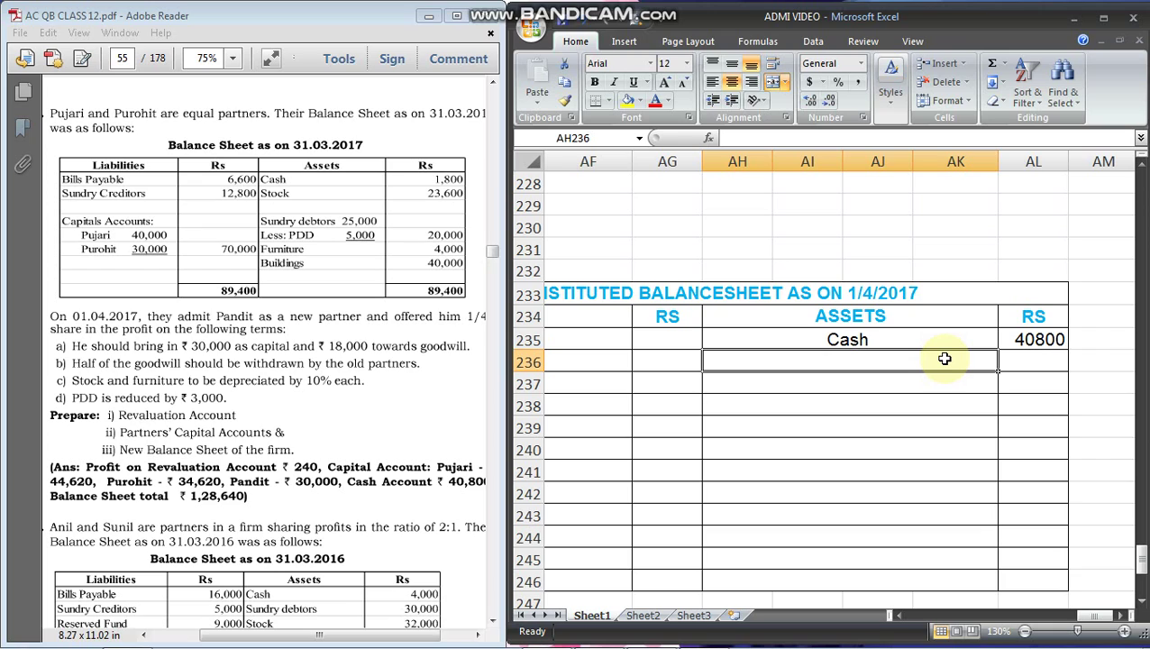
Enter "Stock" as the second asset label in AH236 of the reconstituted balance sheet
type("Stock")
key("BackSpace")
key("BackSpace")
key("BackSpace")
key("BackSpace")
key("BackSpace")
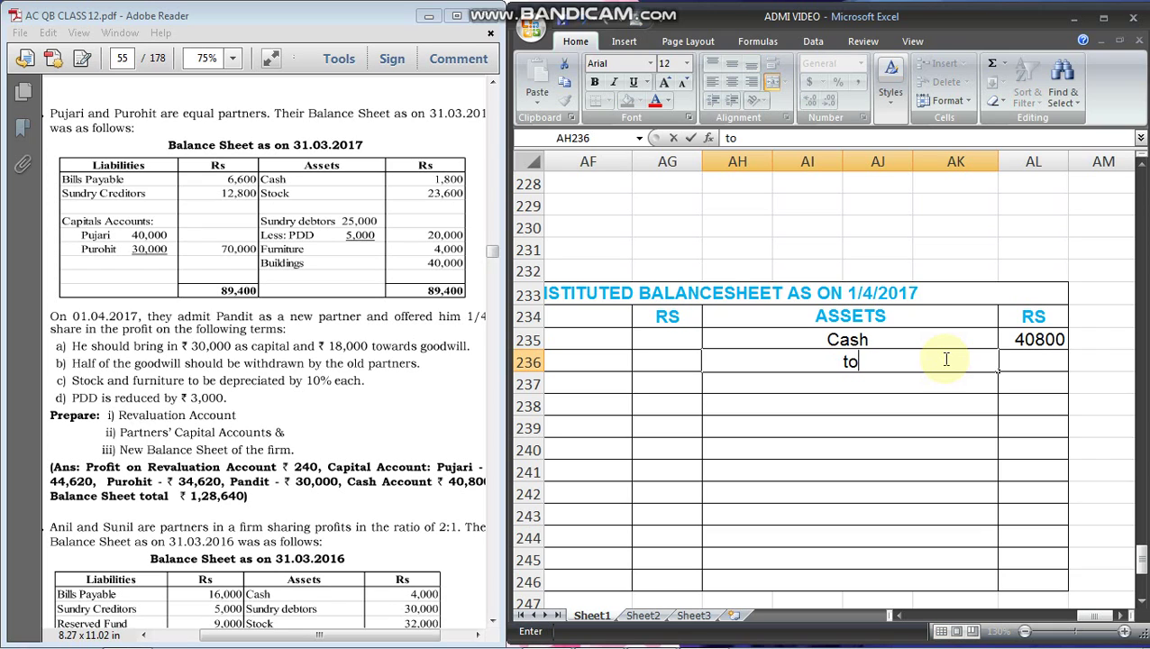
type("Sto")
key("BackSpace")
type("ocl")
key("BackSpace")
type("k")
key("Tab")
type("236")
key("BackSpace")
key("BackSpace")
Append the amount 23600 after the Stock label within AH236
left_click(945, 359)
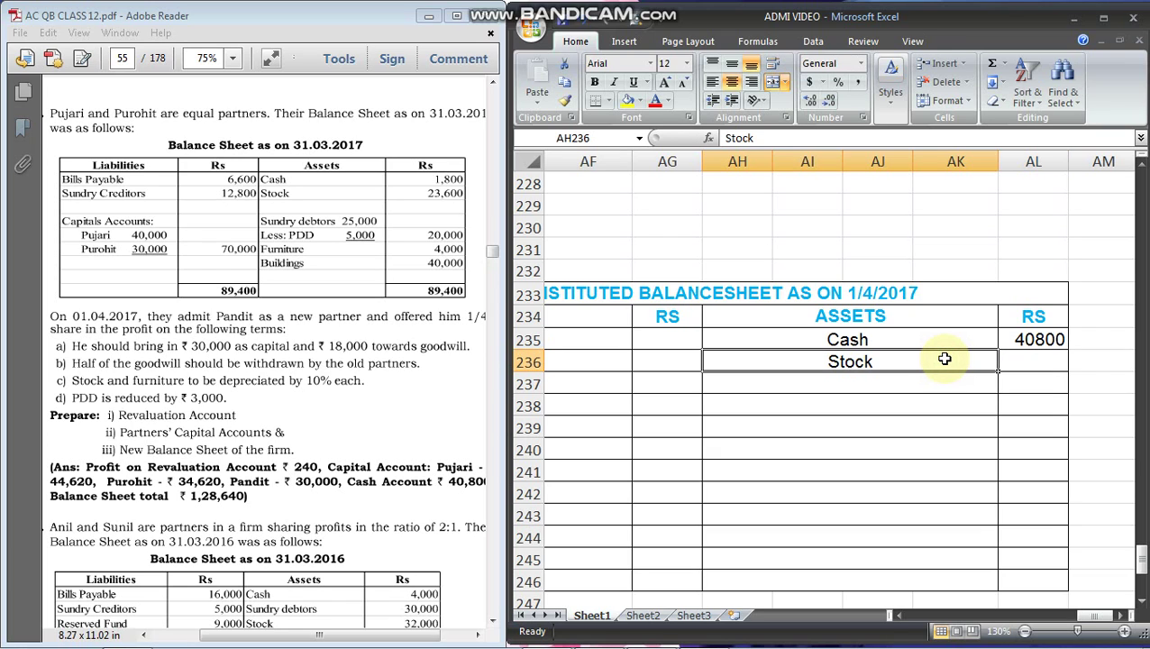
double_click(945, 359)
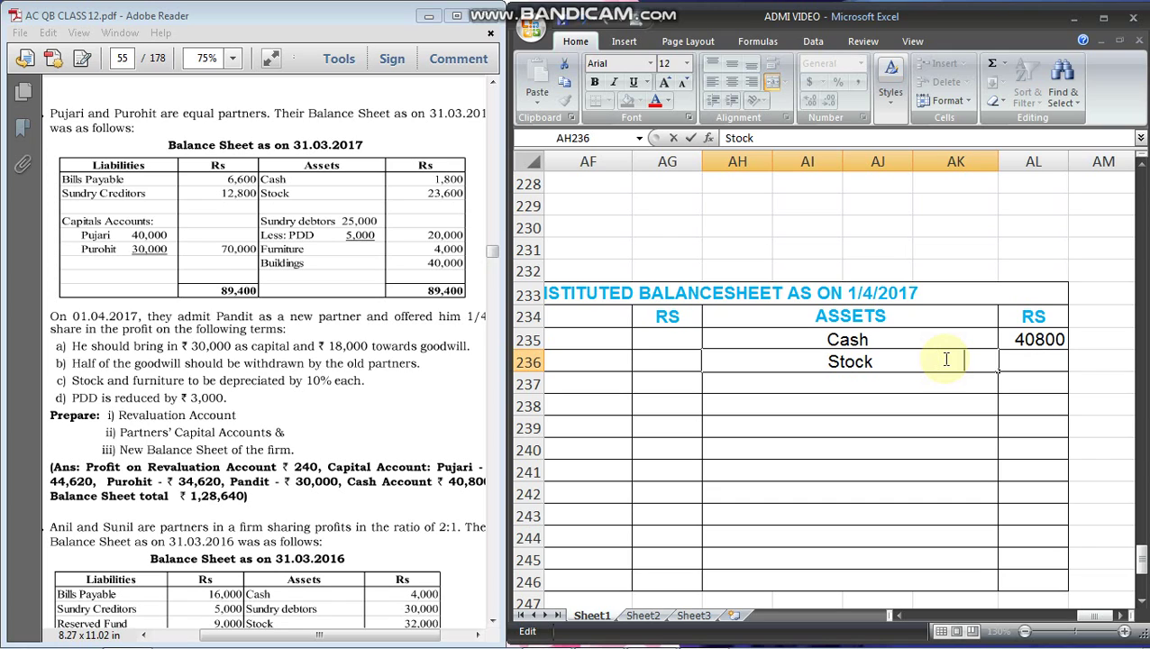
type("23600")
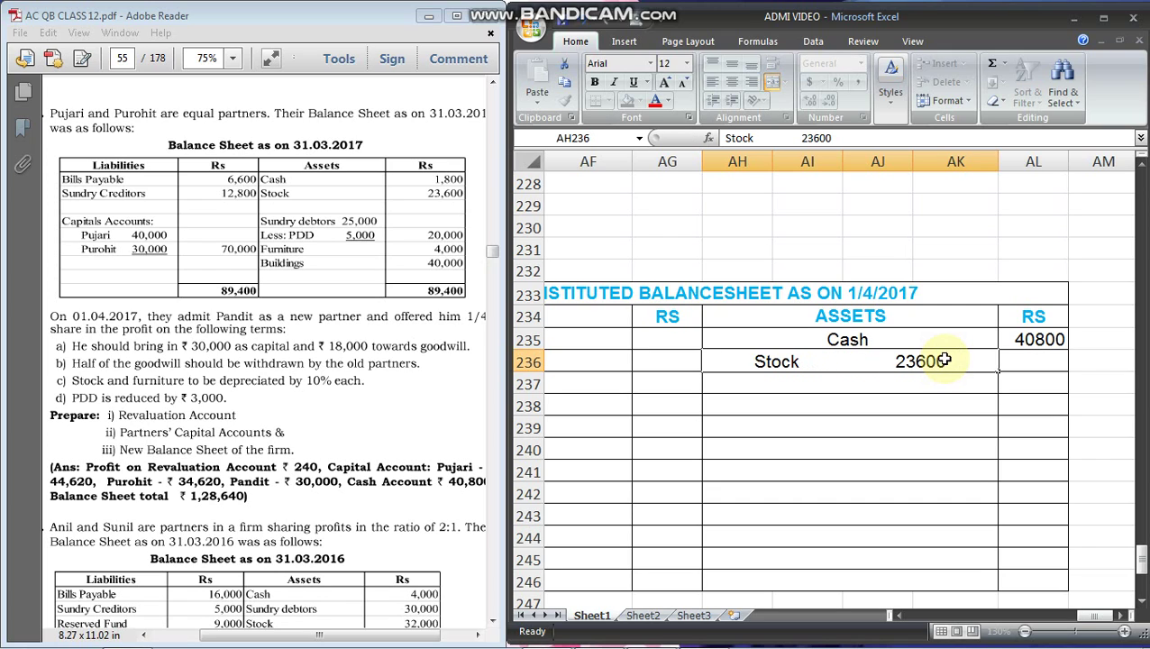
key("Return")
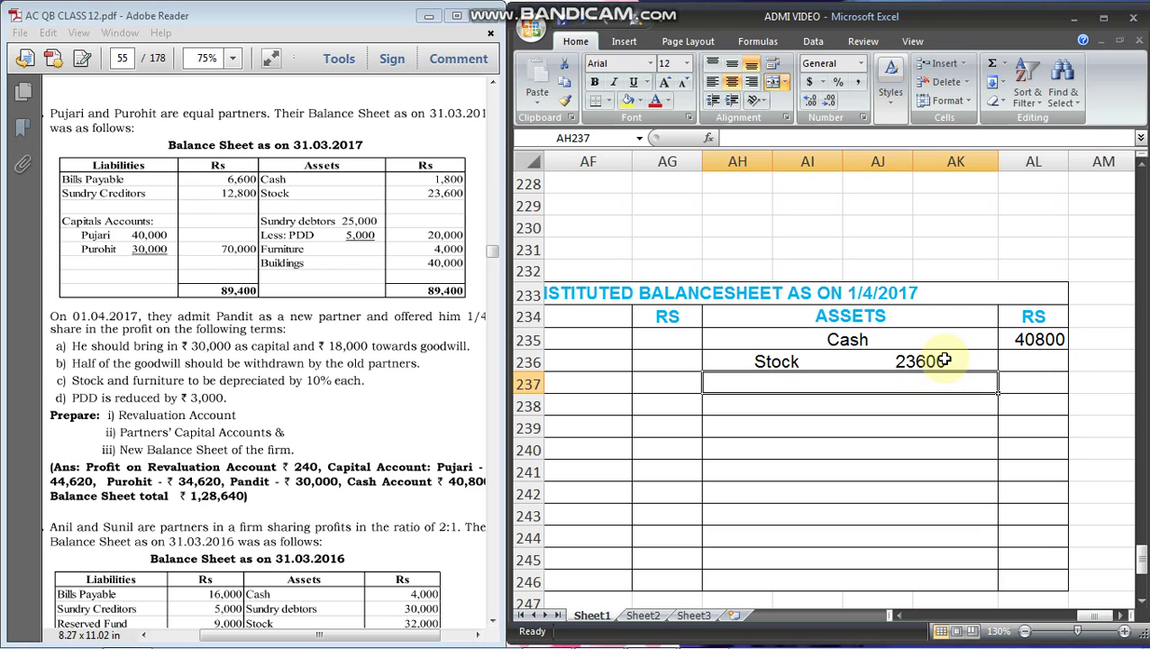
Enter "Less: Decrease 2360" in AH237 and adjust the spacing in the Stock entry above to align the amounts
type("Less: Decreaa")
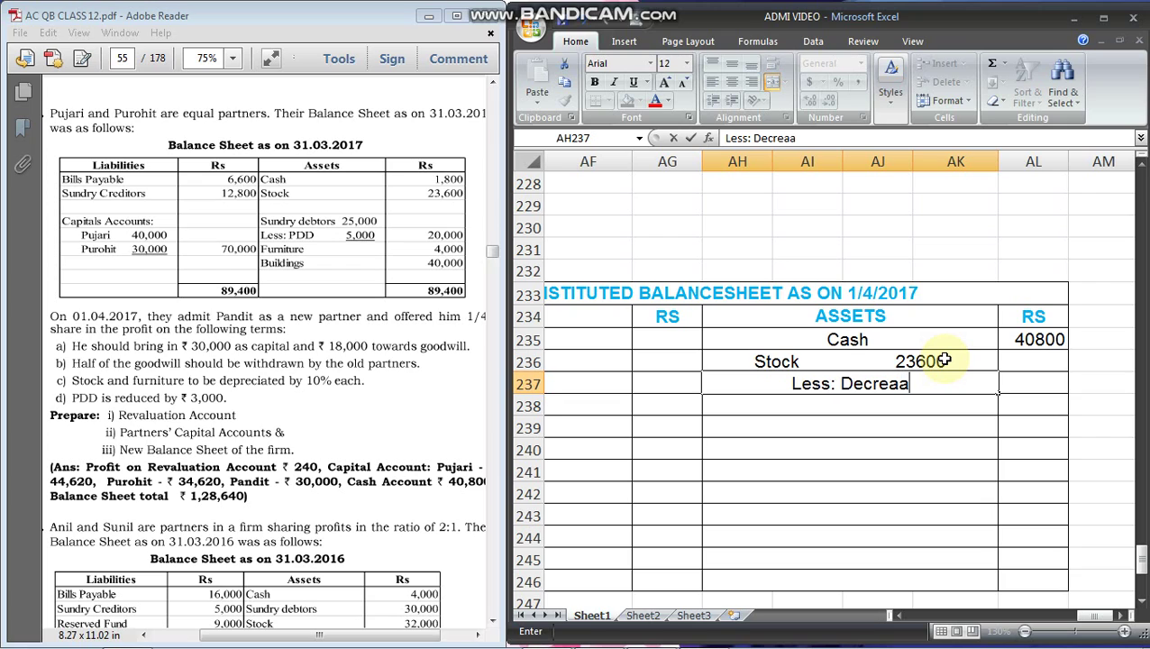
key("BackSpace")
type("se")
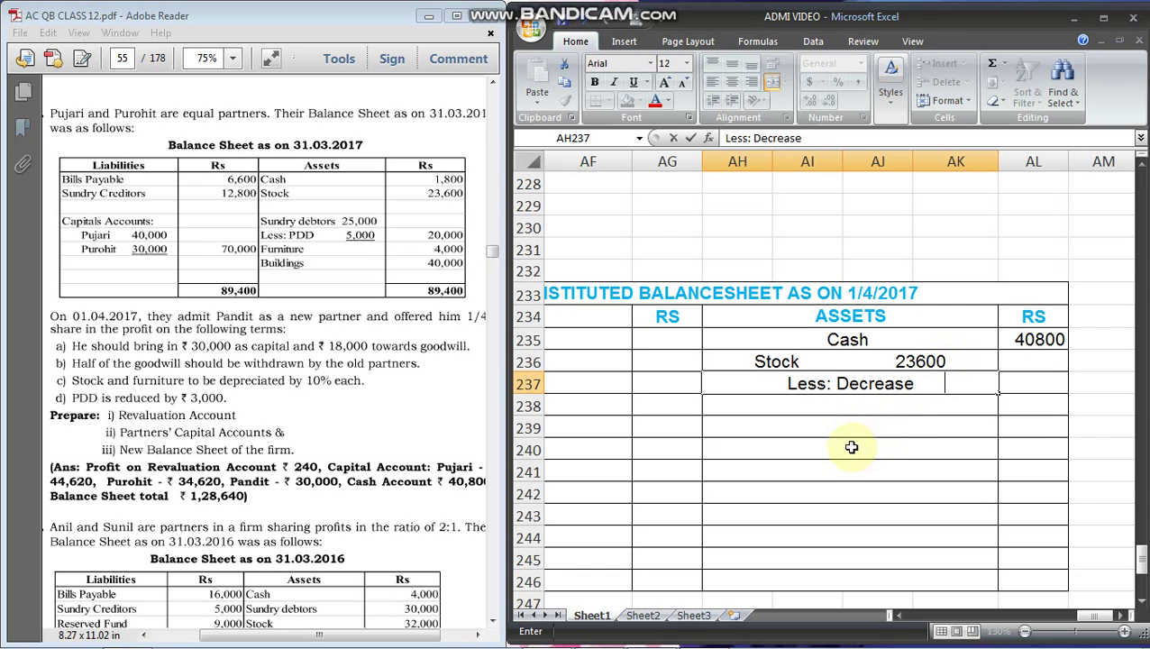
type("2360")
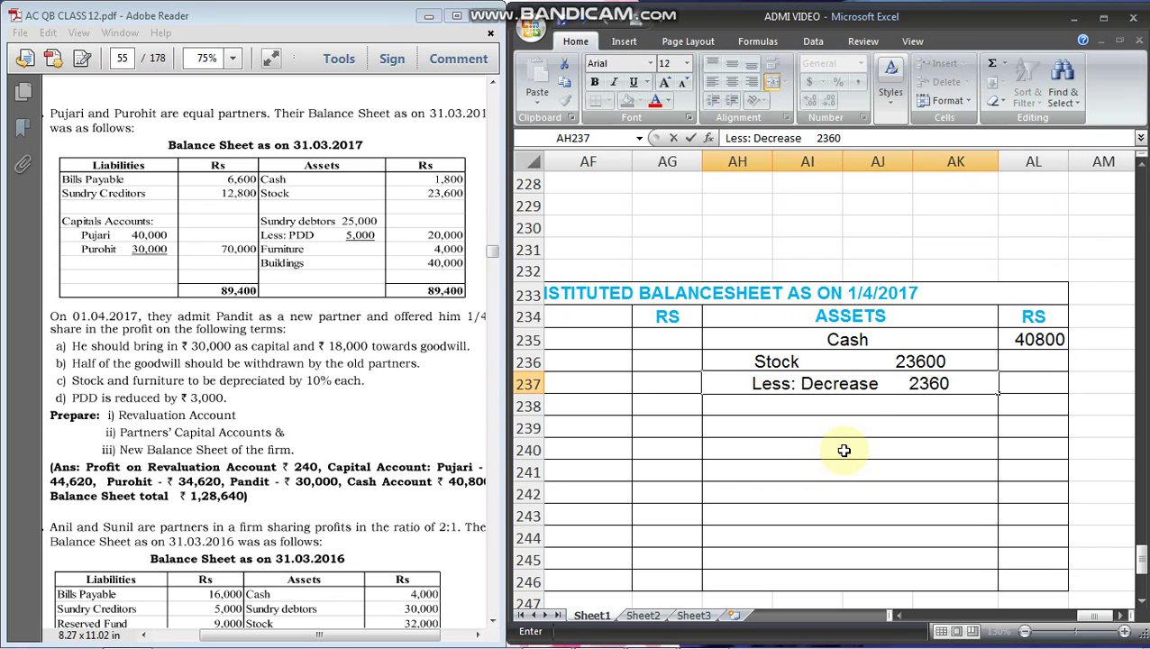
left_click(891, 362)
double_click(891, 361)
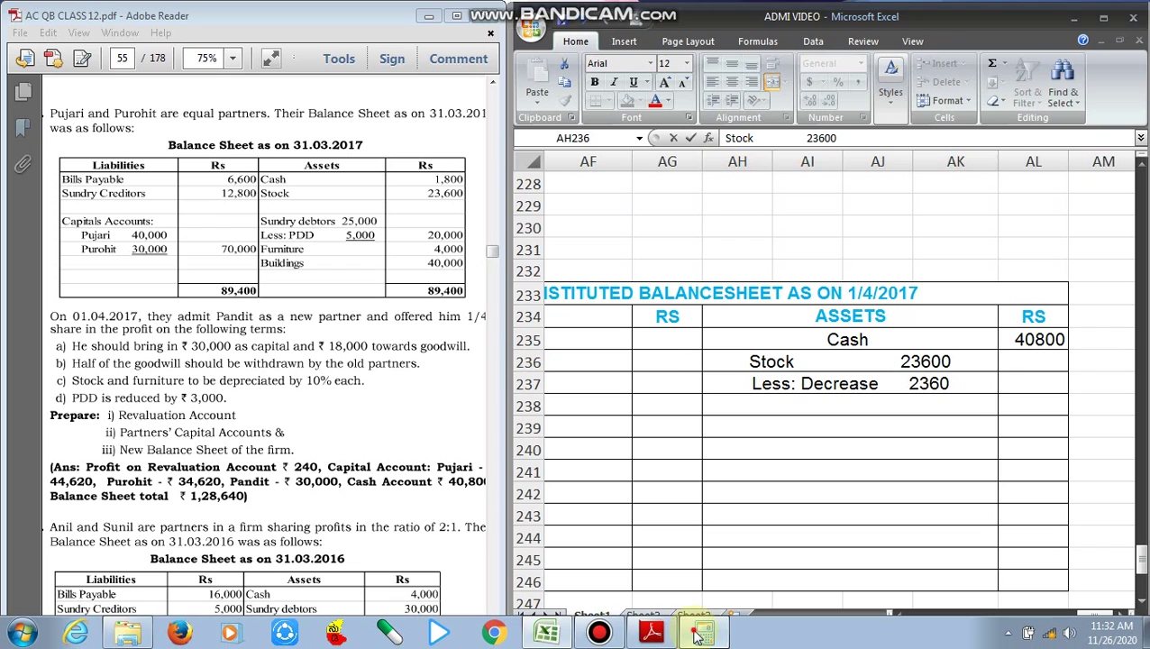
Switch to the Calculator and compute the reduced stock value as 23600 minus 2360
left_click(704, 631)
left_click(199, 197)
type("23600")
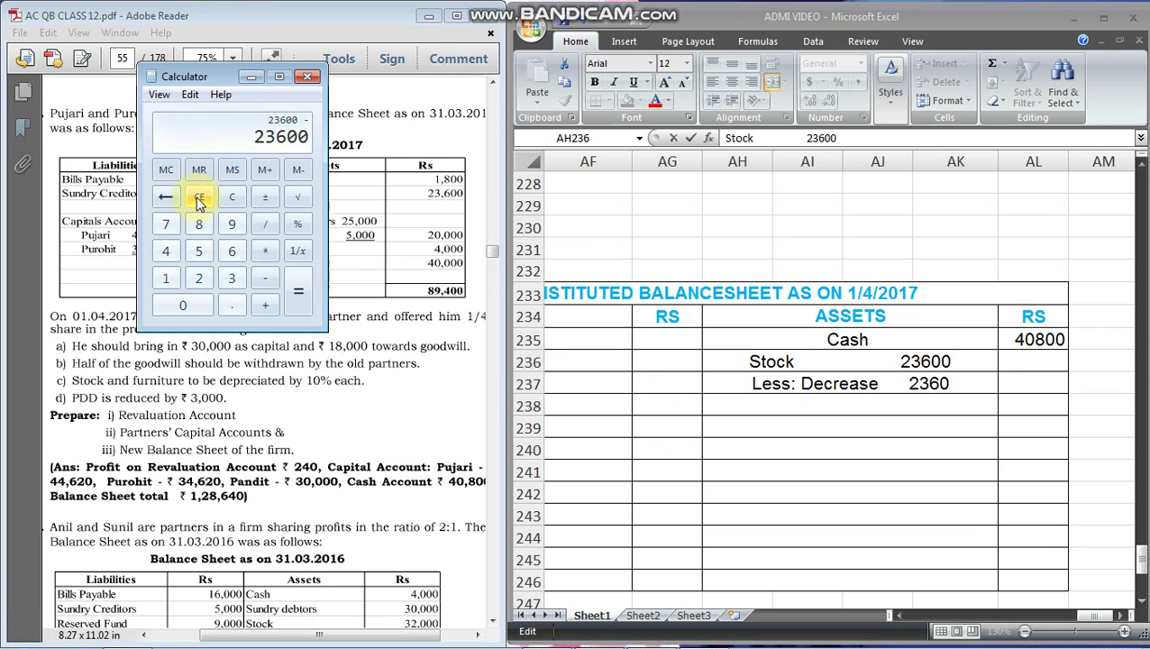
type("2360")
key("Return")
left_click(1023, 381)
type("21240")
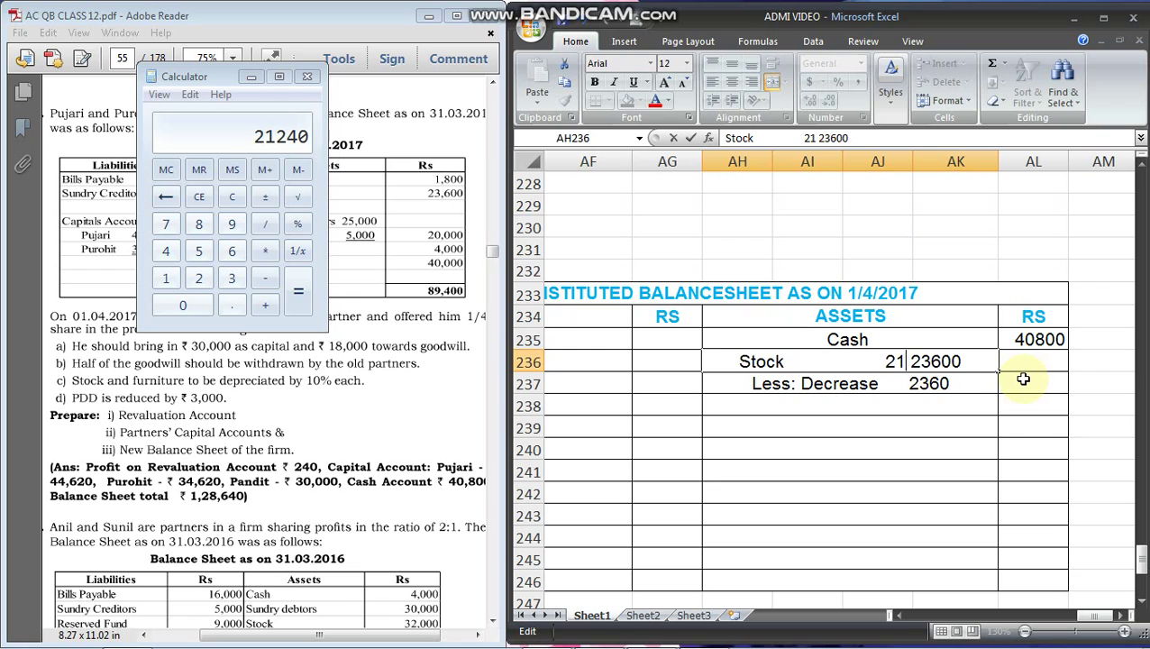
key("BackSpace")
key("BackSpace")
key("BackSpace")
key("BackSpace")
key("BackSpace")
Enter the net stock value 21240 in AL237, beside the "Less: Decrease" line
left_click(1023, 379)
type("214")
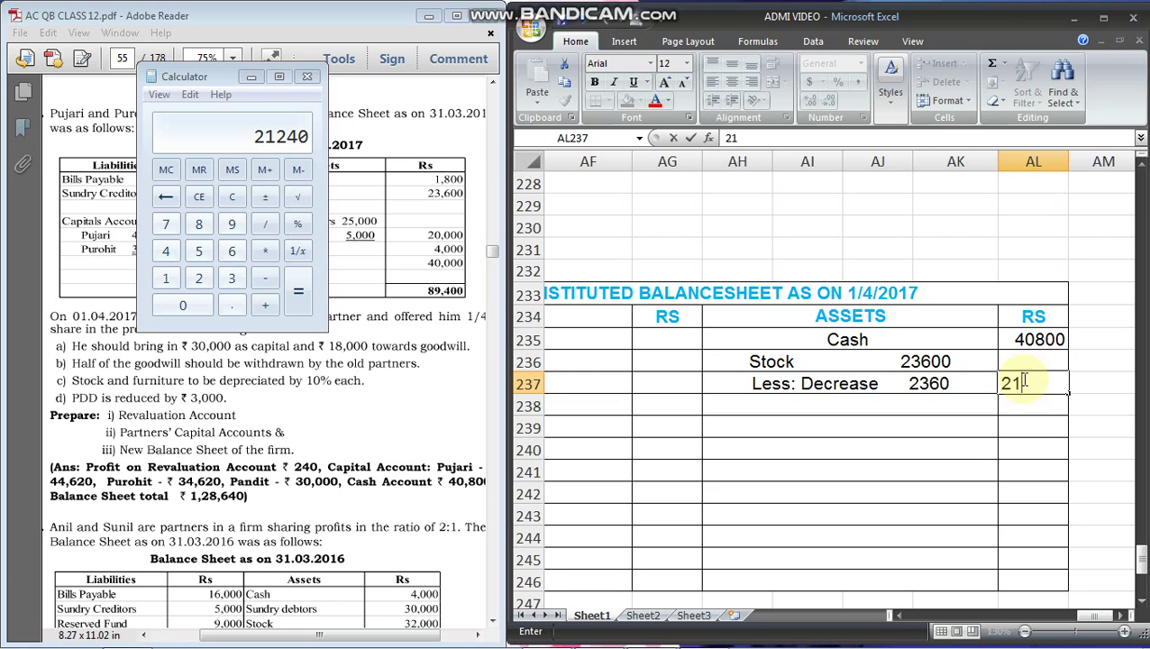
key("Return")
Move the calculator clear of the problem's asset figures and enter "Sundry Debtors" with the amount 25000 in AH238
left_click(958, 410)
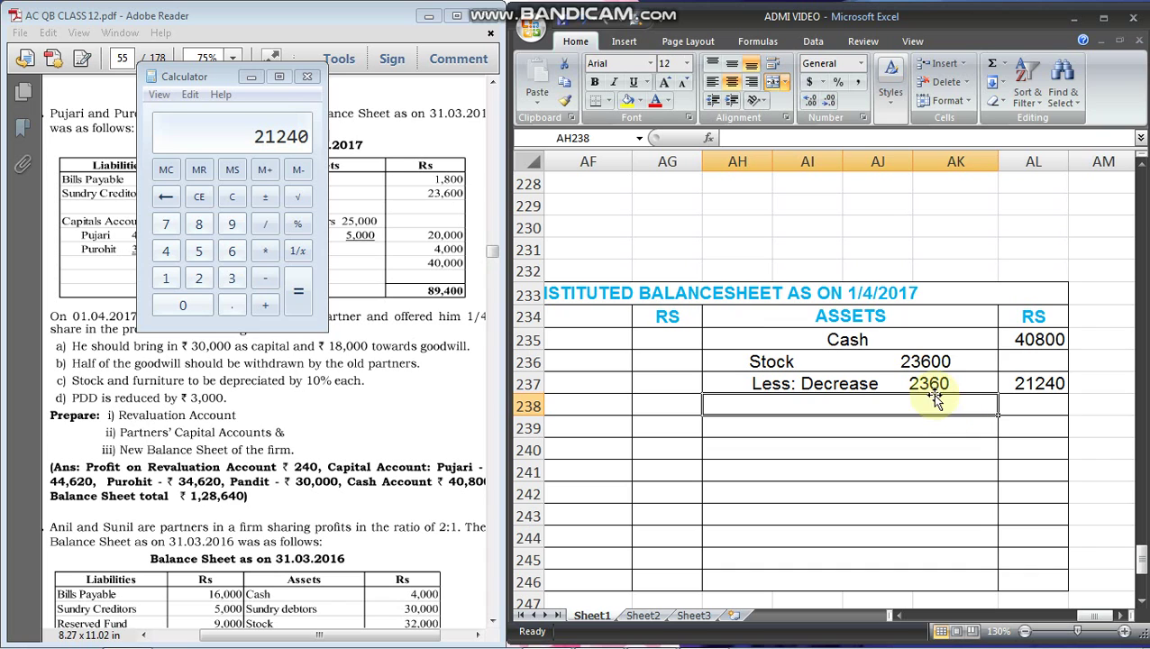
left_click_drag(185, 79, 96, 47)
left_click(839, 413)
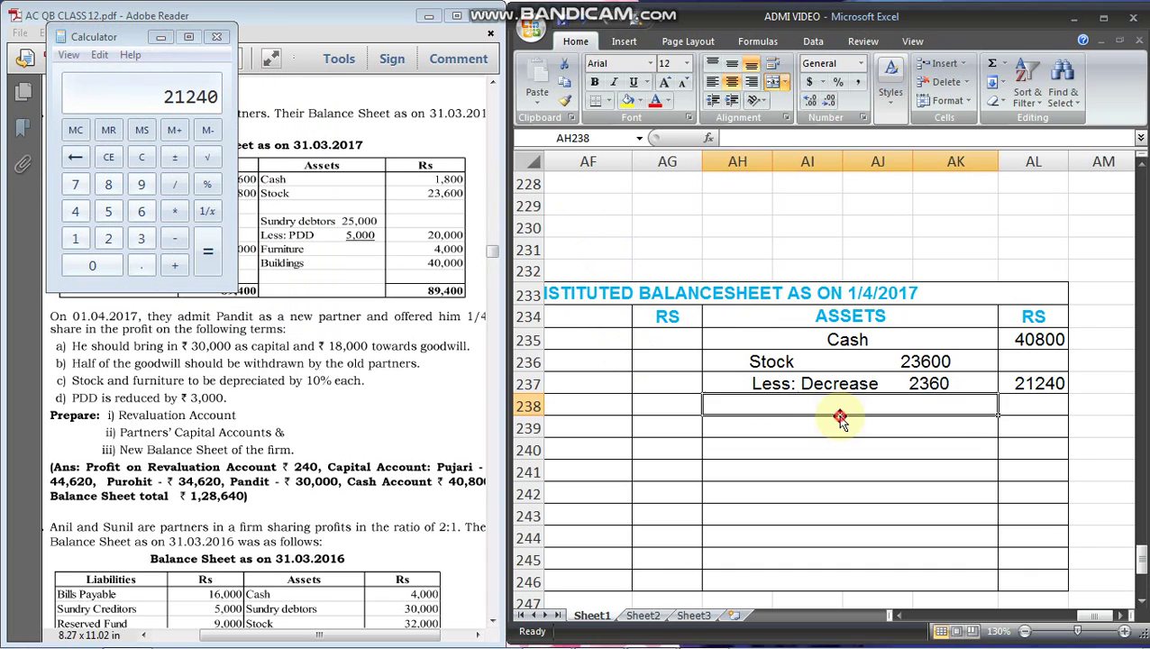
type("Sundry Debtors")
left_click(839, 415)
key("Tab")
left_click(957, 415)
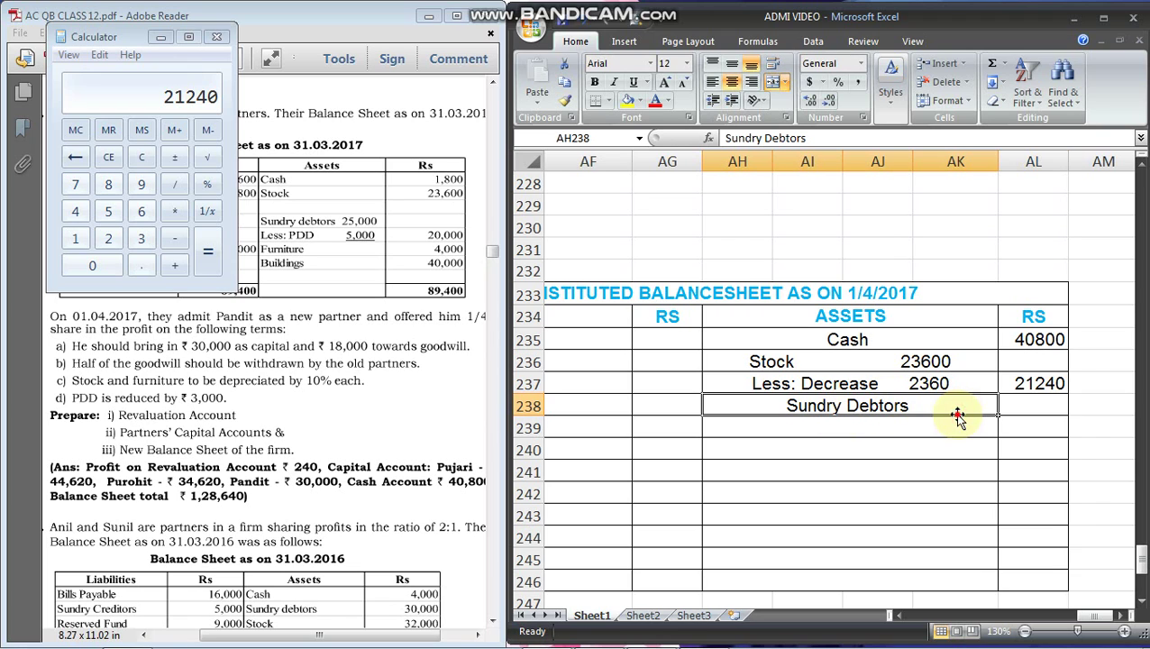
double_click(959, 407)
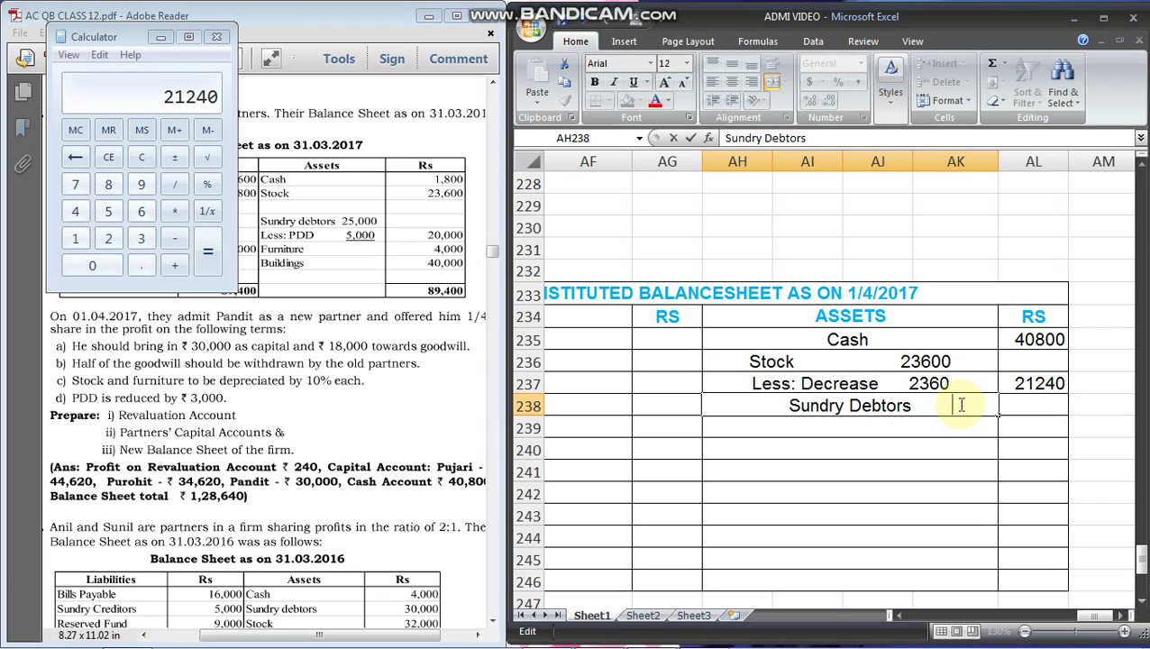
type("25000")
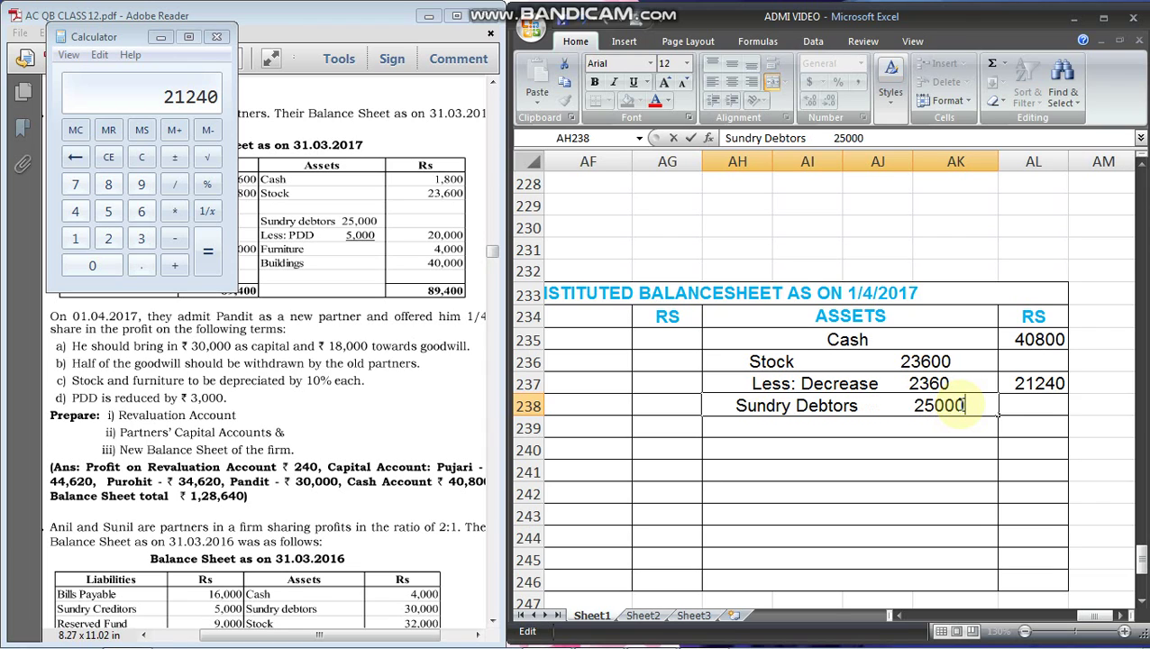
key("Return")
Enter "Less: PDD" with 3000 in AH239, spacing the amount so it aligns under the Sundry Debtors figure
type("Less")
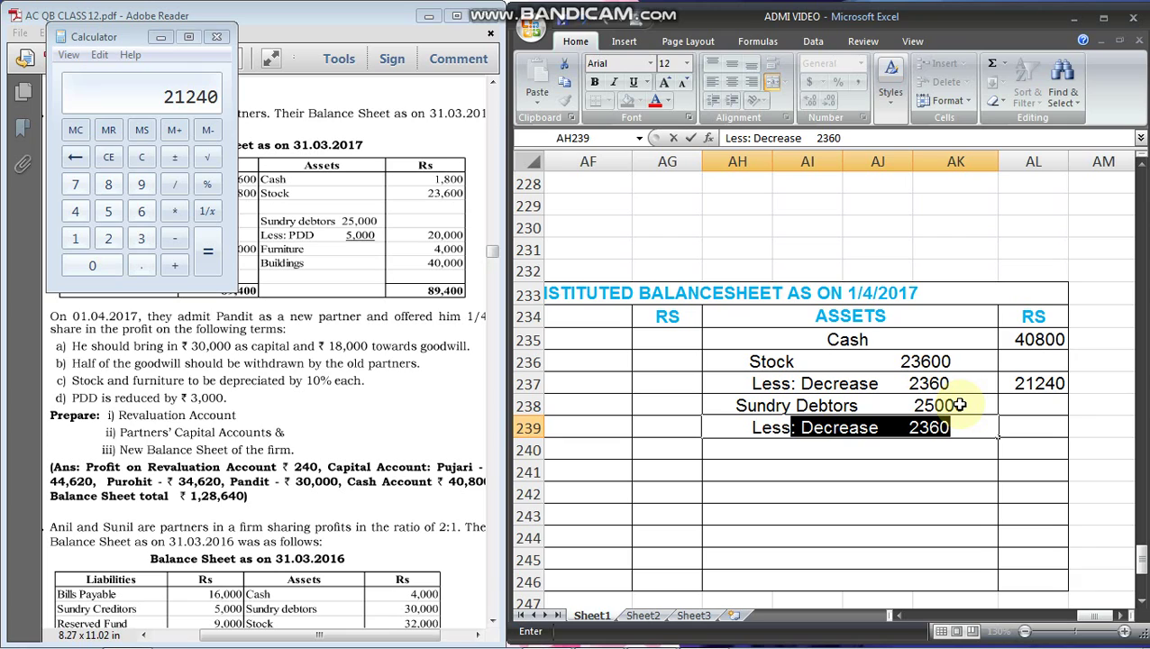
key("BackSpace")
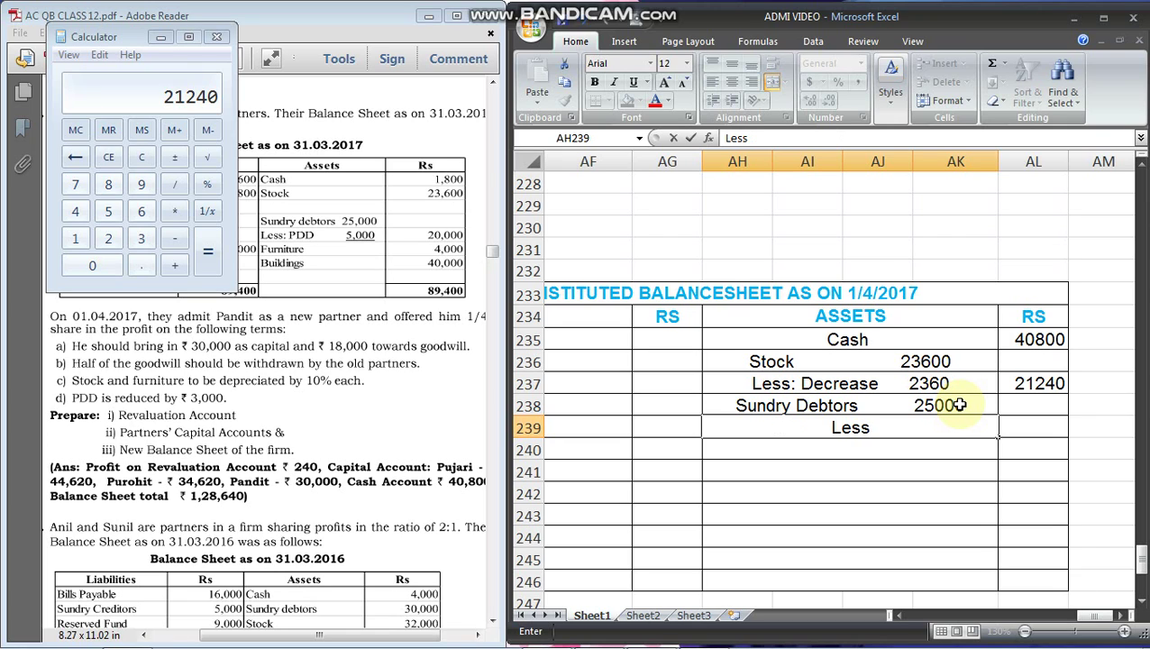
type(": PDD")
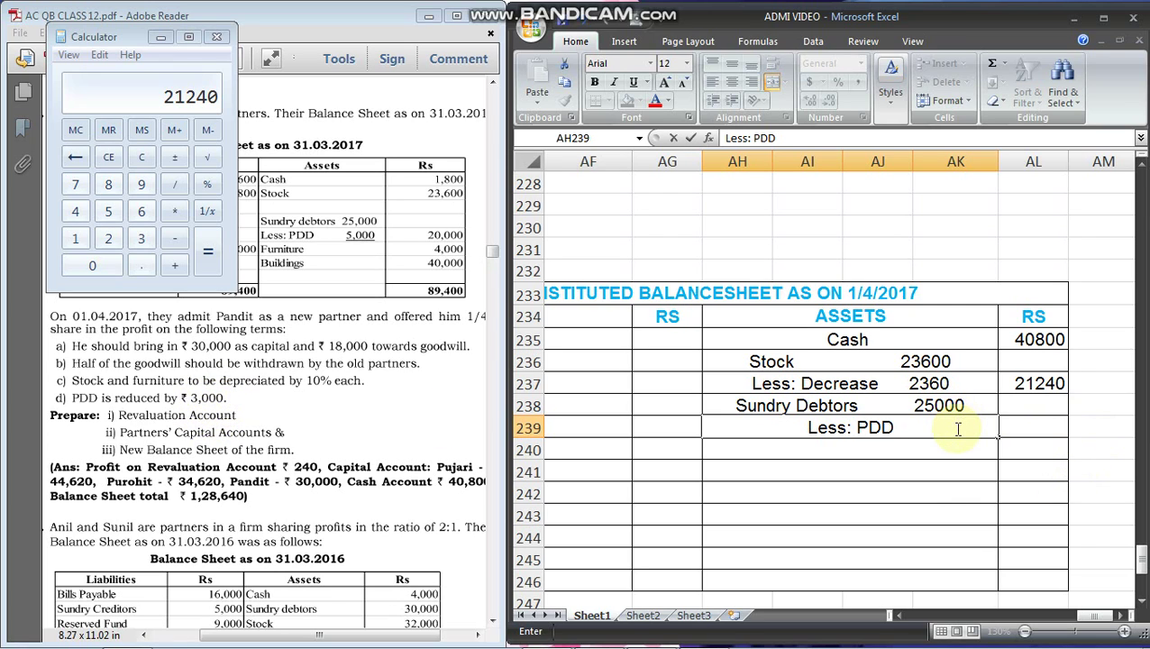
type("3000")
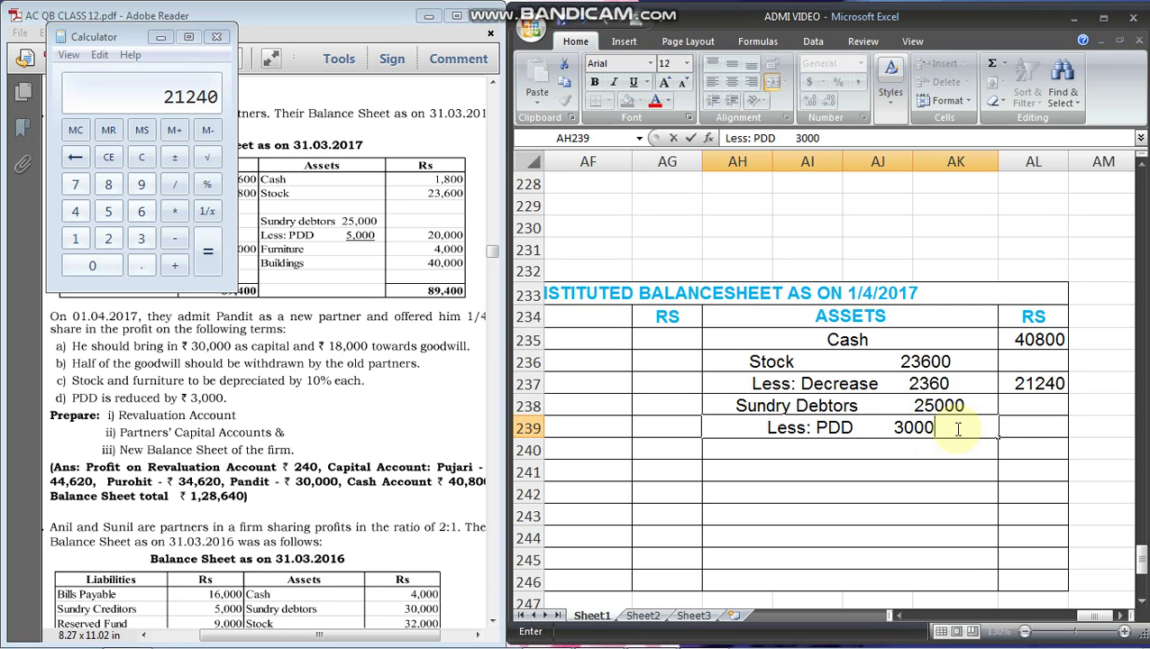
key("Left")
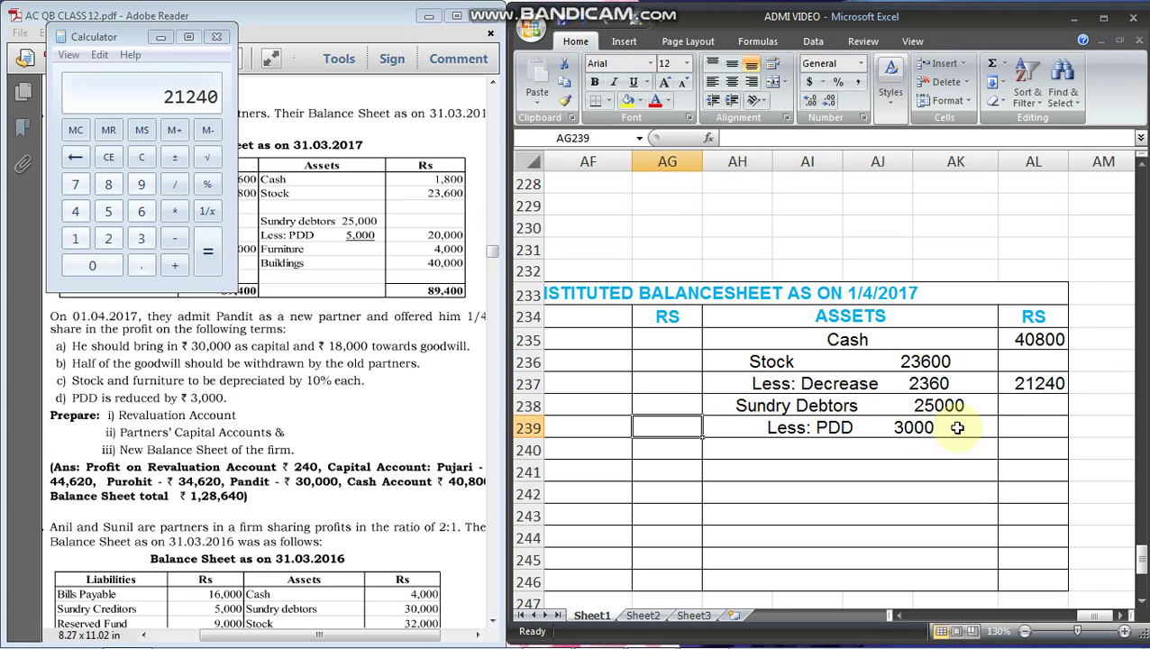
double_click(895, 427)
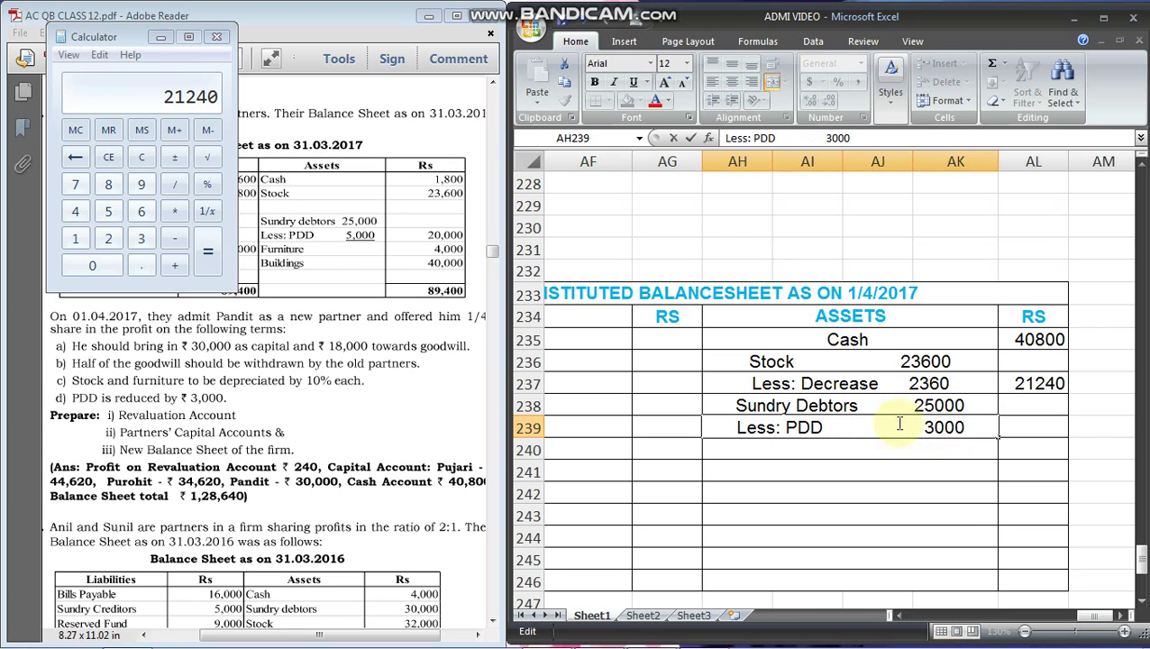
Add spacing before the amounts in the Stock and "Less: Decrease" entries to align them with the debtors figures below
left_click(902, 362)
double_click(902, 362)
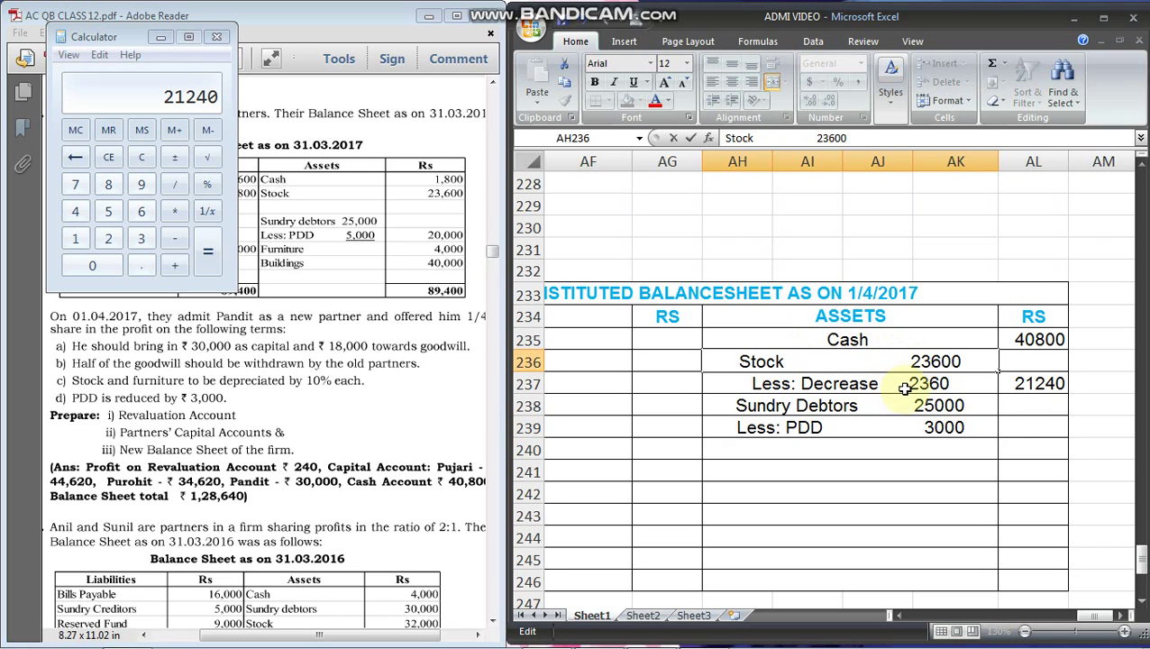
double_click(903, 388)
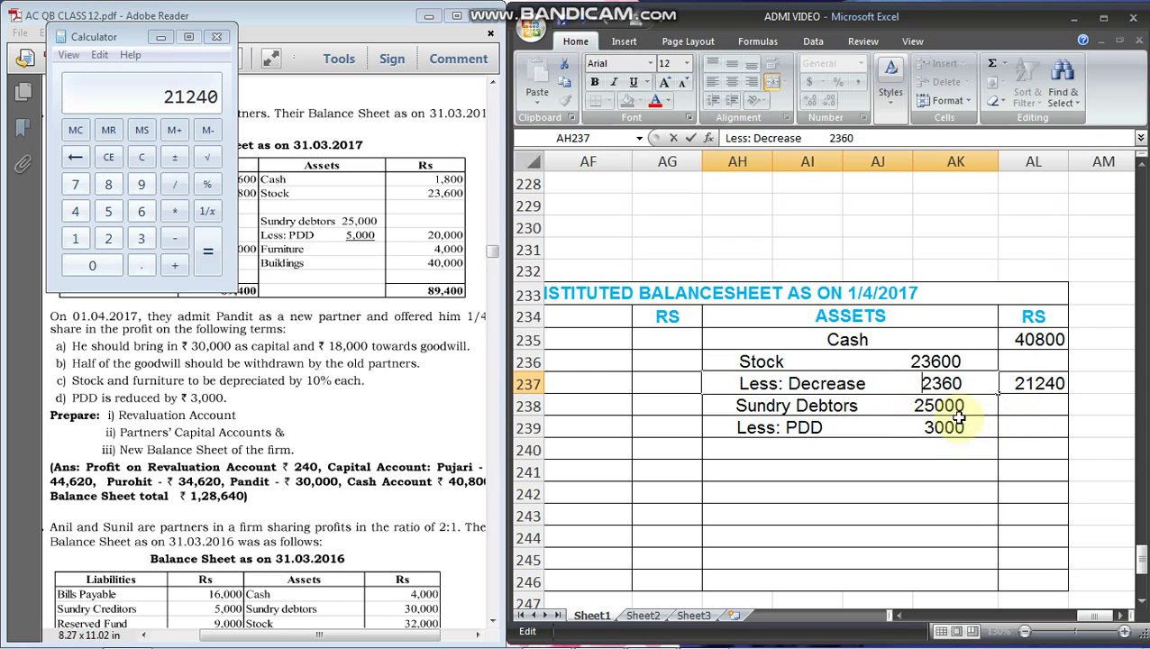
Enter the net debtors value 22000 in AL239, beside the "Less: PDD" line
left_click(1008, 430)
type("2")
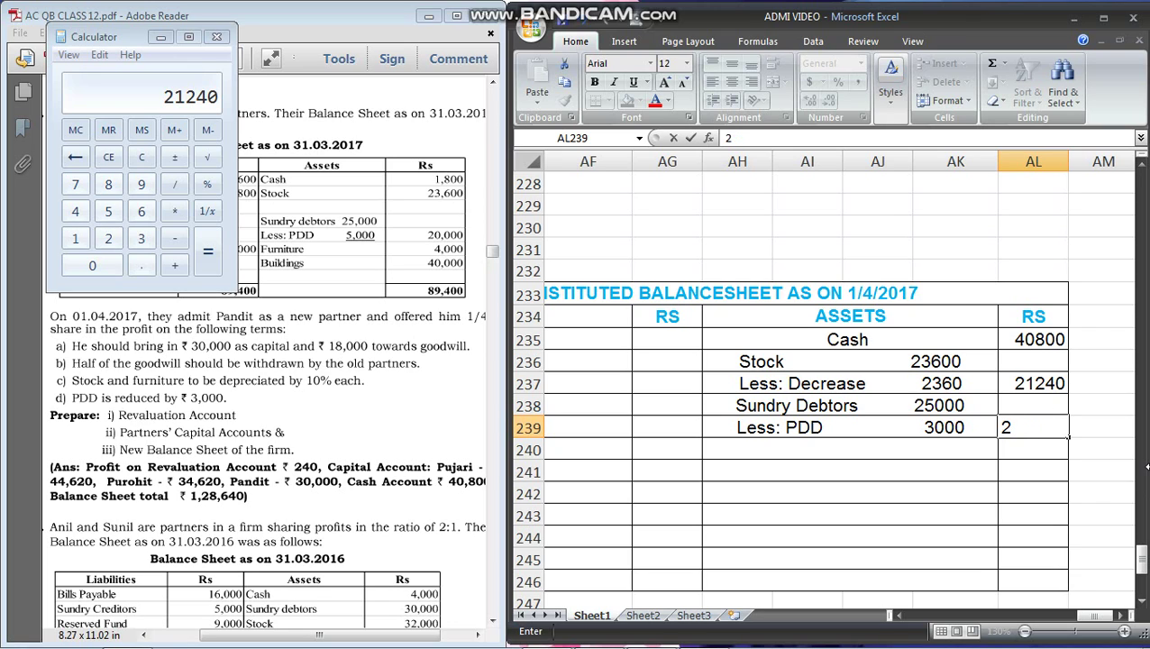
type("000000")
Enter "Furniture" with 4000 in AH240, adding spacing so the amount lines up with the figures above
left_click(850, 449)
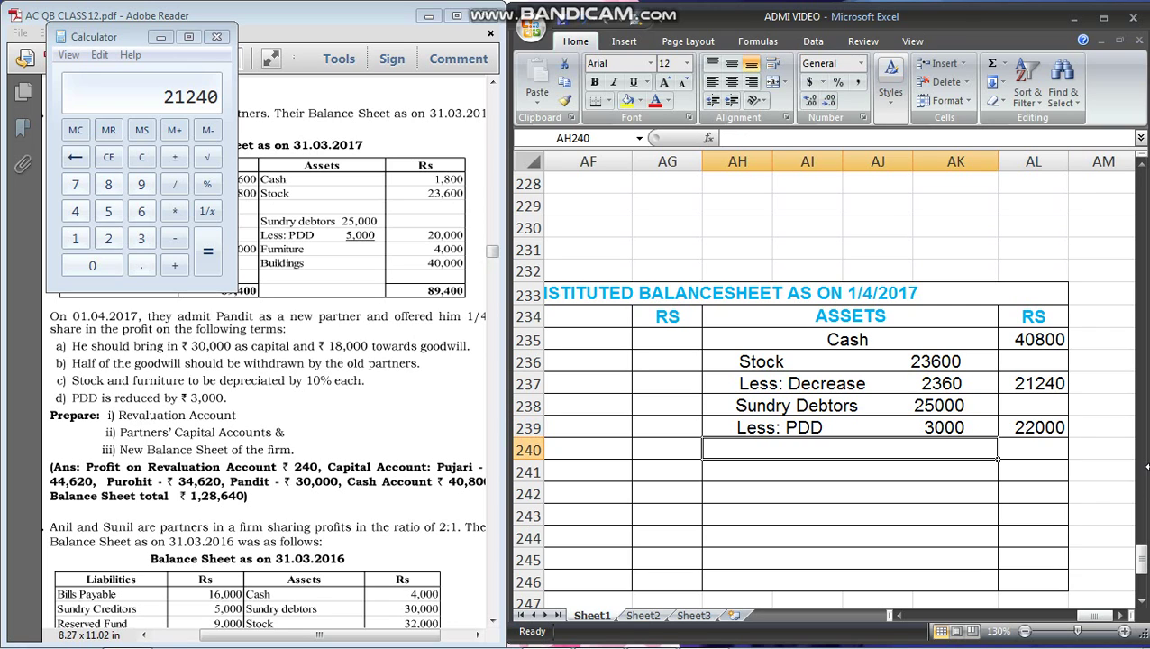
type("F")
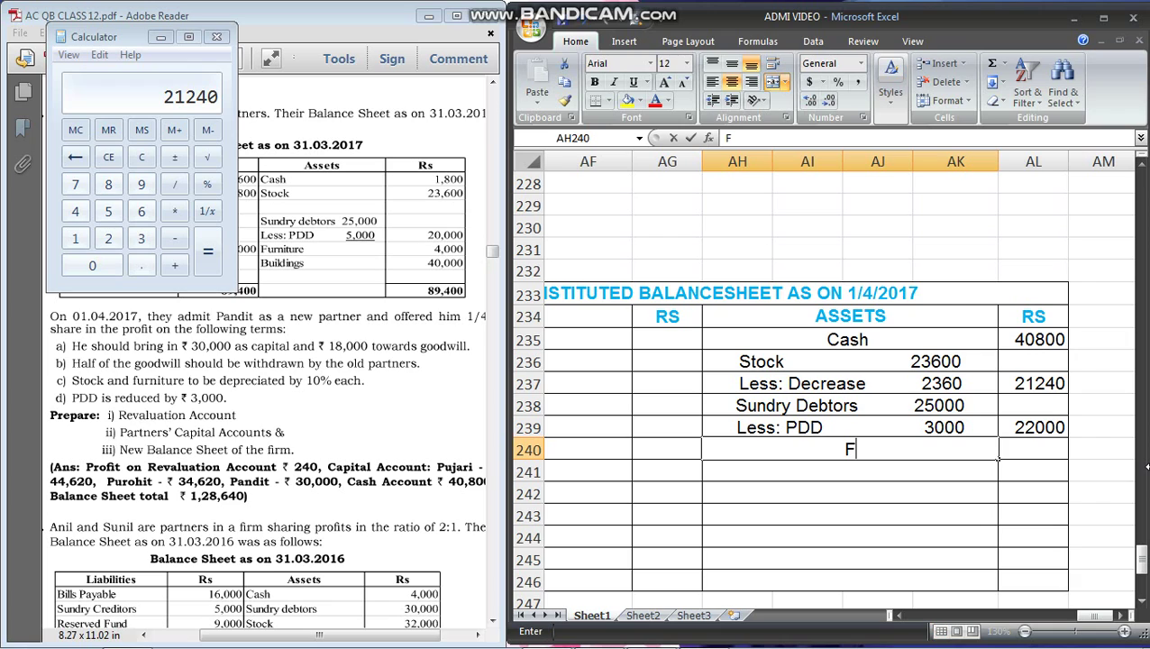
type("urni")
key("BackSpace")
key("BackSpace")
type("nitr")
key("BackSpace")
type("ur")
key("BackSpace")
key("BackSpace")
type("ure")
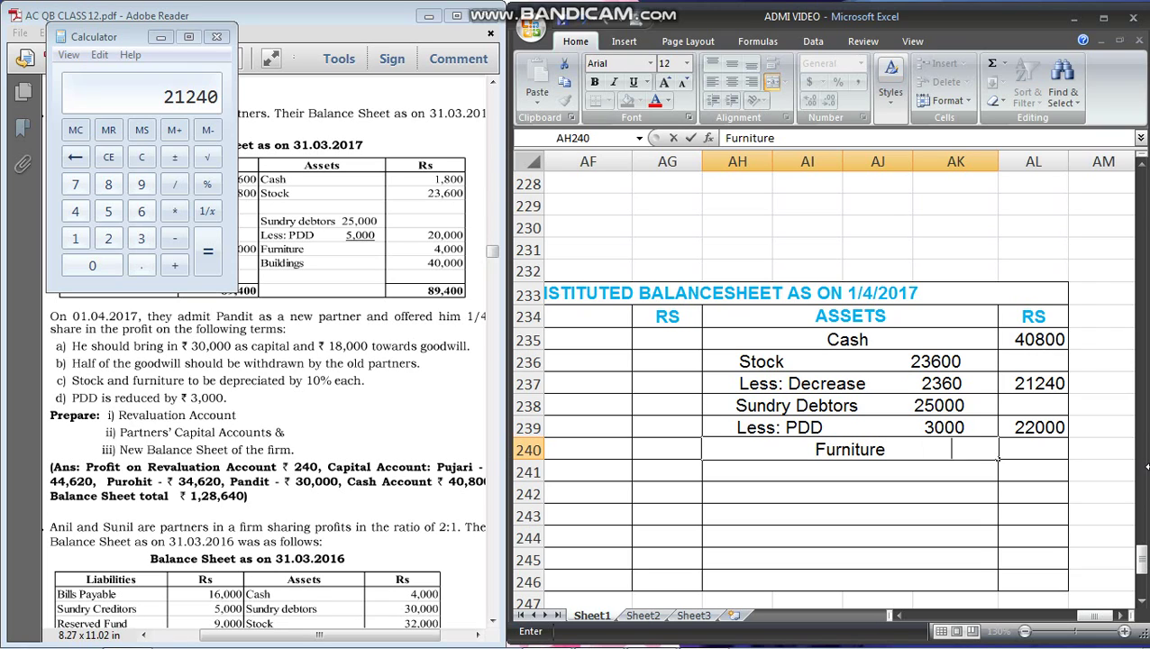
type("              4000")
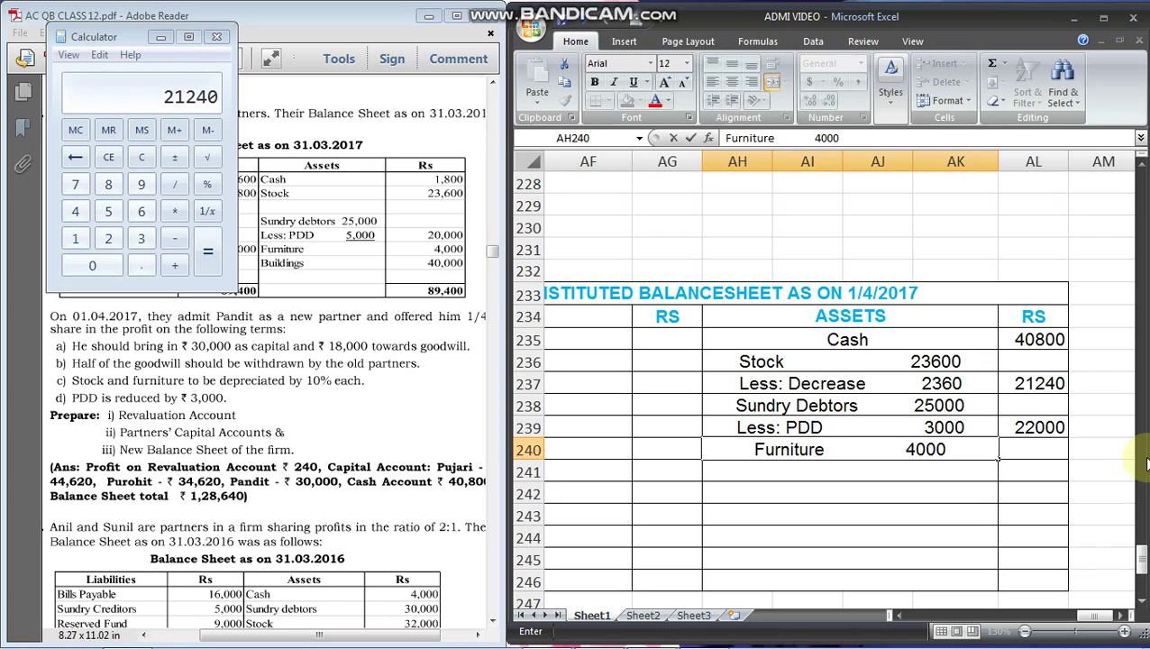
left_click(893, 449)
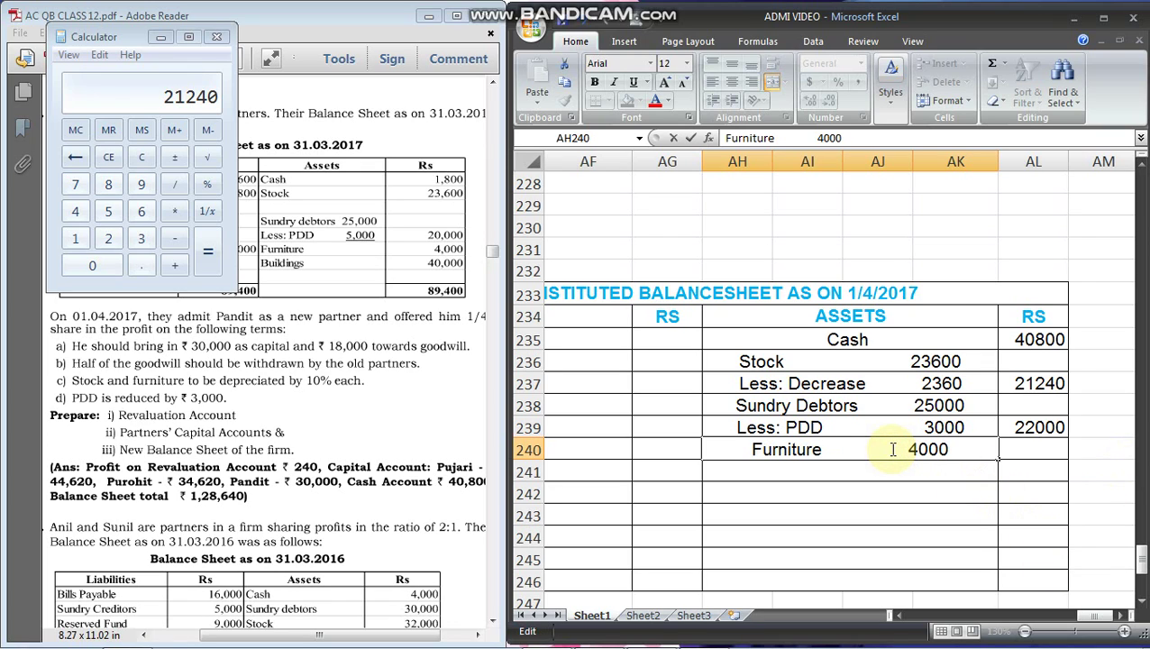
key("Return")
Enter "Less: Depreciation" with an aligned 400 in AH241, and the net furniture value 3600 in AL241
type("Less")
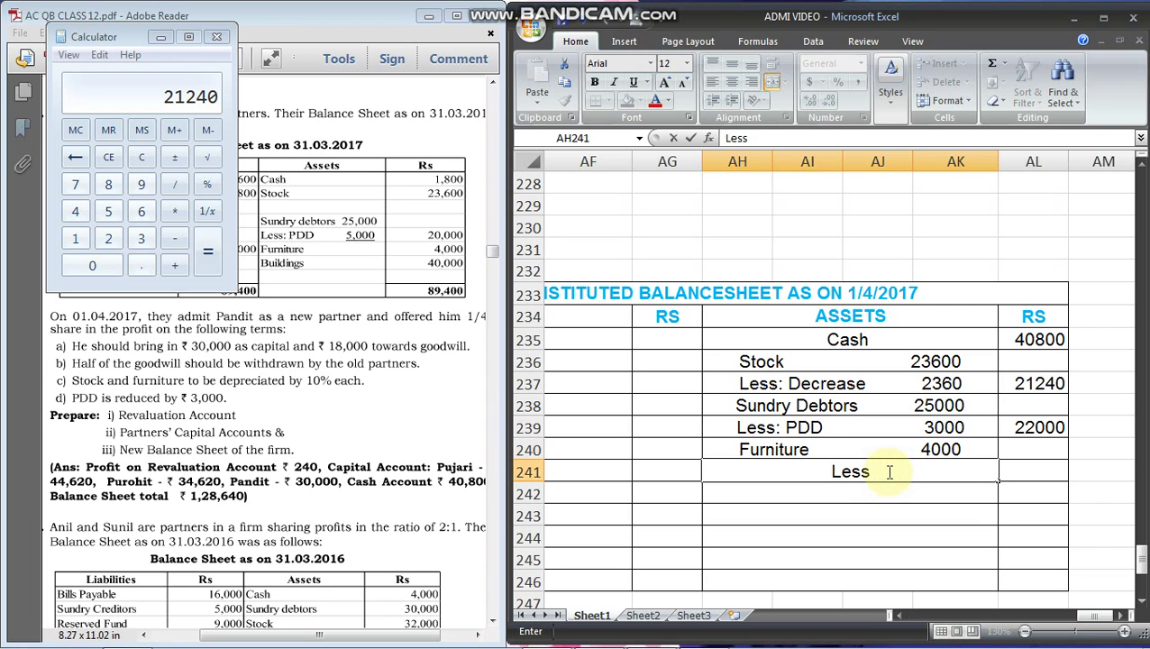
type(": Dep")
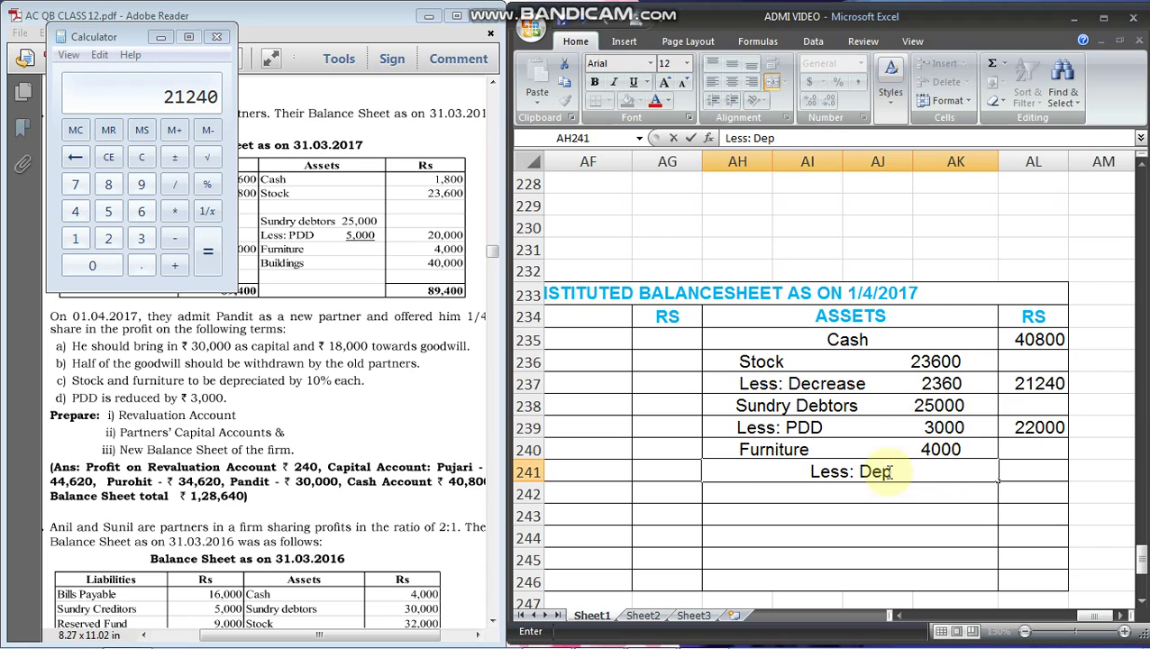
type("reci")
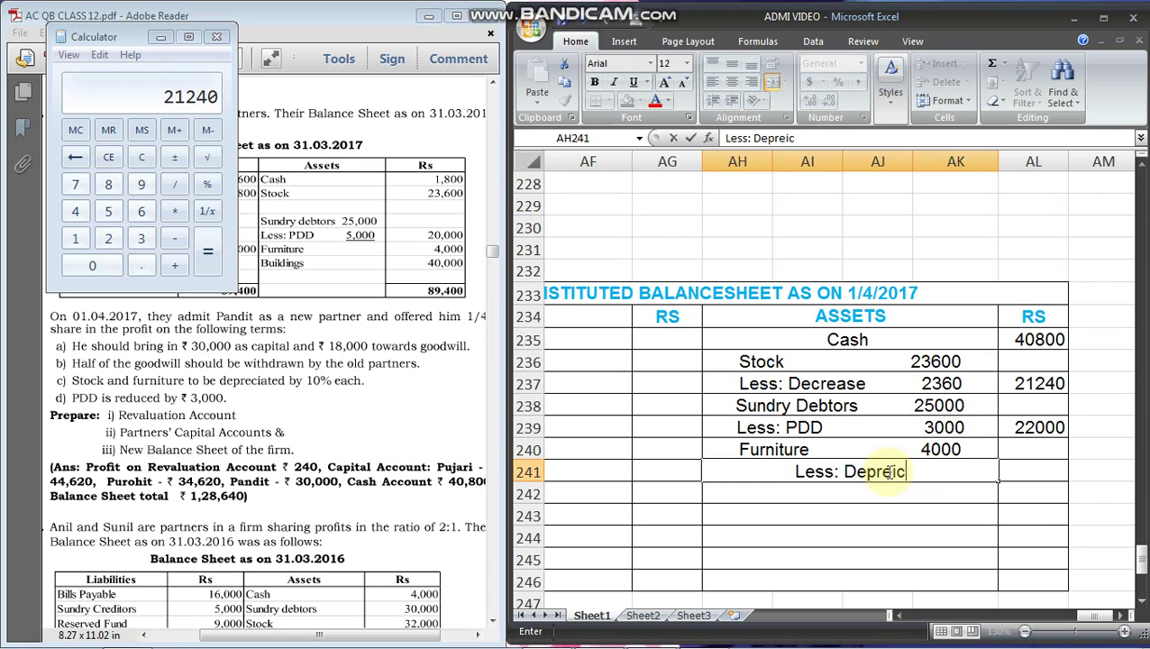
type("ation    ")
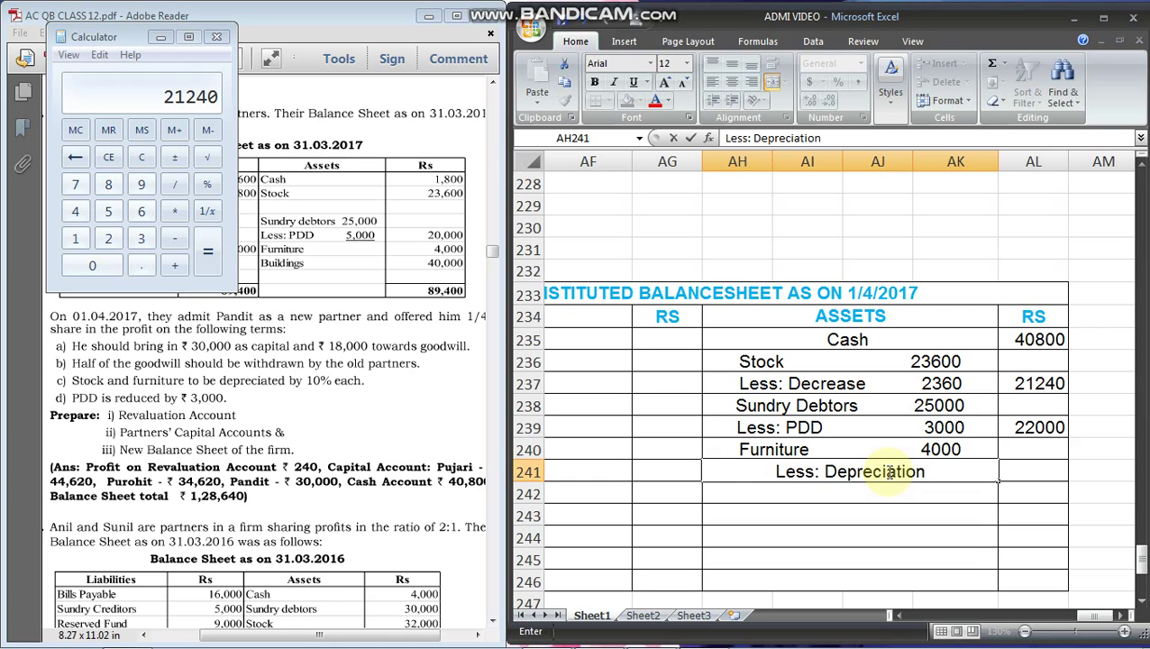
type("400")
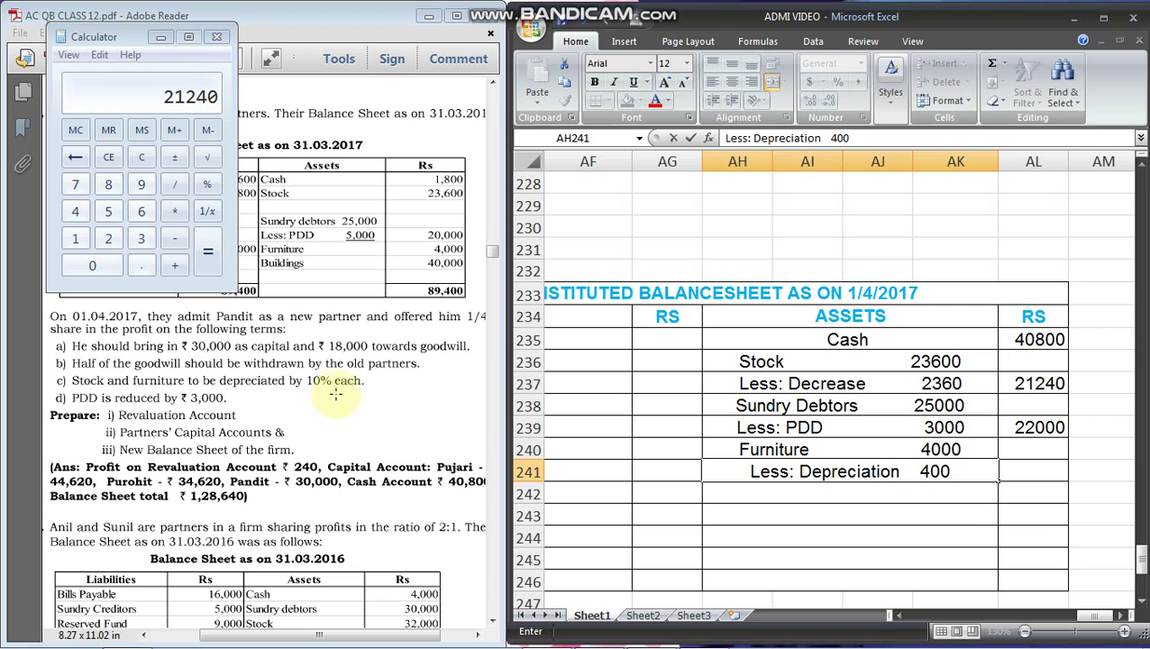
left_click(930, 469)
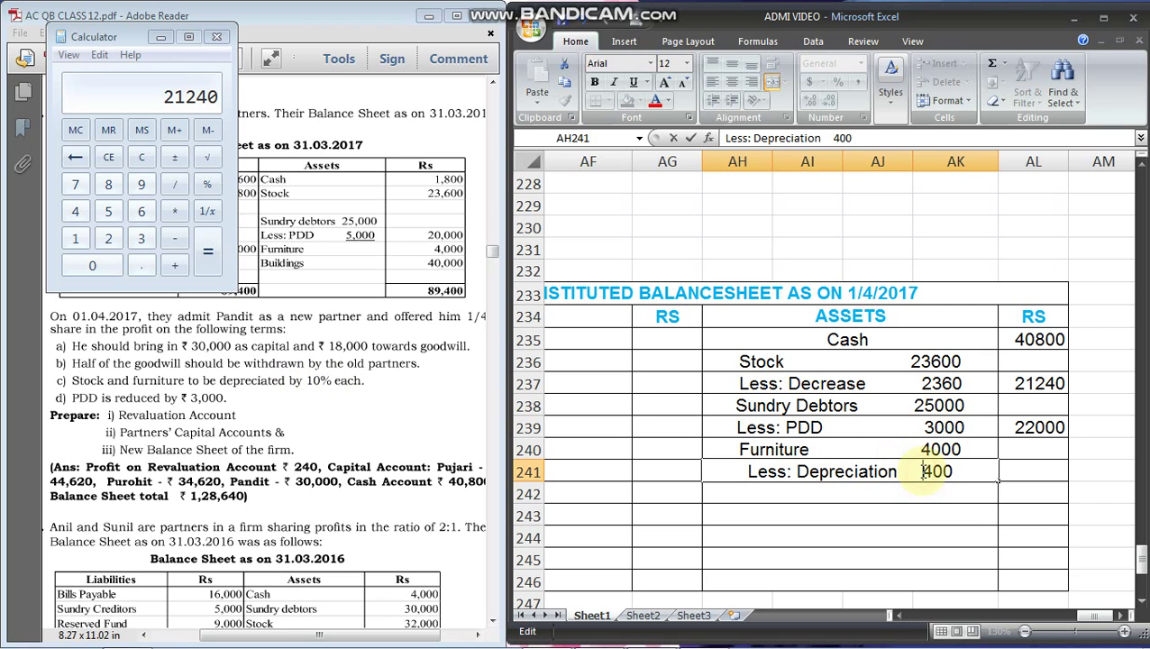
left_click(1061, 478)
type("3600")
key("Return")
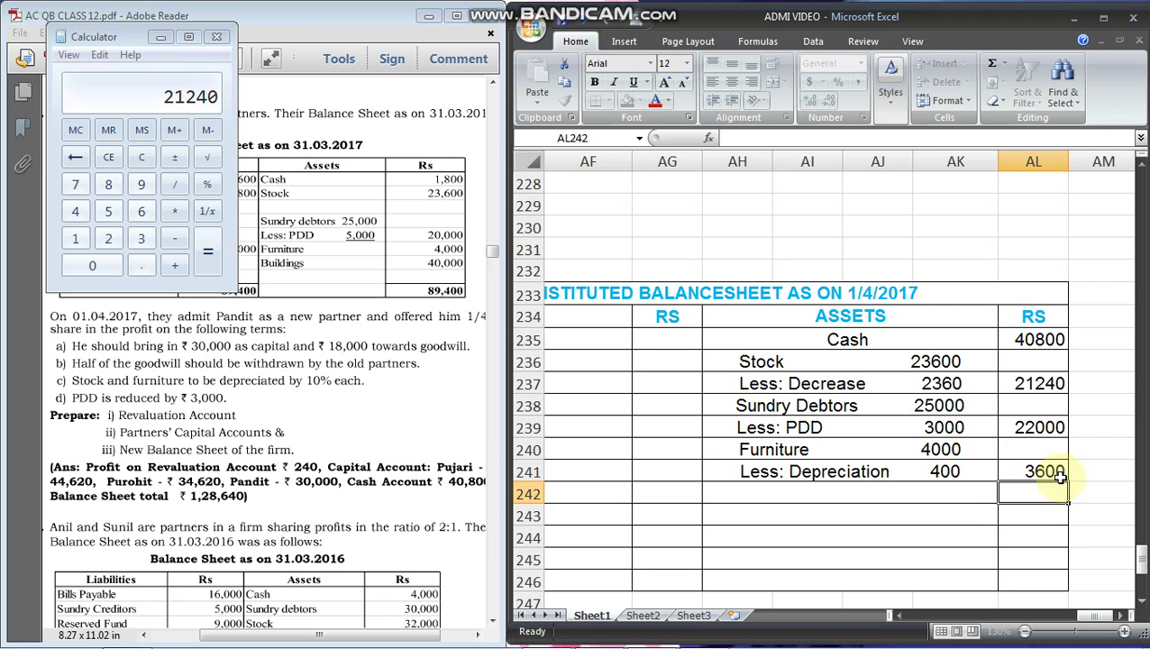
Enter "Building" together with the amount 40000 in AH242
key("Left")
type("B")
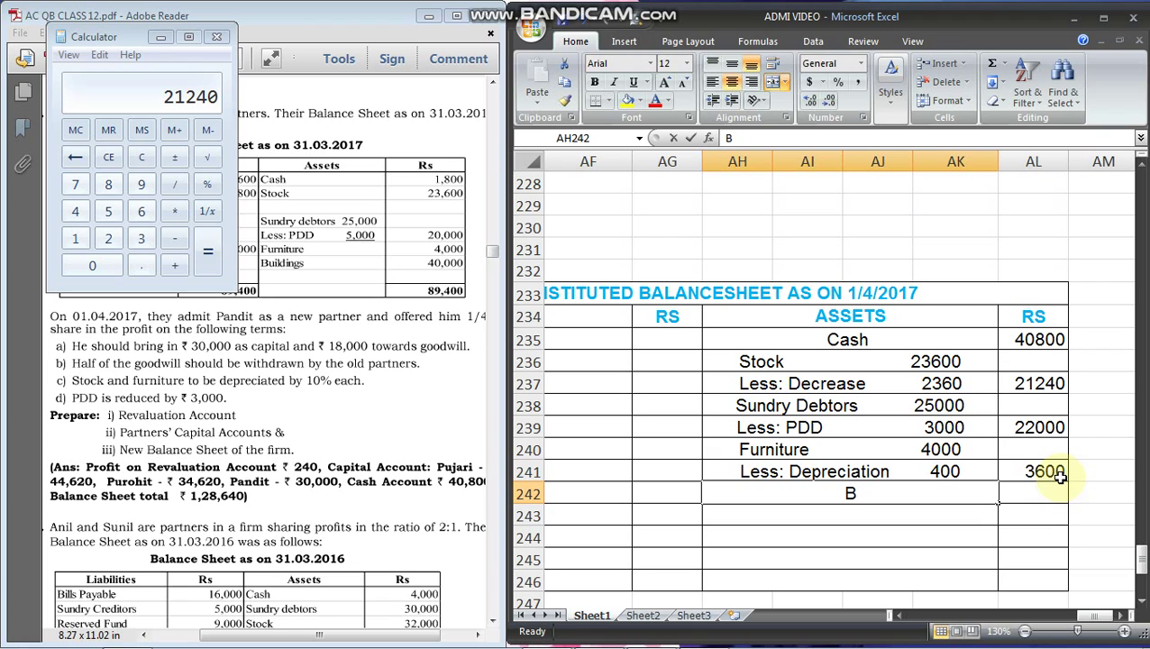
type("uilding")
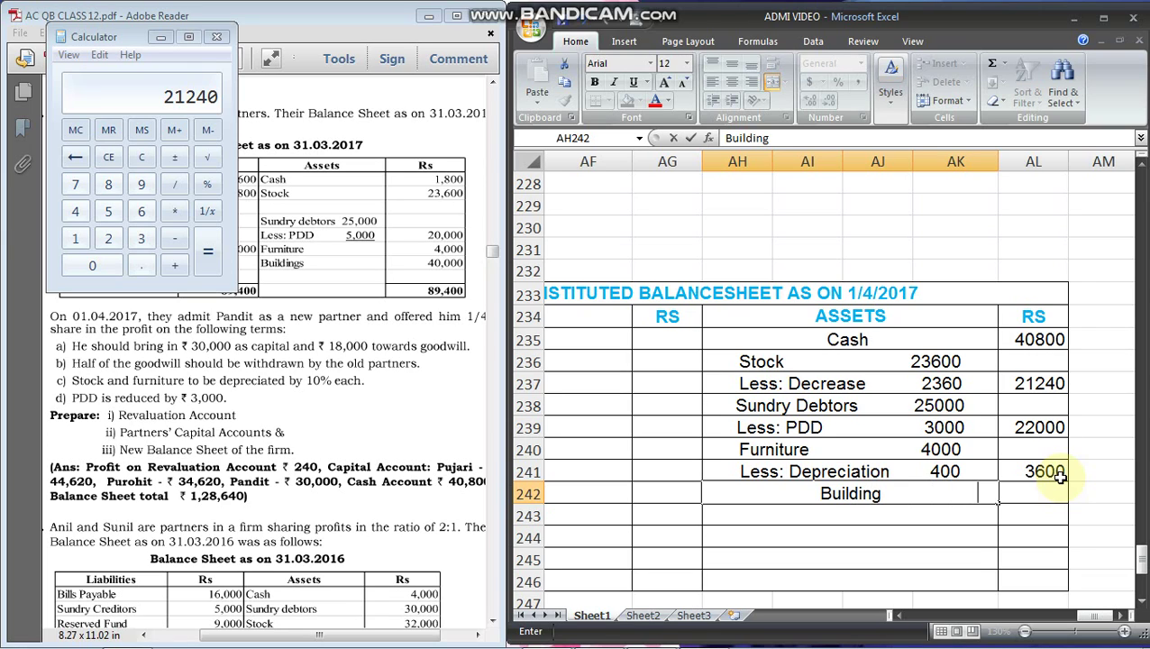
type("                    40000")
key("Return")
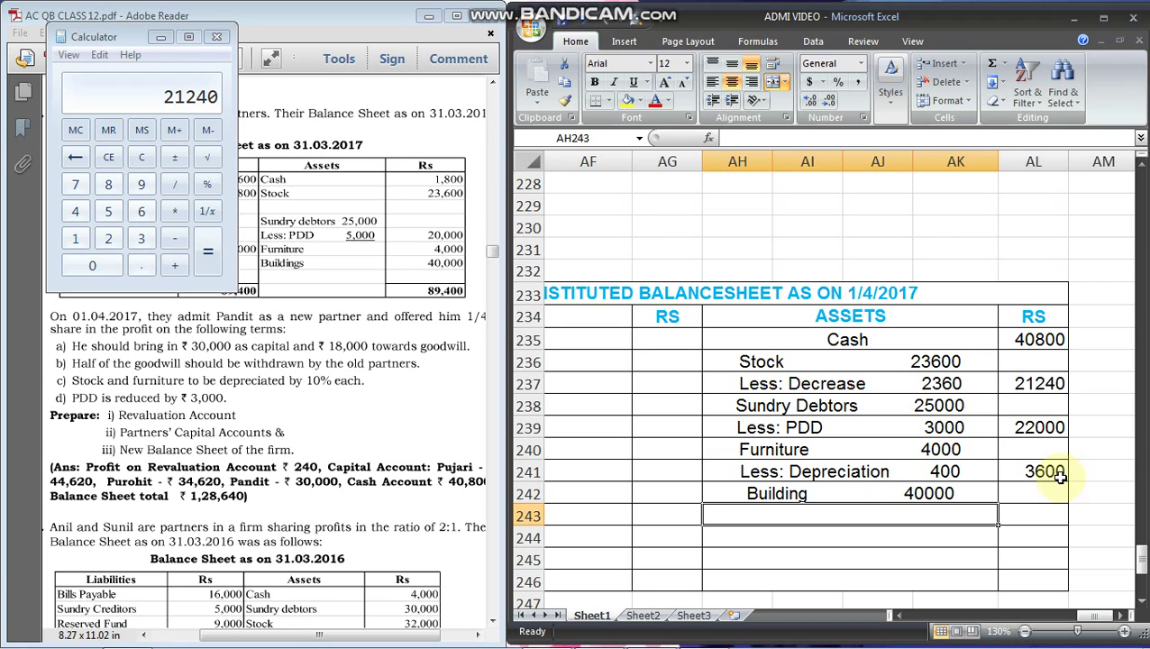
Make the AH242 entry read only "Building" and enter its amount 40000 in AL242
key("Up")
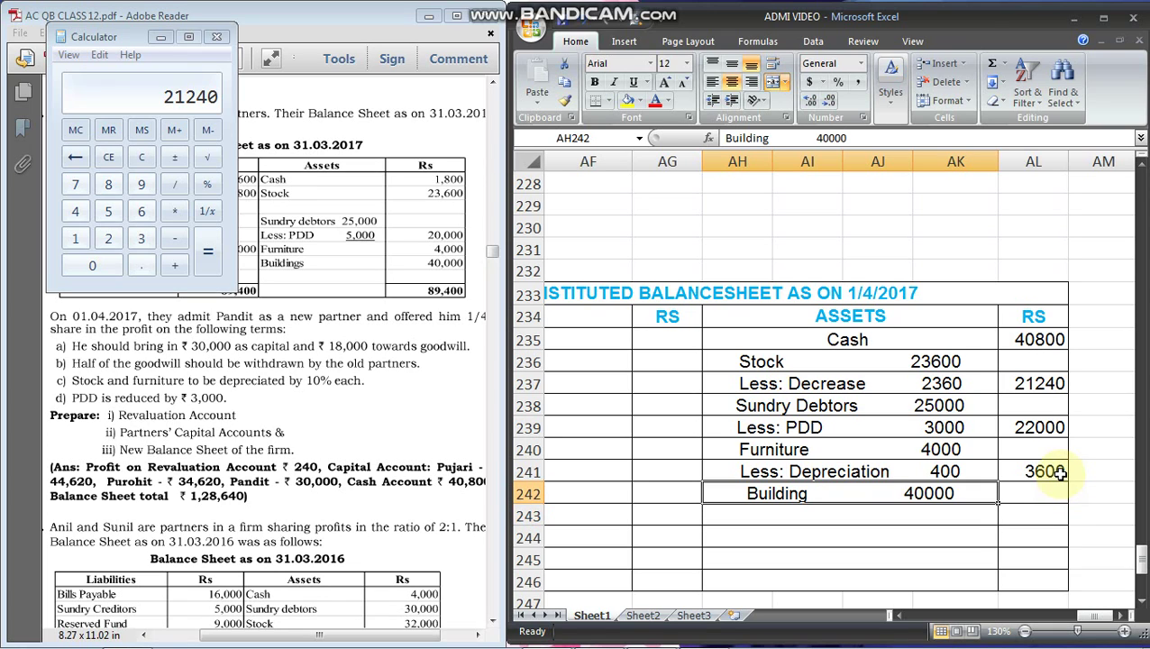
type("Building")
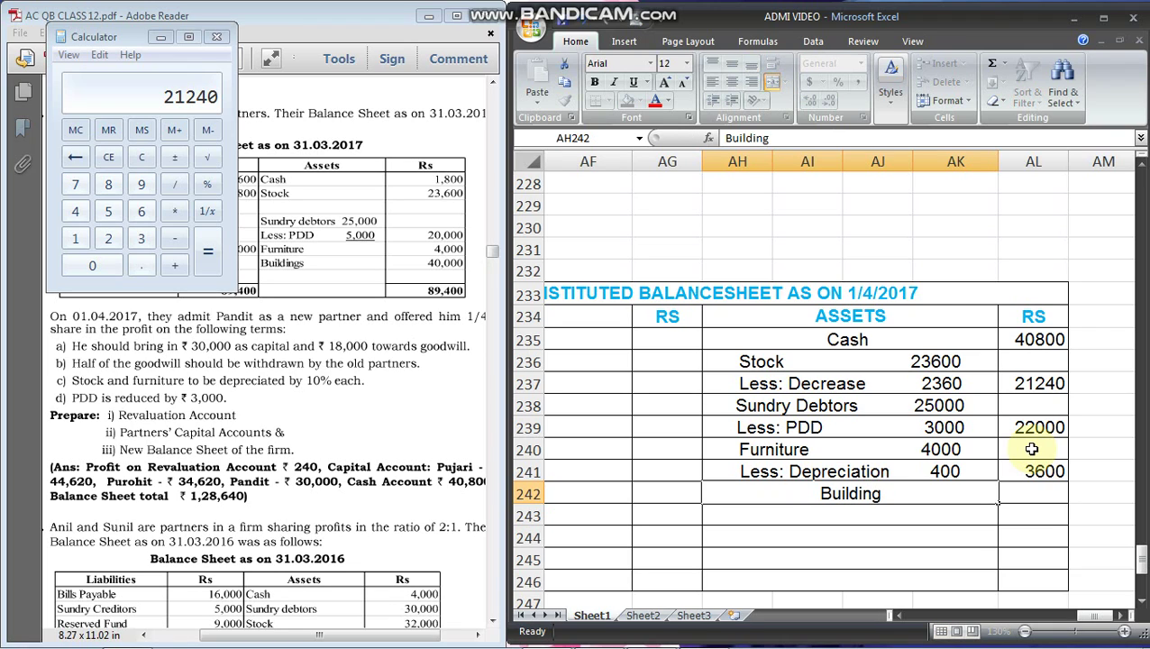
key("Tab")
type("4")
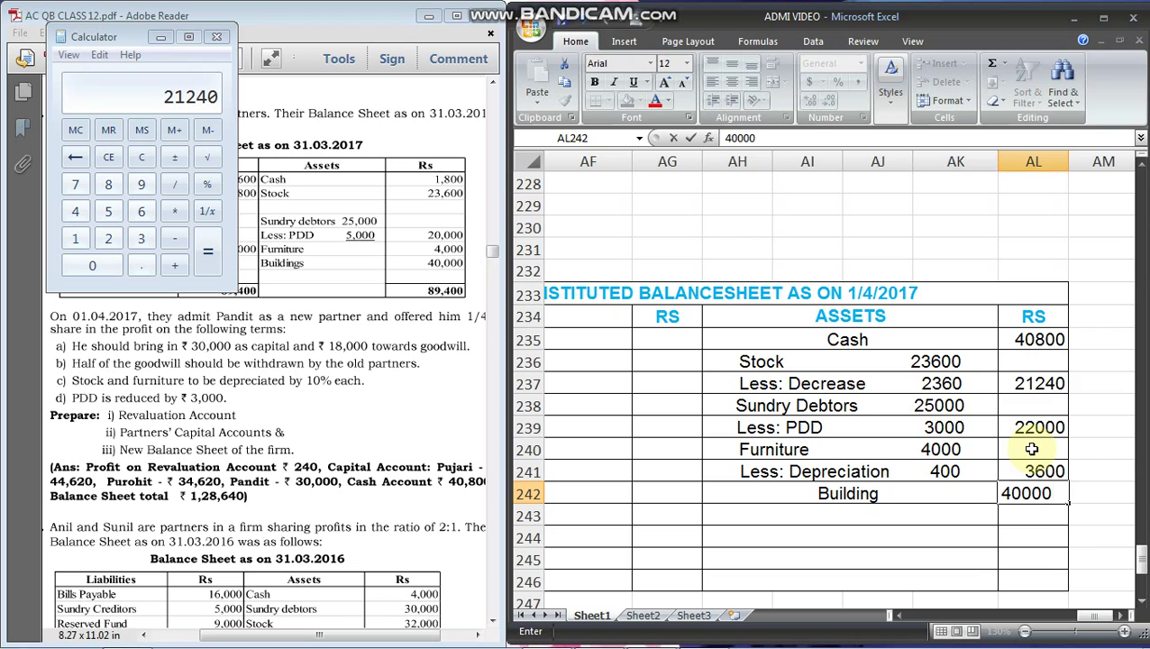
Complete the building amount 40000 in AL242 and minimize the calculator
type("0000")
key("Return")
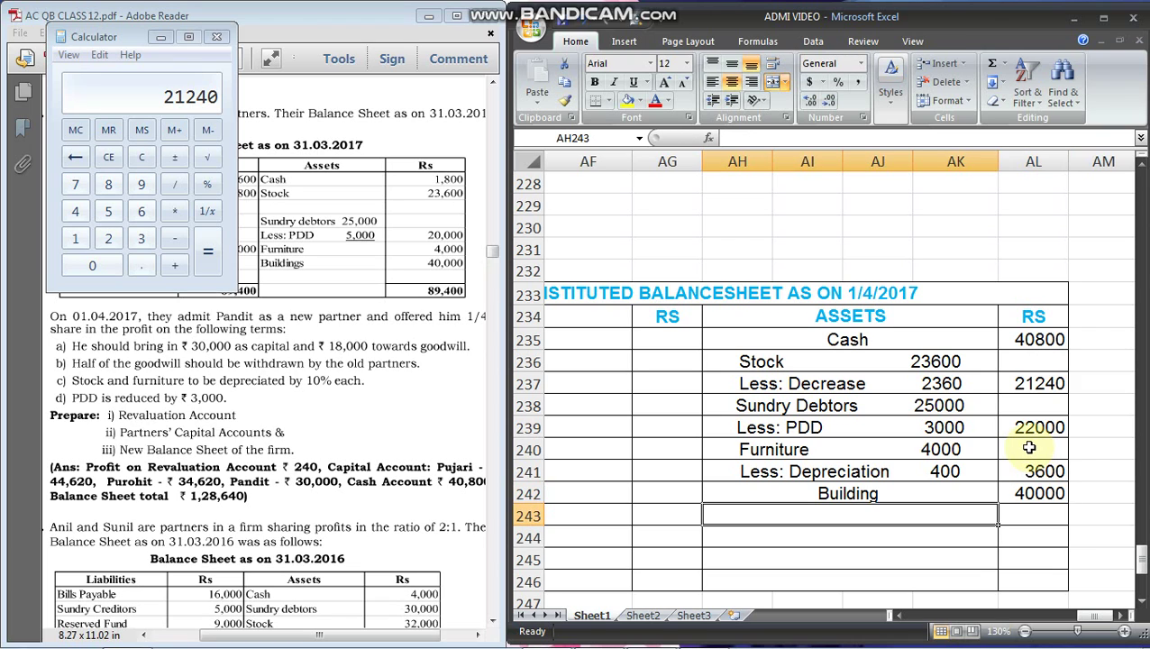
left_click(160, 37)
Enter "Bills payable" as the first liability in AC235 with the amount 6600 in AG235
left_click(588, 356)
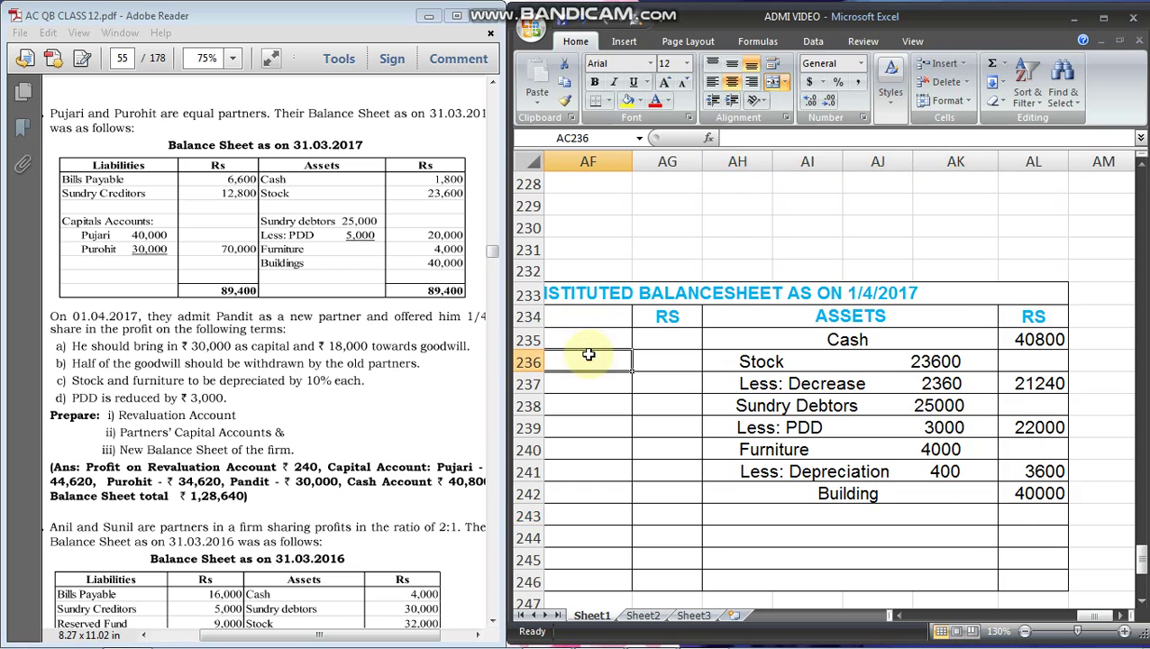
key("Left")
key("Left")
key("Left")
key("Left")
key("Right")
key("Up")
type("B")
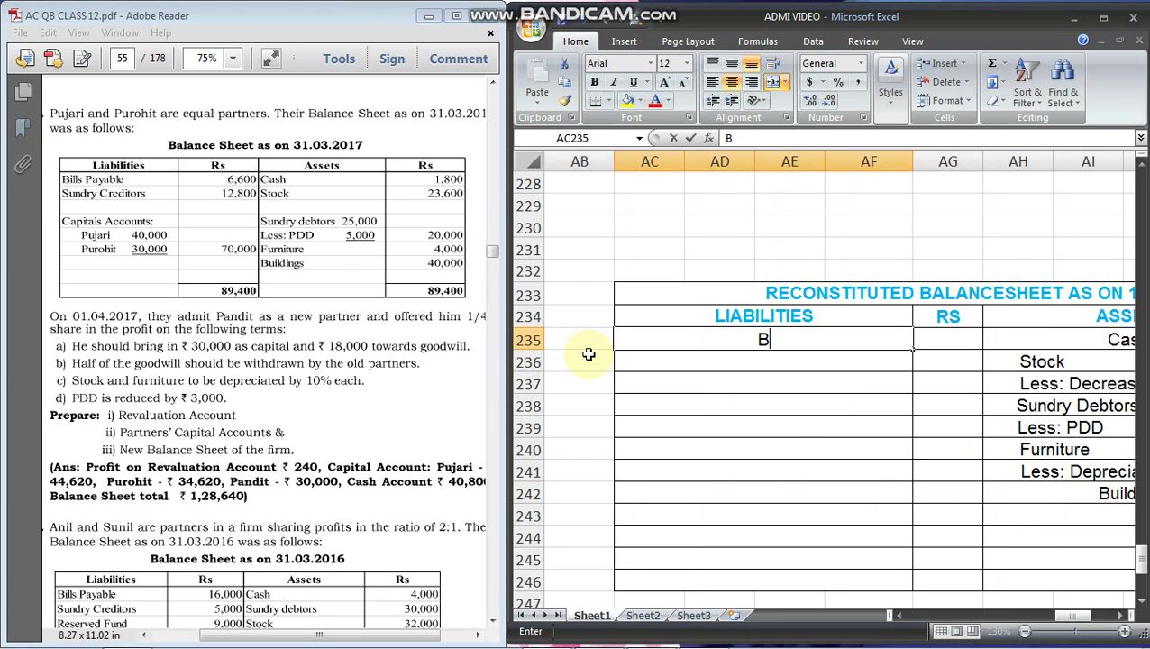
type("ills ")
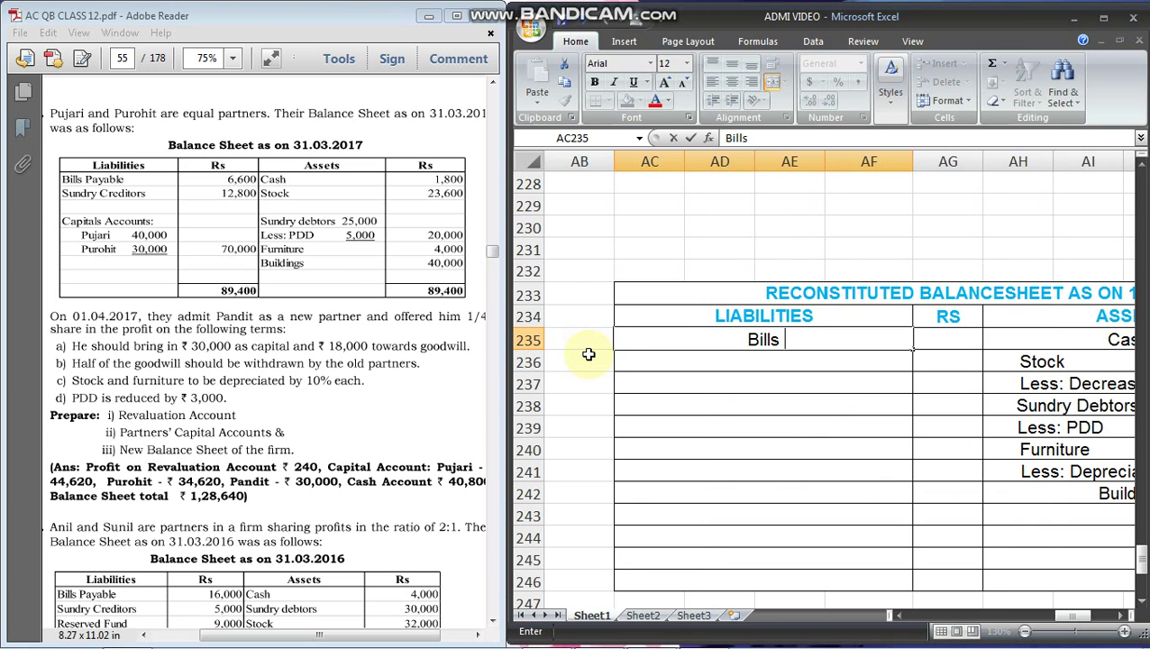
type("payable")
key("ctrl+Return")
key("Right")
type("66")
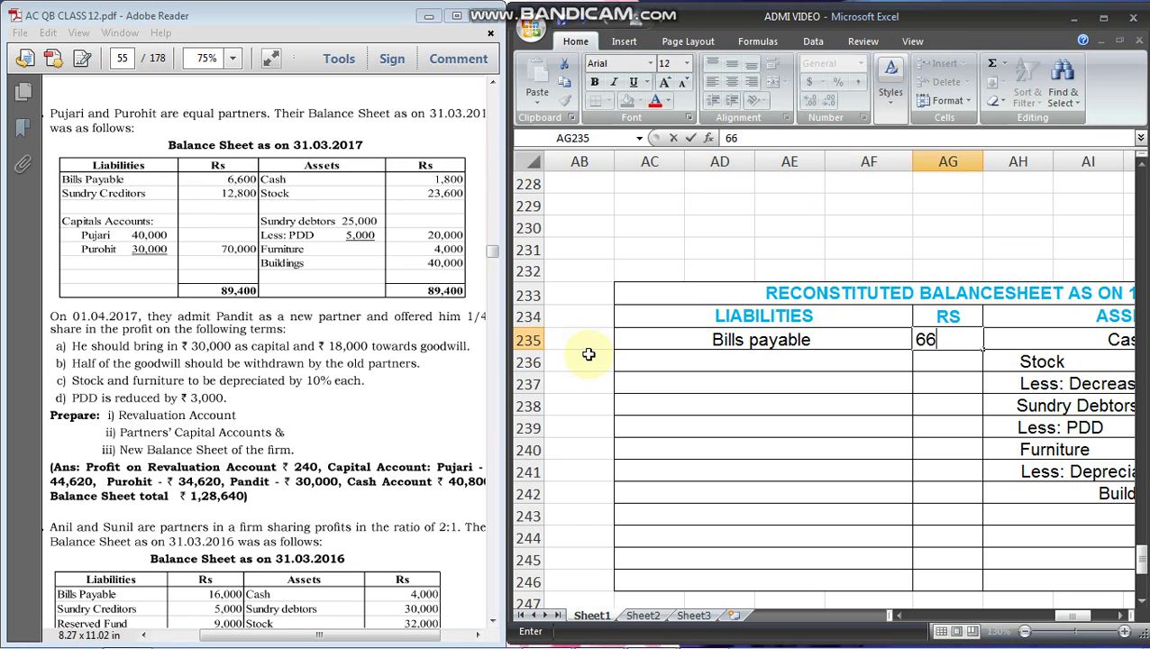
type("00")
key("Return")
Enter "Sundry Creditors" in AC236 with the amount 12800 in AG236
type("S")
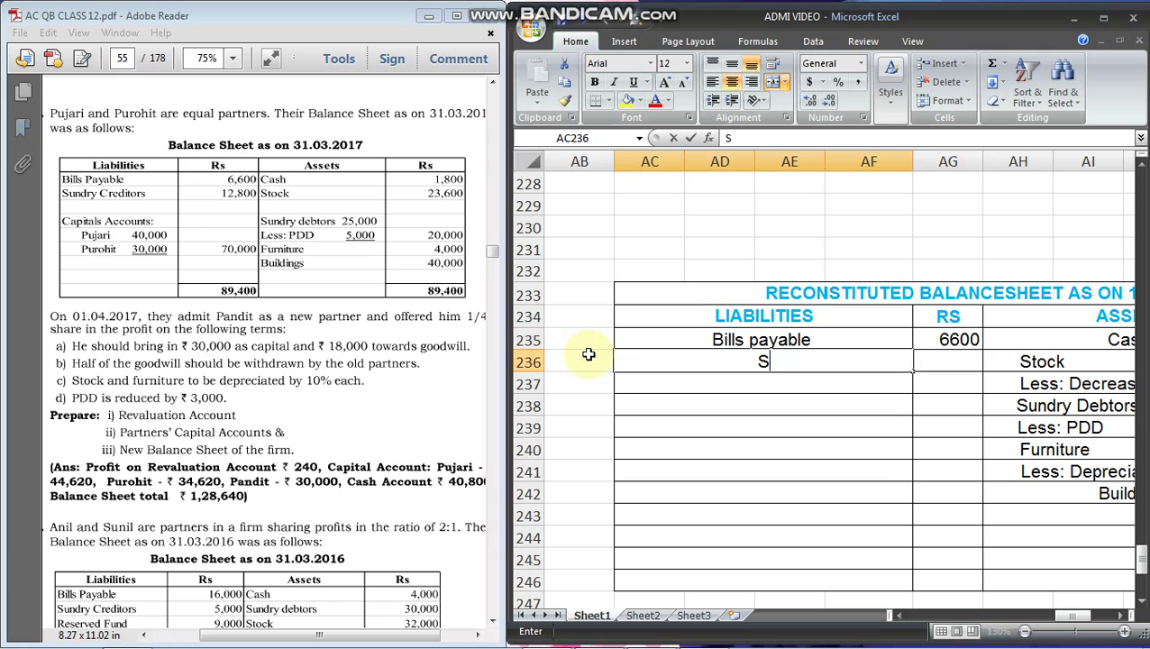
type("undru")
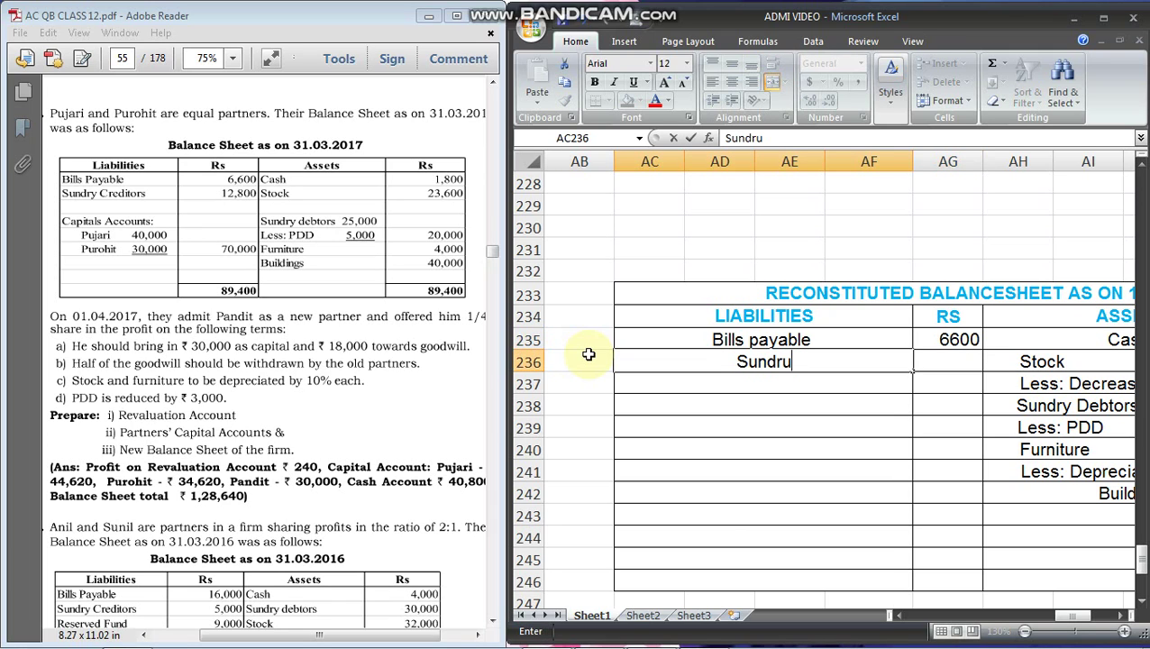
key("BackSpace")
type("y Creditors")
key("Tab")
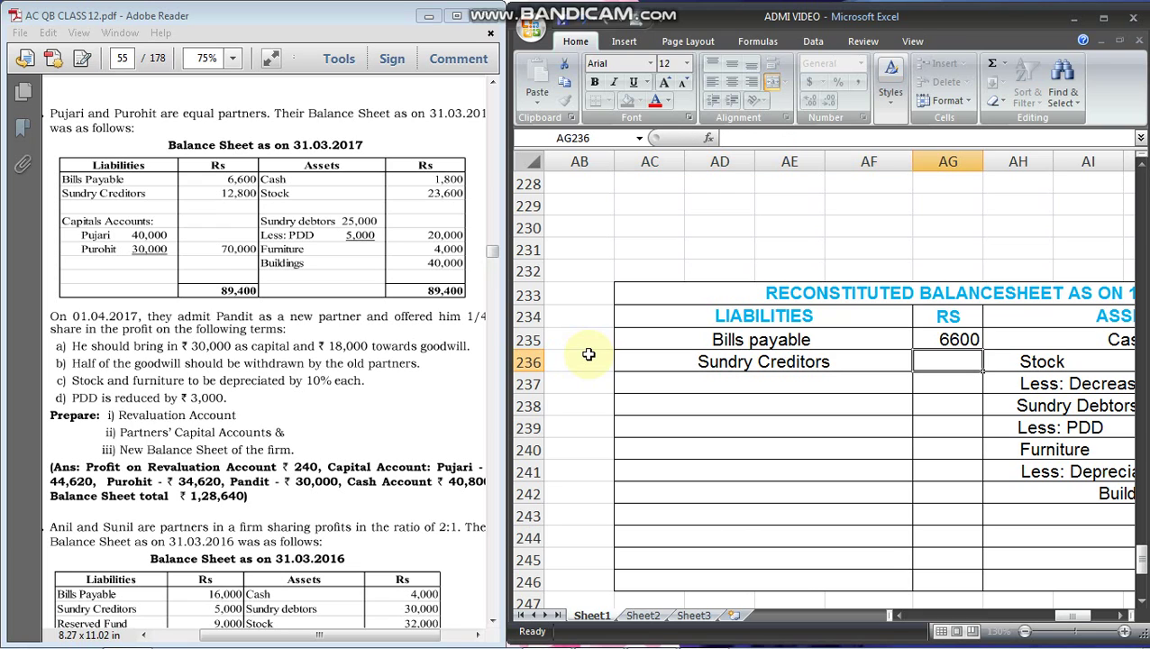
type("12800")
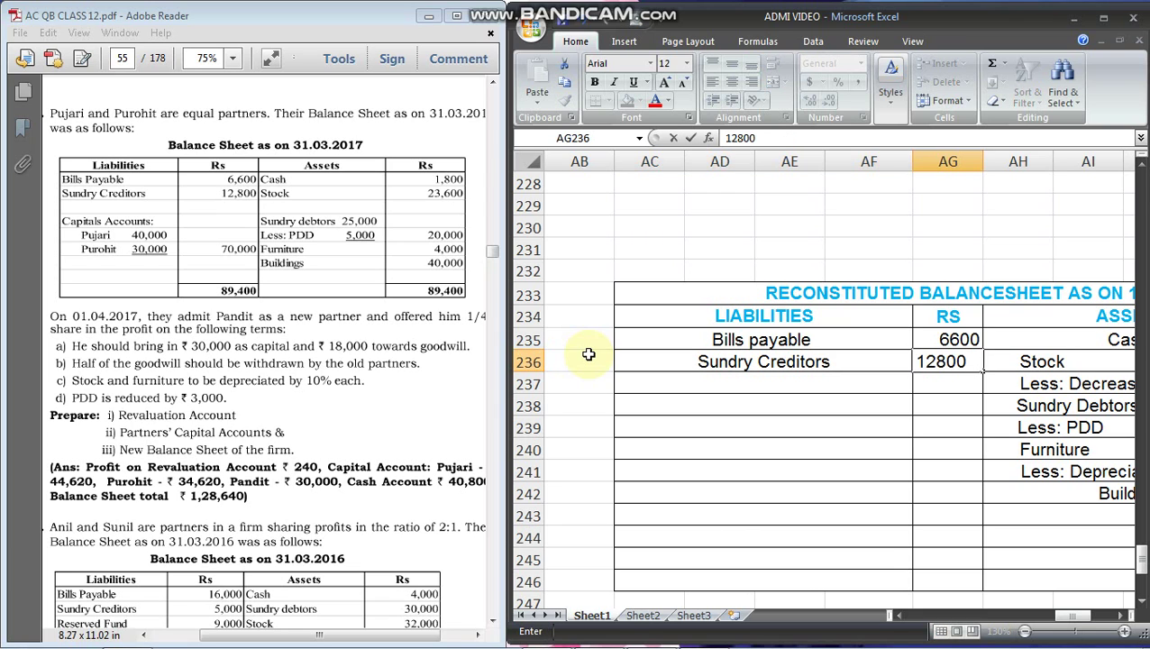
key("Return")
Enter the heading "Partners Capital A/c" in AC237 below the sundry creditors
type("P")
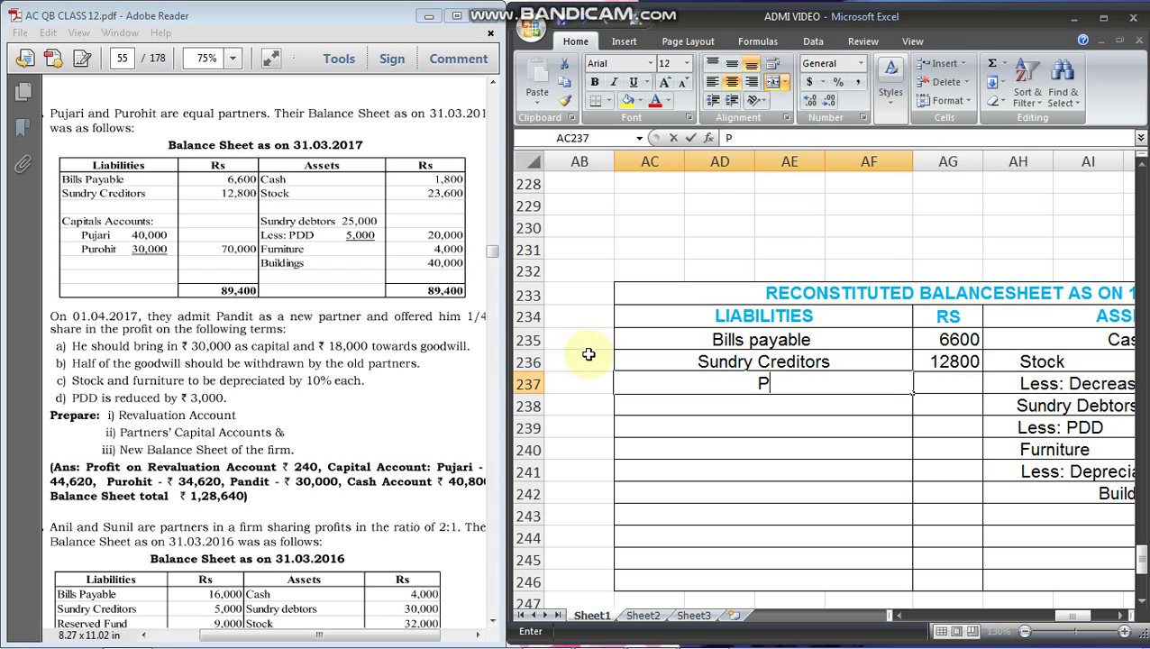
type("arn")
key("BackSpace")
type("tners")
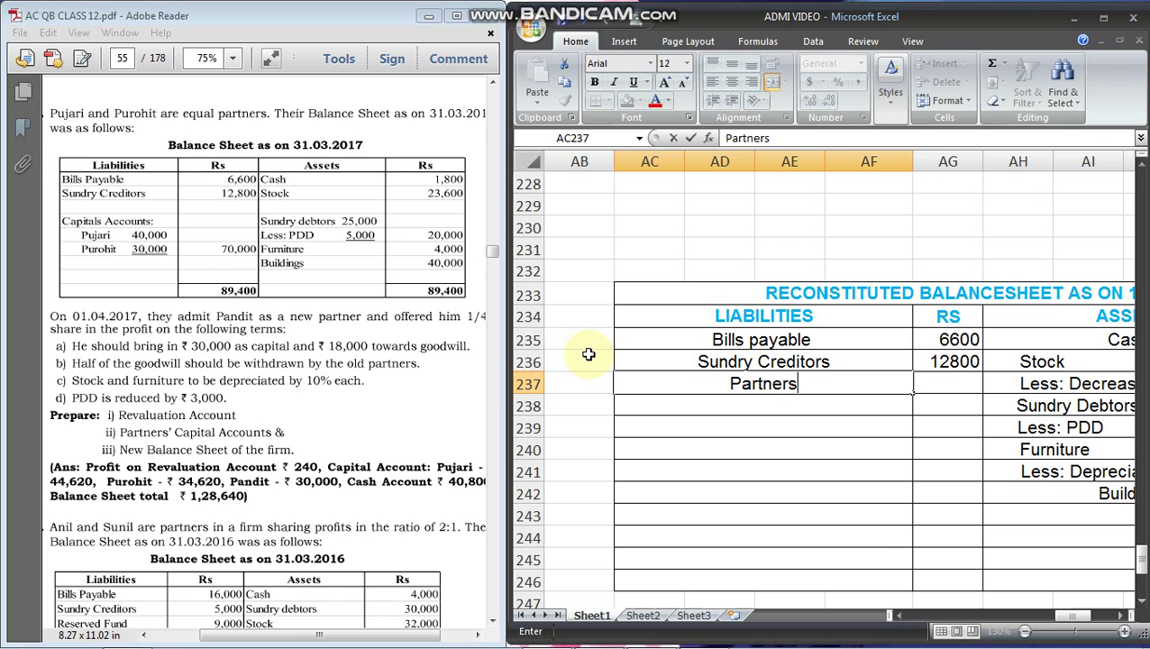
type(" Capit")
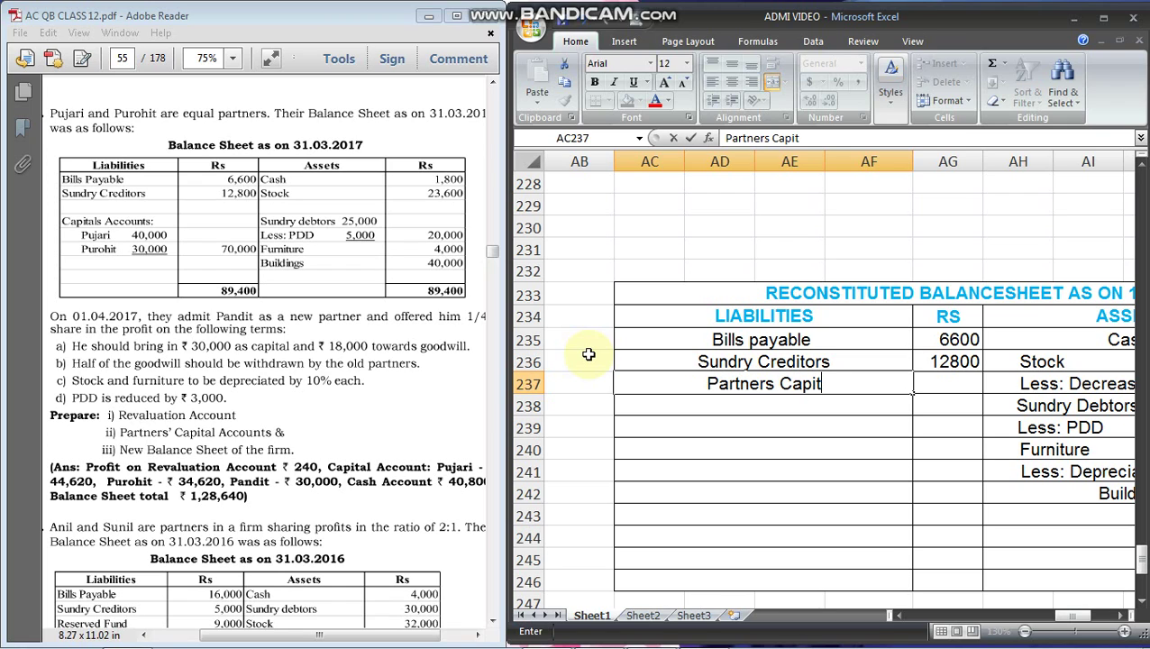
type("al A/c")
key("BackSpace")
key("BackSpace")
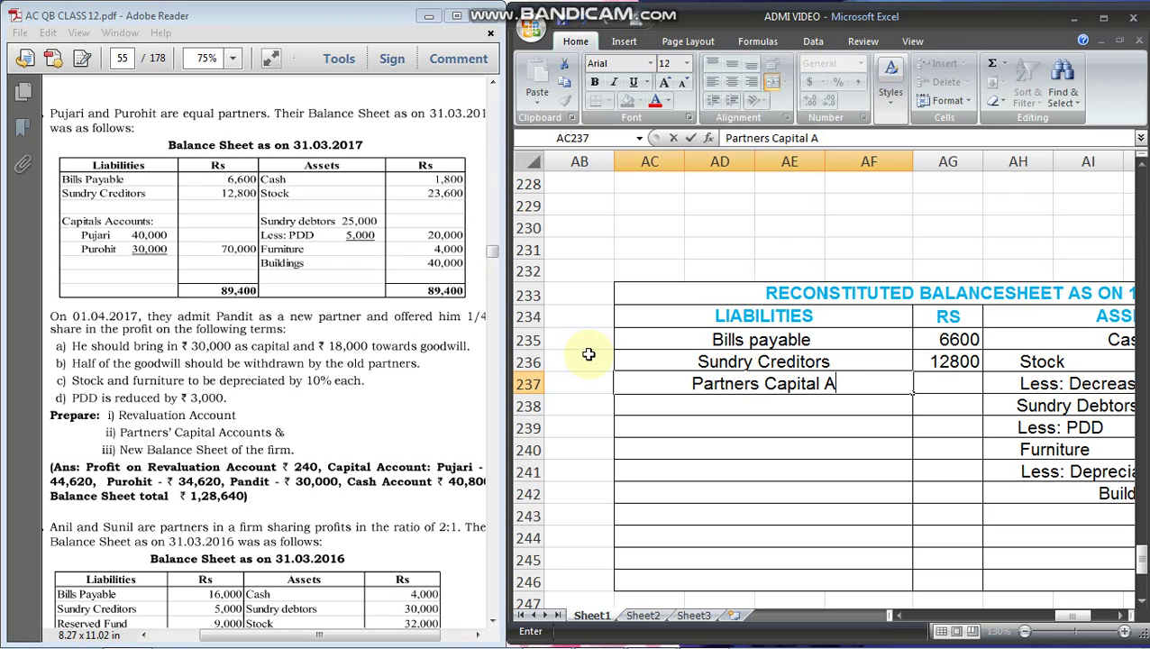
type("/c")
key("Return")
List the names of the two old partners and the newly admitted partner in AC238 to AC240
type("4")
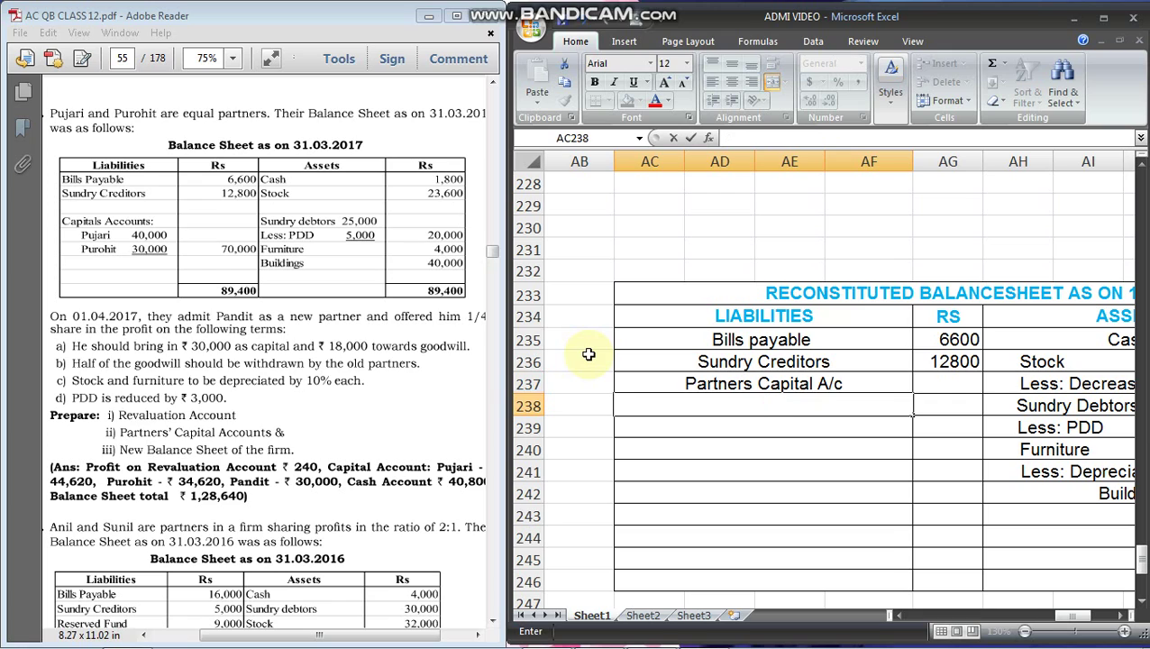
type("Pujari")
key("Return")
type("Pand")
key("BackSpace")
key("BackSpace")
key("BackSpace")
type("urio")
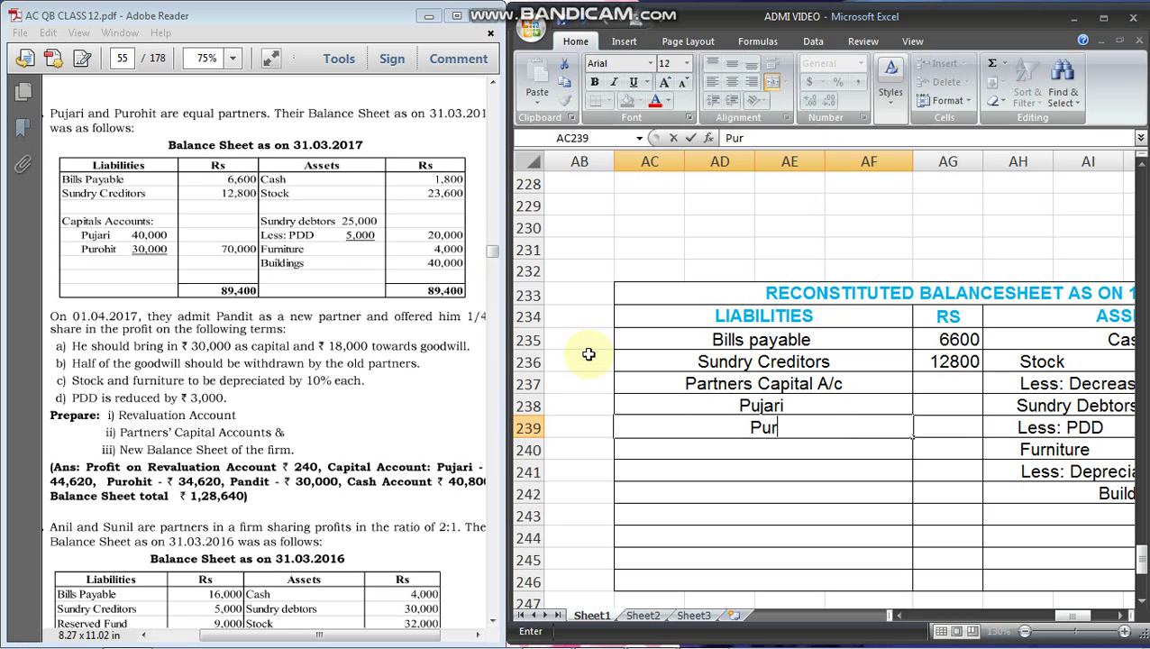
key("BackSpace")
key("BackSpace")
type("ohit")
key("Return")
type("Pandit")
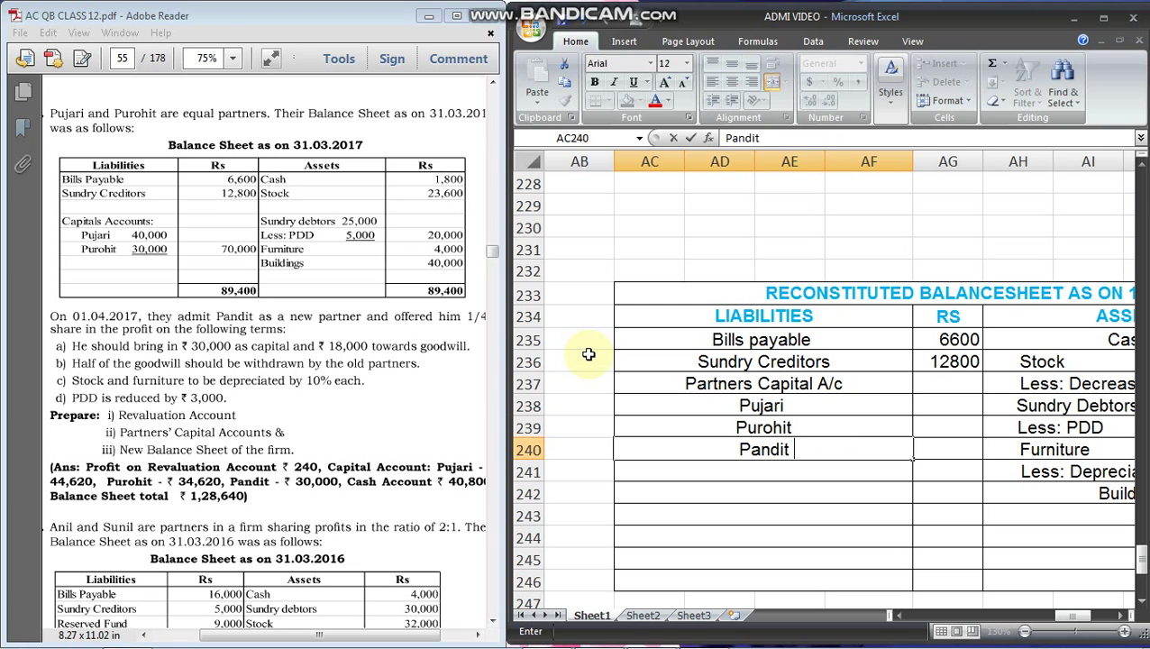
left_click(900, 580)
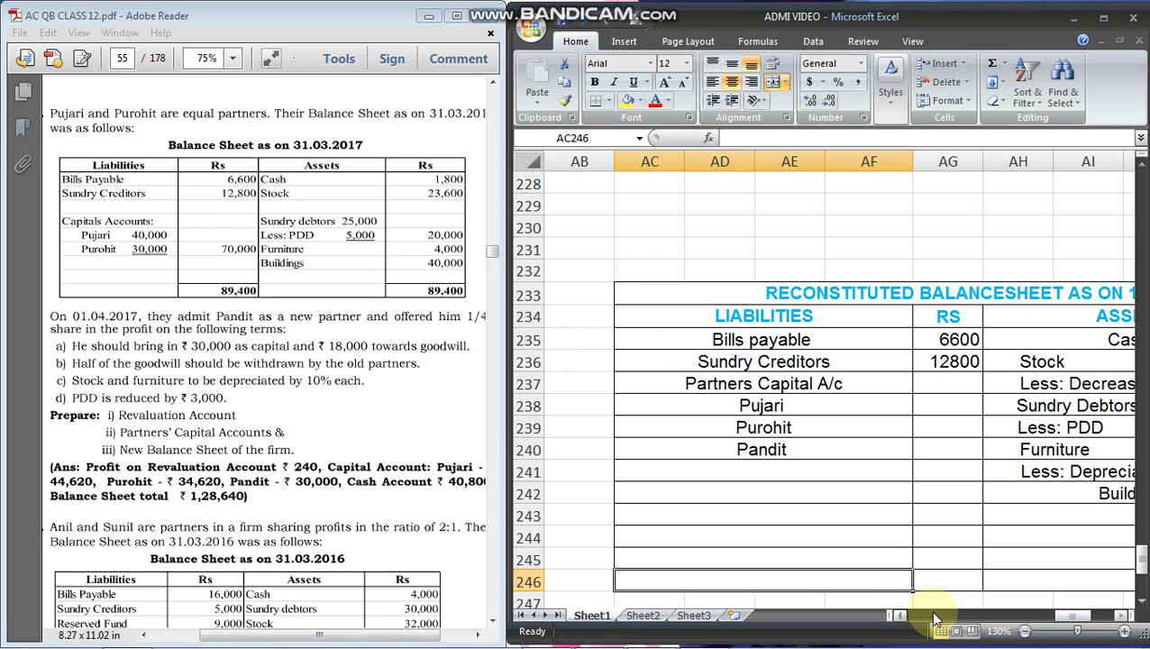
Enter the partners' closing balances from the capital accounts, 44620, 34620 and 30000, in AG238 to AG240
left_click(901, 616)
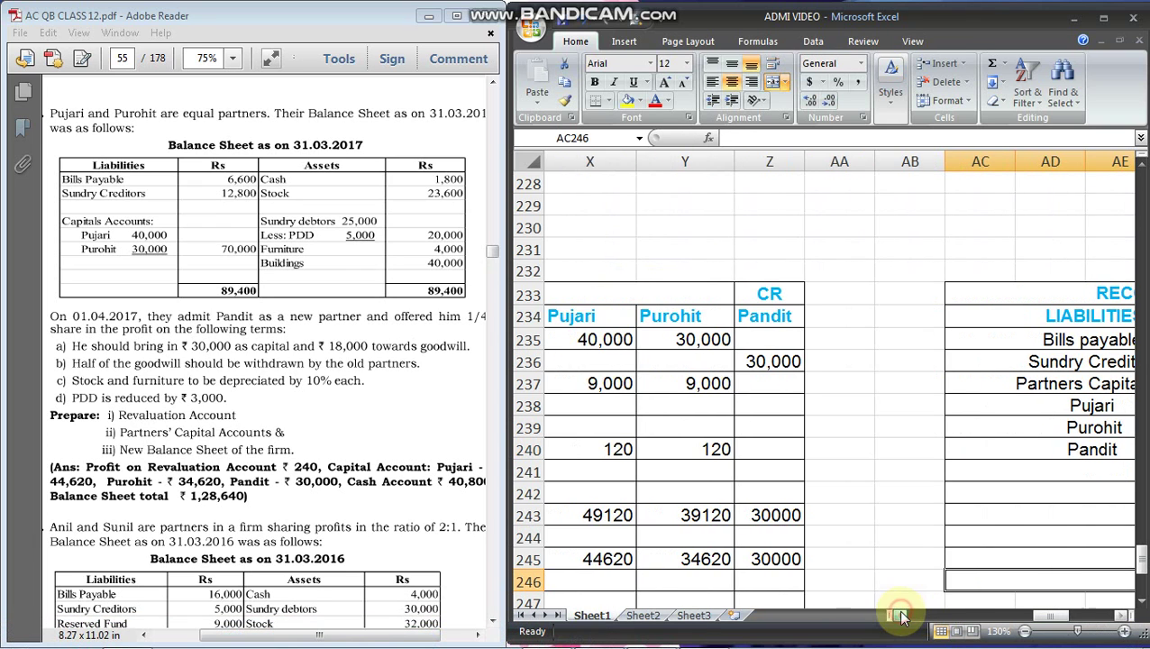
left_click(901, 616)
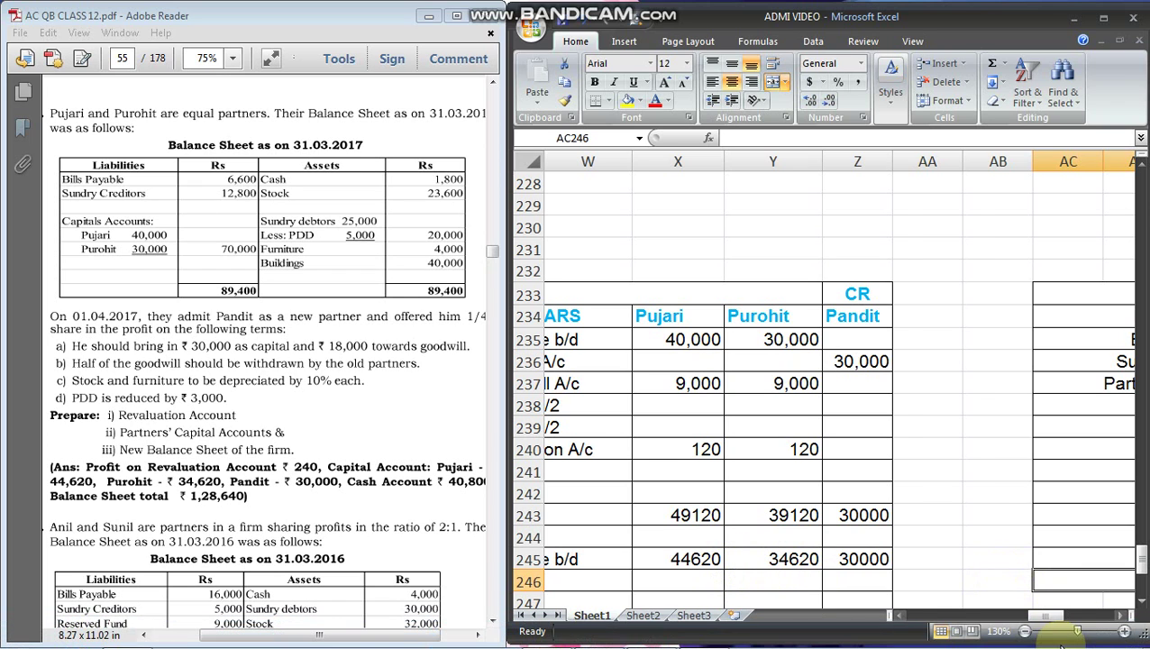
left_click_drag(1042, 616, 1067, 616)
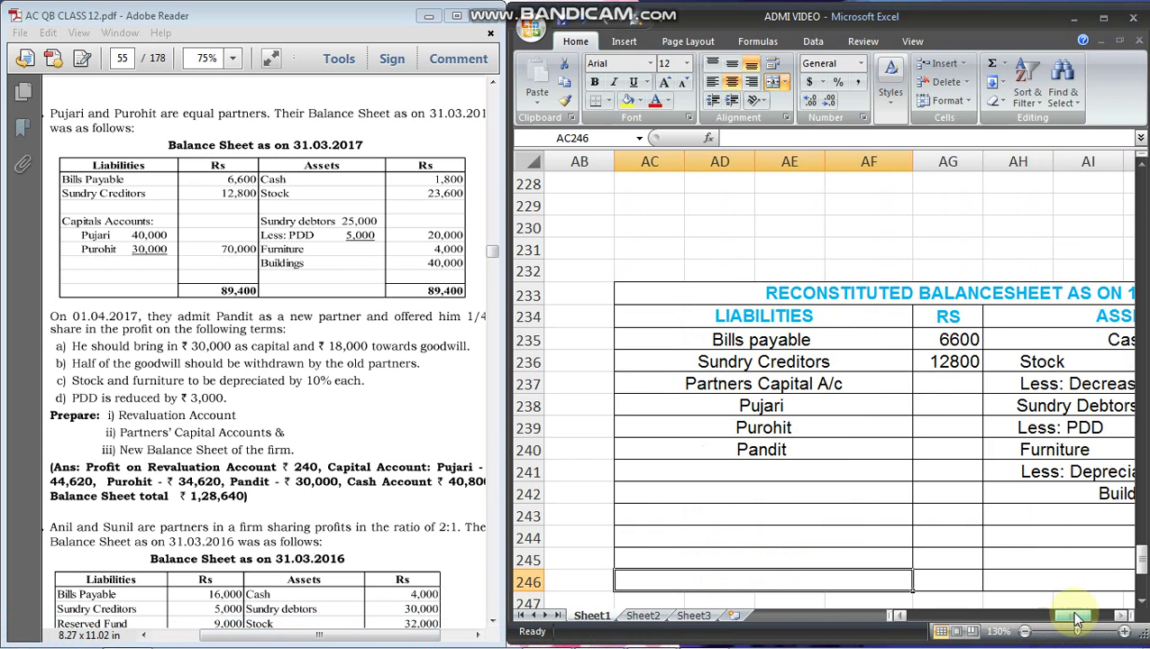
left_click(976, 406)
type("44")
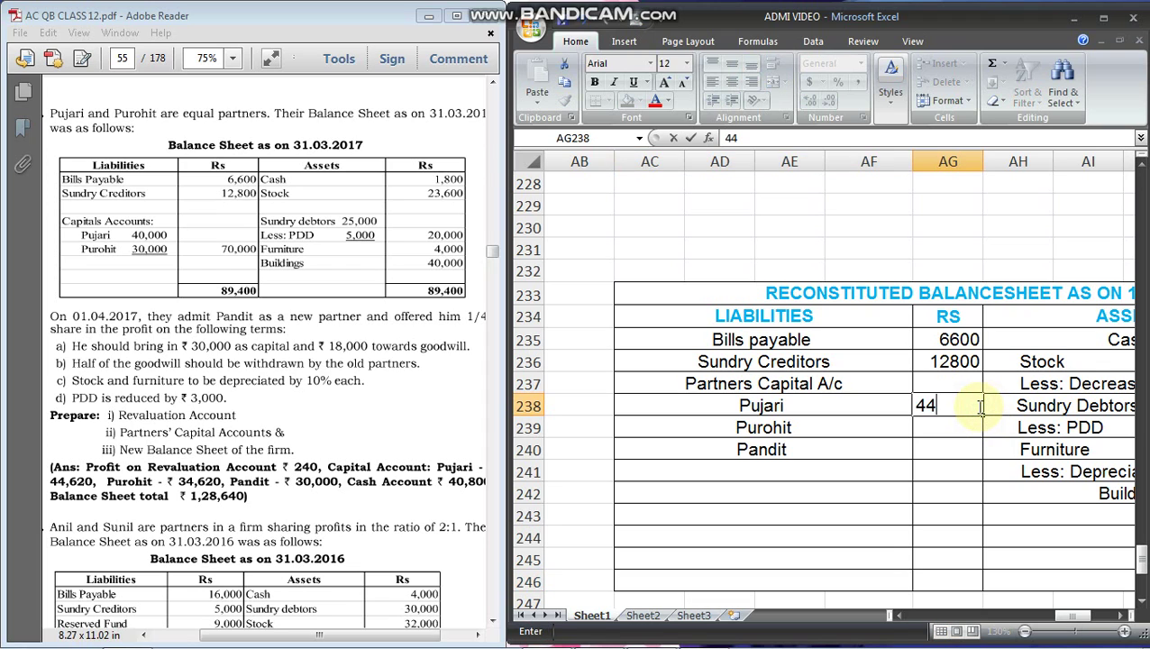
type("620")
key("Return")
type("346")
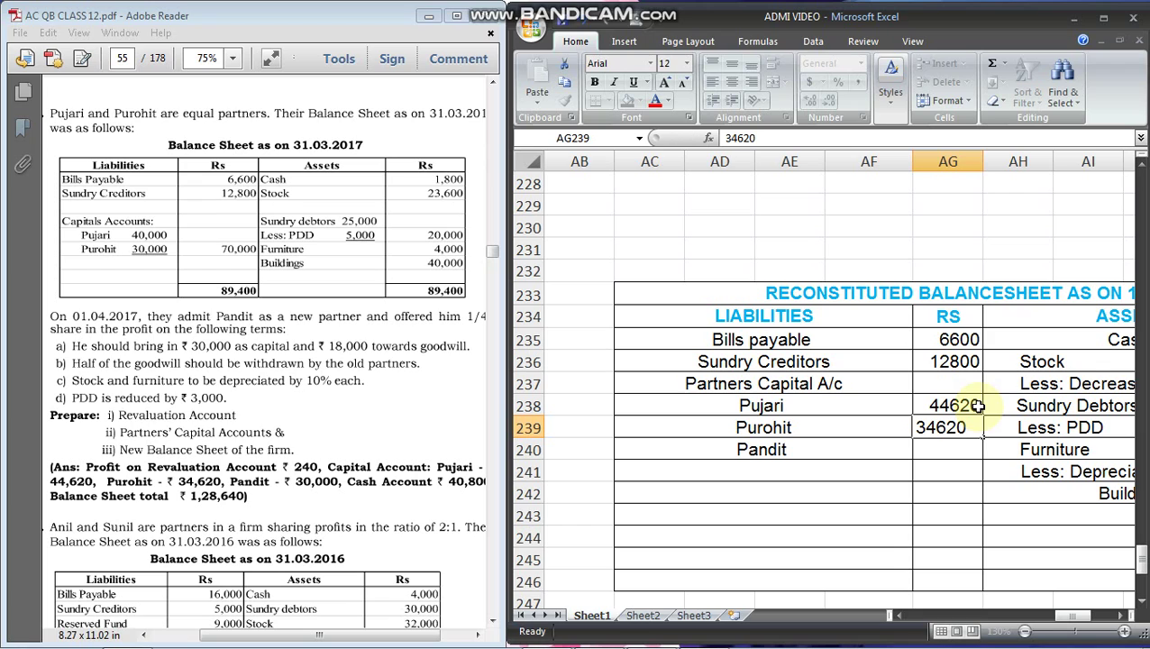
key("Return")
type("3000")
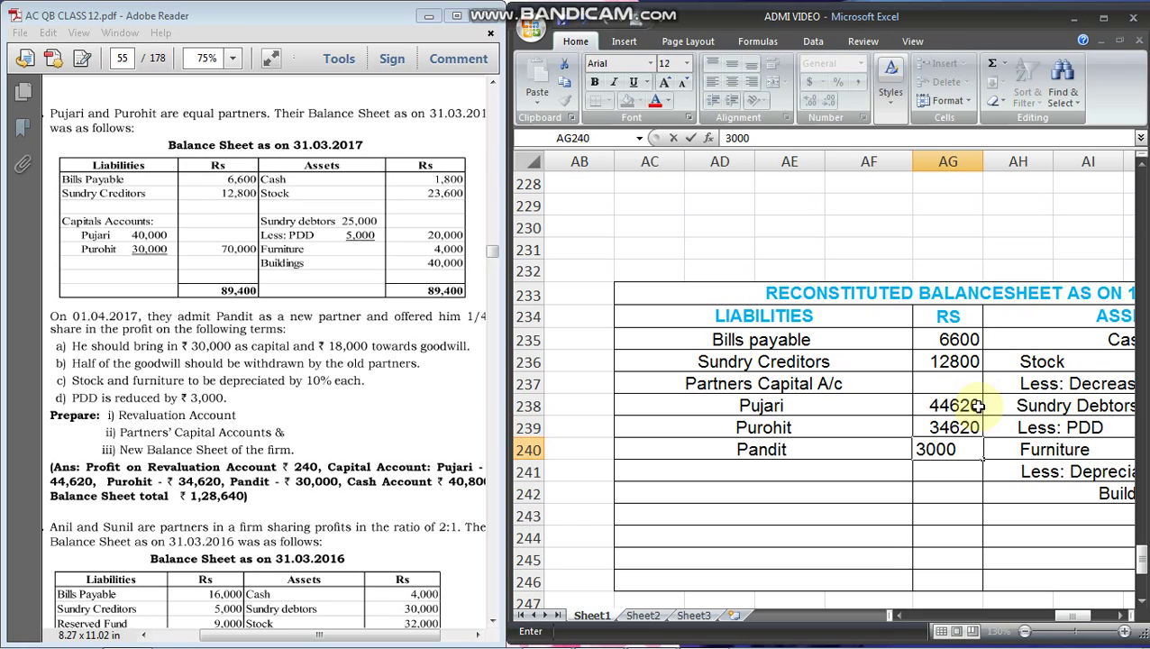
type("0")
key("Return")
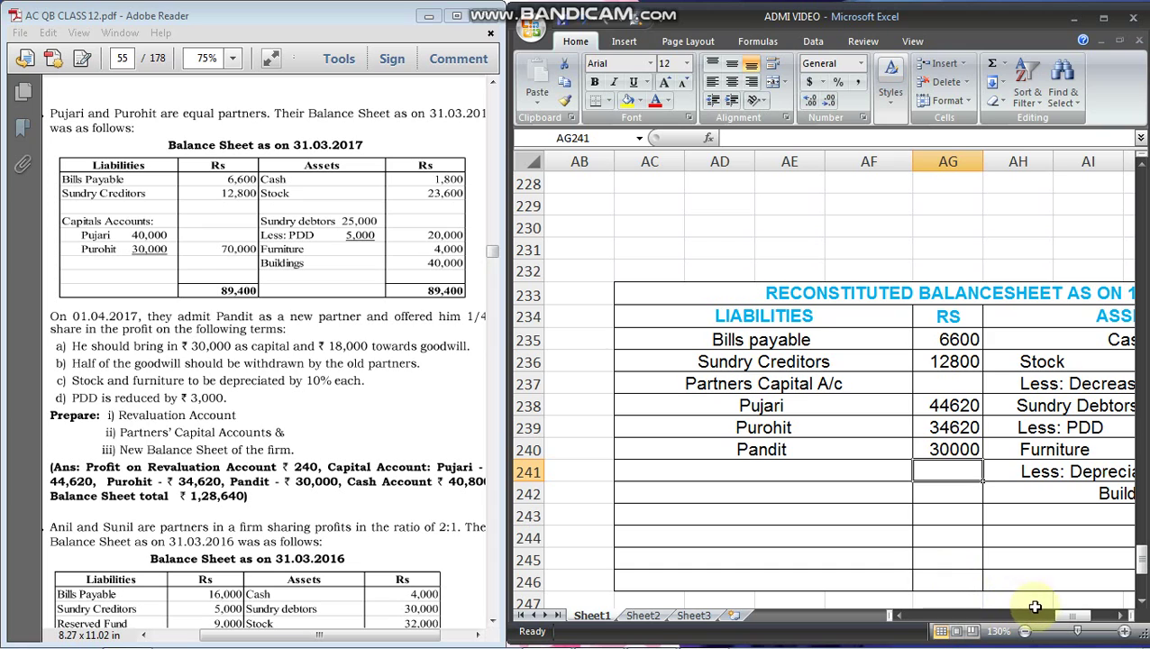
Sum the liability amounts in AG235:AG240 by selecting them and enter the total 128640 in AG245
left_click_drag(1073, 616, 1081, 619)
left_click_drag(736, 340, 739, 433)
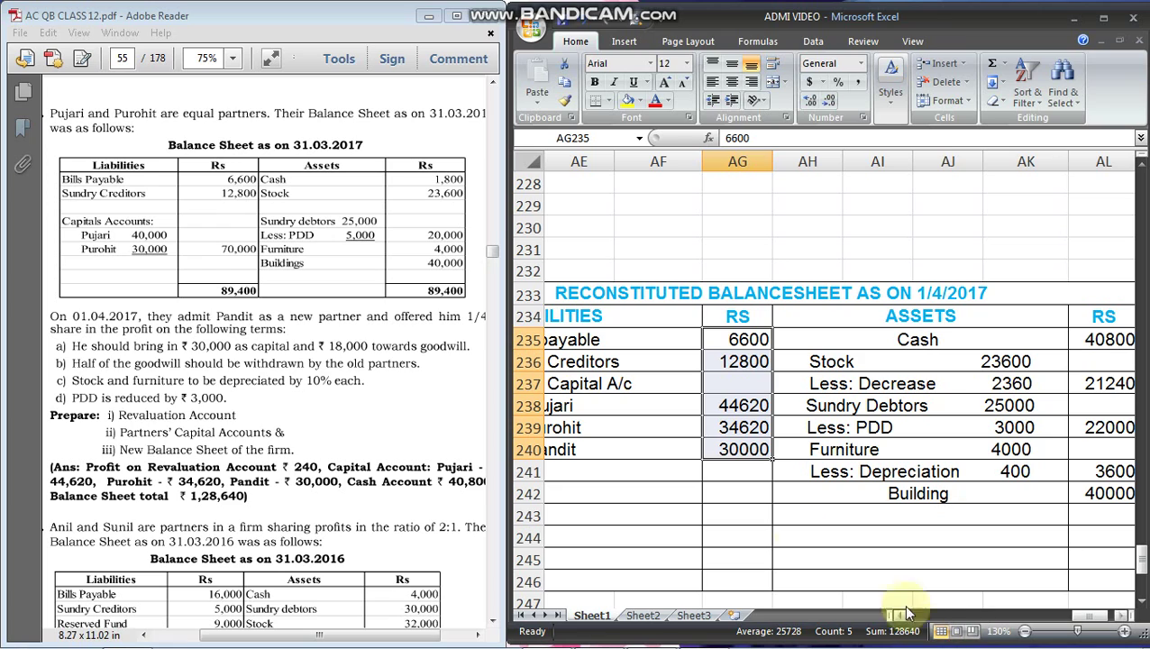
left_click(750, 556)
type("1")
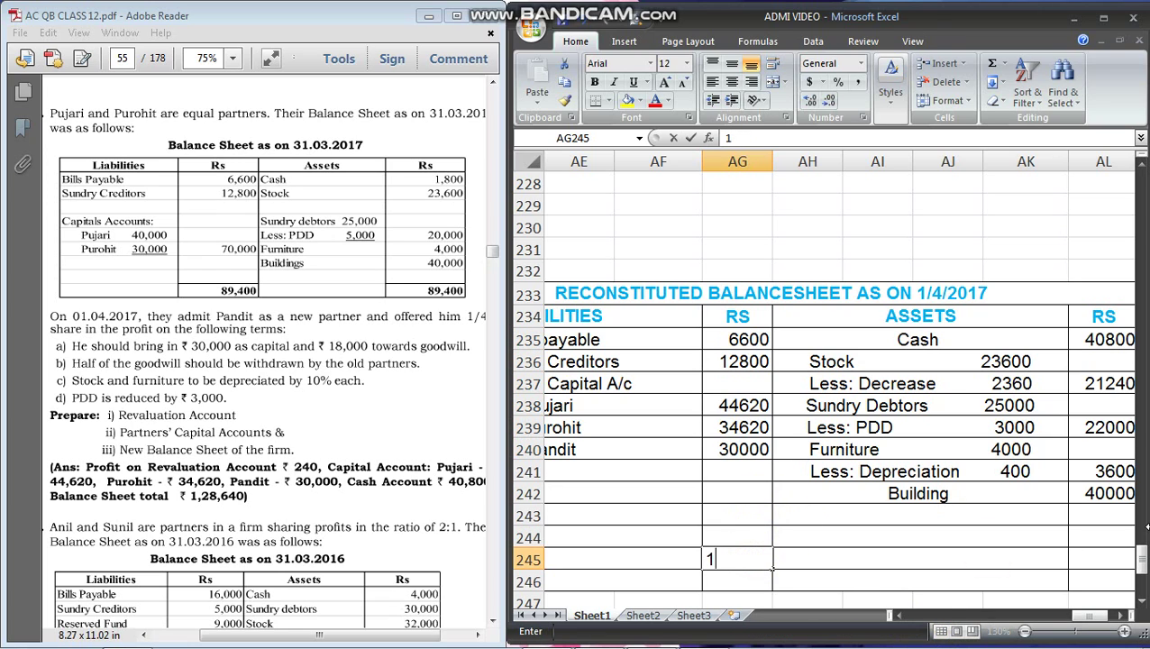
type("28640")
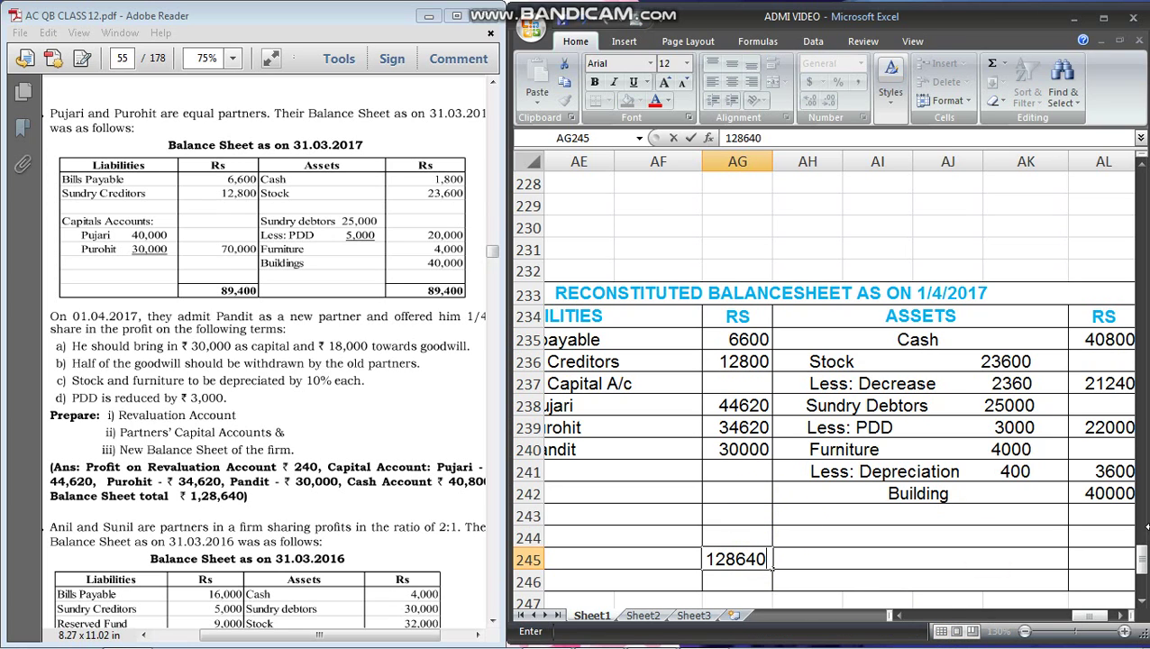
Check the sum of the asset amounts in AL235:AL242 against the liabilities total
left_click(1102, 559)
key("Up")
key("Up")
key("Up")
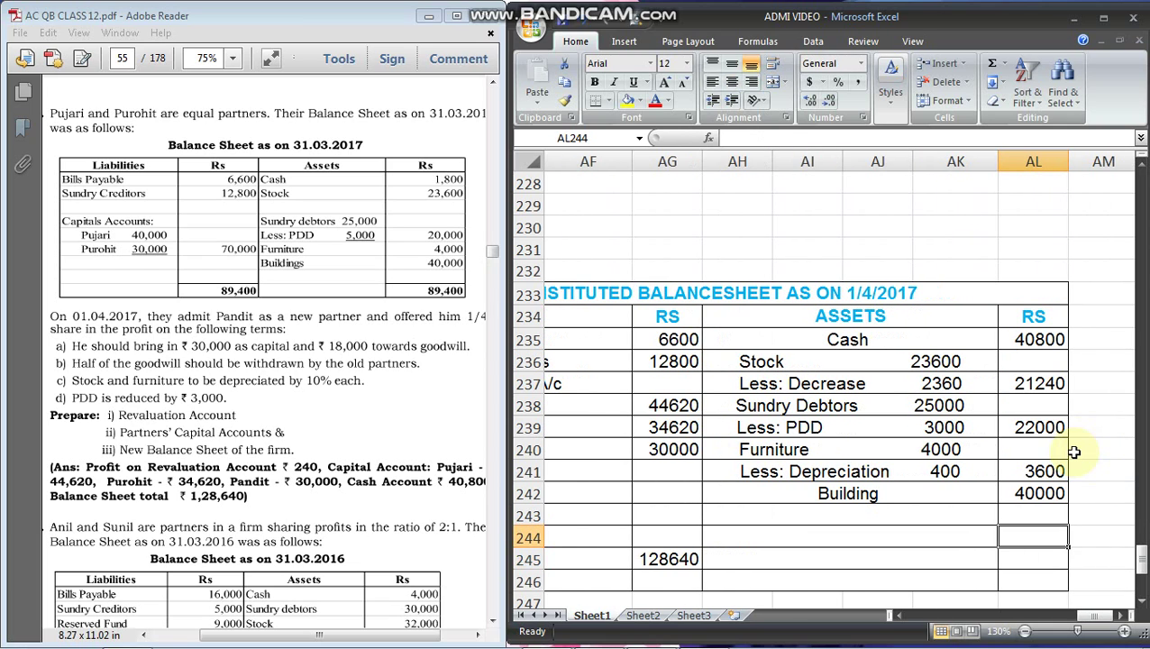
key("shift+Up")
key("shift+Up")
key("shift+Up")
key("shift+Up")
key("shift+Up")
key("shift+Up")
key("shift+Up")
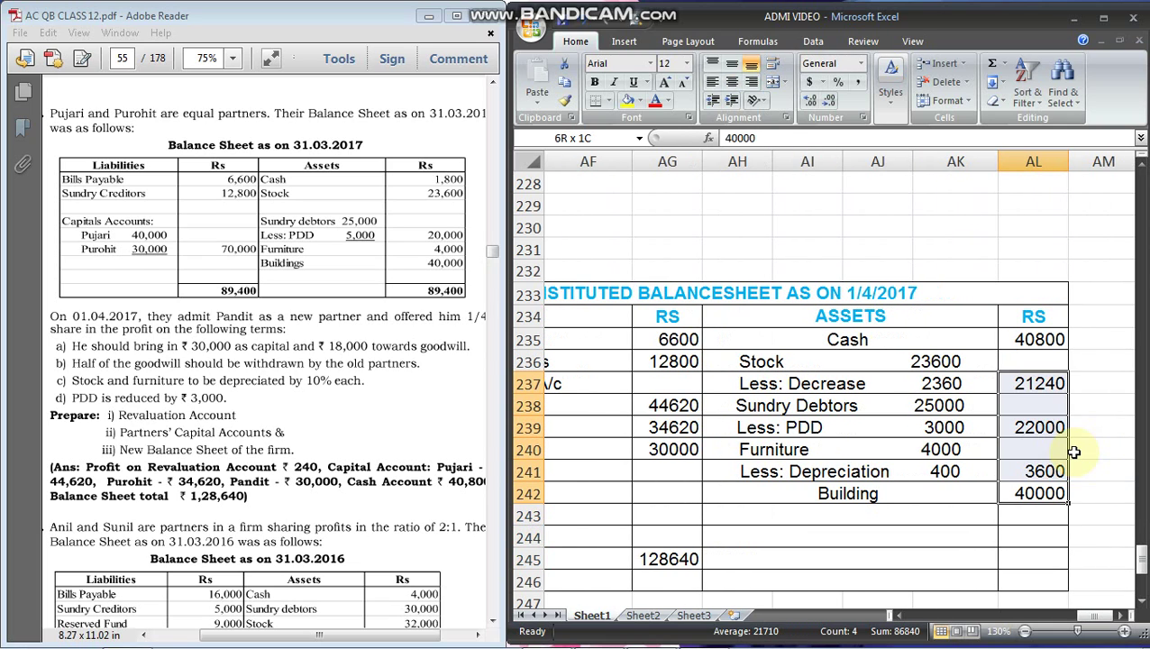
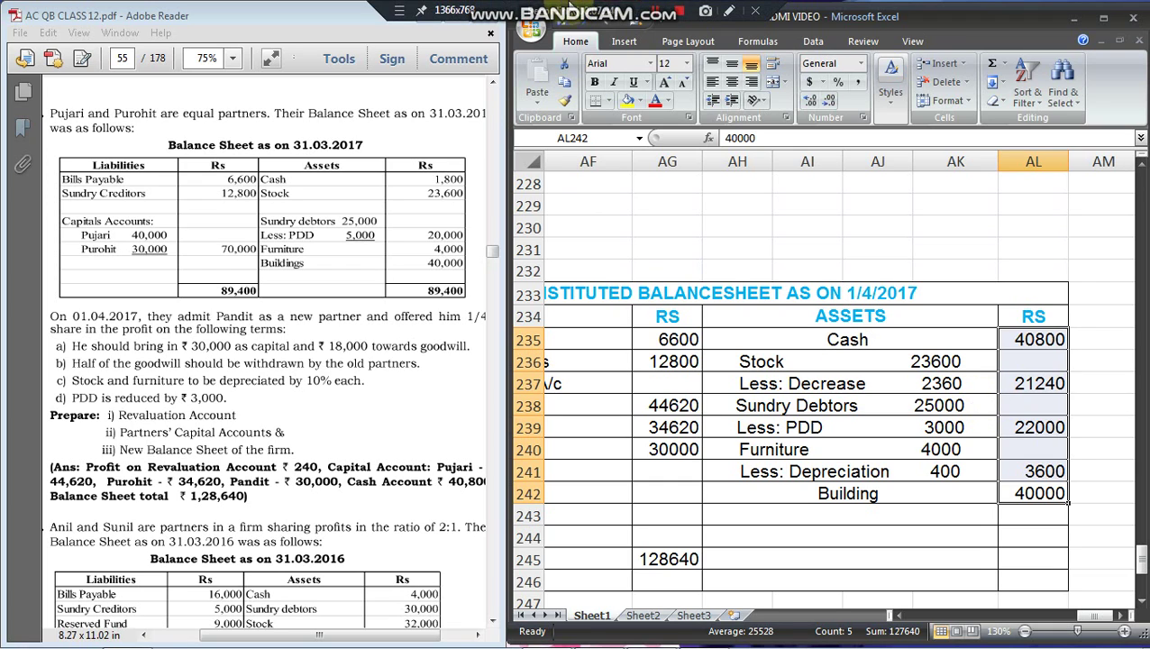
key("Up")
key("Up")
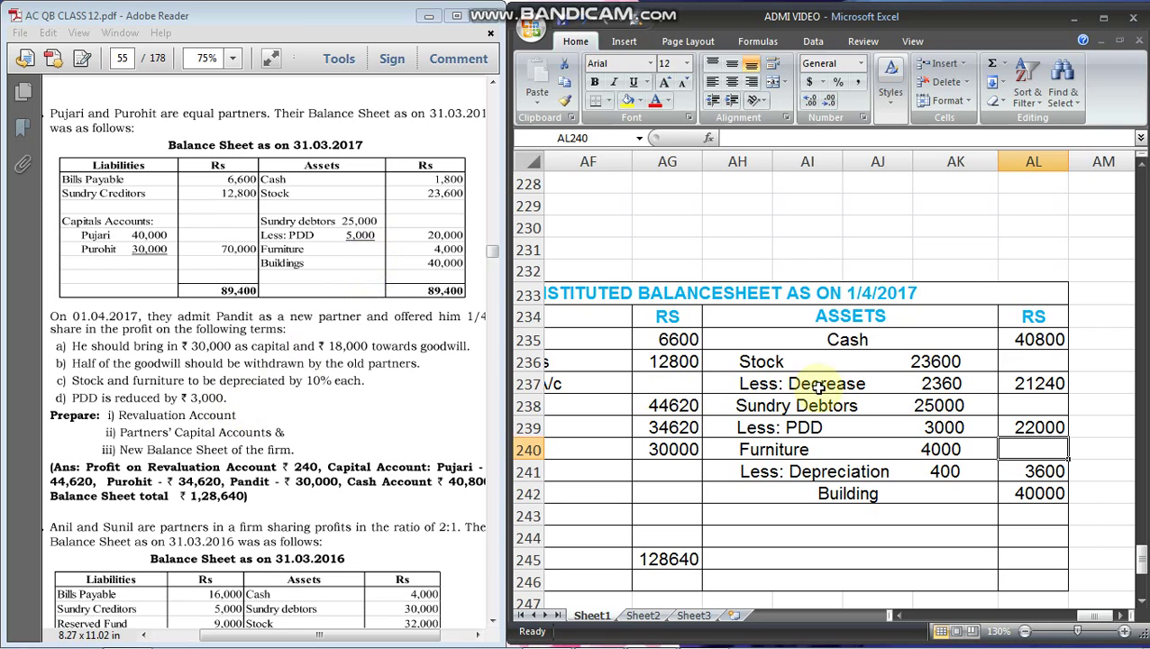
Correct the "Less: PDD" amount in AH239 to 2000 and the net debtors value in AL239 to 23000
double_click(932, 427)
key("BackSpace")
type("2")
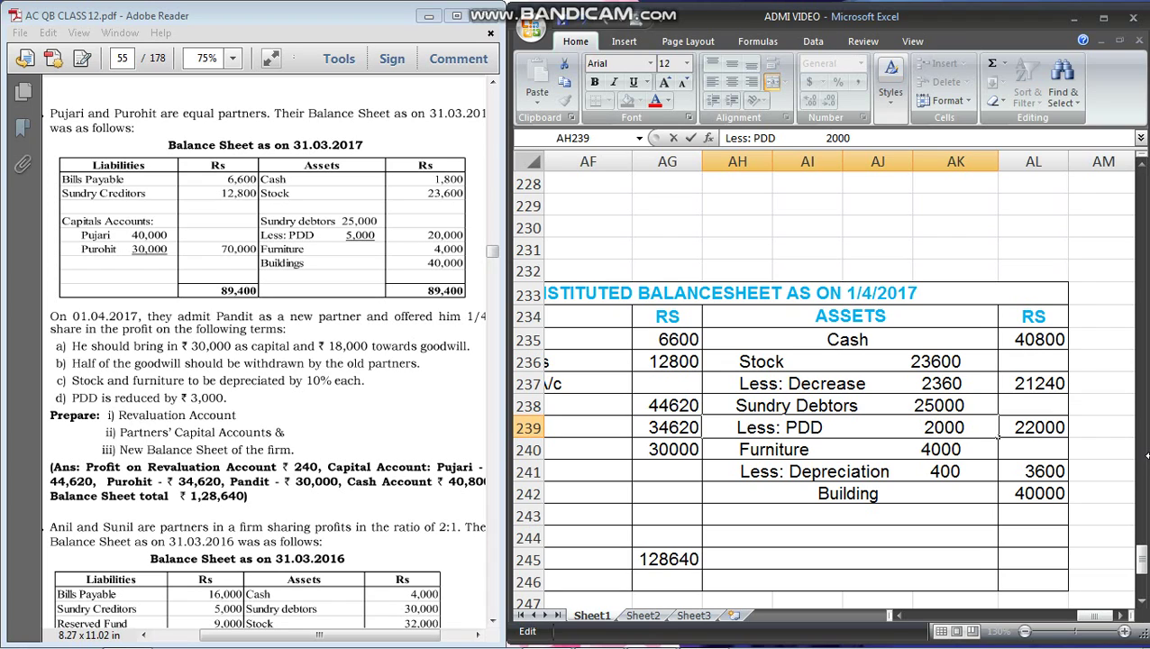
left_click(1037, 430)
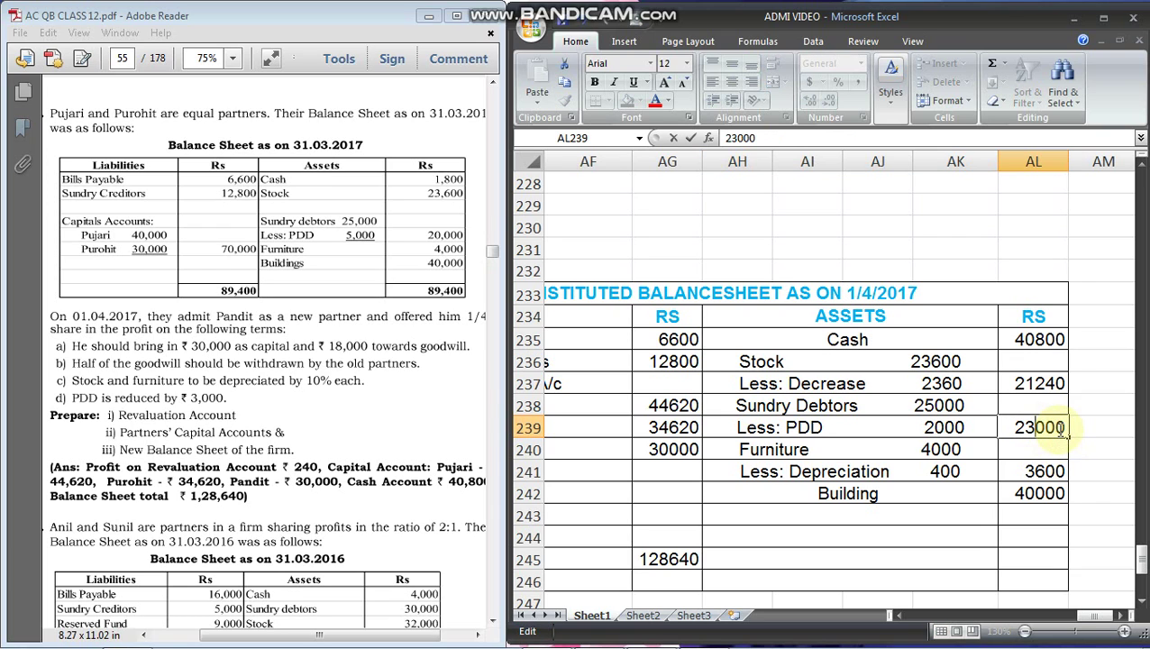
type("23000")
key("Return")
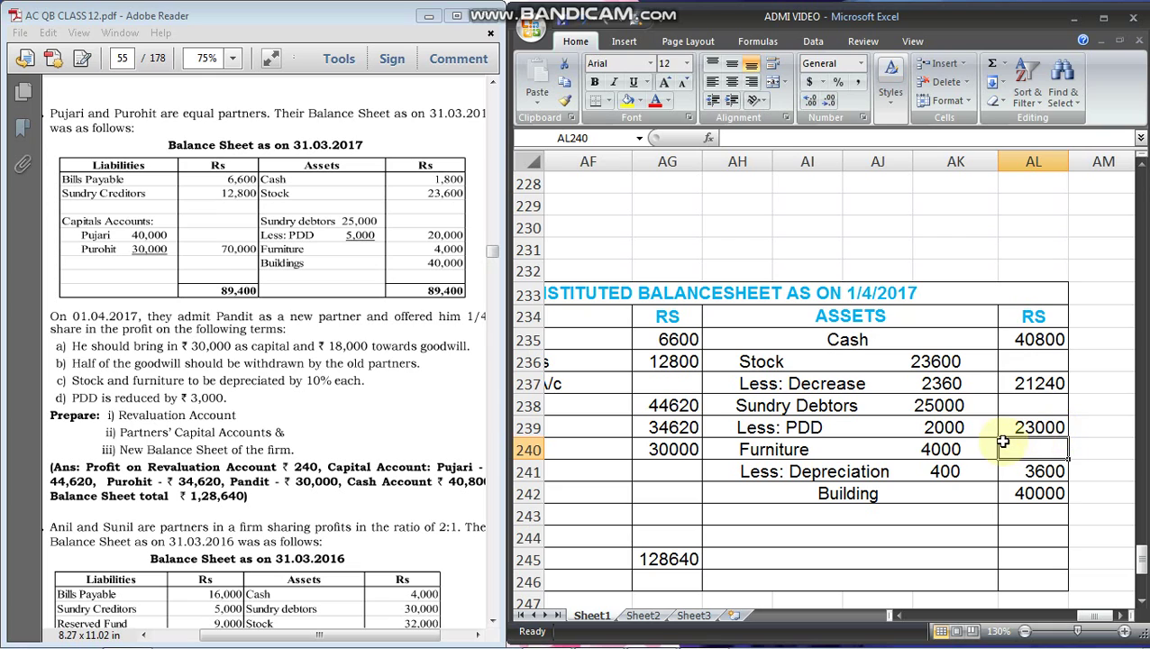
Try to move the furniture and building entries in AH240:AL242 one row down, starting at AH241
left_click_drag(794, 449, 1037, 494)
key("ctrl+c")
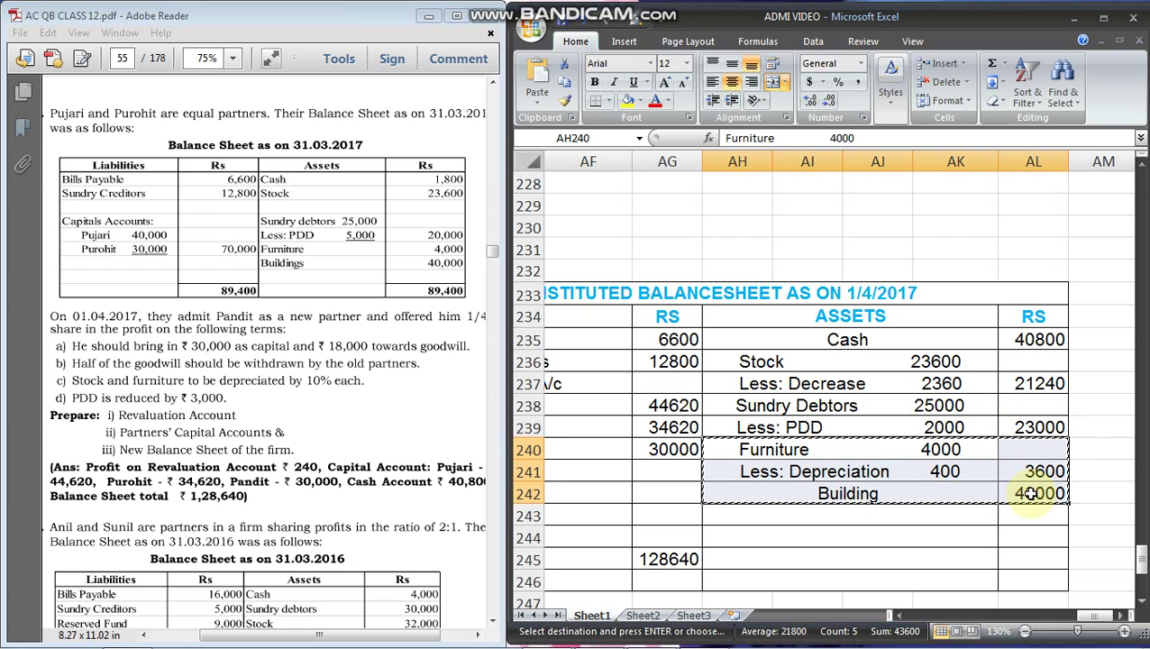
left_click(737, 470)
key("ctrl+v")
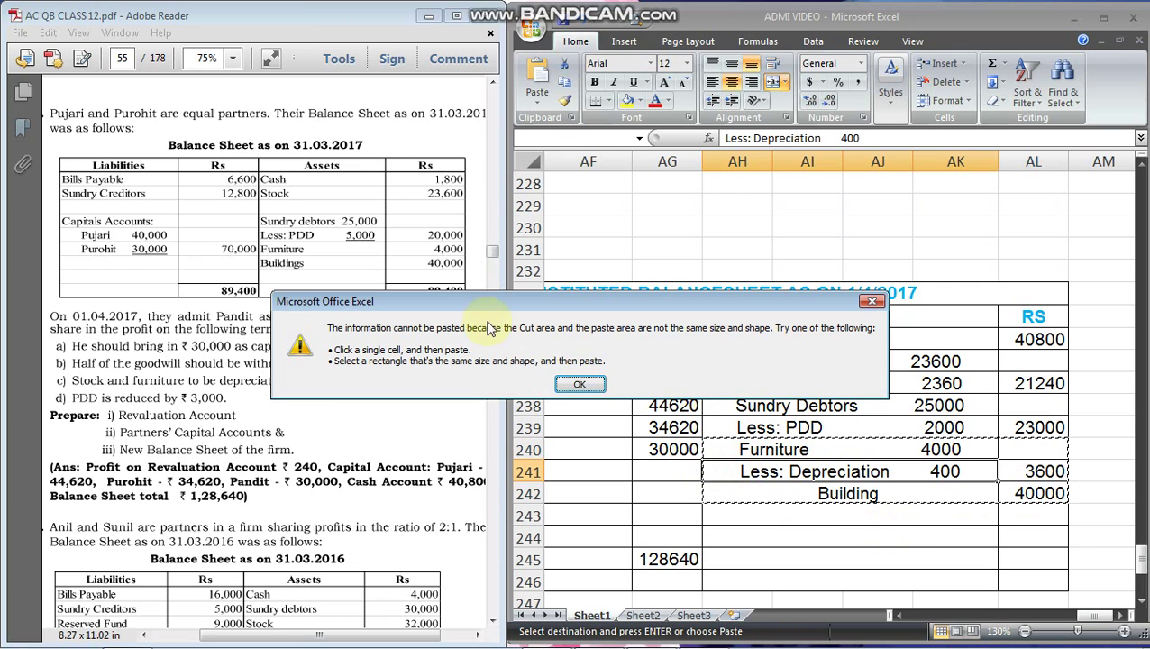
left_click(574, 383)
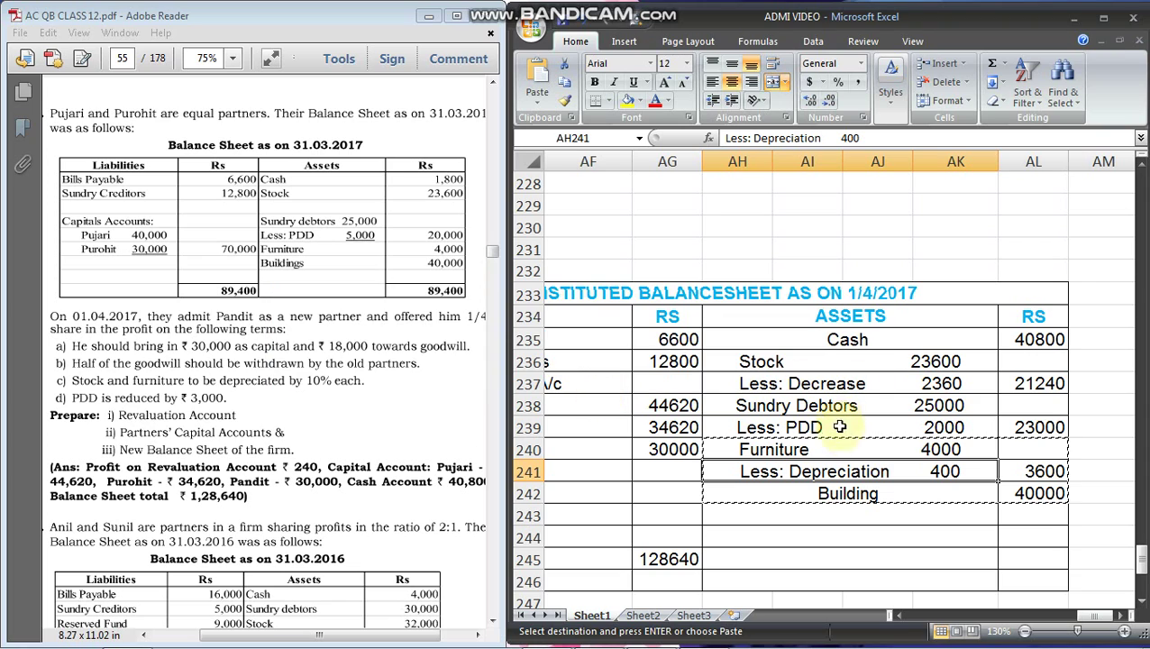
Try to move only the furniture and building descriptions in AH240:AH242 down to AH241
left_click(859, 519)
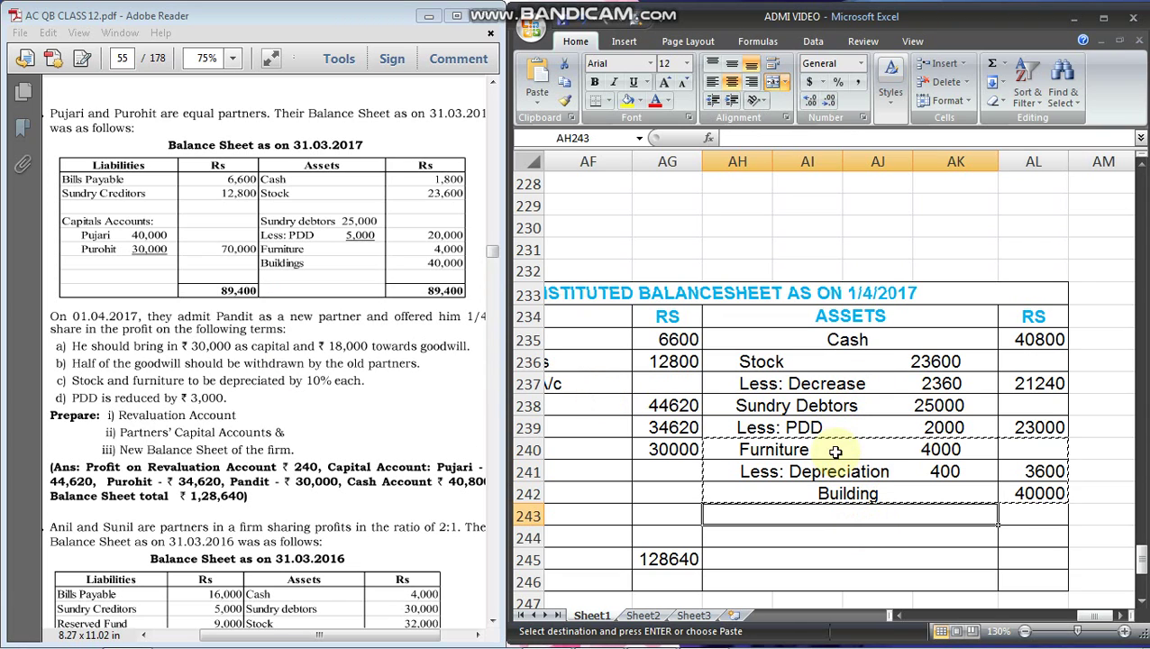
left_click(836, 451)
left_click_drag(837, 454, 839, 503)
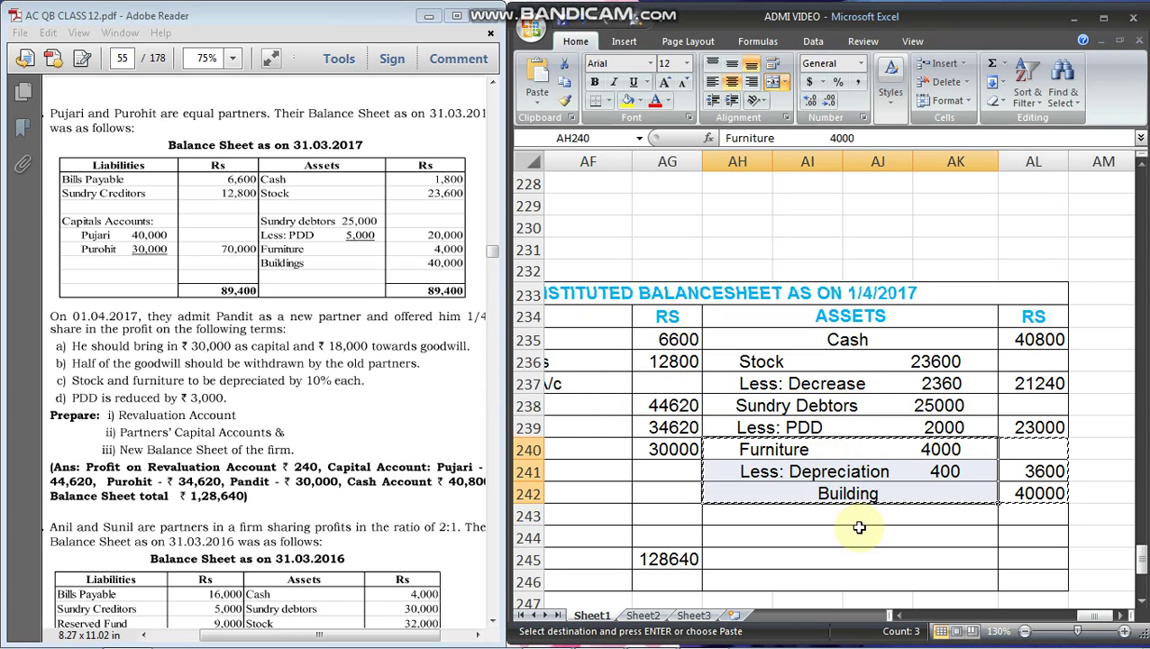
left_click(740, 478)
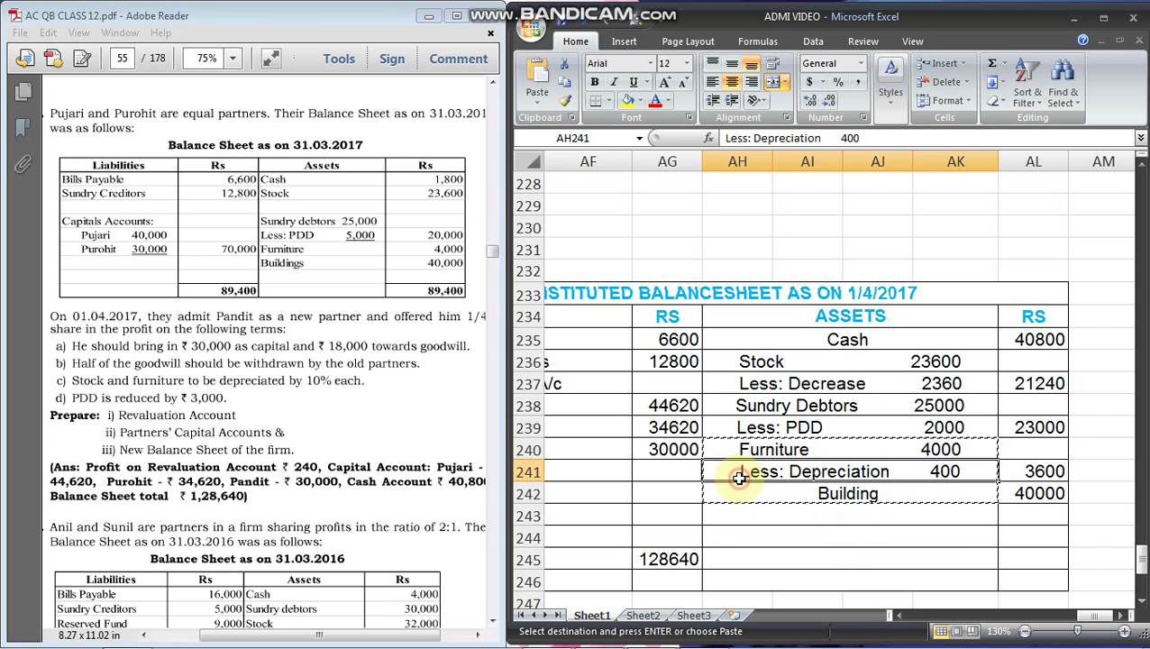
key("Return")
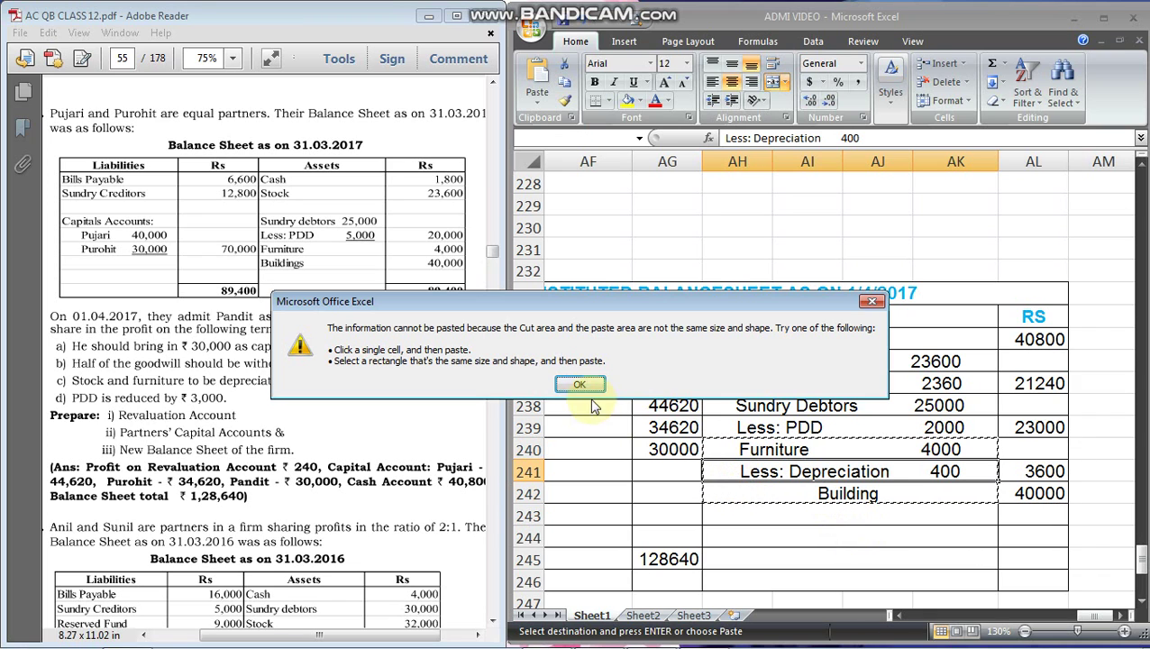
key("Return")
Try moving the cut furniture and building descriptions to AH243, undo the move and clear the pending cut
left_click(737, 519)
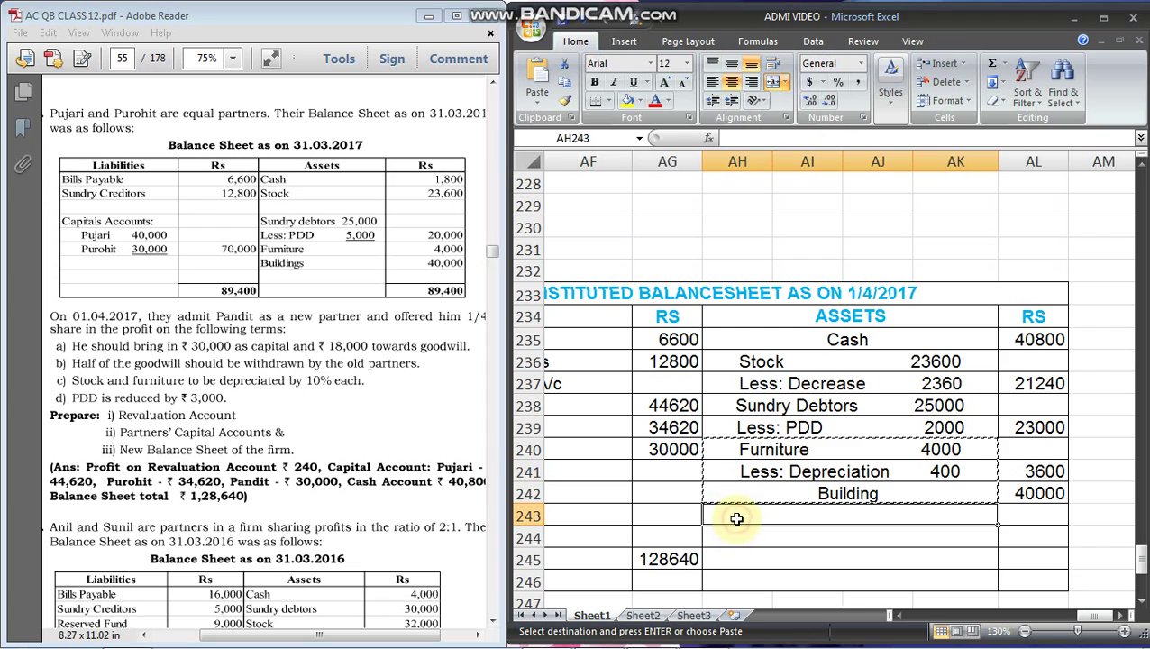
key("Return")
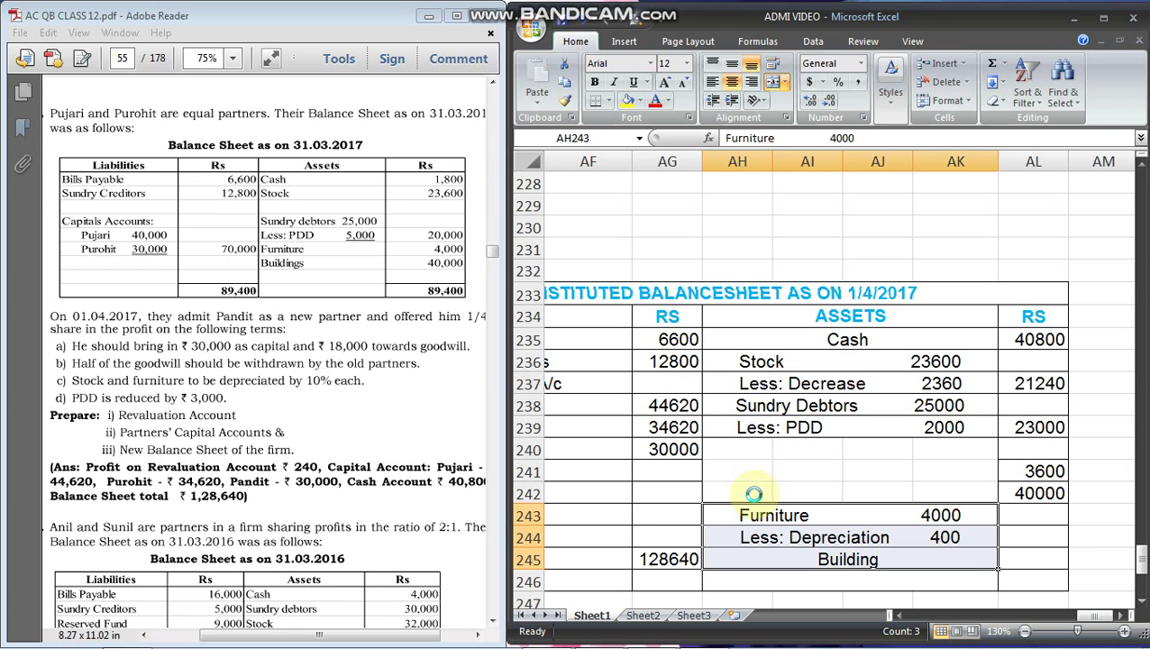
key("ctrl+z")
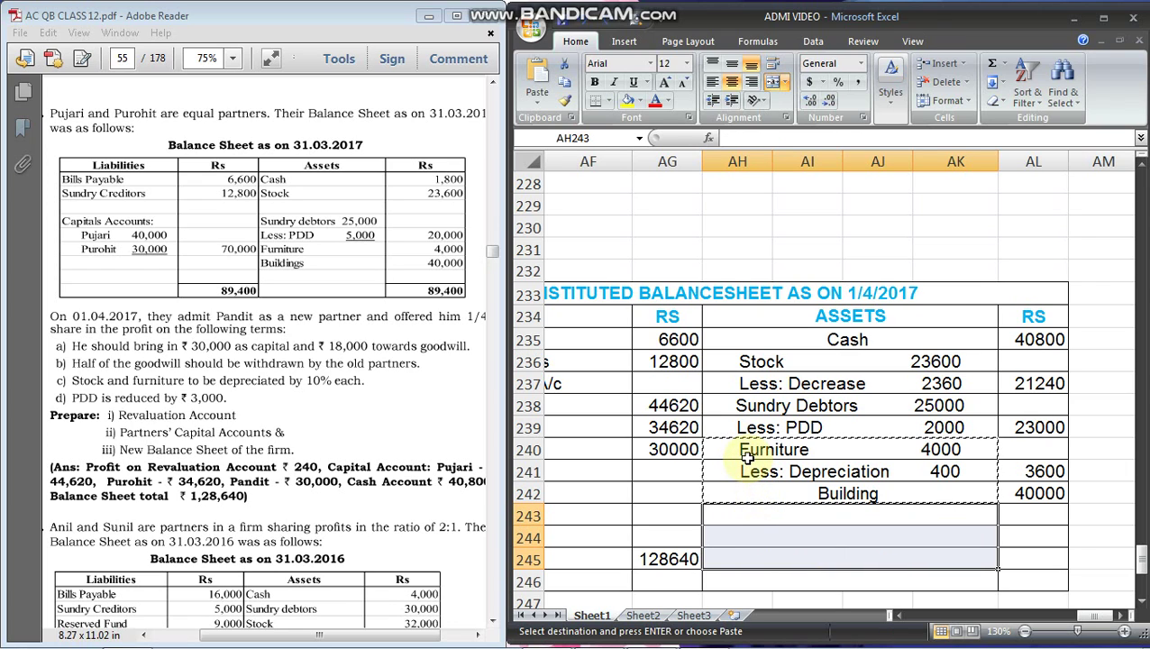
left_click(750, 468)
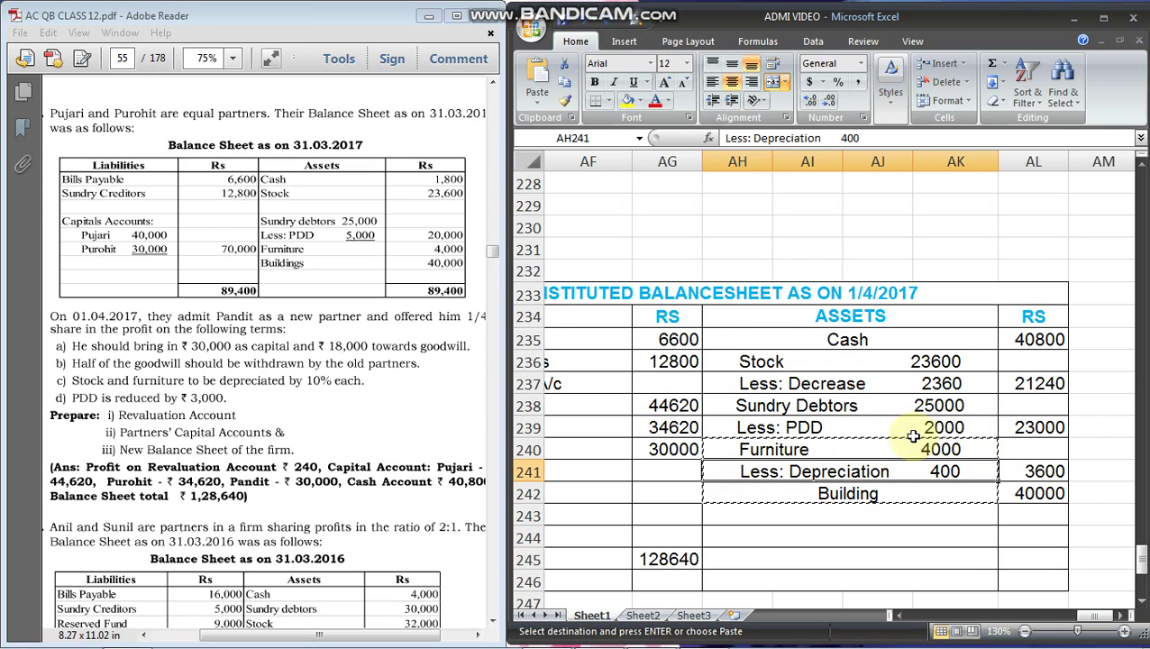
left_click(967, 429)
double_click(967, 428)
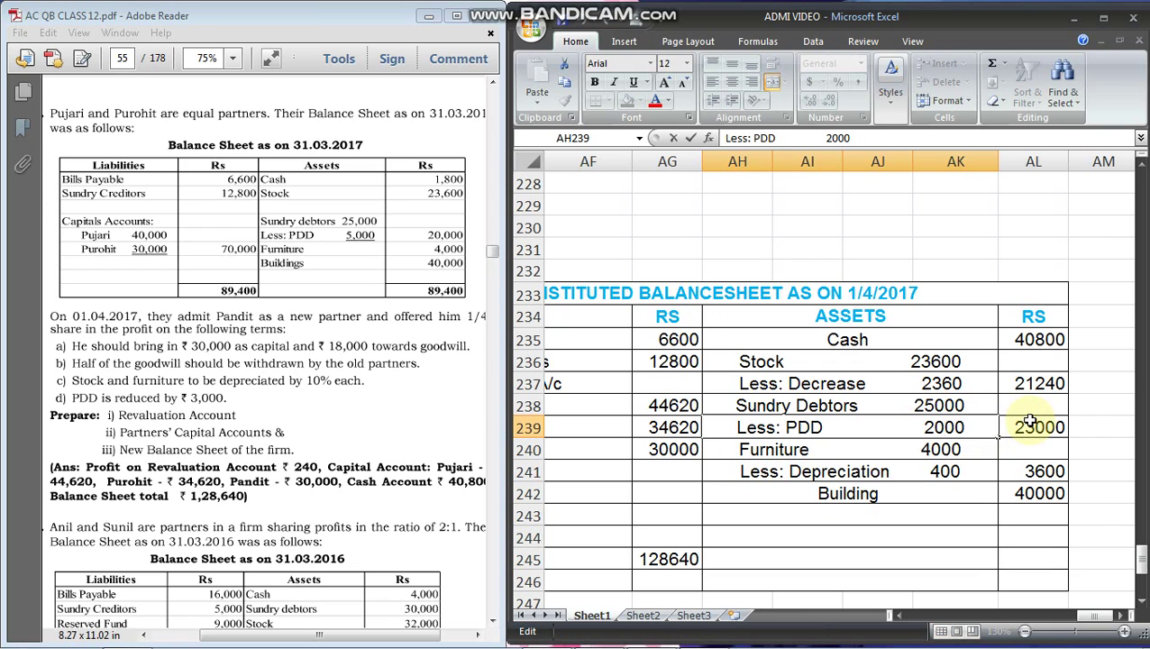
key("Return")
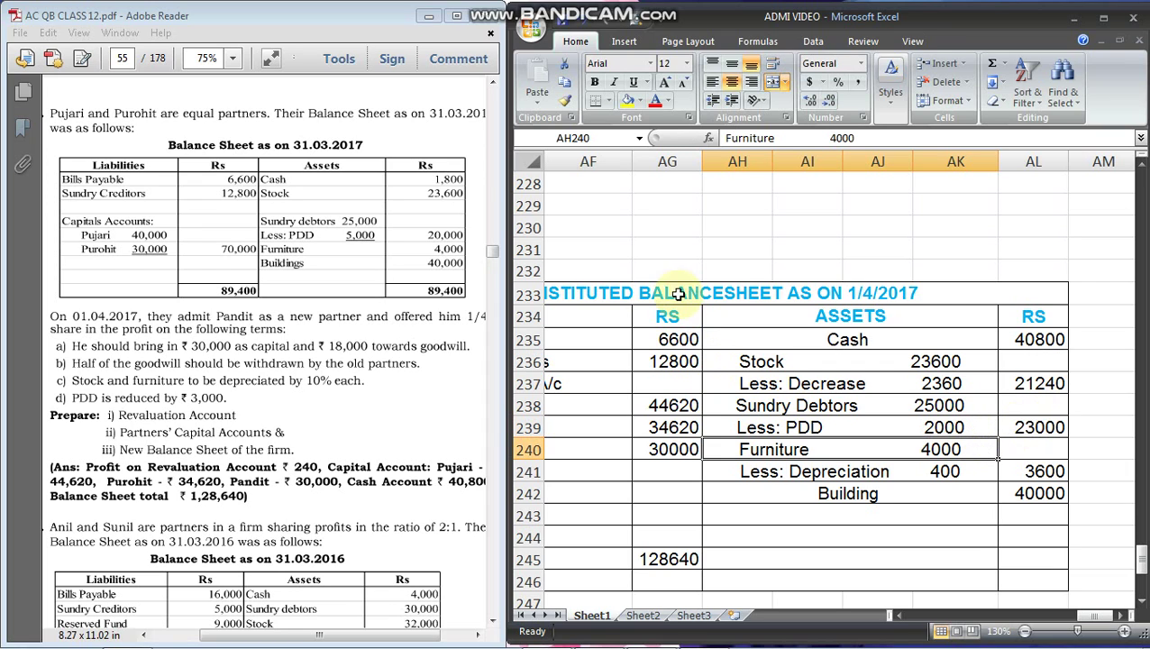
Handwrite 5000 - 3000 in red above the assets, with an arrow to the PDD amount, and underline ₹ 3,000 in term d)
left_click(726, 9)
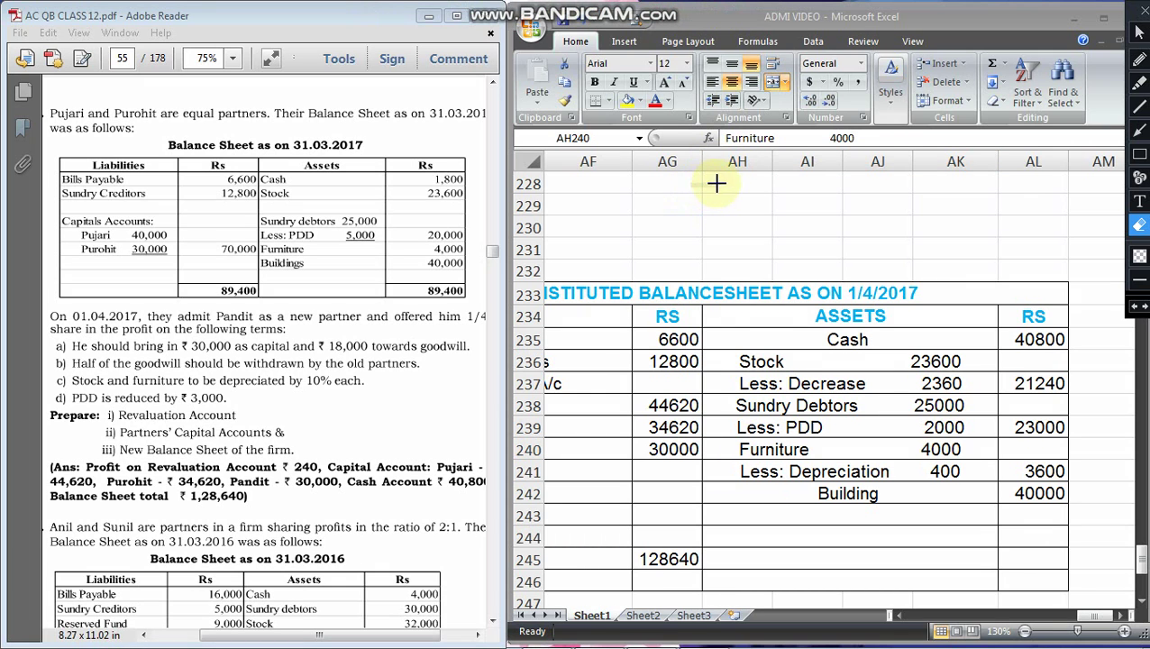
left_click(1141, 59)
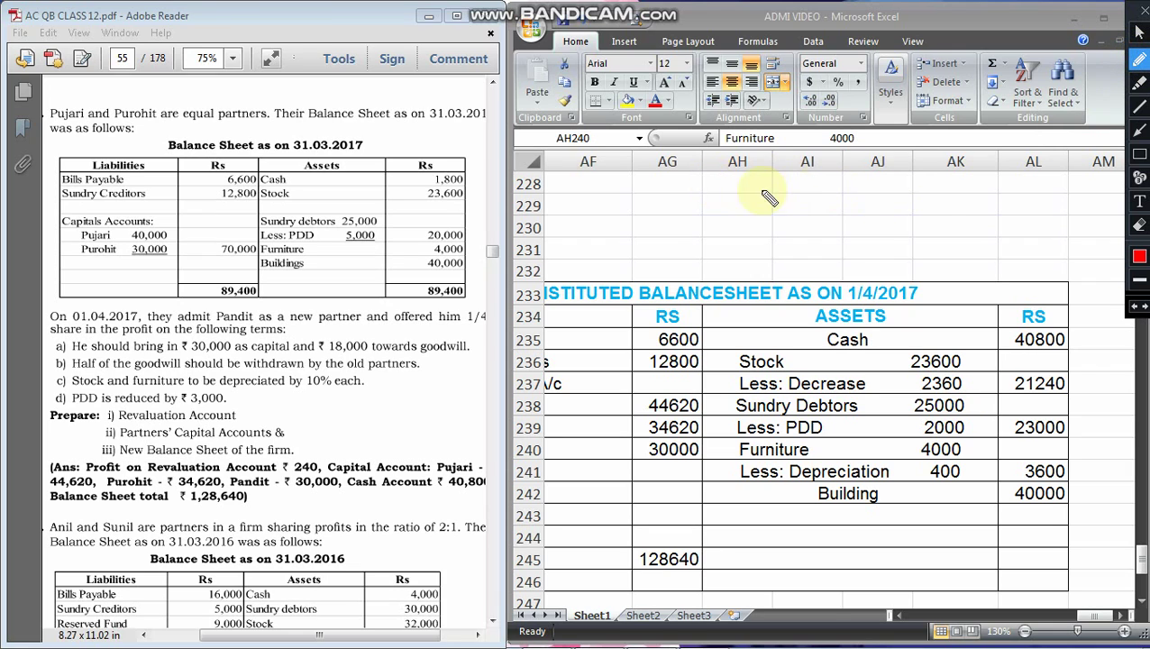
mouse_move(672, 219)
left_mouse_down()
mouse_move(665, 237)
mouse_move(826, 224)
mouse_move(816, 239)
mouse_move(923, 224)
mouse_move(908, 256)
mouse_move(954, 236)
mouse_move(1074, 250)
mouse_move(1010, 240)
left_mouse_up()
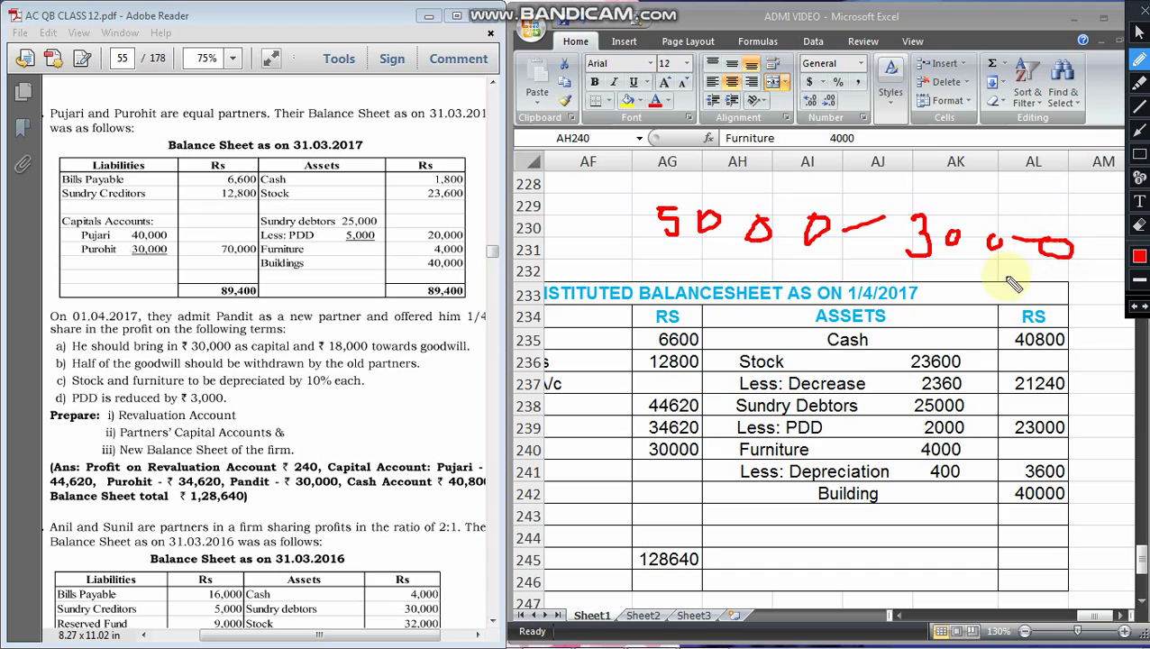
mouse_move(890, 241)
left_mouse_down()
mouse_move(931, 397)
mouse_move(927, 429)
left_mouse_up()
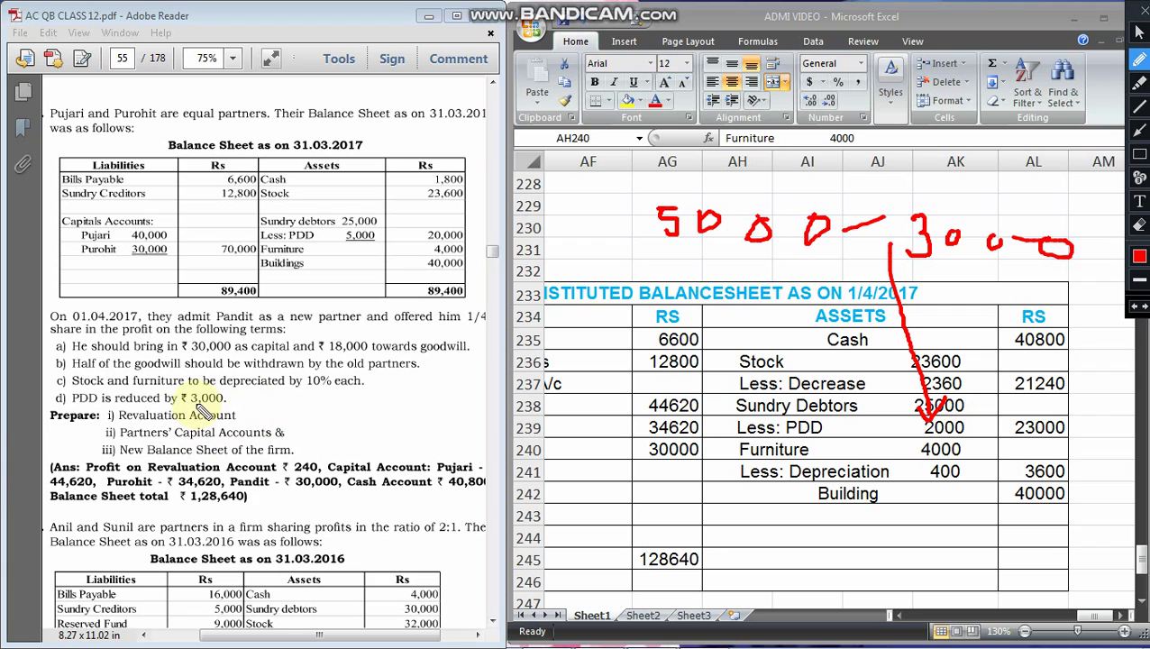
left_click_drag(166, 403, 244, 408)
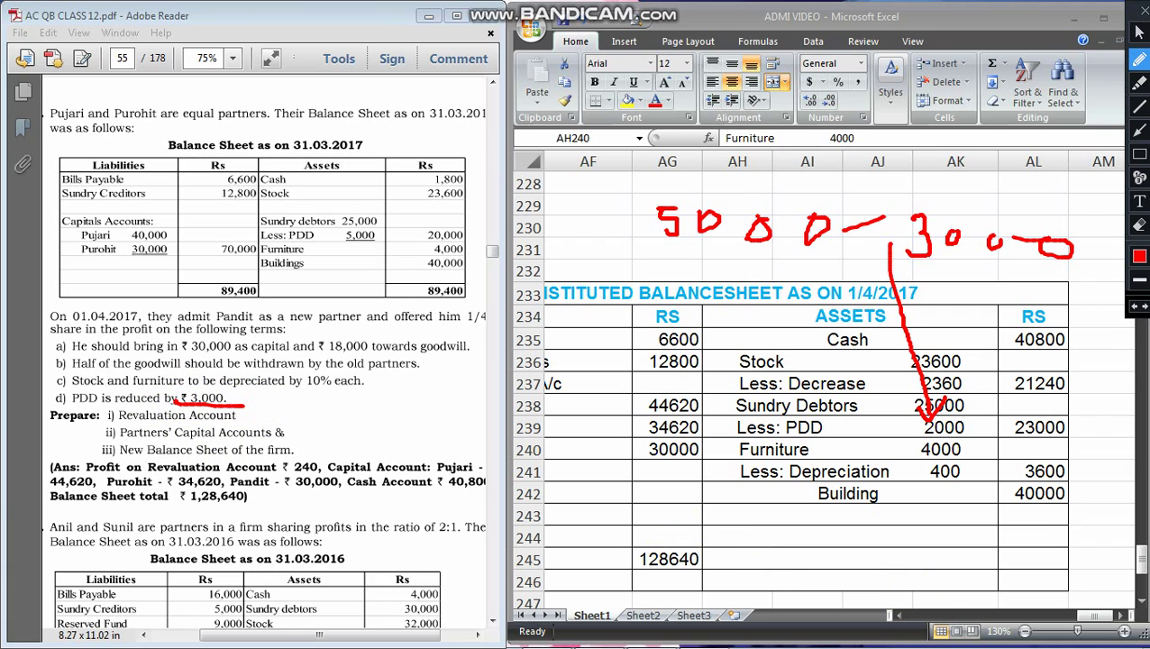
Check the PDD entry on the credit side of the revaluation account against the balance sheet's PDD amount
left_click(1138, 33)
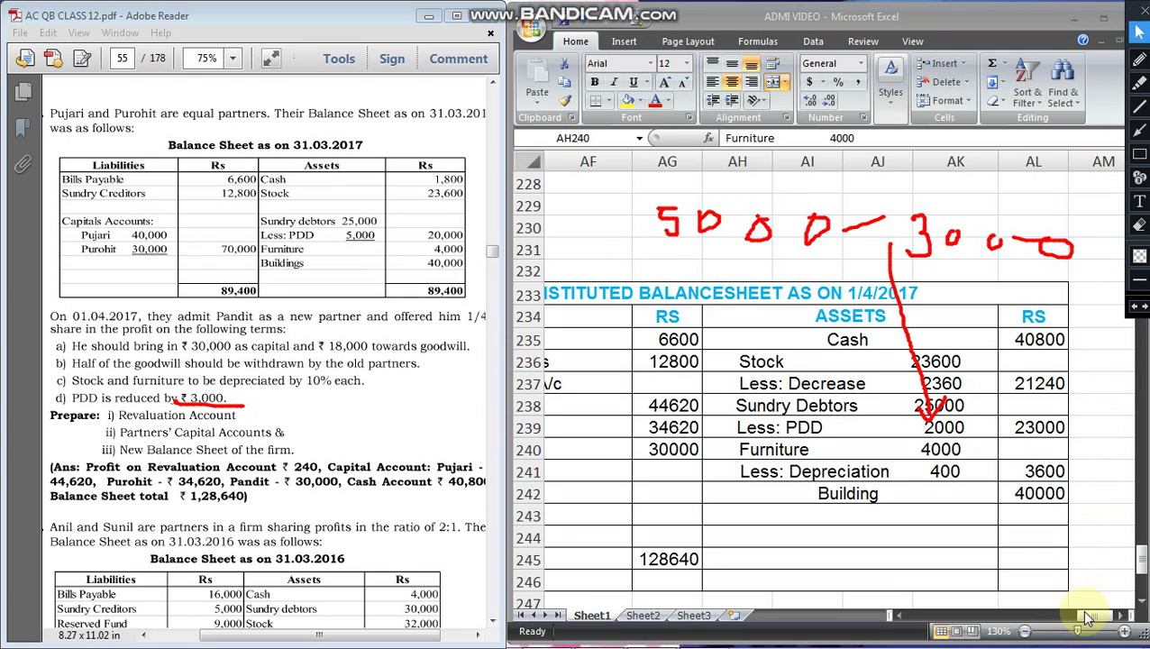
left_click_drag(1043, 620, 976, 611)
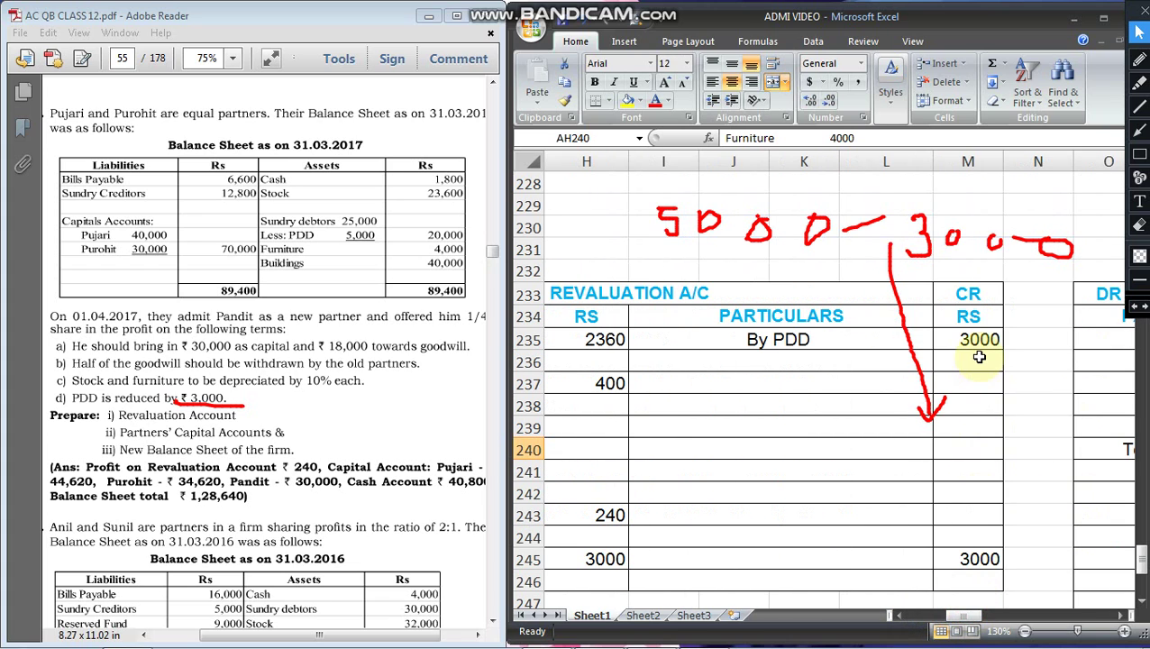
left_click_drag(963, 616, 1102, 602)
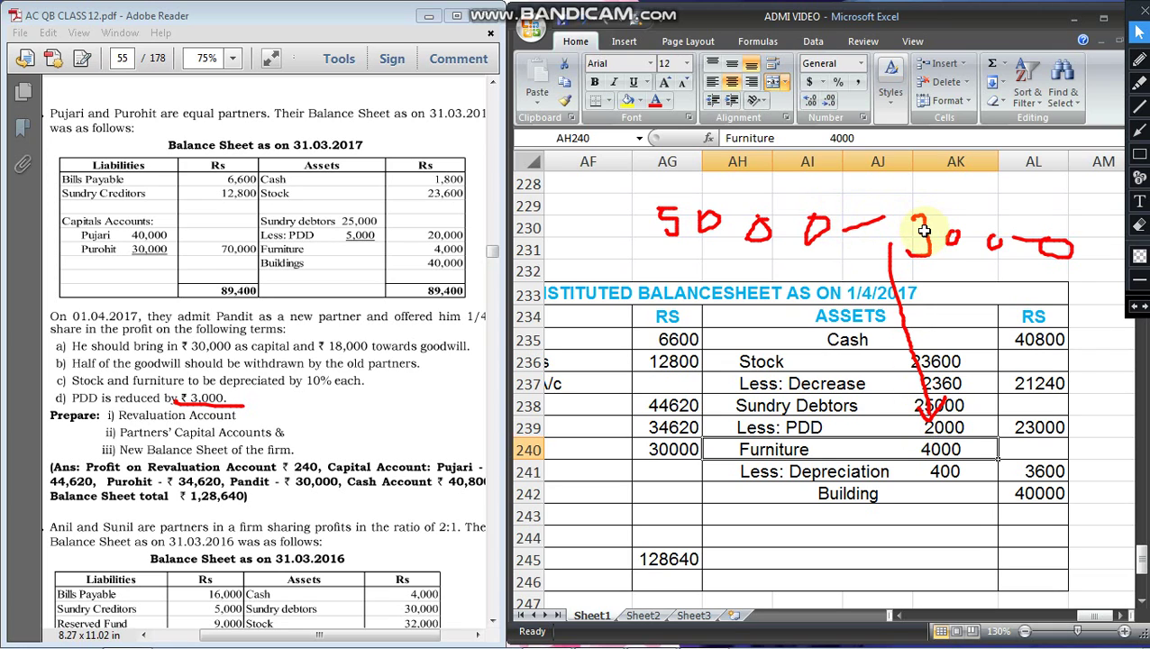
left_click_drag(929, 418, 955, 406)
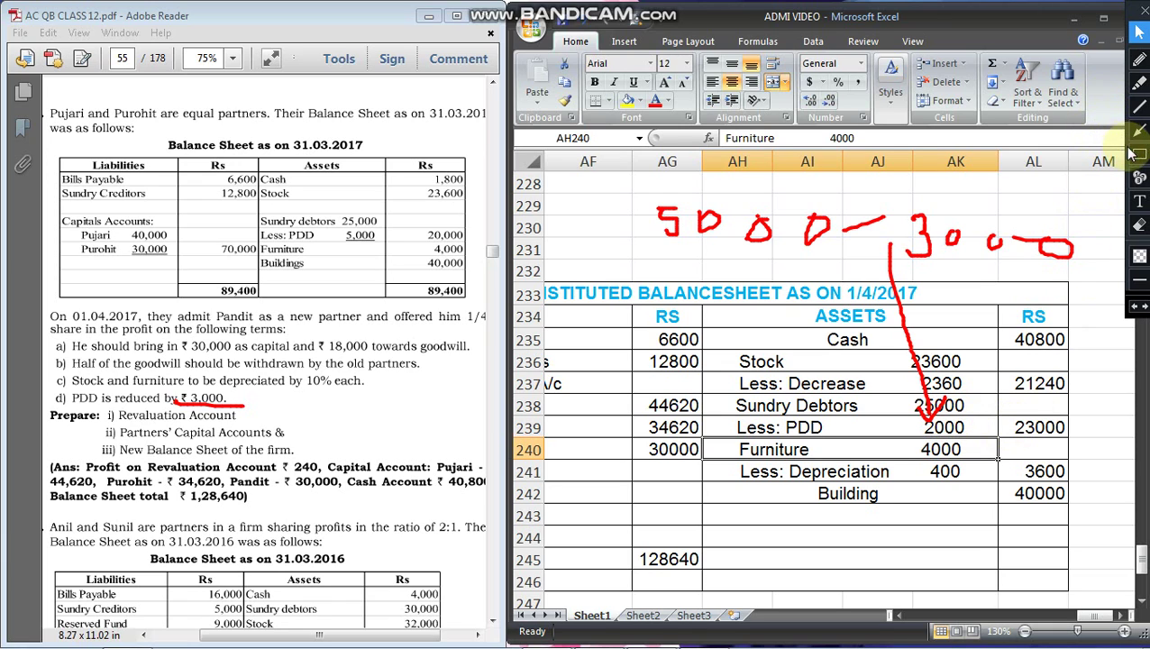
Erase the red calculation and arrow drawn over the balance sheet
left_click(1140, 226)
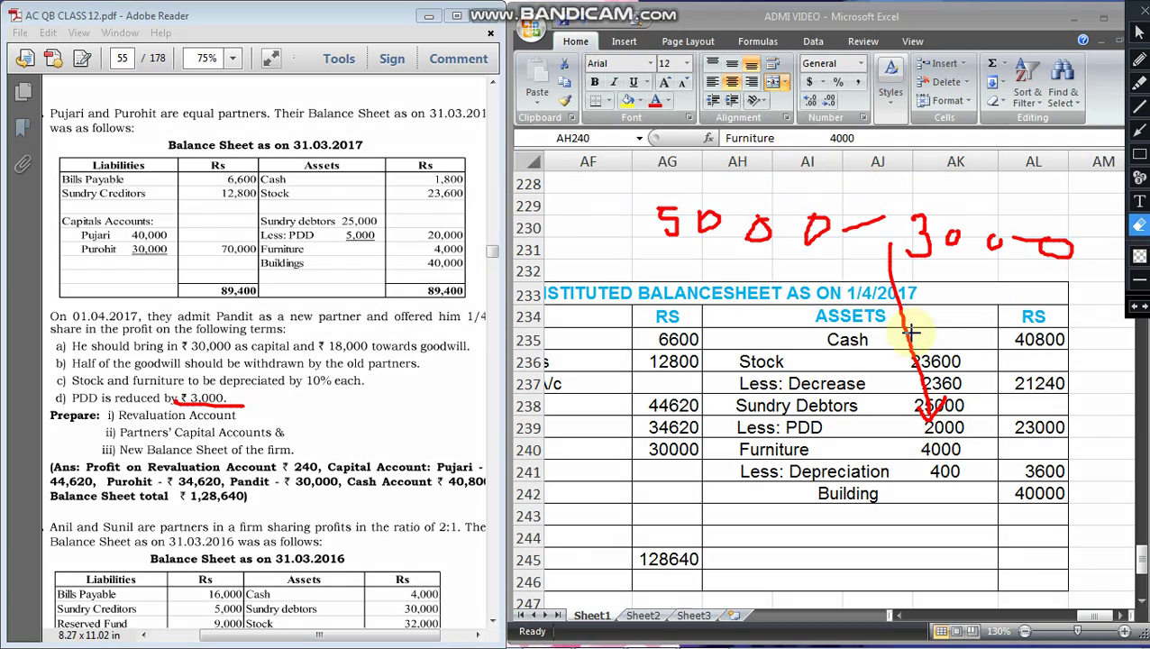
mouse_move(601, 188)
left_mouse_down()
mouse_move(1069, 394)
mouse_move(1105, 480)
left_mouse_up()
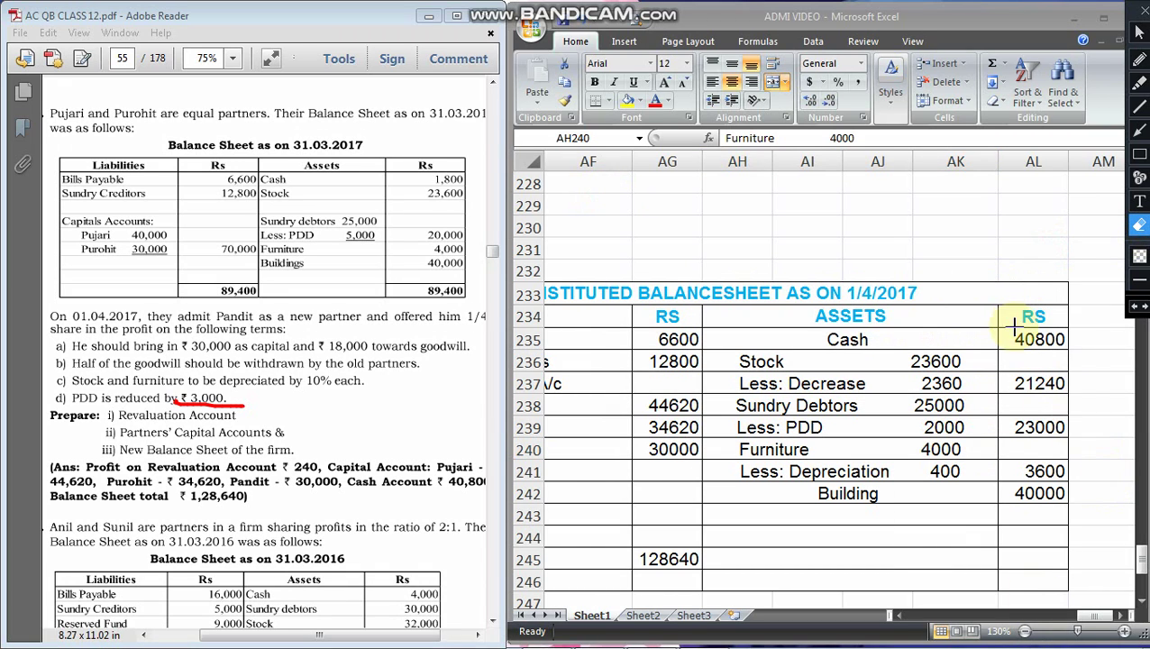
left_click(1142, 34)
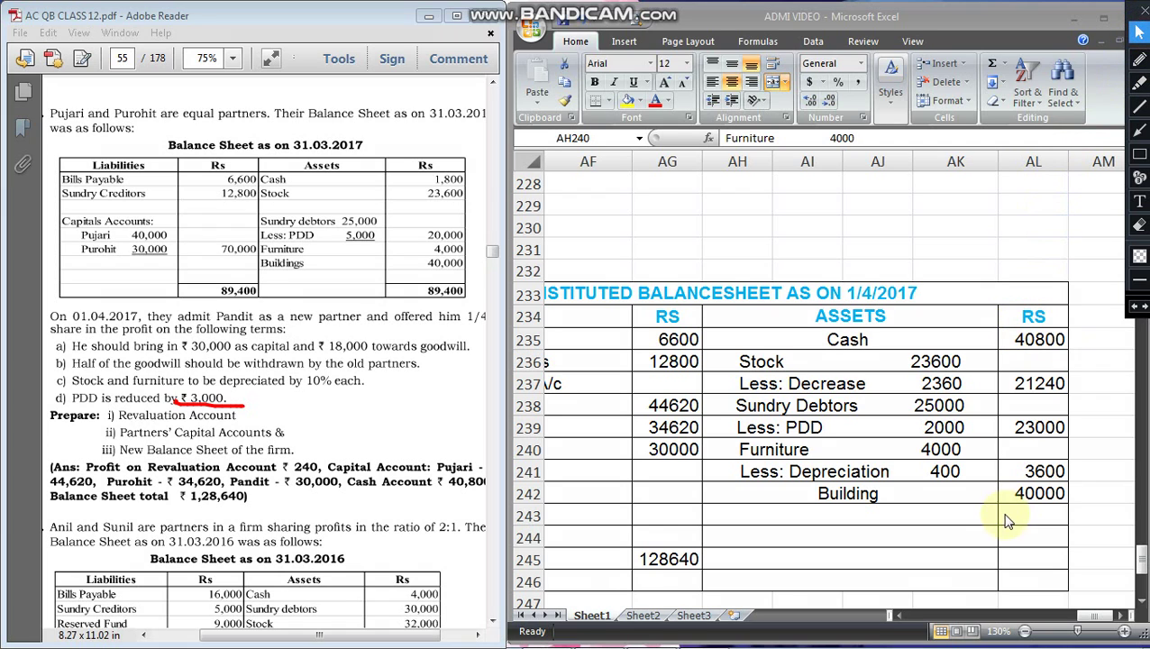
Sum the asset amounts in AL235:AL242 by selecting them and enter the total 128640 in AL245
left_click_drag(1057, 341, 1037, 494)
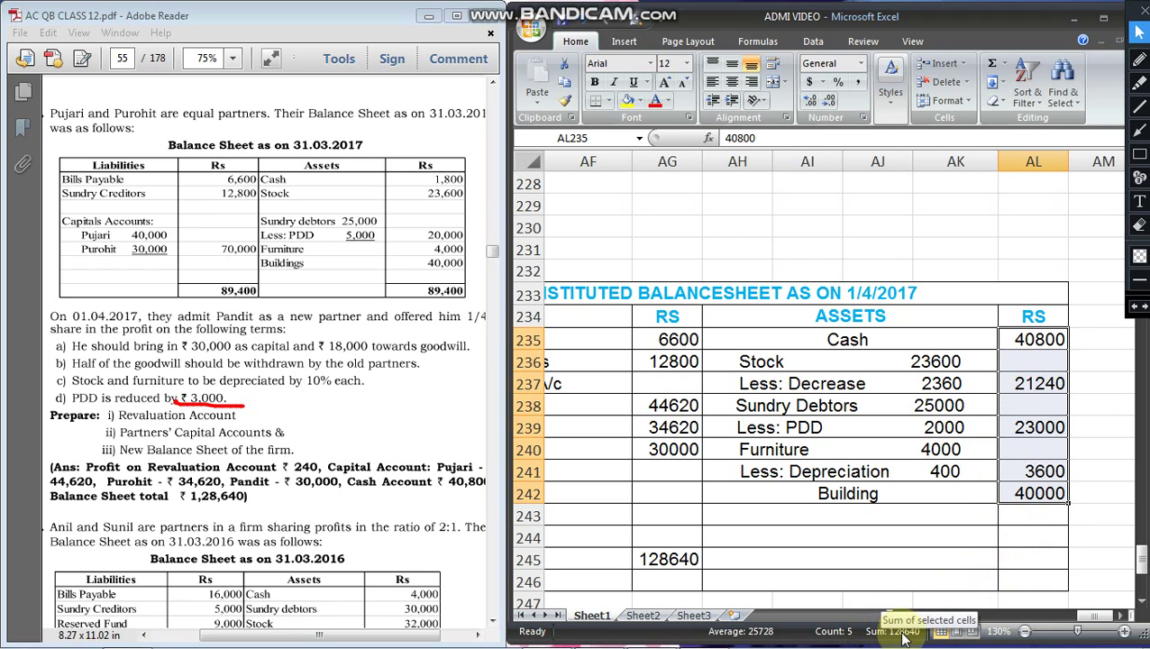
left_click(1027, 559)
type("128640")
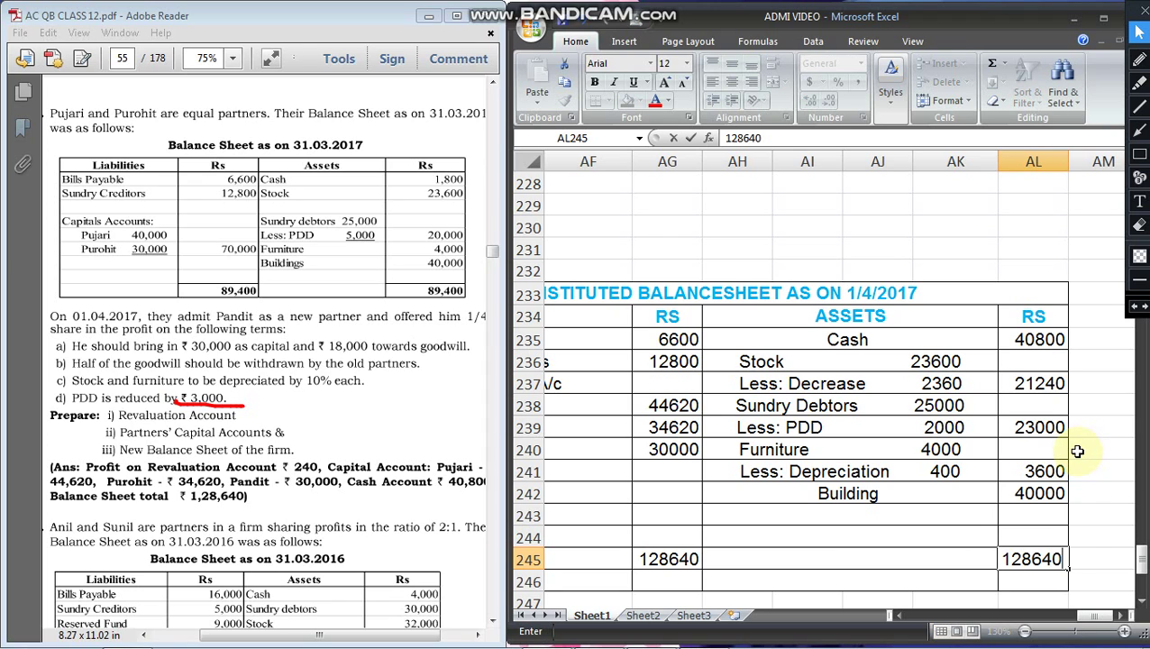
key("Return")
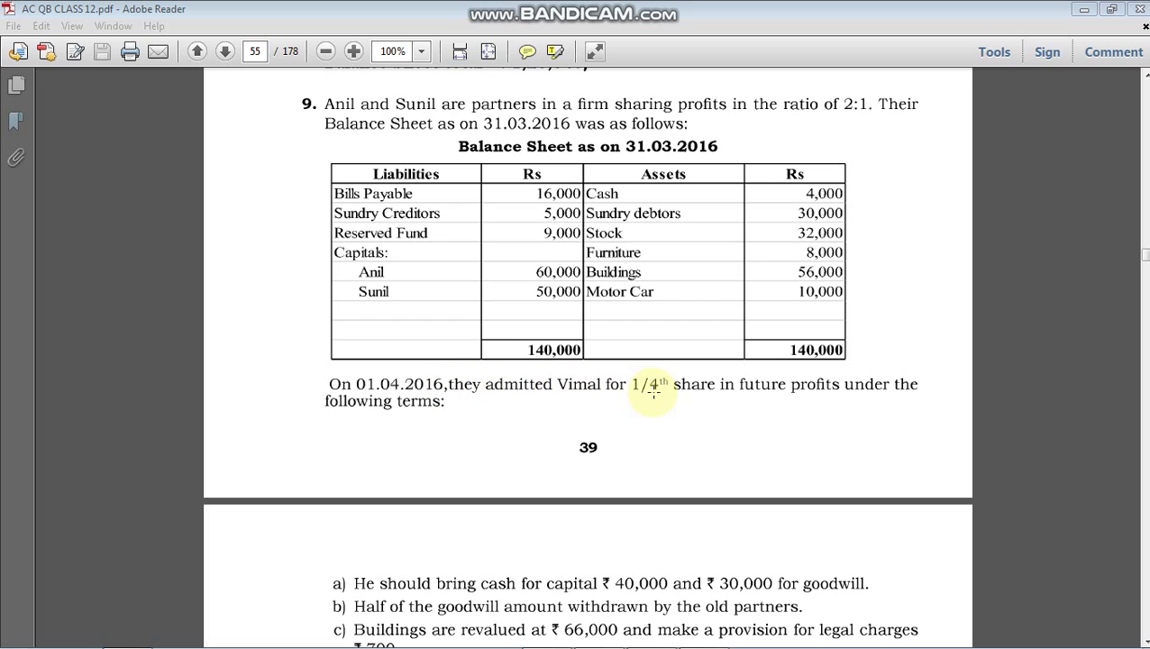
Read problem 9 in the Adobe Reader question bank, covering its 31.03.2016 balance sheet, profit-sharing ratio and admission terms a) to e)
left_click_drag(556, 389, 663, 402)
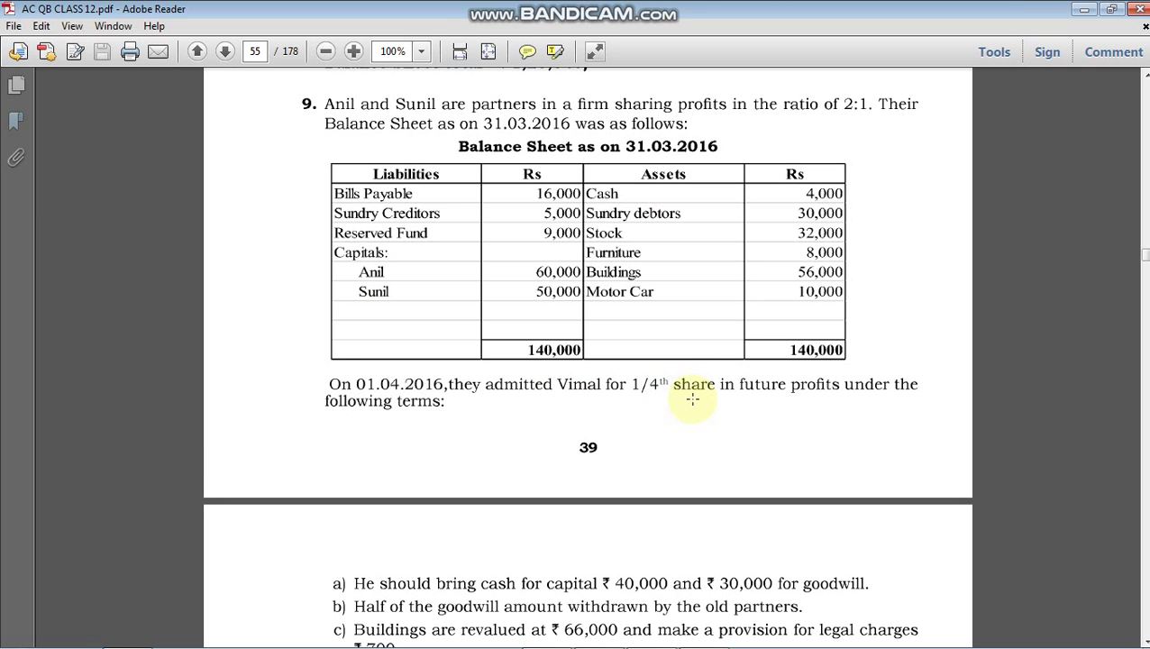
scroll(691, 398, "down", 3)
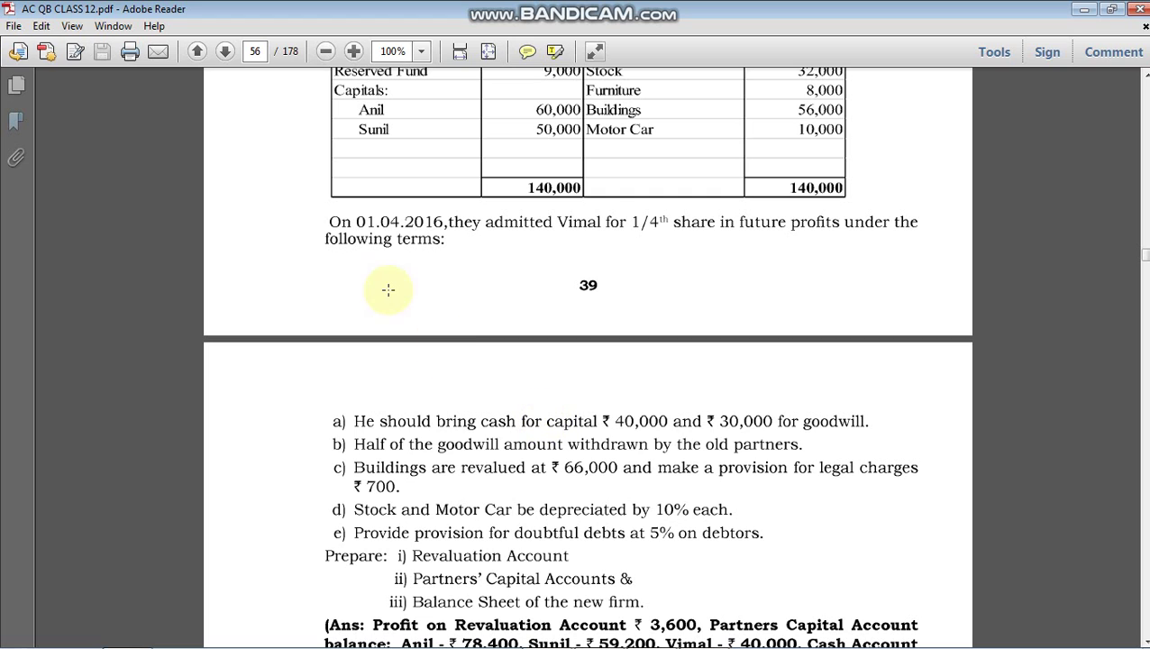
scroll(408, 556, "down", 2)
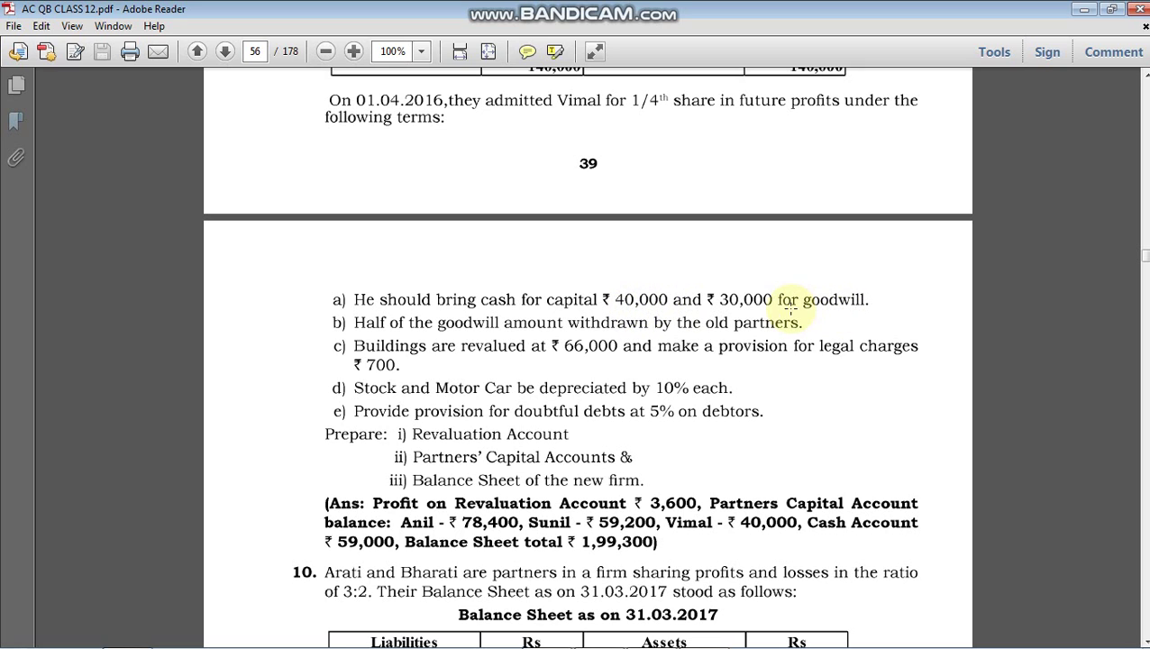
scroll(742, 319, "up", 3)
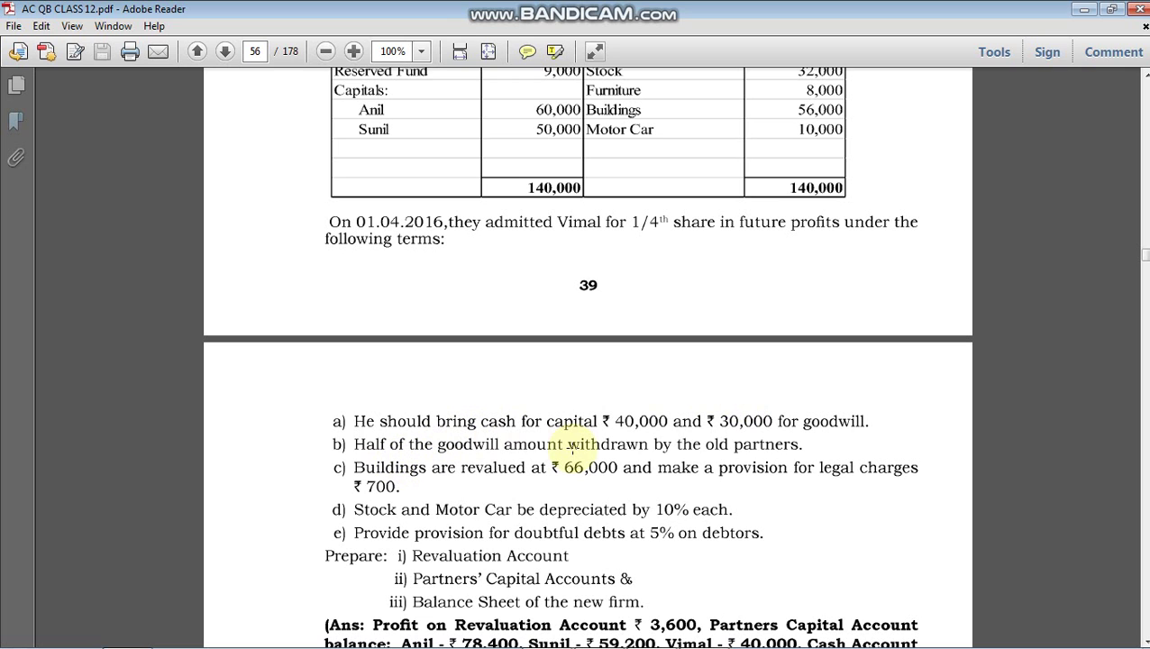
scroll(809, 460, "up", 5)
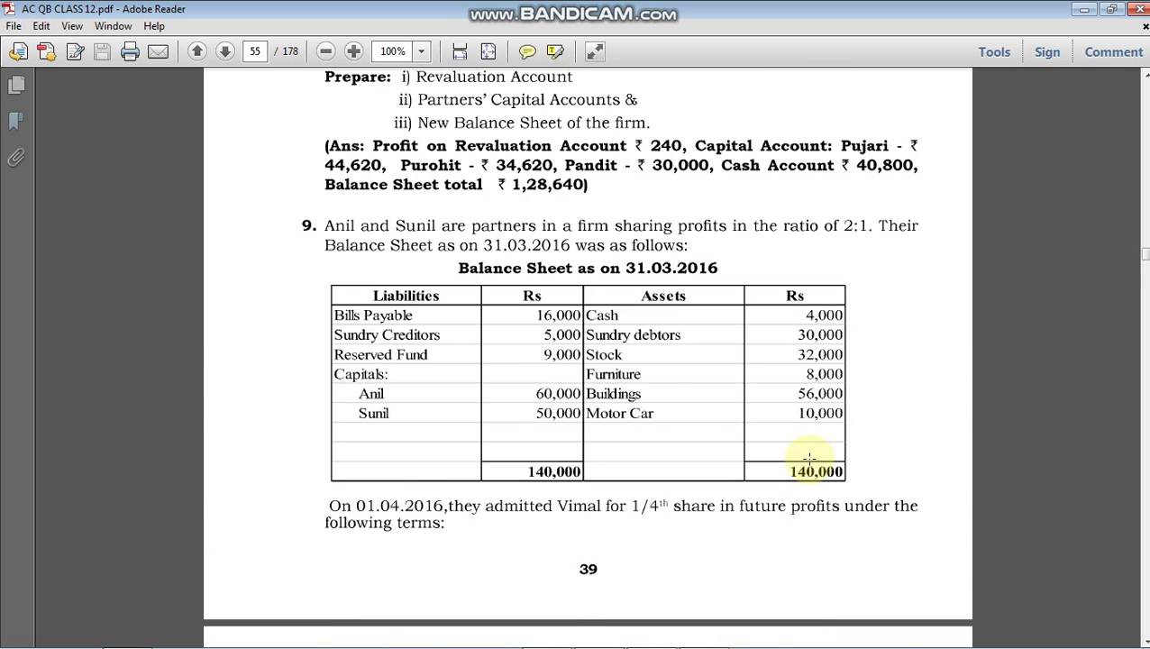
scroll(810, 460, "up", 3)
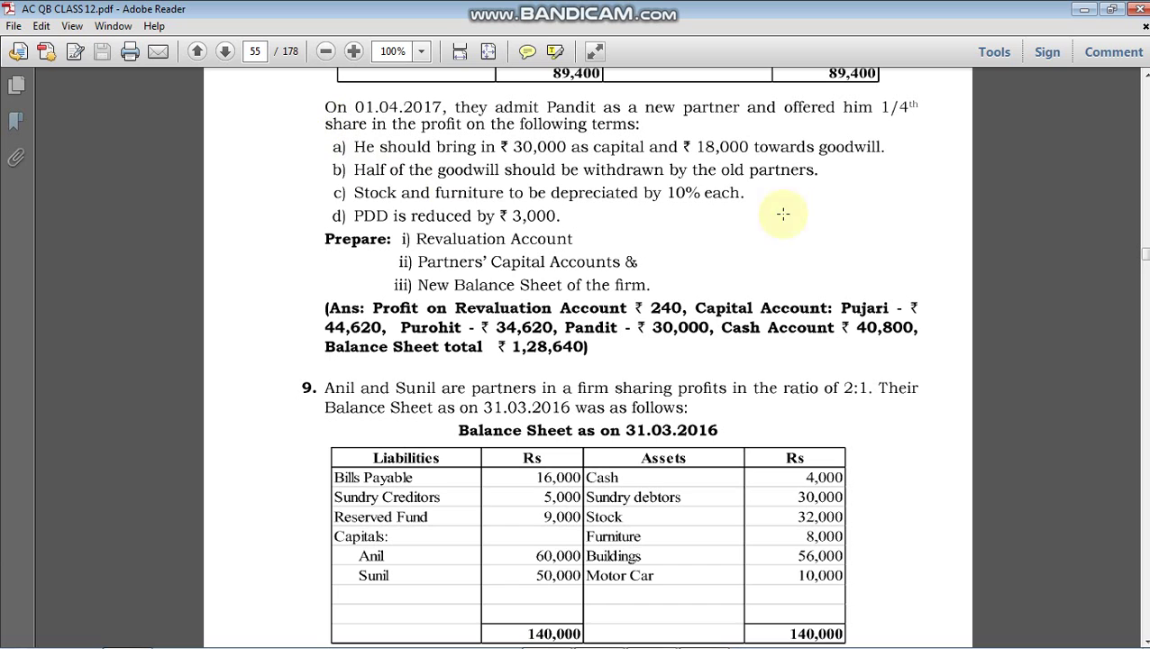
scroll(824, 183, "down", 9)
scroll(826, 182, "down", 4)
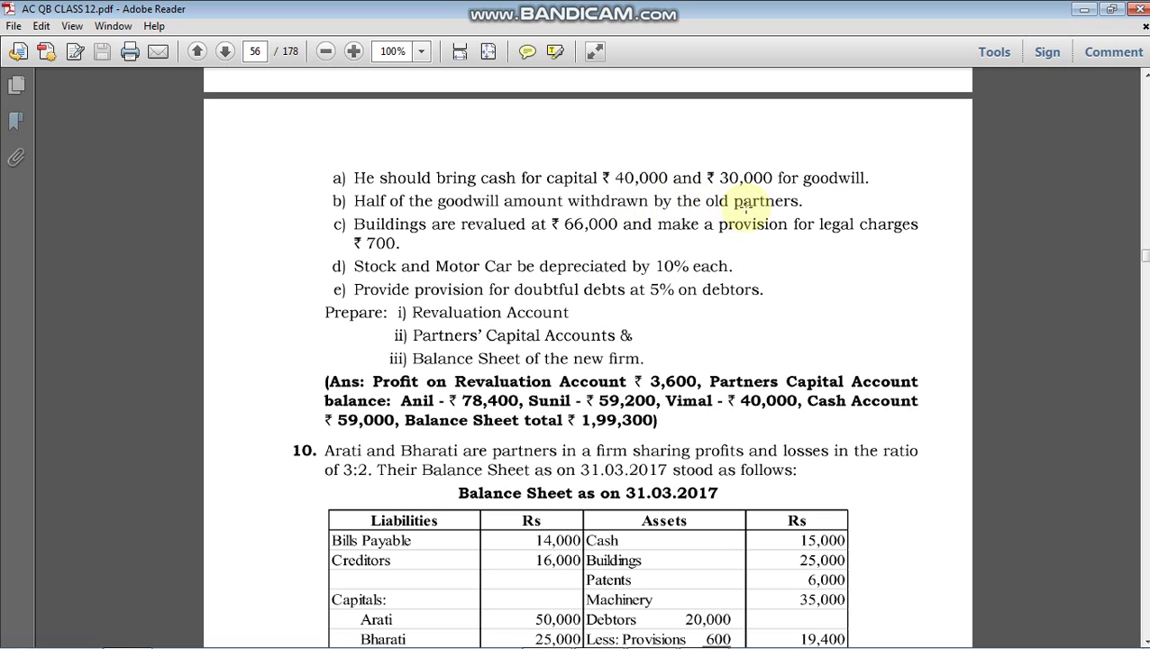
scroll(746, 204, "up", 8)
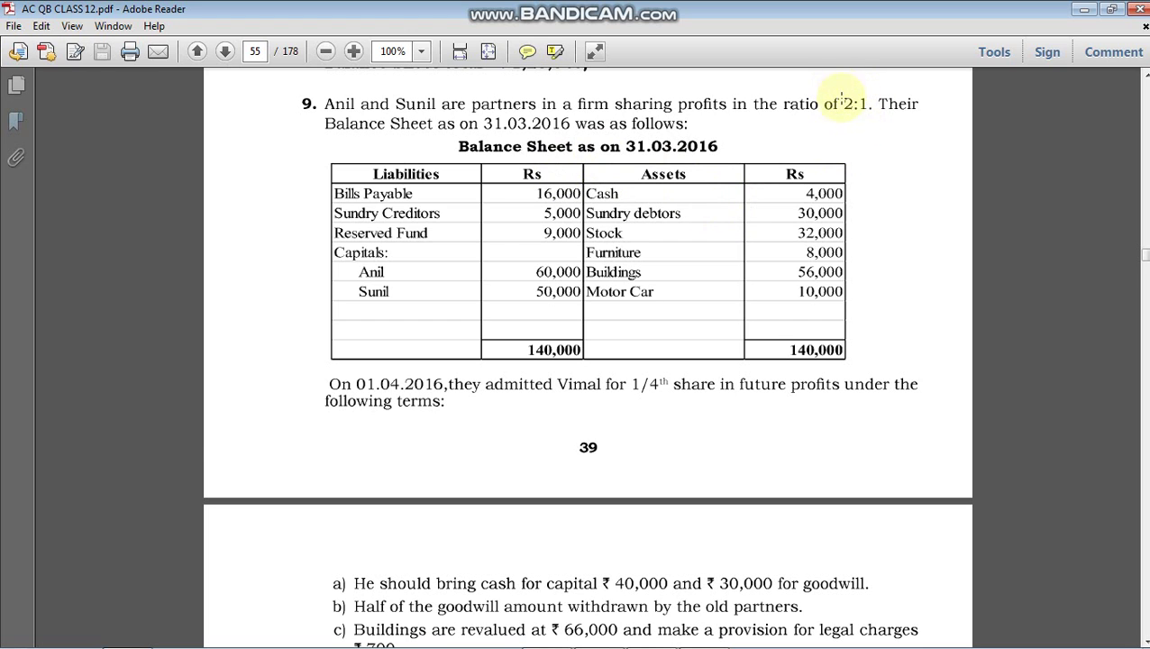
scroll(843, 102, "down", 4)
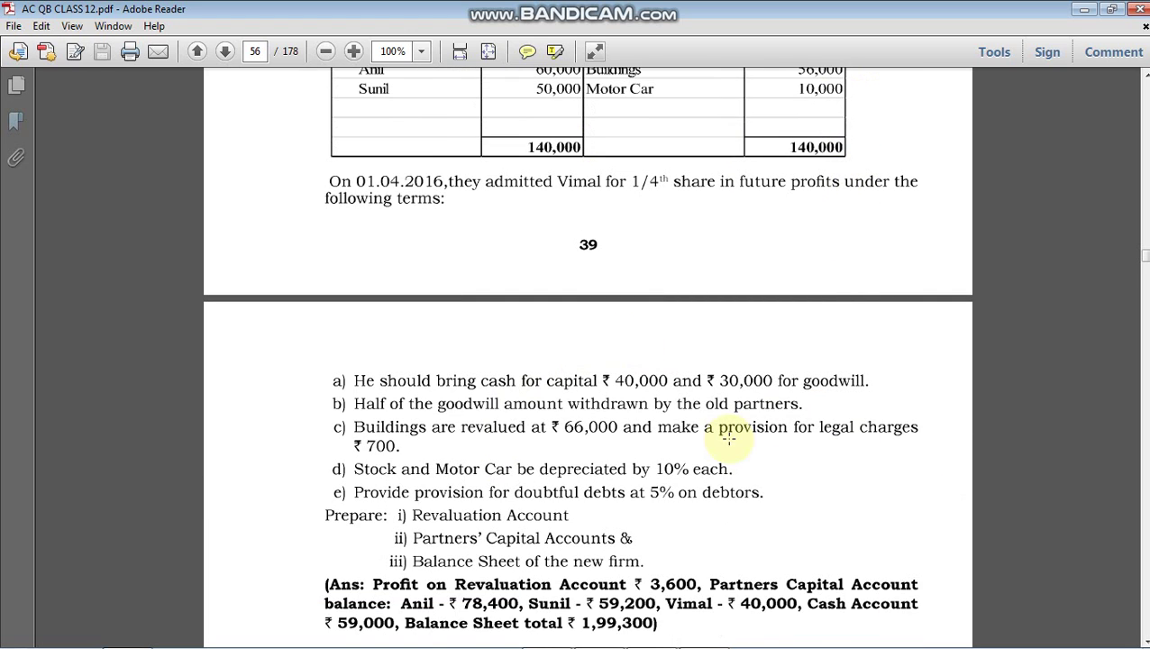
scroll(775, 415, "up", 4)
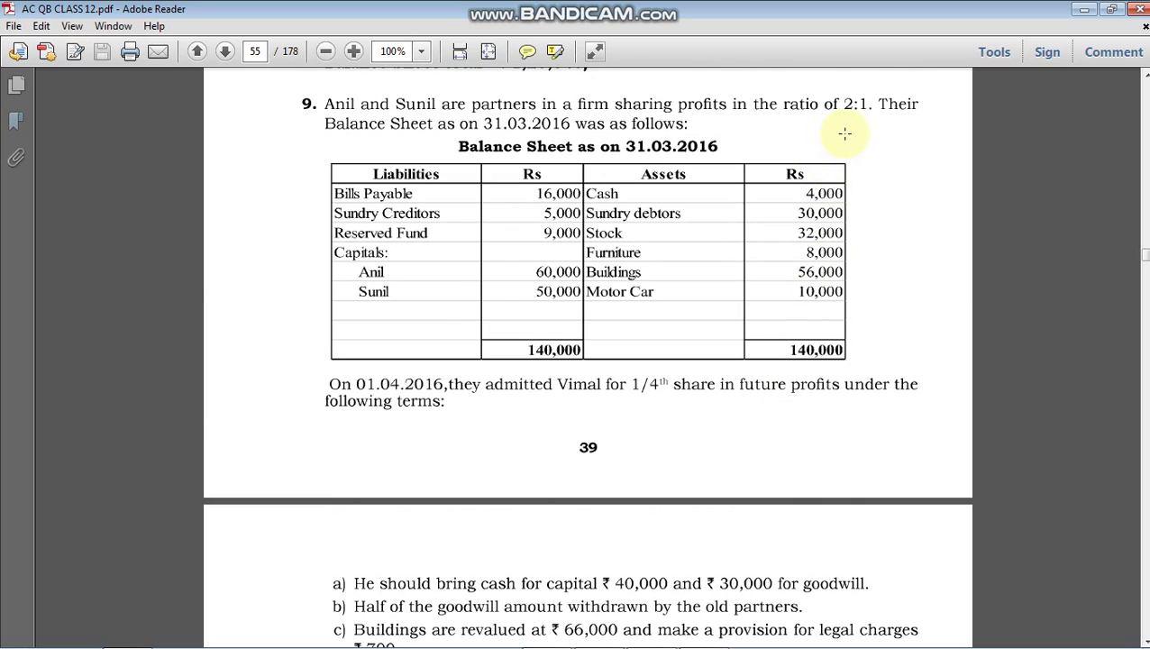
scroll(848, 171, "down", 1)
scroll(848, 211, "down", 7)
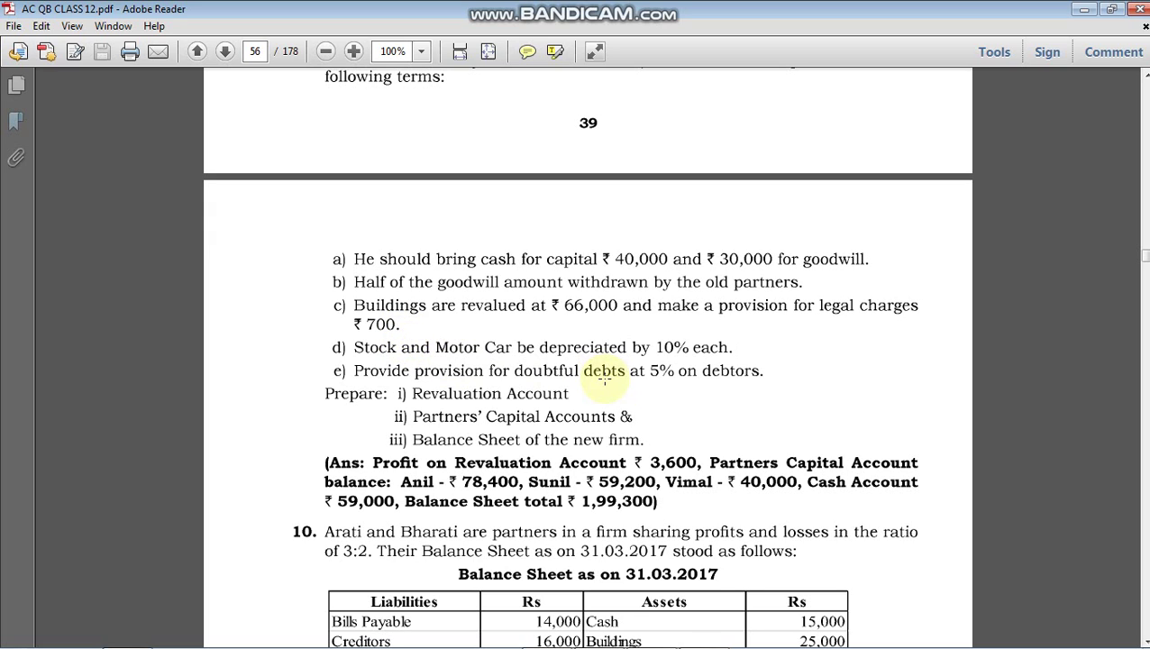
scroll(687, 377, "up", 2)
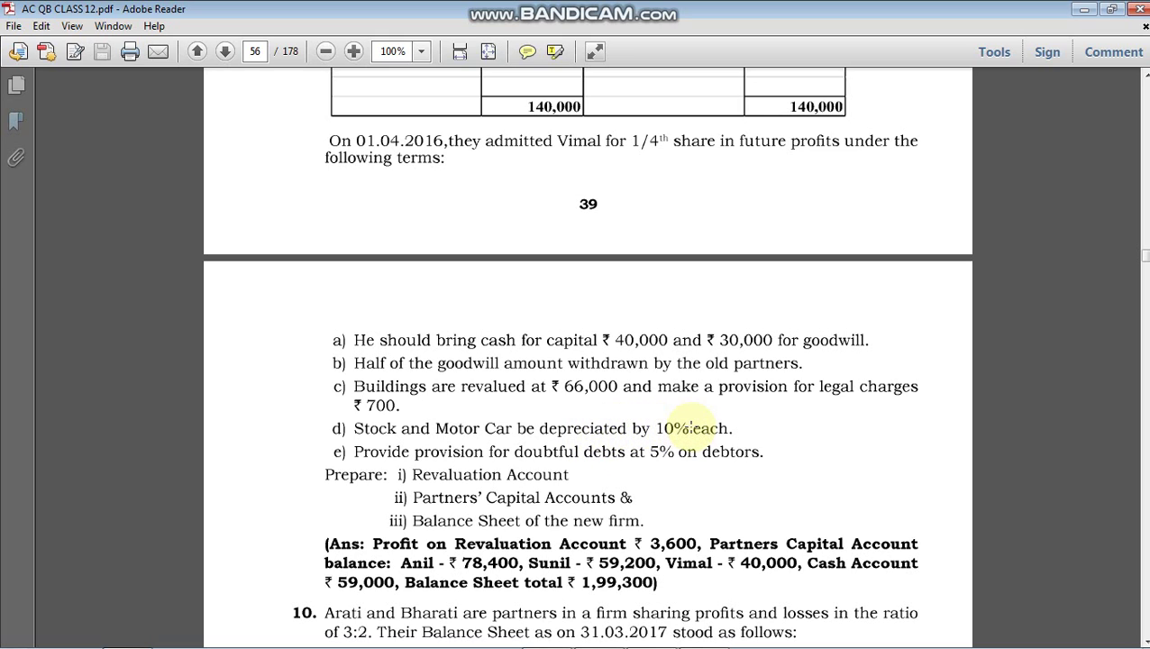
Review question 9's balance sheet, admission terms and answers in the PDF, continuing to question 10
scroll(662, 442, "up", 2)
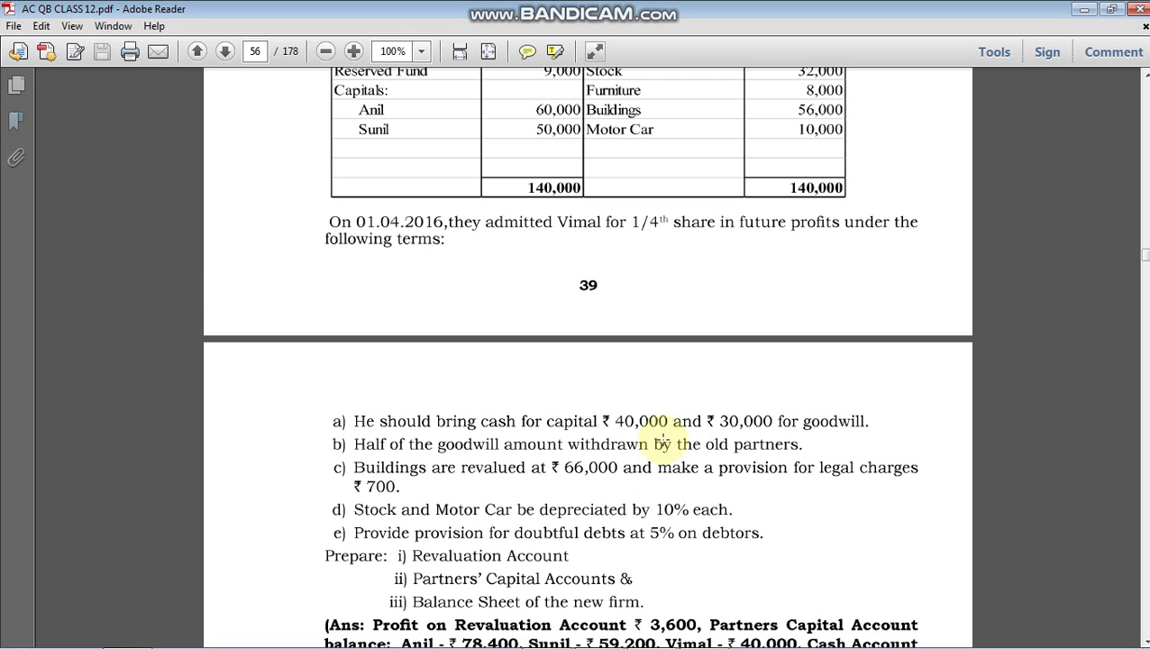
scroll(537, 477, "up", 1)
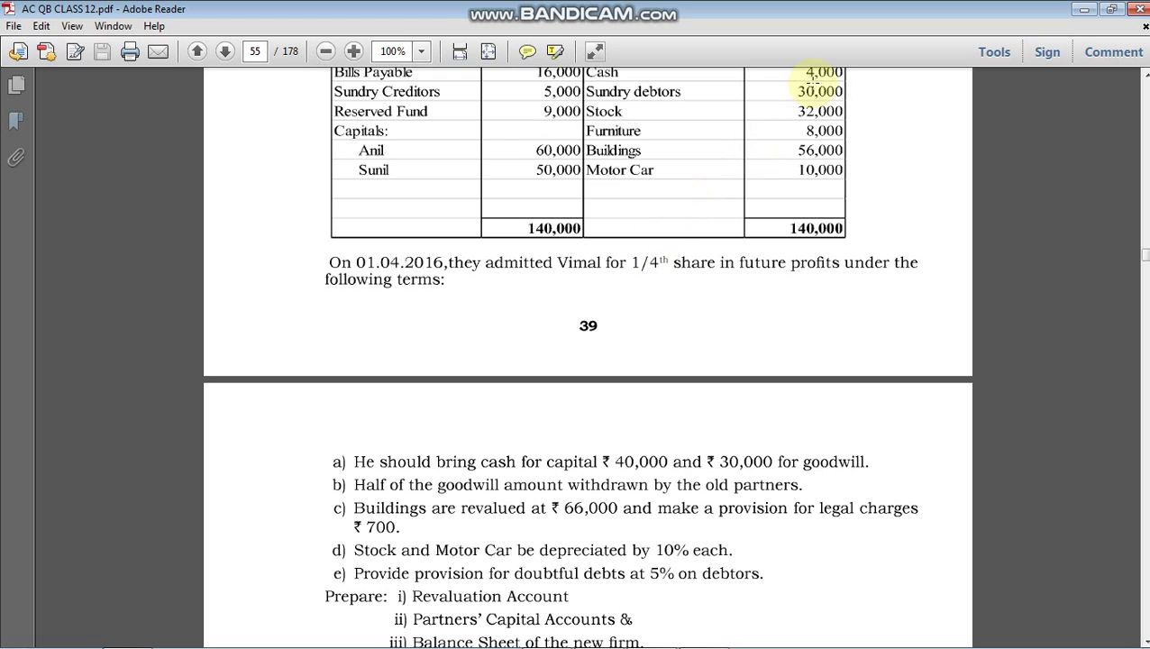
scroll(809, 131, "down", 5)
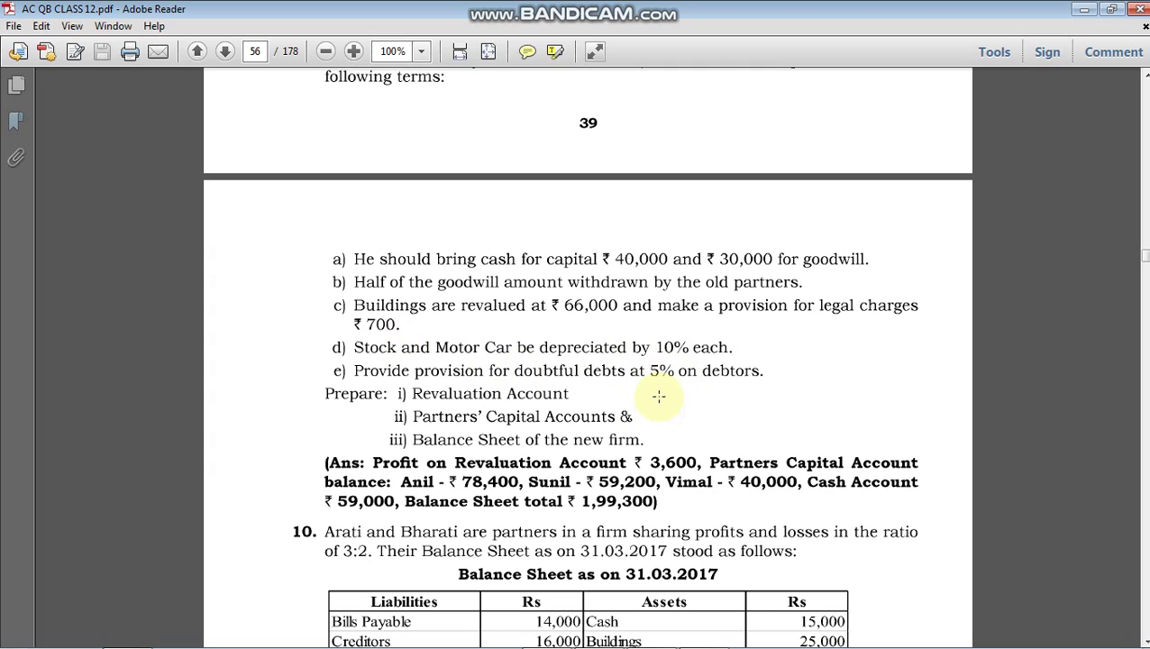
scroll(740, 361, "up", 6)
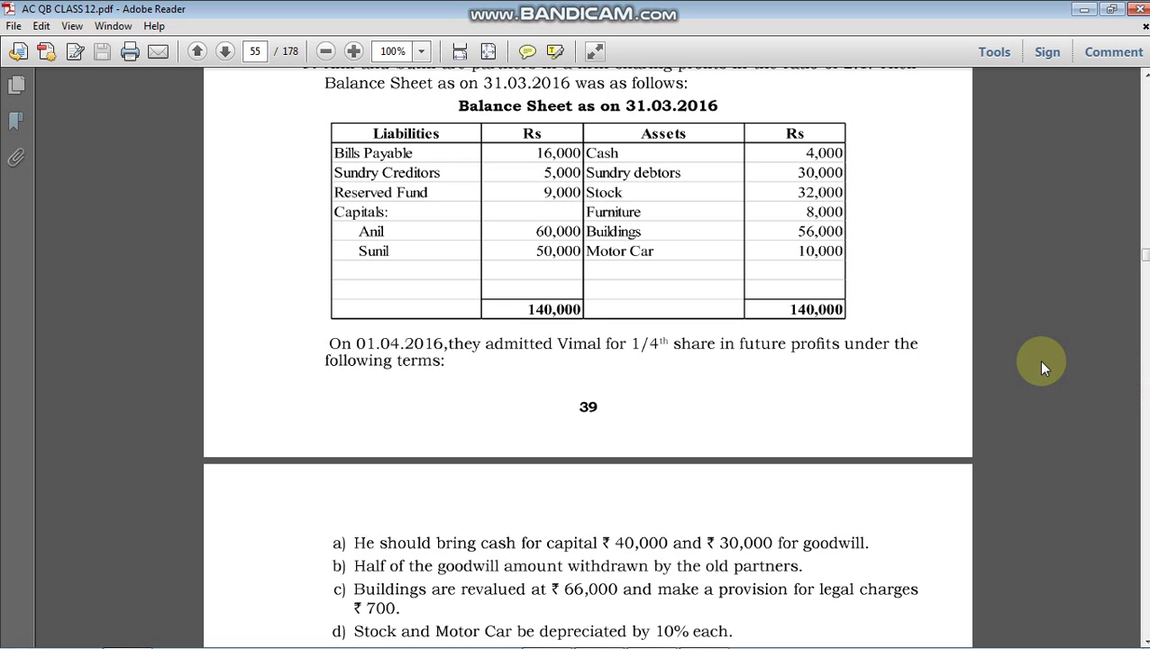
scroll(632, 252, "up", 8)
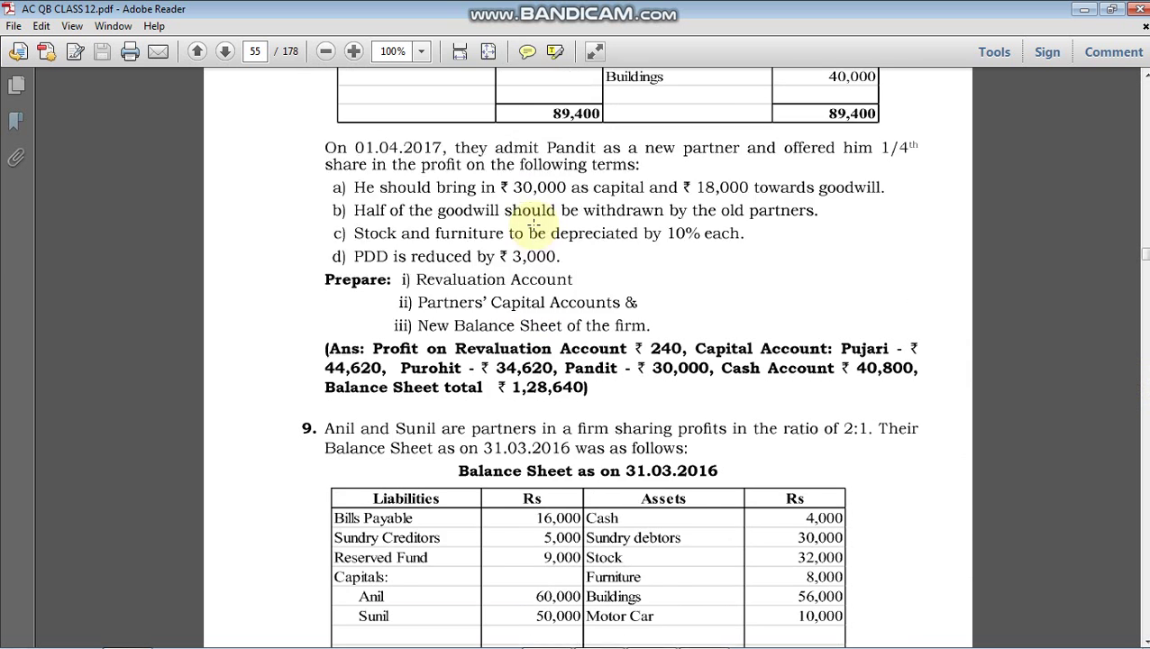
scroll(469, 225, "up", 1)
scroll(436, 264, "down", 5)
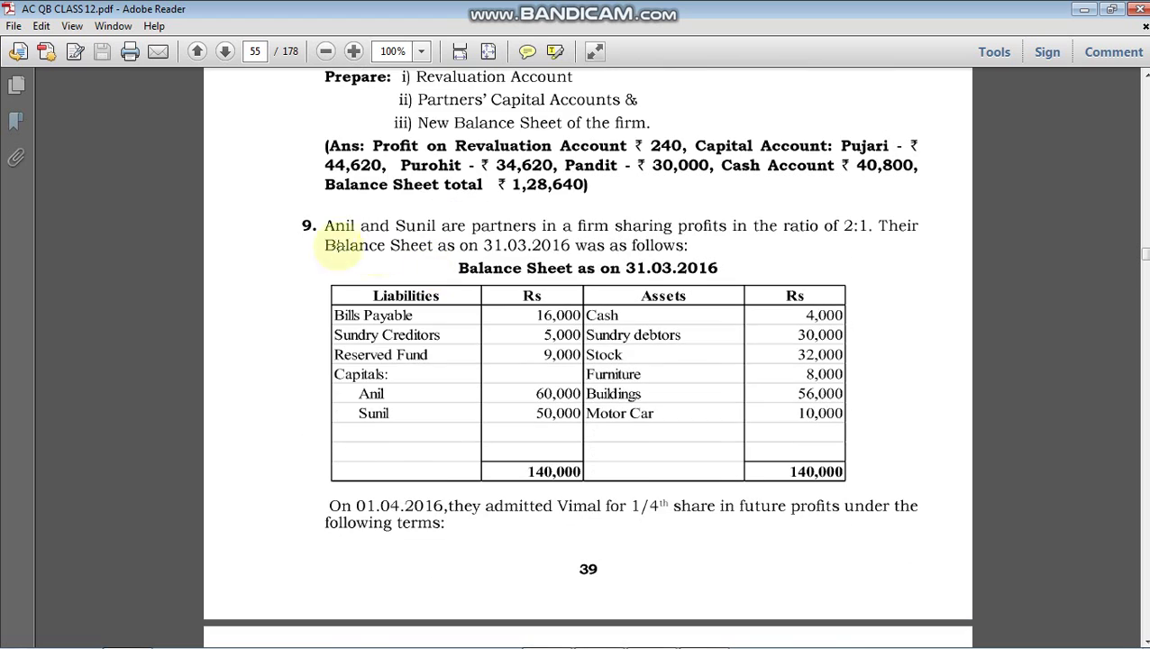
scroll(323, 226, "down", 6)
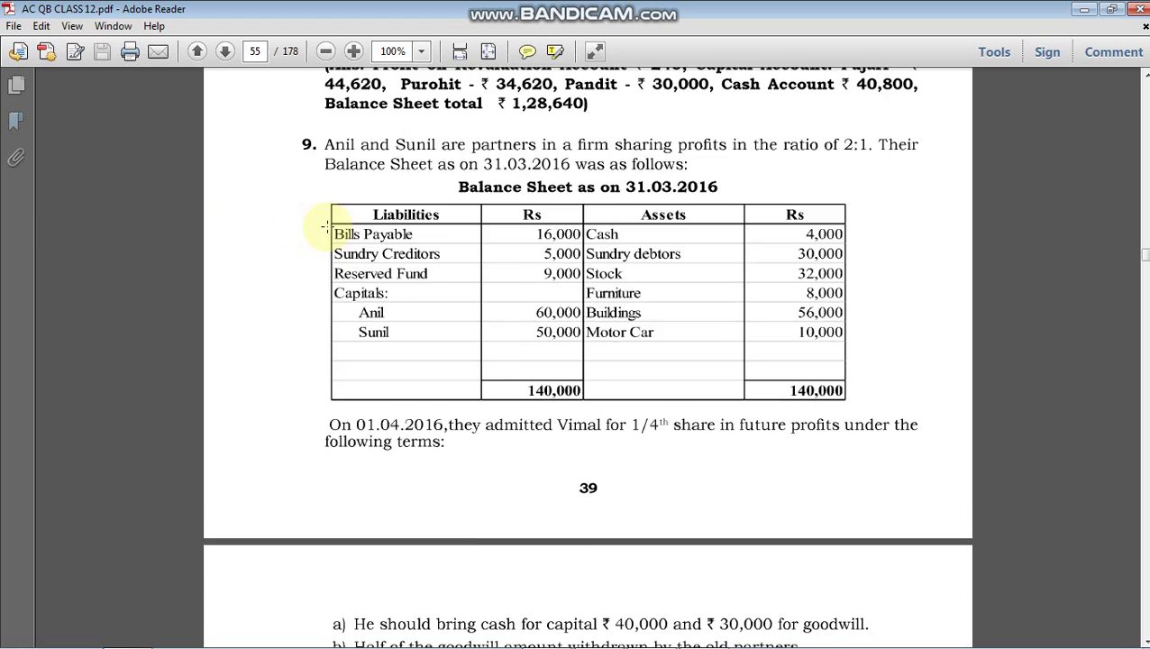
scroll(327, 229, "down", 10)
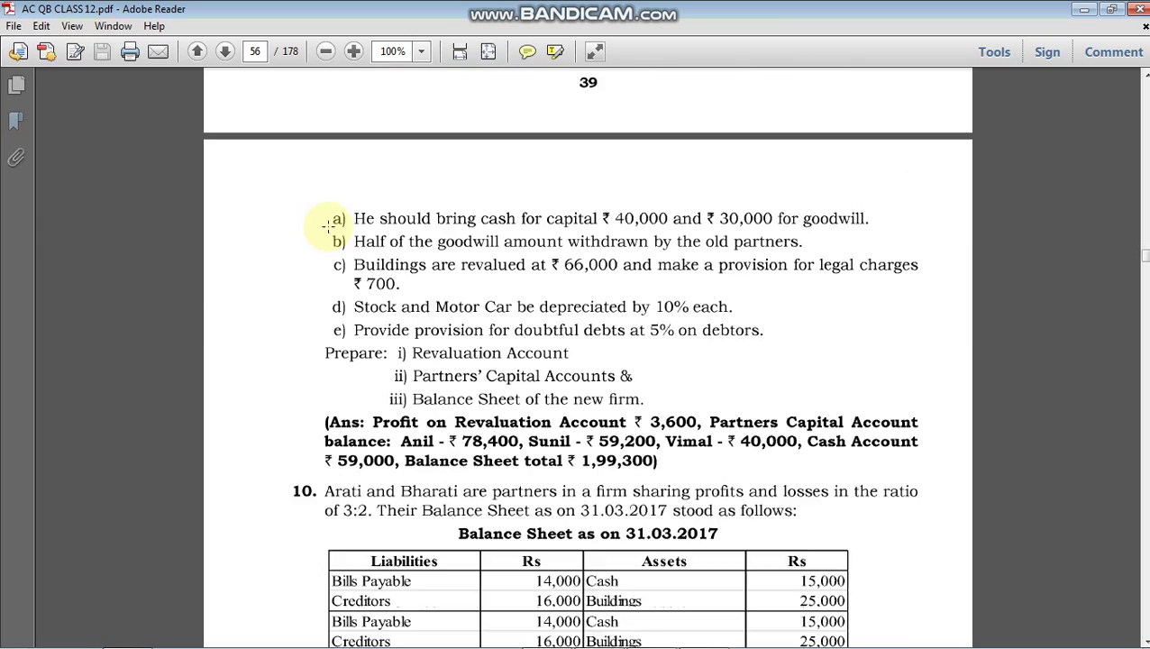
scroll(374, 264, "down", 1)
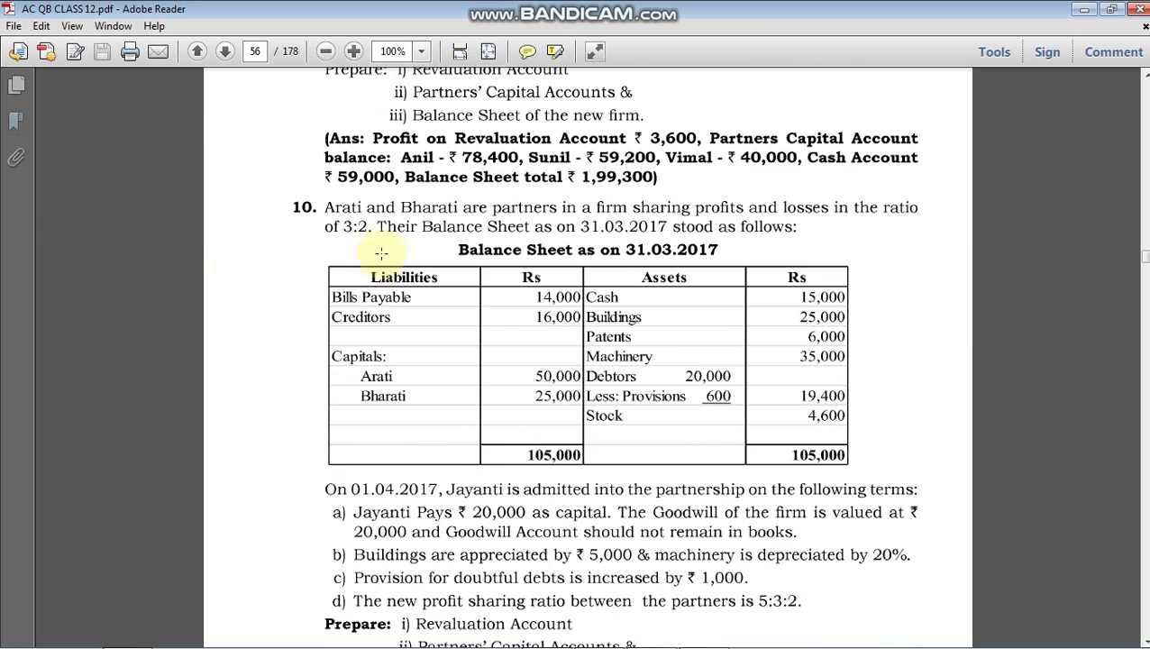
Place the PDF side by side with the Excel workbook and show question 10 at 75% zoom
key("super+Left")
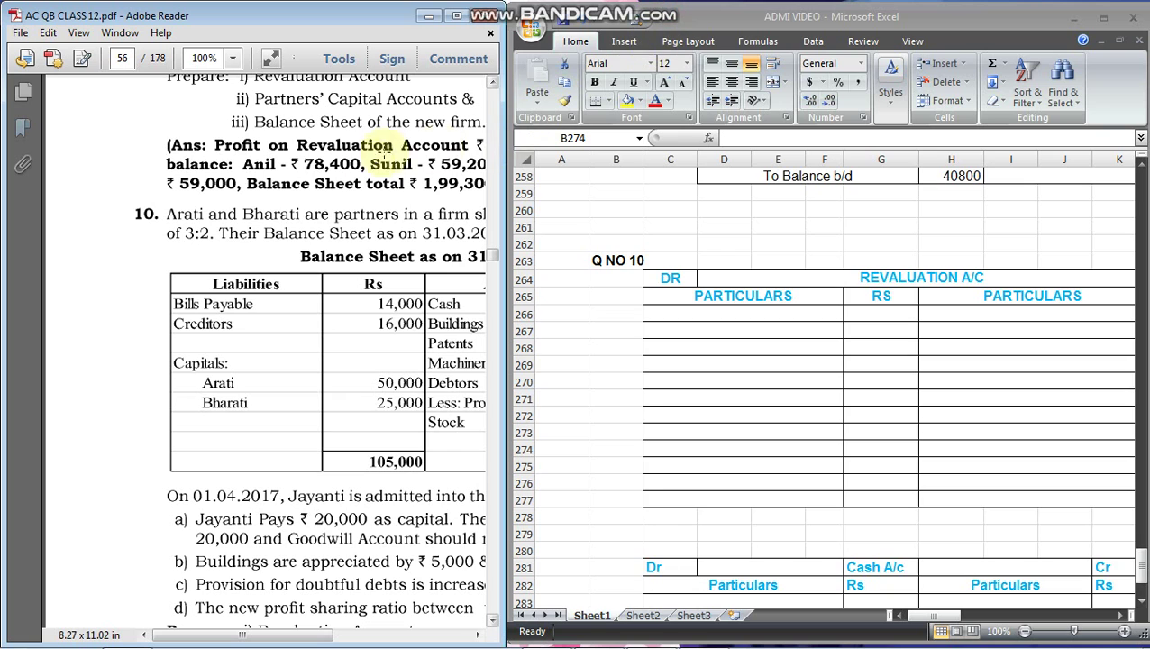
left_click_drag(300, 636, 355, 640)
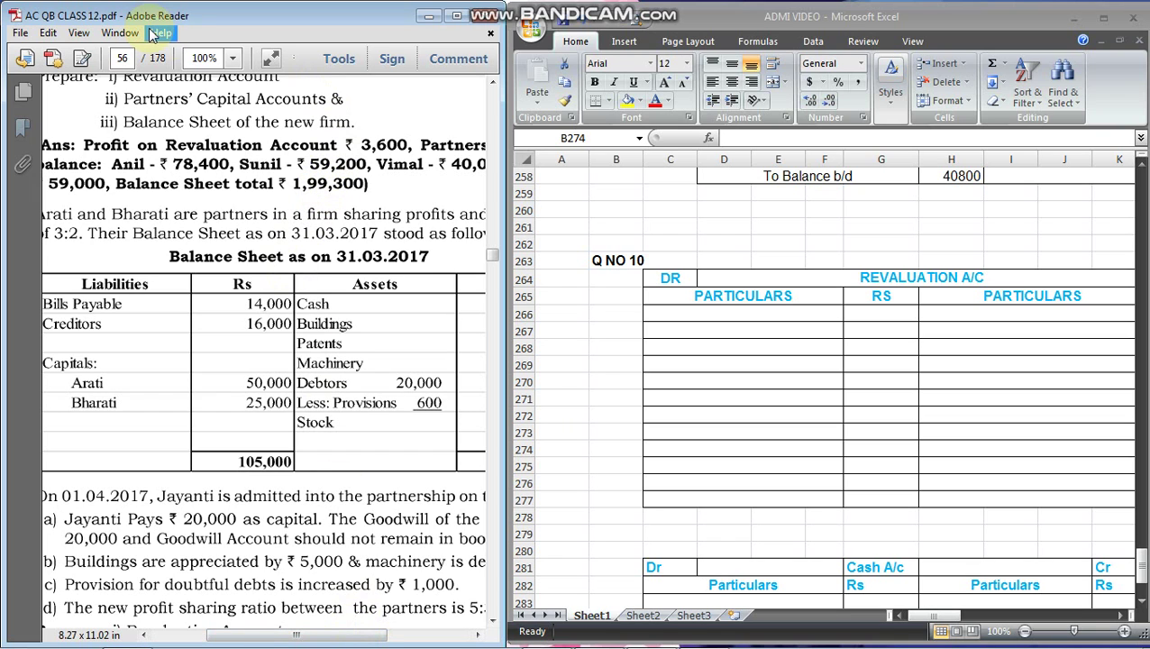
left_click(233, 57)
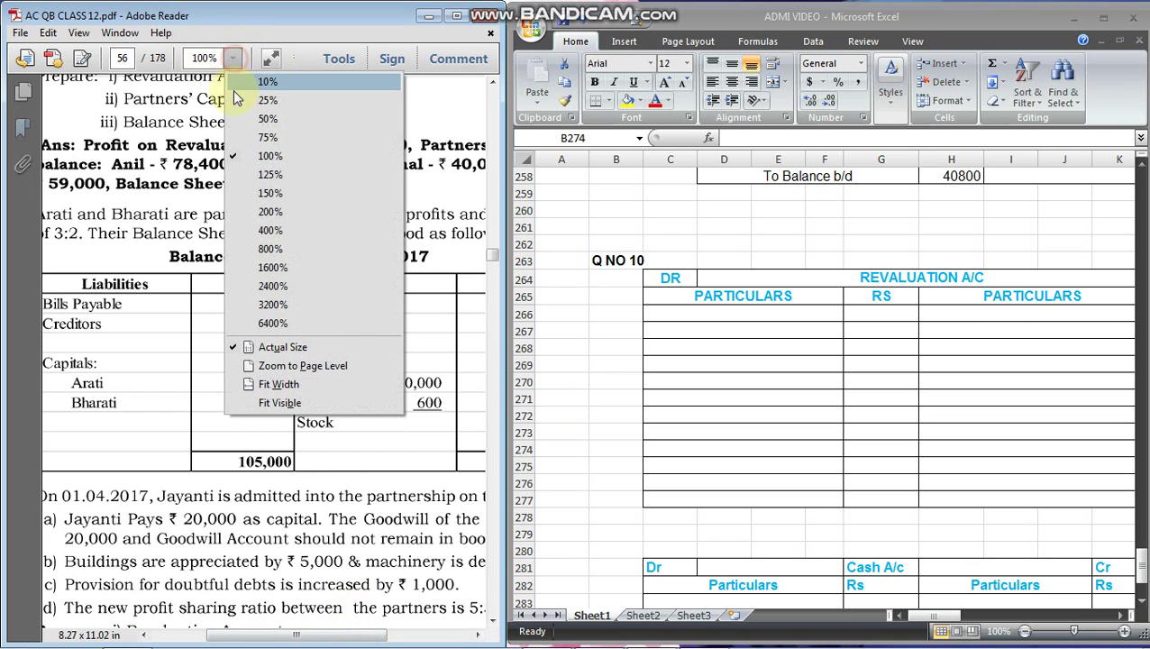
left_click(265, 137)
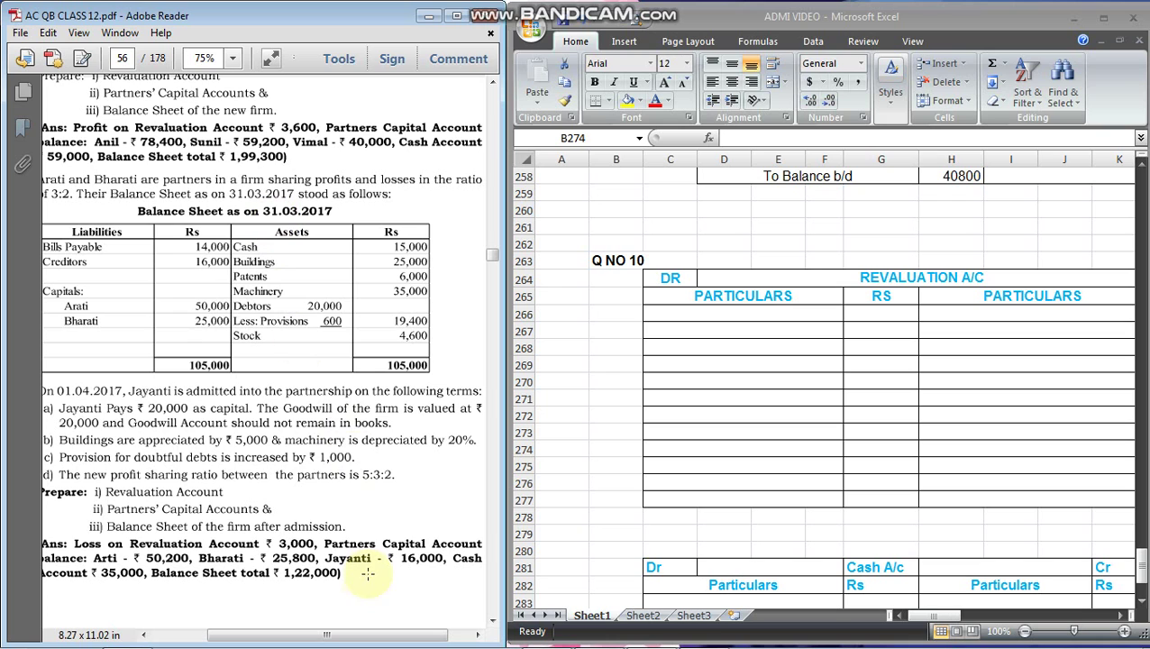
left_click_drag(370, 638, 348, 637)
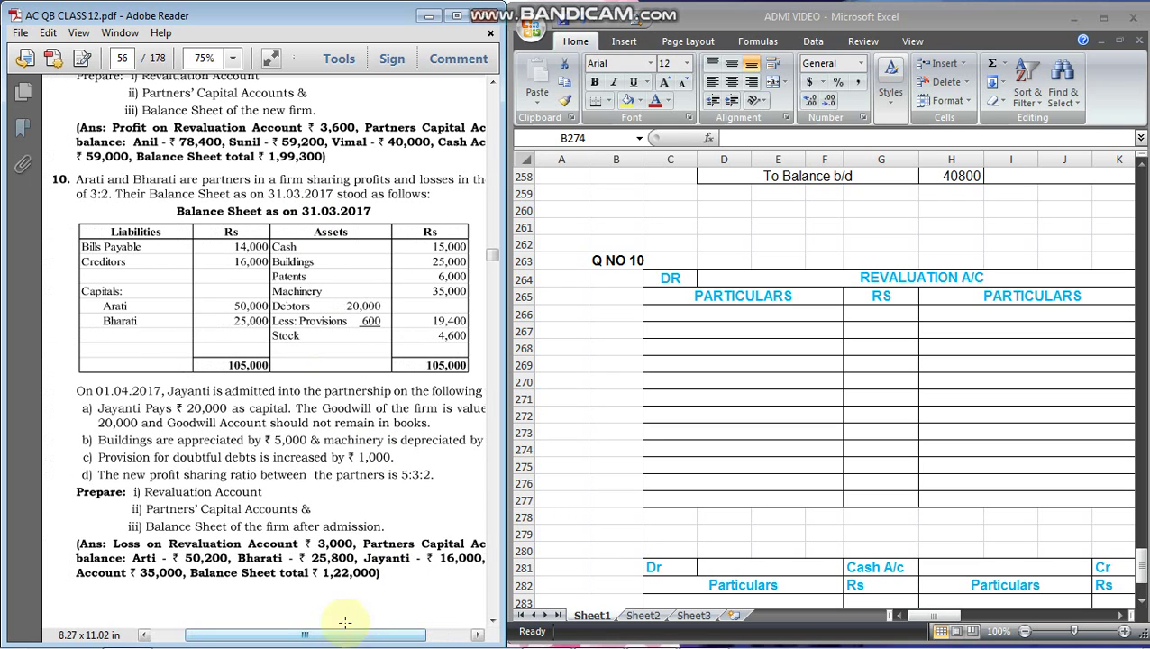
Read question 10's admission terms in full, temporarily marking the phrase "Goodwill of the firm"
scroll(356, 399, "down", 1)
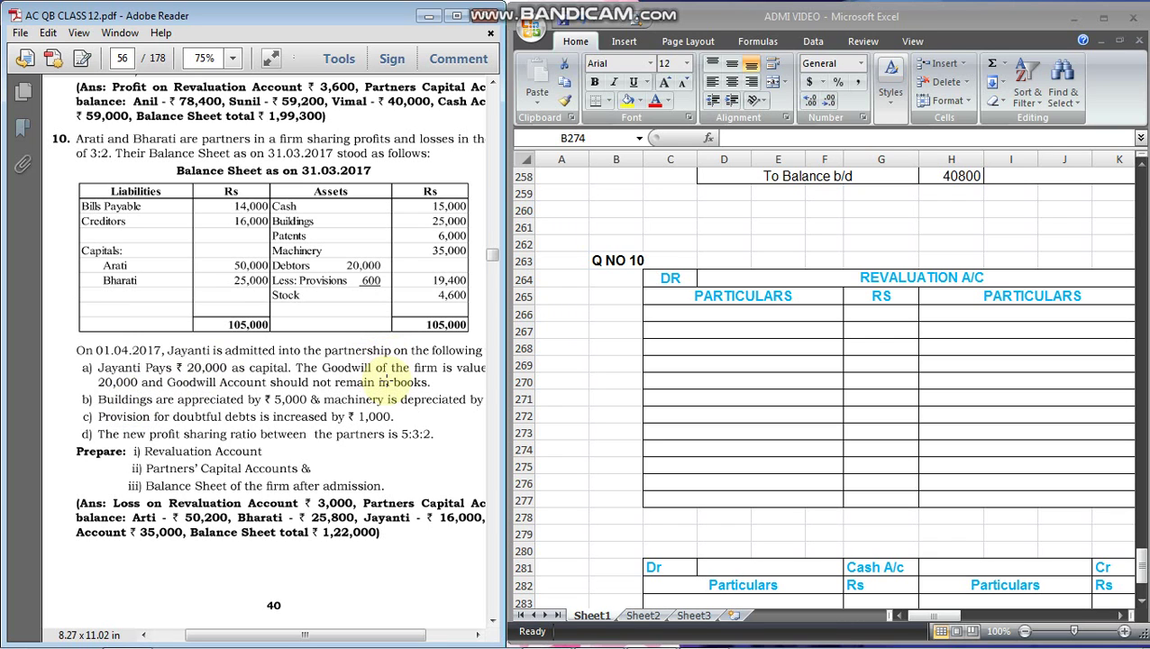
left_click_drag(380, 634, 406, 638)
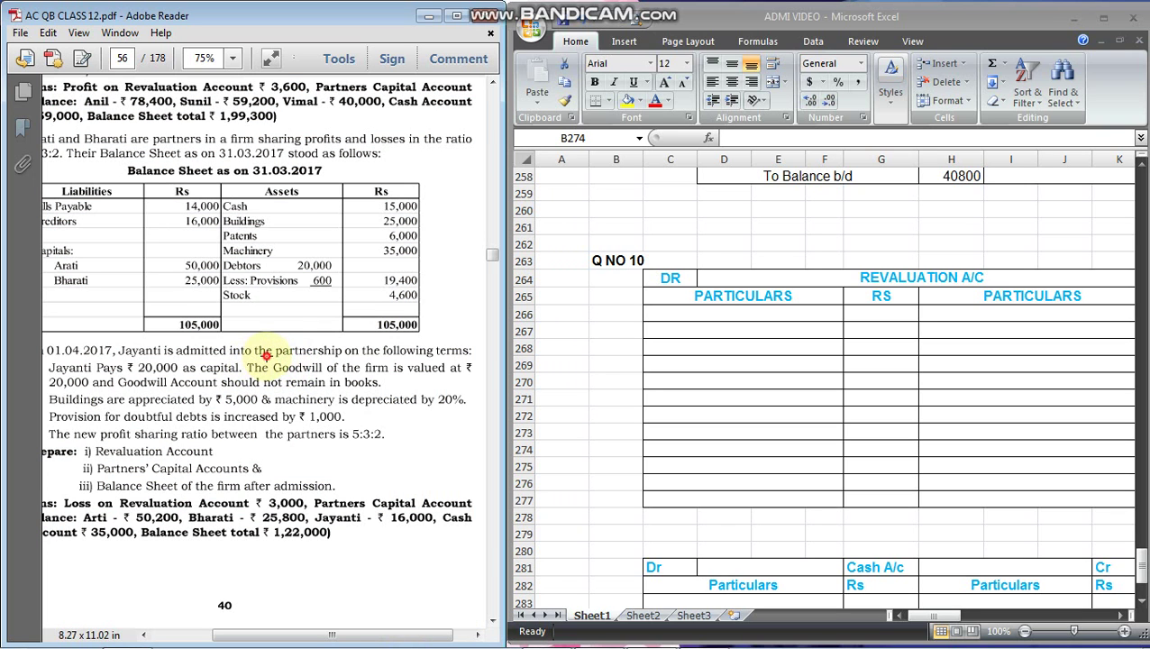
left_click_drag(272, 368, 371, 378)
left_click_drag(394, 381, 394, 377)
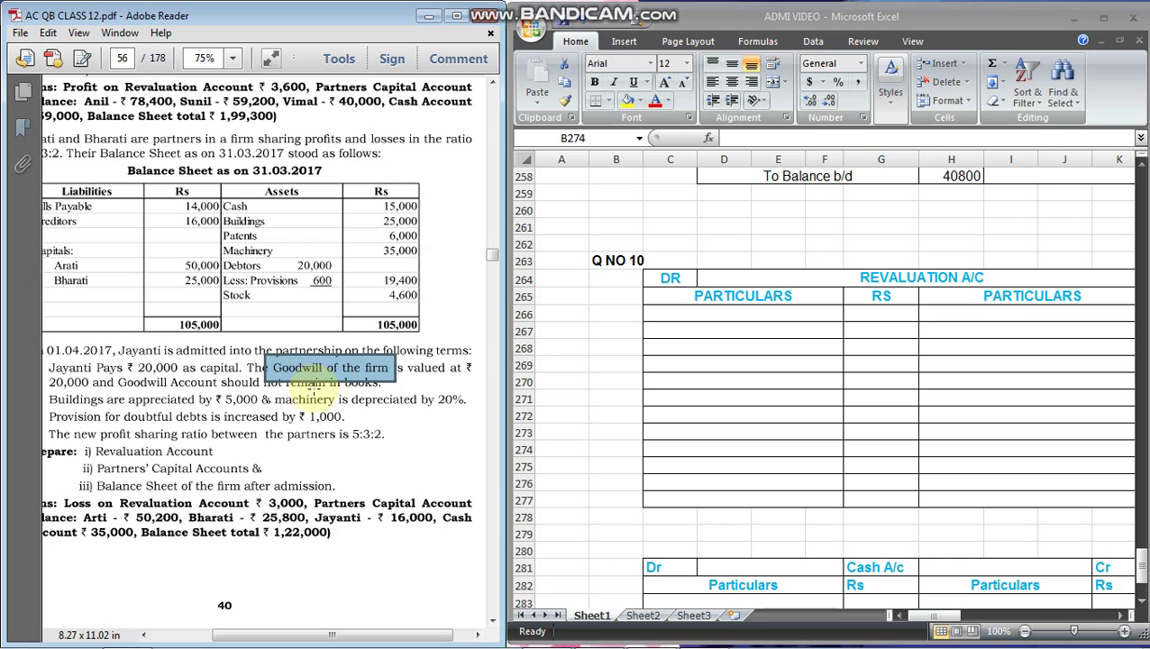
left_click(380, 386)
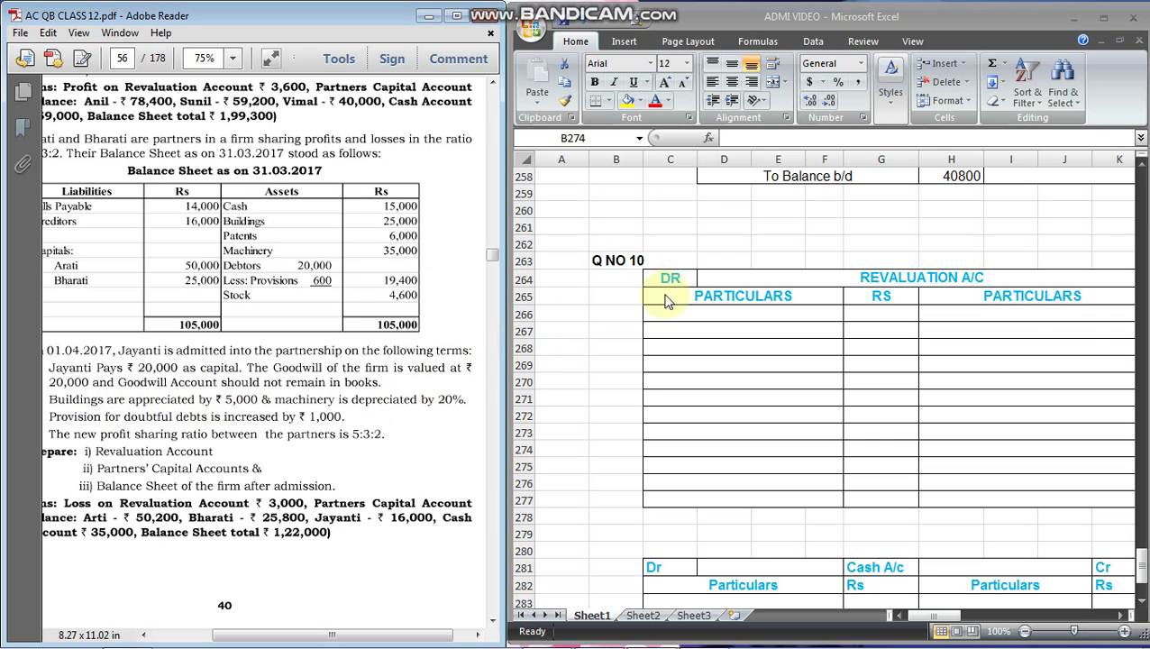
In the Excel Revaluation account for Q NO 10, enter "By Buidling" with 5000 in the first credit row
left_click(1011, 312)
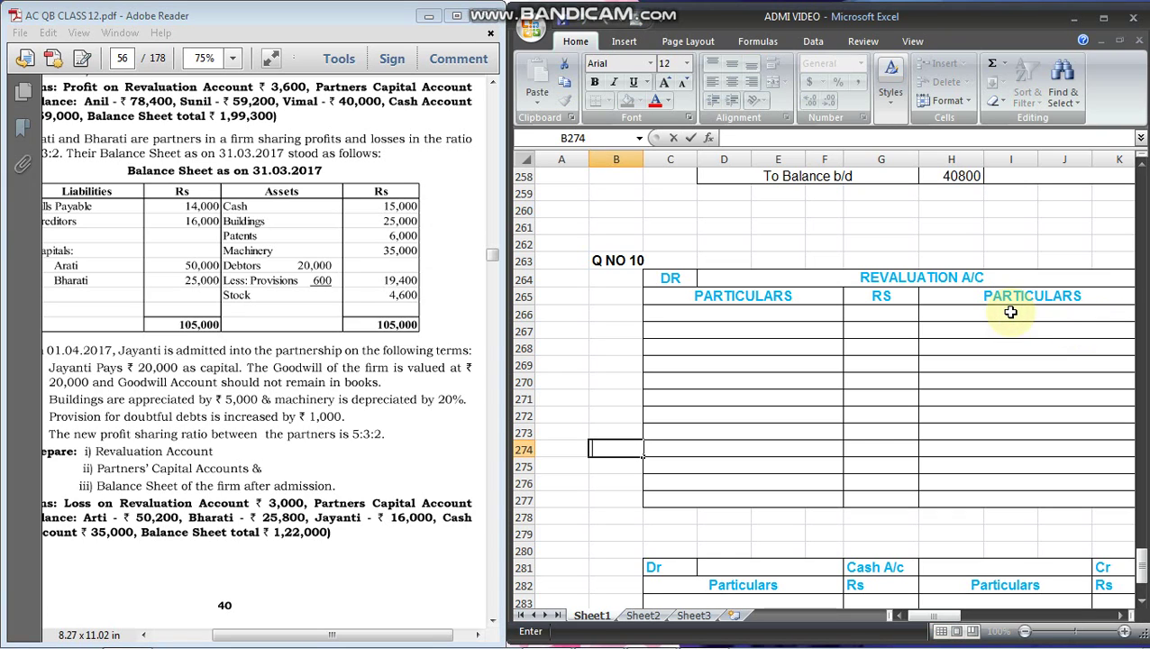
left_click(1011, 312)
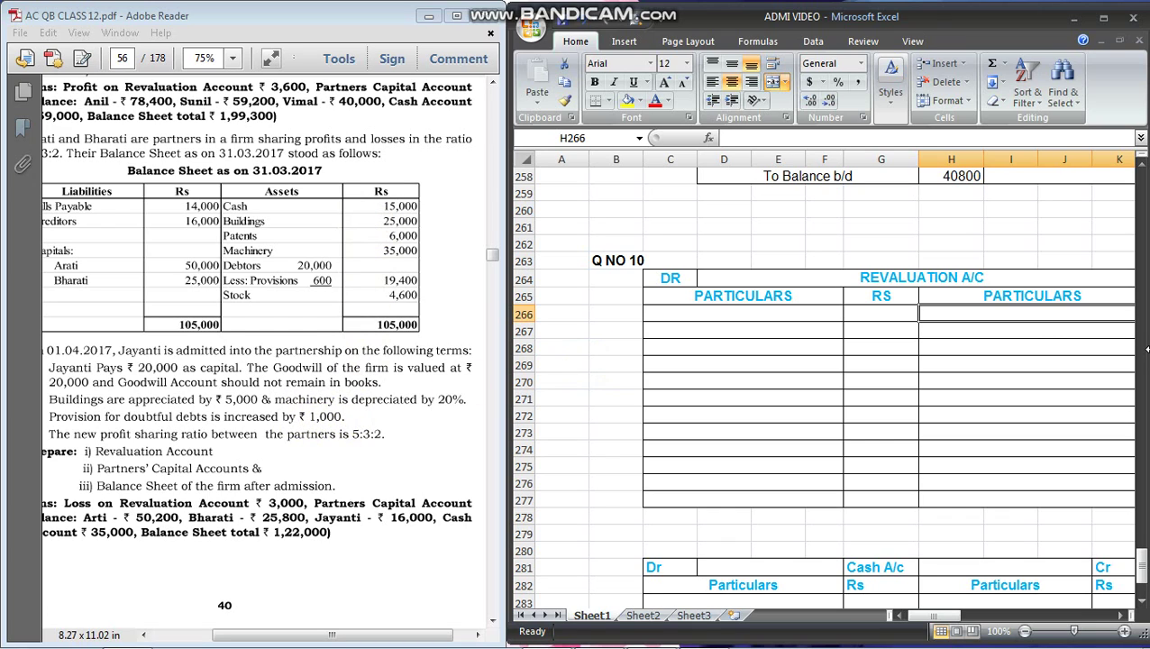
type("By Buidling")
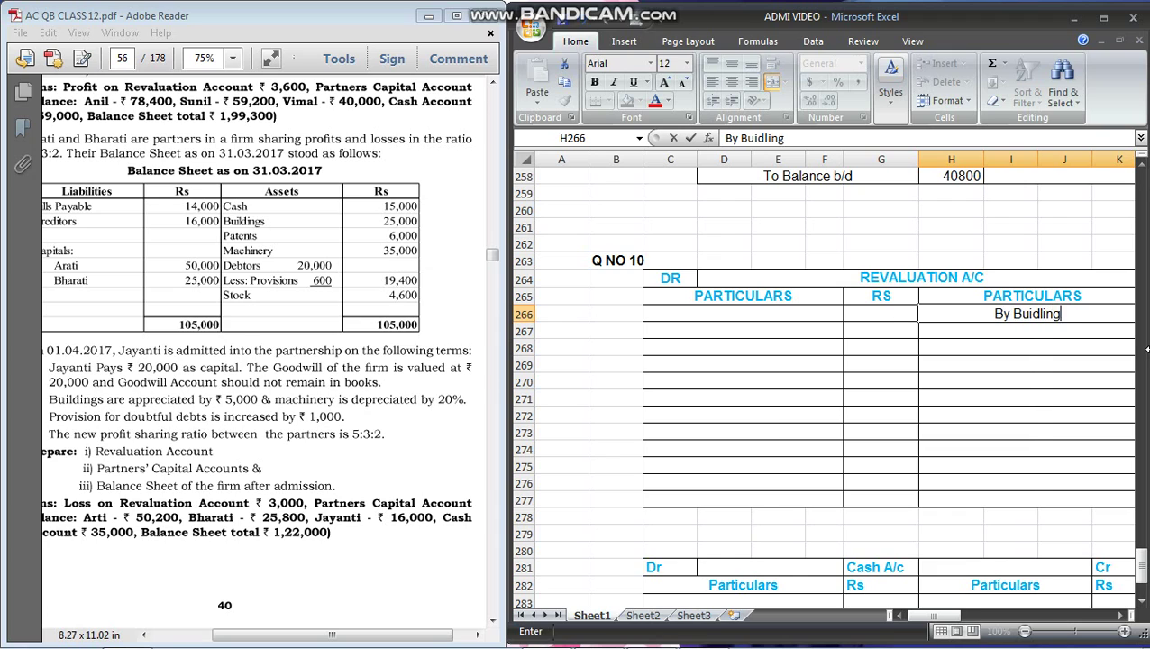
key("Tab")
type("5000")
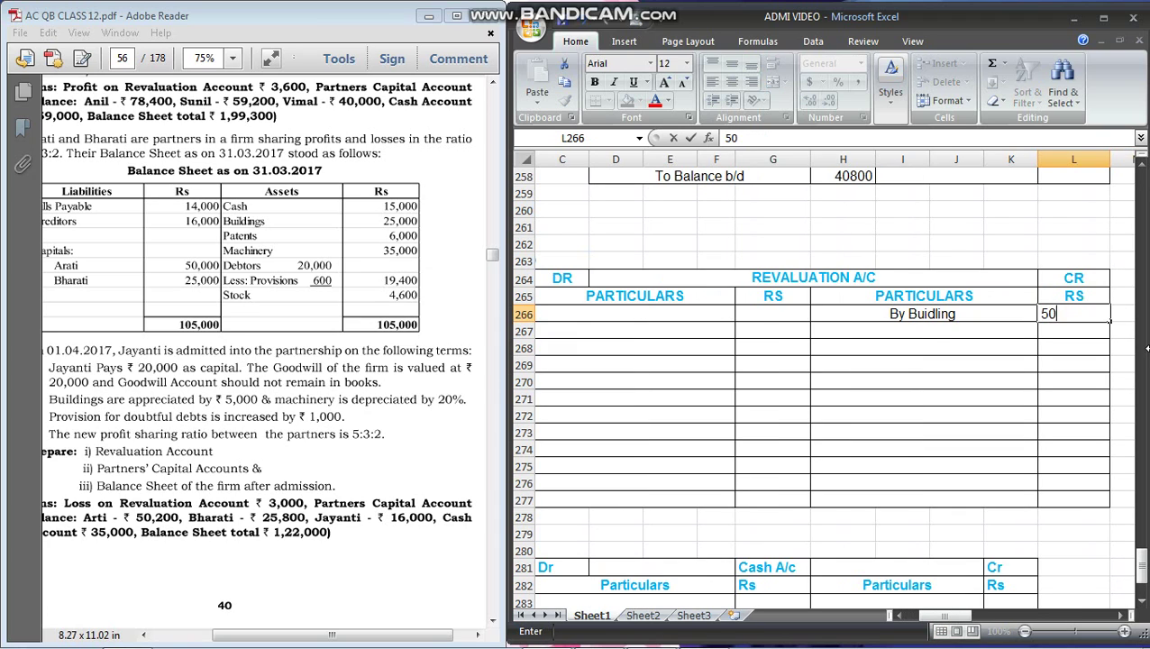
key("Return")
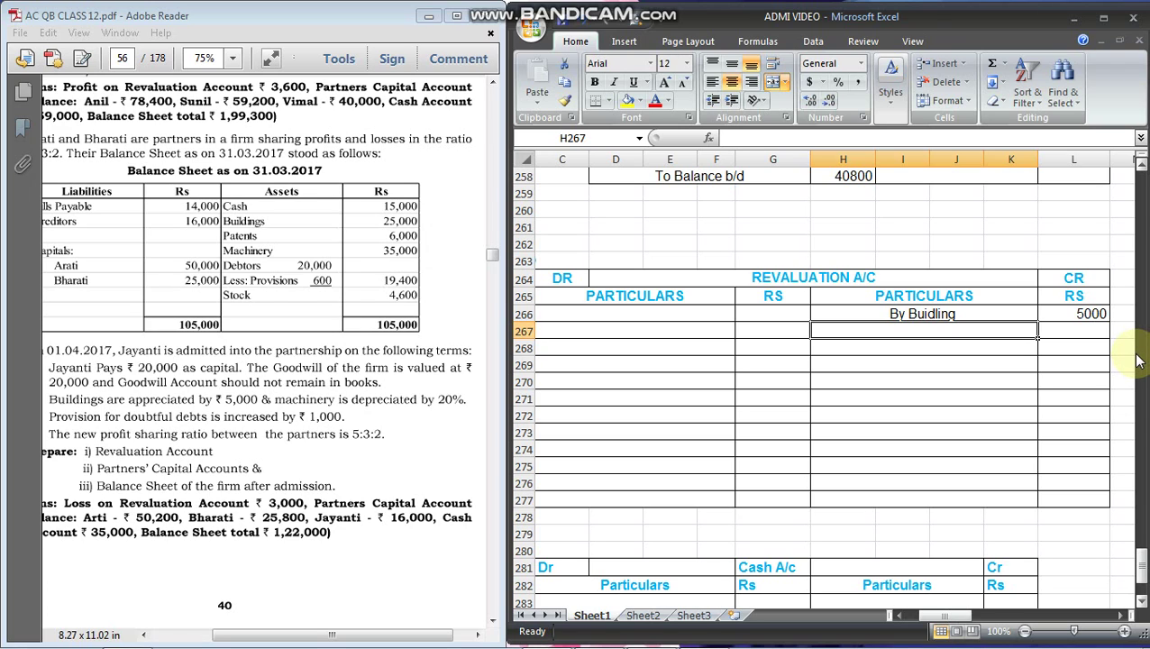
Enter "To Machinery" as the first debit particular of the Revaluation account
key("Left")
key("Left")
key("Up")
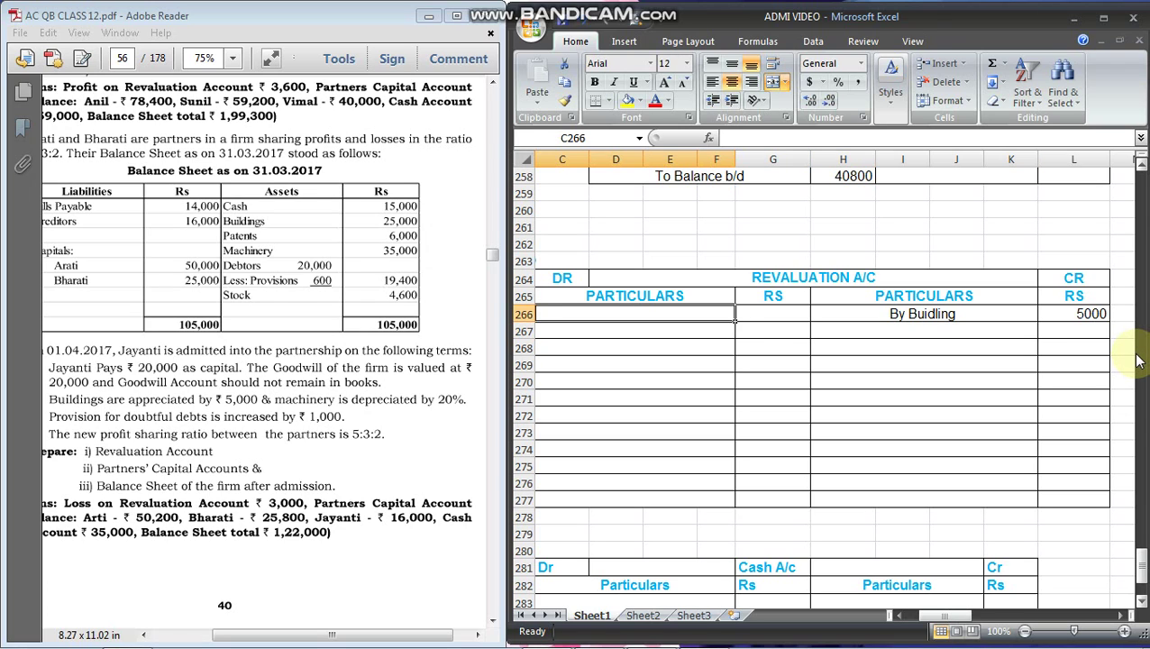
type("To Machinery")
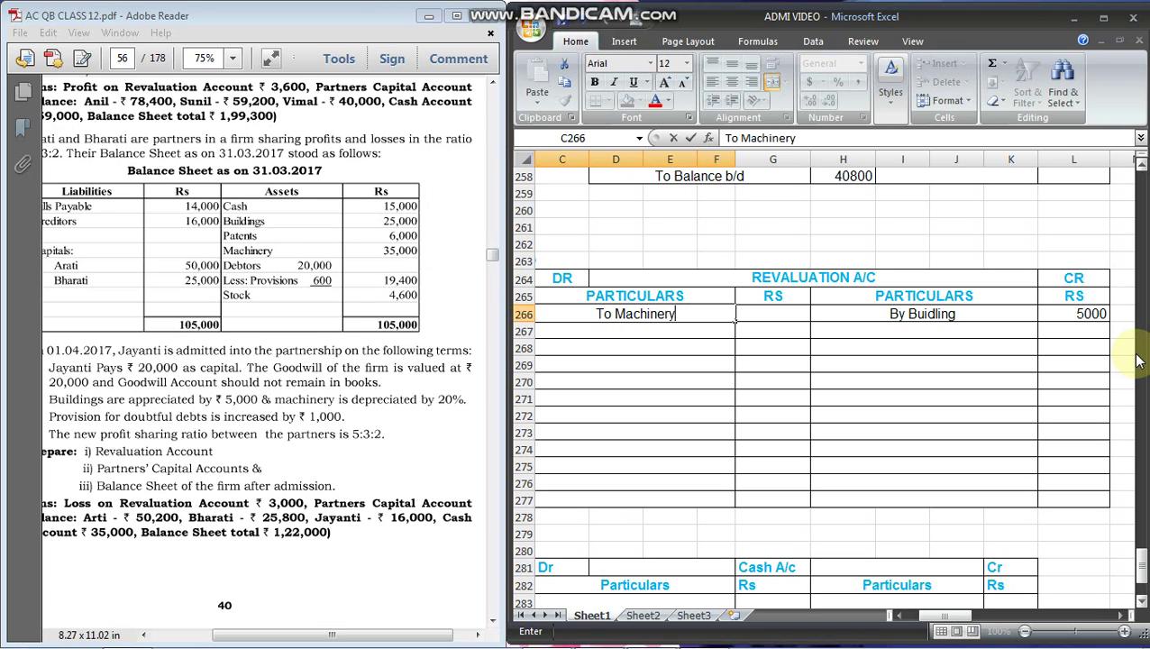
key("Return")
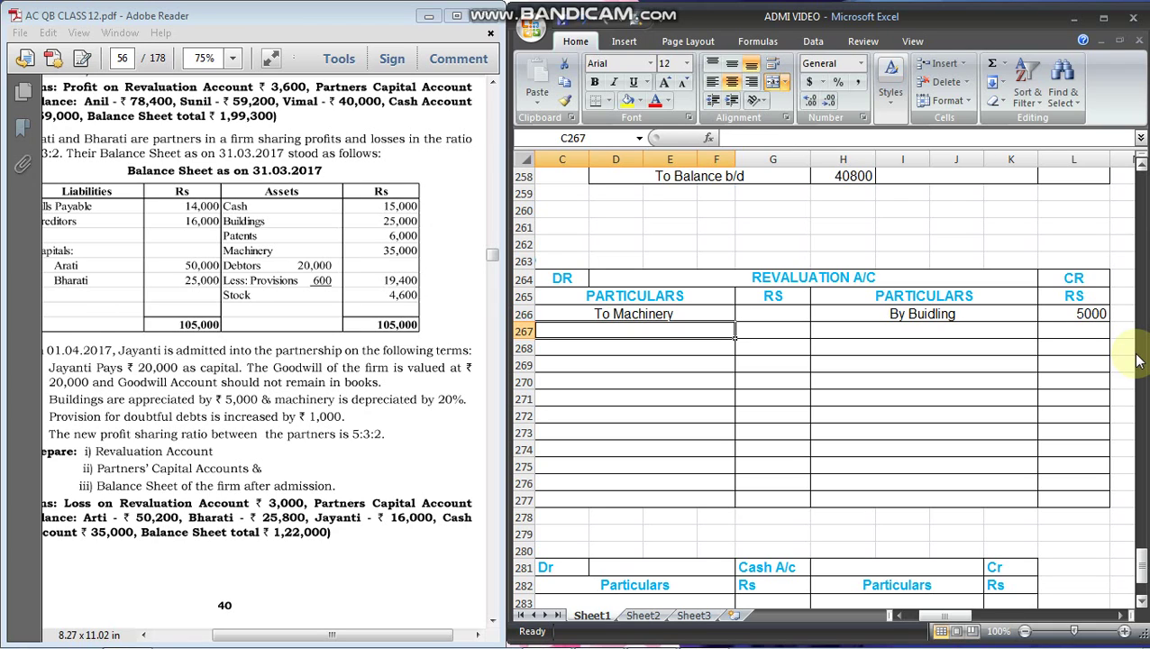
Add the working "(35000*20/100)" below the Machinery entry and enter 7000 as Machinery's amount
type("3500")
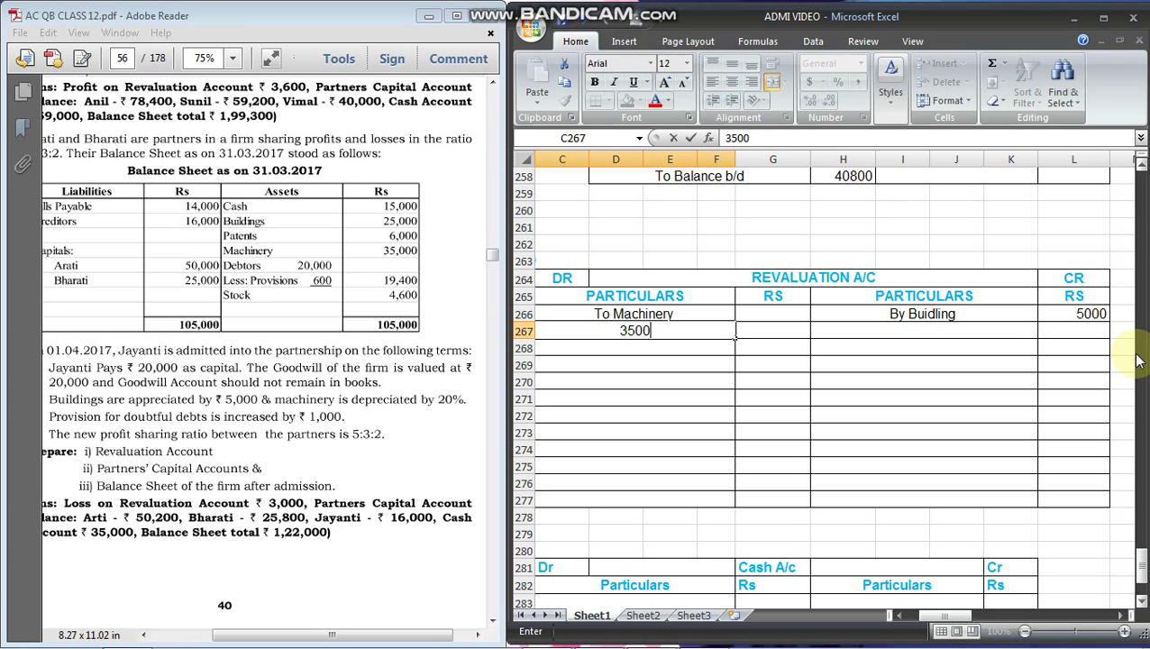
type("0*20")
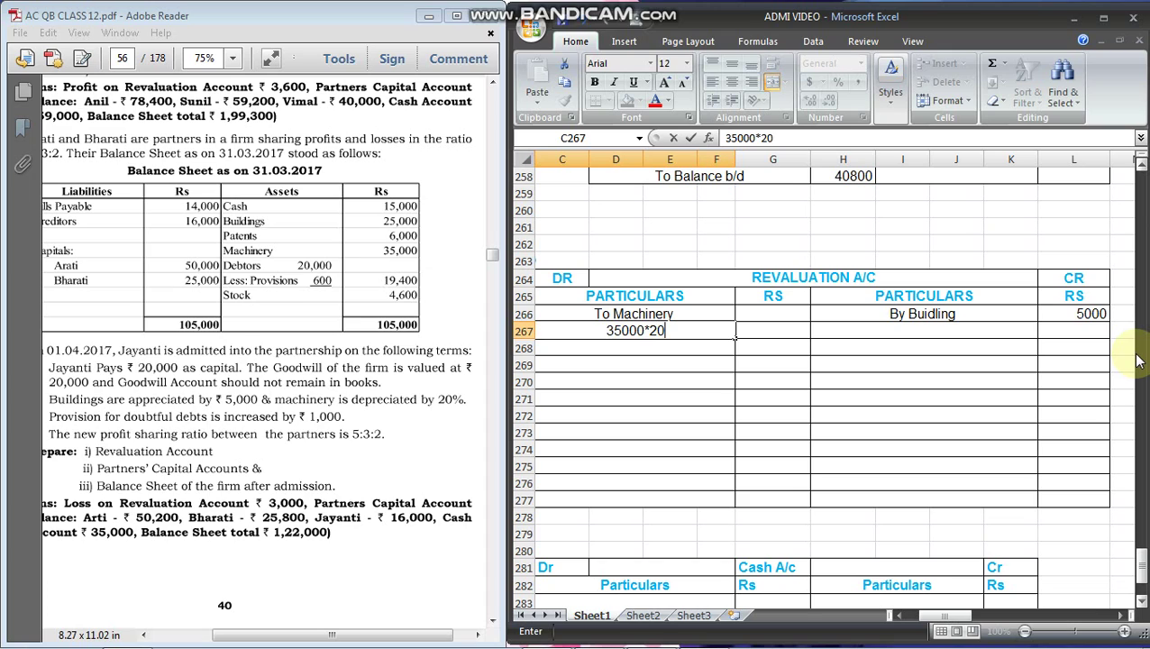
type("/100)")
left_click(591, 330)
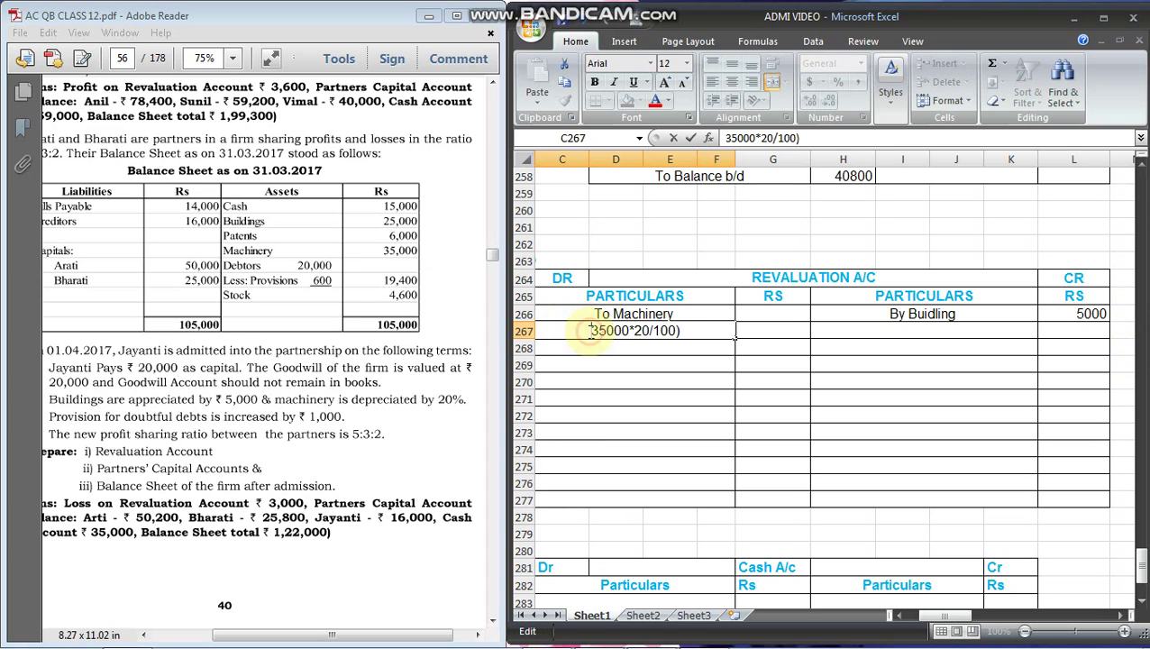
type("(")
key("Tab")
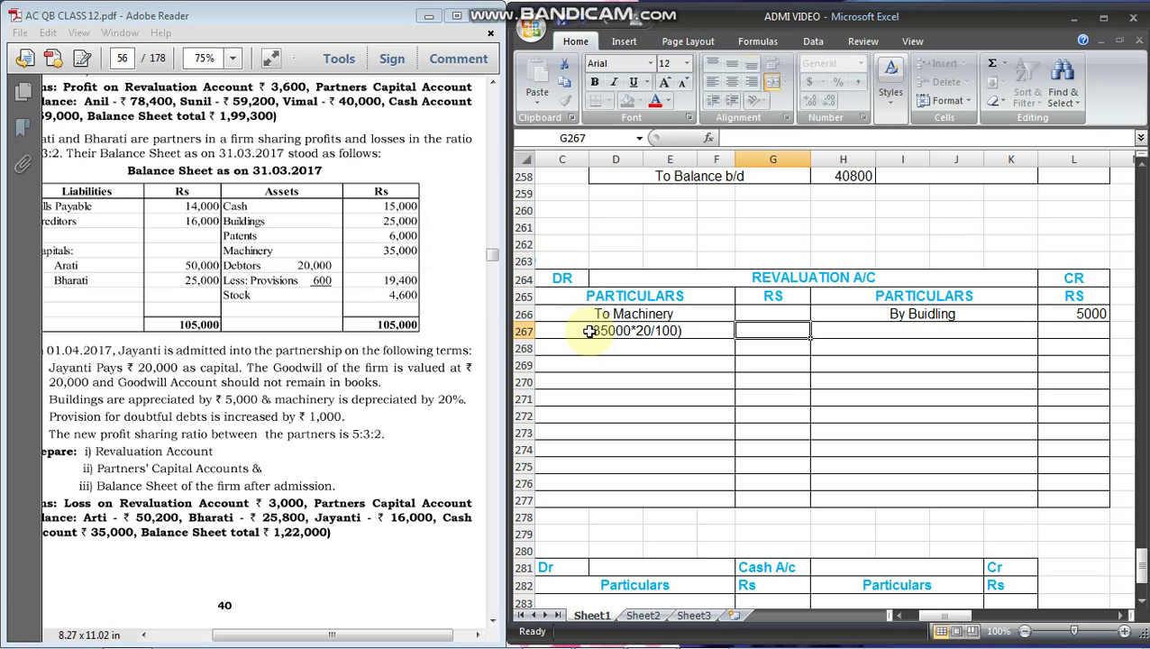
key("Up")
type("7000")
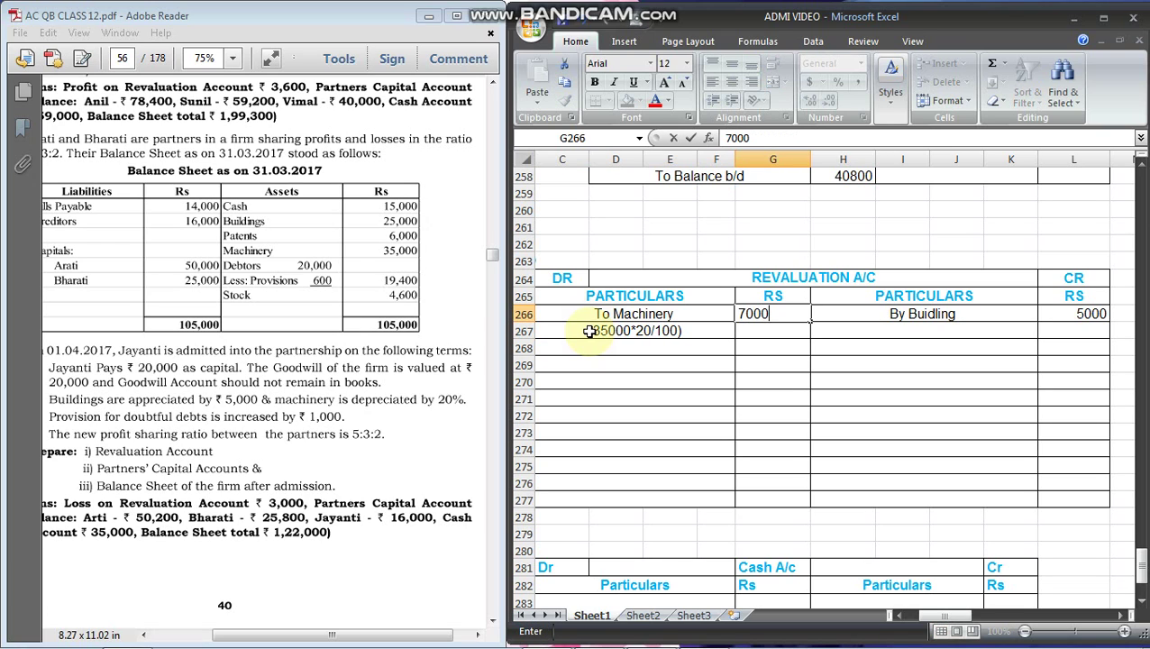
key("Return")
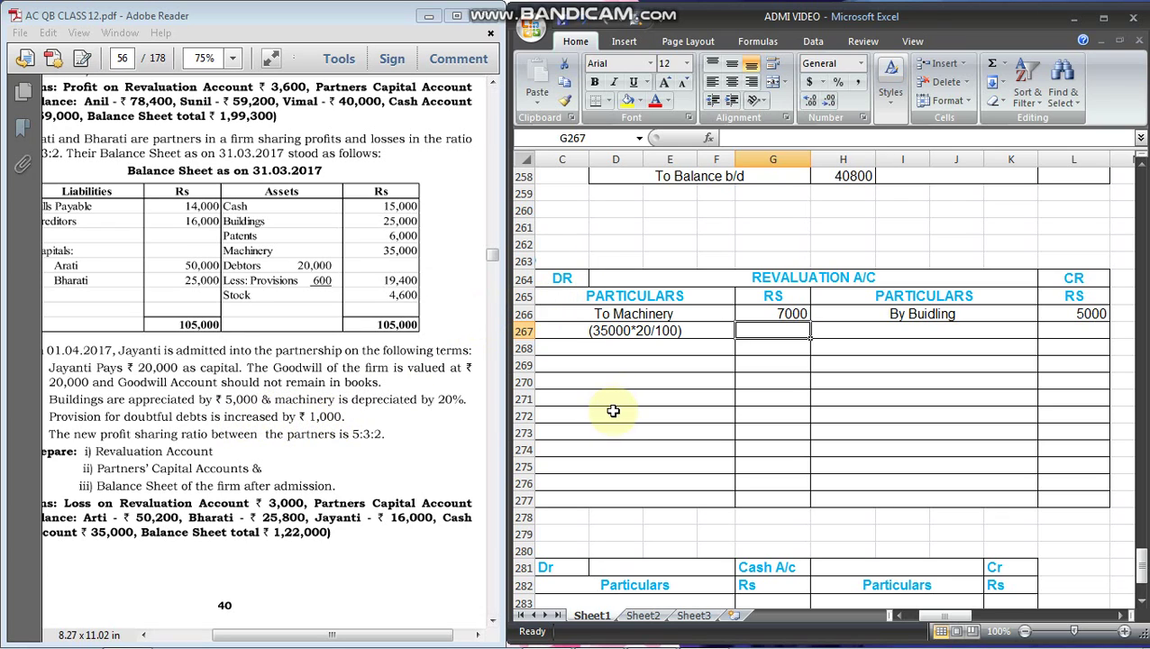
Enter "To PDD" with 1000 on the debit side of the Revaluation account, below the Machinery working
left_click(619, 350)
type("T")
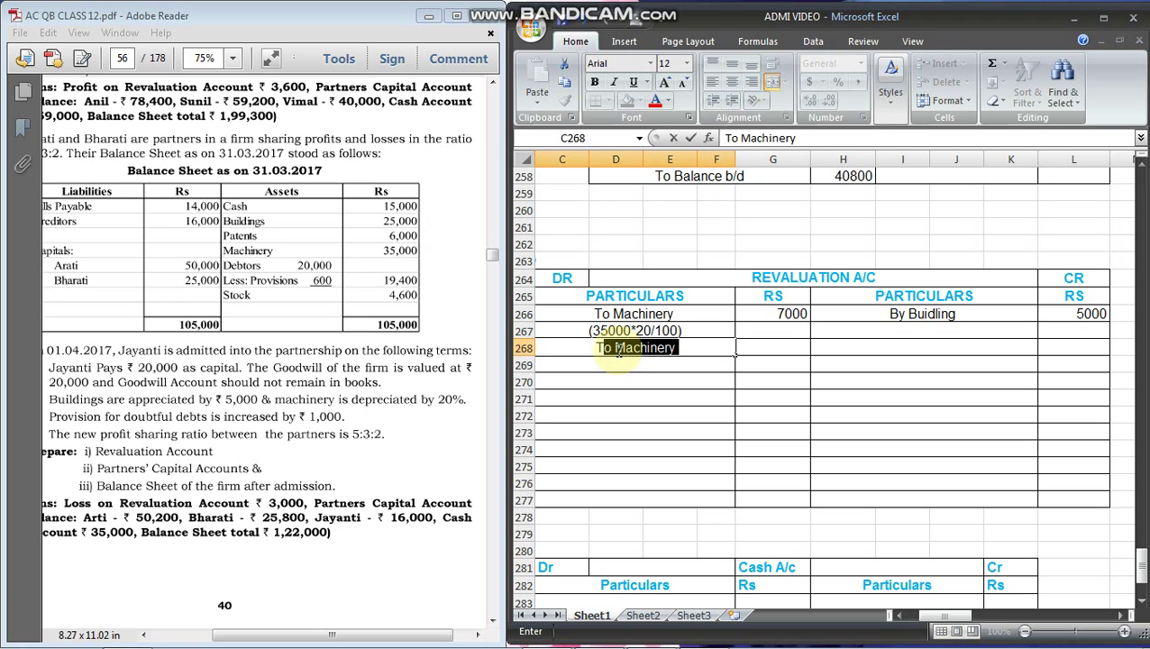
type("o PDD")
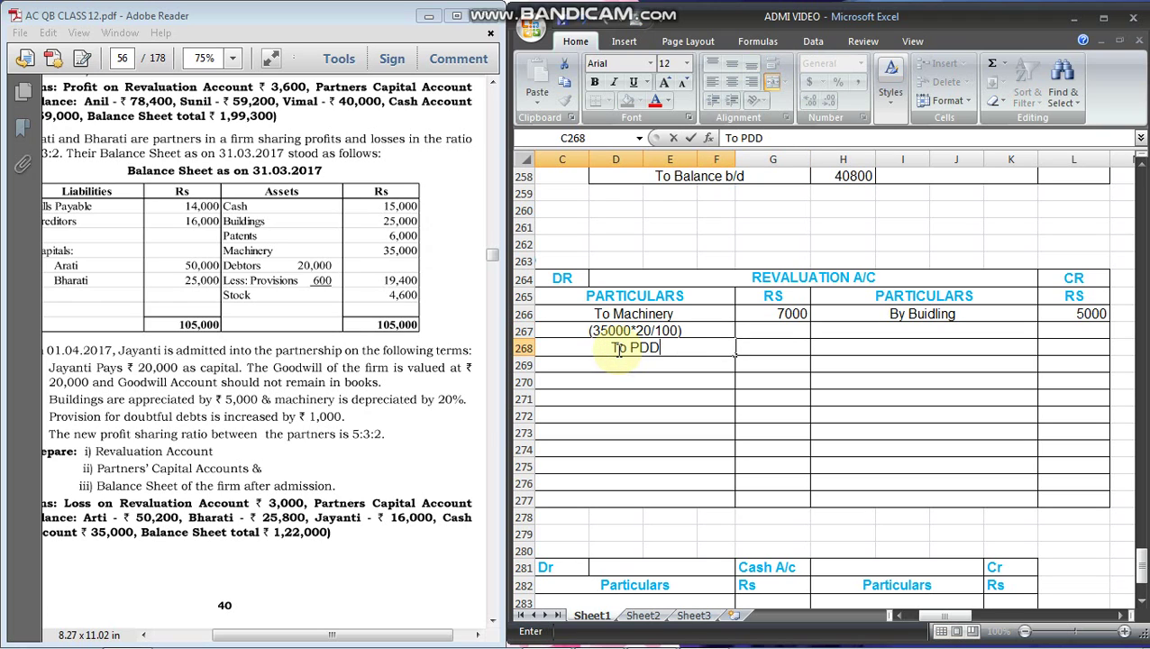
key("Tab")
type("1000")
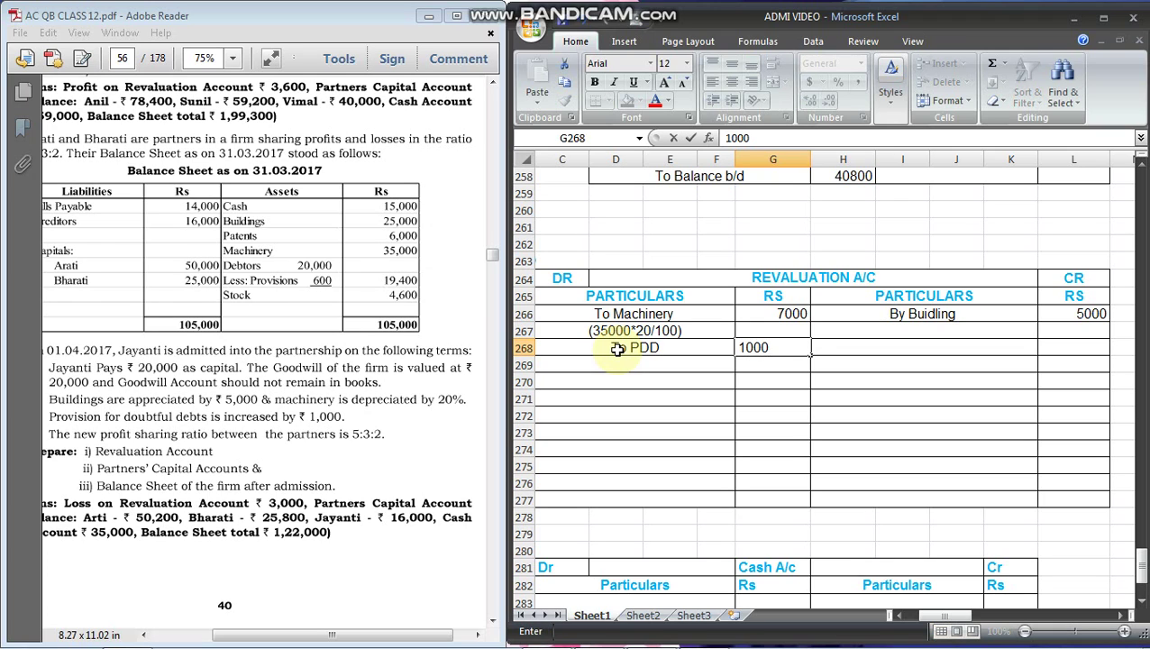
key("Return")
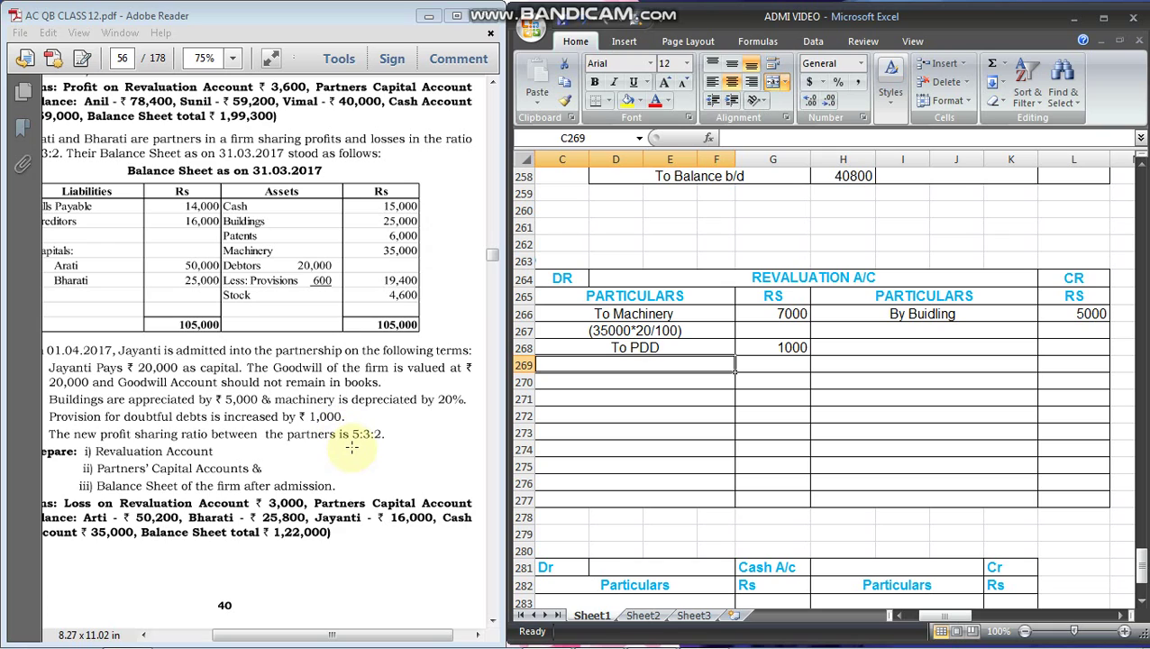
Check question 10's new profit sharing ratio in the PDF, and review the Machinery and PDD amounts in the Revaluation account
left_click_drag(351, 434, 408, 433)
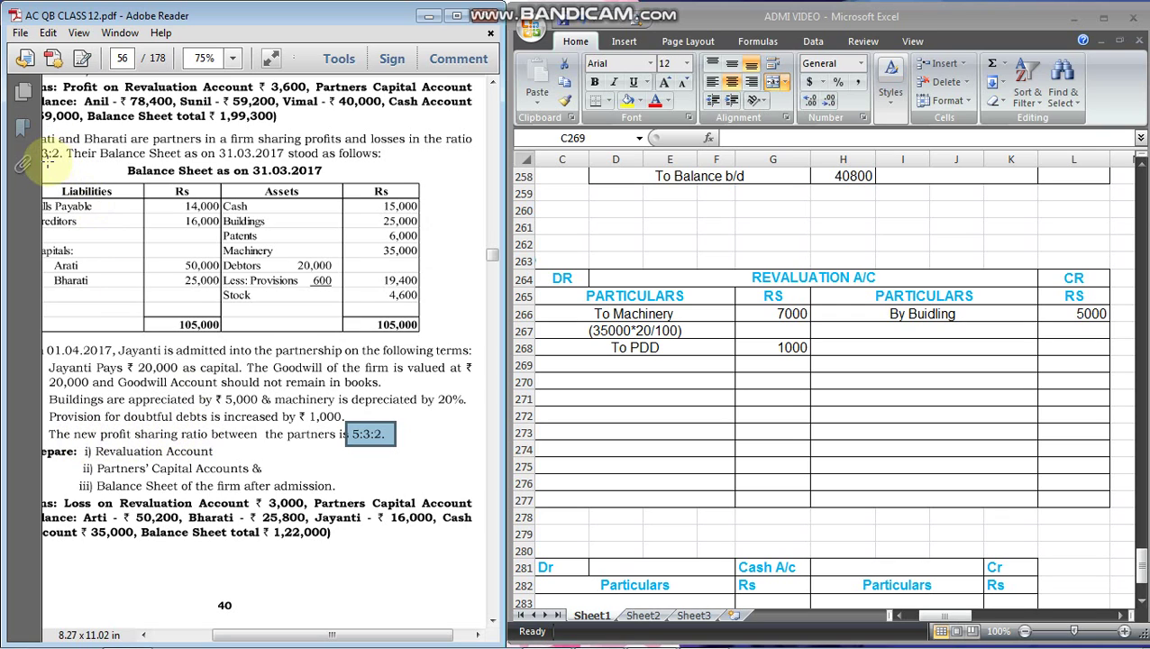
left_click(379, 440)
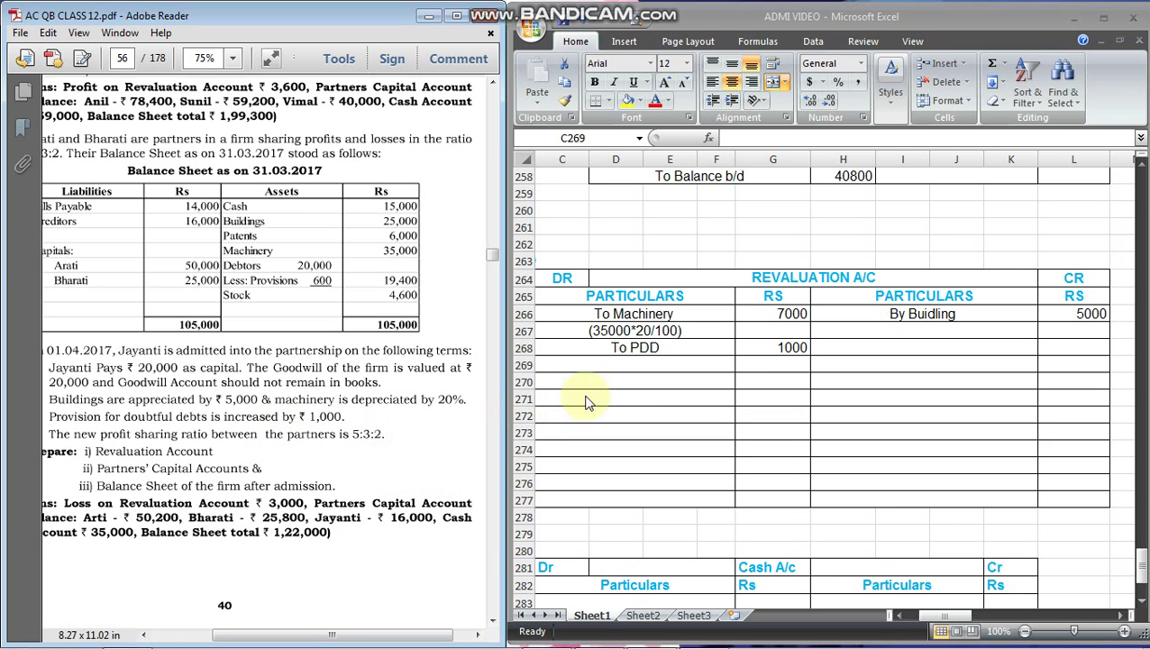
left_click(792, 318)
left_click(792, 311)
left_click(791, 348)
Enter 8000 as the total on both the debit and credit sides of the Revaluation account in row 272
left_click(783, 419)
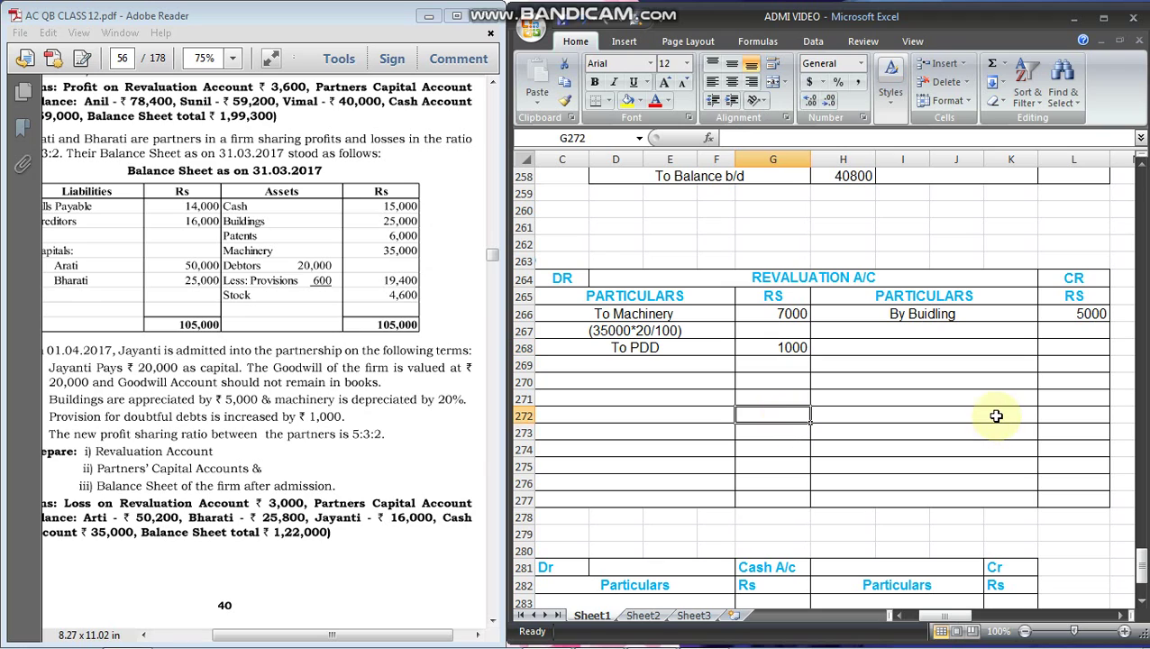
type("8000")
key("Tab")
key("Tab")
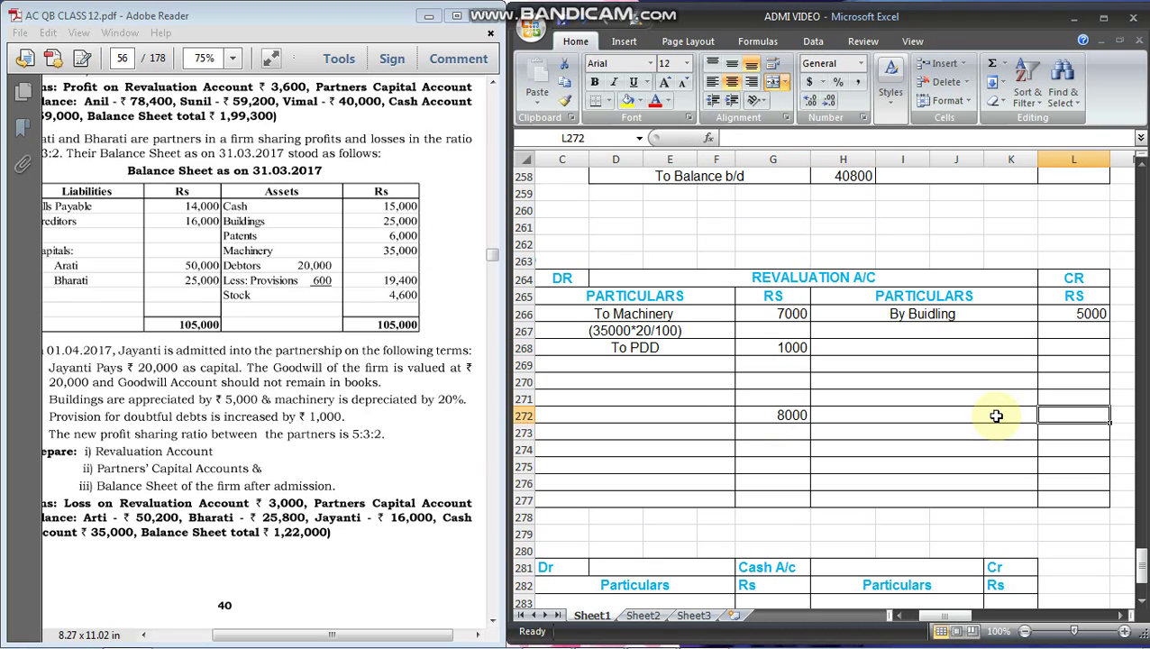
type("8000")
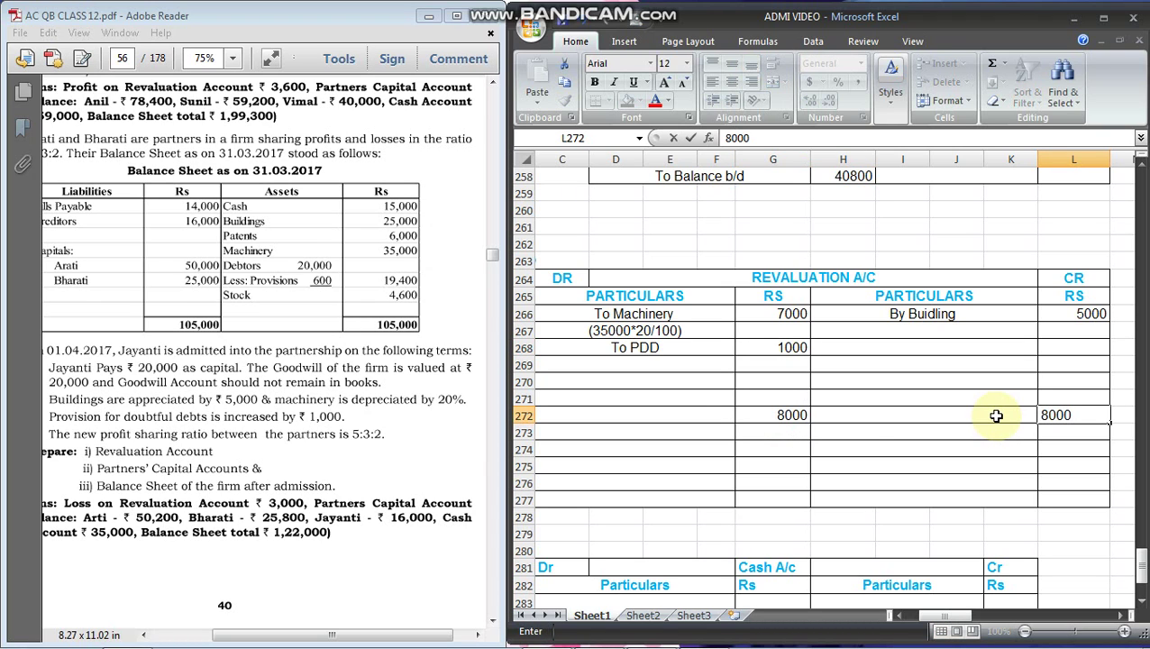
Enter 3000 as the balancing loss in the credit amount column, two rows above the total
key("Up")
key("Up")
key("Up")
key("Up")
type("3000")
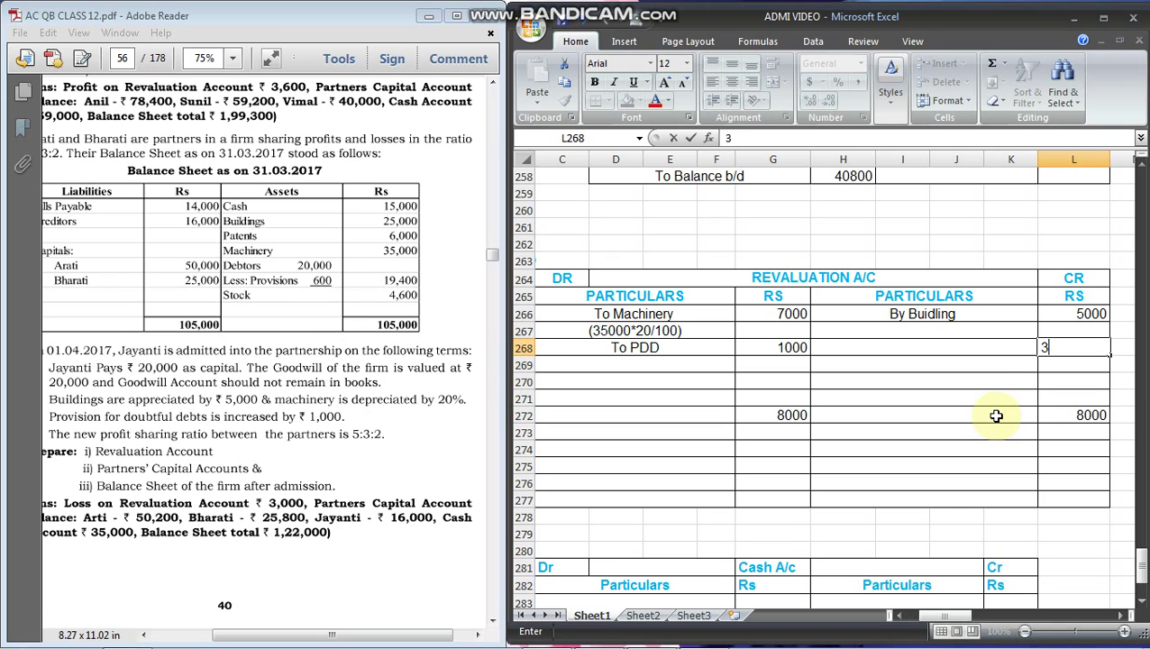
key("BackSpace")
key("BackSpace")
key("BackSpace")
key("BackSpace")
key("Down")
key("Down")
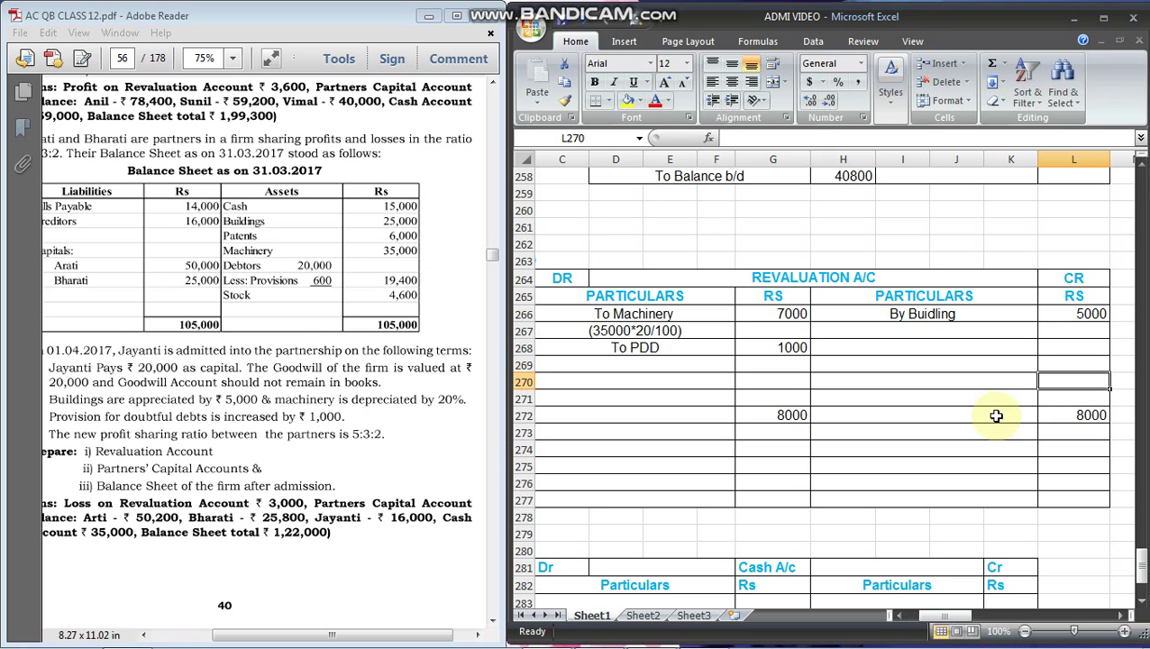
type("3000")
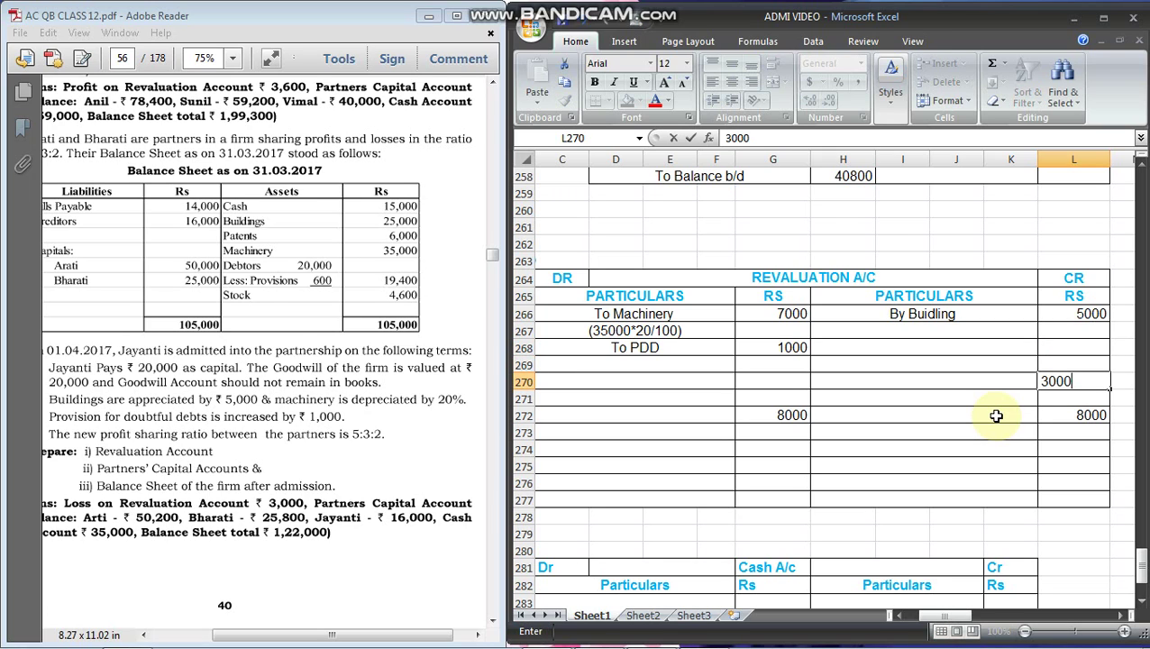
Add "By Partners Capital A/c" to the credit particulars directly below the Building entry
key("Up")
key("Up")
key("Left")
key("Up")
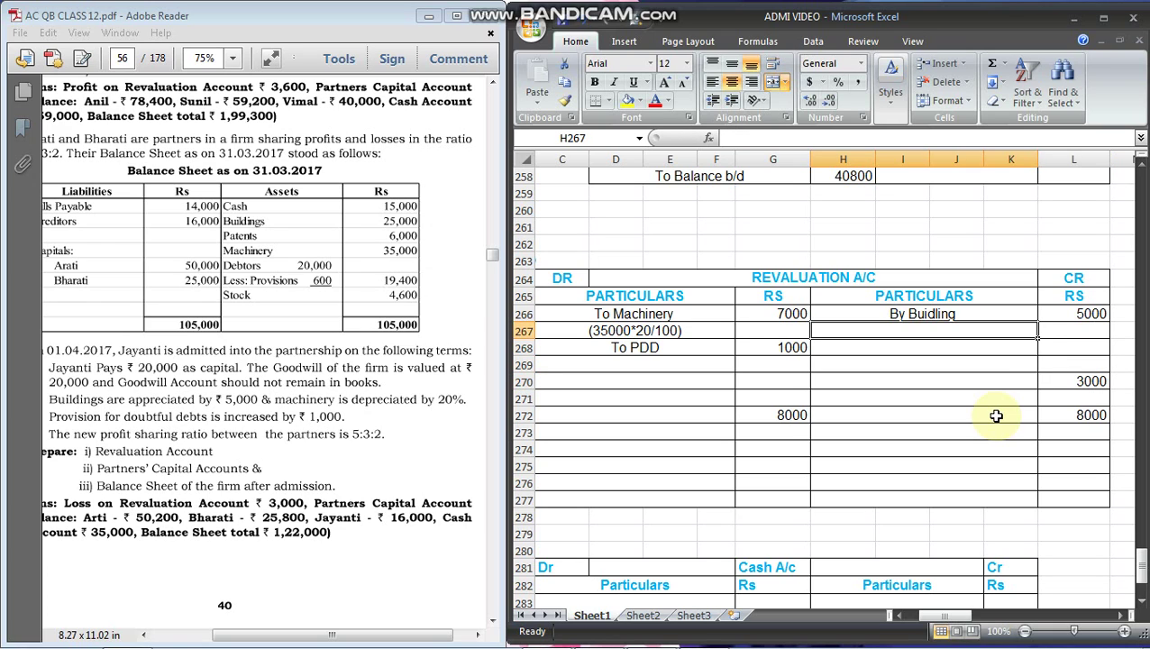
type("By Pa")
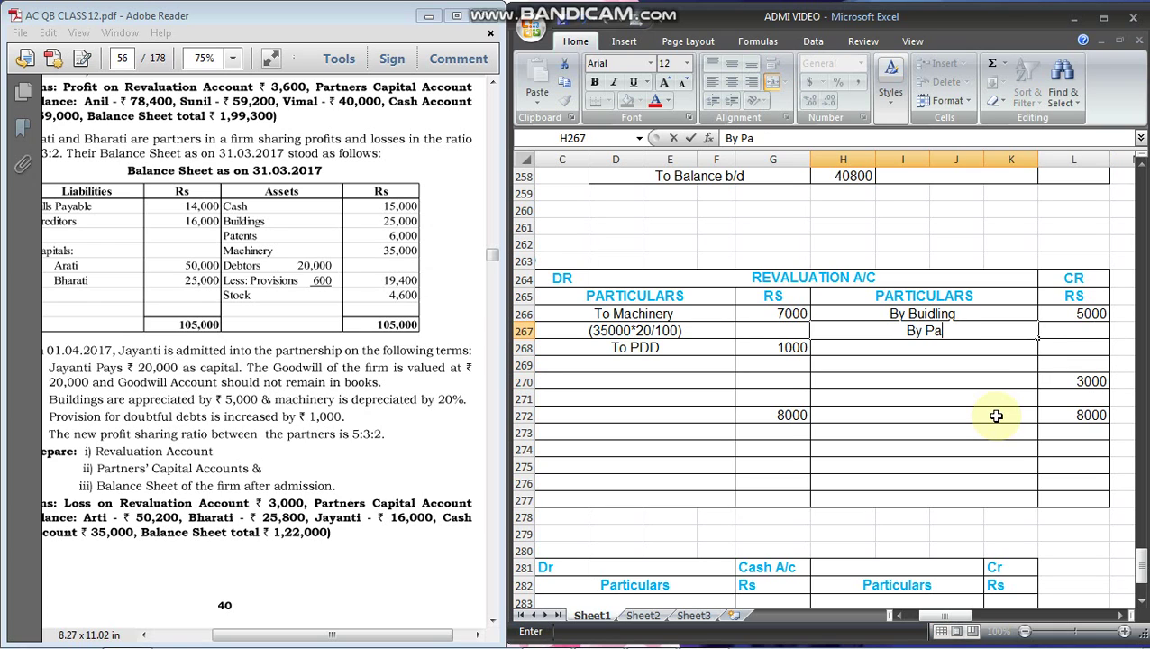
type("rtners C")
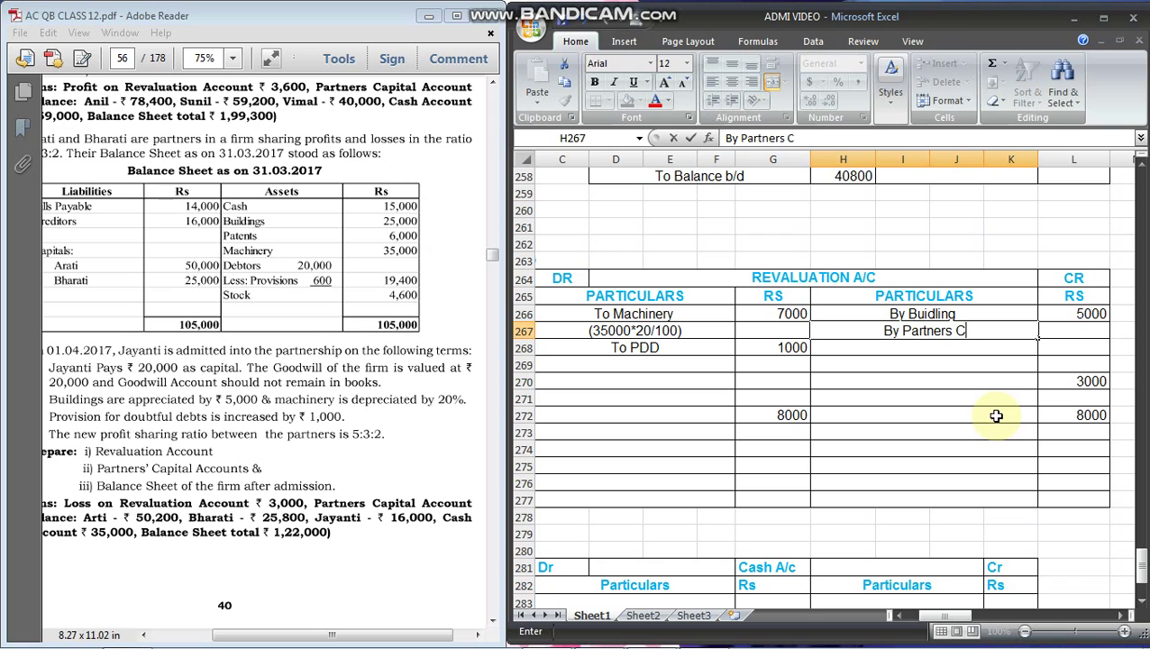
type("ppital A?c")
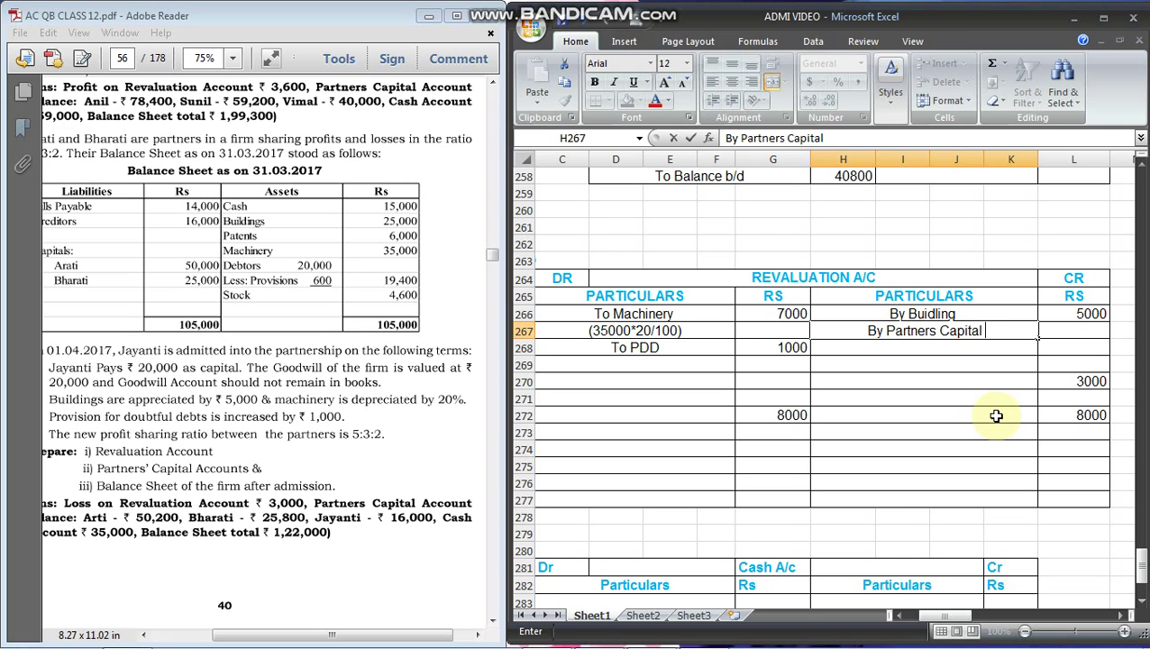
key("BackSpace")
key("BackSpace")
type("/c")
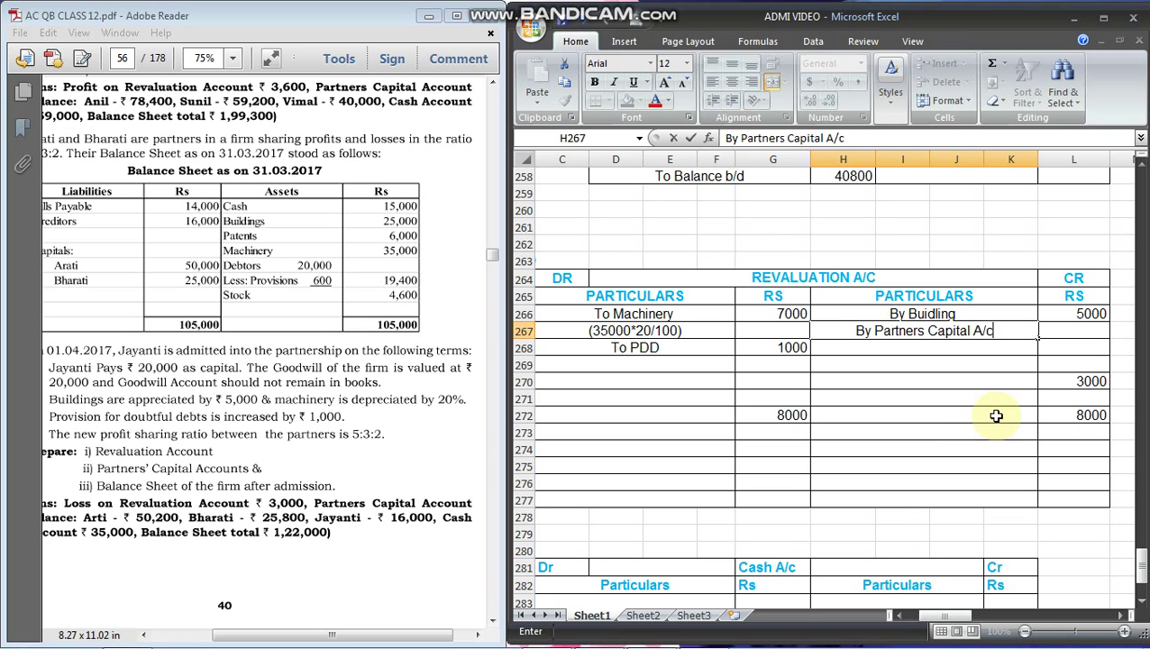
key("Return")
List the two old partners' names below the Partners Capital entry, adding the working "3000*2/5=1200" after the second partner's name
type("Arthi")
key("Return")
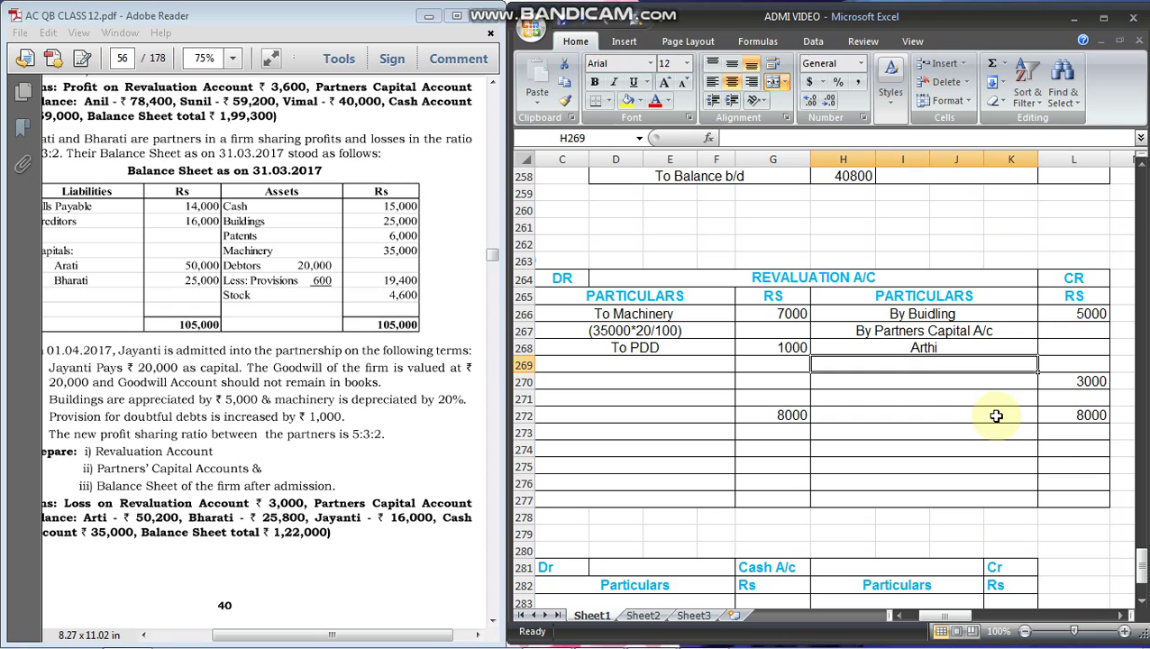
type("bharathi")
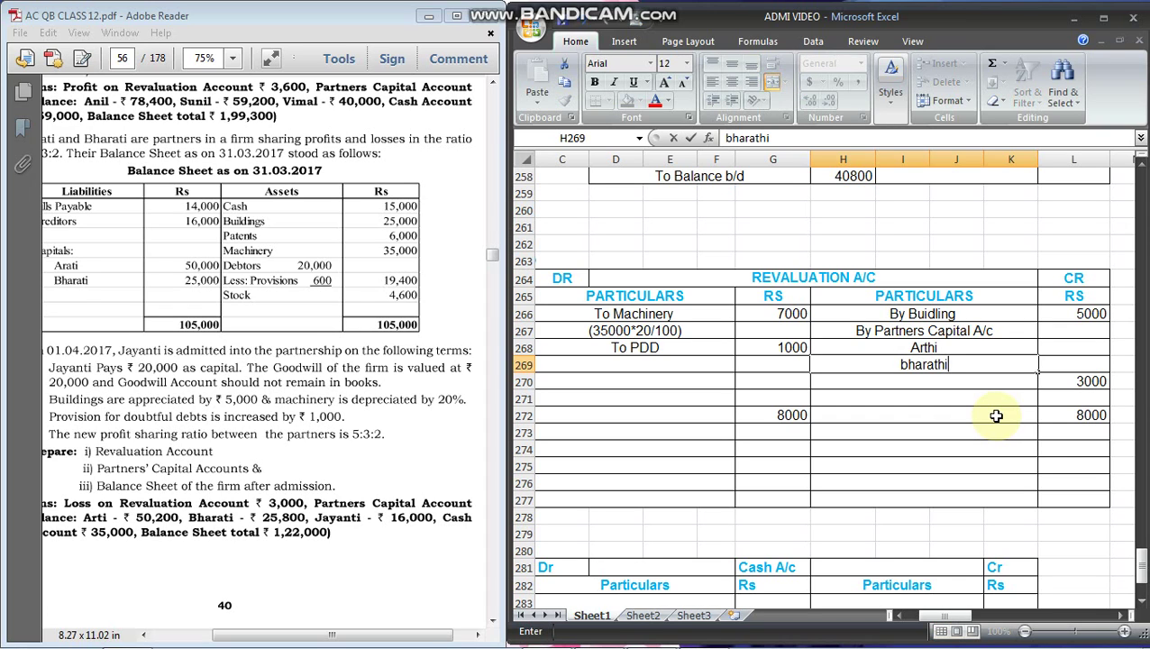
left_click(903, 364)
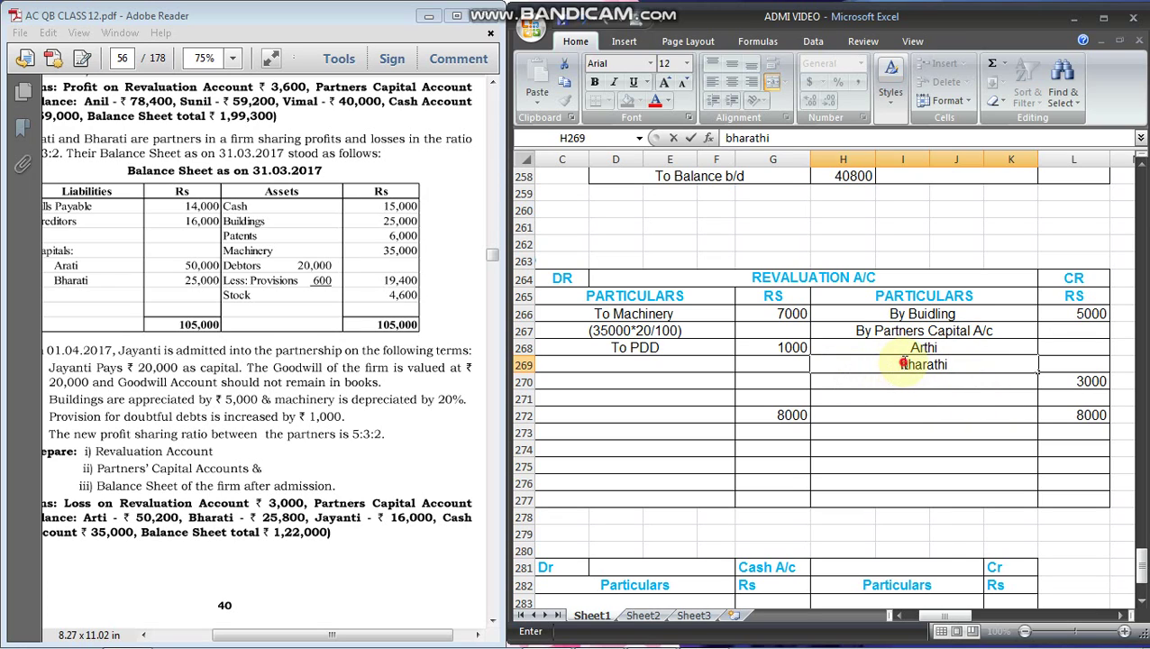
key("Delete")
type("Bharathi 3000*")
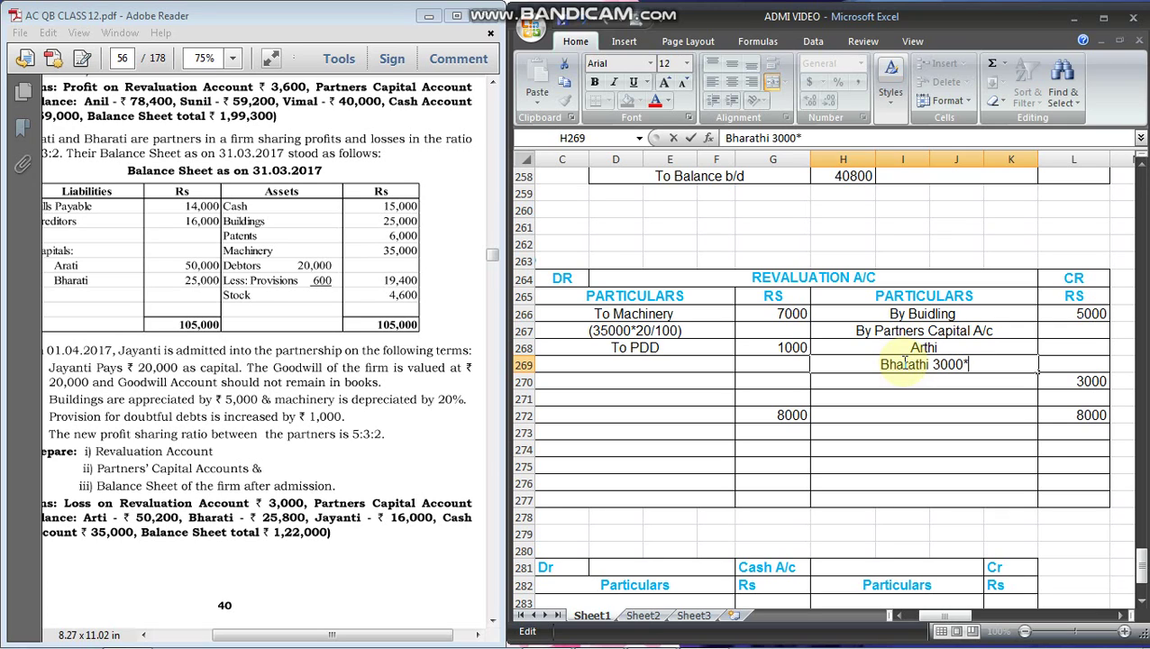
type("2")
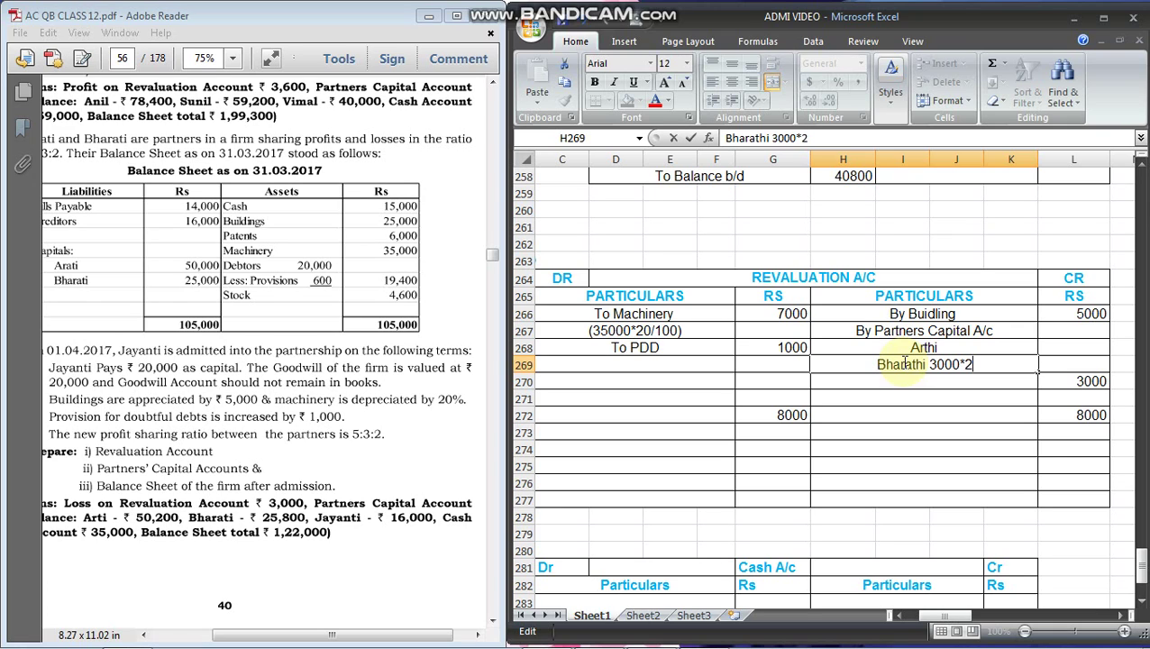
type("/5=")
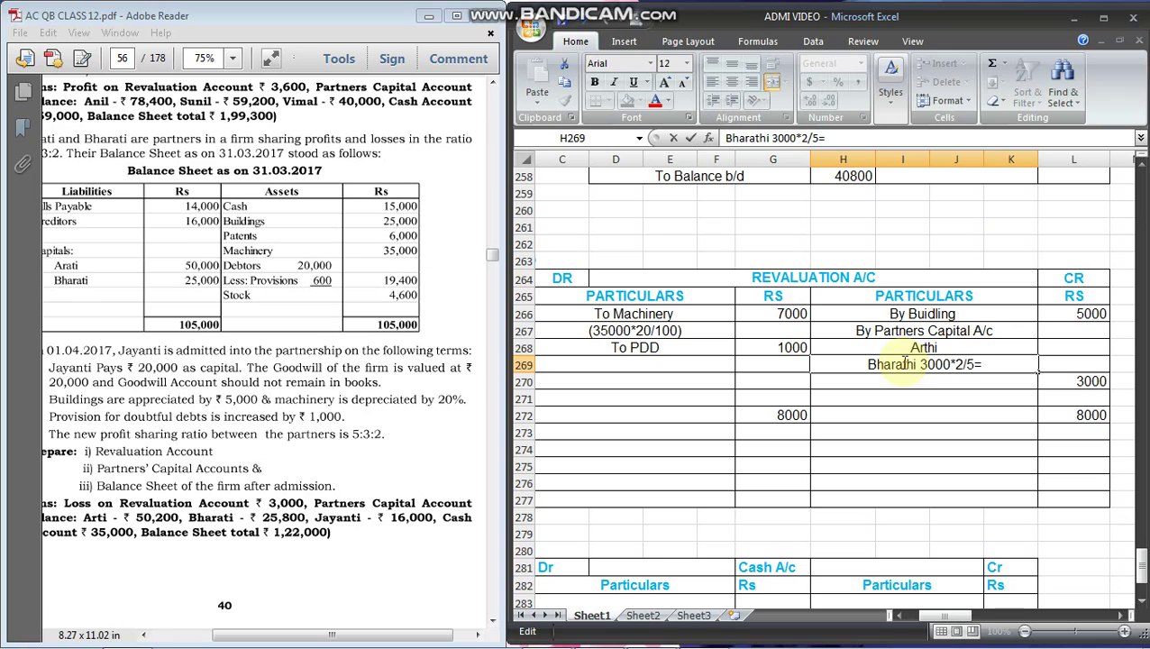
type("1200")
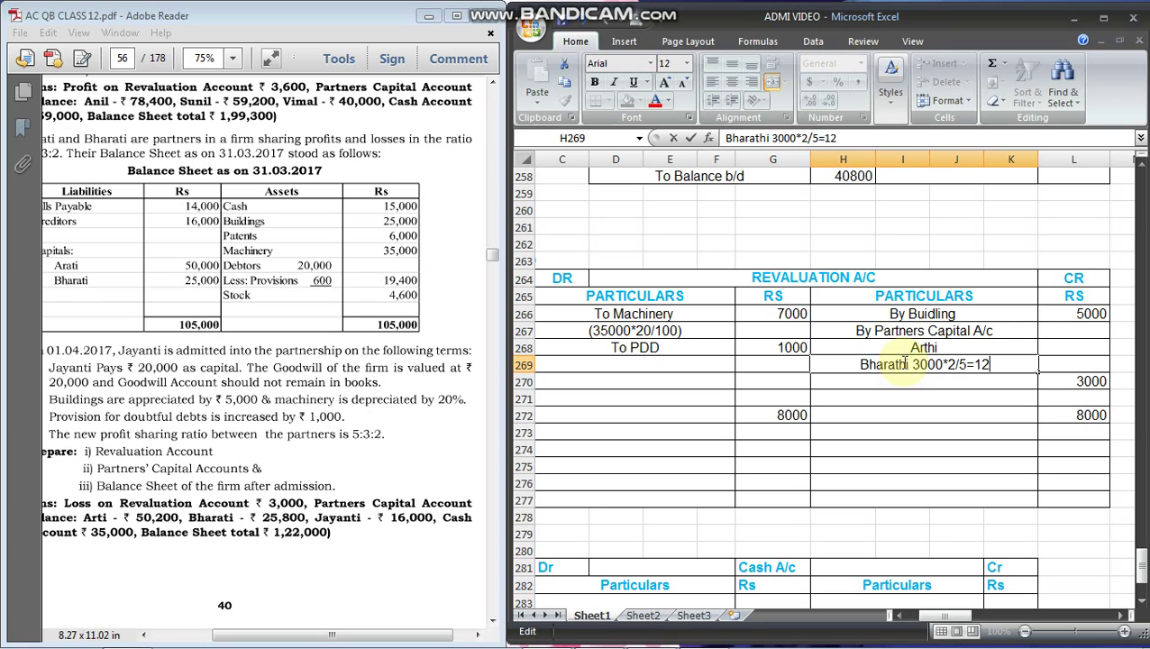
Append the loss share working "3000*3/5= 1800" to the first partner's name in the credit particulars
left_click(992, 348)
double_click(998, 348)
type("3000")
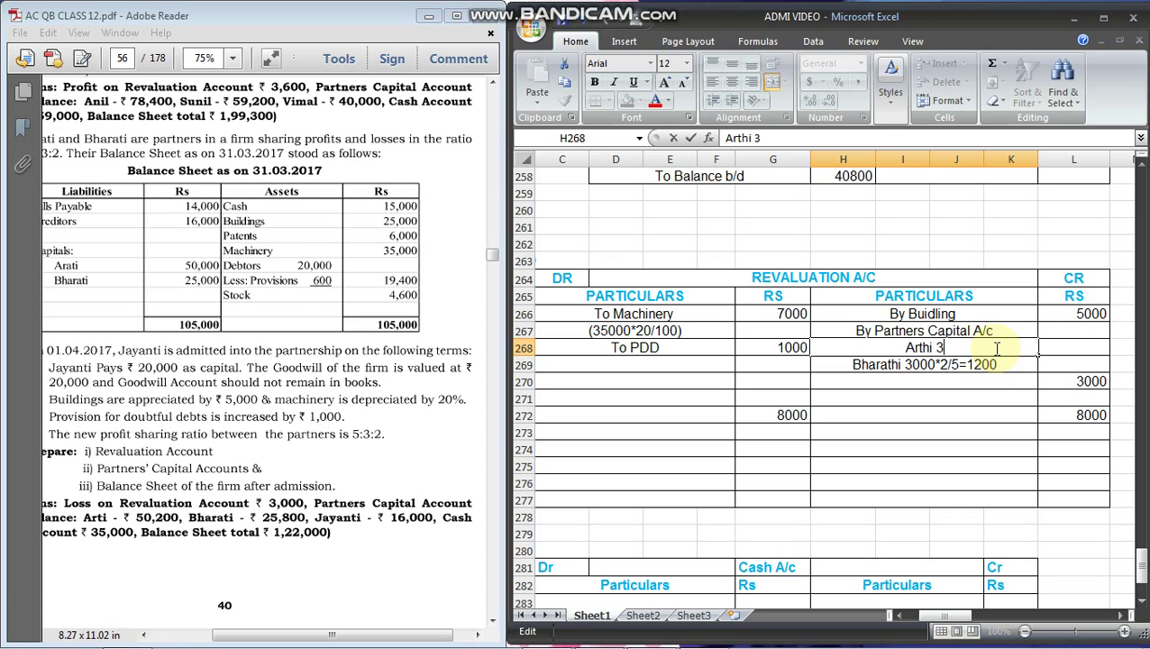
type("*3/5")
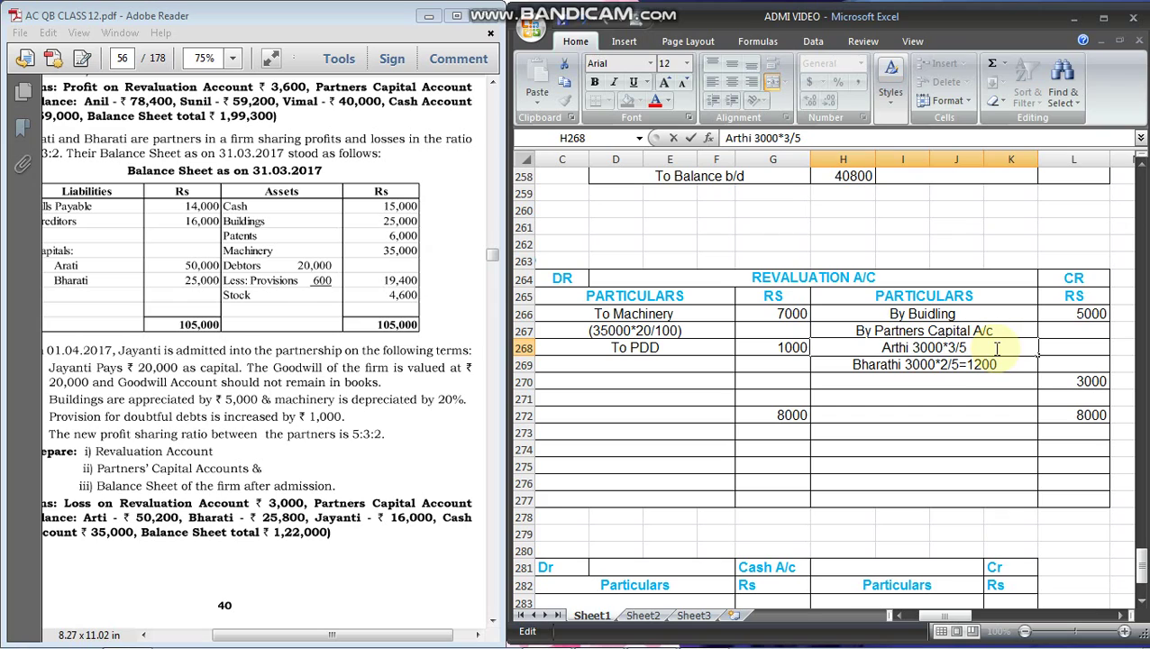
type("=")
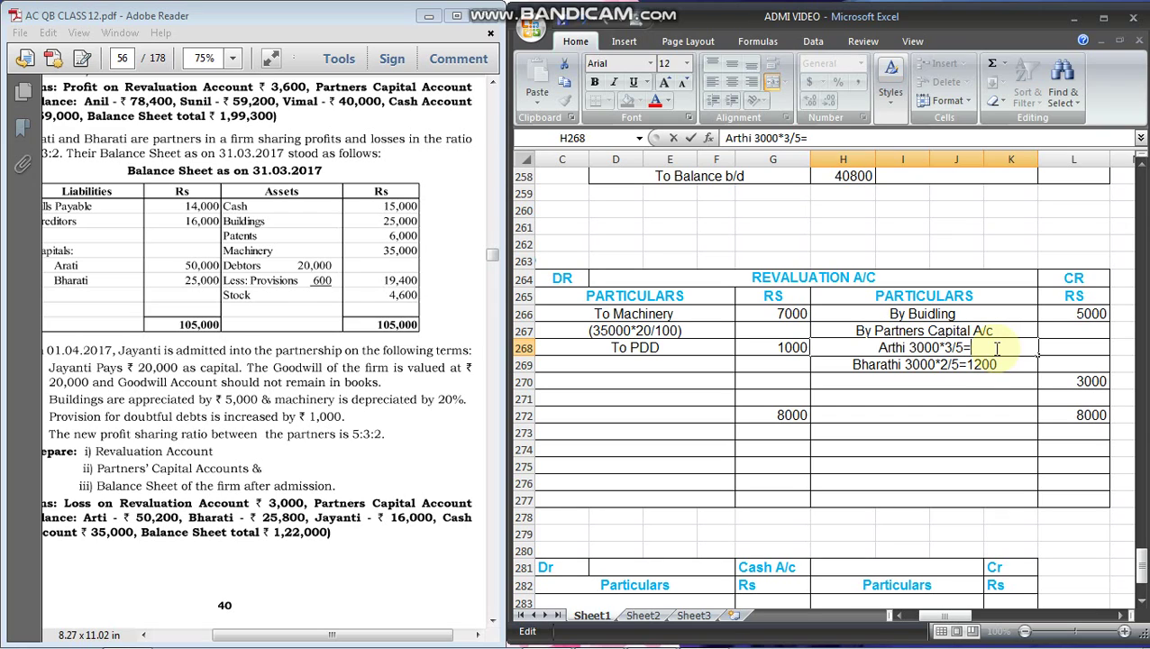
type("1800")
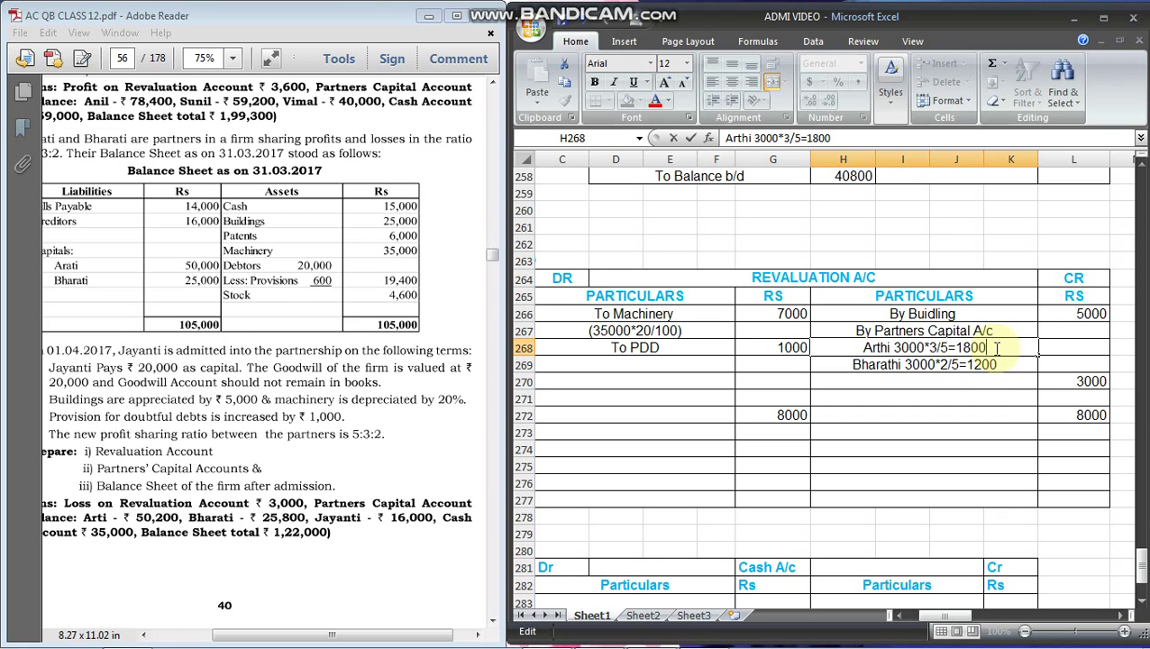
left_click(960, 348)
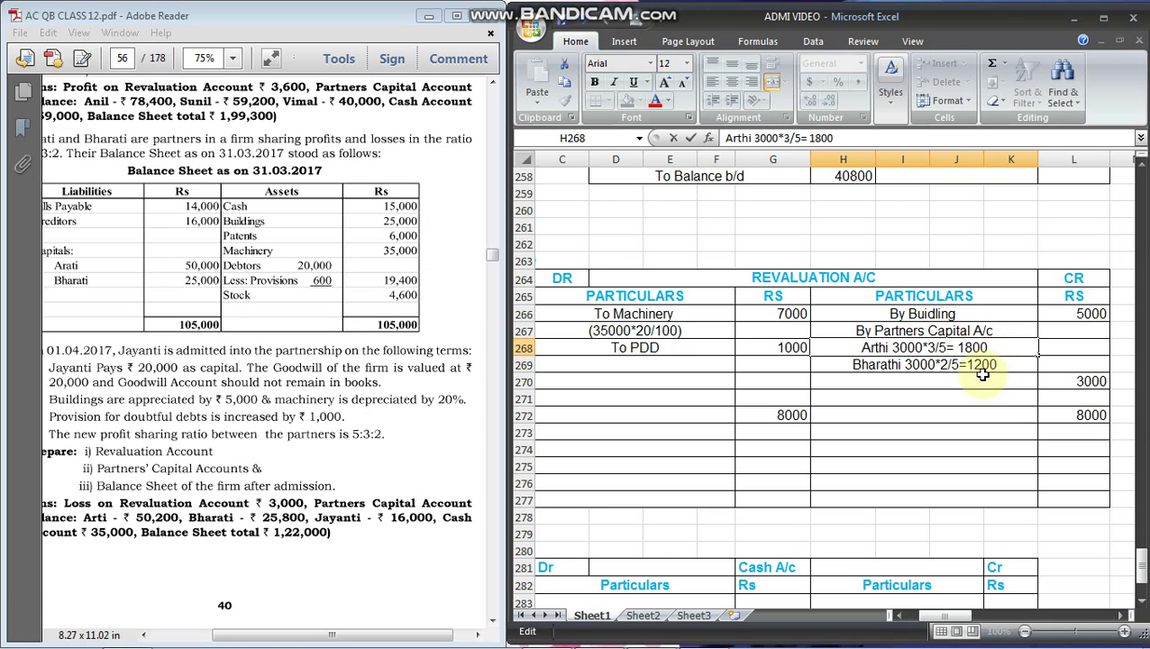
left_click(980, 398)
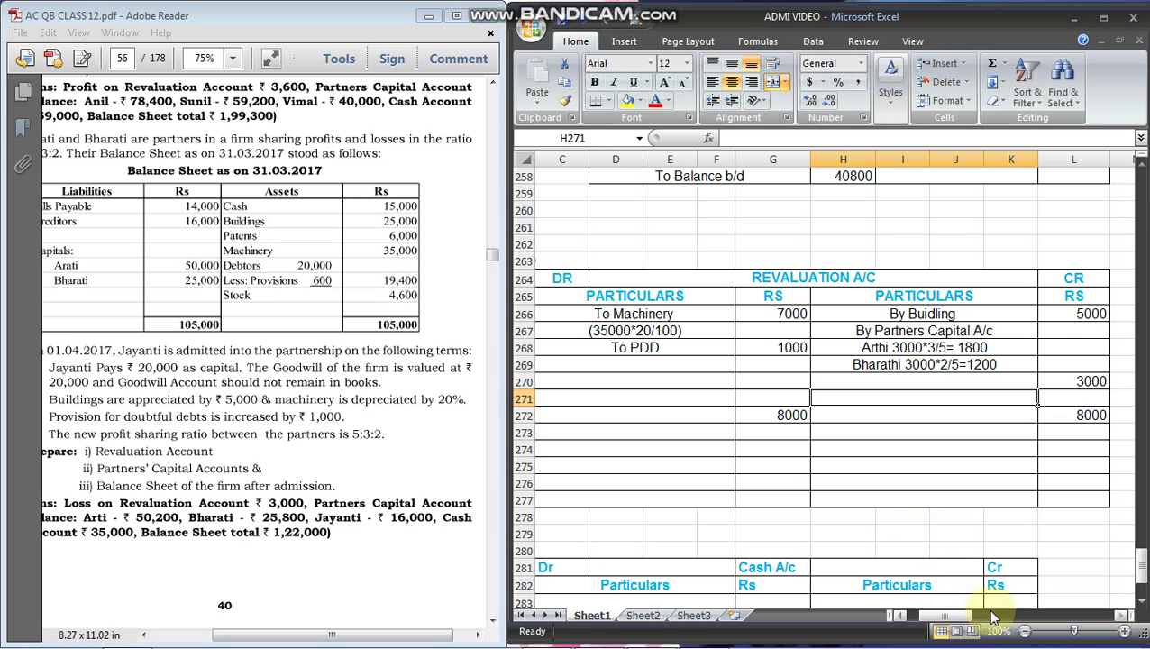
Clear the three previous partners' names from the debit-side column headings of the Partners Capital account
left_click_drag(970, 619, 1028, 615)
left_click(777, 297)
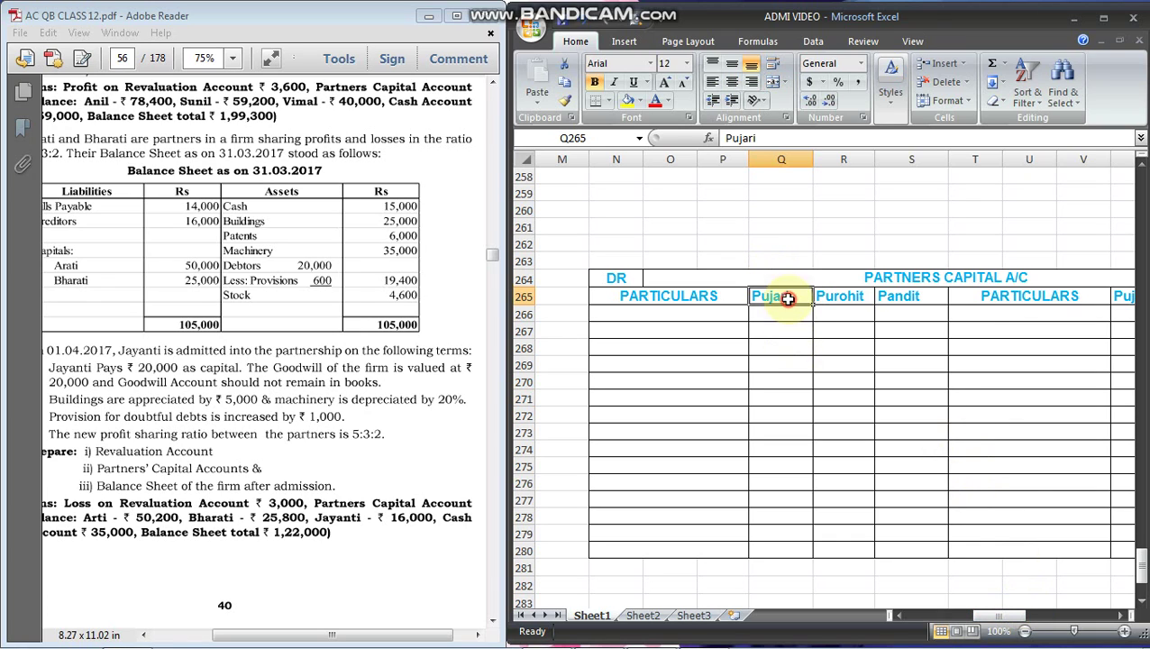
key("shift+Right")
key("shift+Right")
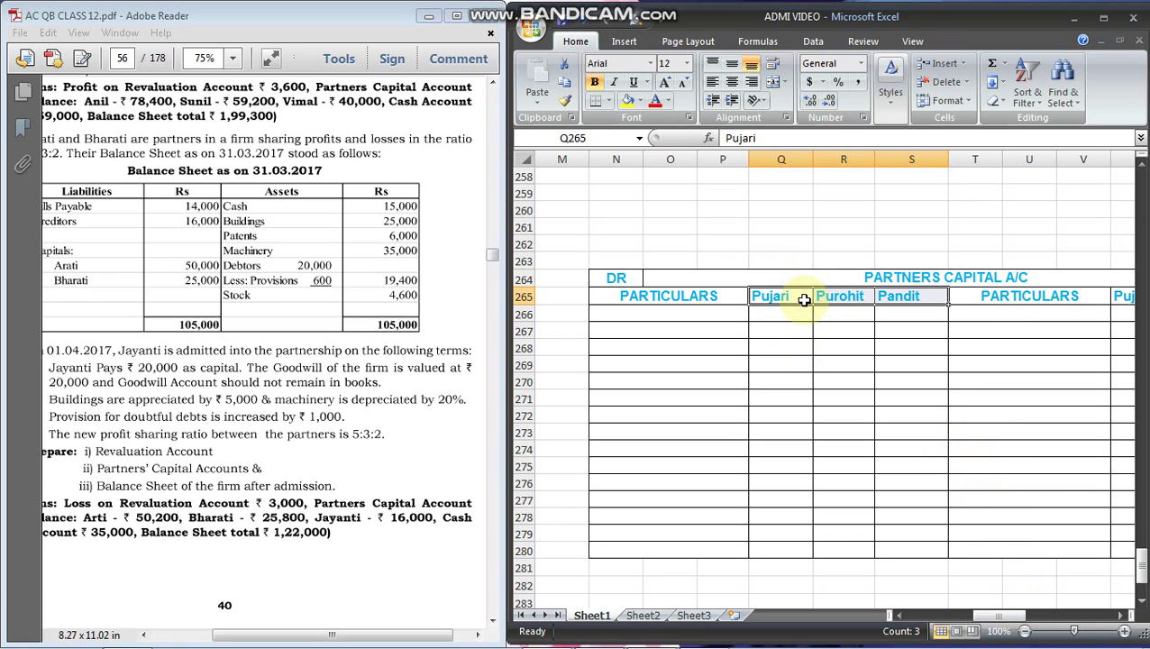
key("Delete")
left_click(804, 300)
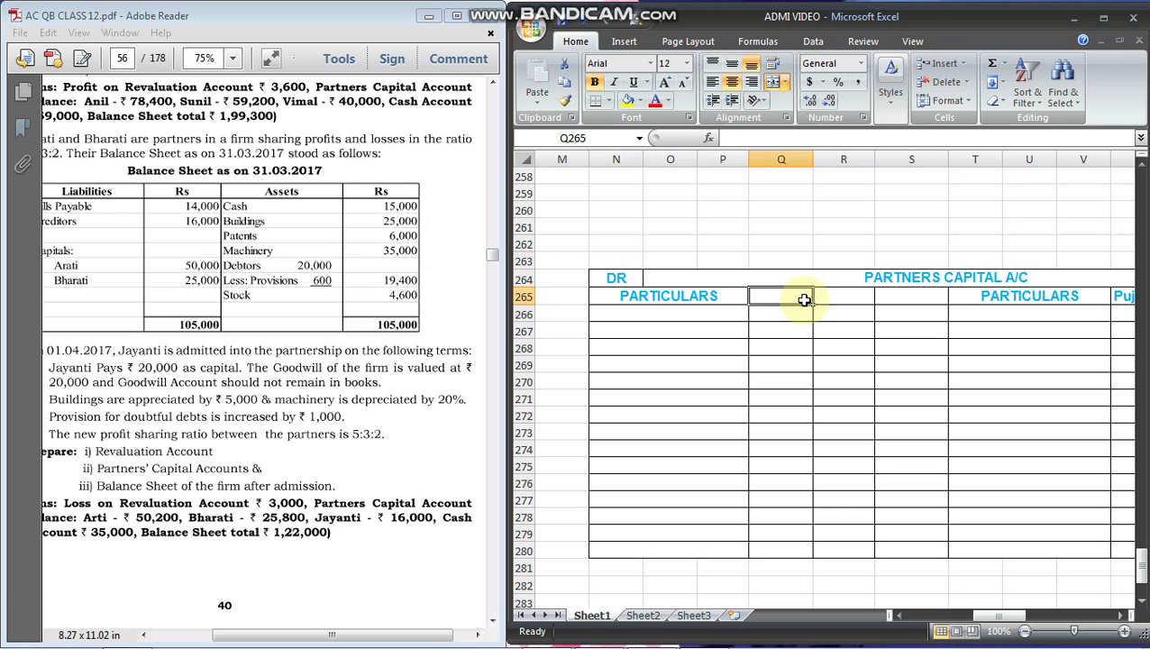
Enter the names of the two old partners and the new partner as the debit-side column headings of the Partners Capital account
type("Arathi")
key("BackSpace")
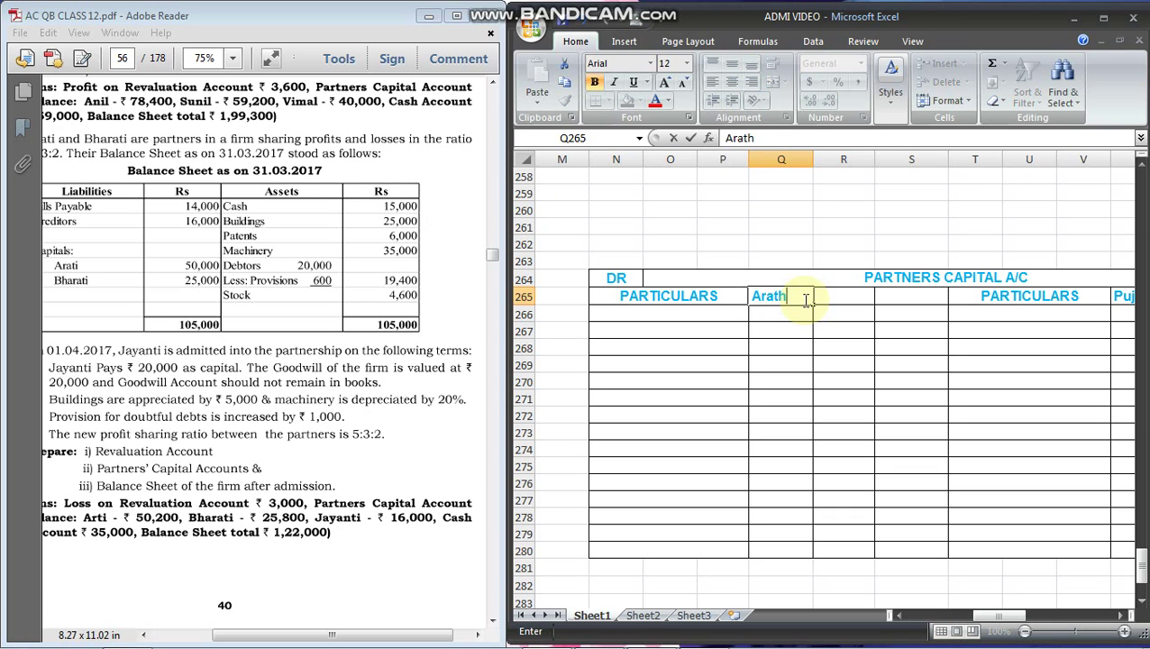
key("Tab")
type("Bhar")
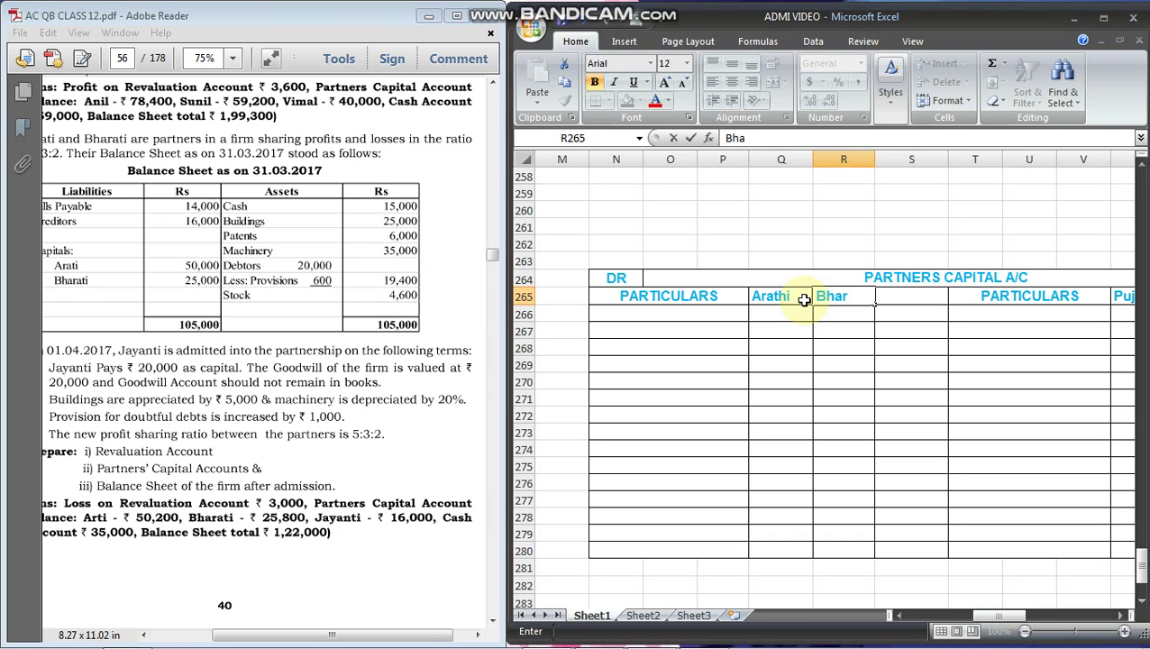
type("athi")
key("Tab")
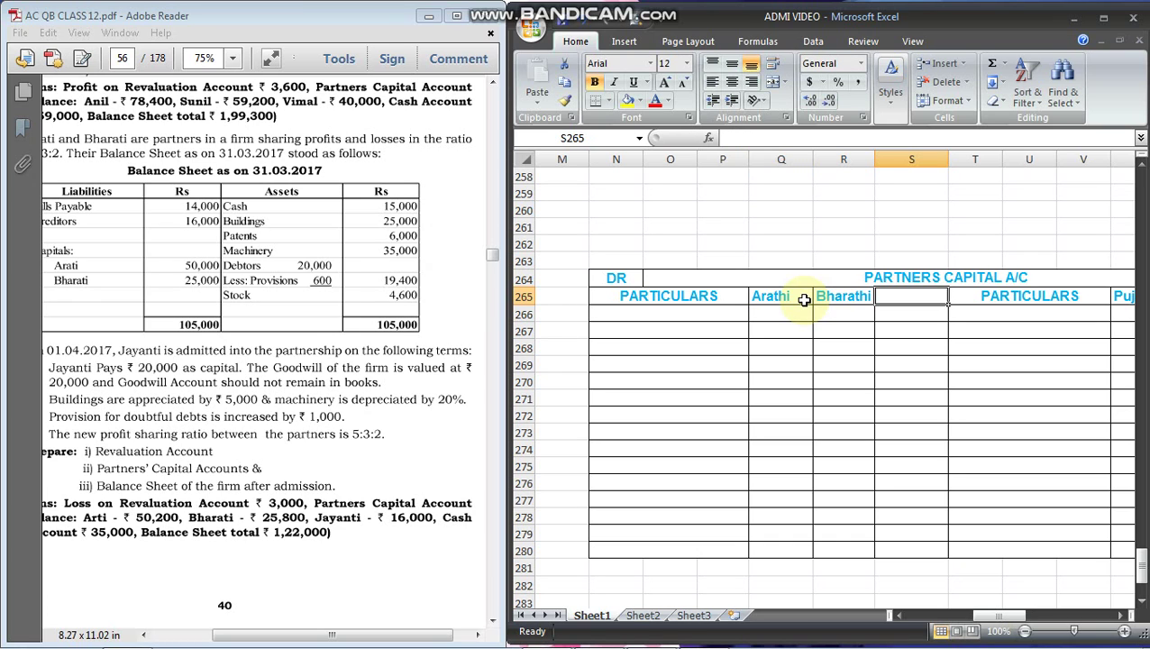
type("Jy")
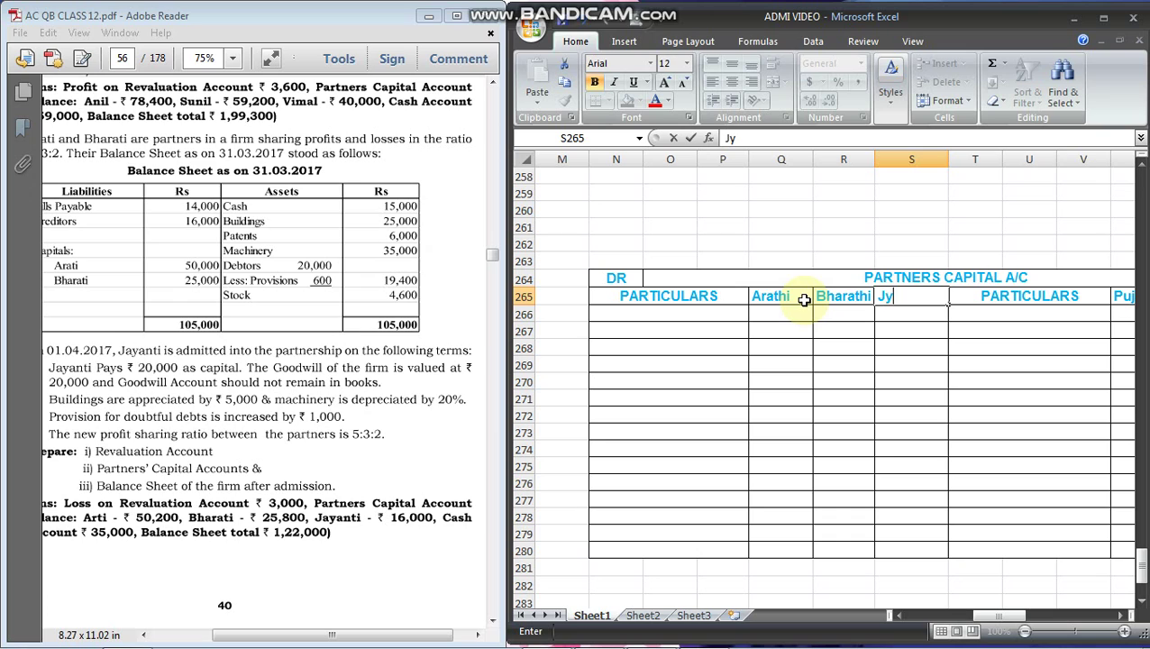
type("yanthi")
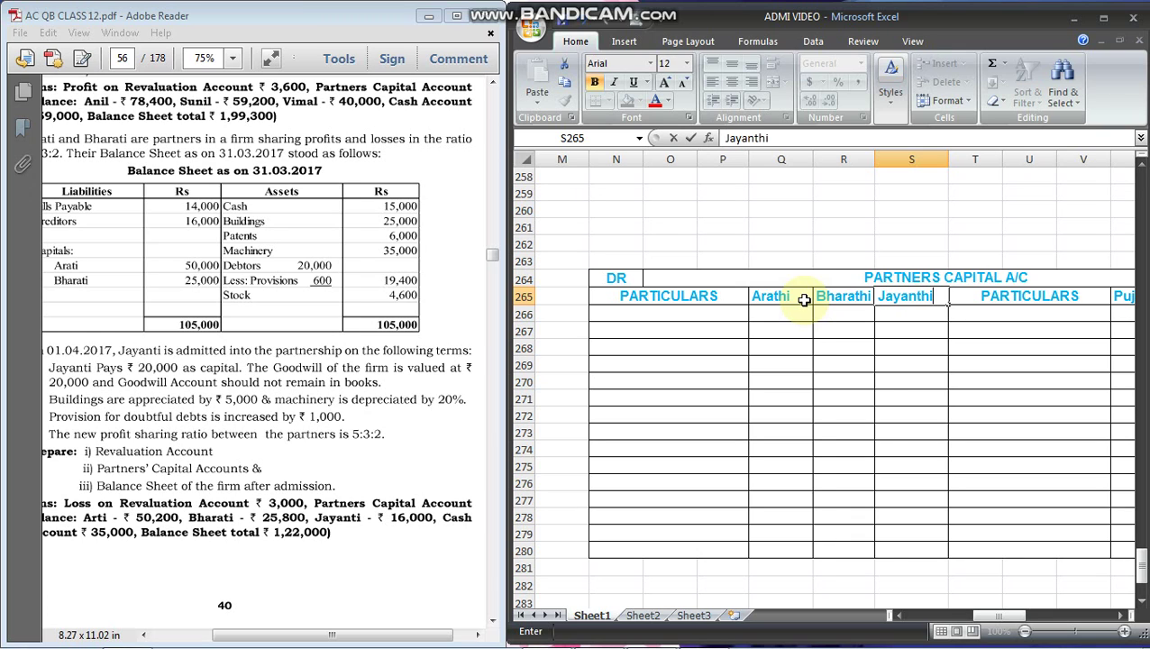
key("Tab")
Replace the three credit-side column headings of the Partners Capital account with the current partners' names in the same order
key("Tab")
type("Aat")
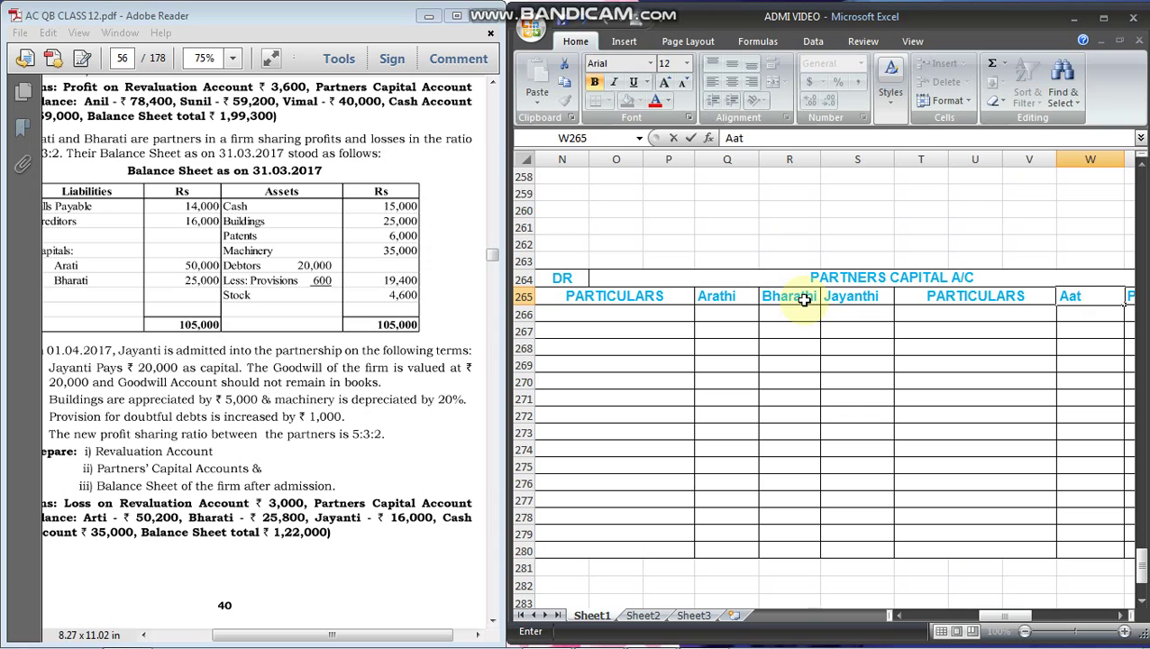
key("BackSpace")
type("rathi")
key("Tab")
type("Bha")
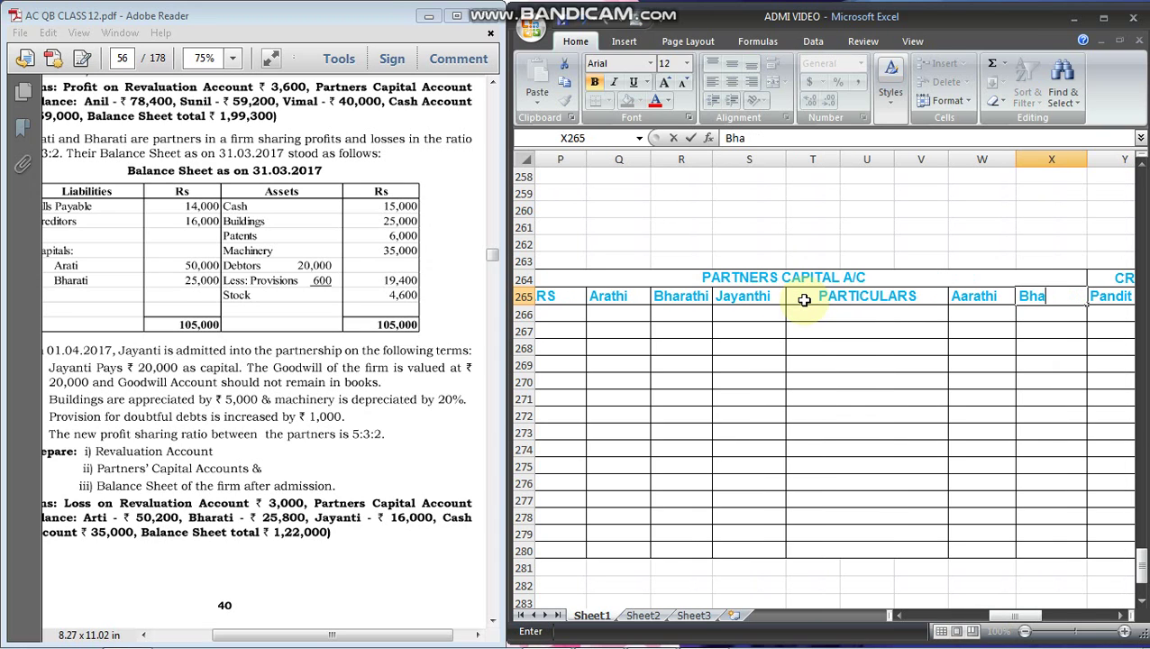
type("rathi")
key("Tab")
type("J")
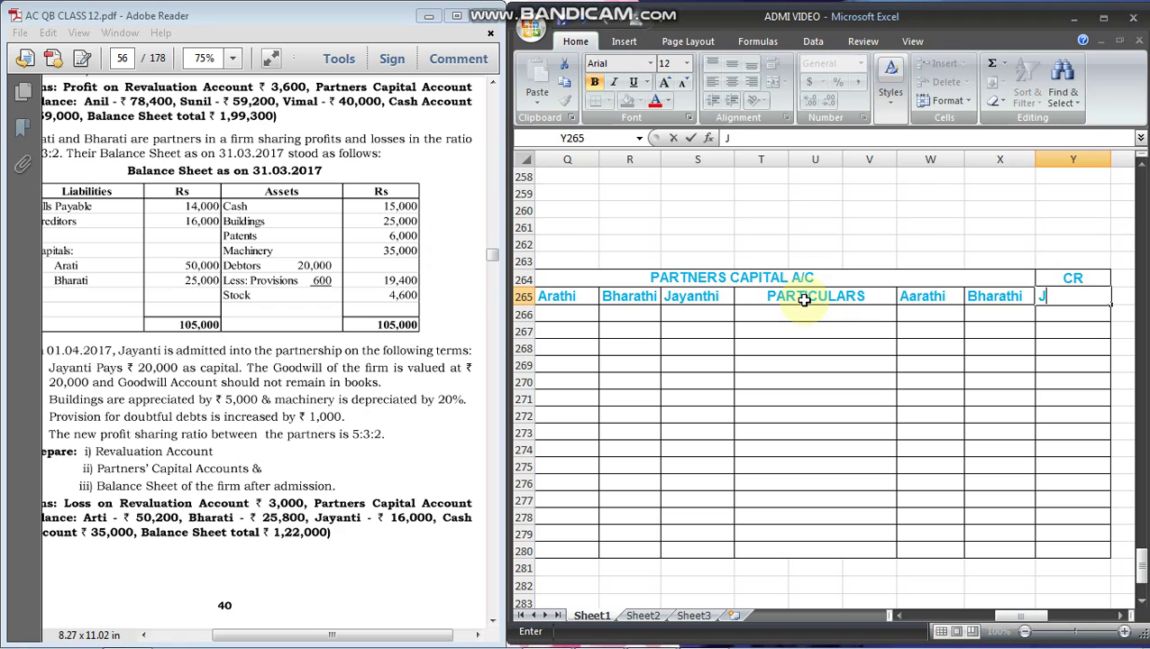
type("ayanthi")
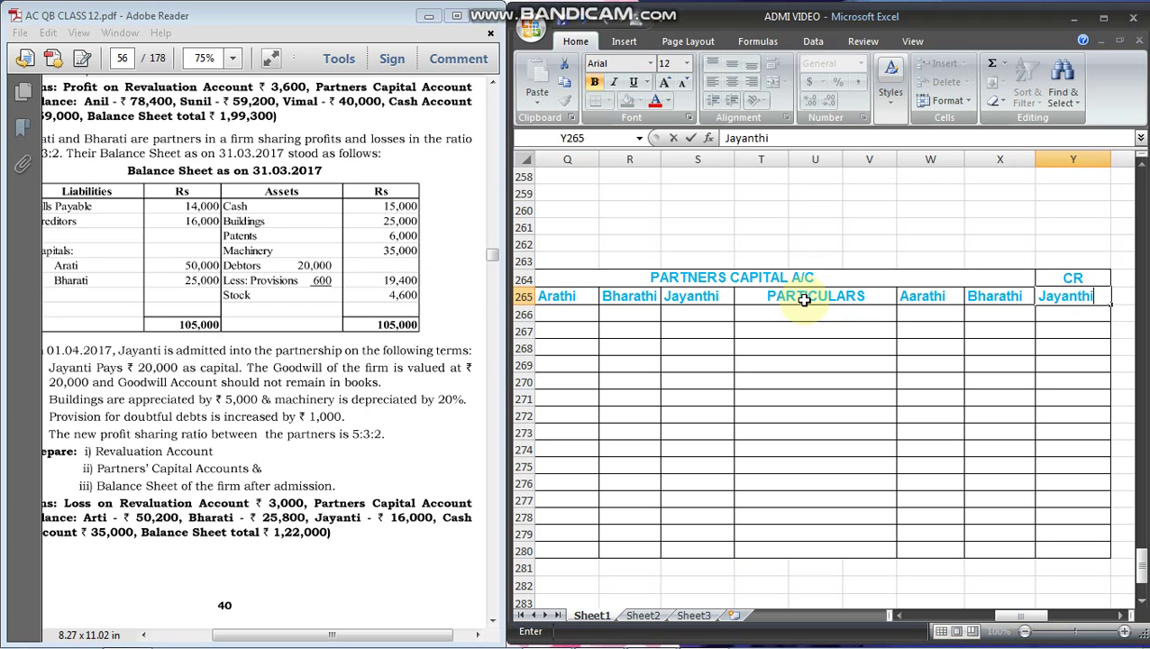
key("Return")
Enter "By balance b/d" as the first credit-side particular of the Partners Capital account
key("Tab")
key("Tab")
key("Tab")
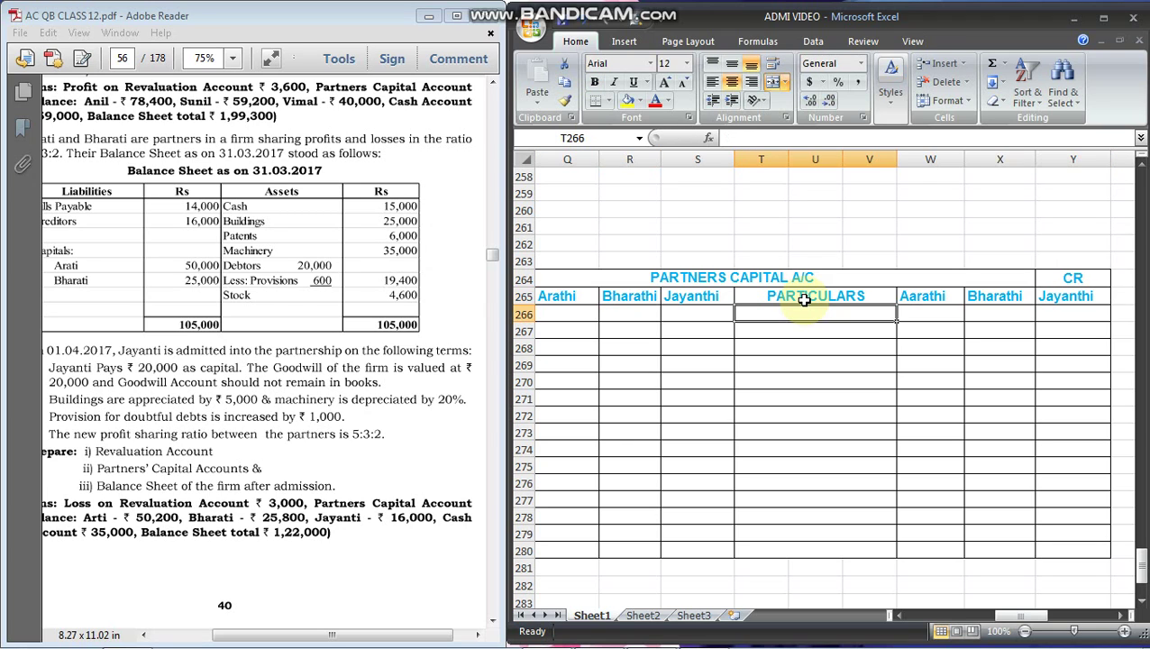
type("By bal")
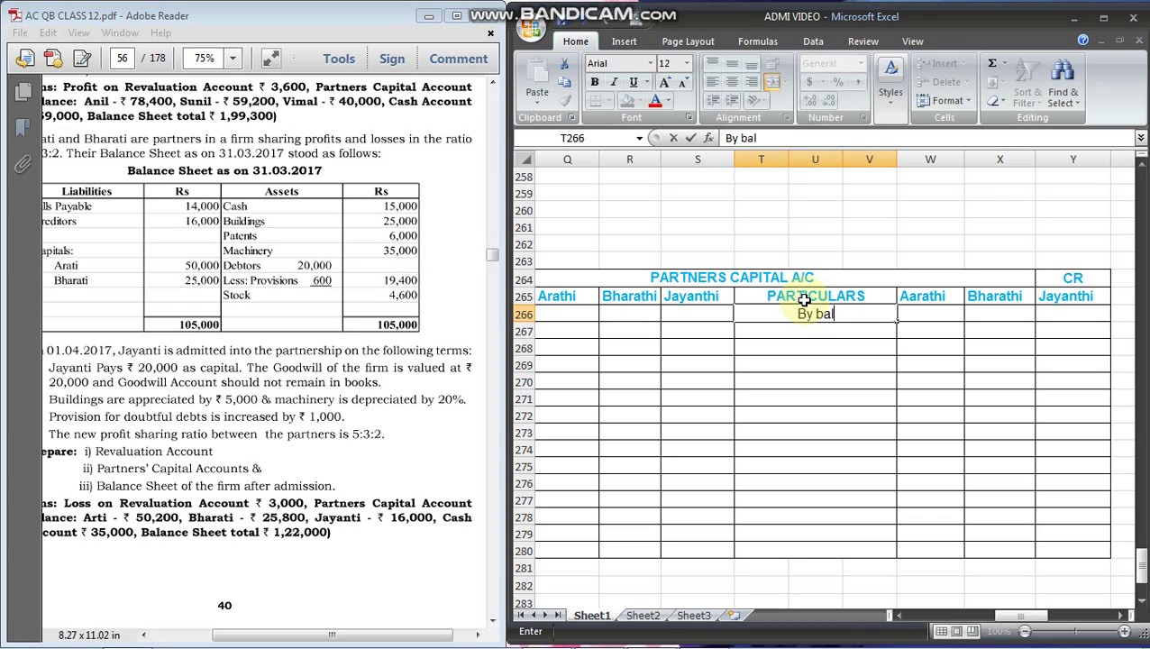
type("ance b/f")
key("BackSpace")
type("d")
key("Tab")
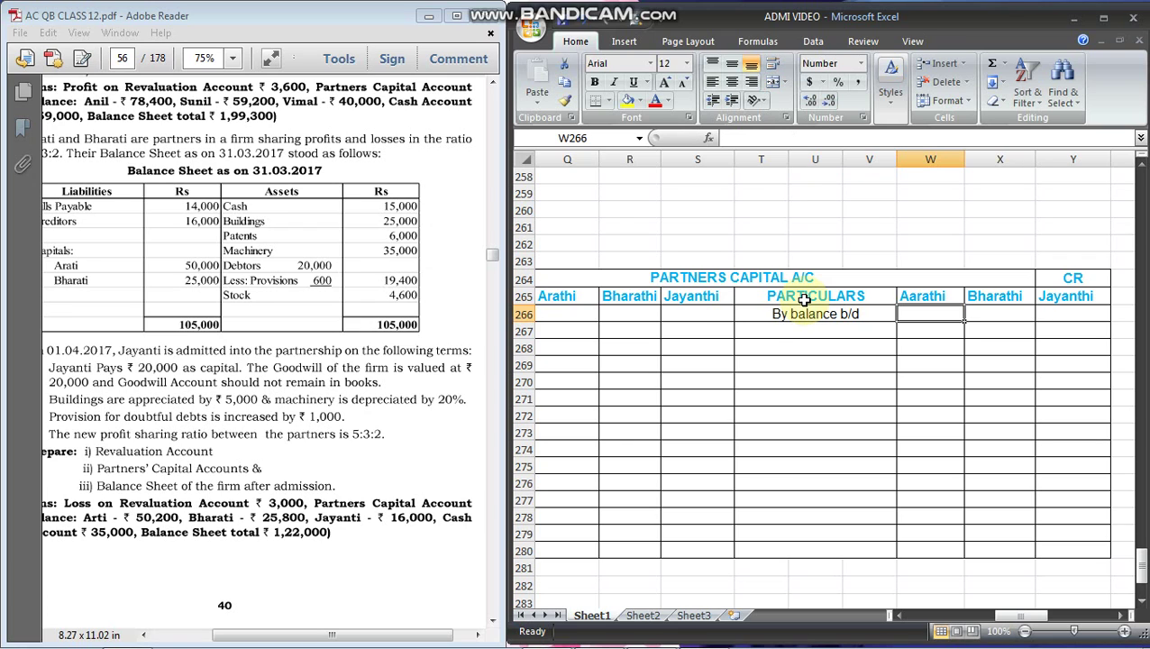
Enter the opening capital balances on the balance b/d row: 50000 for the first partner and 25000 for the second
type("50000")
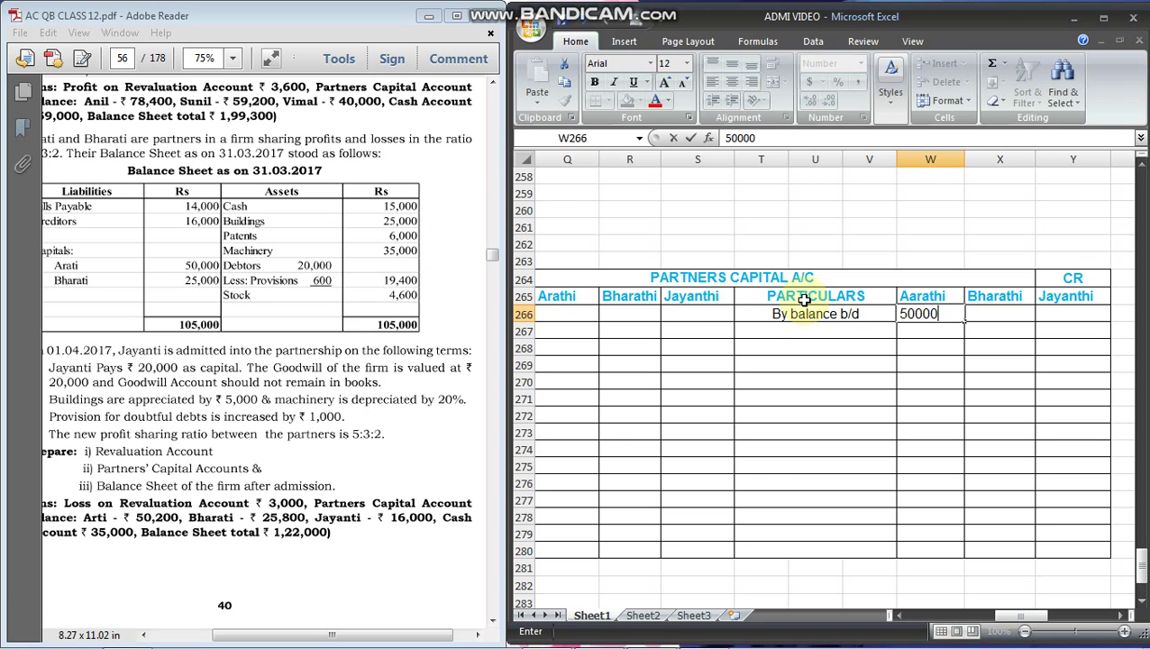
key("Tab")
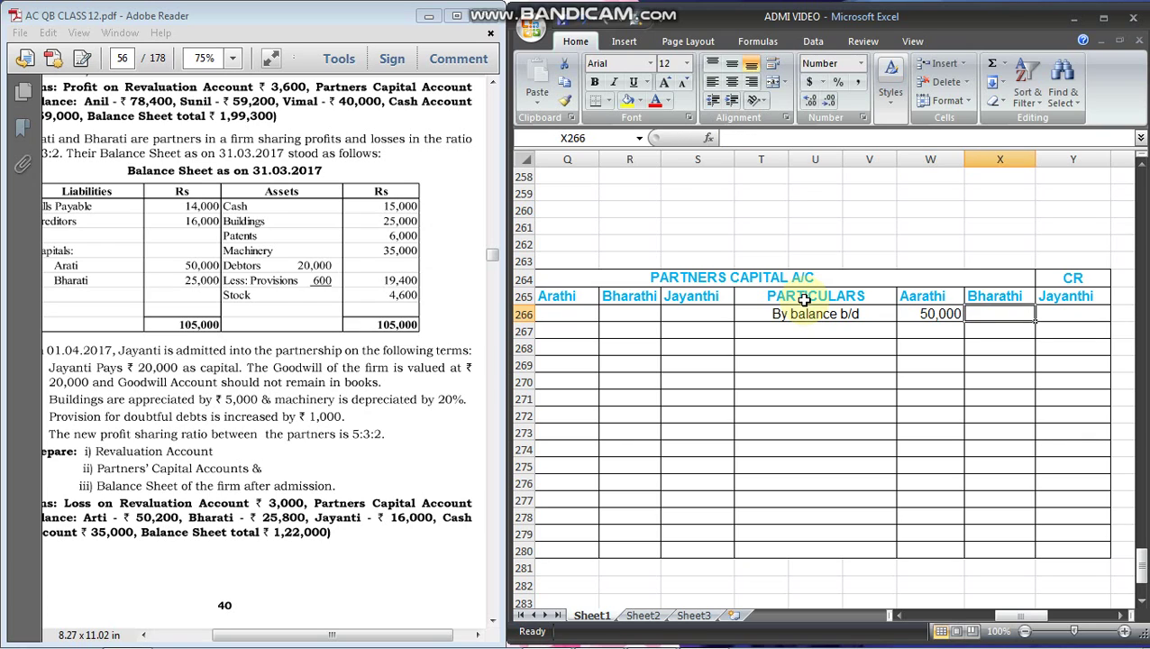
type("25000")
key("Tab")
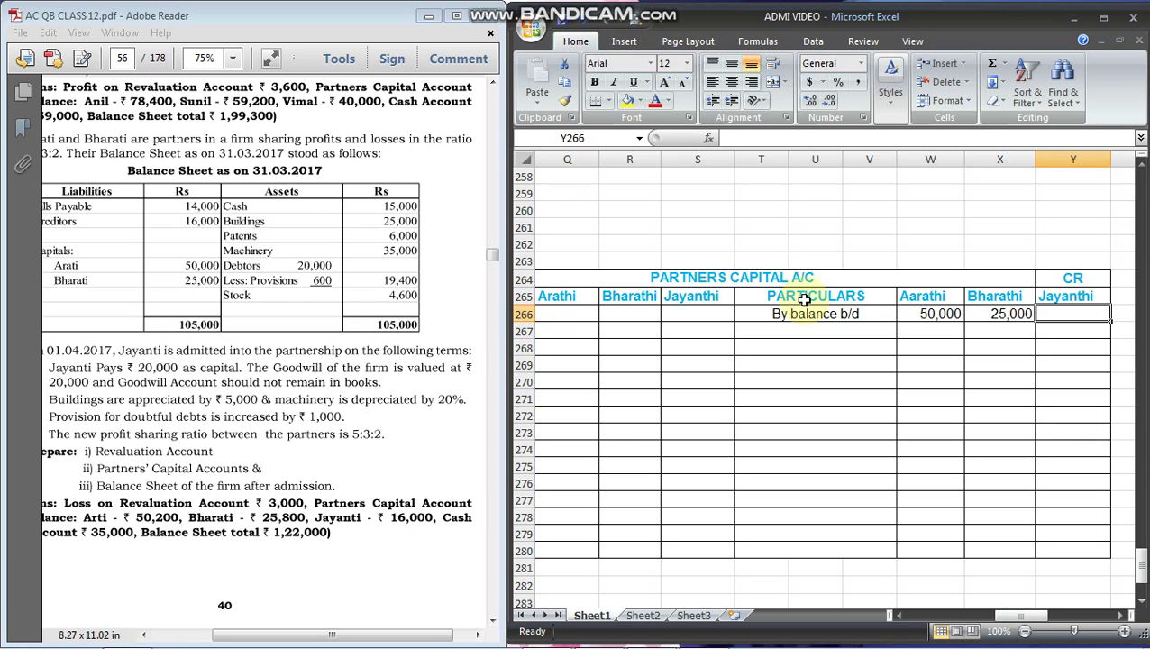
key("Down")
key("Left")
key("Left")
key("Left")
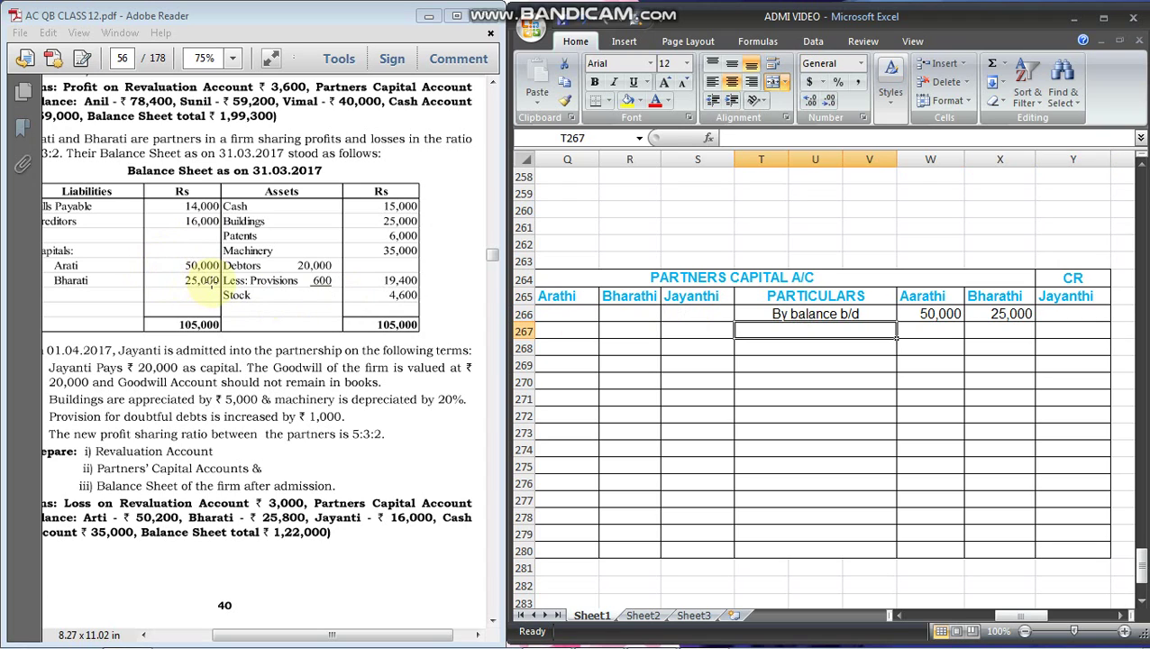
type("By")
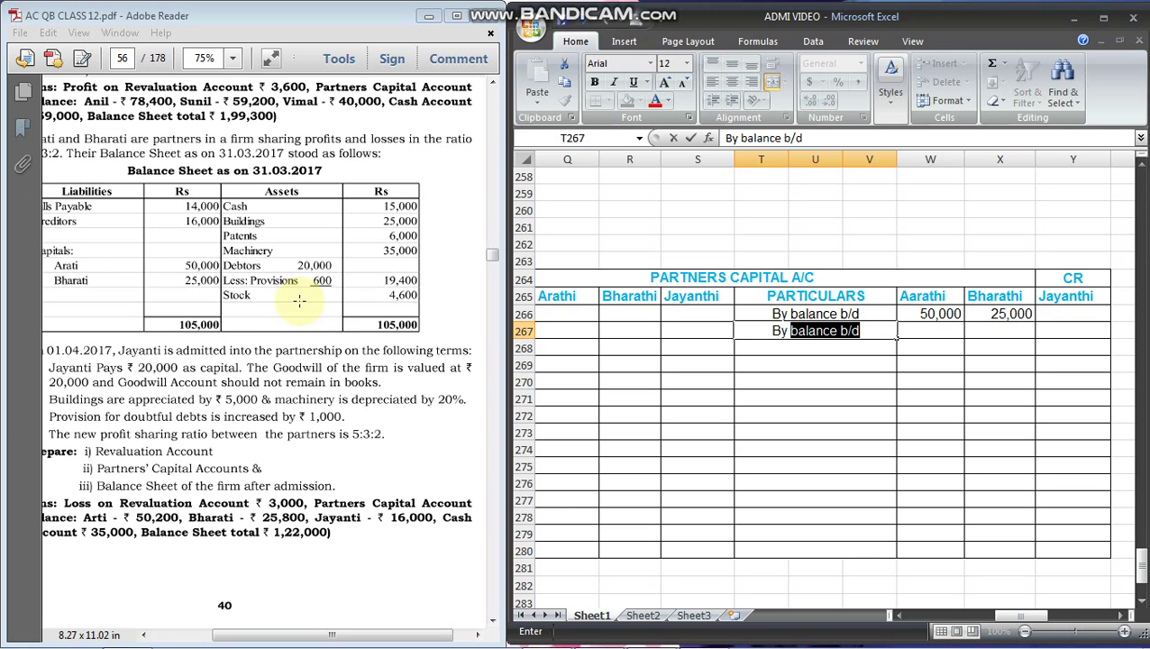
type("Ca")
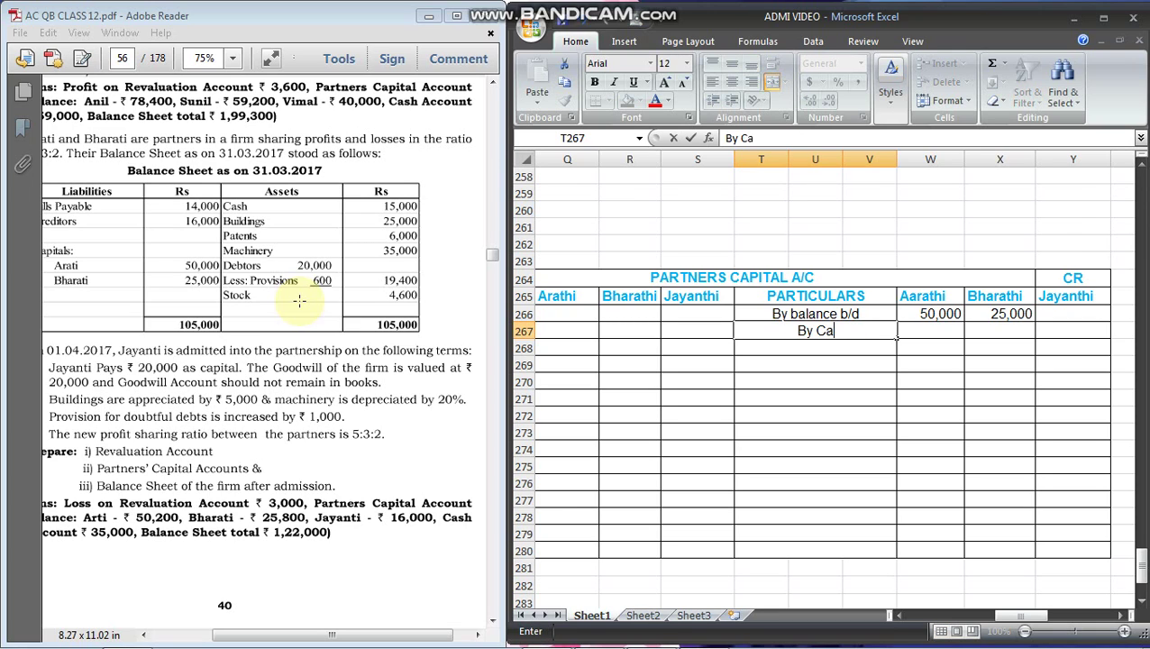
key("Escape")
Add "By Cash A/c" below the opening balance entry, with 20000 in the new partner's credit column
scroll(744, 279, "down", 1)
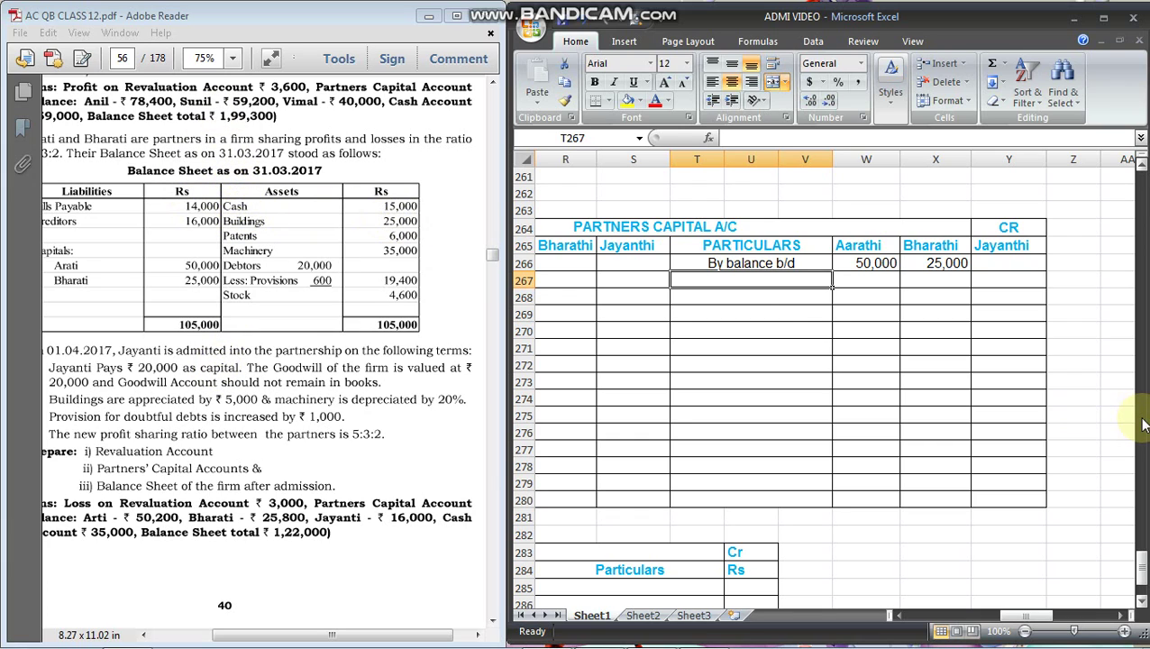
type("By Cahs")
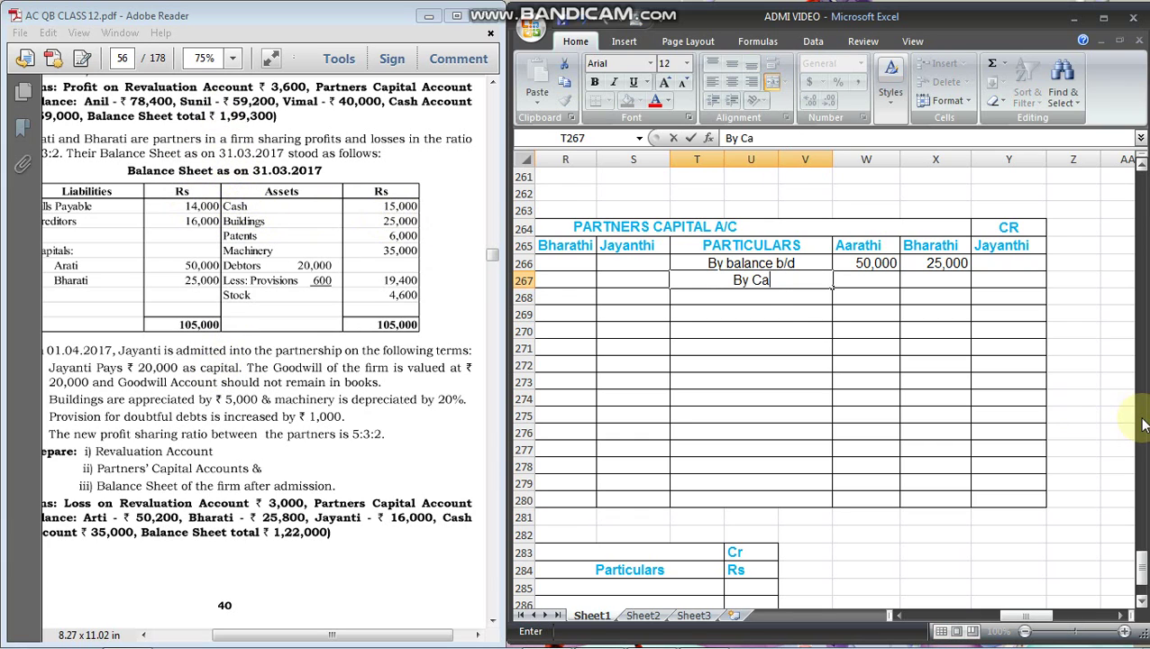
key("BackSpace")
key("BackSpace")
type("sh A/c")
key("Tab")
key("Tab")
key("Tab")
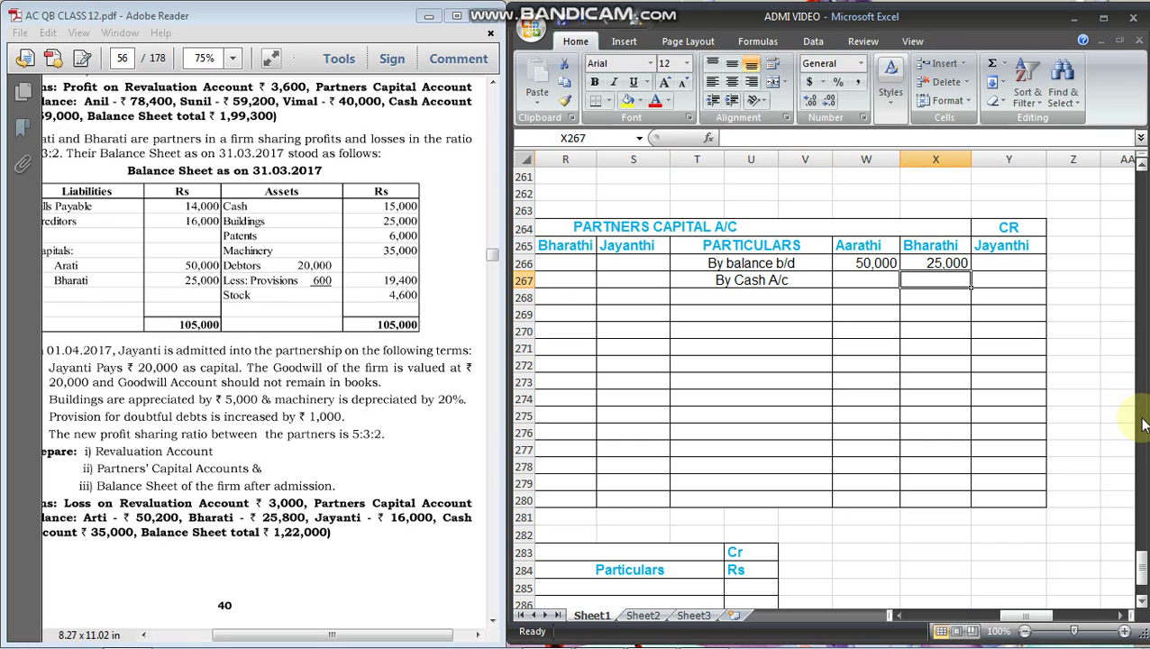
type("20000")
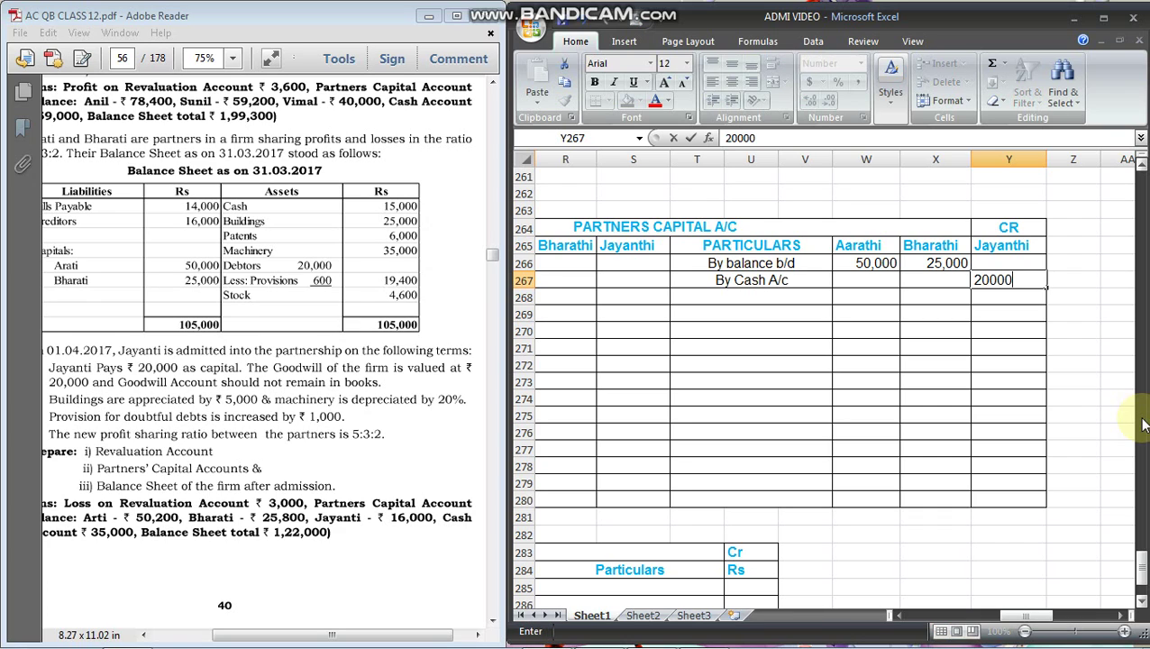
key("Return")
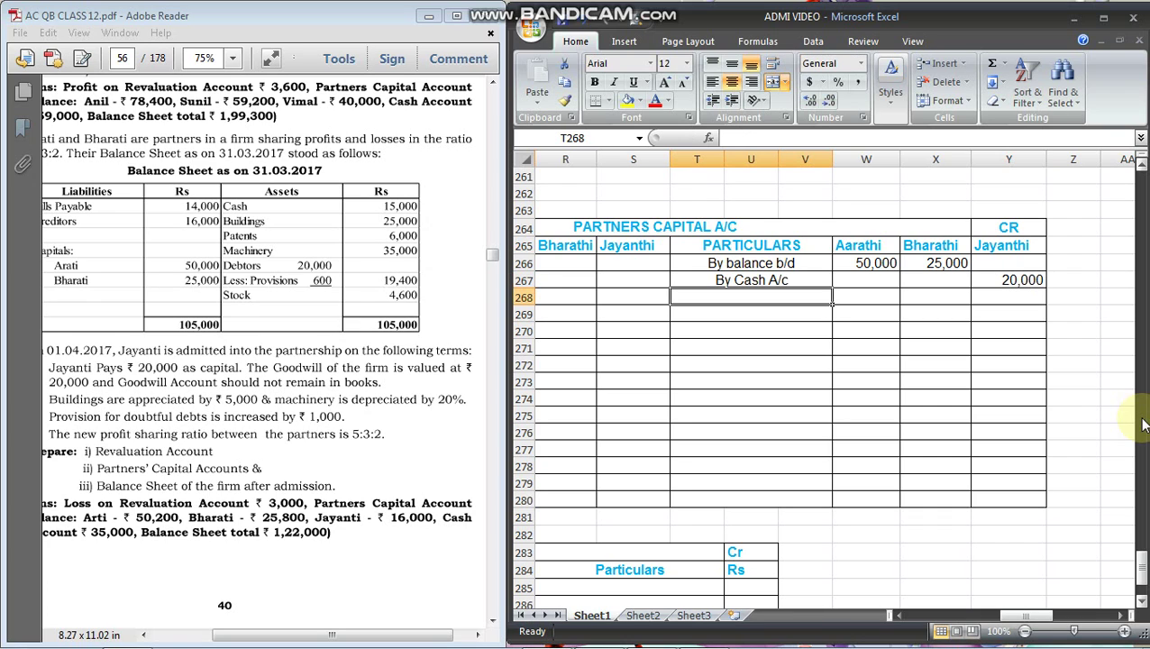
Add "By Goodwill A/c" to the credit particulars directly below the Cash entry
type("By ")
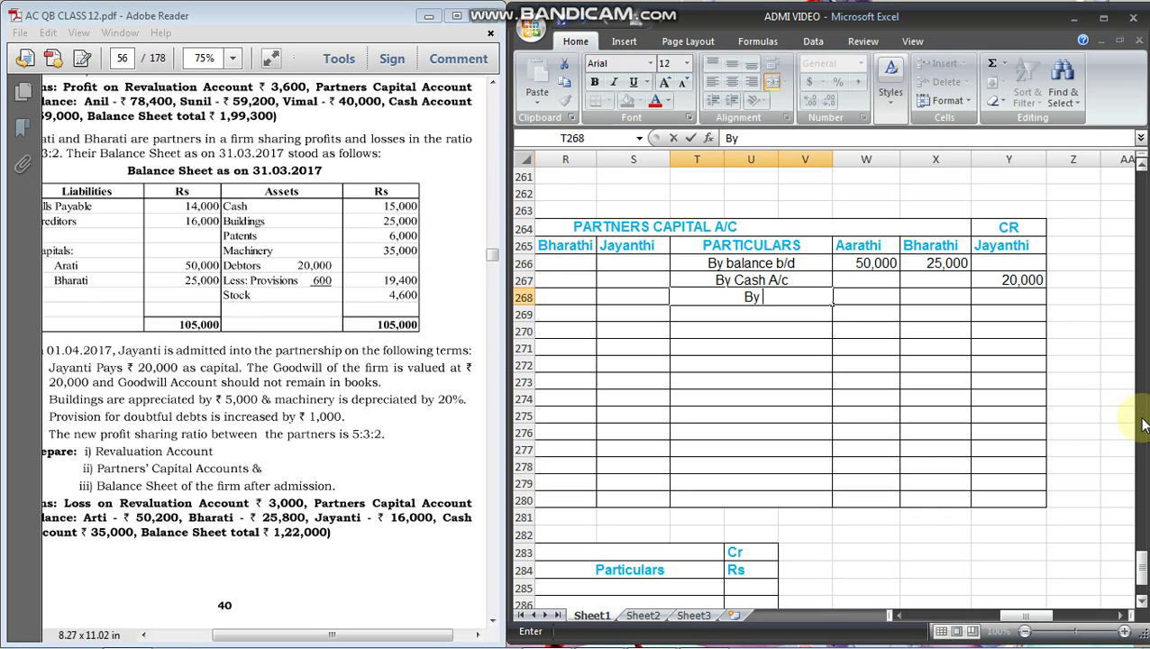
type("Goodwi;;")
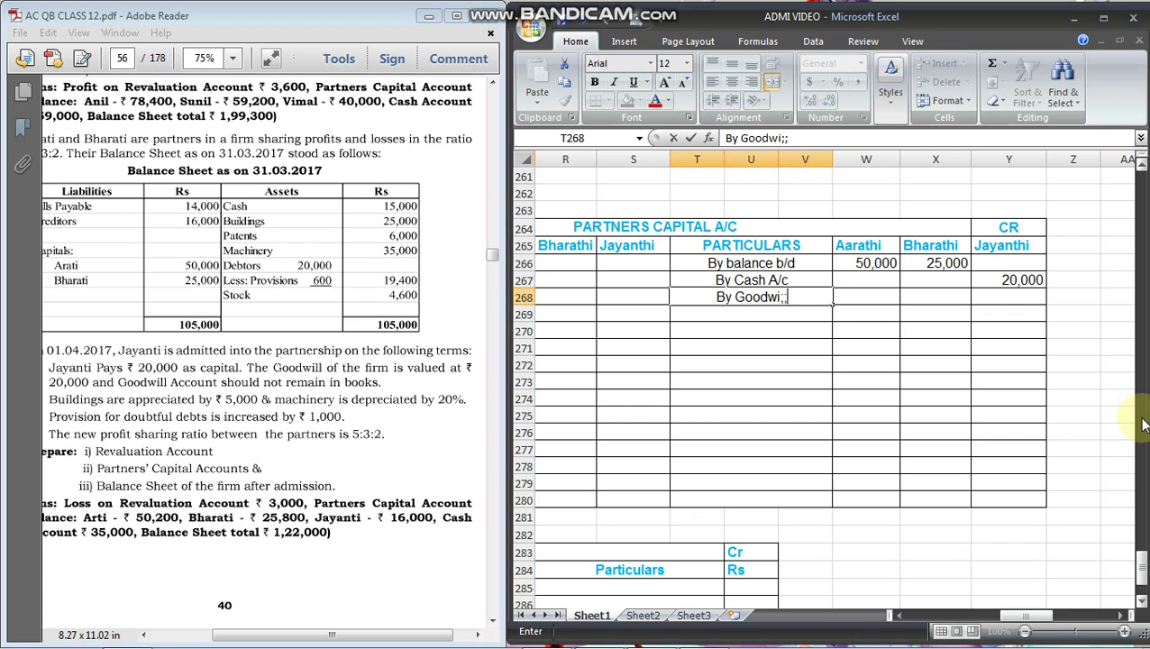
key("BackSpace")
type("ll A/c")
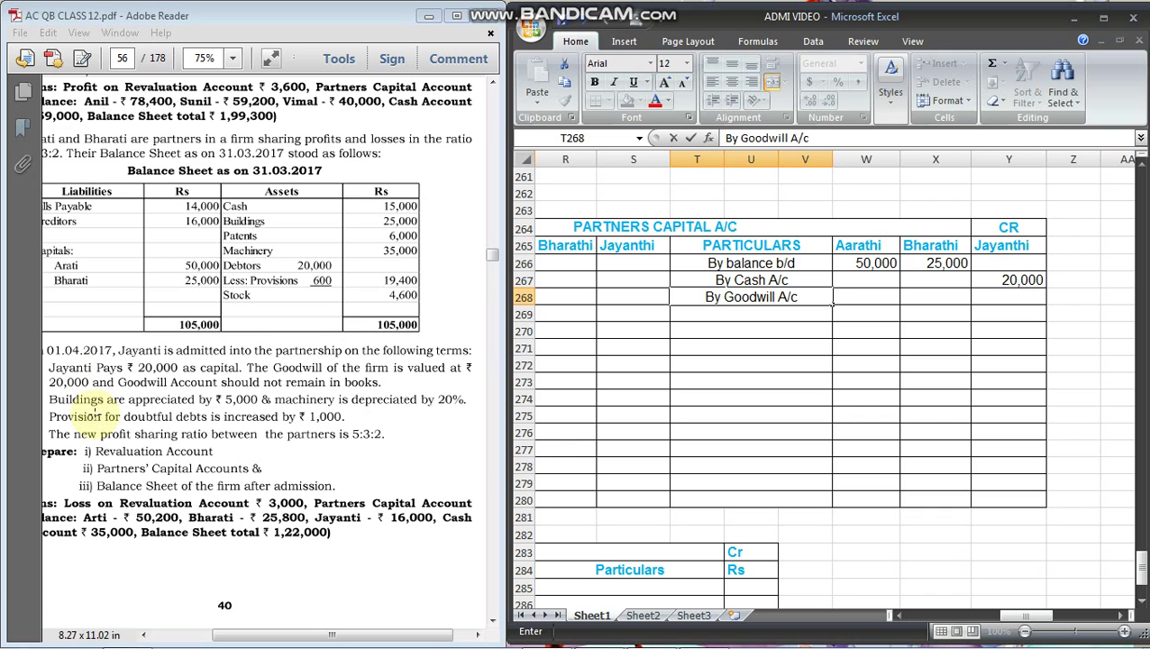
left_click(766, 316)
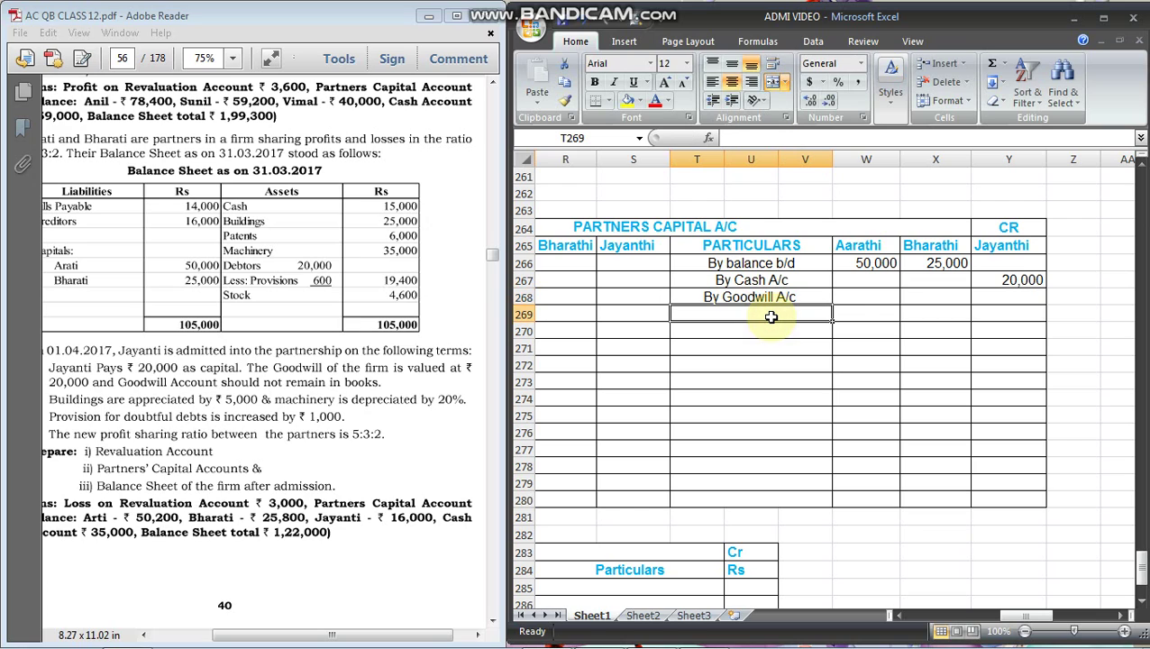
Write the goodwill share workings "20000*3/5" and "20000*2/5" on the two rows below the Goodwill entry
type("2")
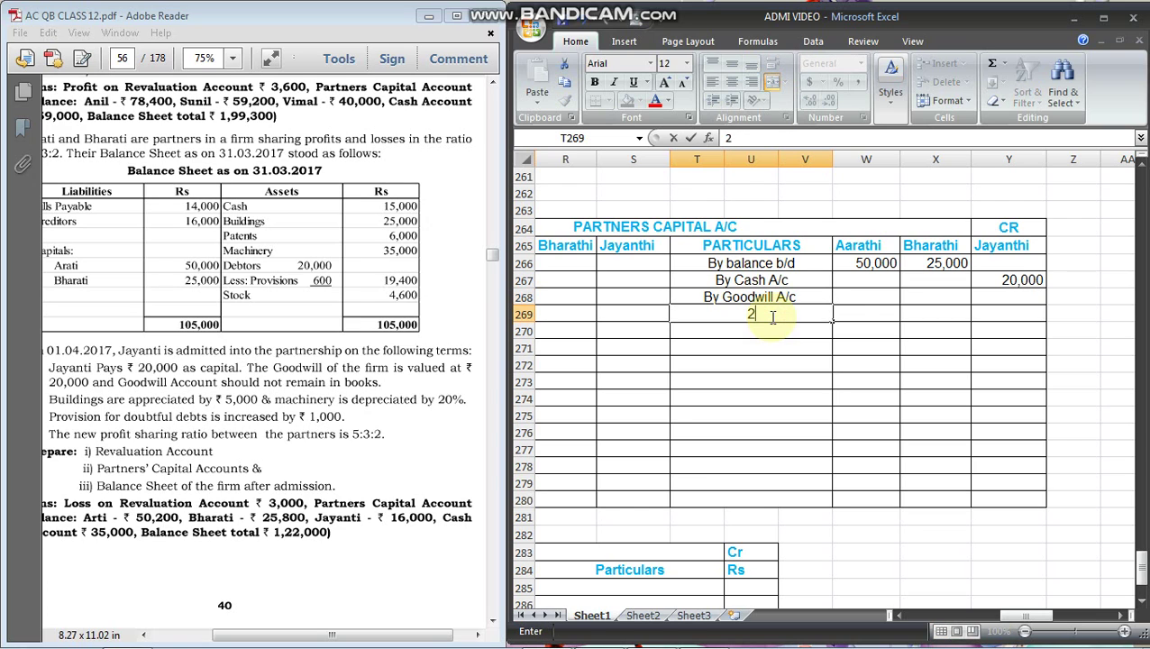
type("0000*")
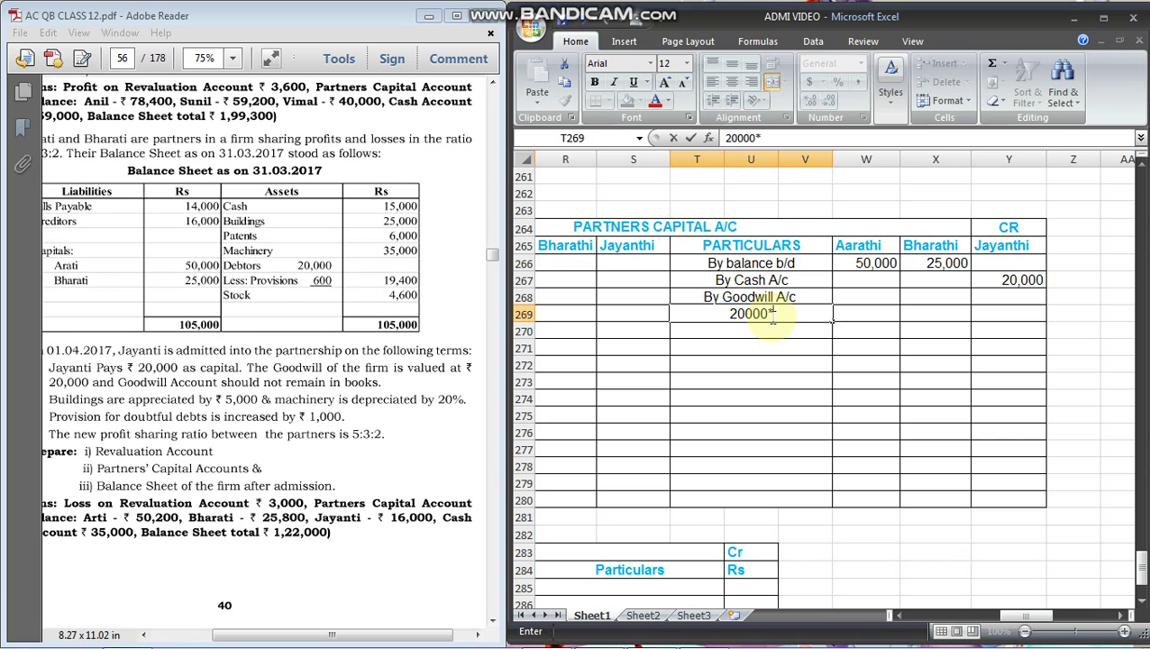
type("3/5")
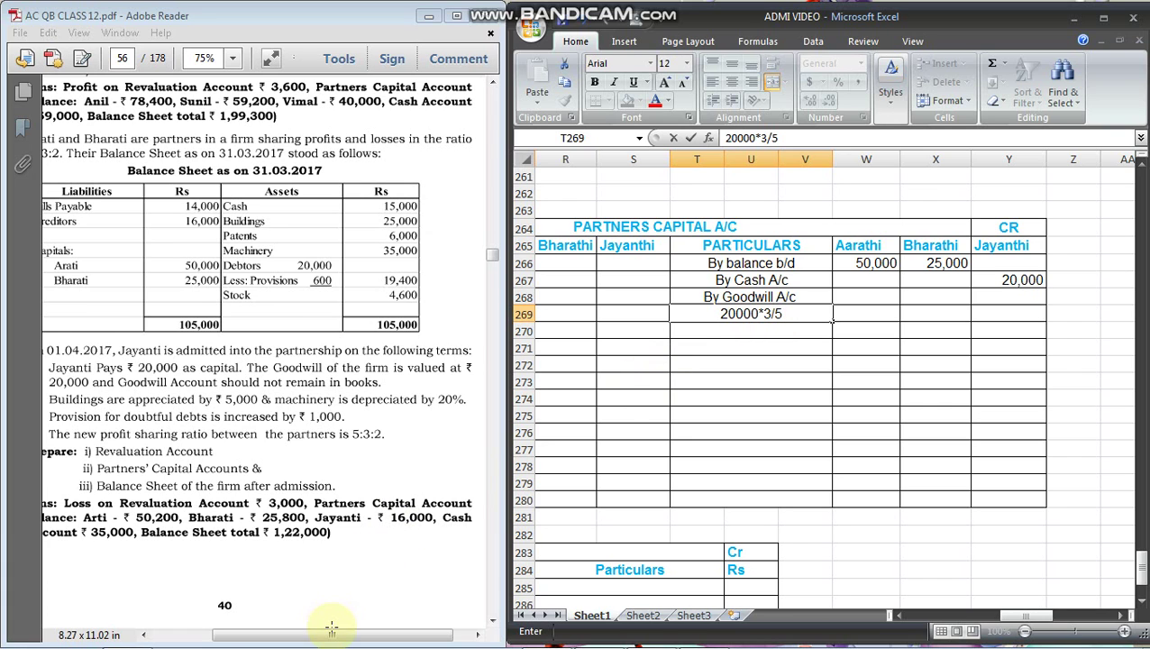
left_click_drag(333, 635, 323, 638)
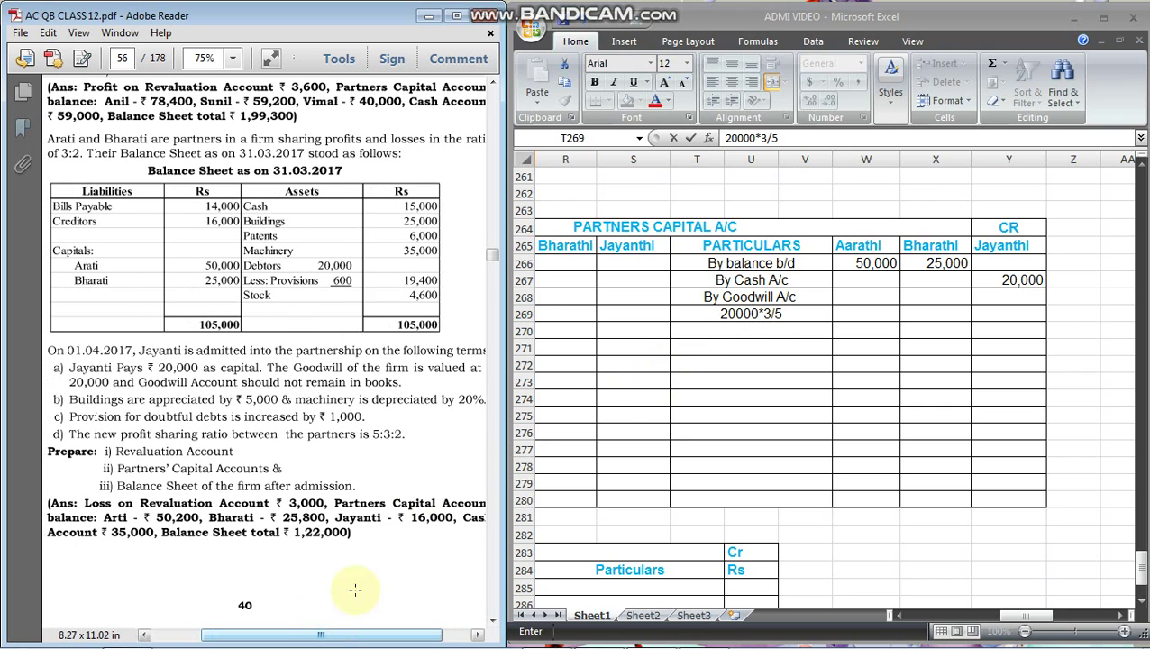
left_click(794, 321)
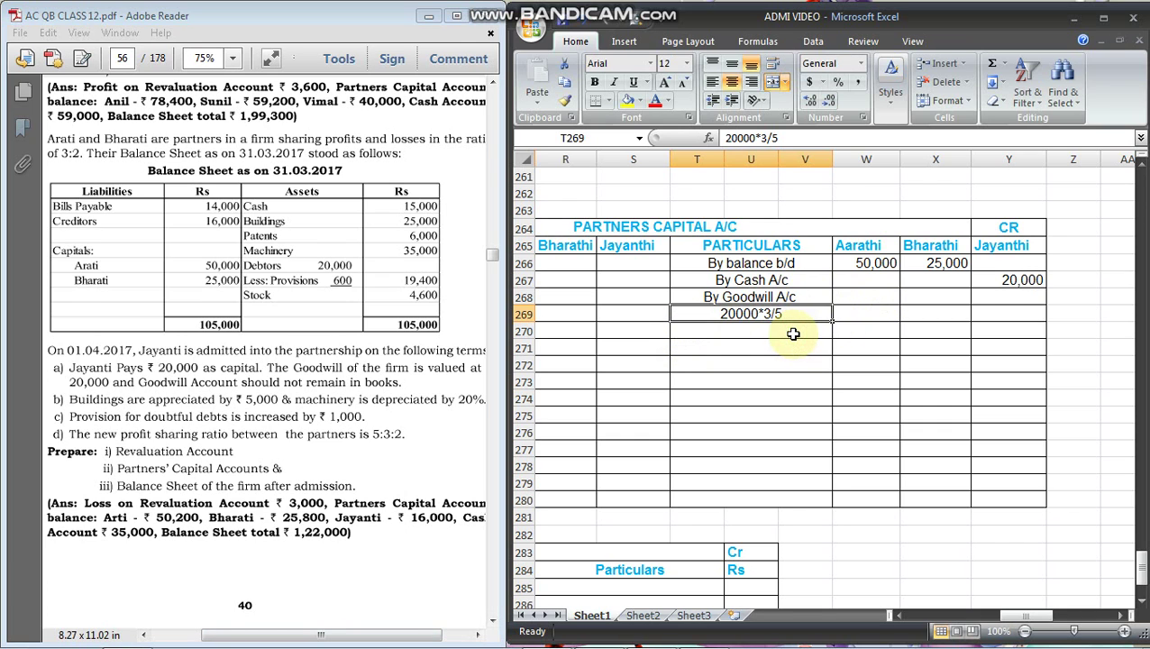
left_click(793, 333)
type("20000")
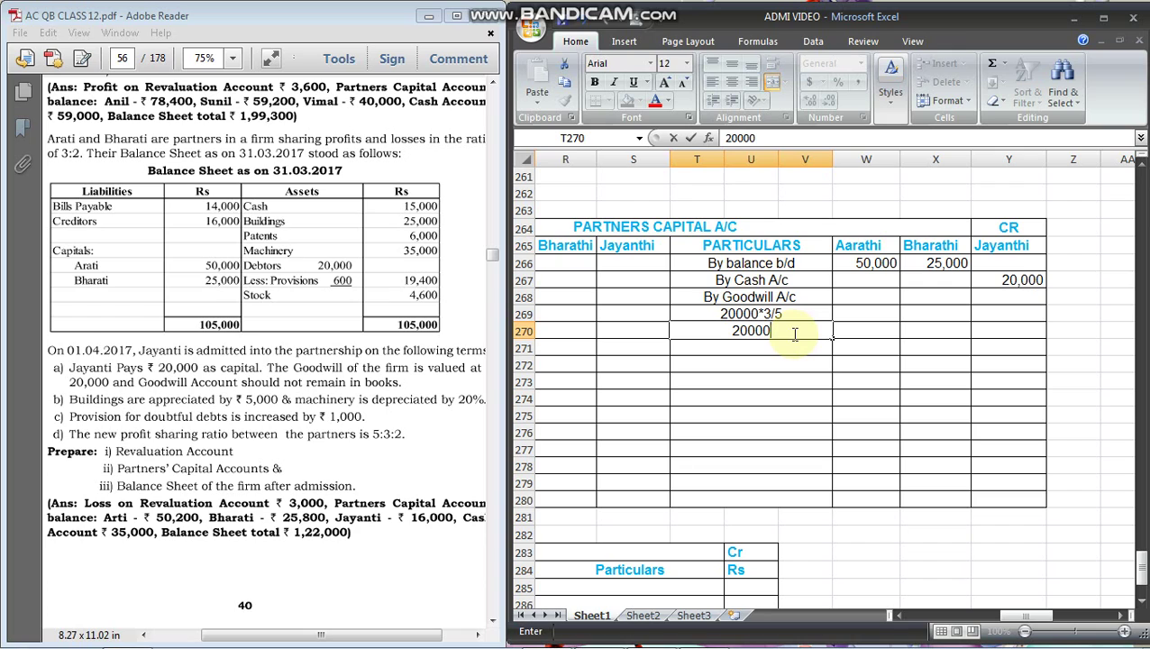
type("*2/5")
key("Return")
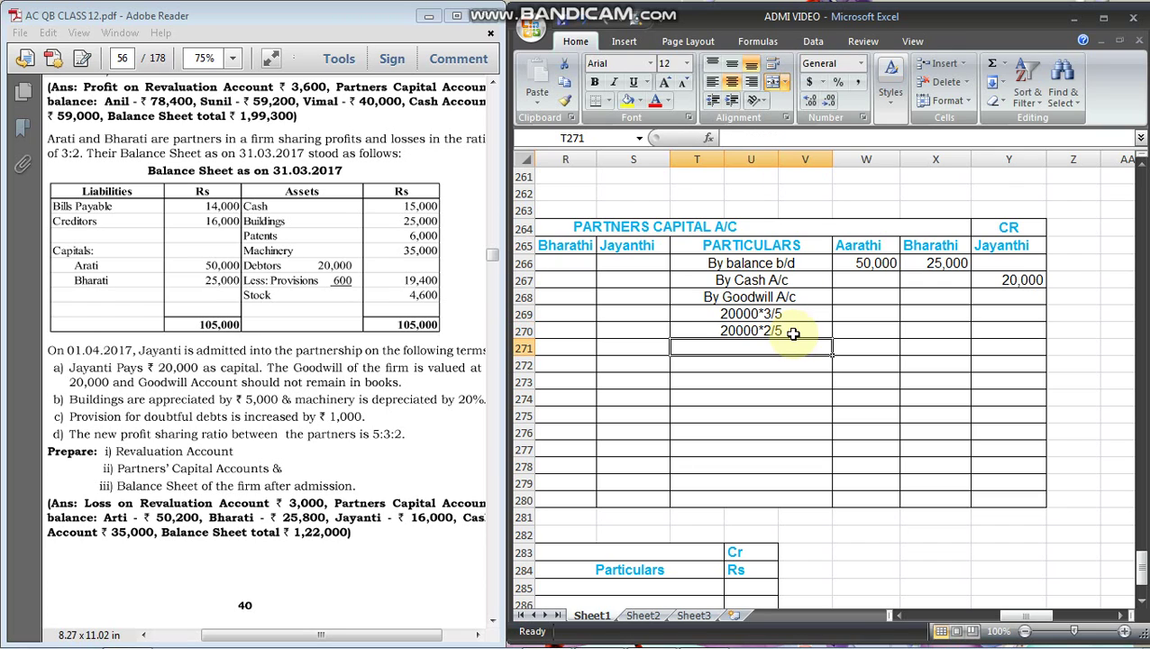
mouse_move(636, 9)
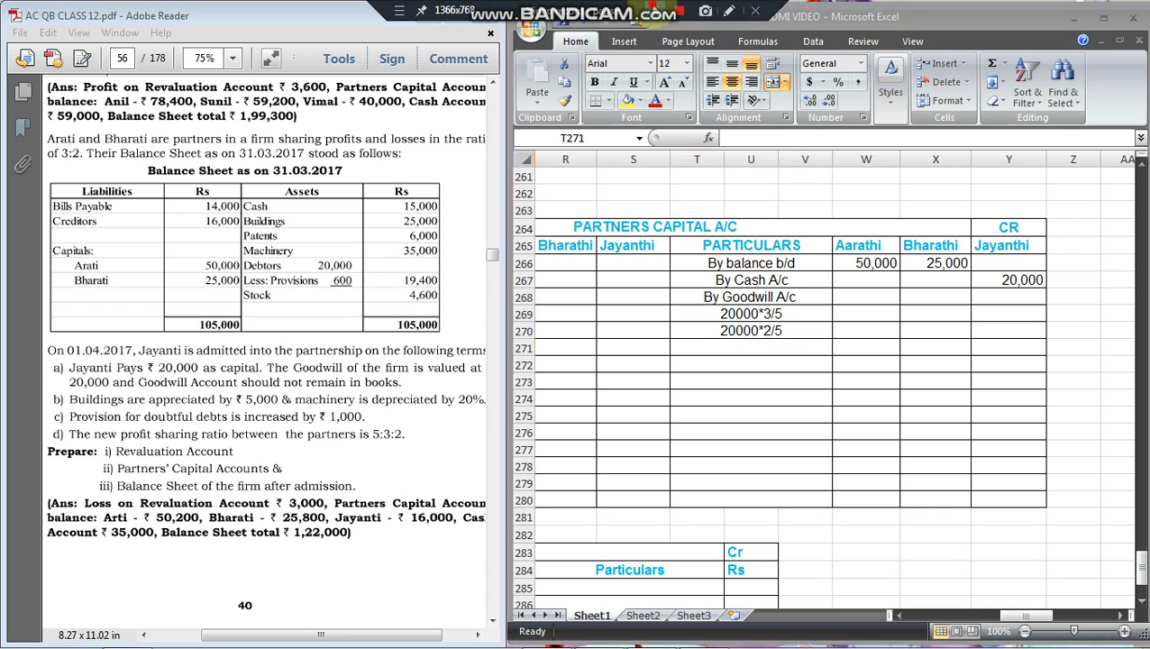
Enter the goodwill shares on the By Goodwill A/c row: 12000 for the first partner and 8000 for the second
left_click(891, 312)
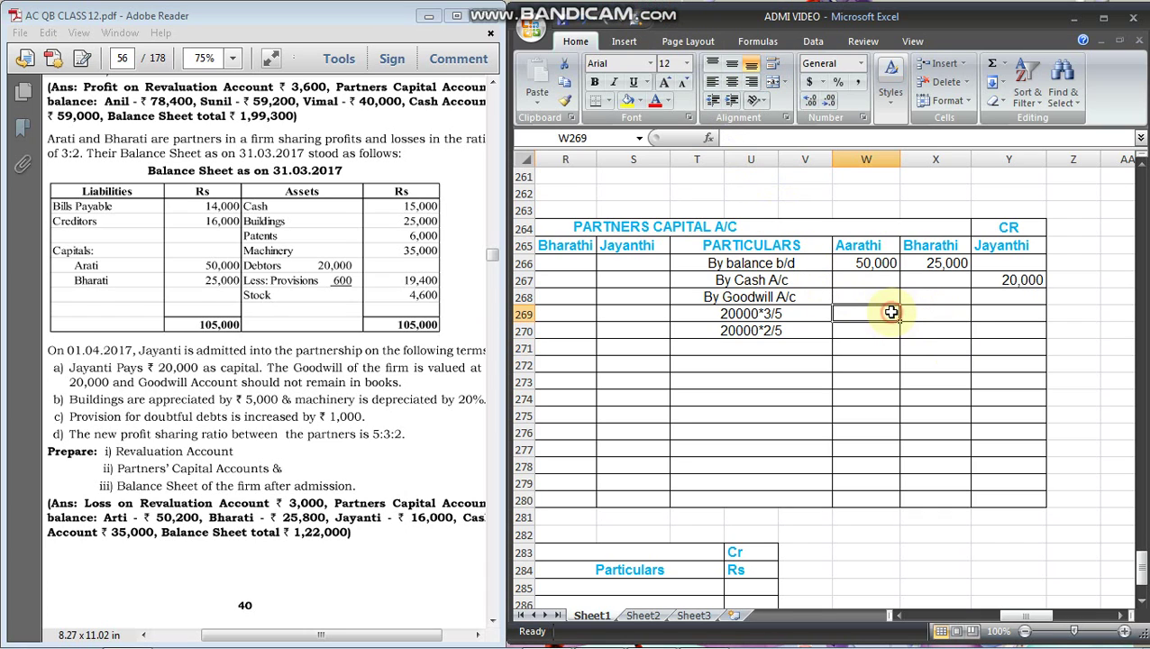
type("12")
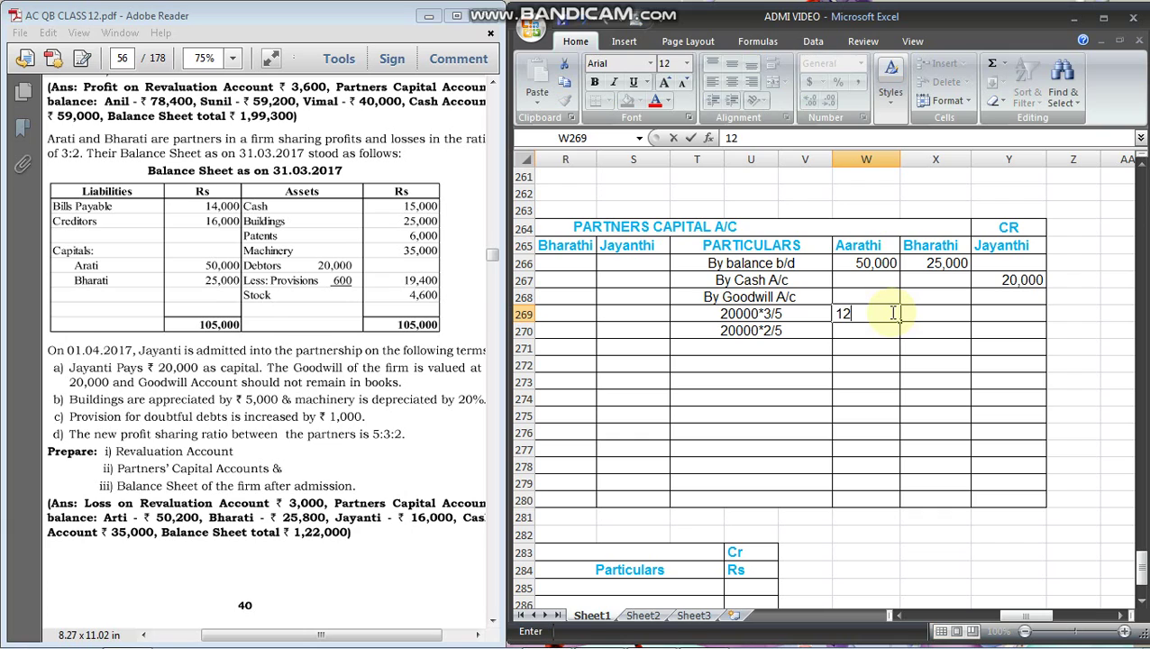
key("Up")
type("12000")
key("Right")
type("8000")
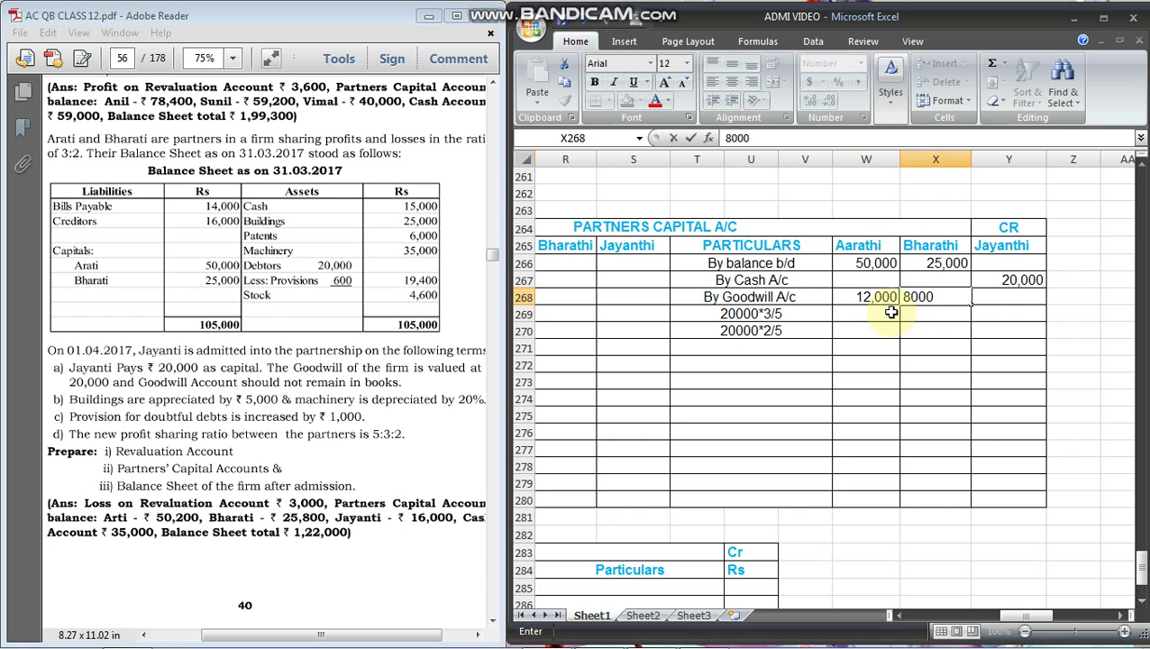
key("Right")
Add "To Goodwill A/c" as the first debit particular of the Partners Capital account
key("Down")
key("Left")
key("Left")
key("Left")
key("Down")
key("Left")
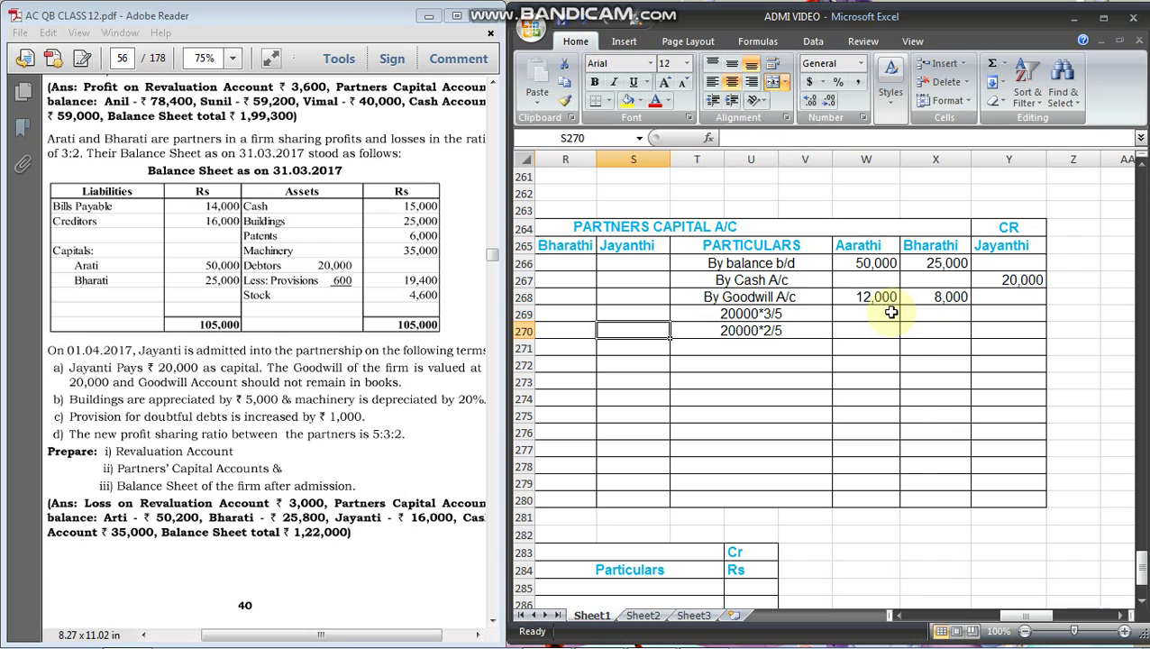
key("Left")
key("Left")
key("Left")
key("Up")
key("Up")
key("Up")
key("Up")
type("To ")
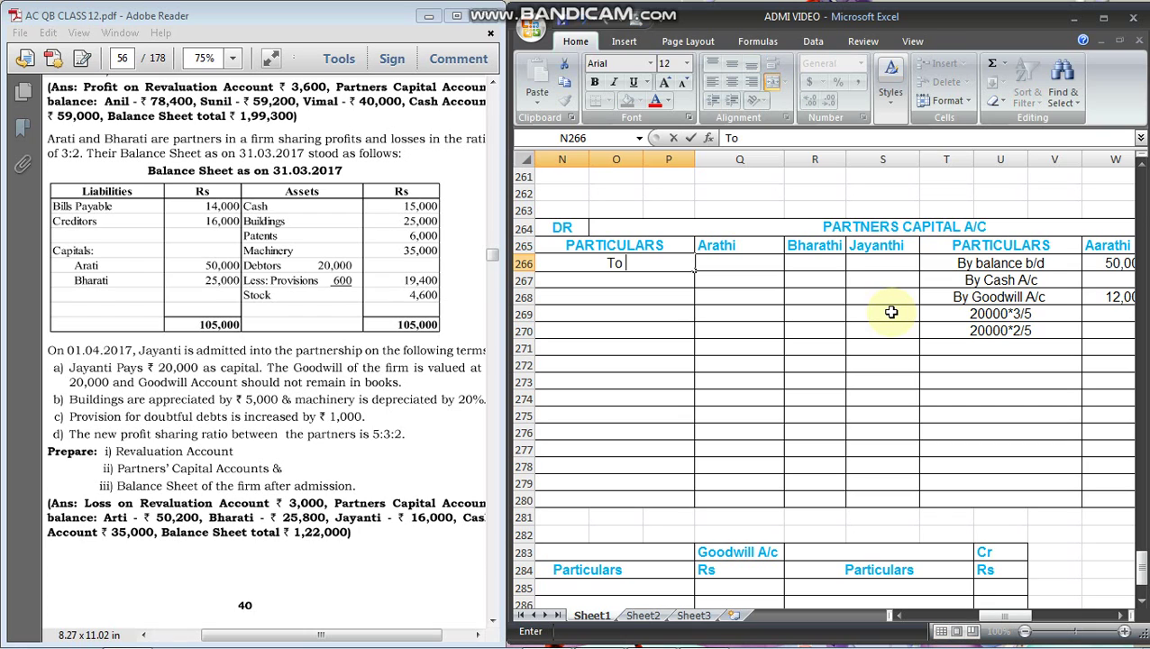
type("Goodwill A/c")
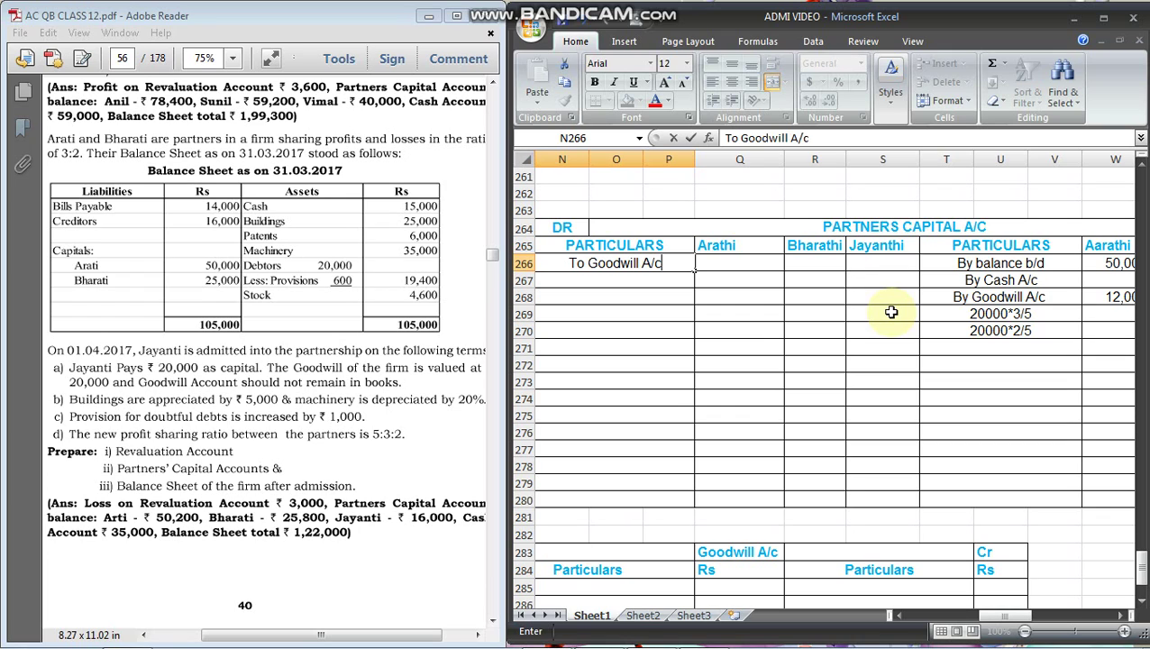
key("Return")
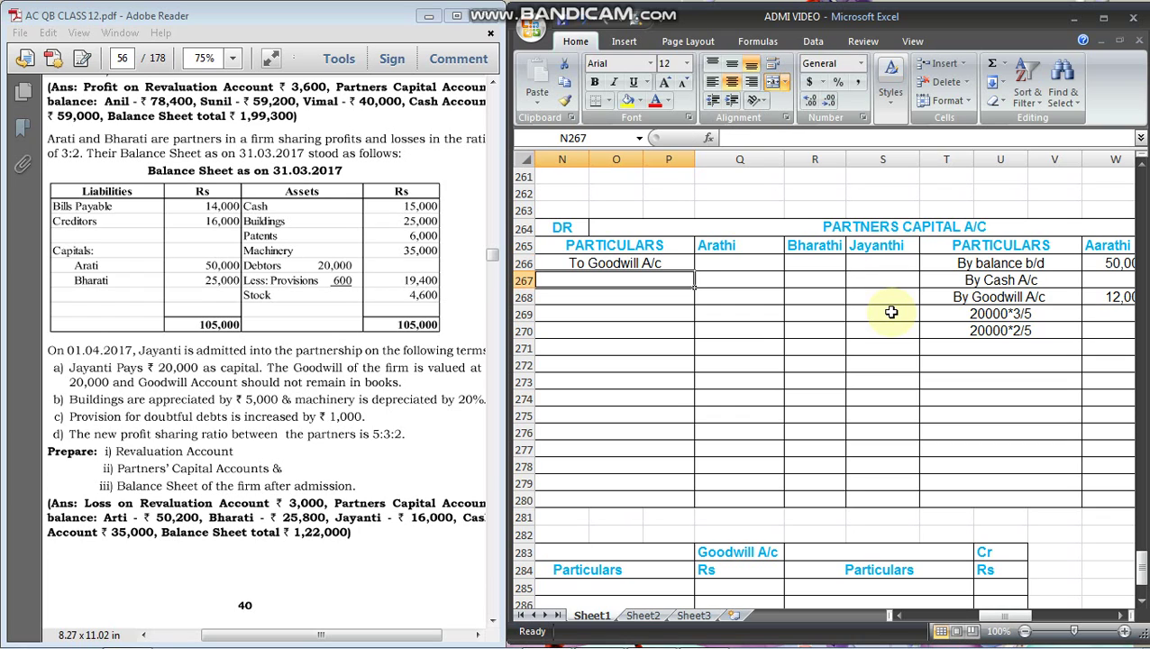
Begin the goodwill working "20000*" below the debit Goodwill entry and highlight the new profit sharing ratio 5:3:2 in the PDF question
type("20000*")
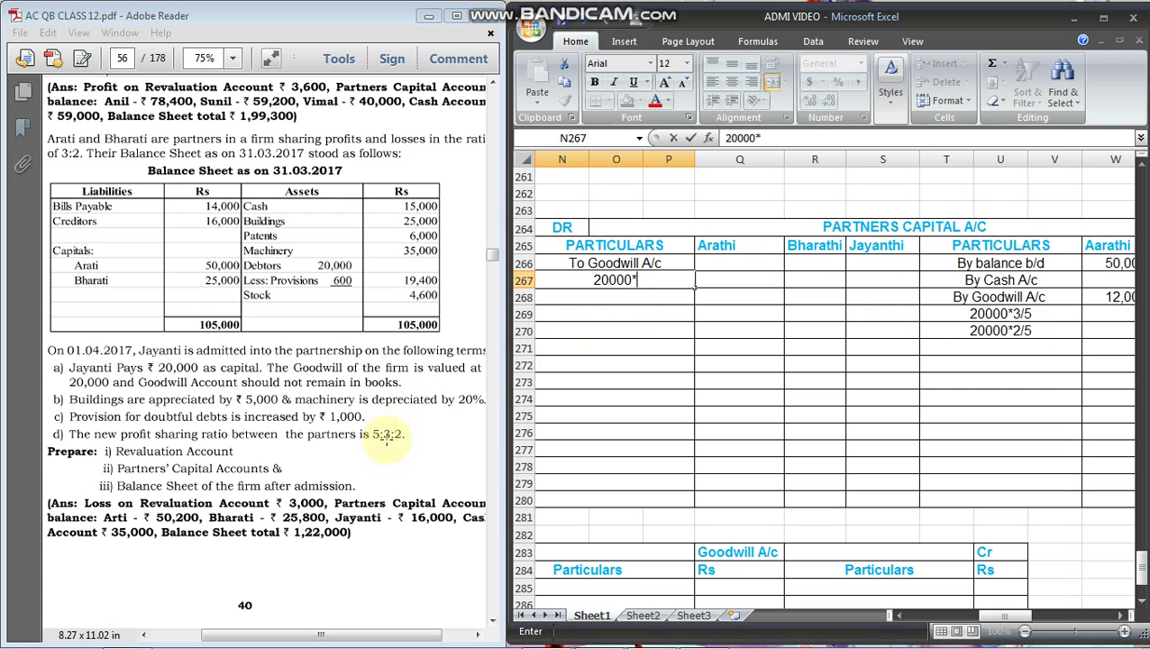
left_click_drag(372, 434, 407, 442)
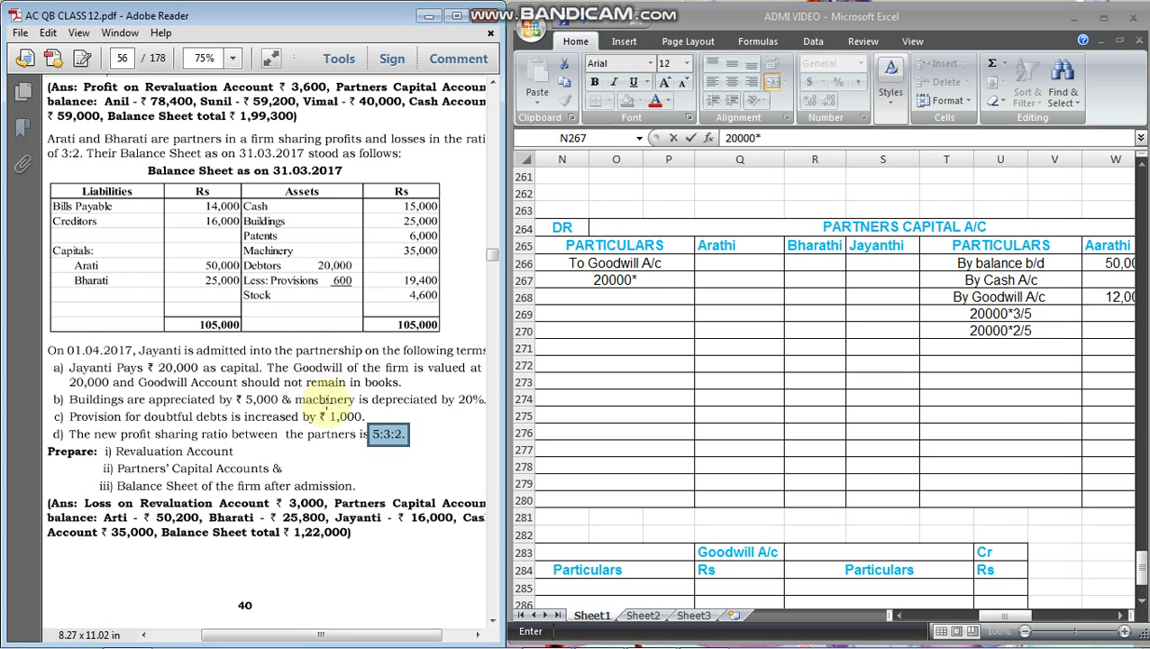
left_click(1020, 344)
key("ctrl+Return")
Add the note "(Old ratio)" below the two goodwill workings on the credit side
left_click(1017, 350)
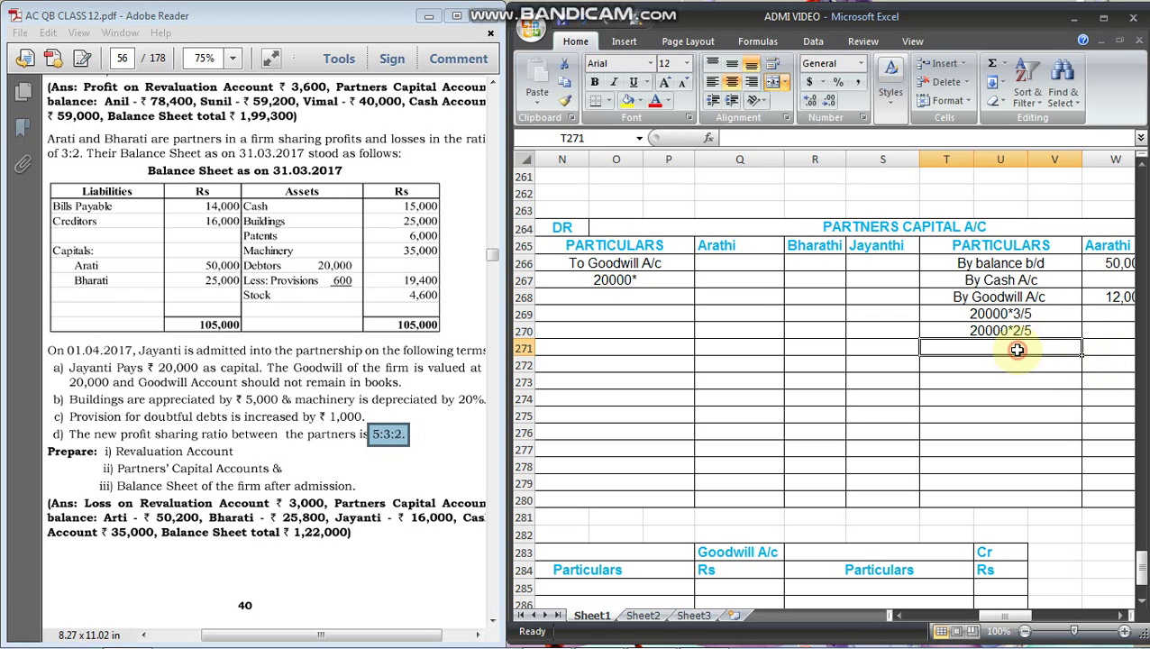
type("Old r")
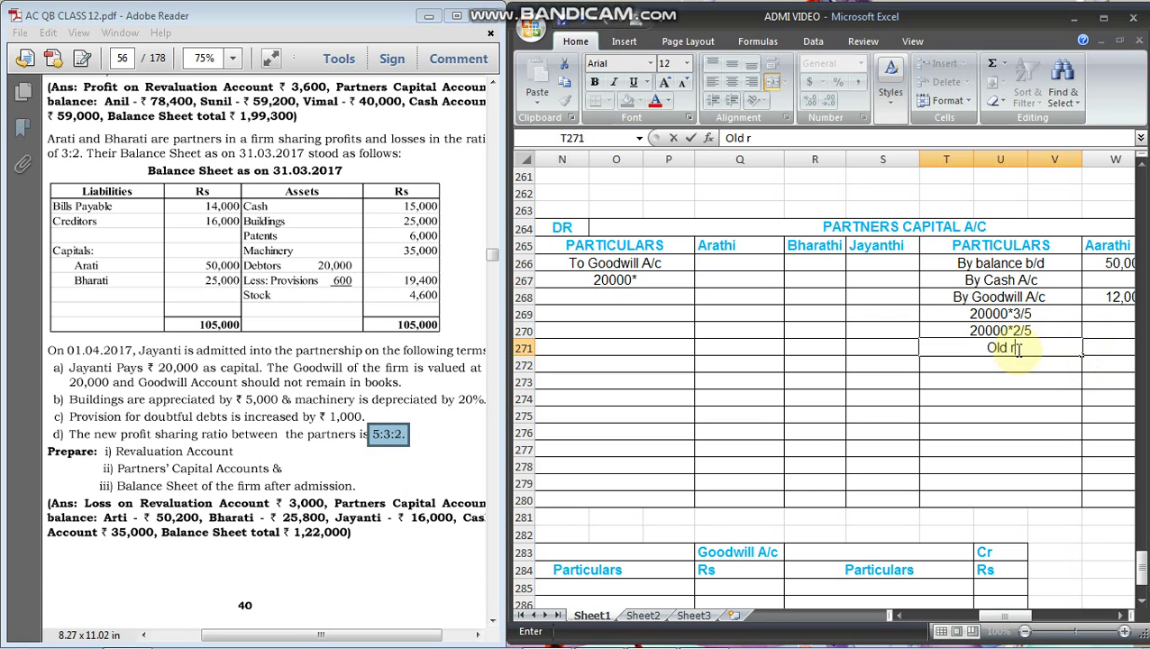
type("atuio")
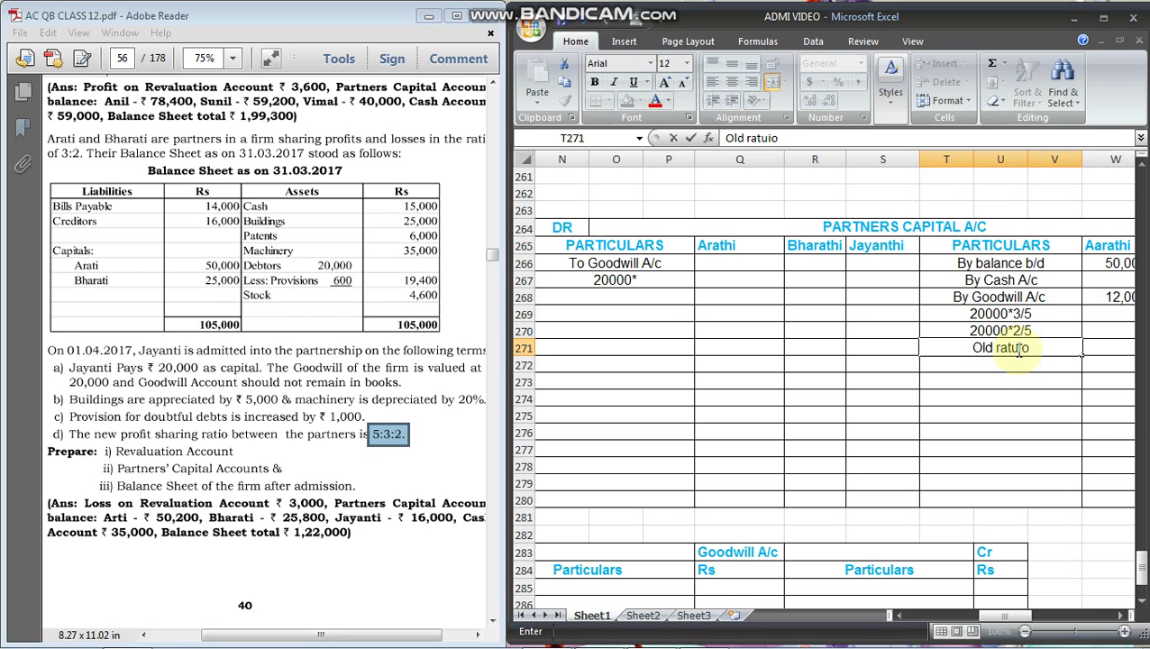
key("BackSpace")
key("BackSpace")
key("BackSpace")
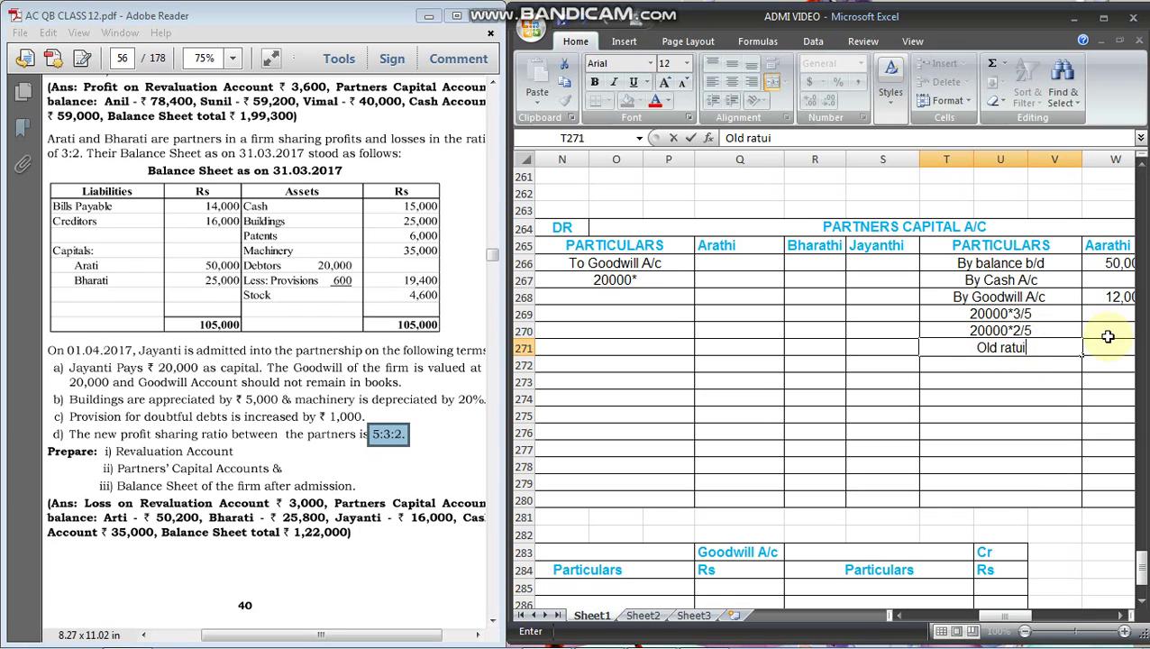
type("io)")
left_click(982, 348)
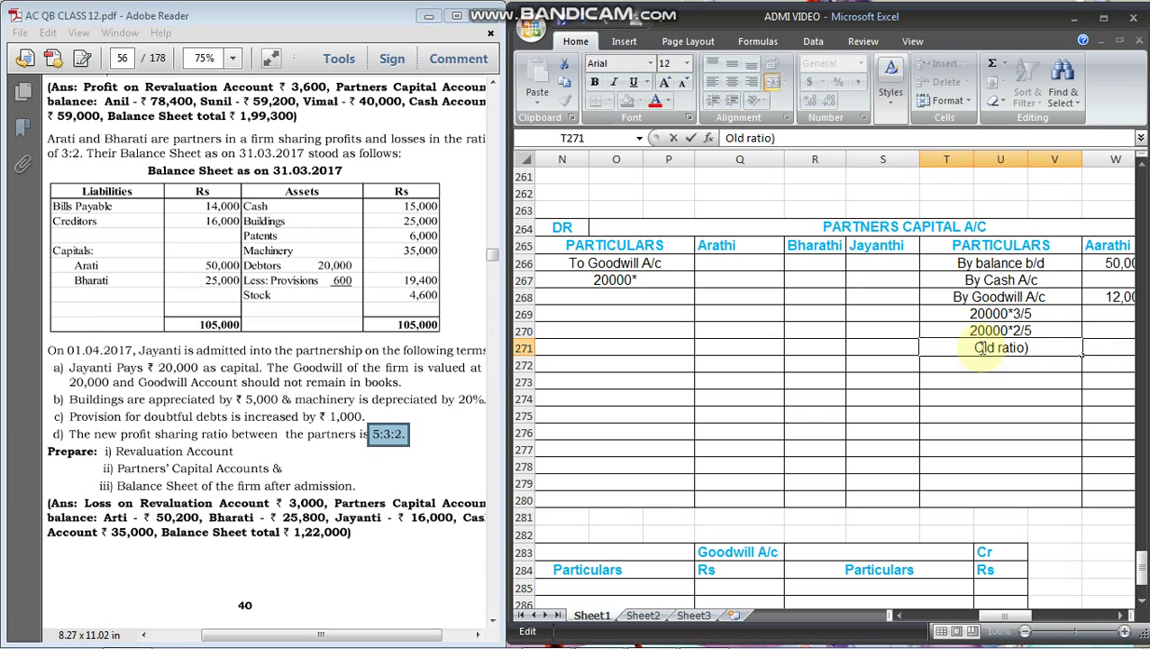
type("(")
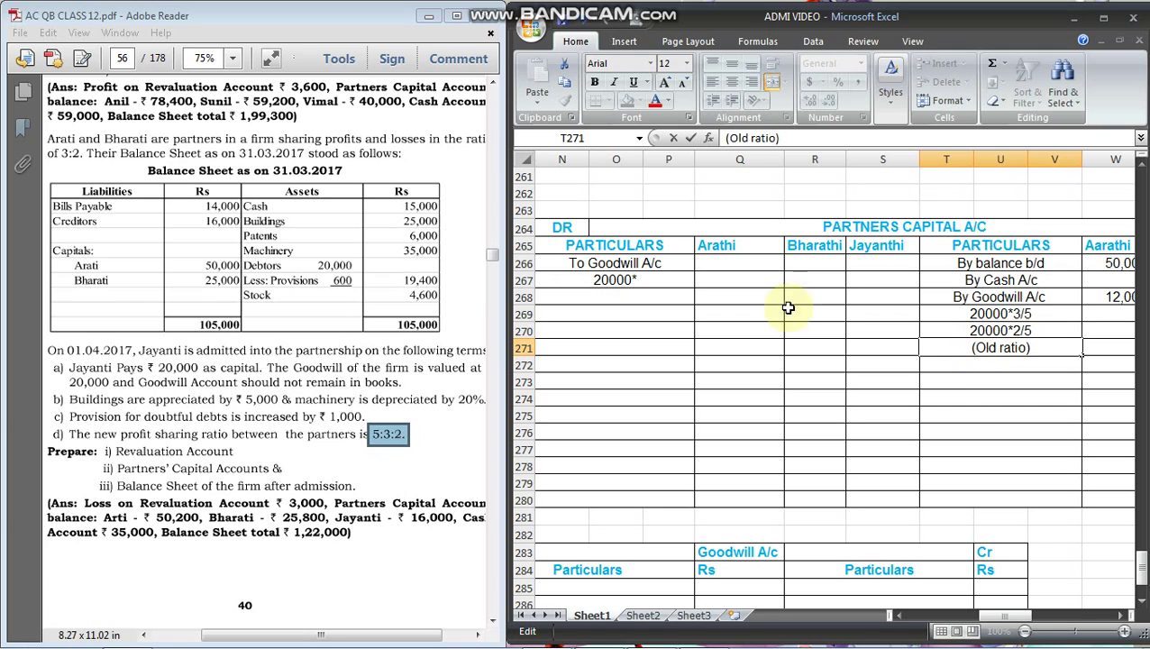
Complete the first debit goodwill working as "20000*5/10"
left_click(591, 296)
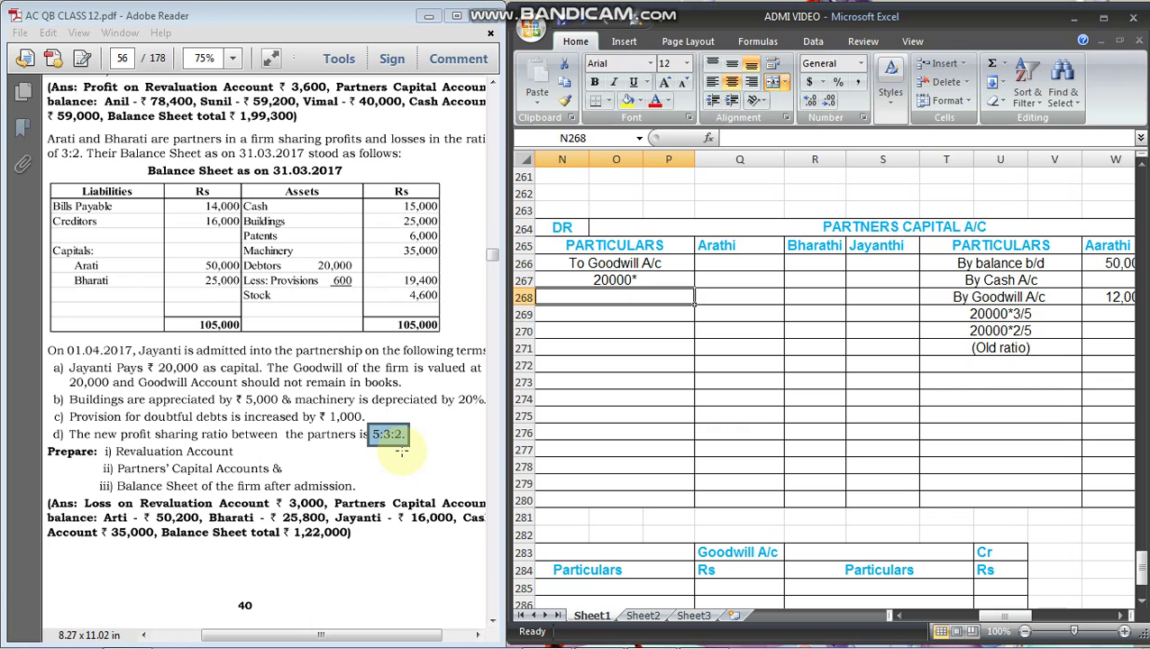
left_click(664, 279)
double_click(664, 280)
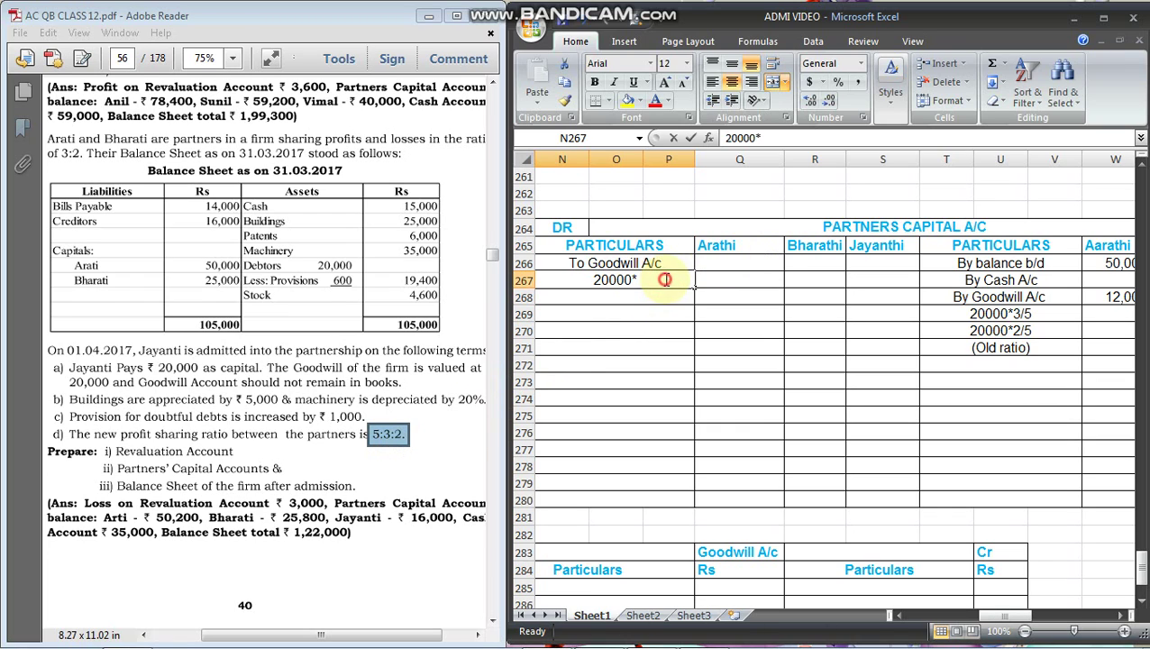
type("5/10")
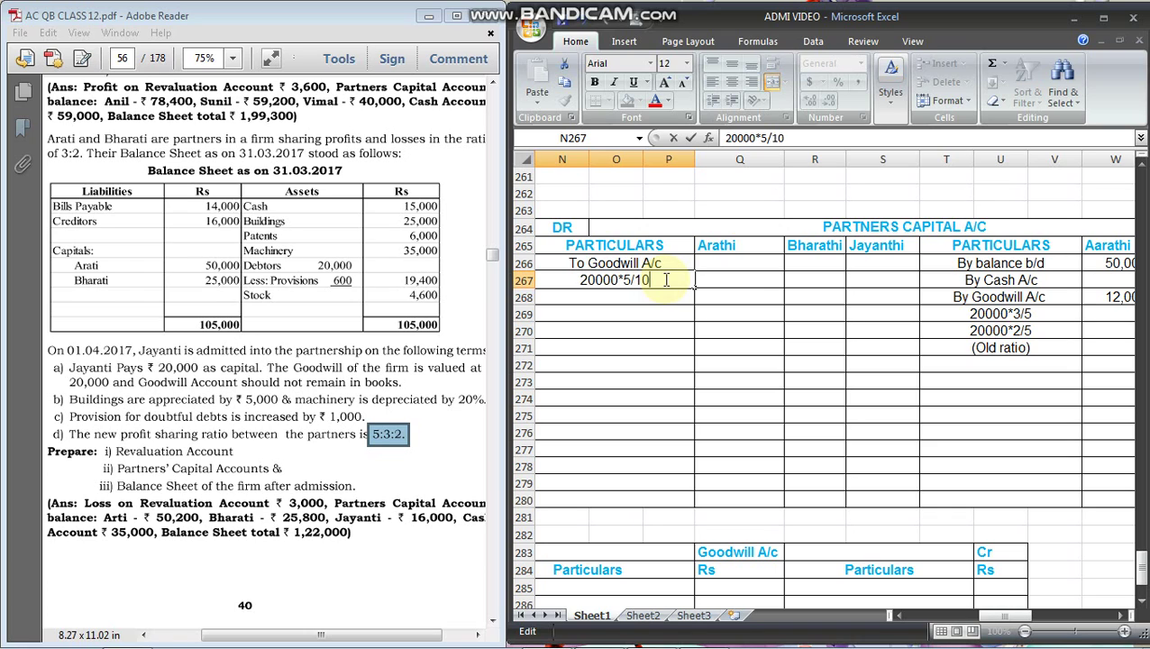
key("Return")
Write the other partners' goodwill workings "20000*3/10" and "20000*2/10" on the next two debit rows
type("20000")
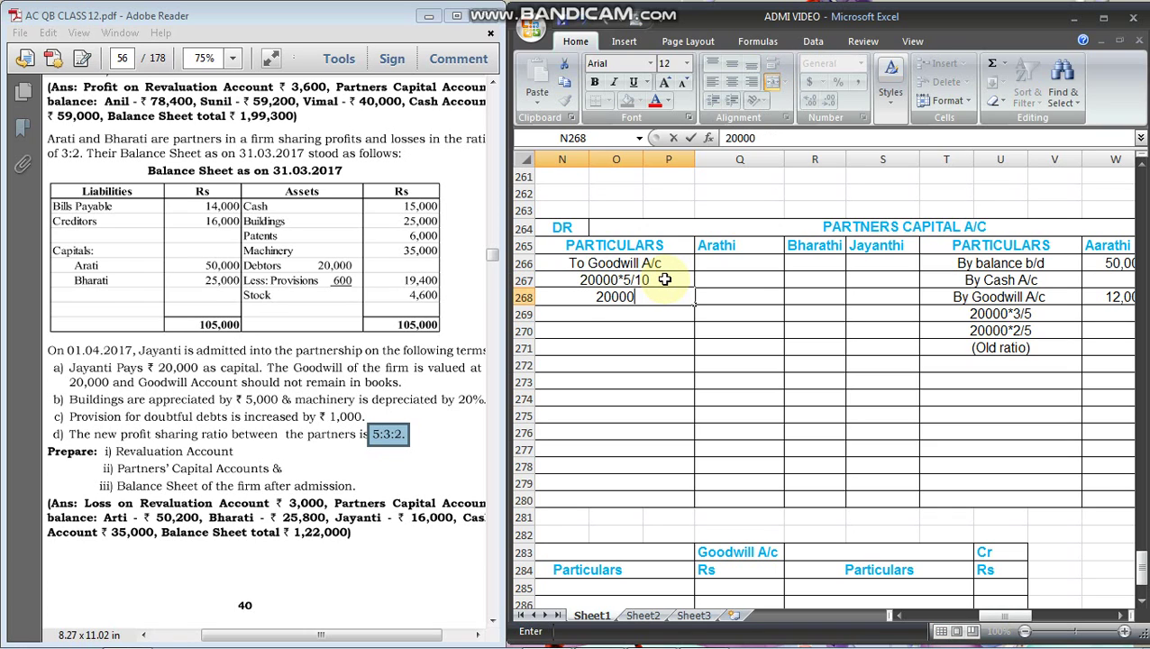
type("*3/10")
key("ctrl+Return")
key("Down")
type("2")
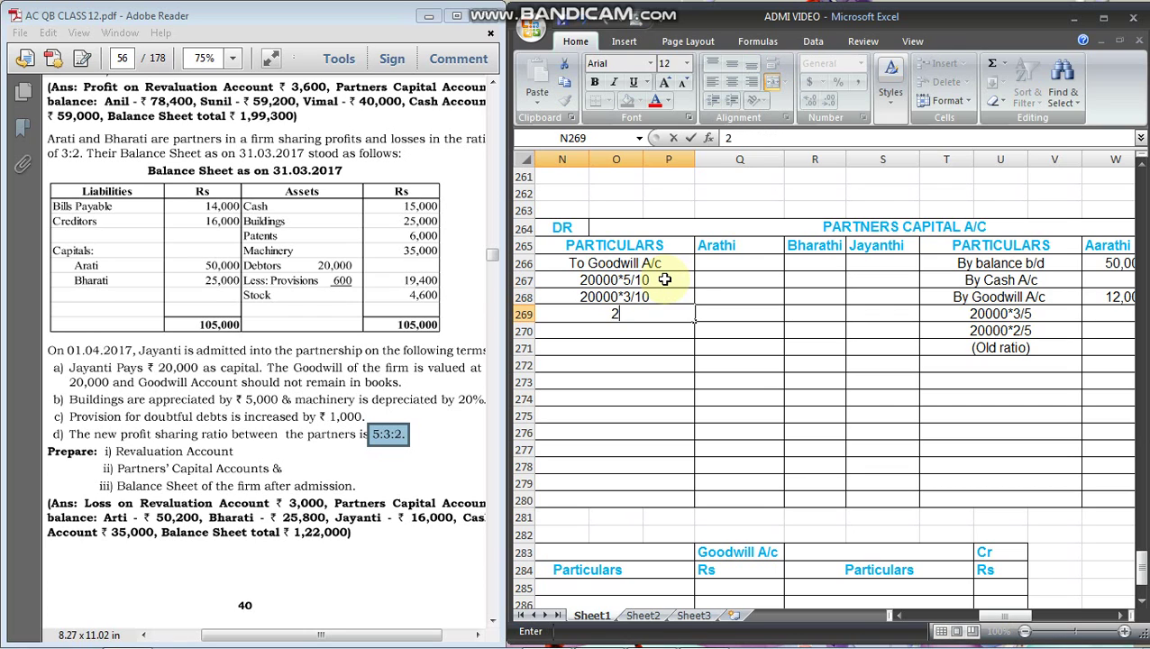
type("0000*")
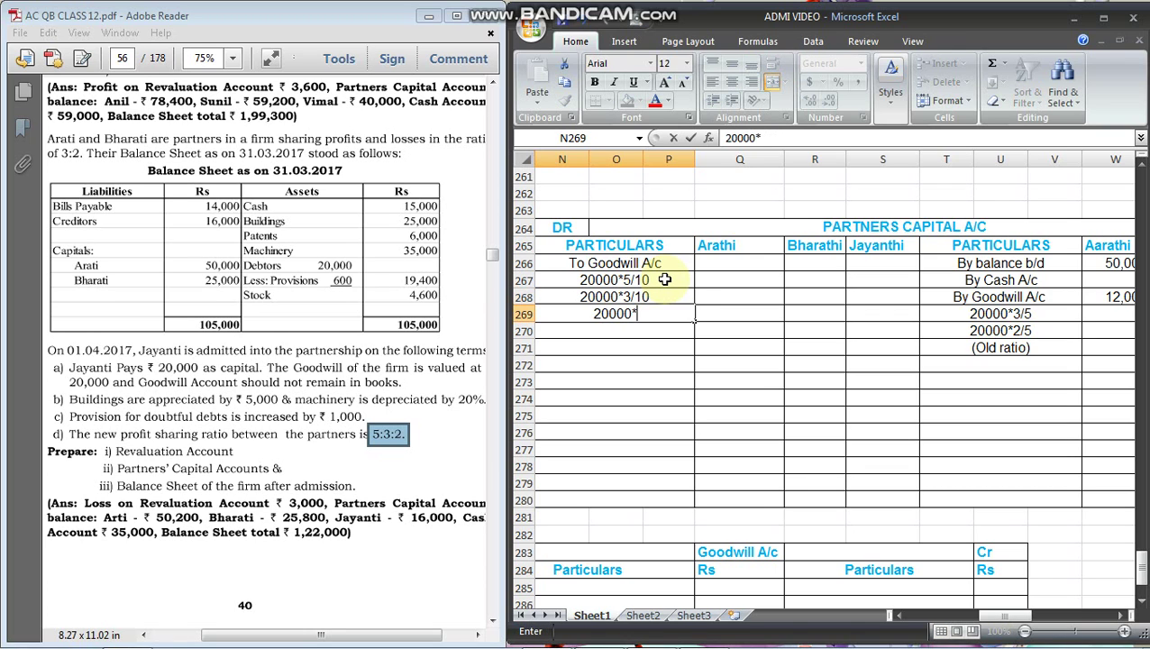
type("2")
type("/10")
key("Return")
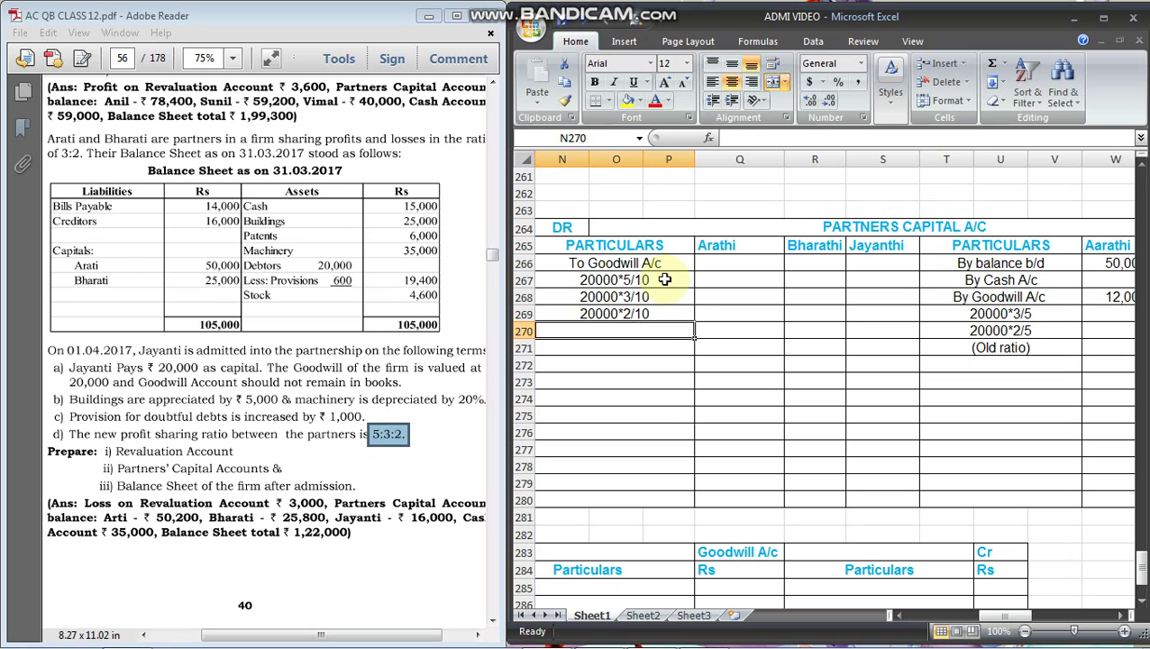
Add the note "(NPSR)" below the debit goodwill workings
type("(n")
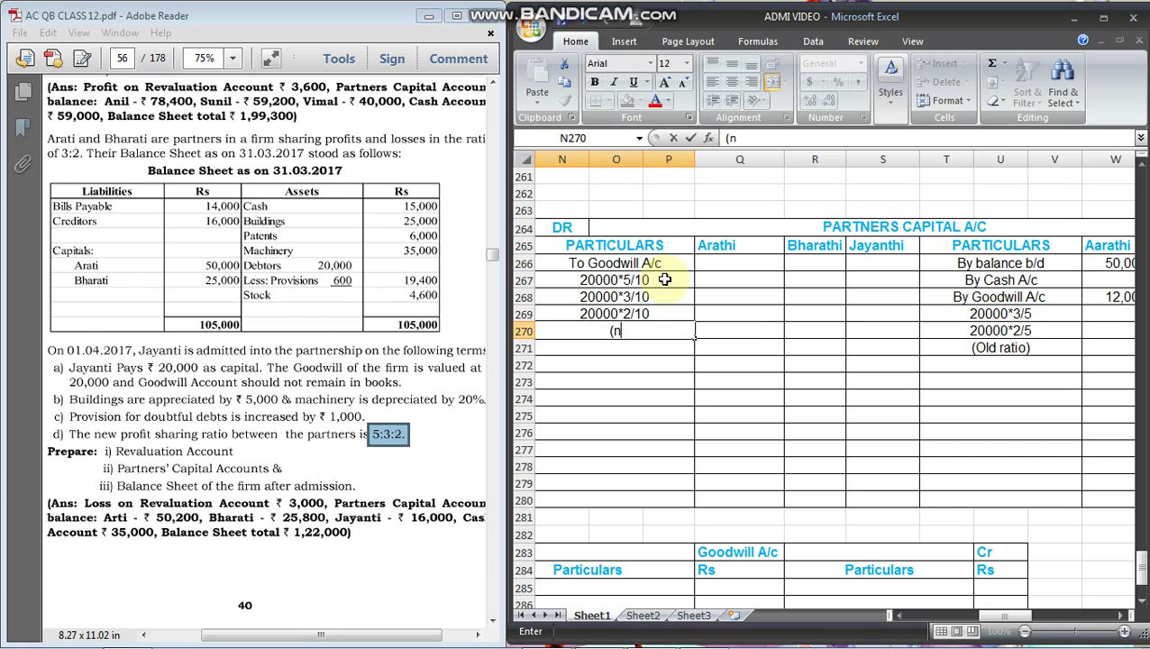
key("BackSpace")
type("NPSR)")
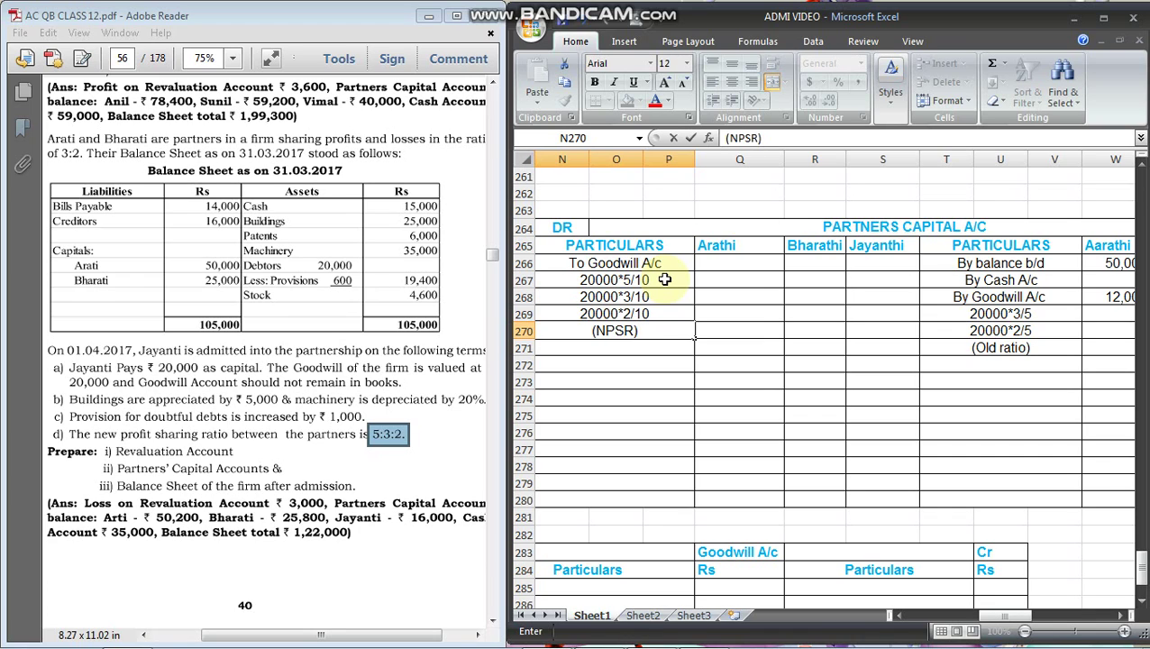
Enter the partners' amounts on the To Goodwill A/c row: 10000, 6000 and 4000 in the three debit columns
key("Up")
key("Up")
key("Up")
key("Right")
key("Up")
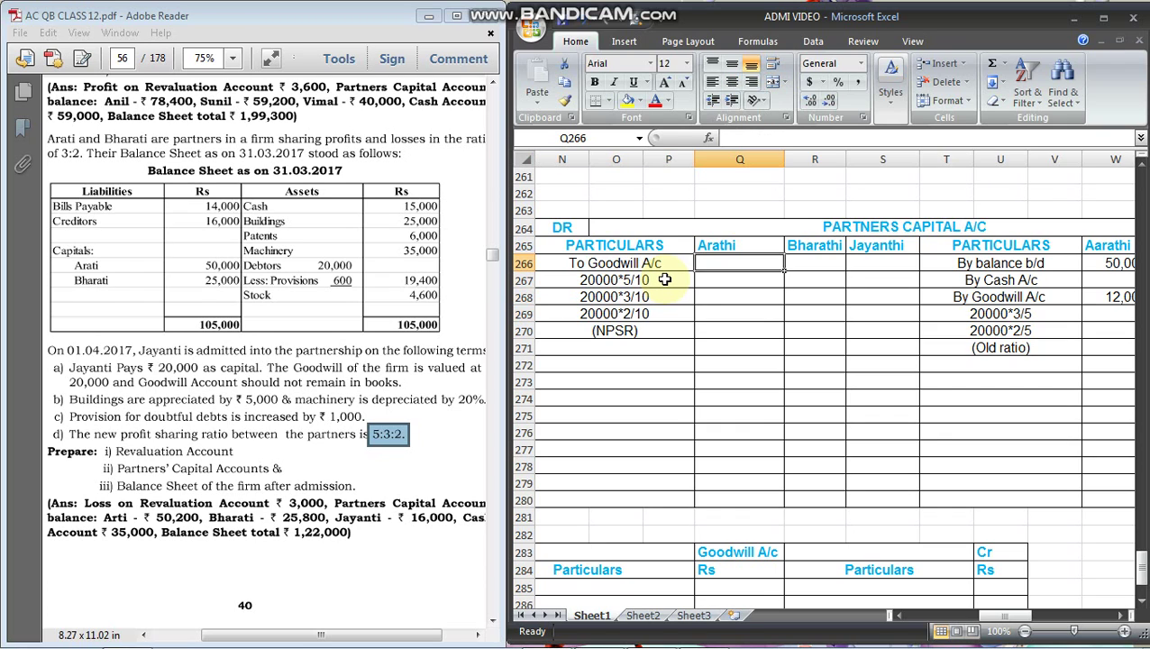
type("10000")
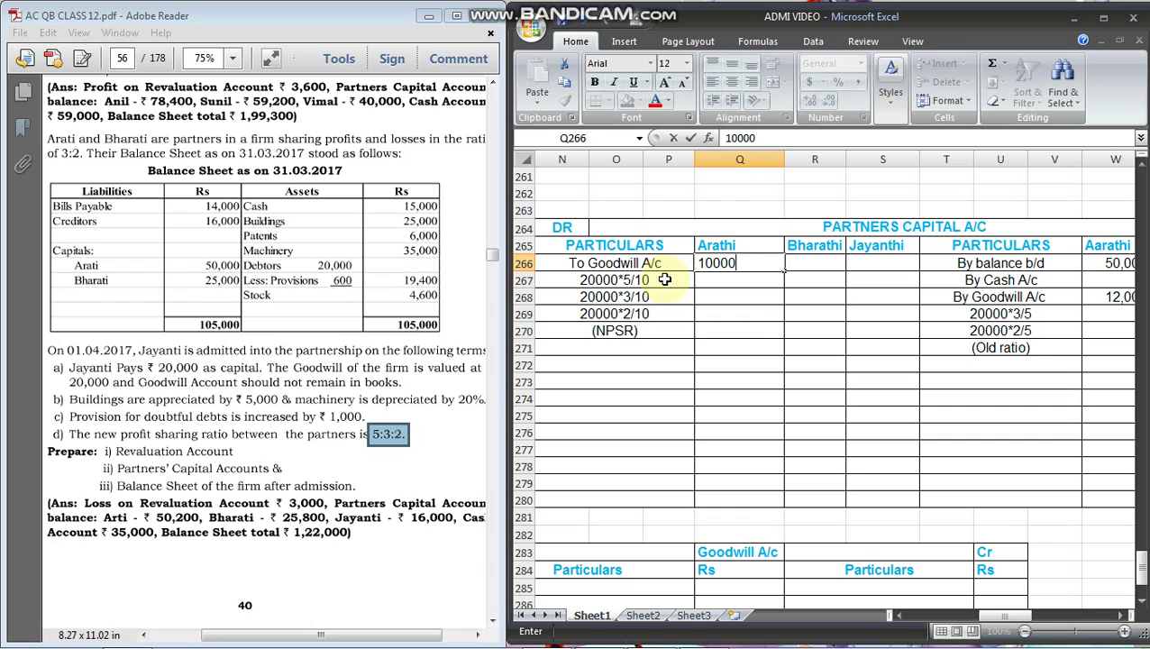
key("Right")
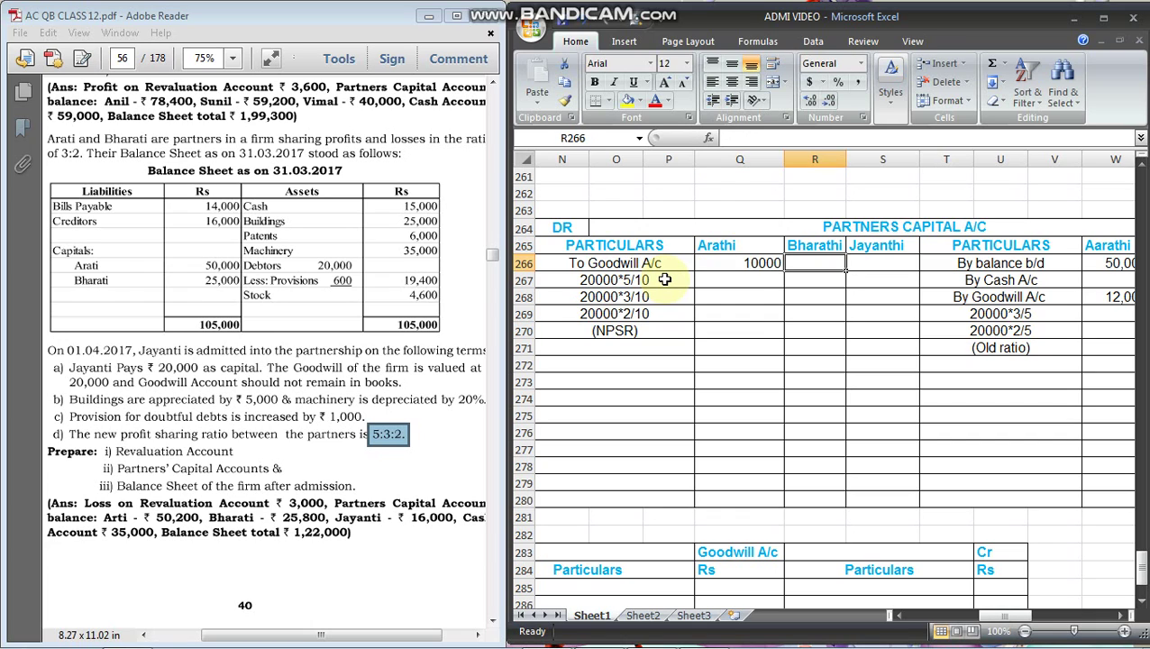
type("6000")
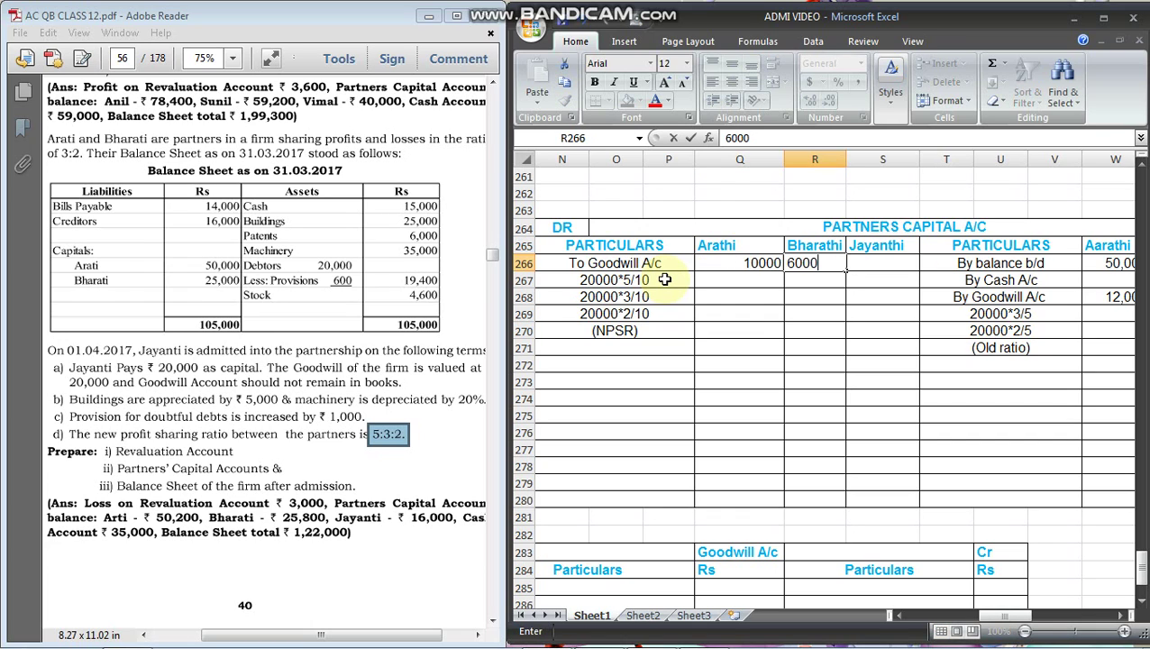
key("Right")
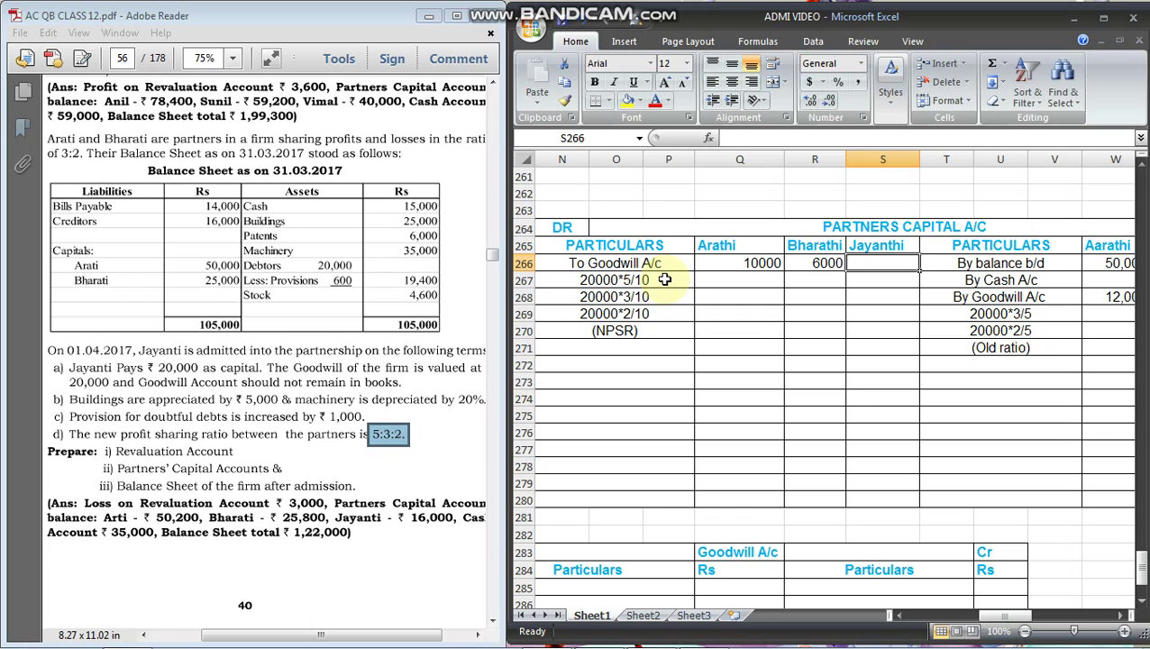
type("400")
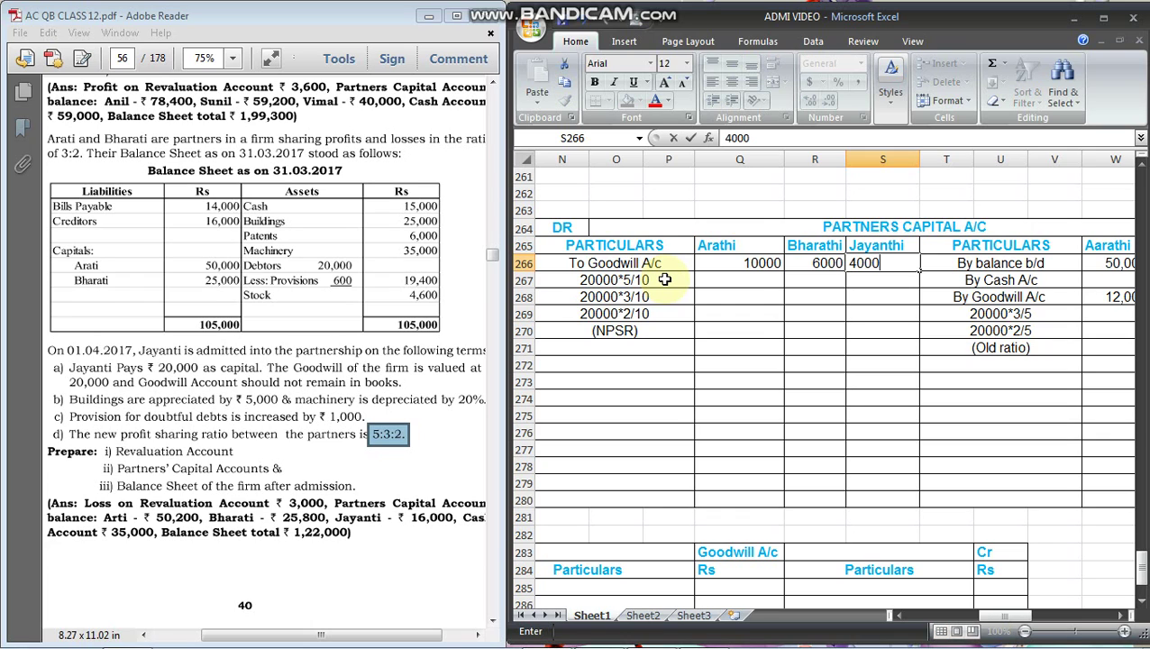
type("0")
key("Return")
key("Return")
key("Return")
key("Return")
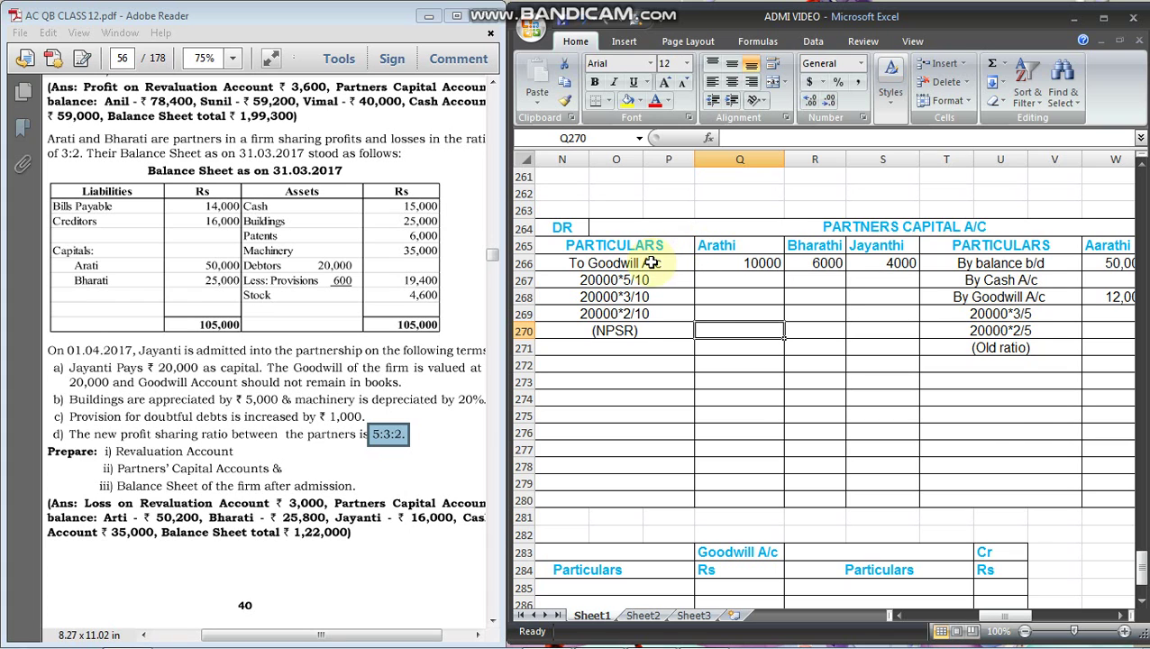
Compare with the previous problem's Partners Capital account and check the partners' loss shares in the current Revaluation account
scroll(705, 315, "up", 5)
scroll(706, 314, "up", 4)
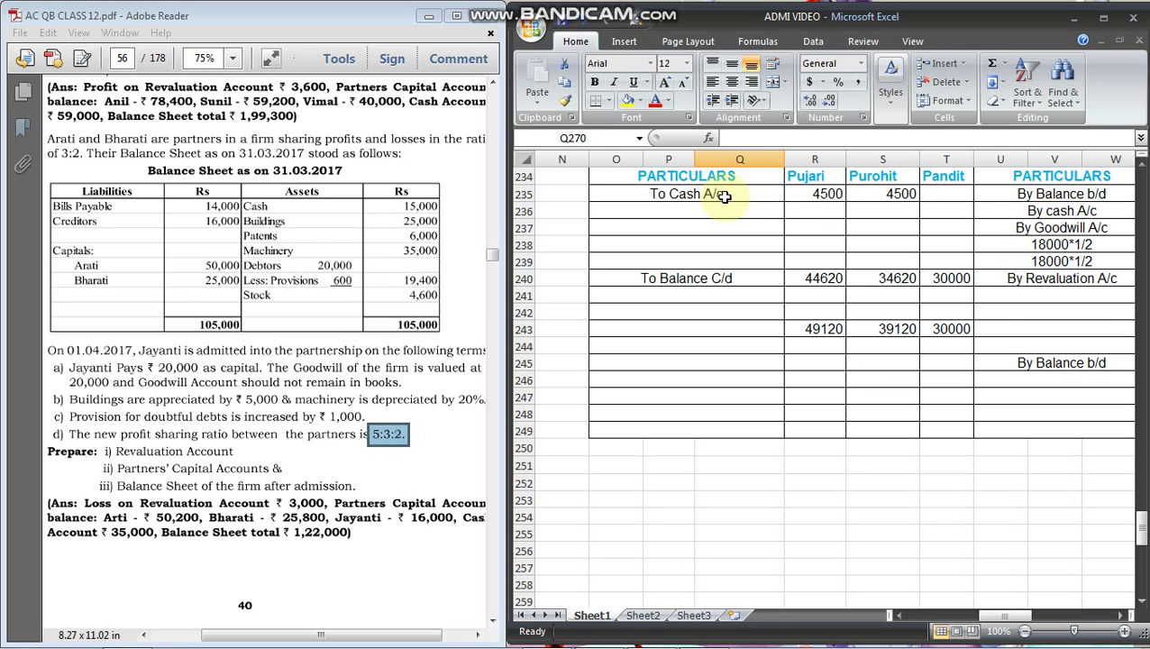
scroll(726, 234, "up", 2)
scroll(726, 254, "down", 8)
scroll(726, 256, "up", 7)
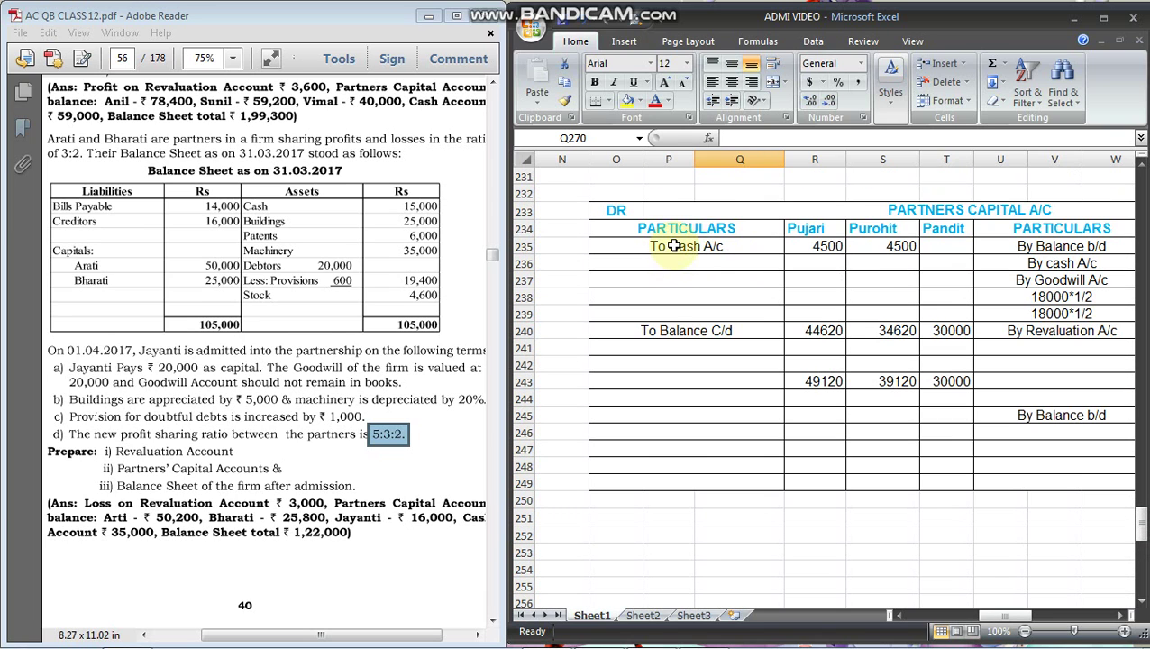
scroll(674, 252, "down", 11)
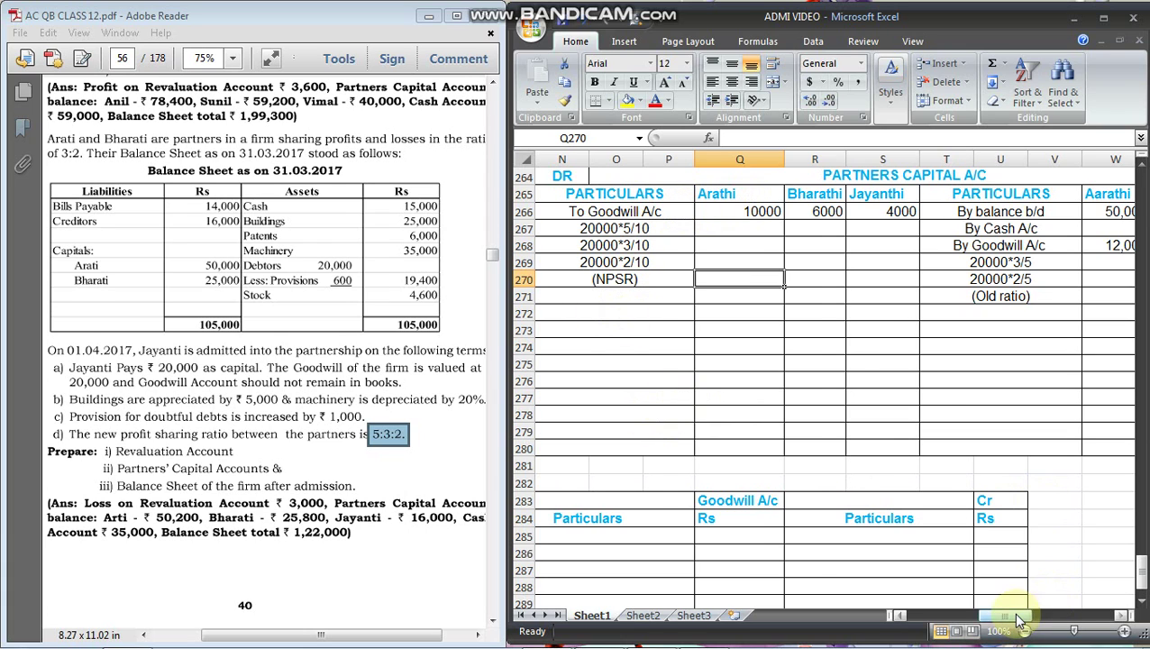
left_click_drag(1017, 620, 961, 619)
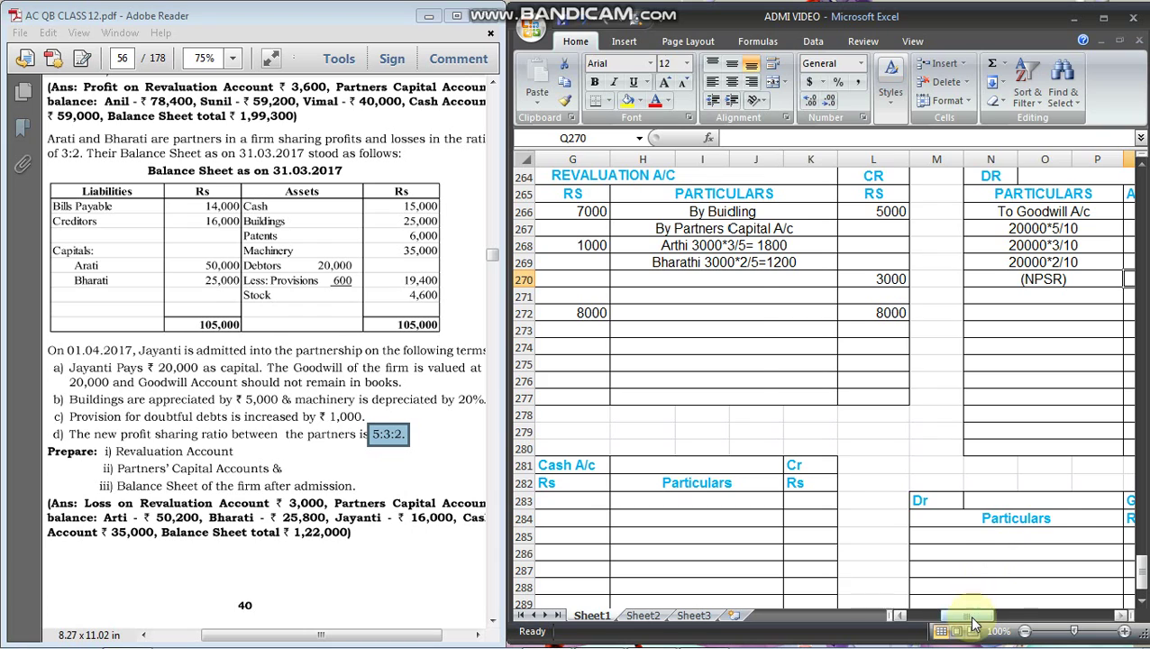
Add a "To Revaluation A/c" debit entry in row 272 with loss shares of 1800 and 1200 for the two old partners
left_click_drag(972, 618, 992, 622)
left_click(822, 313)
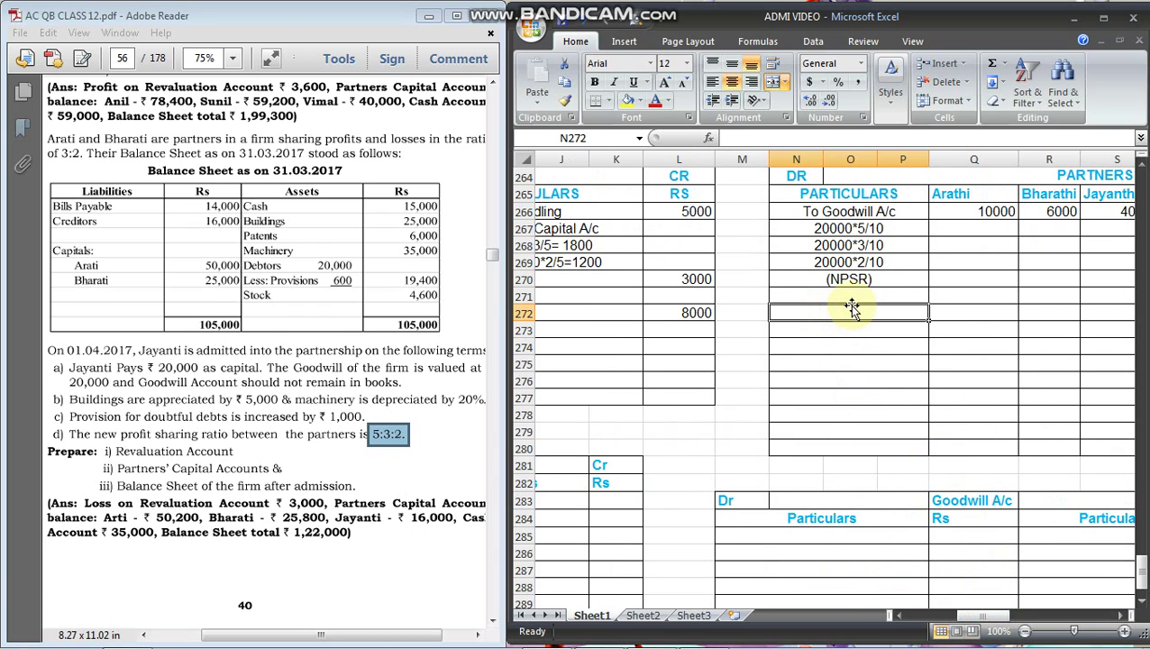
type("To")
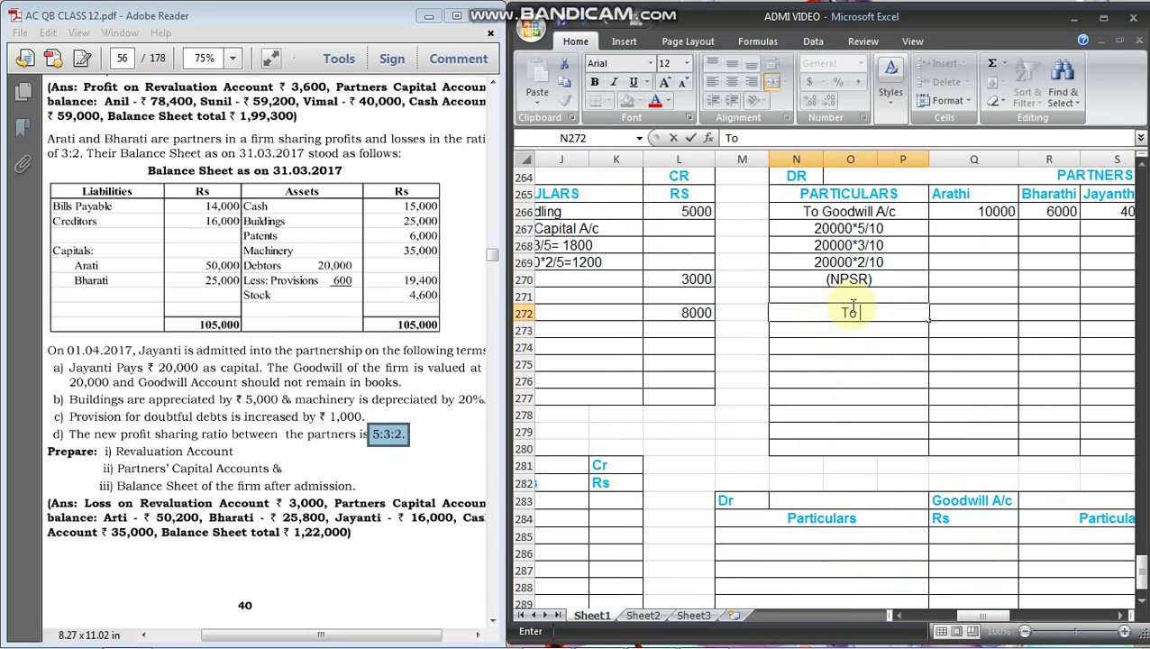
type(" Revaluatio")
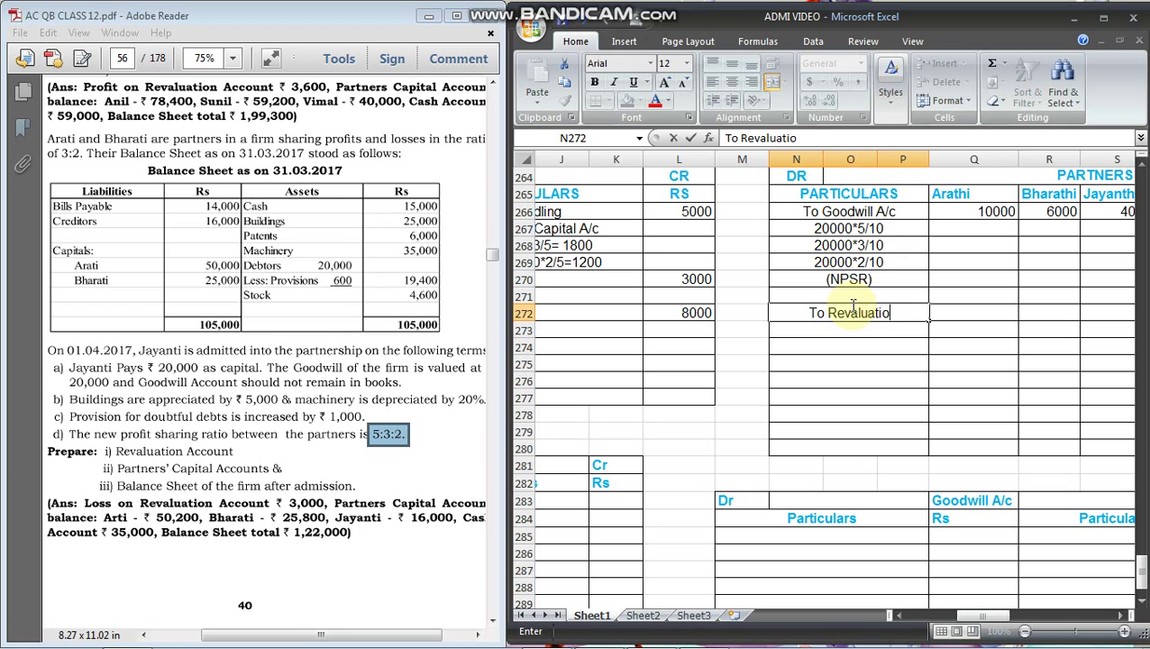
type("n A/c")
key("Tab")
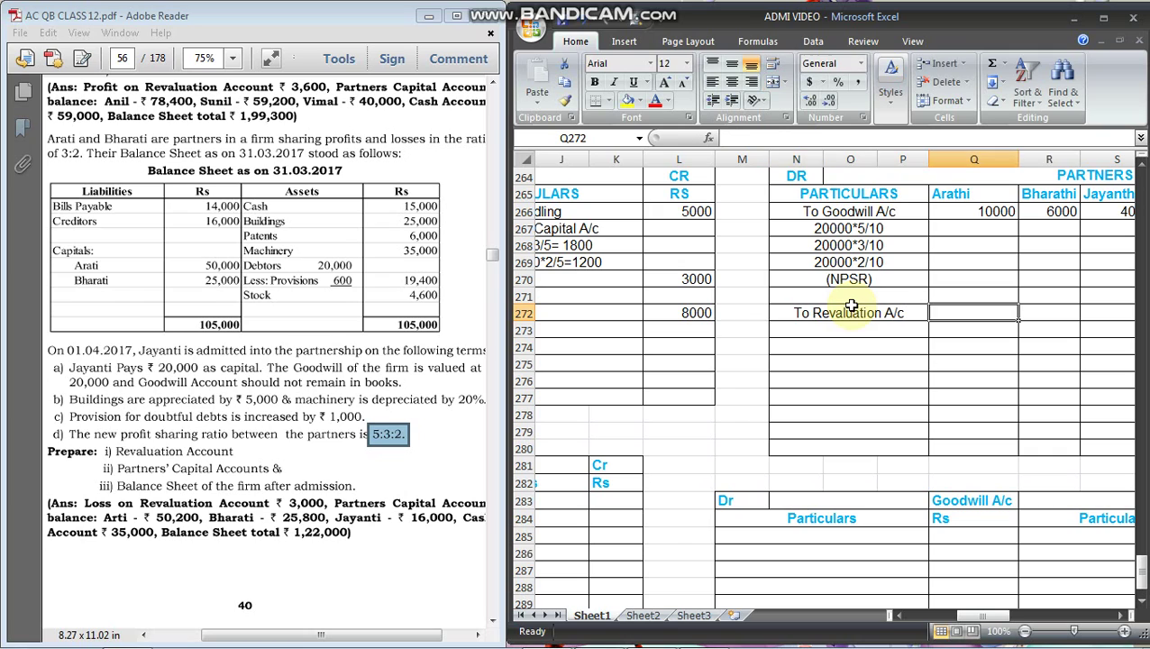
type("1800")
key("Tab")
type("1200")
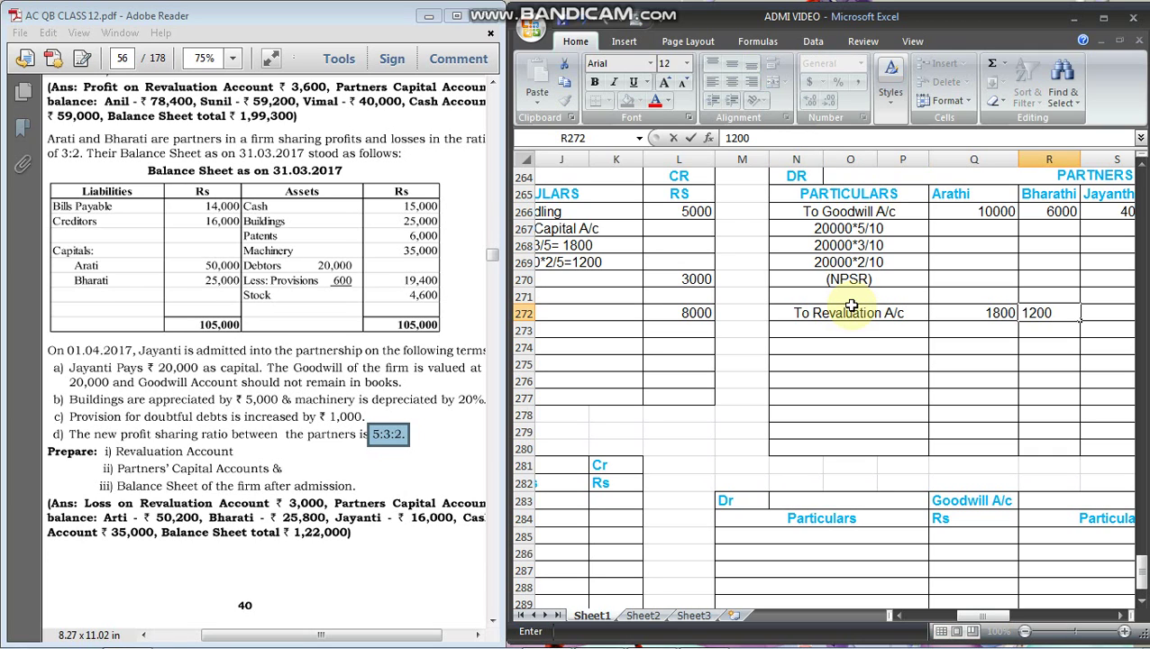
key("Tab")
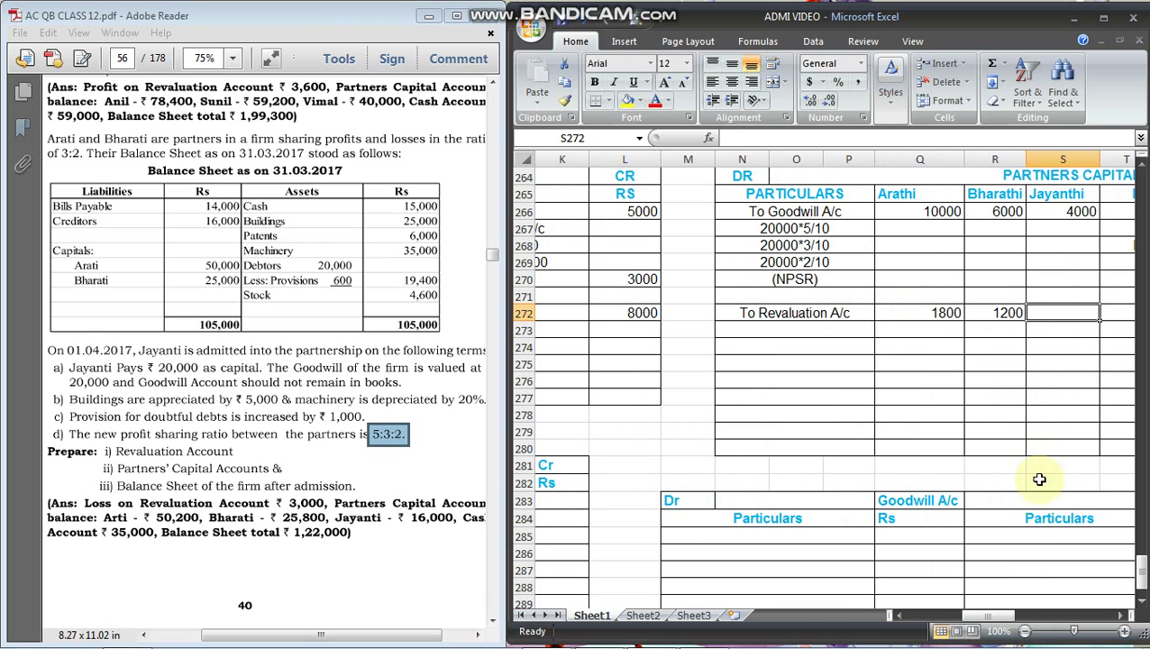
Enter the credit-side totals 62000, 33000 and 20000 for the three partners in row 275 of the Partners Capital account
left_click_drag(999, 614, 1030, 615)
left_click(956, 363)
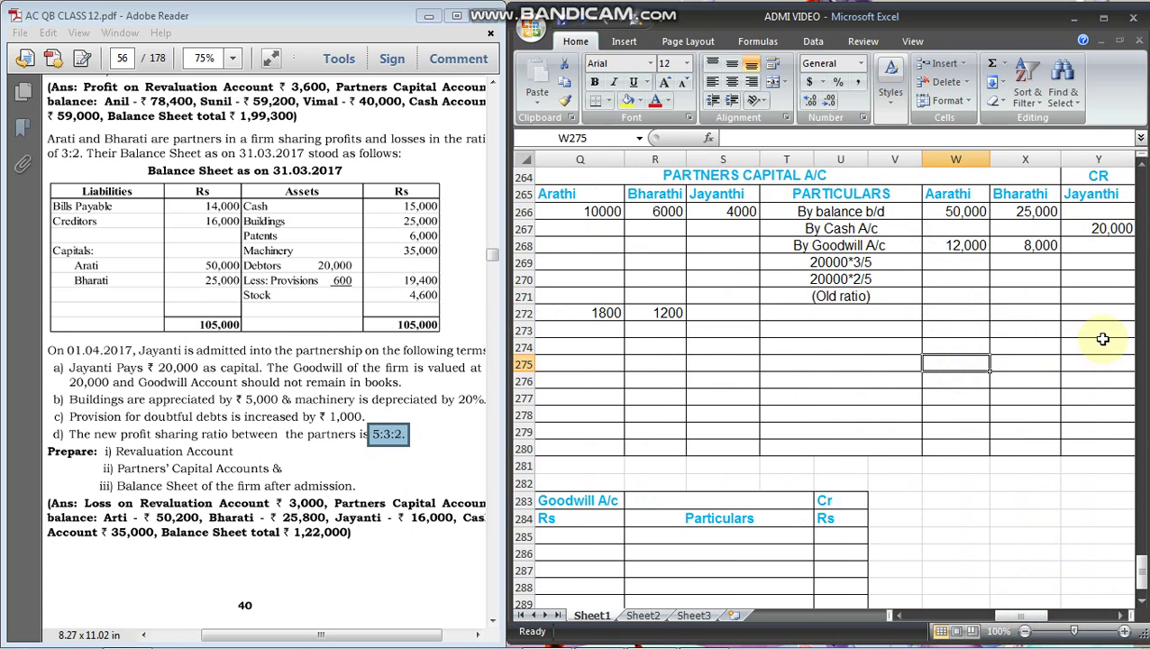
type("6220")
key("BackSpace")
key("BackSpace")
type("000")
key("Tab")
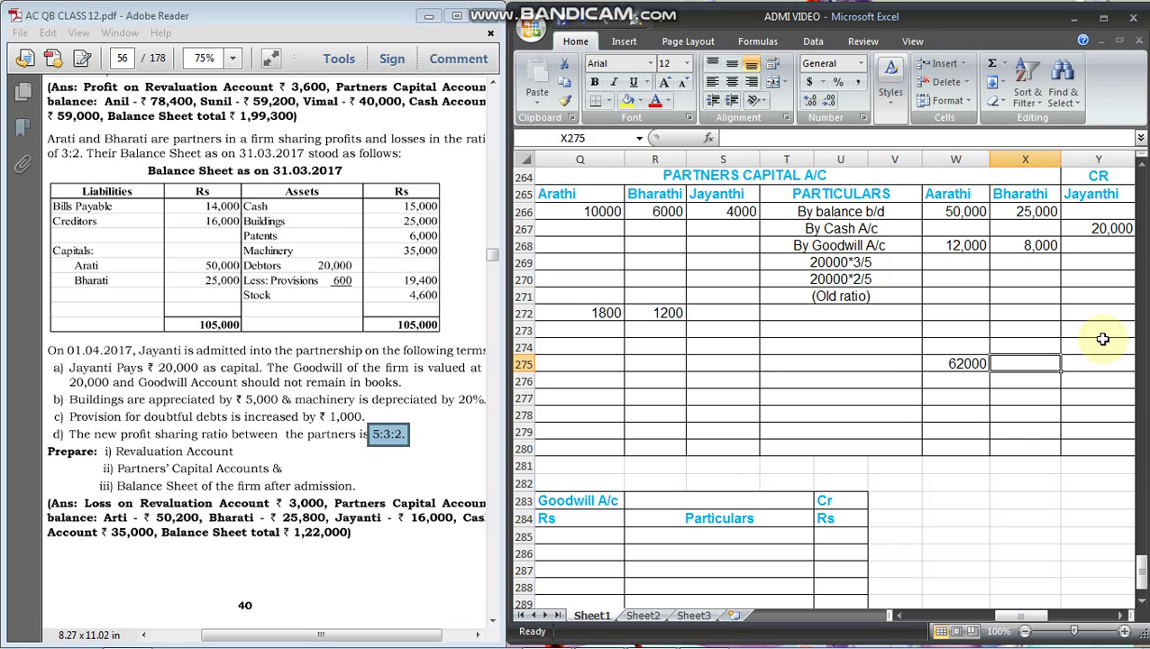
type("303000")
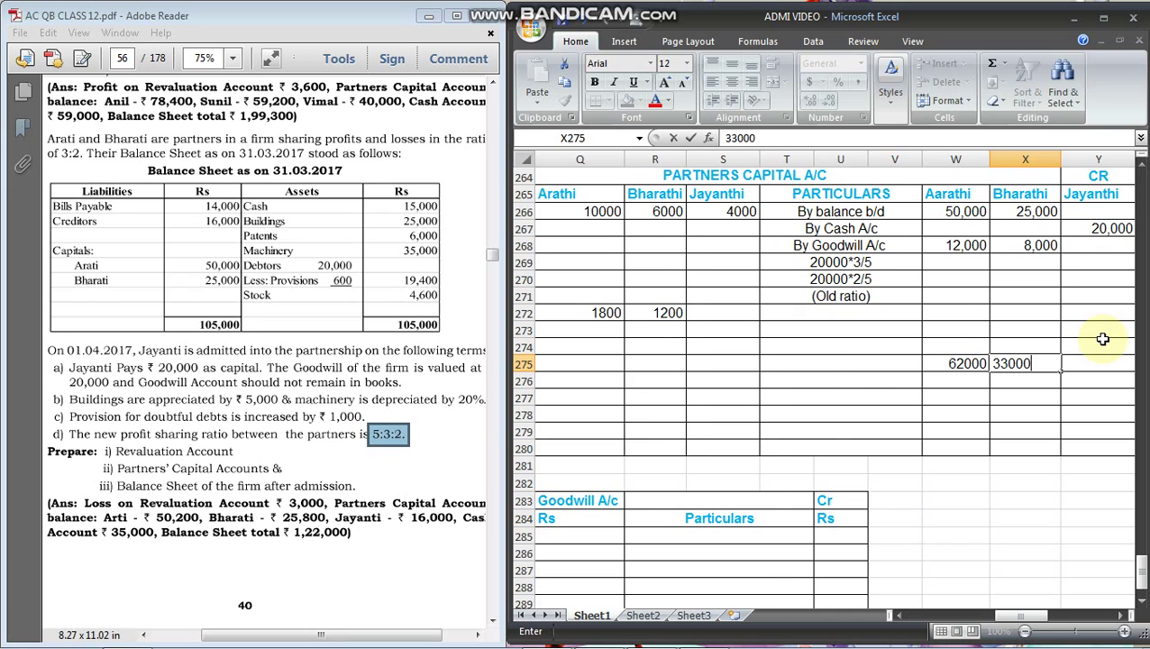
key("Tab")
type("20000")
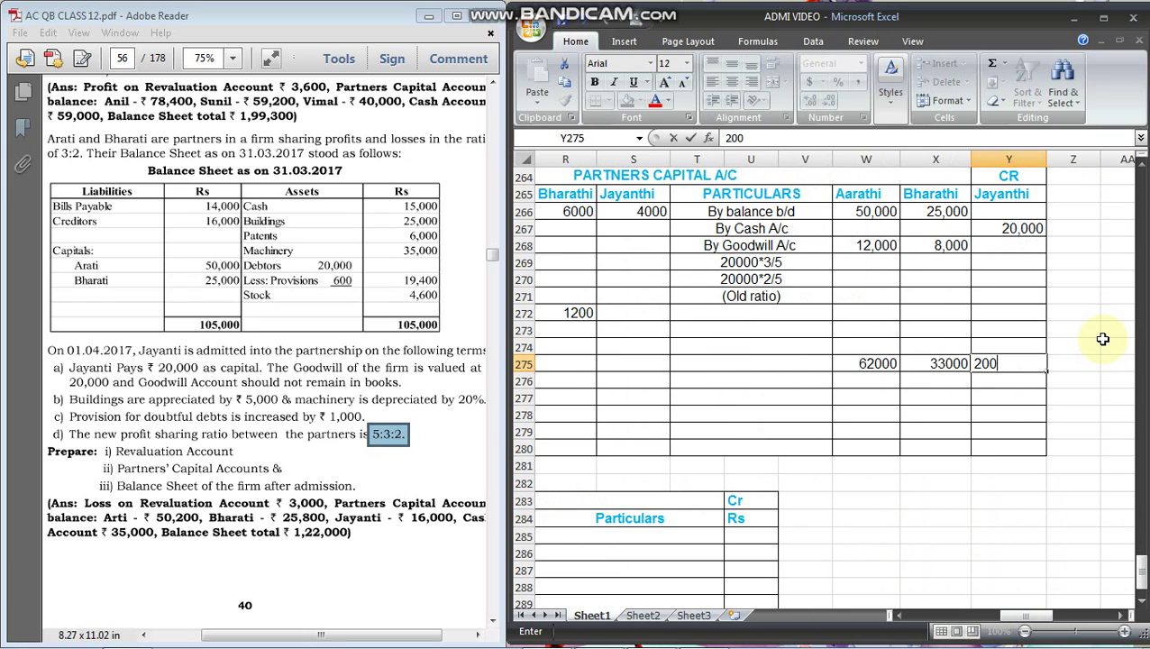
Copy the three credit totals into the debit-side partner columns of the same row, starting at Q275
key("shift+Left")
key("shift+Left")
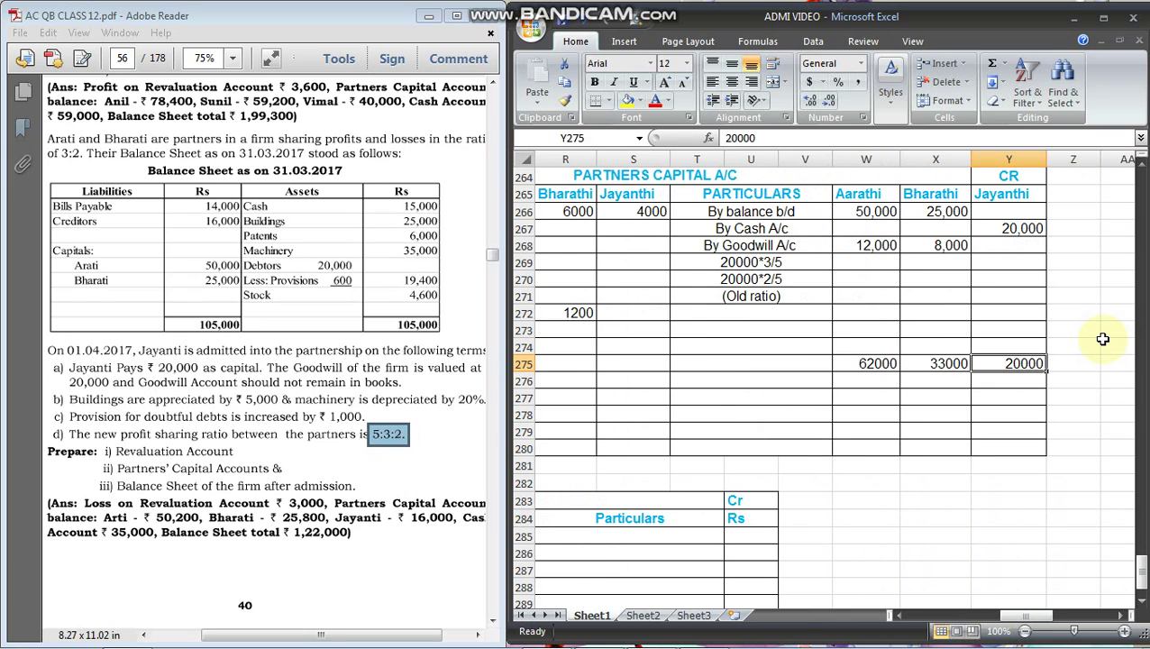
key("ctrl+c")
key("Left")
key("Left")
key("Left")
key("Left")
key("Left")
key("Left")
key("Left")
key("Left")
key("Left")
key("Left")
key("Left")
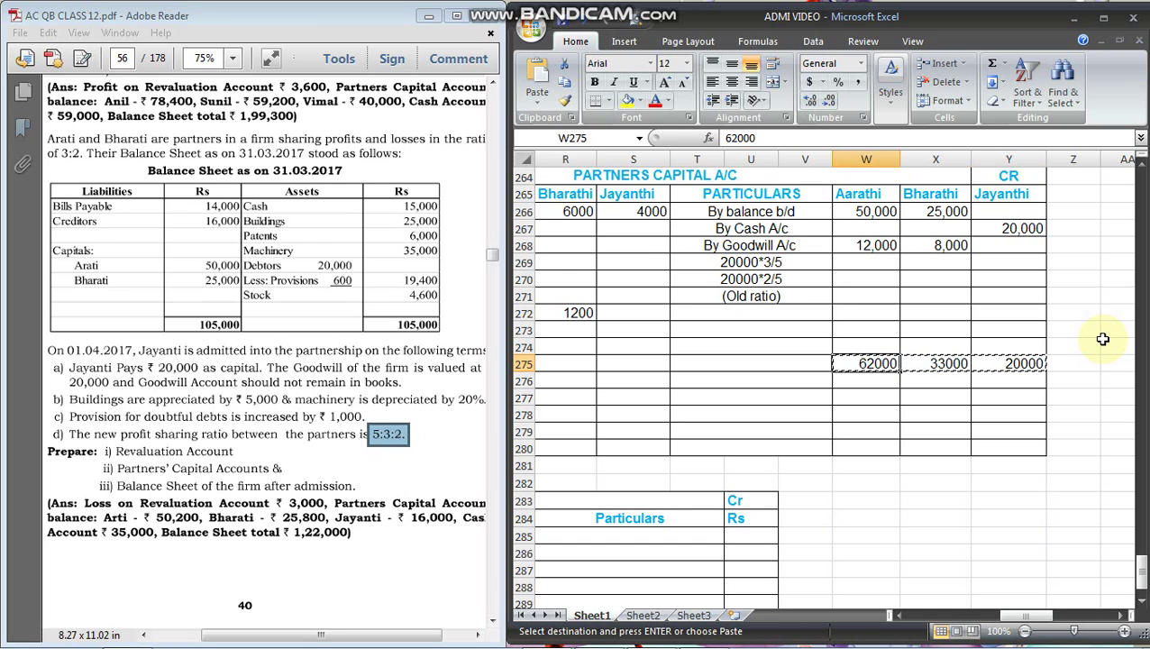
key("Right")
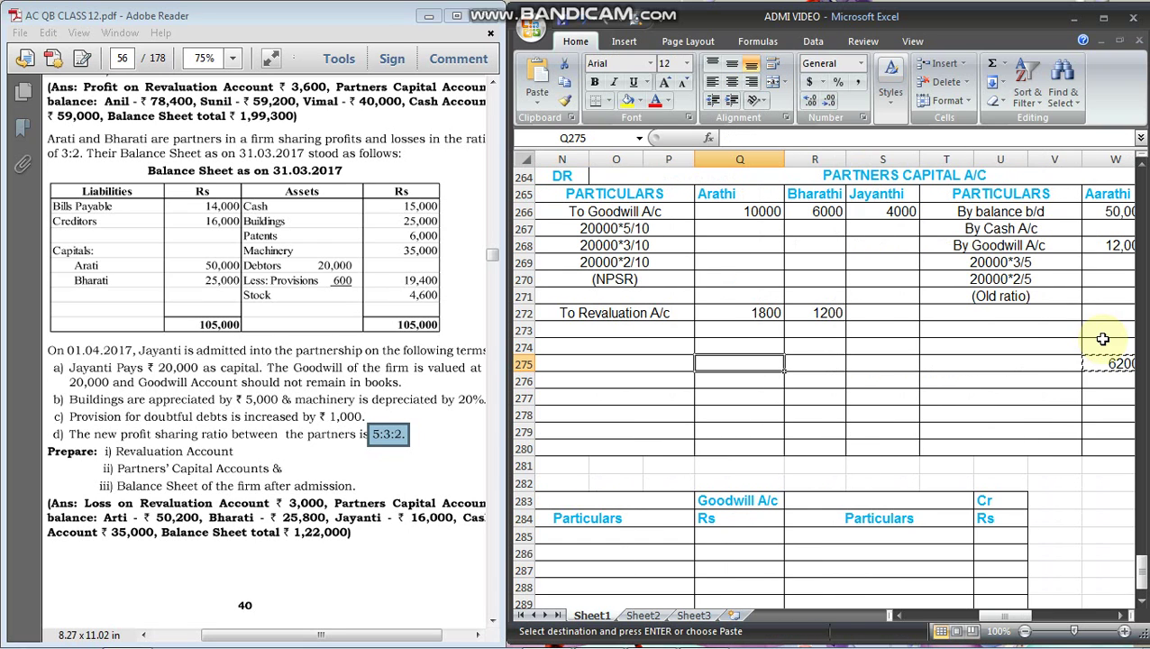
key("ctrl+v")
key("Up")
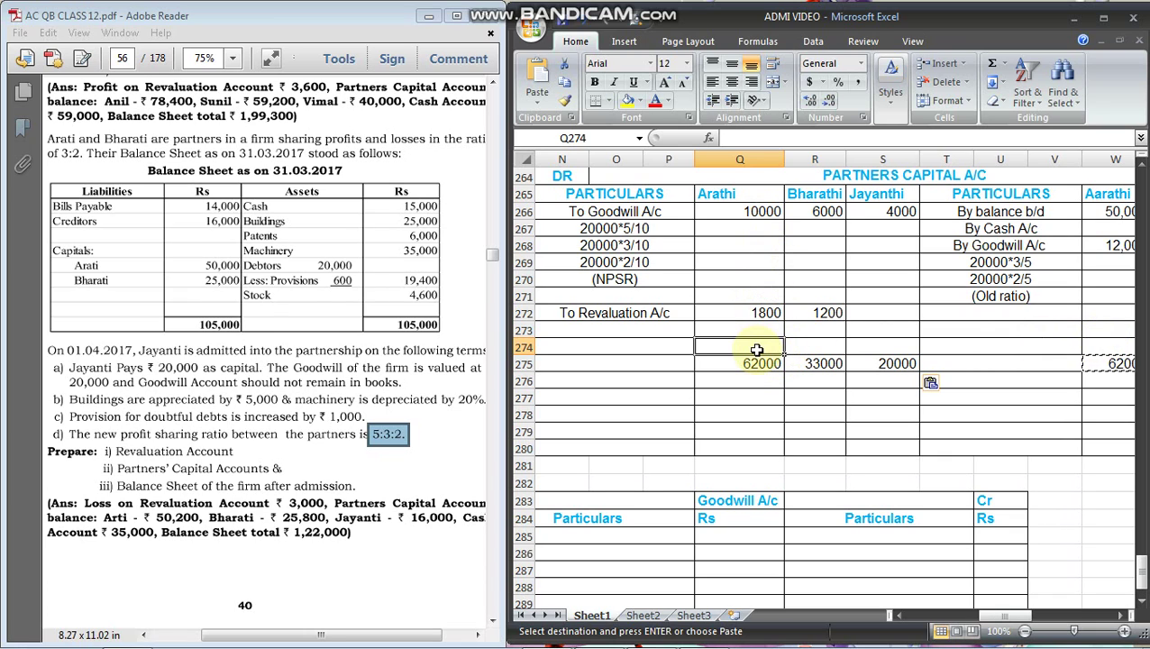
Switch to Calculator and subtract 11800 from 62000 to work out the first partner's closing capital balance
mouse_move(760, 642)
left_click(705, 634)
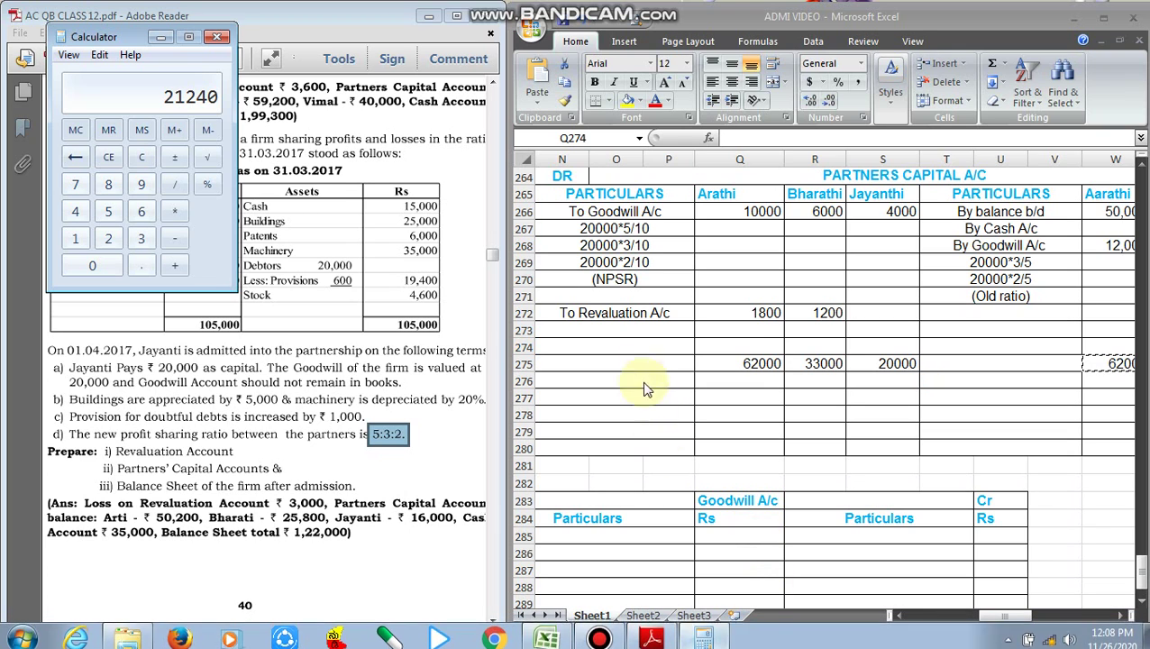
left_click(118, 164)
key("6")
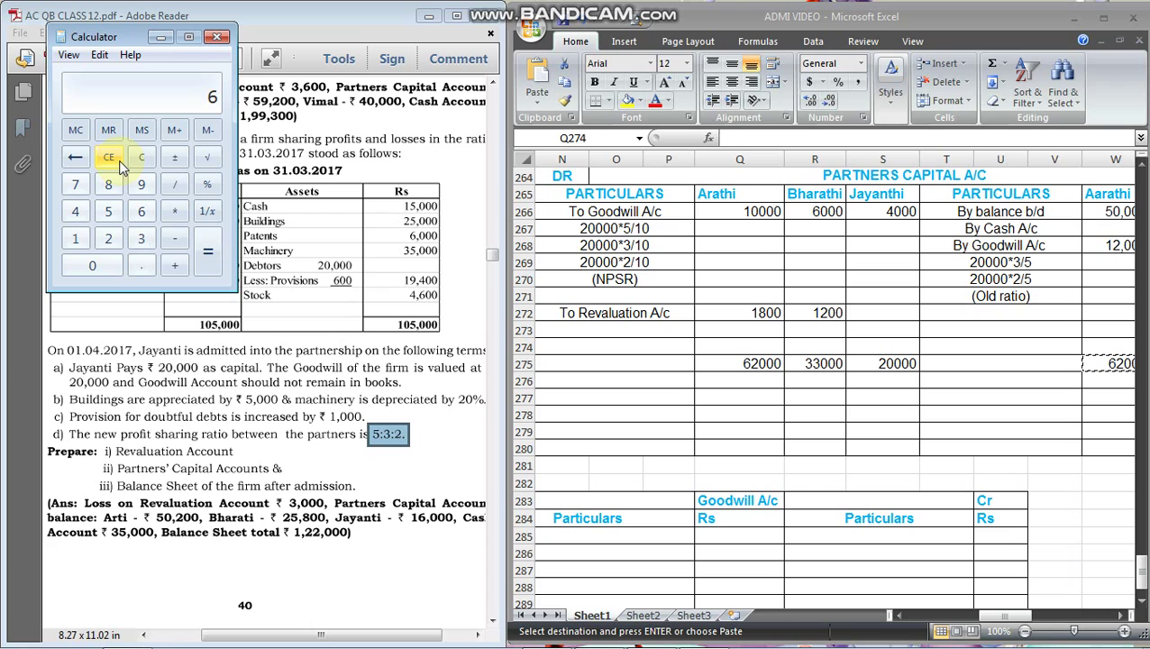
key("2")
key("0")
key("0")
key("0")
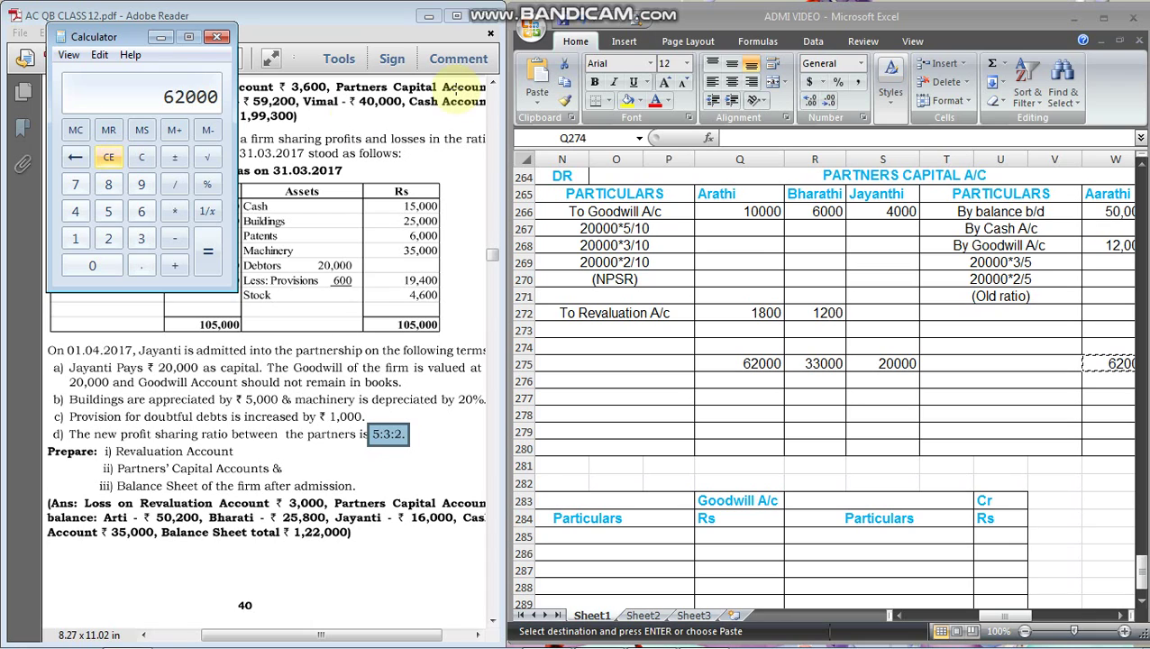
key("minus")
key("1")
key("1")
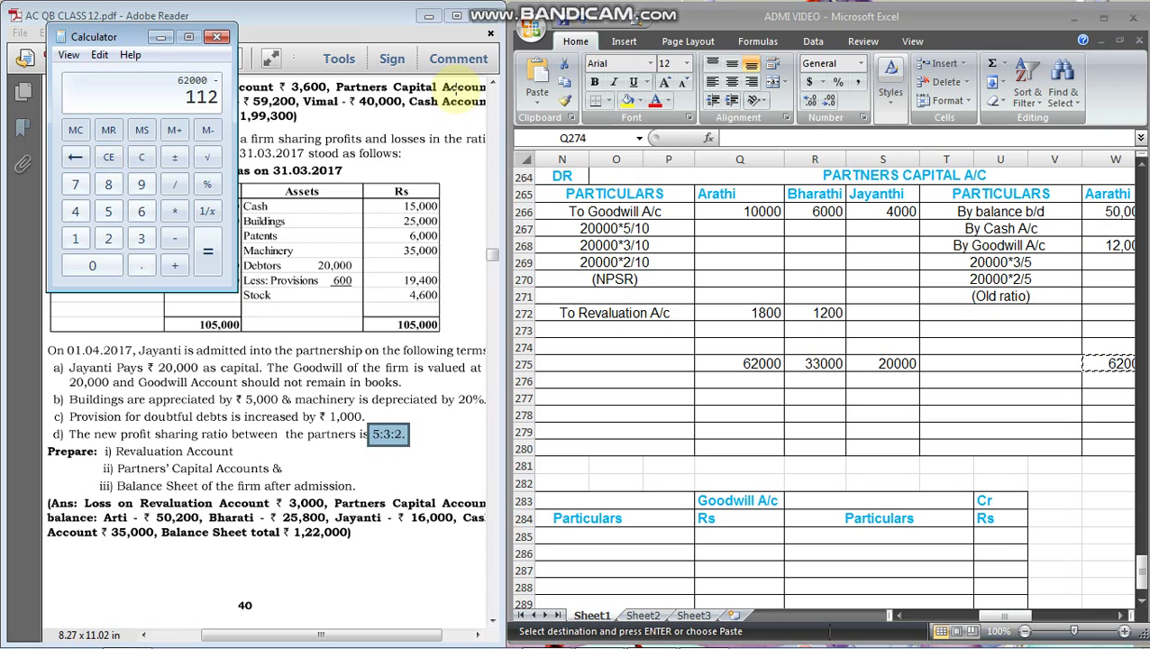
key("8")
key("0")
key("0")
key("Return")
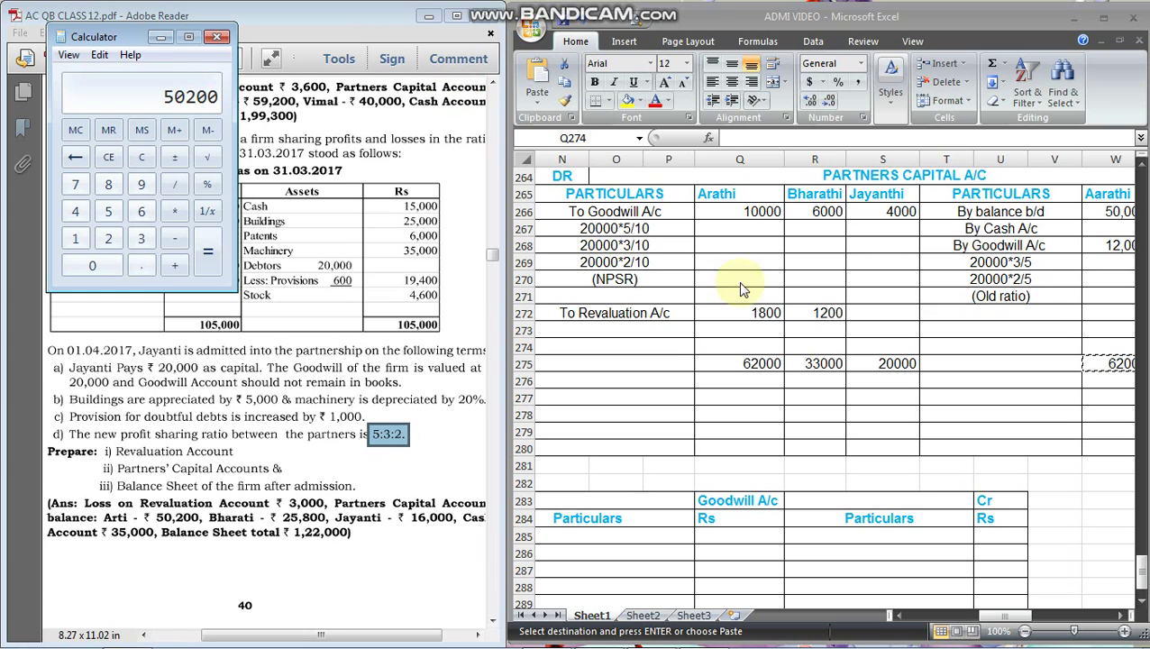
Back in Excel, enter the closing balances 50200, 25800 and 16000 in the debit columns directly above the totals
left_click(755, 342)
type("50200")
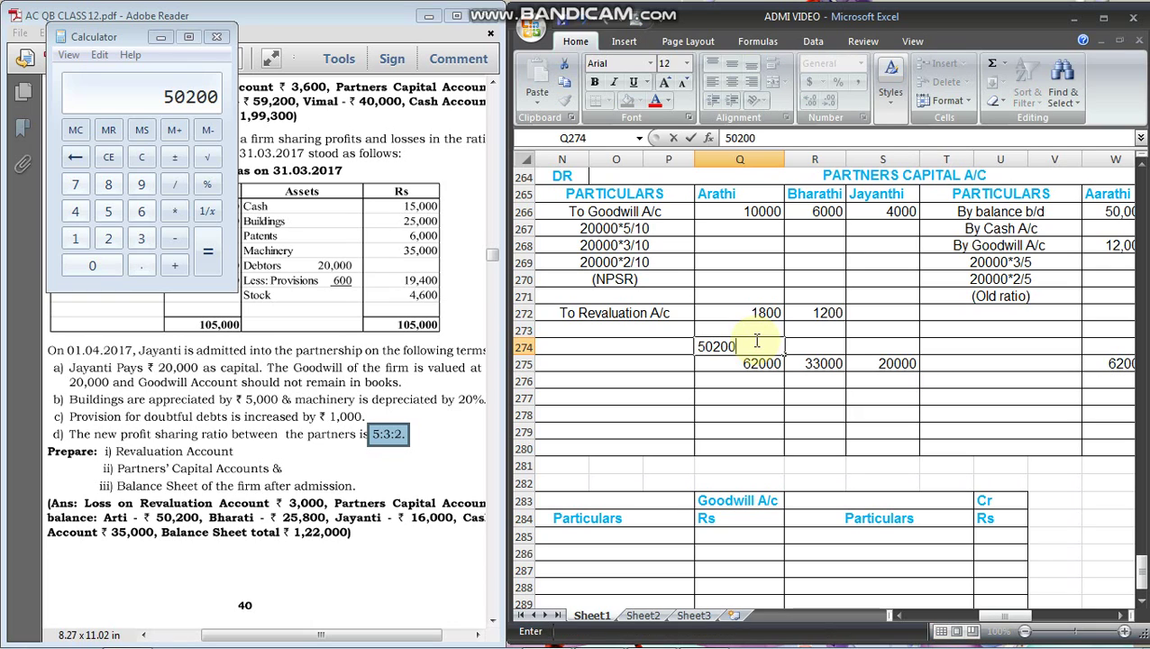
key("Tab")
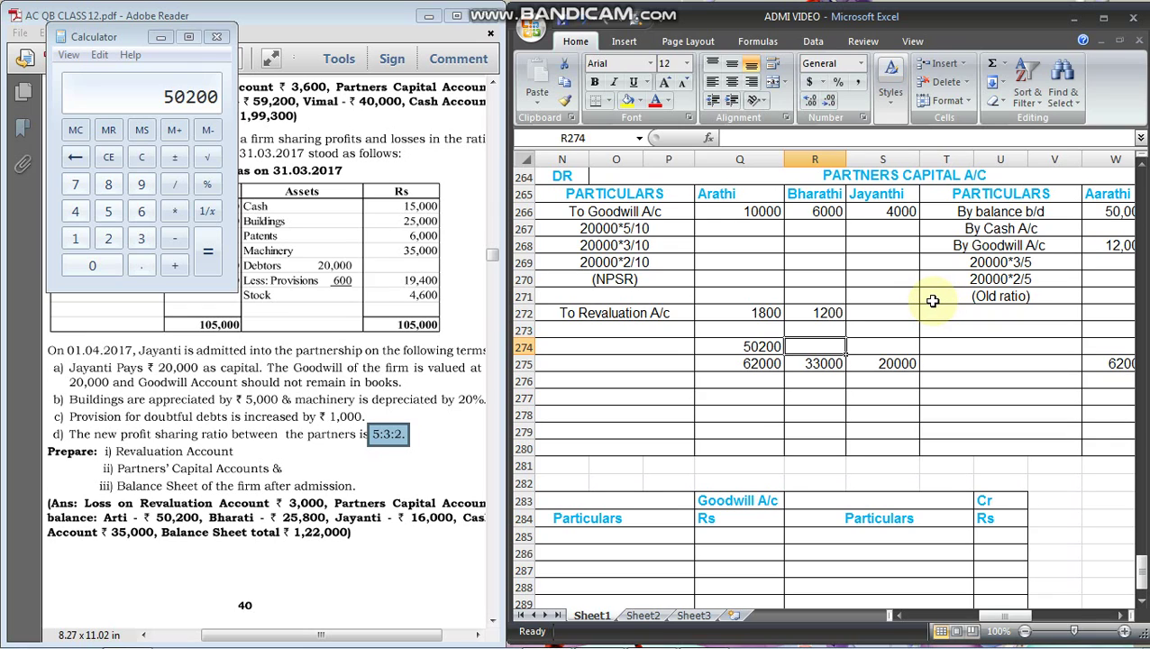
type("26800")
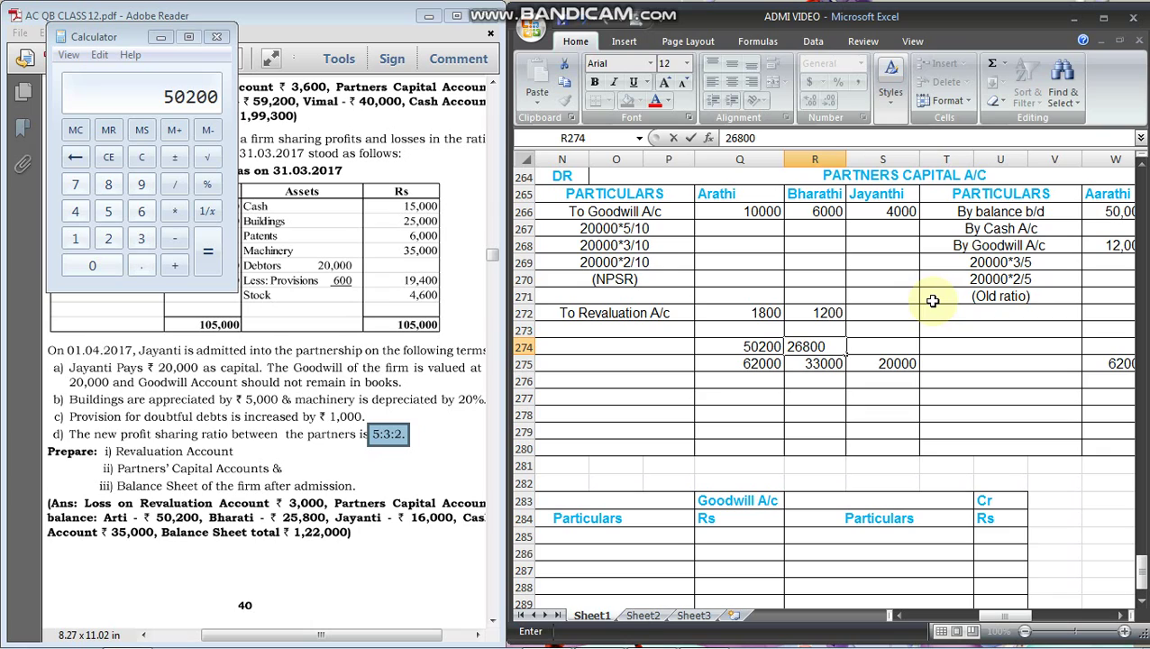
key("BackSpace")
key("BackSpace")
key("BackSpace")
key("BackSpace")
type("5800")
key("Tab")
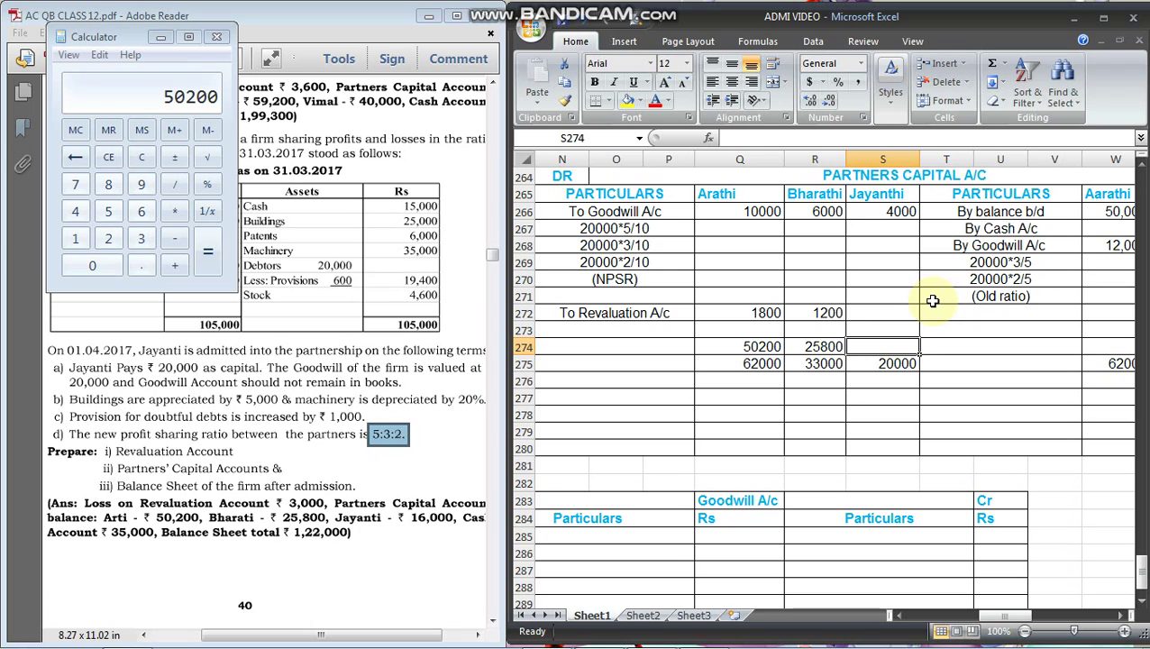
type("16000")
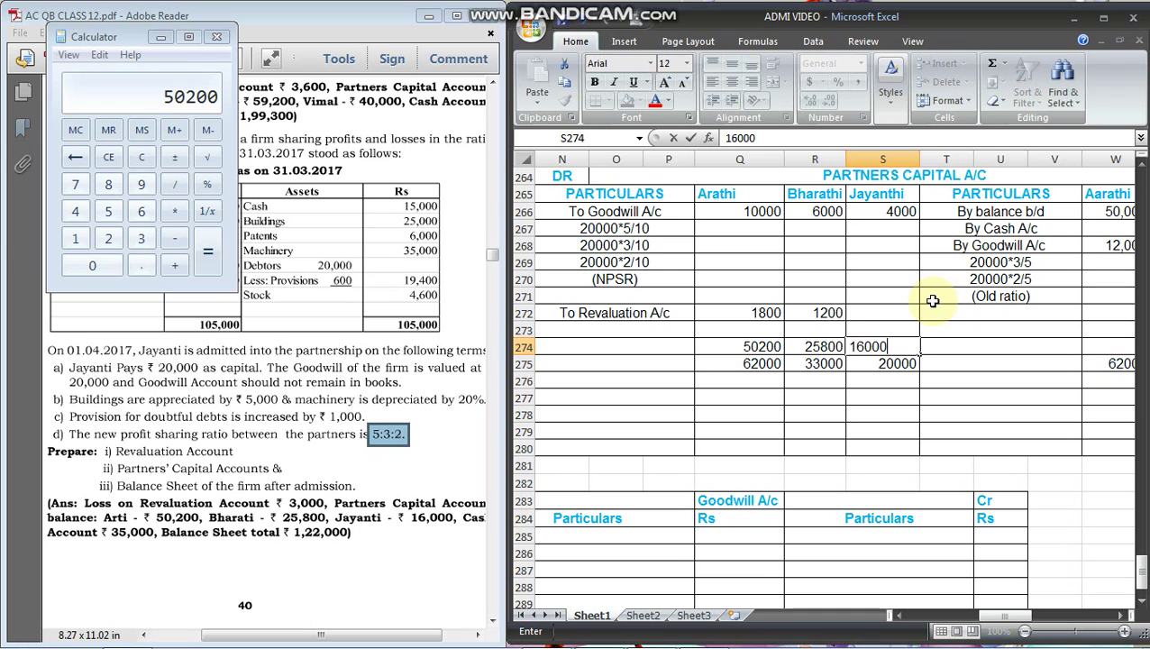
Label the closing balance row "To balance C/d" in the debit particulars column
key("Left")
key("Left")
key("Left")
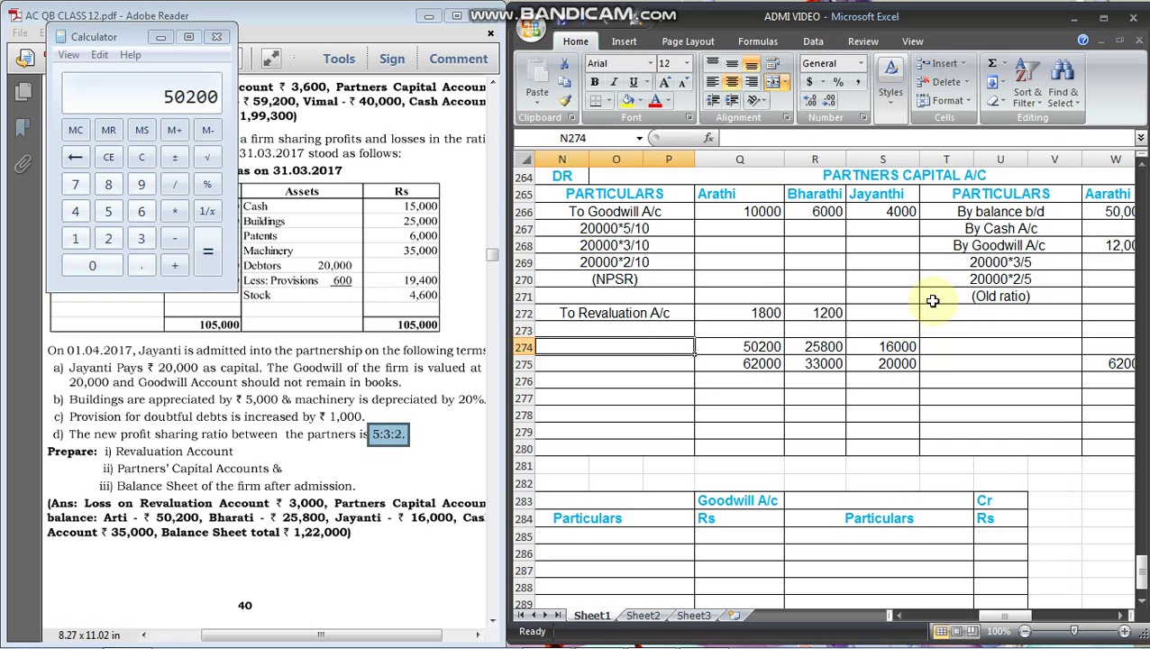
type("To ba")
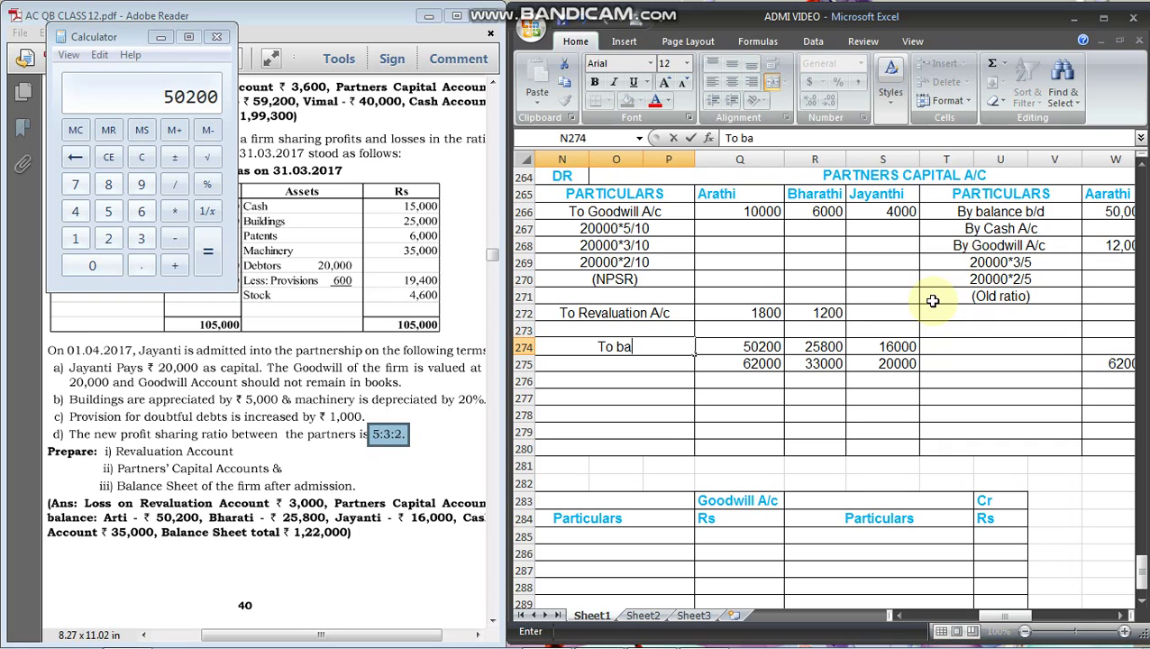
type("lance C/d")
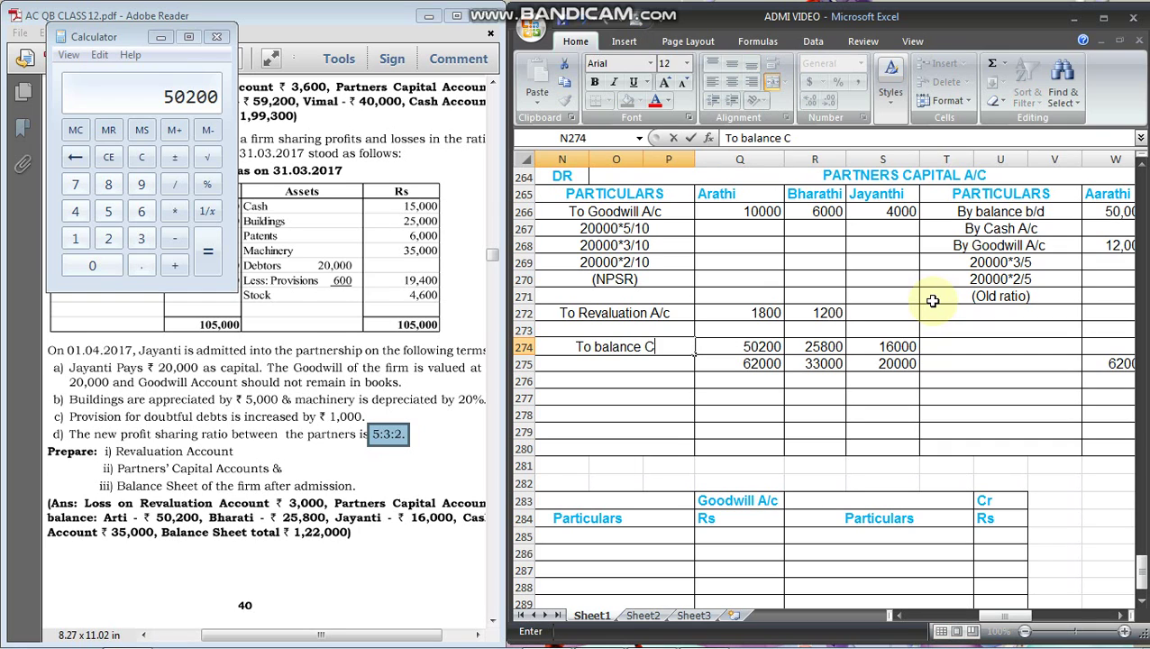
key("Tab")
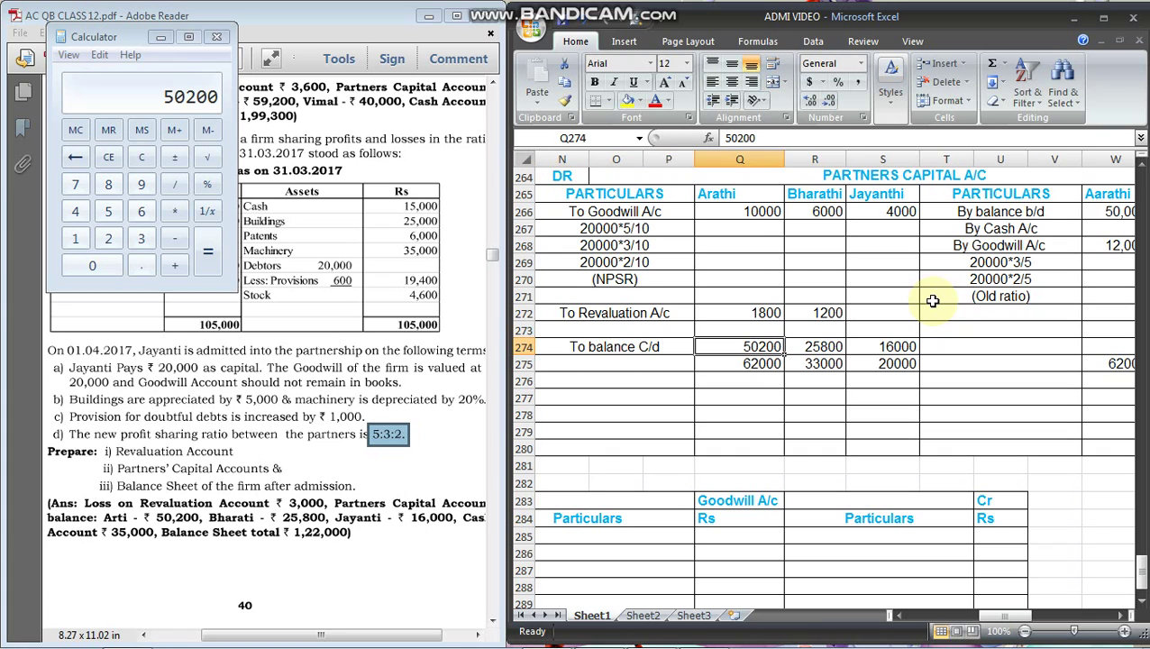
Copy the three closing balances into the credit-side partner columns of row 277, starting at W277
key("shift+Right")
key("shift+Right")
key("ctrl+c")
key("Down")
key("Down")
key("Down")
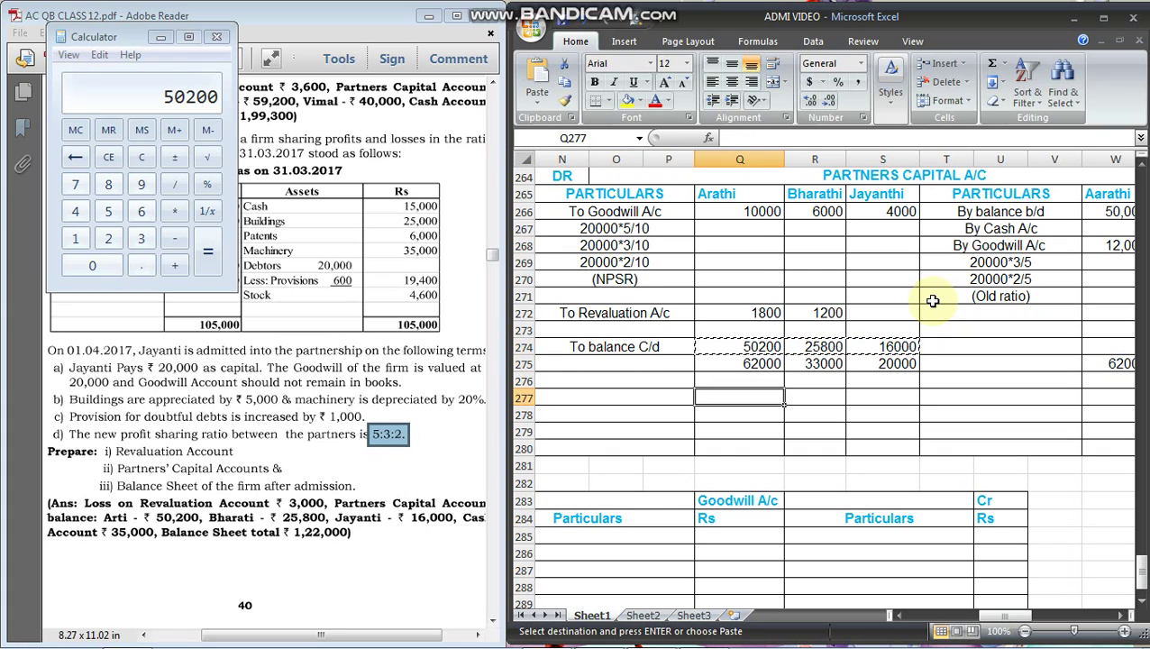
key("Right")
key("Right")
key("Right")
key("Right")
key("Right")
key("Right")
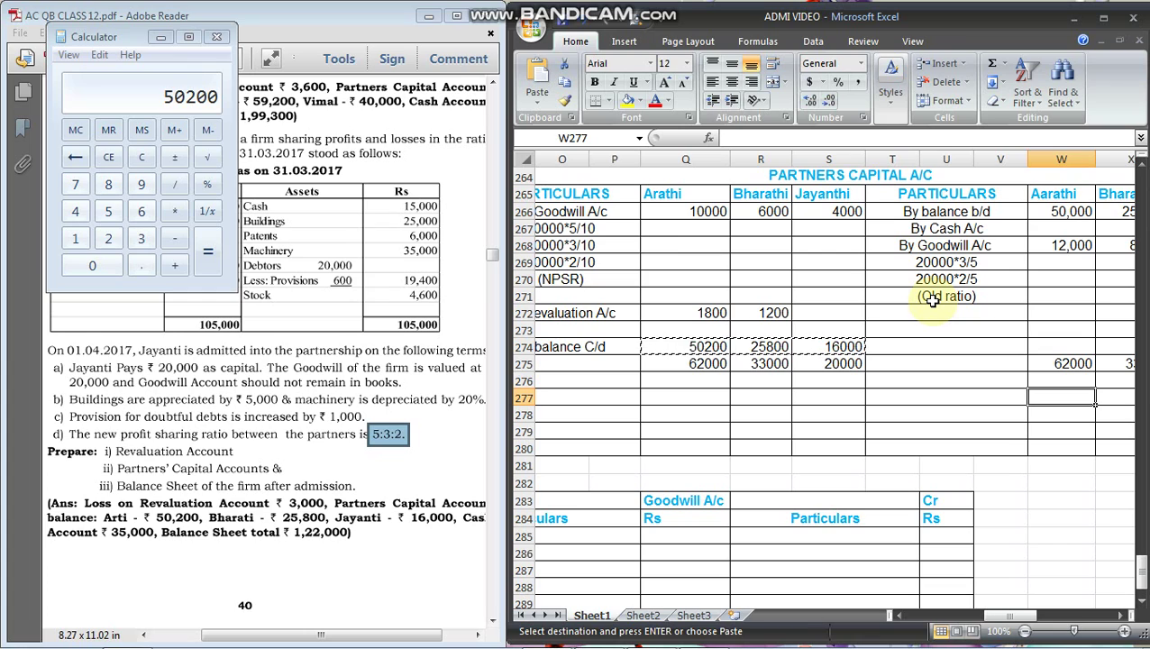
key("ctrl+v")
Label the brought-down balances "By Balance b/d" in the credit particulars column of row 277
key("Left")
type("By")
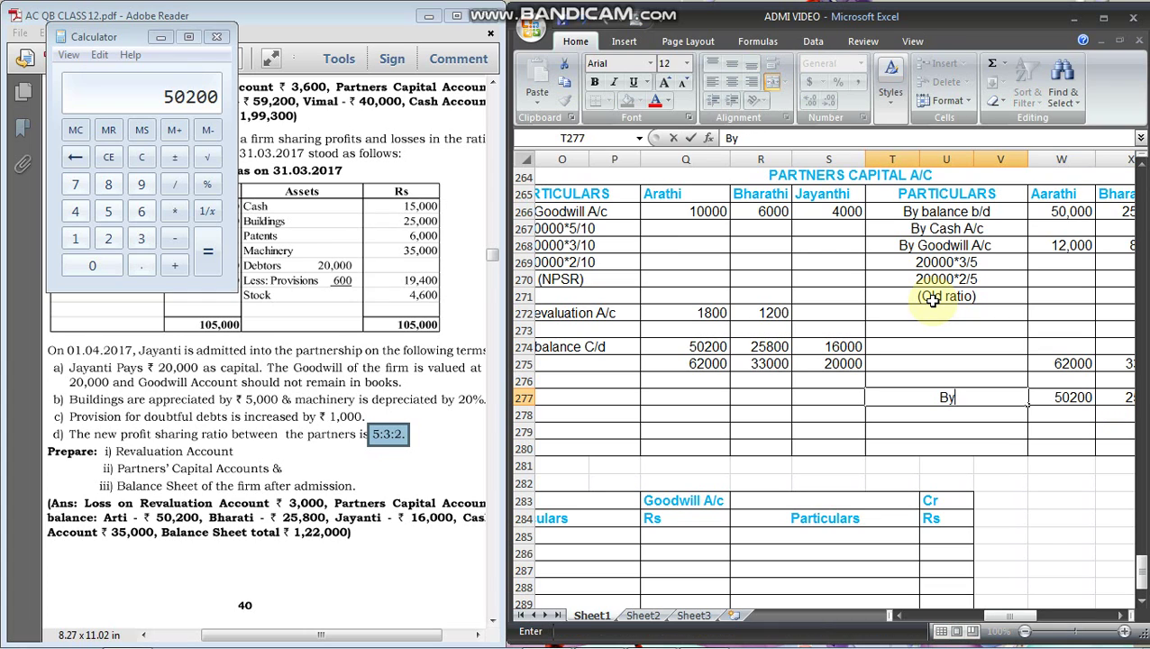
type(" Balance ")
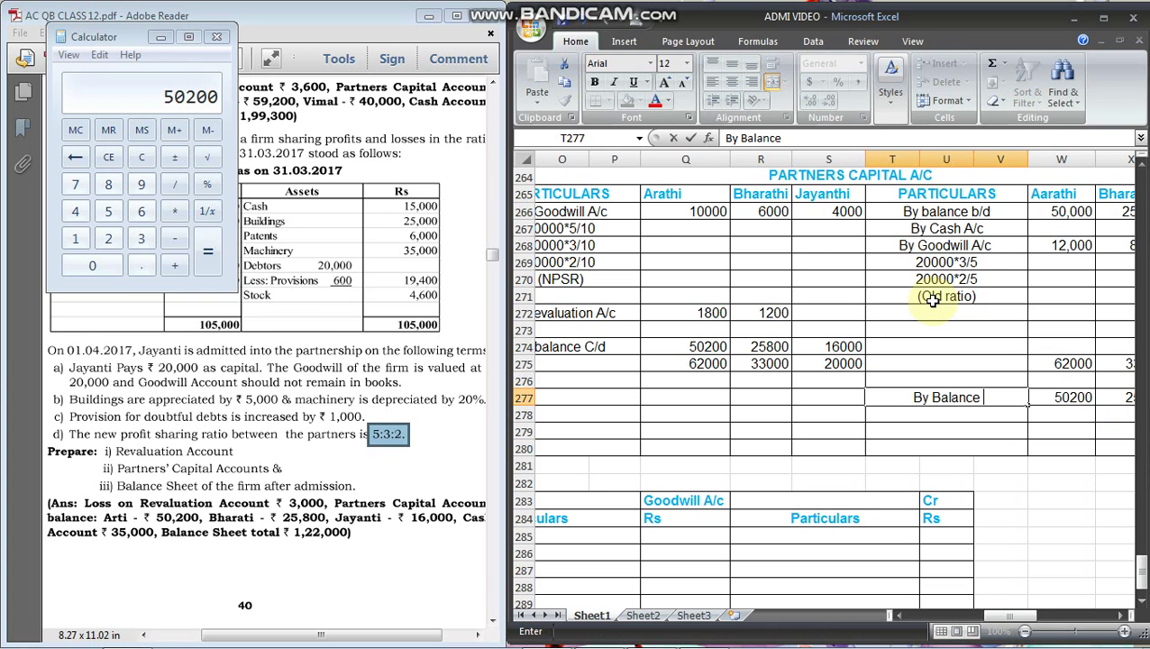
type("b/d")
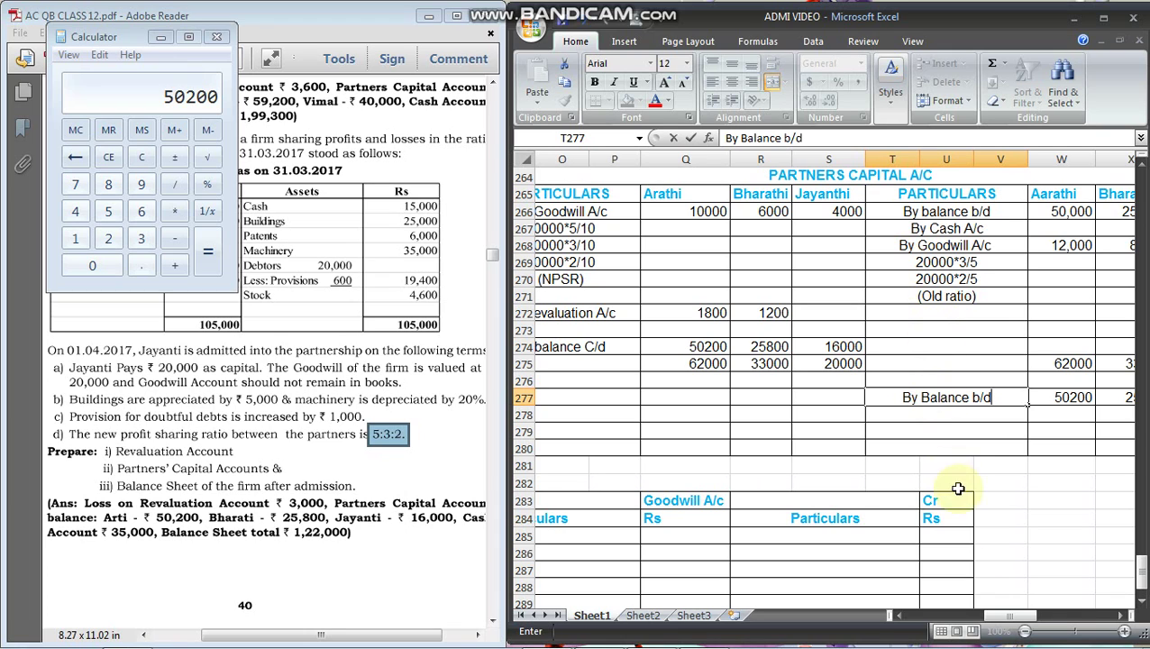
mouse_move(1028, 617)
left_mouse_down()
mouse_move(1102, 594)
mouse_move(1037, 610)
left_mouse_up()
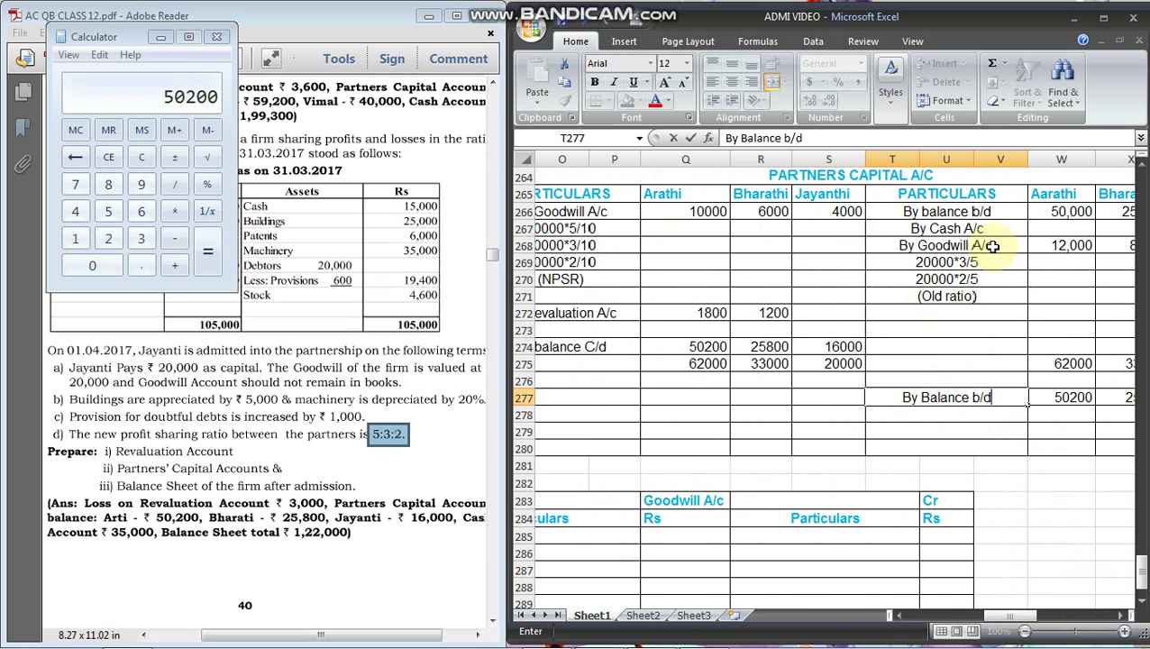
left_click_drag(1010, 620, 1026, 621)
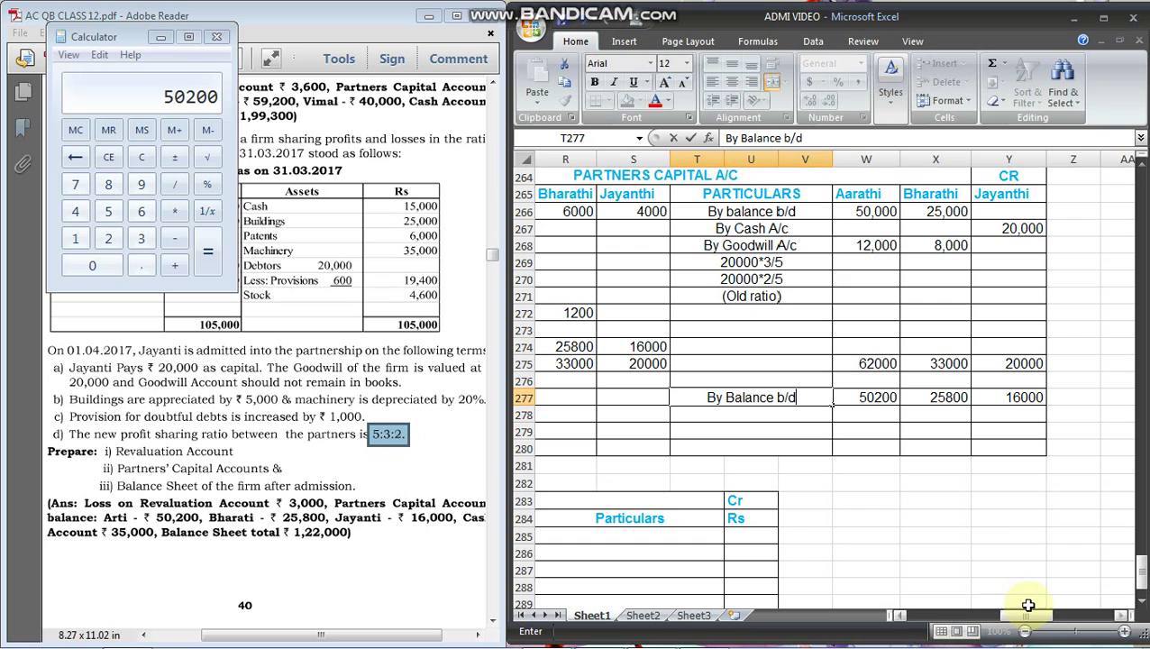
In the Goodwill A/c debit particulars, label row 286 "To" followed by the first partner's name and "Capital A/c"
scroll(919, 489, "down", 1)
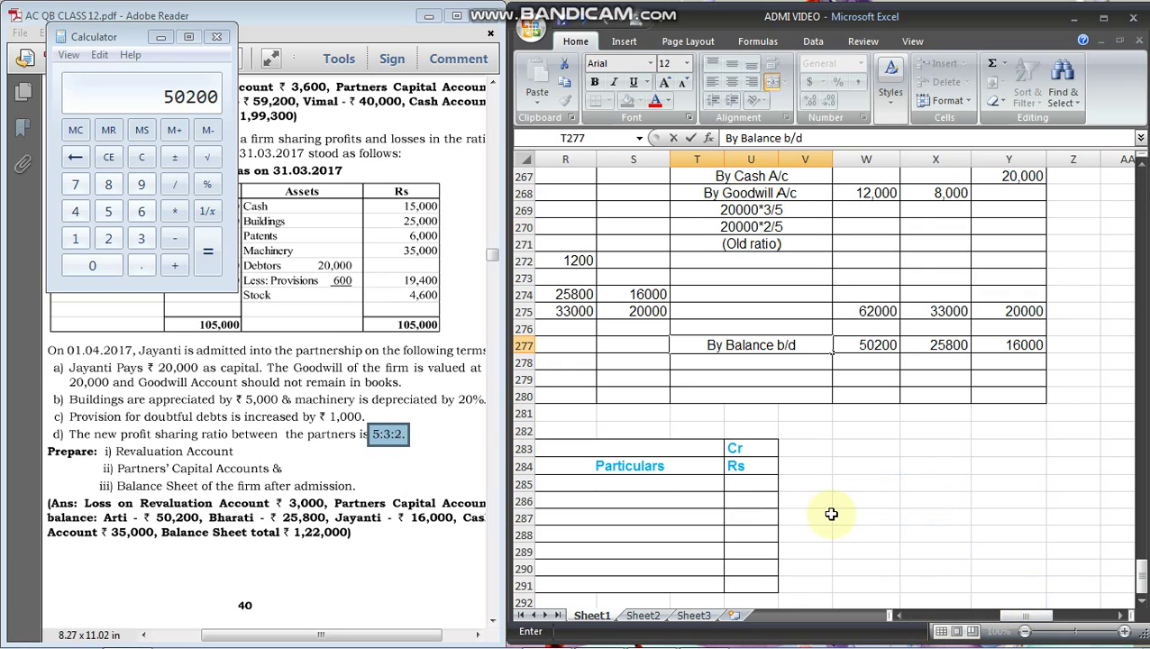
mouse_move(1024, 619)
left_mouse_down()
mouse_move(978, 619)
mouse_move(1024, 619)
mouse_move(1010, 617)
left_mouse_up()
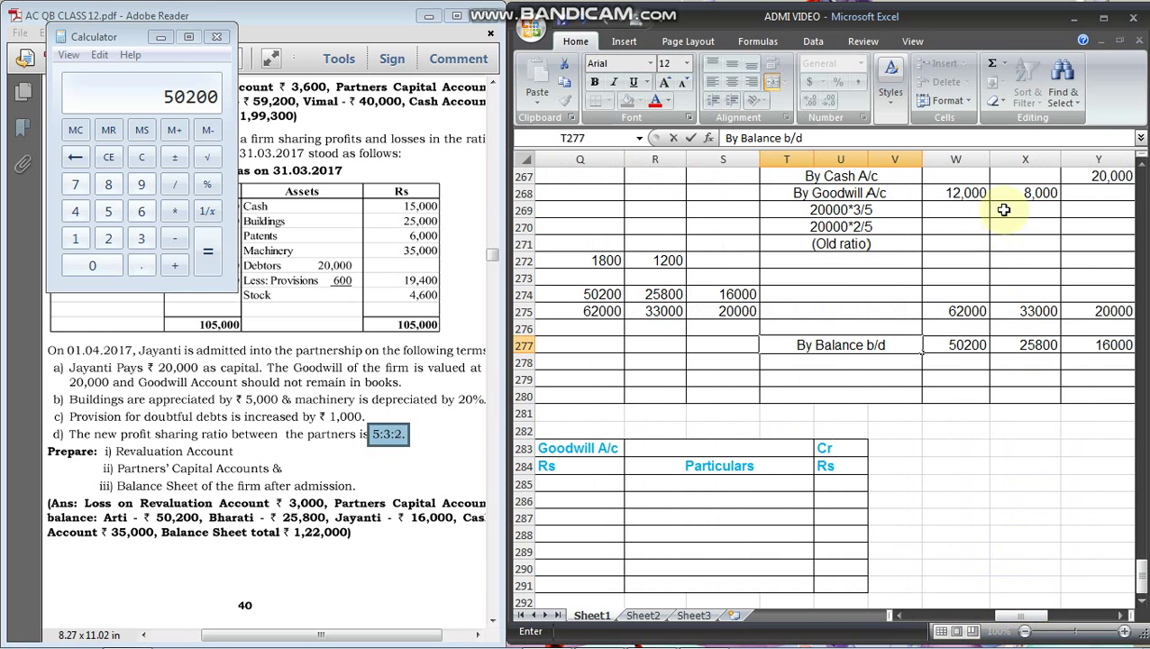
left_click(568, 499)
key("Left")
key("Left")
key("Left")
key("Left")
key("Left")
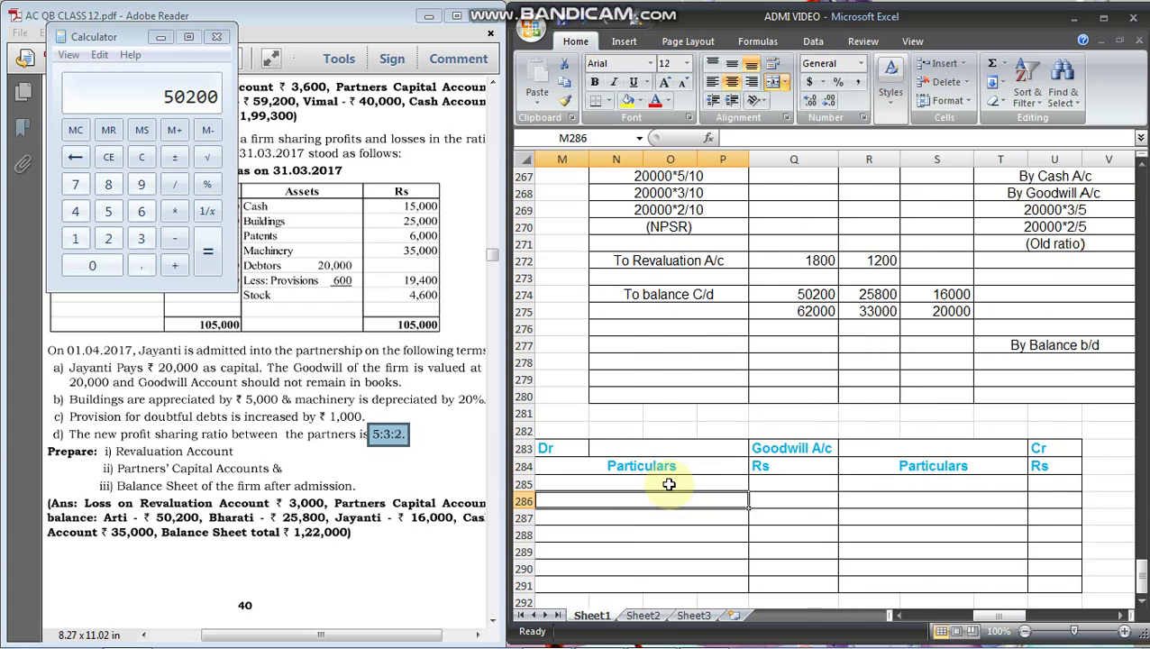
key("Right")
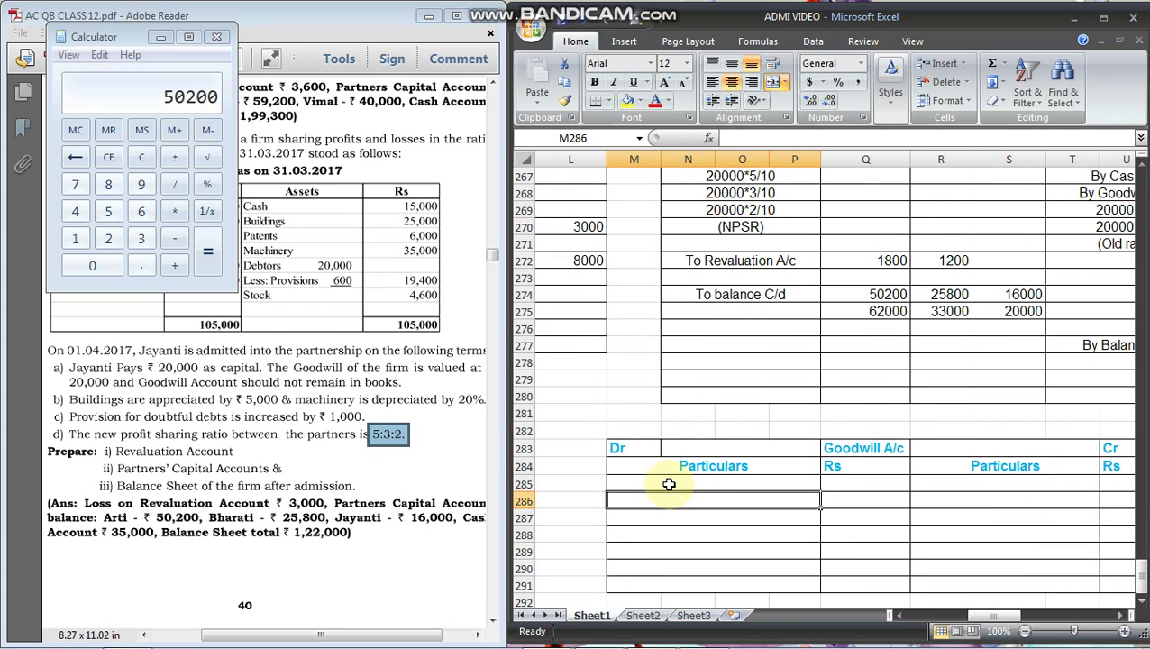
type("To")
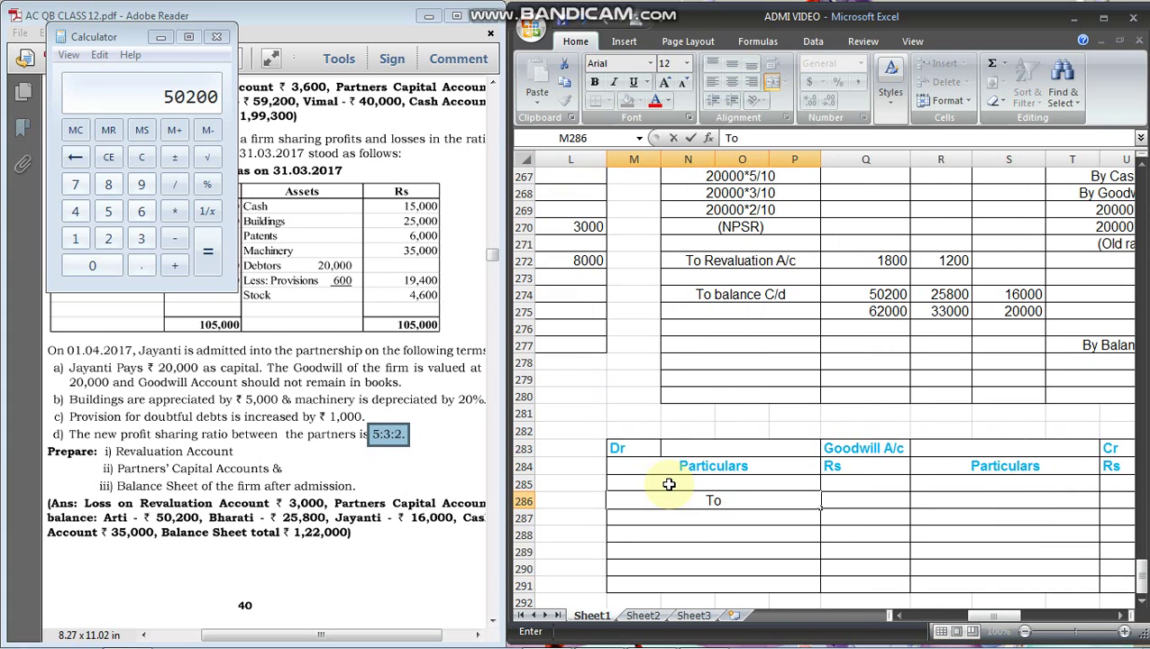
left_click(185, 36)
left_click(417, 263)
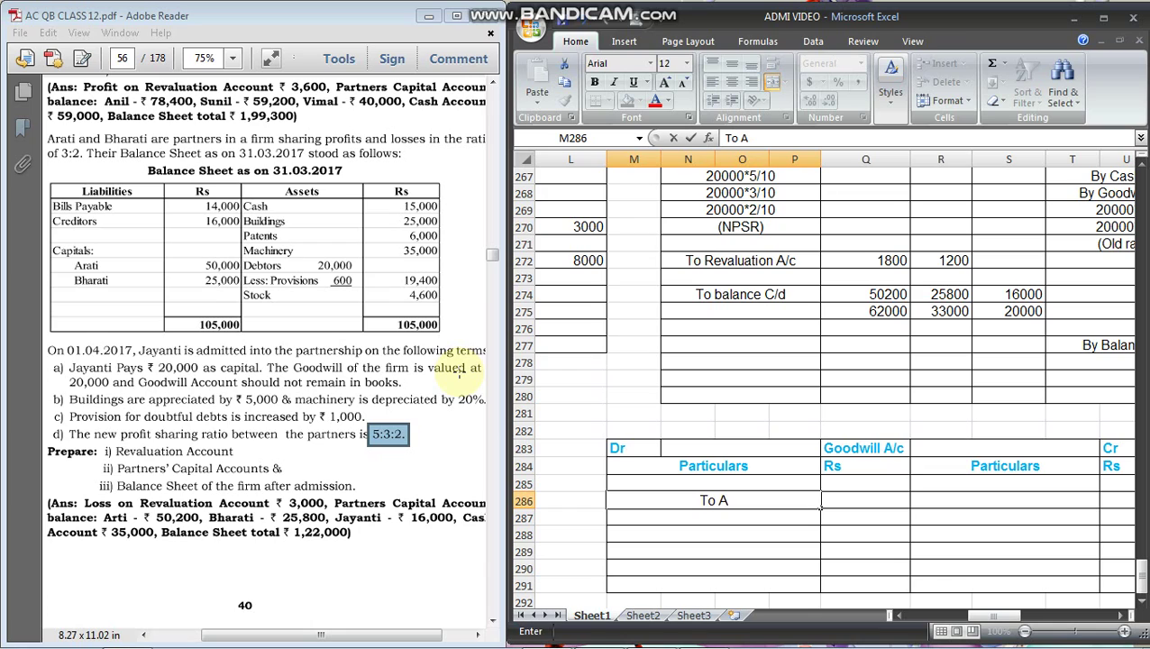
type("To Aarathi Capital A")
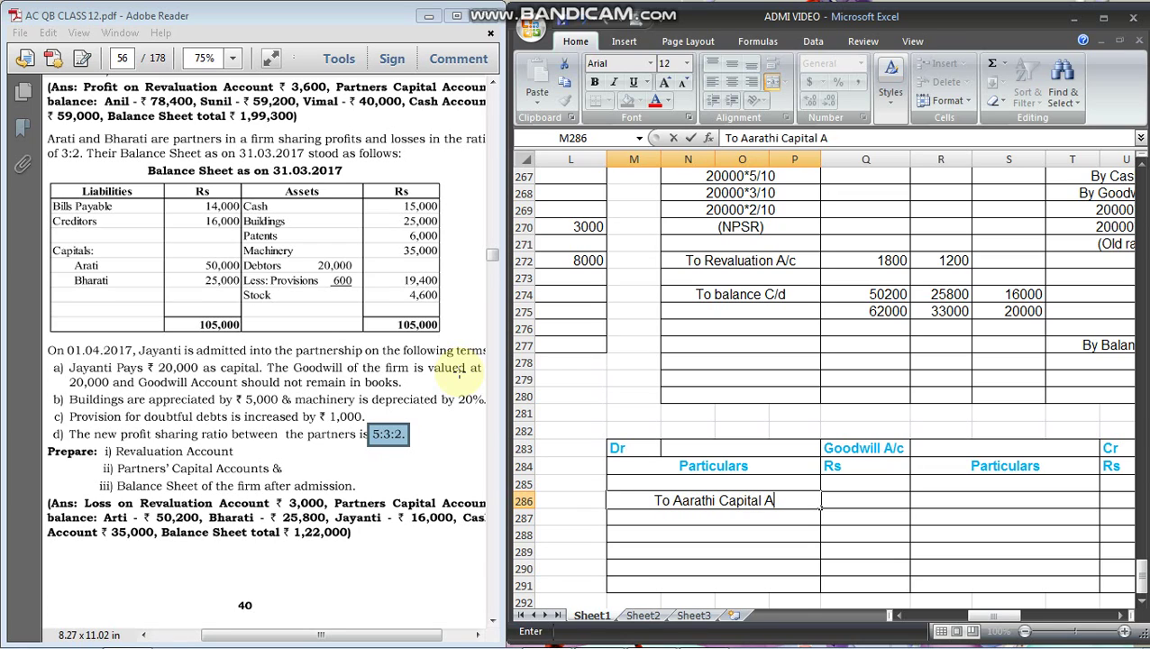
type("/c")
key("Return")
Label row 287 of the Goodwill A/c debit particulars "To" followed by the second partner's name and "Capital A/c"
type("To Bj")
key("BackSpace")
type("harathi Capital A")
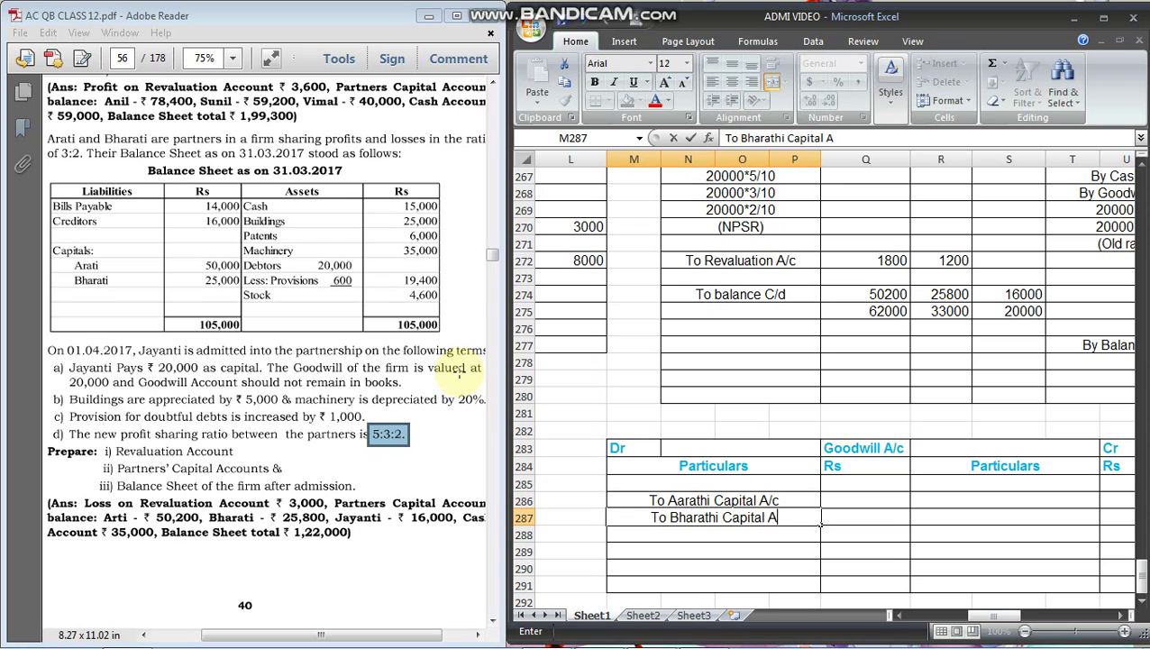
type("/c")
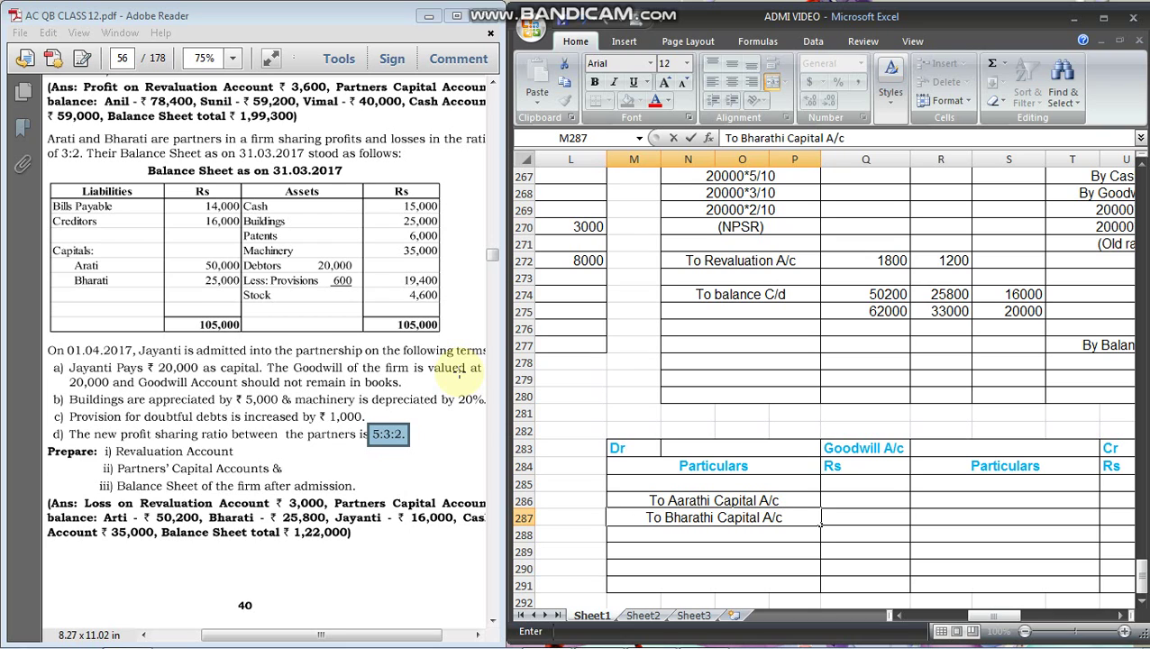
key("Tab")
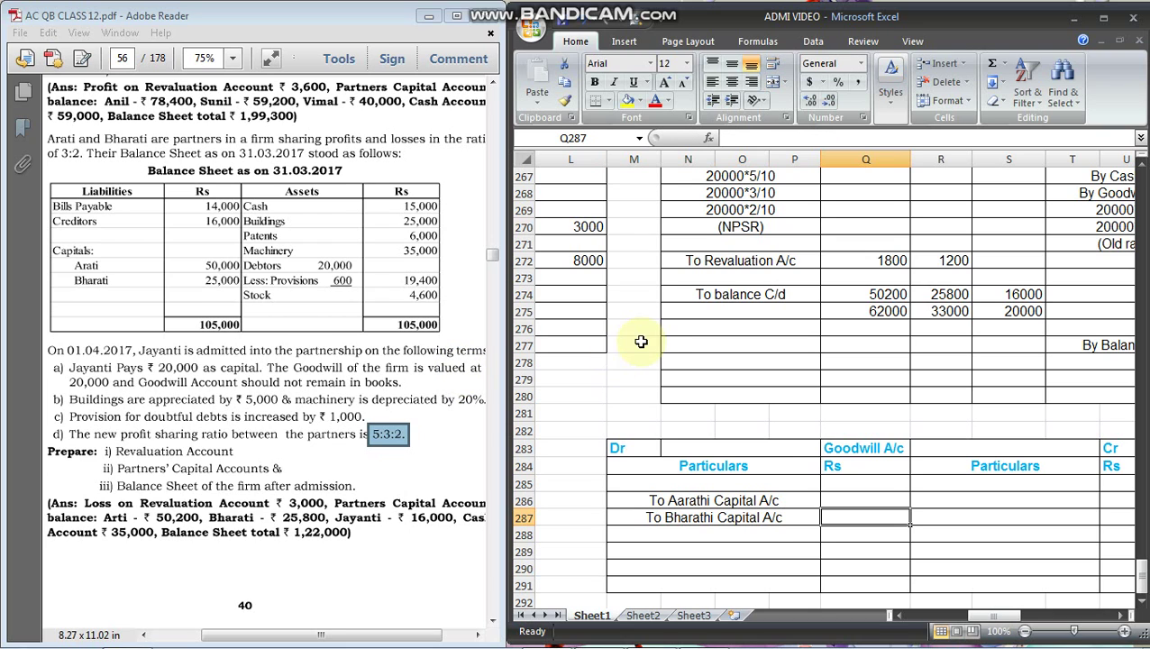
Check the old partners' goodwill shares in the "By Goodwill A/c" row on the credit side of the Partners Capital account
scroll(1073, 487, "up", 1)
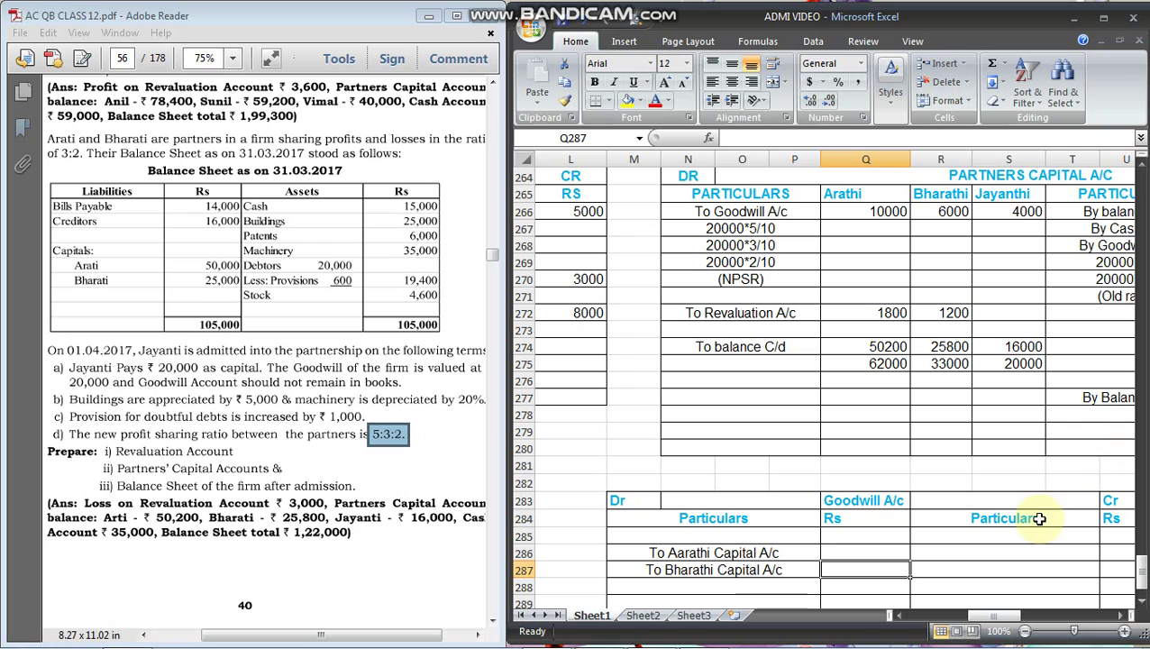
key("Up")
key("Up")
key("Up")
key("Up")
key("Up")
key("Up")
key("Up")
key("Up")
key("Up")
key("Up")
key("Up")
key("Up")
key("Up")
key("Up")
key("Up")
key("Up")
key("Up")
key("Up")
key("Right")
key("Right")
key("Right")
key("Right")
key("Right")
key("Right")
key("Right")
key("Right")
key("Right")
key("Right")
key("Right")
key("Right")
key("Right")
key("Right")
key("Right")
key("Left")
key("Left")
key("Left")
key("Left")
key("Left")
key("Left")
key("Left")
key("Left")
key("Left")
key("Left")
key("Left")
key("Left")
key("Left")
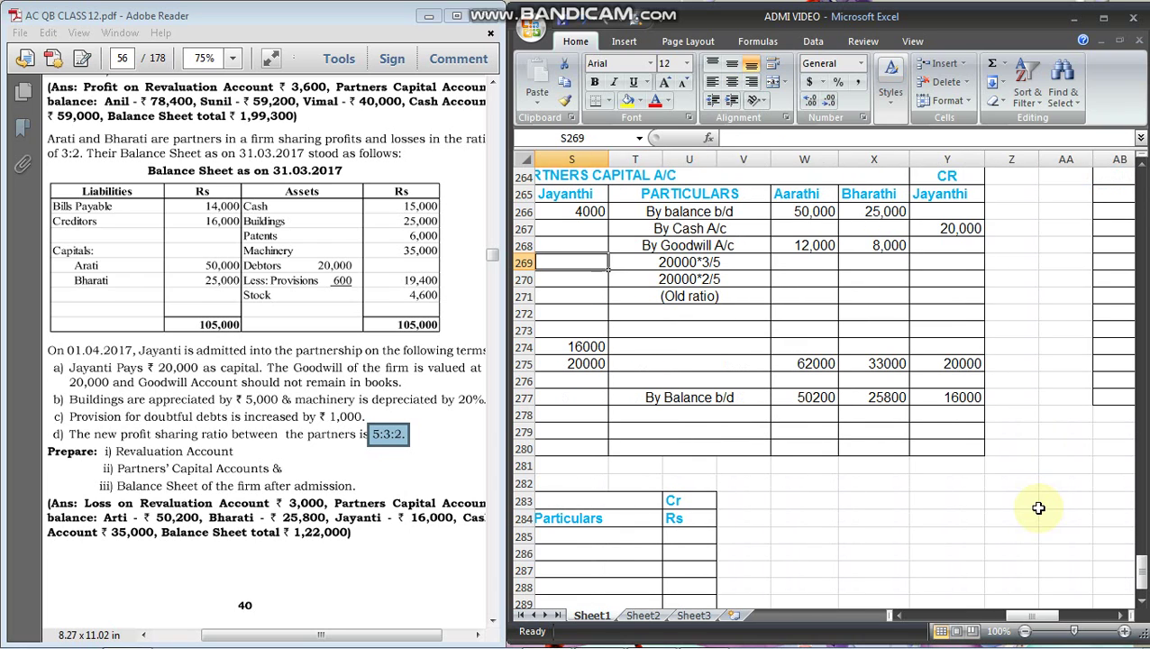
key("Right")
key("Up")
key("Right")
key("Right")
key("Right")
key("Up")
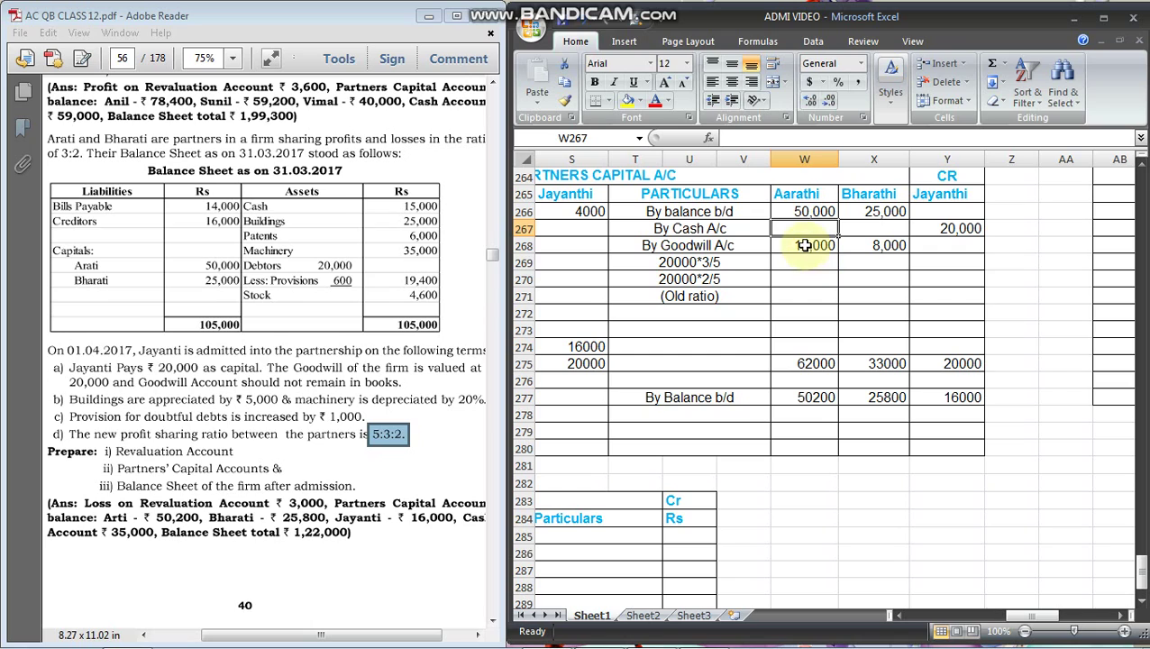
left_click_drag(799, 243, 843, 260)
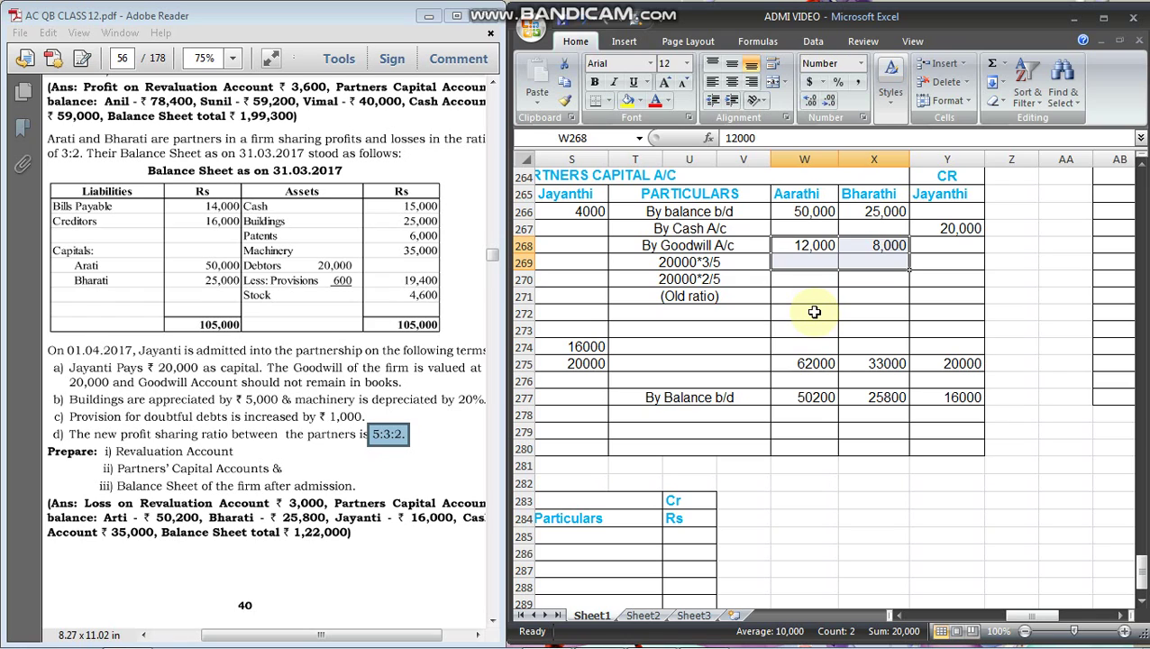
Enter the goodwill debit amounts 12000 in Q286 and 8000 in Q287 of the Goodwill A/c
key("Down")
key("Down")
key("Down")
key("Down")
key("Down")
key("Down")
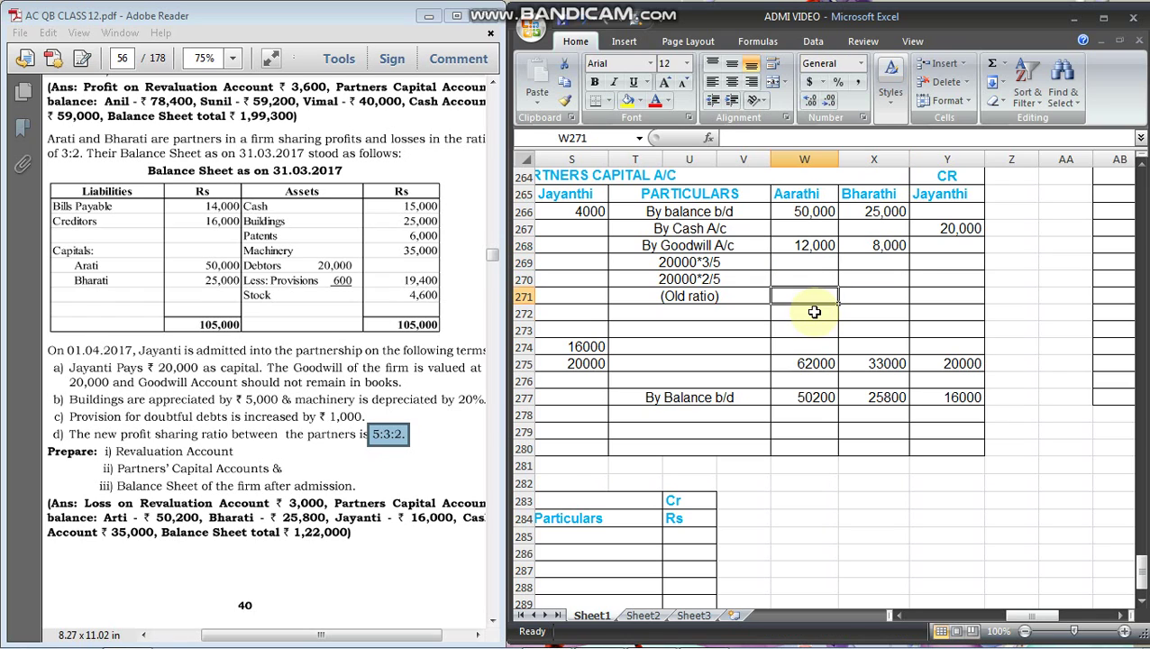
key("Down")
key("Down")
key("Down")
key("Down")
key("Down")
key("Down")
key("Down")
key("Down")
key("Down")
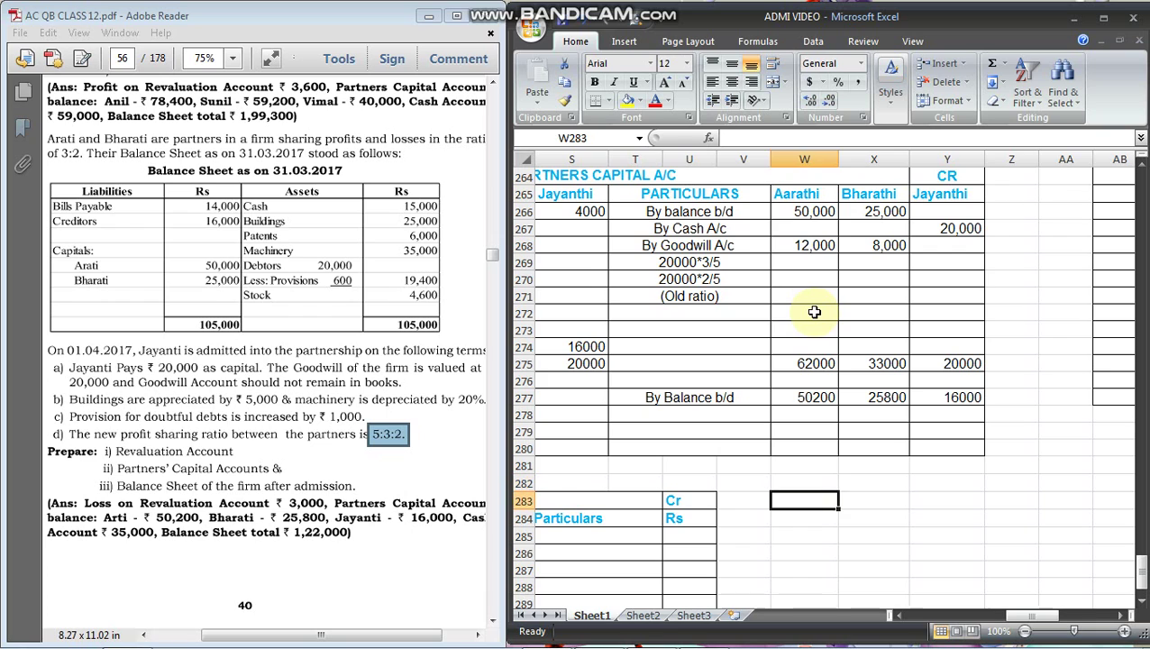
key("Left")
key("Left")
key("Left")
key("Left")
key("Left")
key("Right")
key("Down")
key("Down")
key("Down")
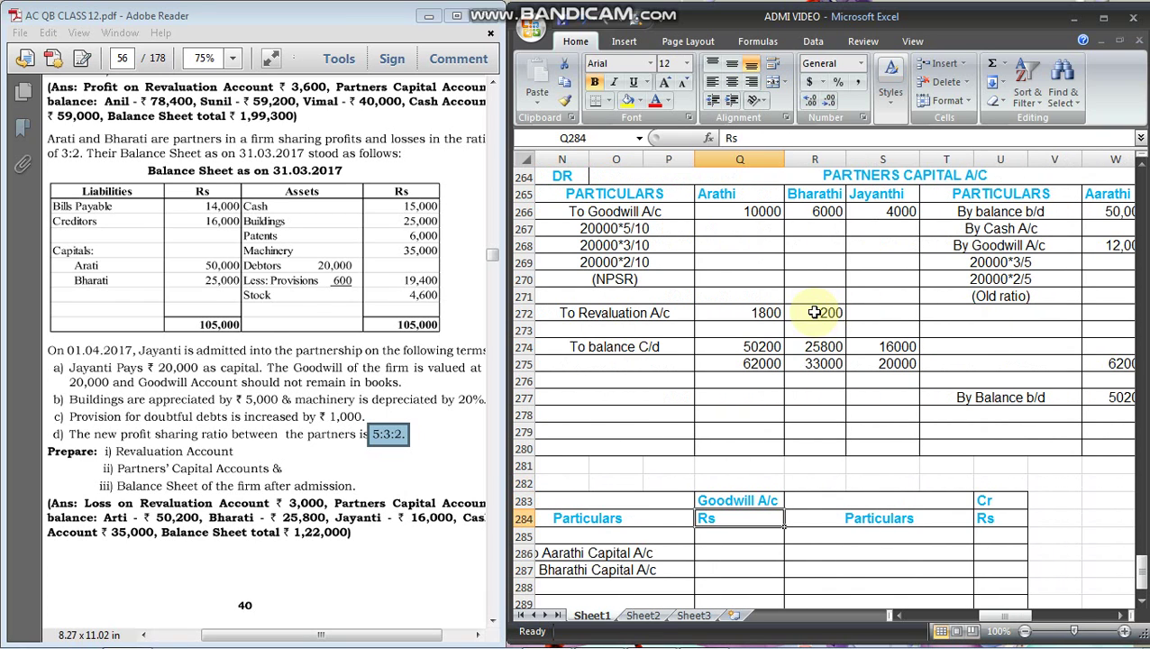
type("1200")
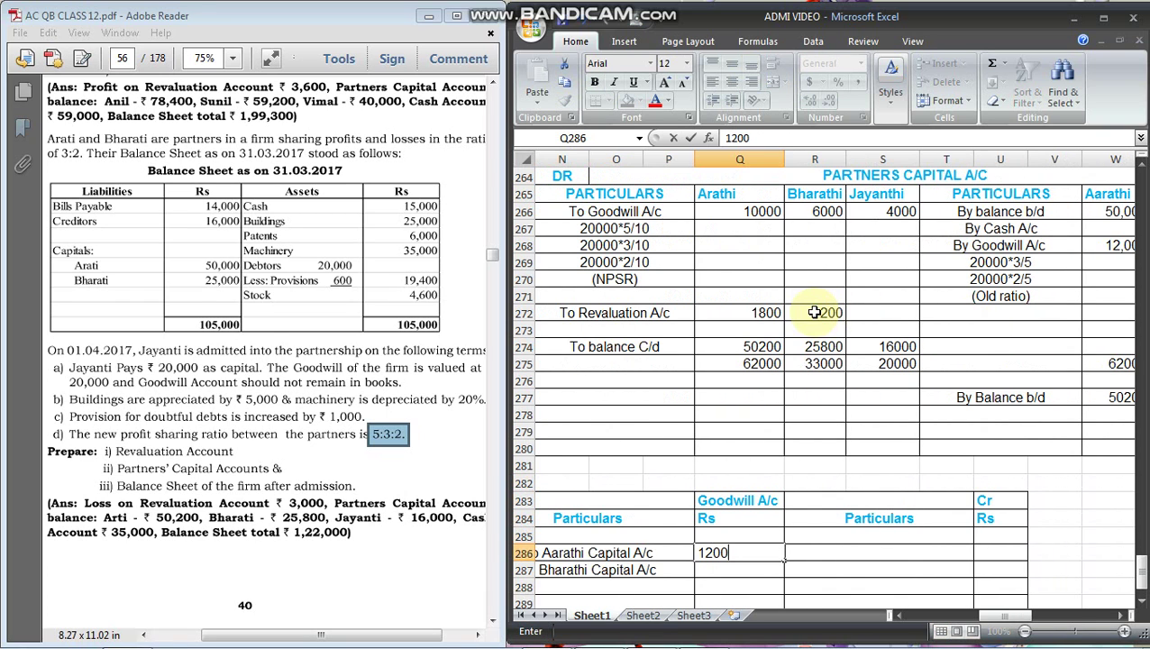
type("0")
key("Return")
type("8")
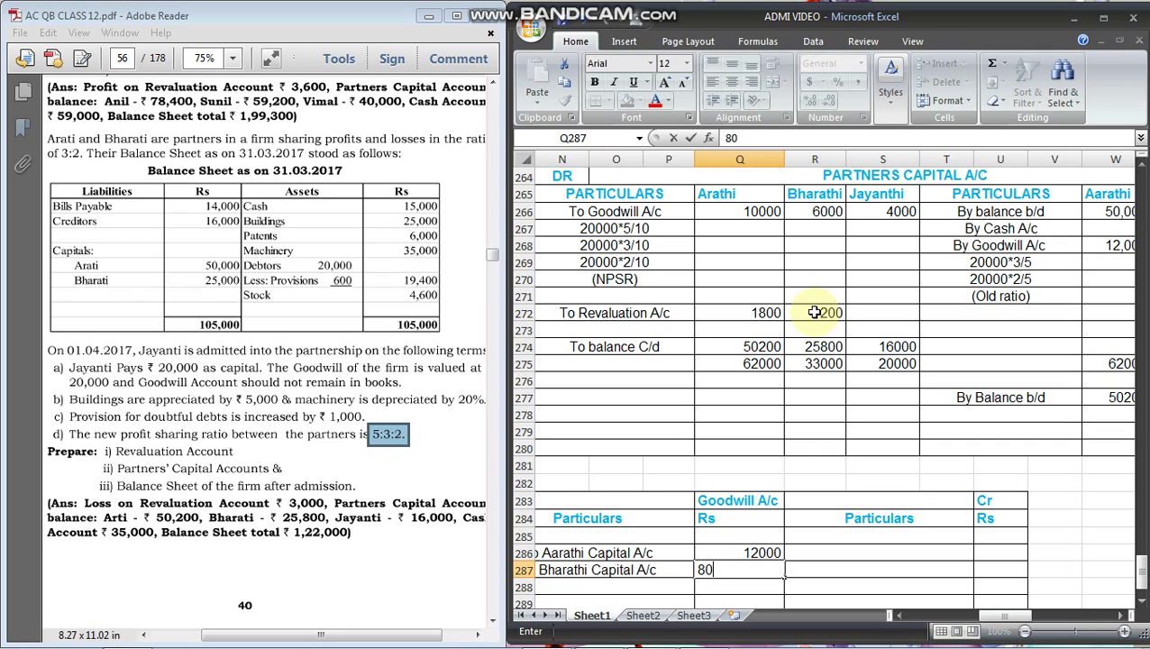
In the Goodwill A/c credit particulars, label row 286 "By" followed by the first partner's name and "Capital A/c"
key("Right")
key("Up")
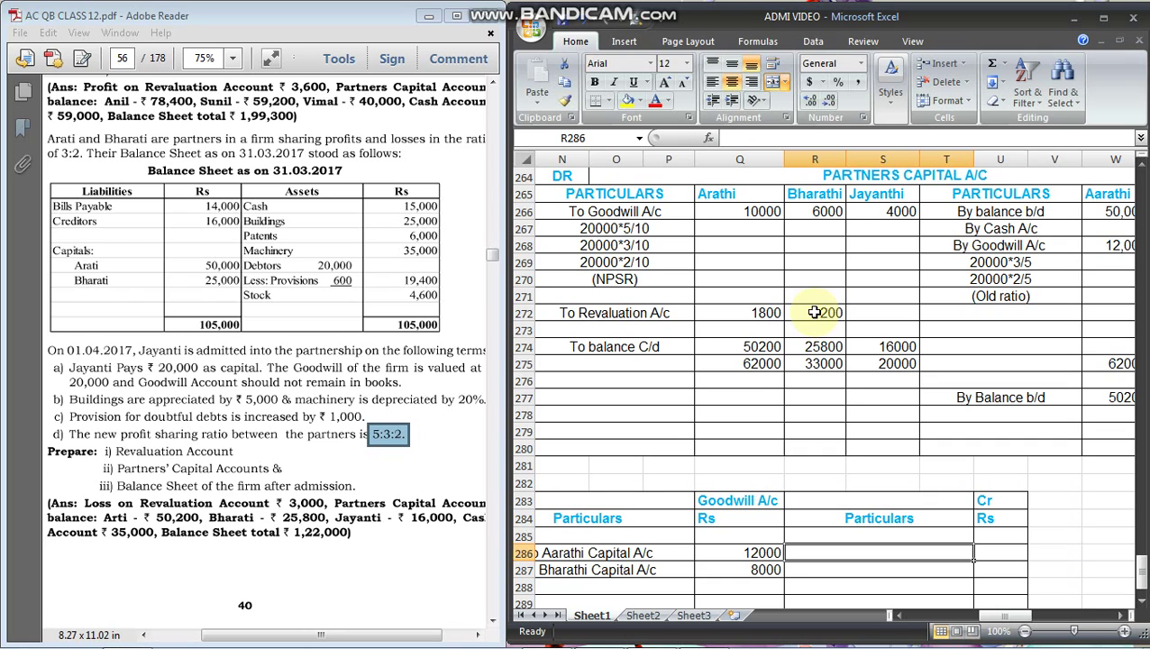
type("By Arathi Capital A/c")
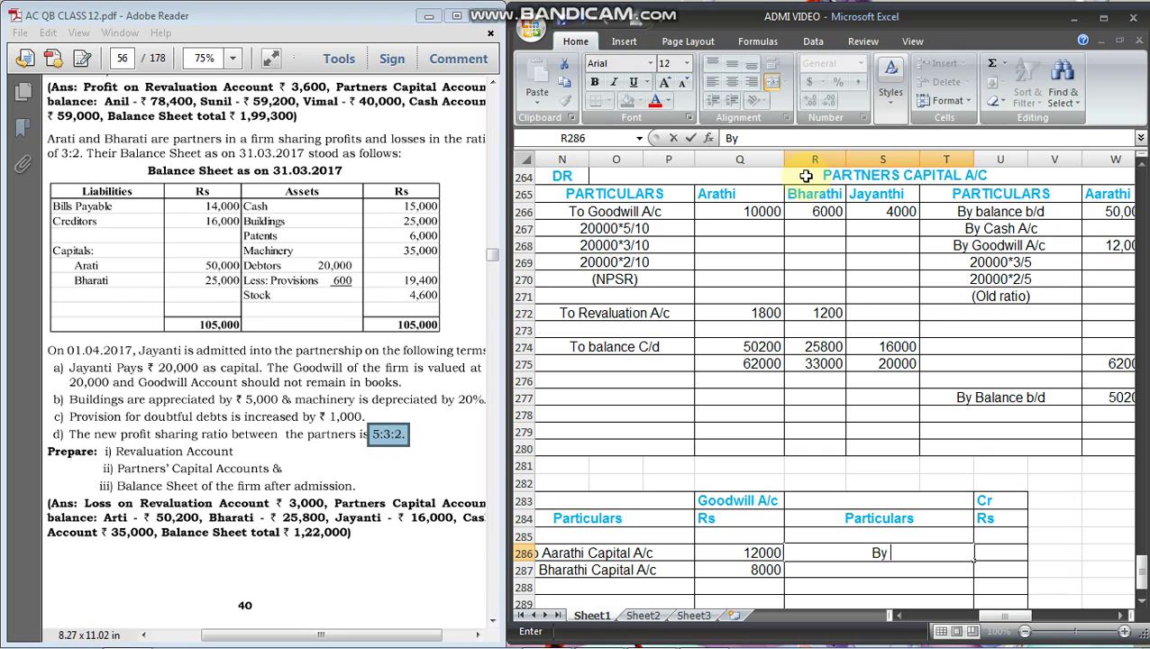
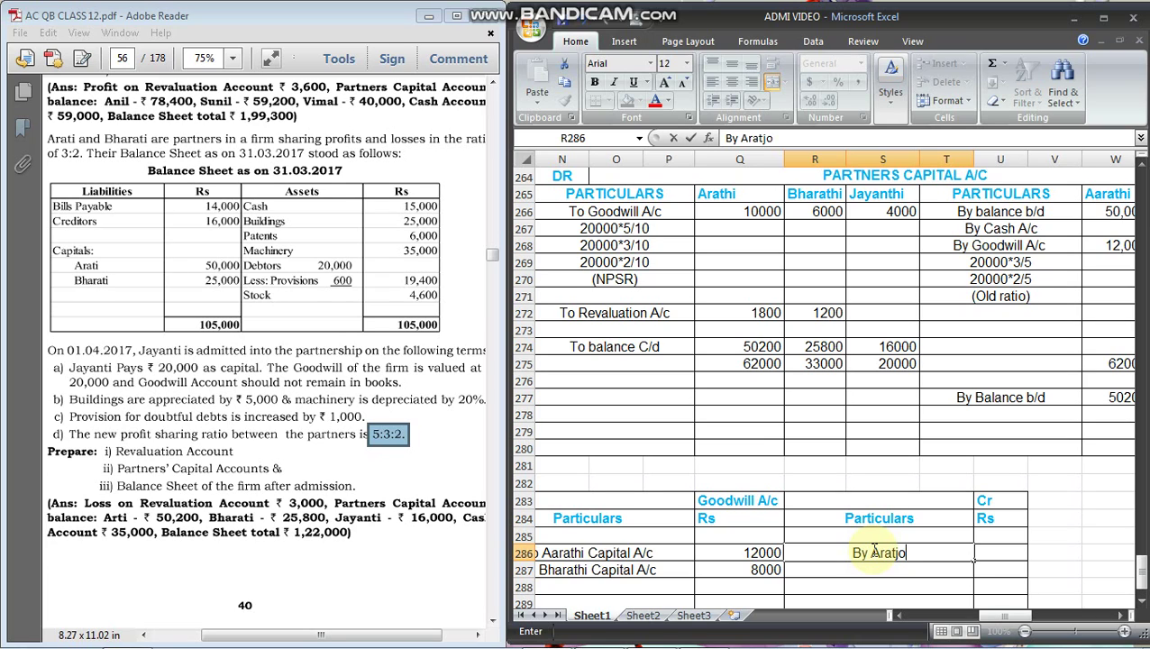
type("apitl")
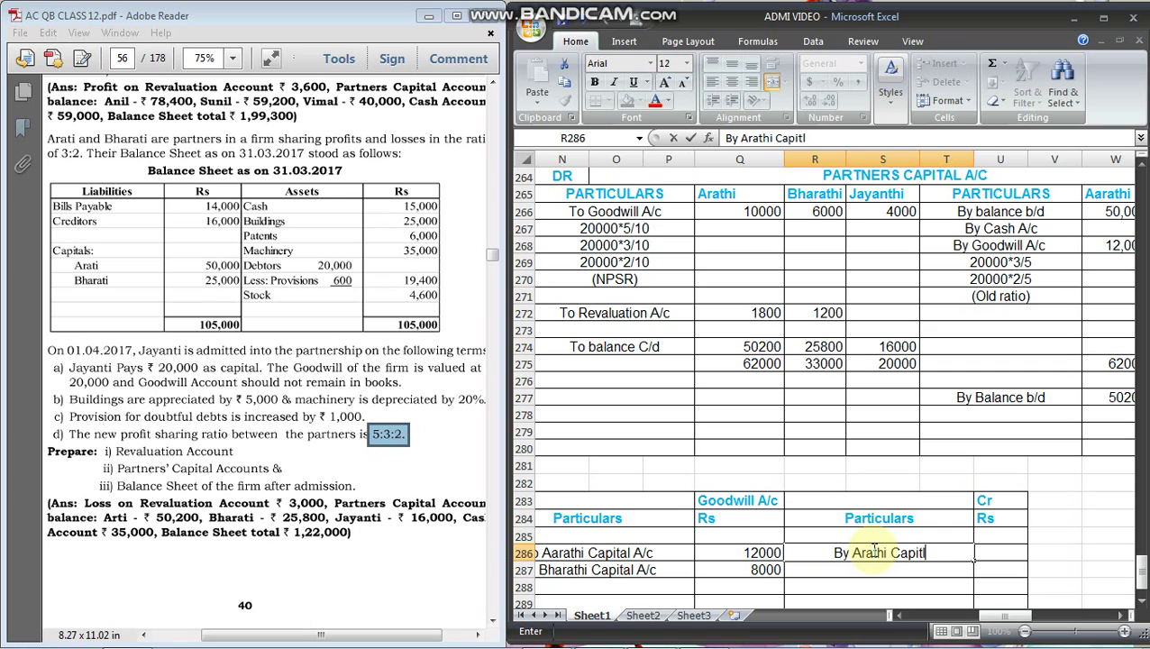
type("al A")
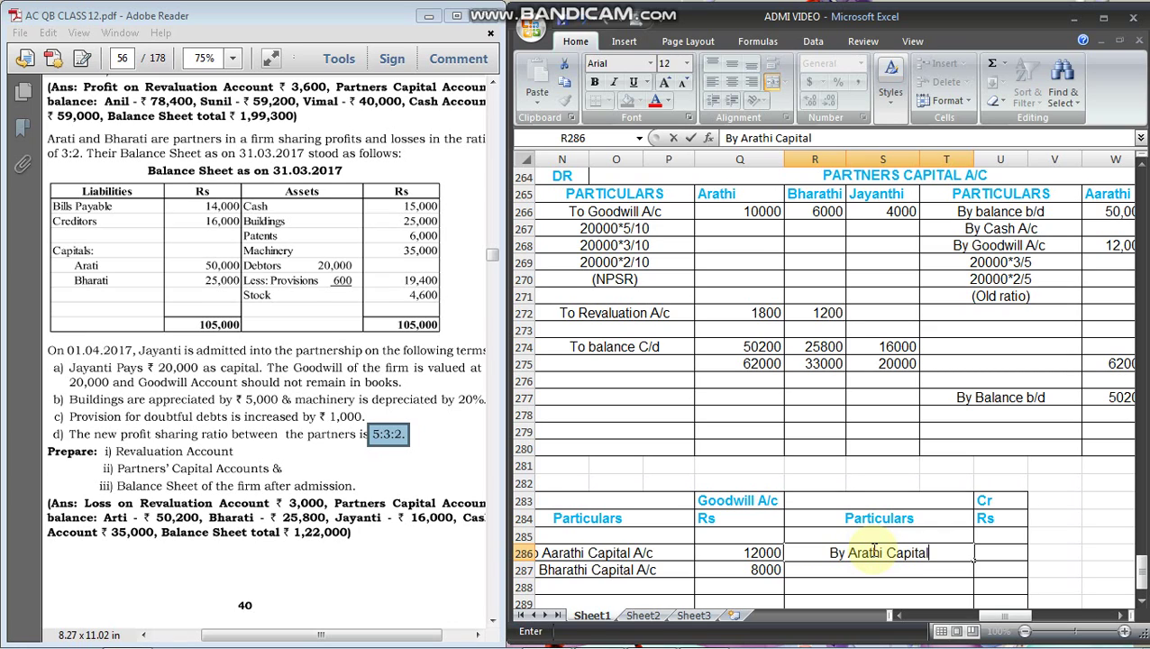
type("/c")
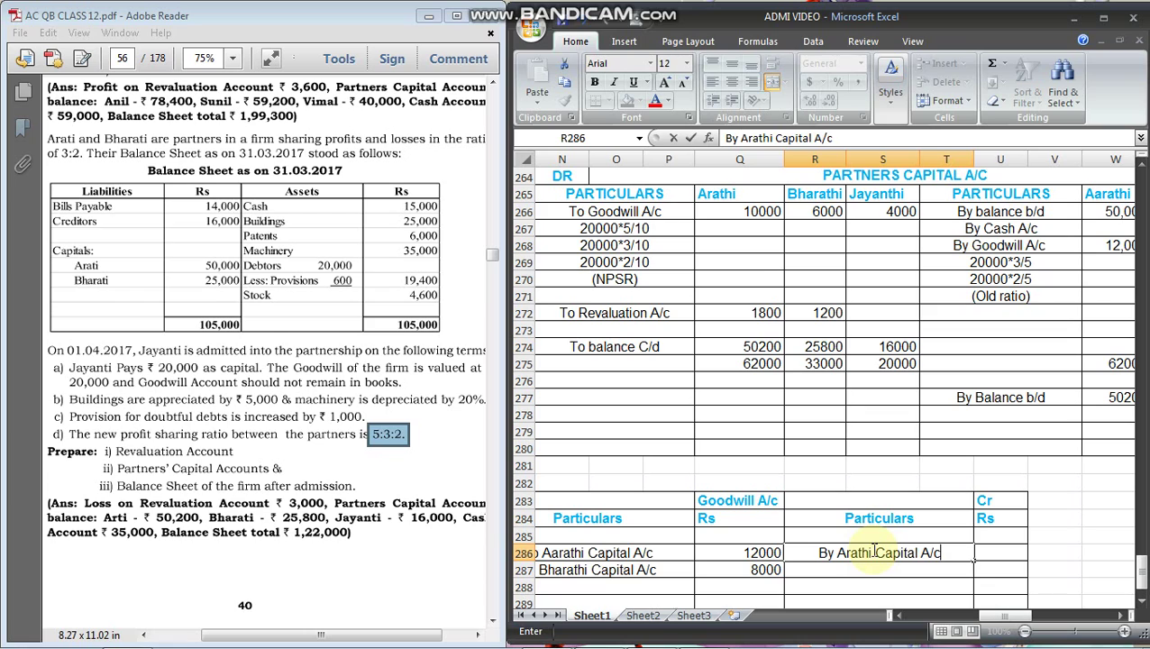
key("Return")
Label row 287 of the Goodwill A/c credit particulars "By" followed by the second partner's name and "Capital A/c"
type("By ")
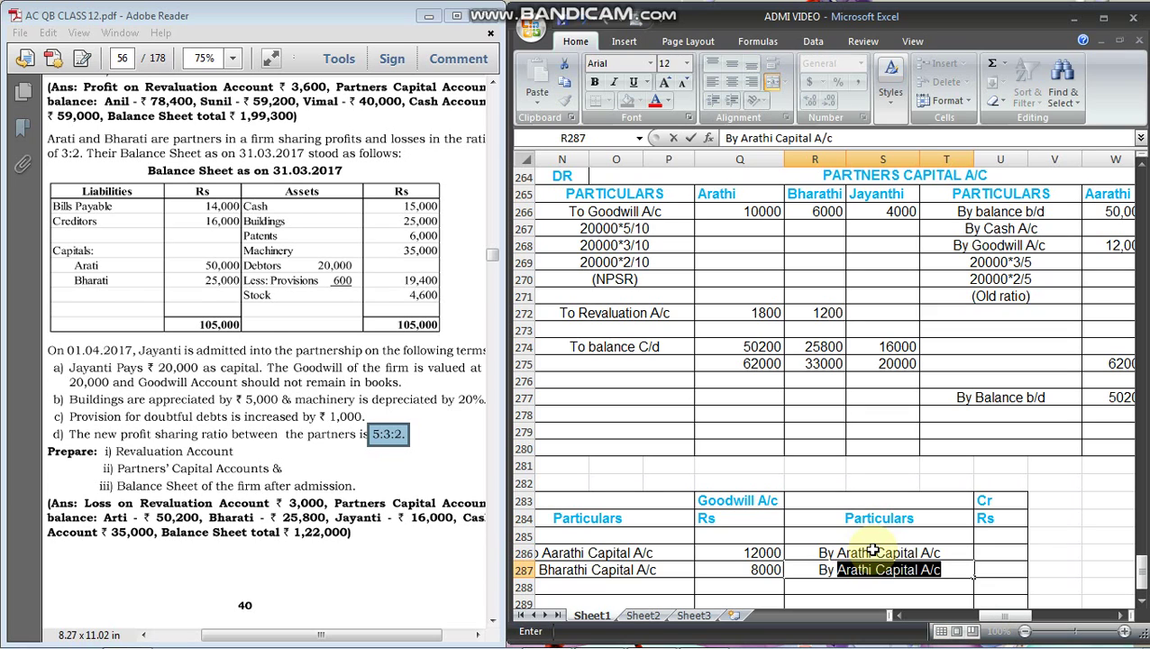
type("Bharathi Cp")
key("BackSpace")
type("apital A/c")
key("Return")
Label row 288 of the Goodwill A/c credit particulars "By" followed by the incoming partner's name and "Capital A/c"
type("By ")
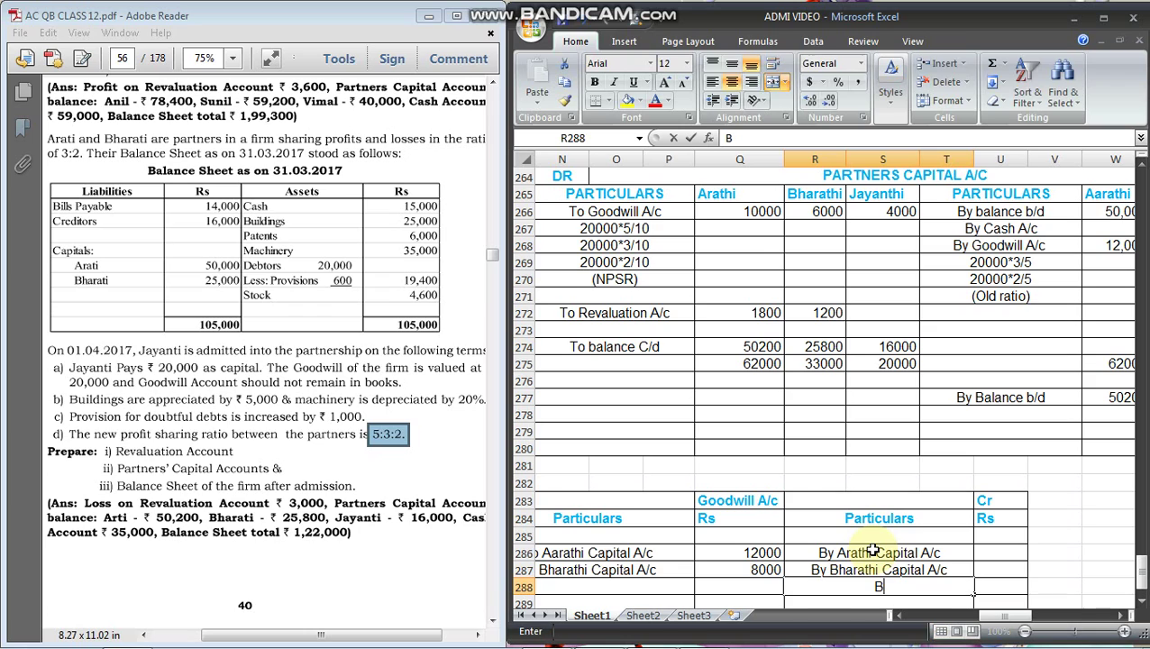
type("Jya")
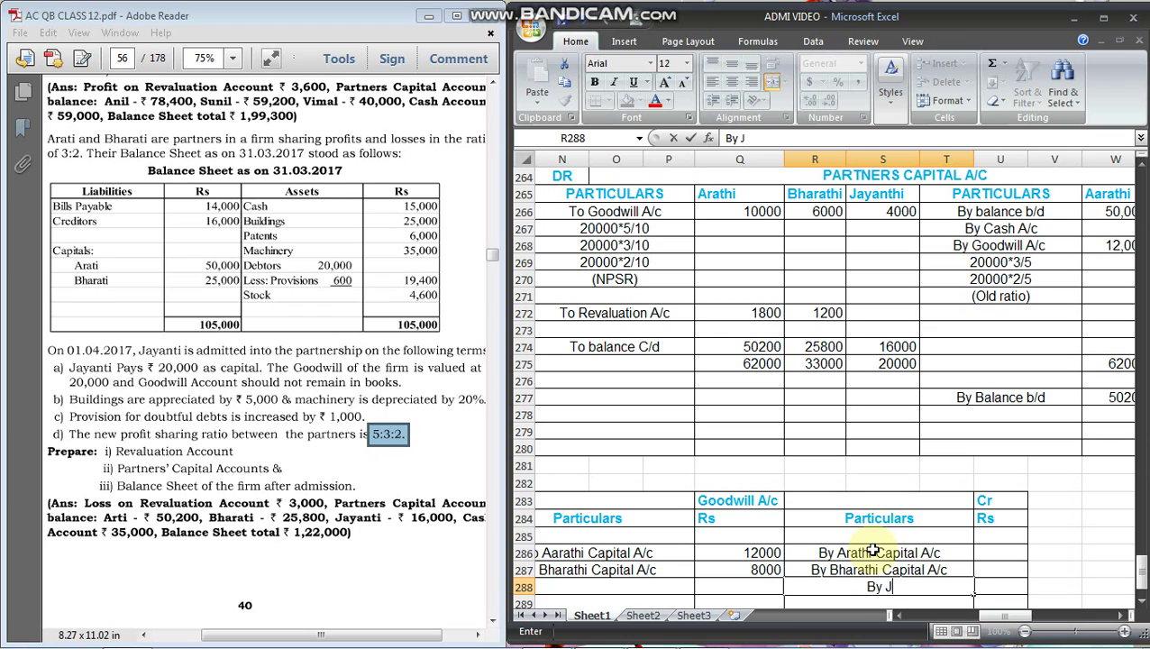
key("BackSpace")
key("BackSpace")
type("ayant")
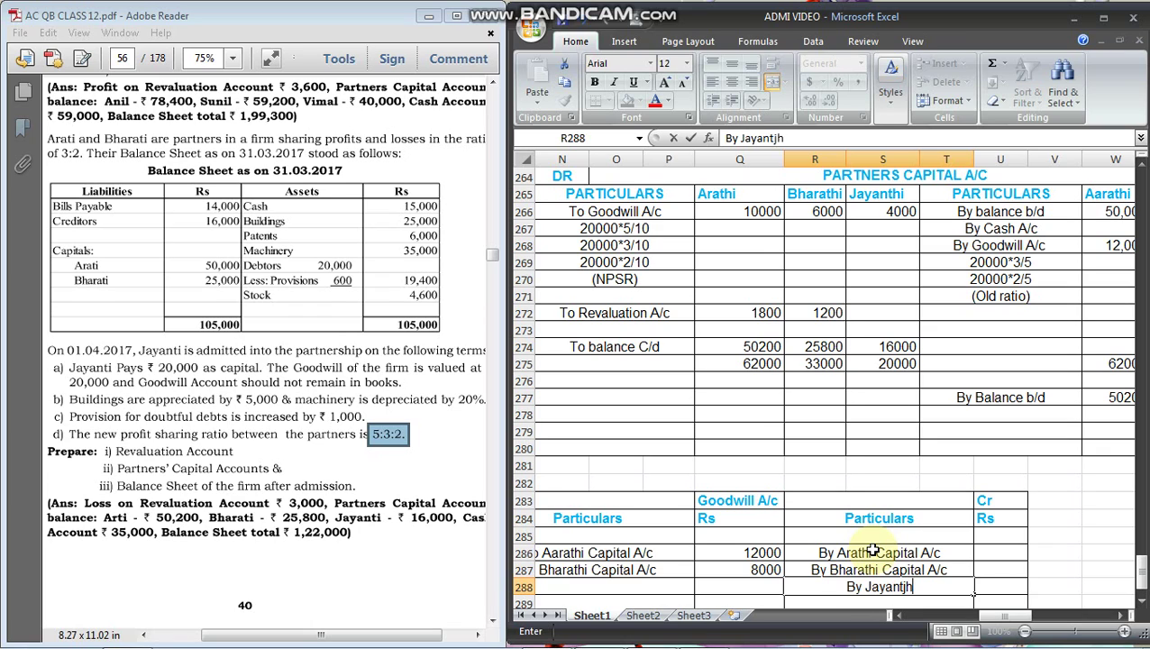
type("hi Cpa")
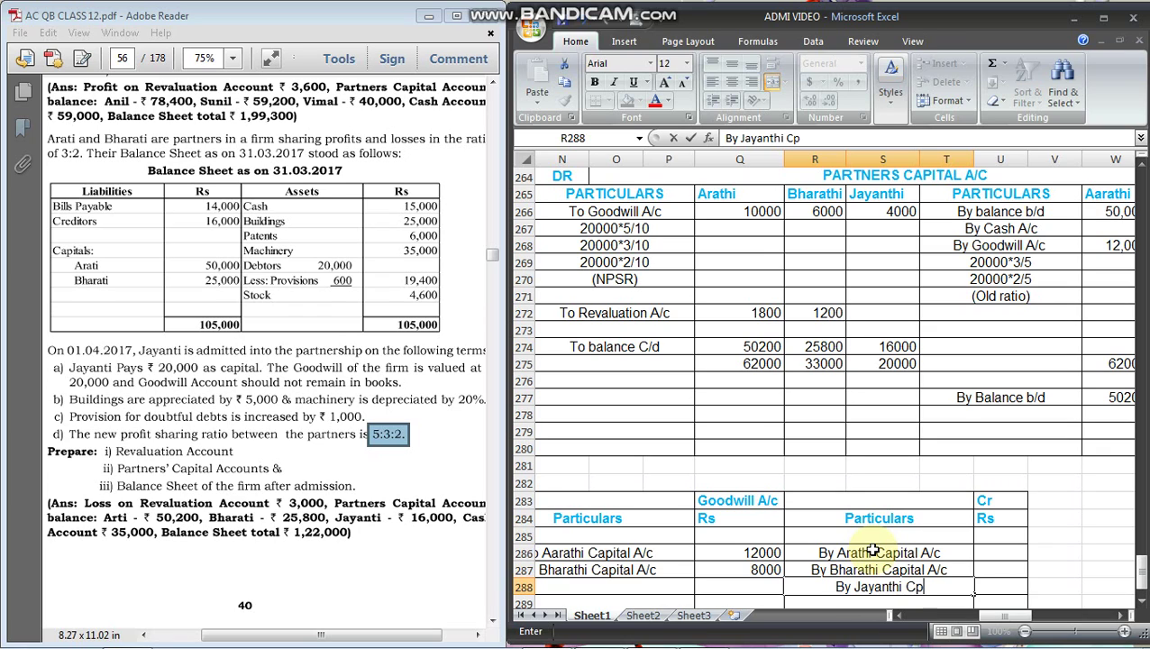
key("BackSpace")
key("BackSpace")
type("apital A/c")
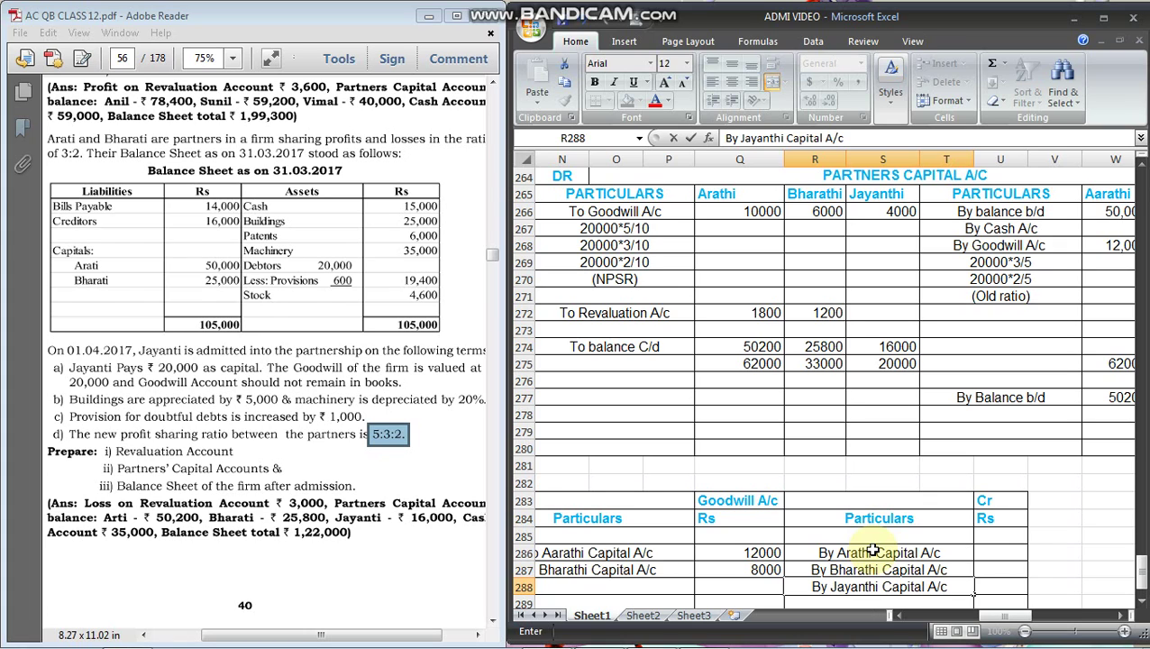
Enter the partners' goodwill write-off shares 10000, 6000 and 4000 in U286 to U288 of the Goodwill A/c
key("Up")
key("Right")
key("Up")
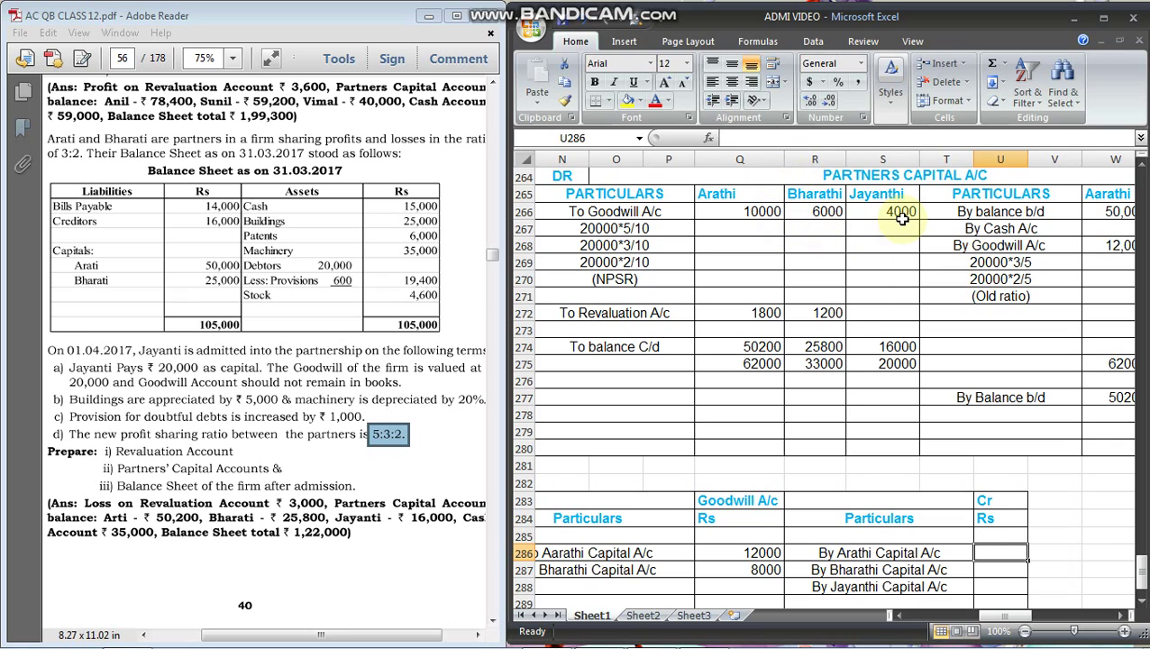
type("1000")
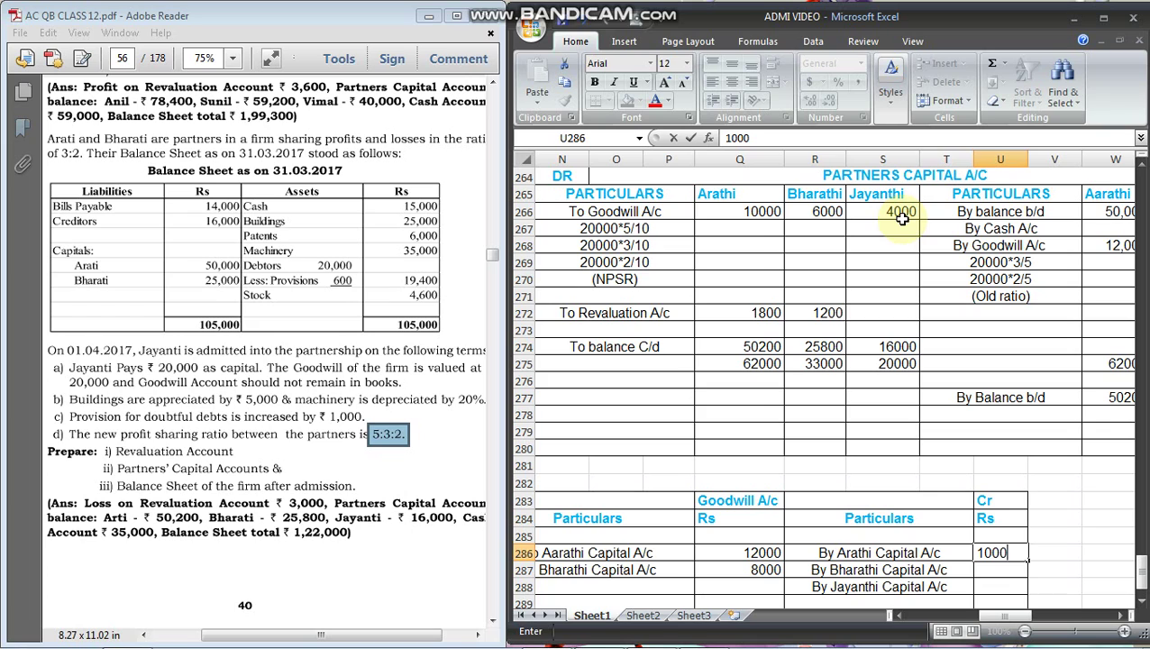
key("Return")
type("6000")
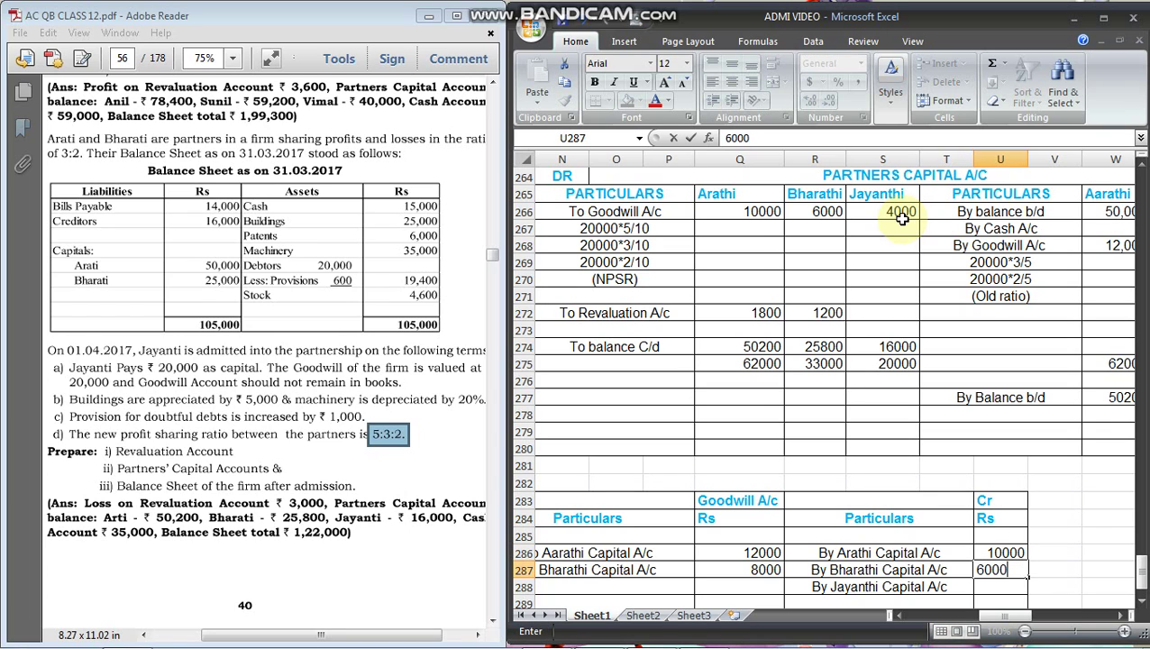
key("Return")
type("4000")
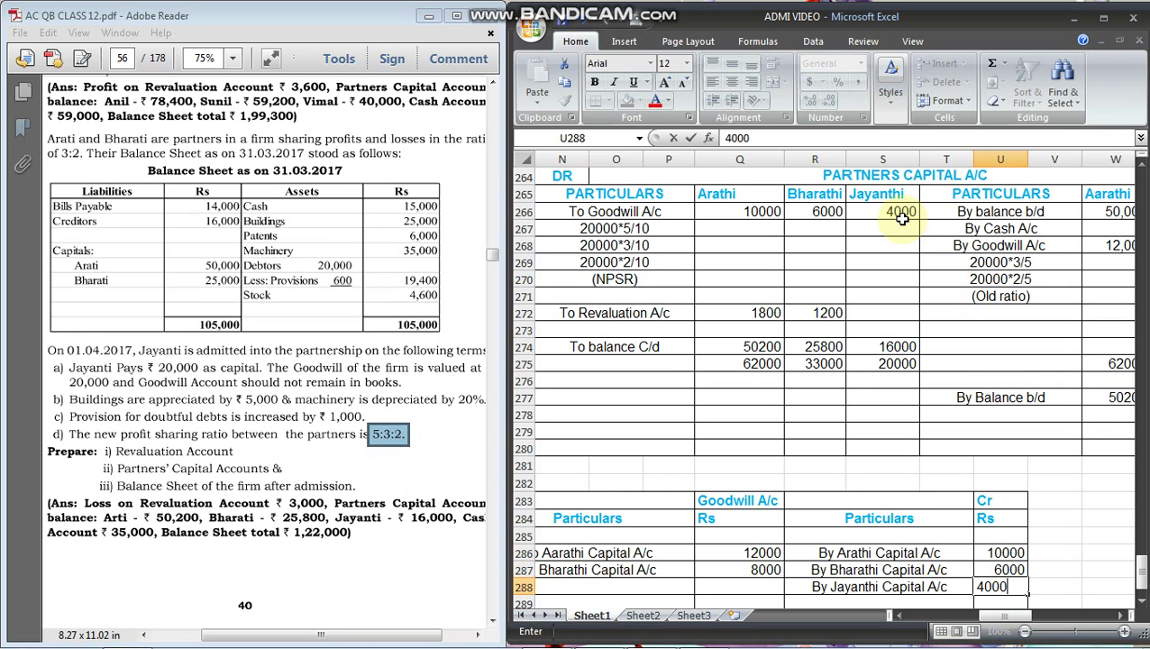
Enter the Goodwill A/c totals of 20000 on both the debit and credit sides in row 291
key("Return")
scroll(865, 411, "down", 2)
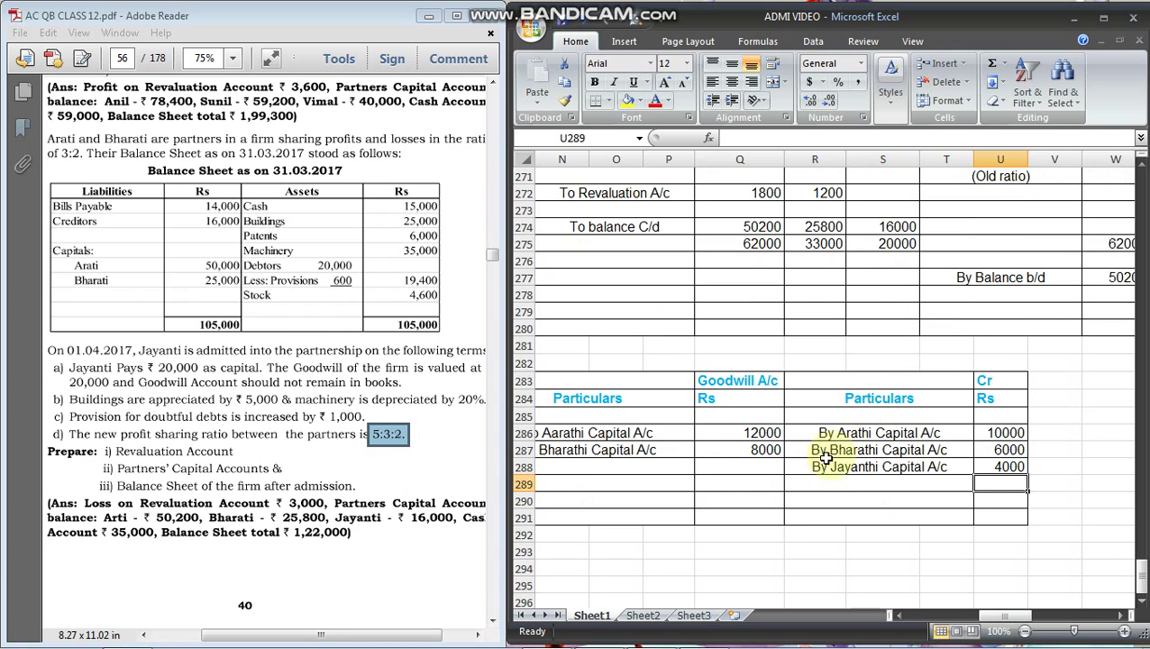
left_click(770, 520)
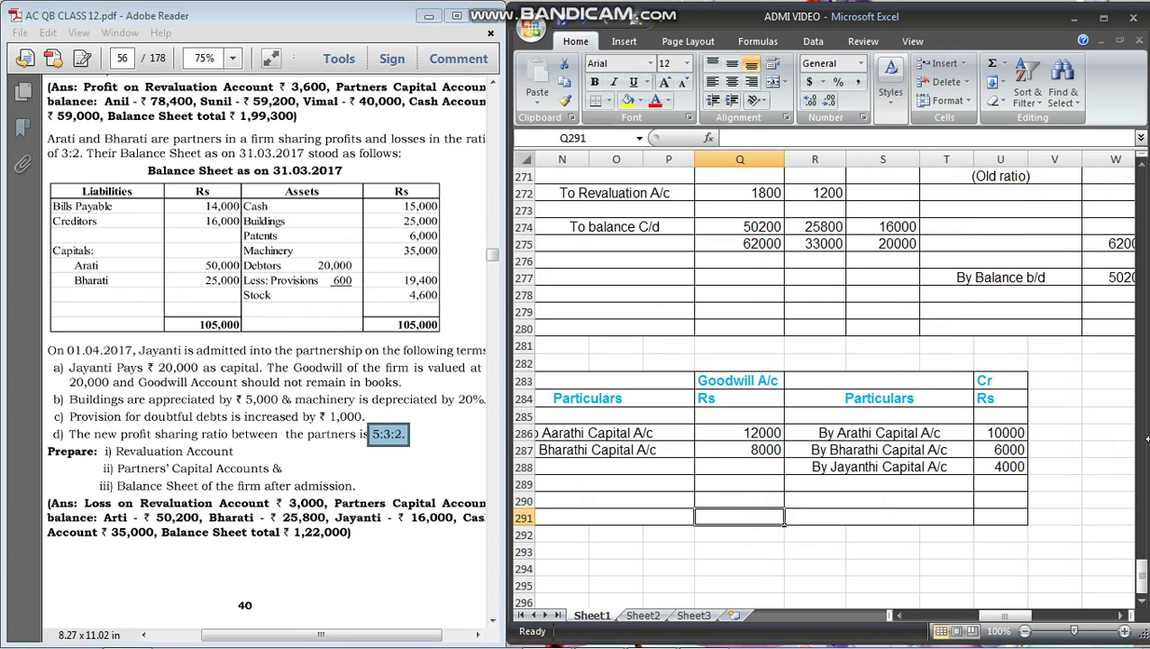
type("20000")
left_click(1001, 517)
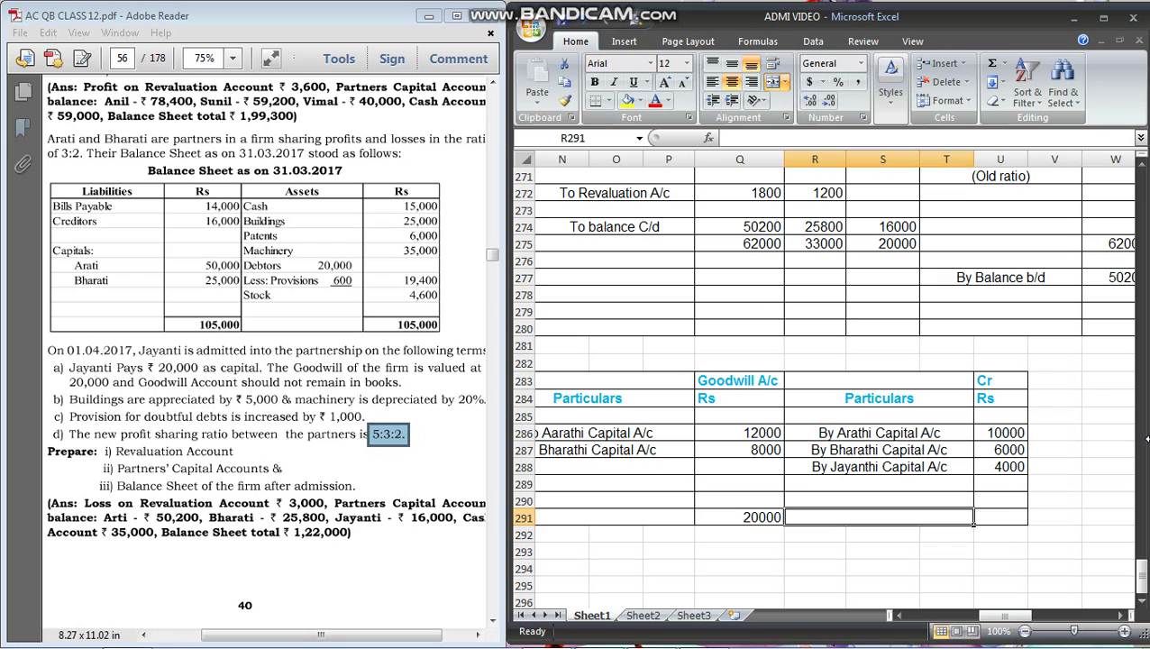
type("20000")
left_click(739, 534)
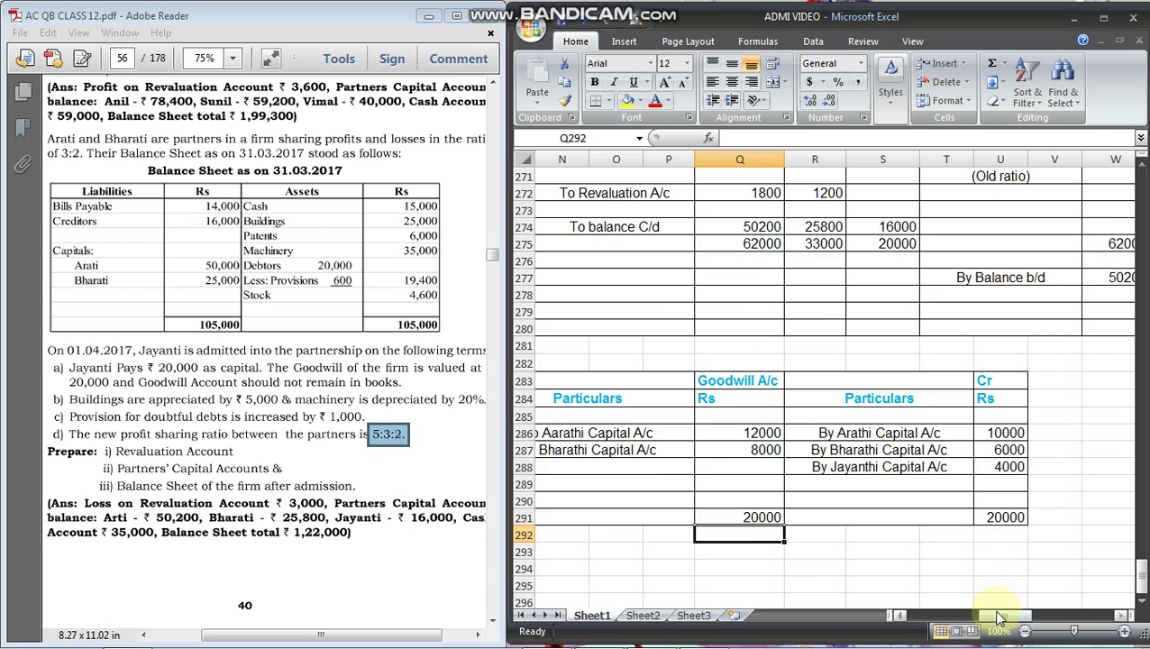
In the Cash A/c, record the opening entry "TO Balance b/d" with 15000 on the debit side of row 283
left_click_drag(999, 617, 943, 619)
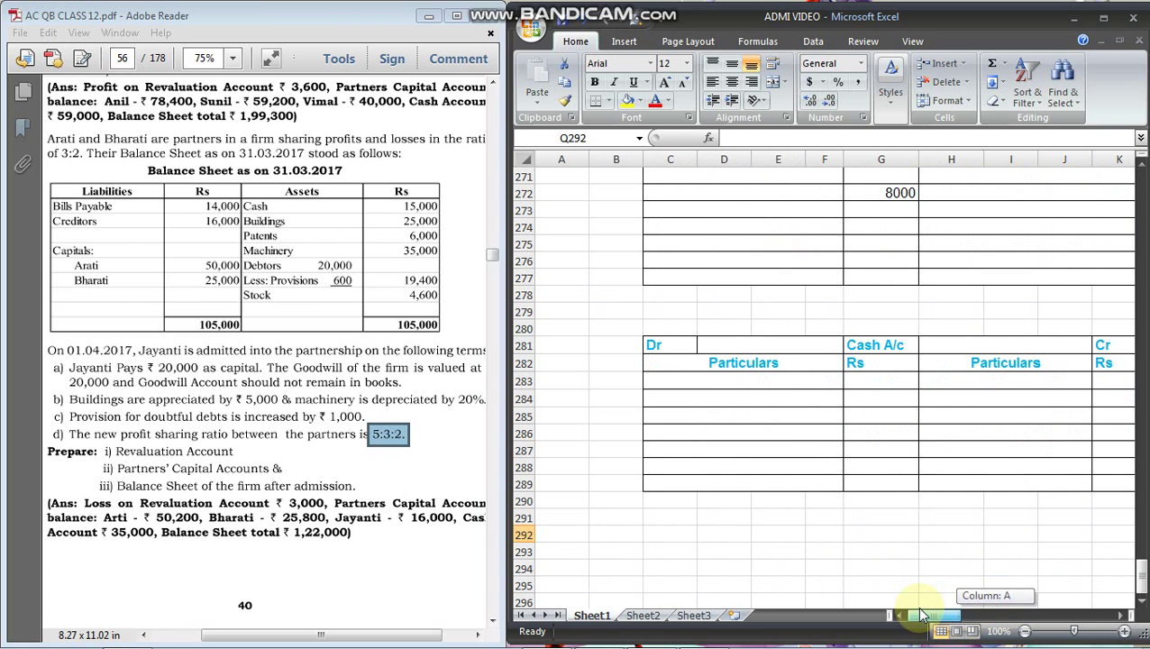
left_click(788, 381)
type("TO Balanc")
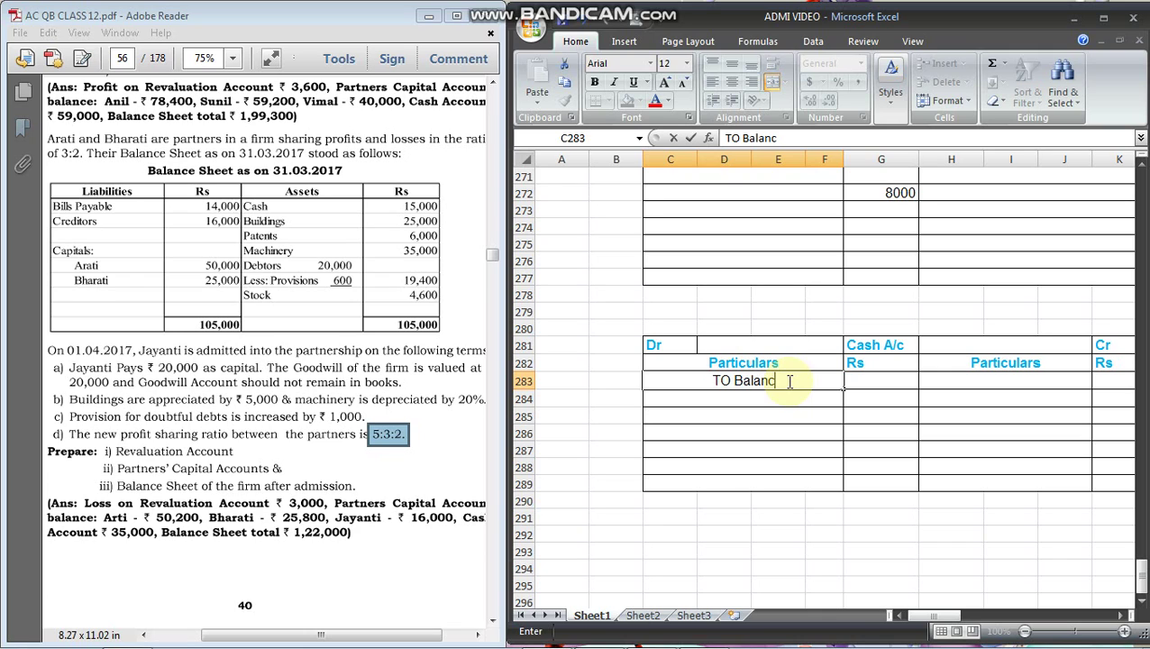
type("e b/d")
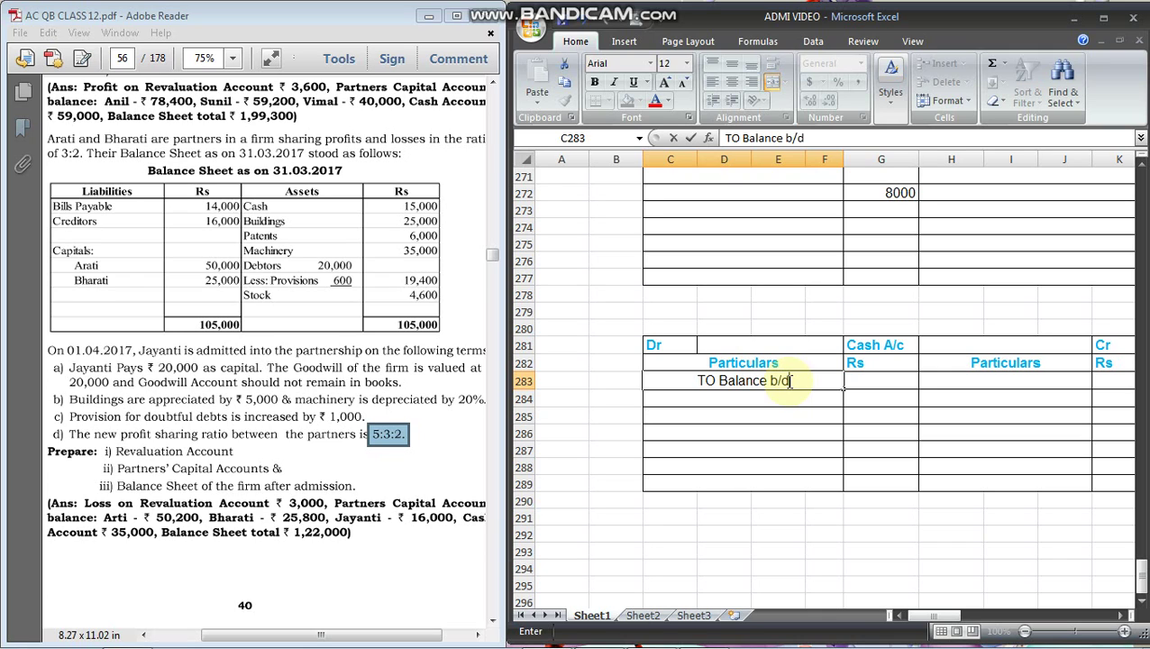
key("Tab")
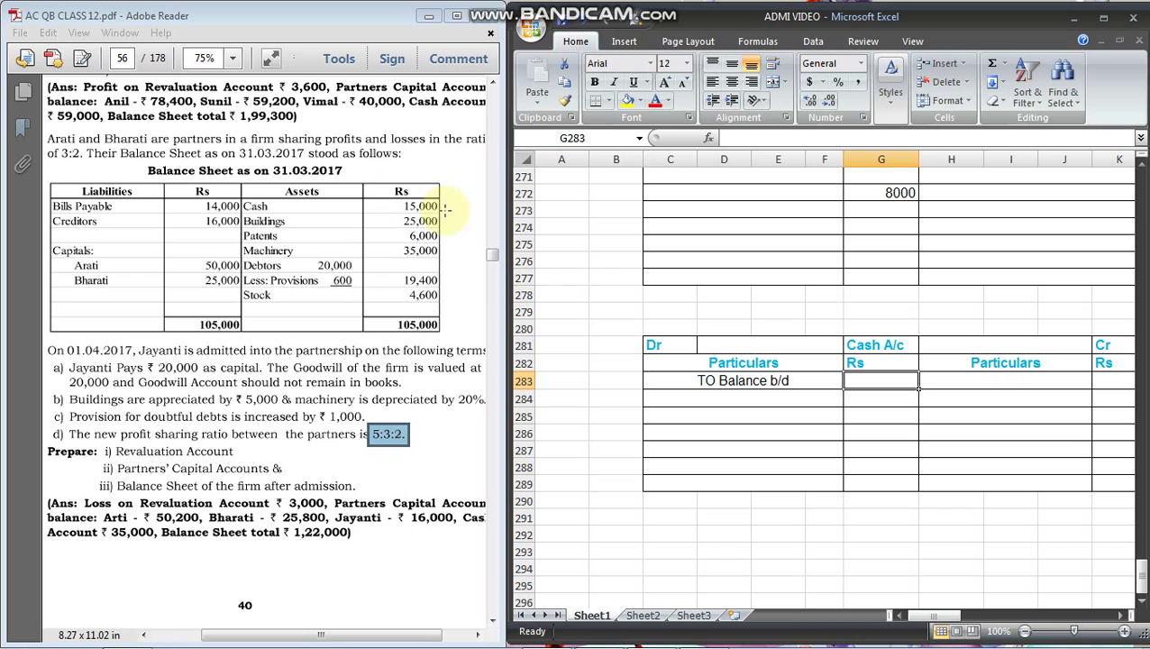
type("1")
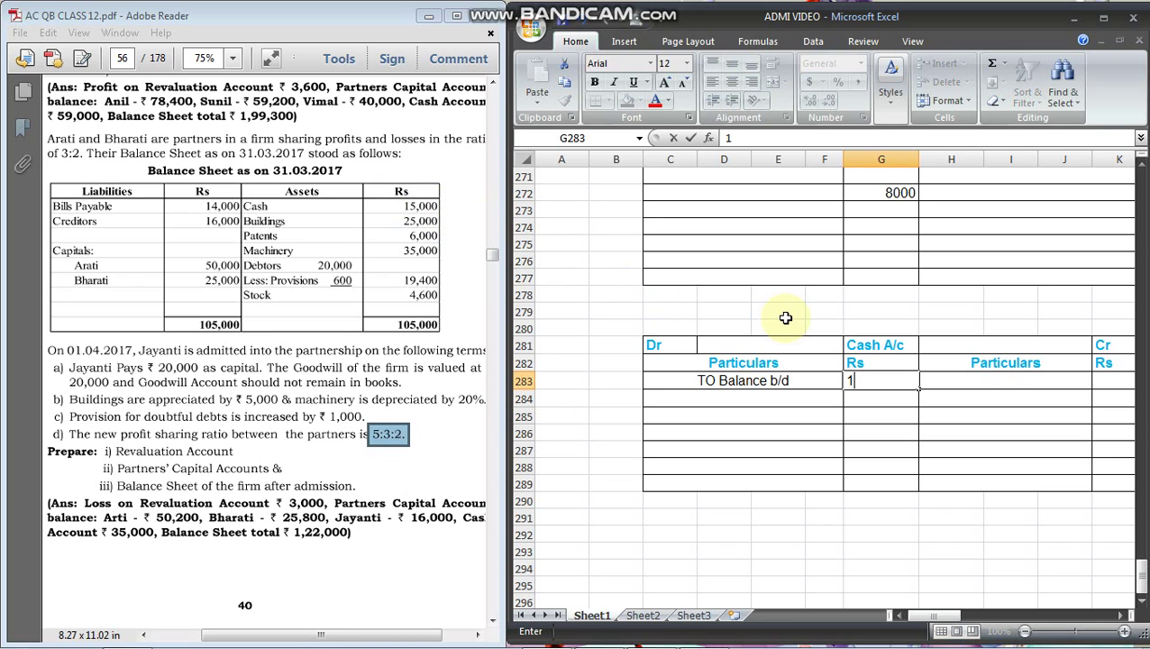
type("5000")
key("Return")
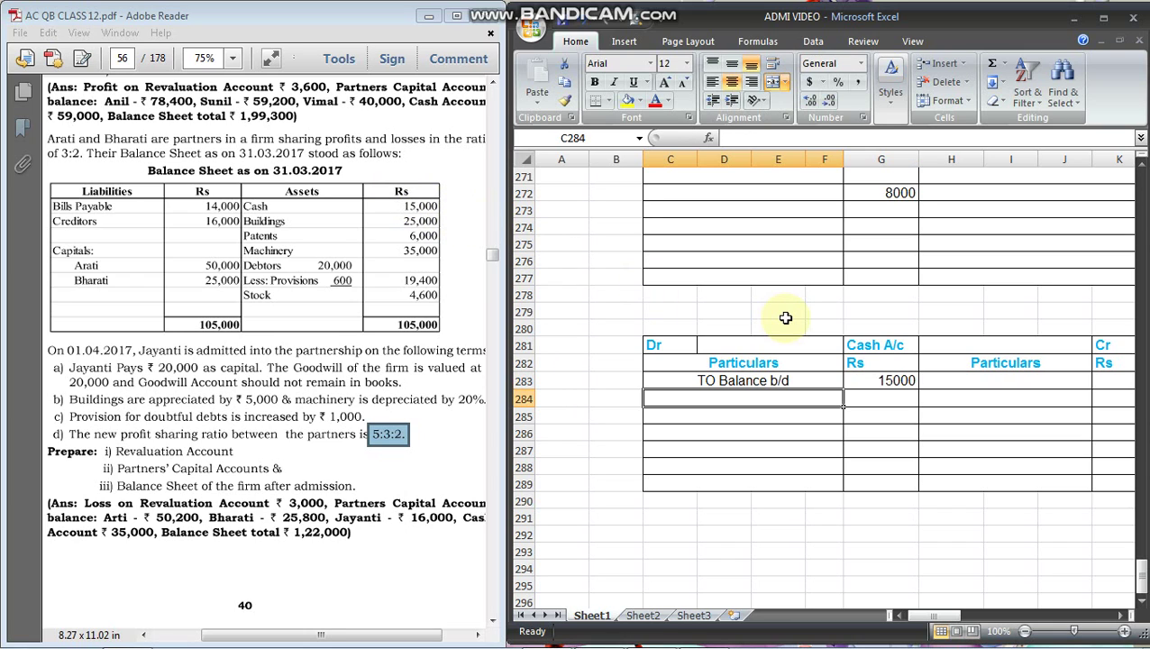
In row 284 of the Cash A/c debit side, enter "To" with the incoming partner's name and "capital A/c", with an amount of 20000
type("To")
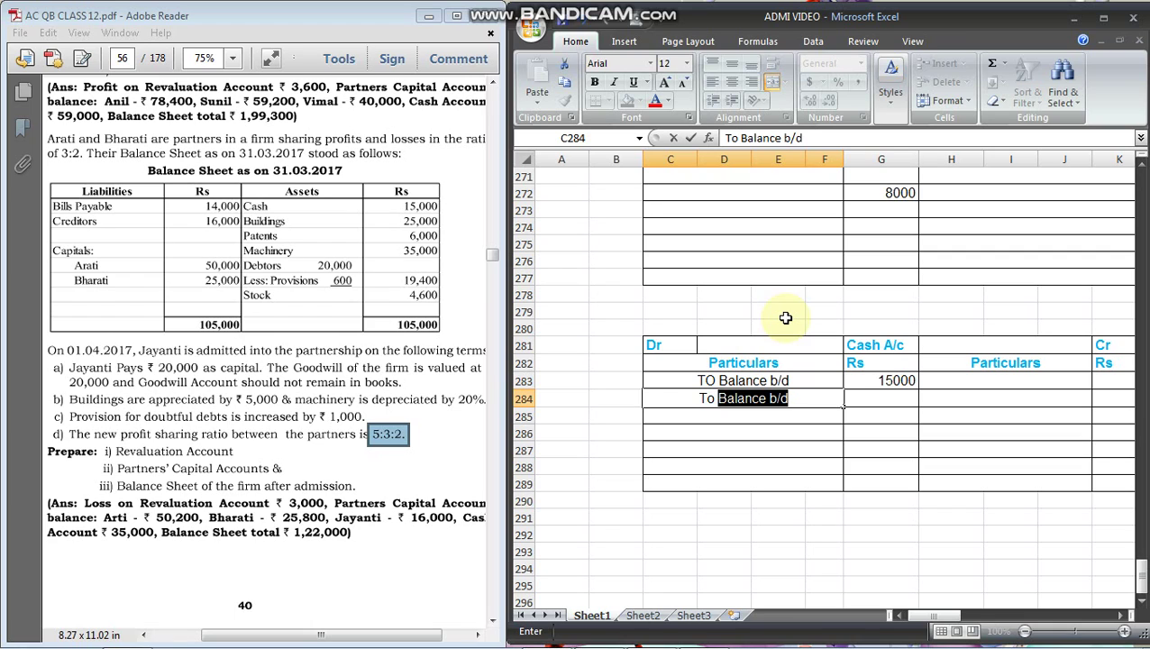
type(" Jya")
key("BackSpace")
key("BackSpace")
type("a")
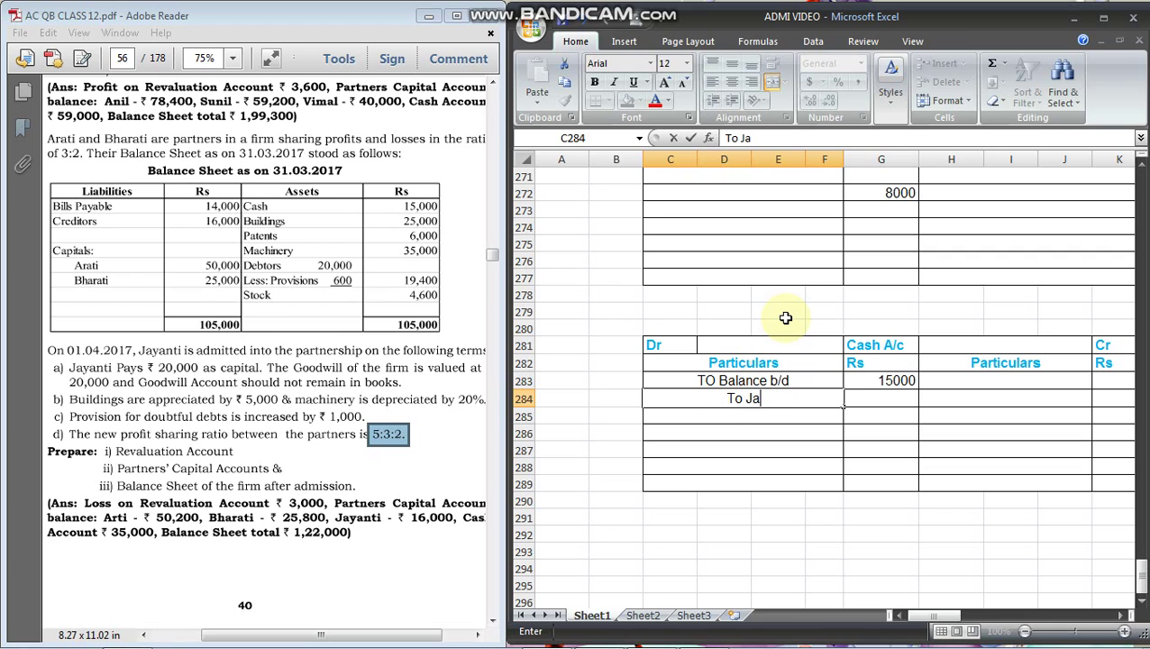
type("yanthi c")
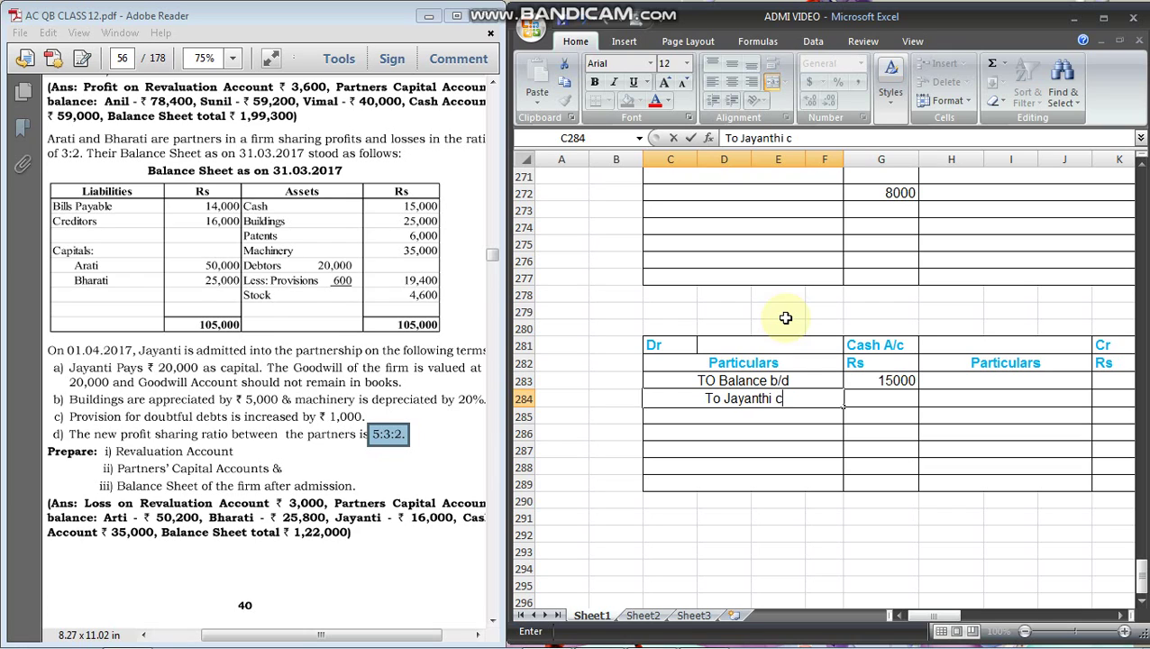
type("apital A/c")
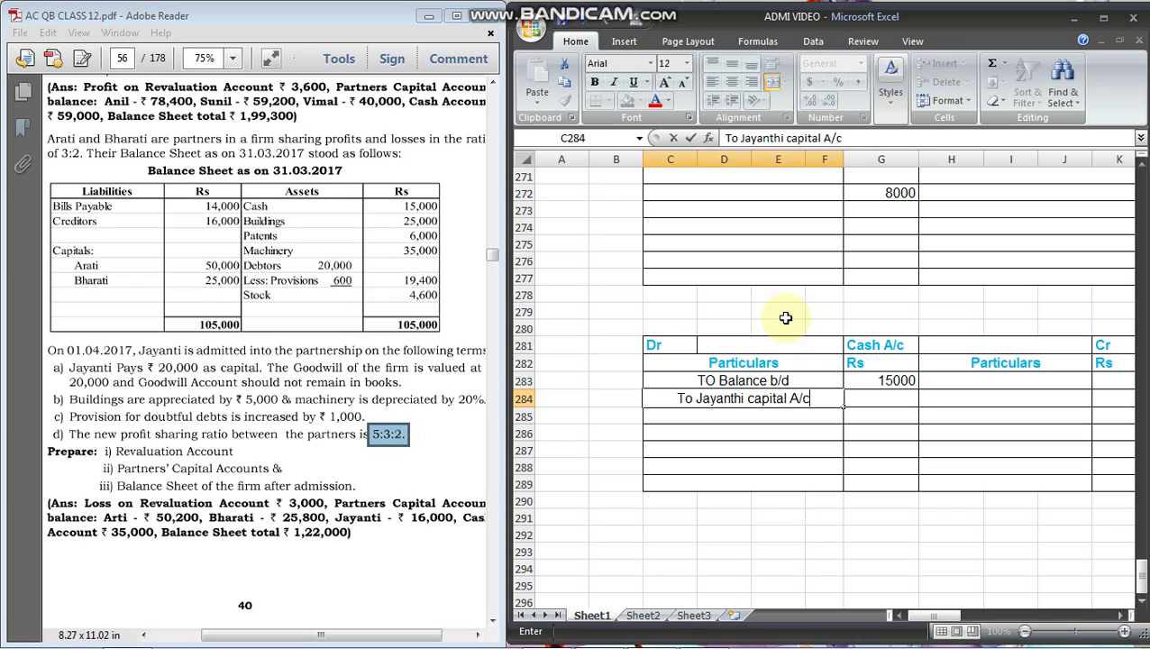
key("Tab")
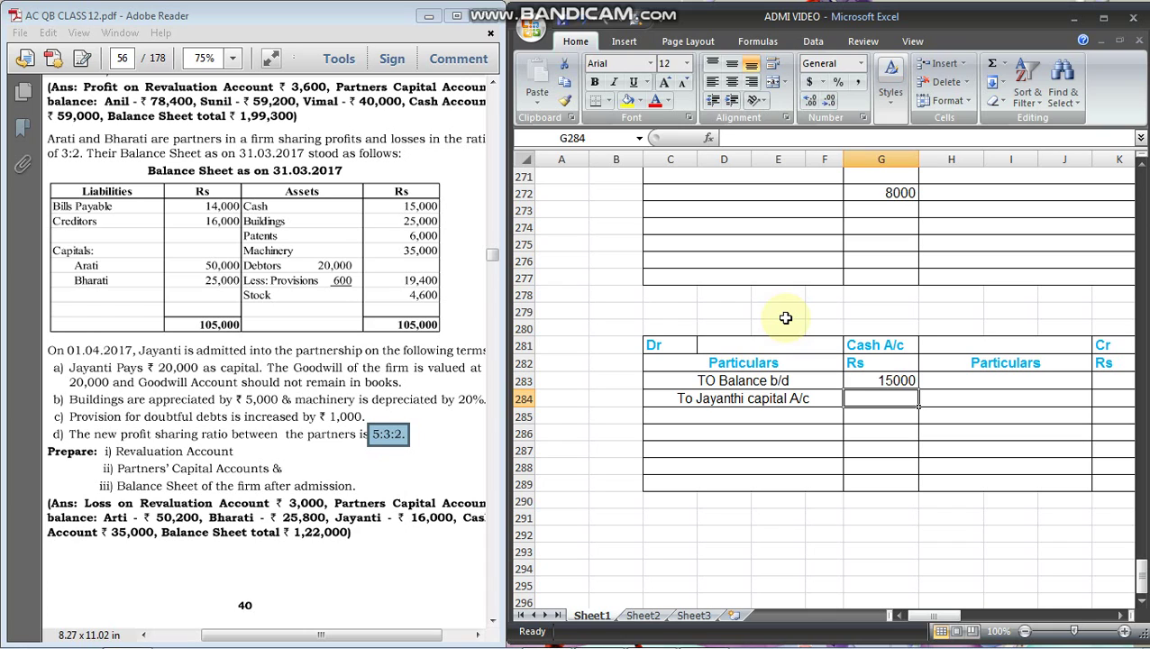
type("20000")
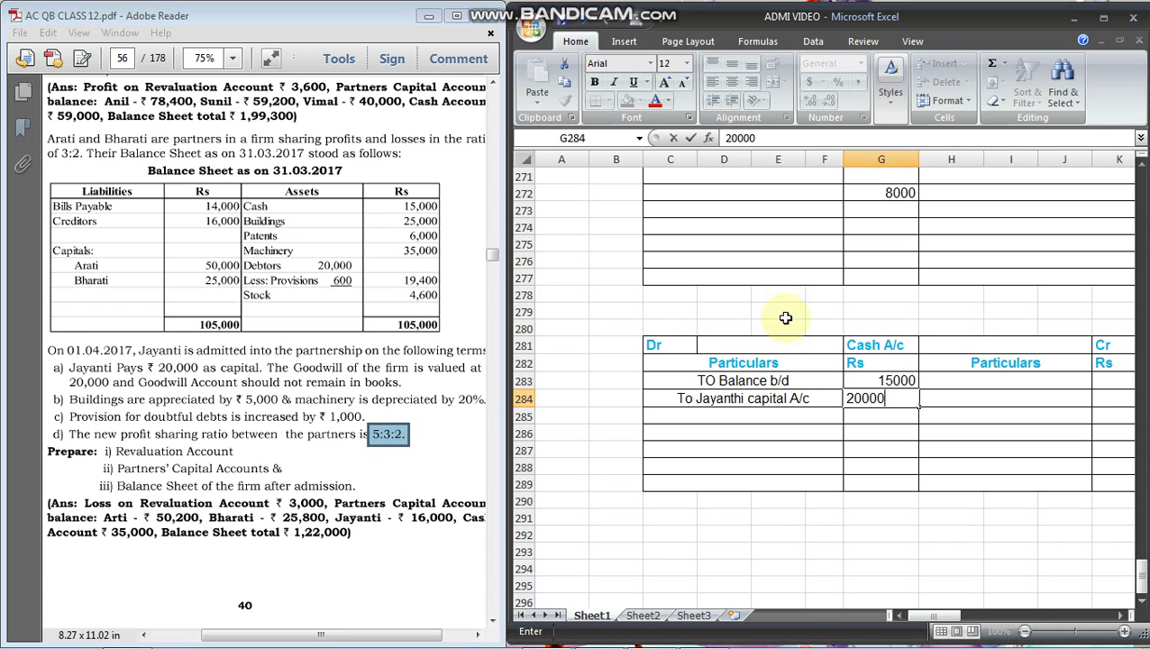
key("Return")
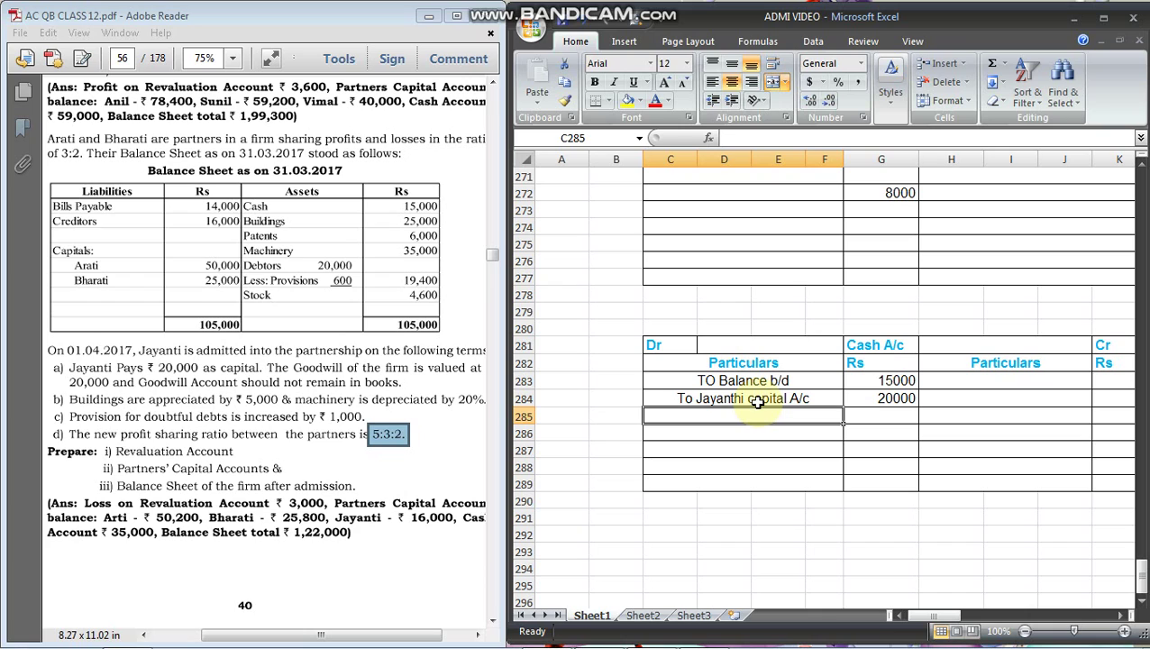
Check the sum of the two Cash A/c debit amounts and enter the debit total 35000 in G287
left_click_drag(884, 381, 882, 399)
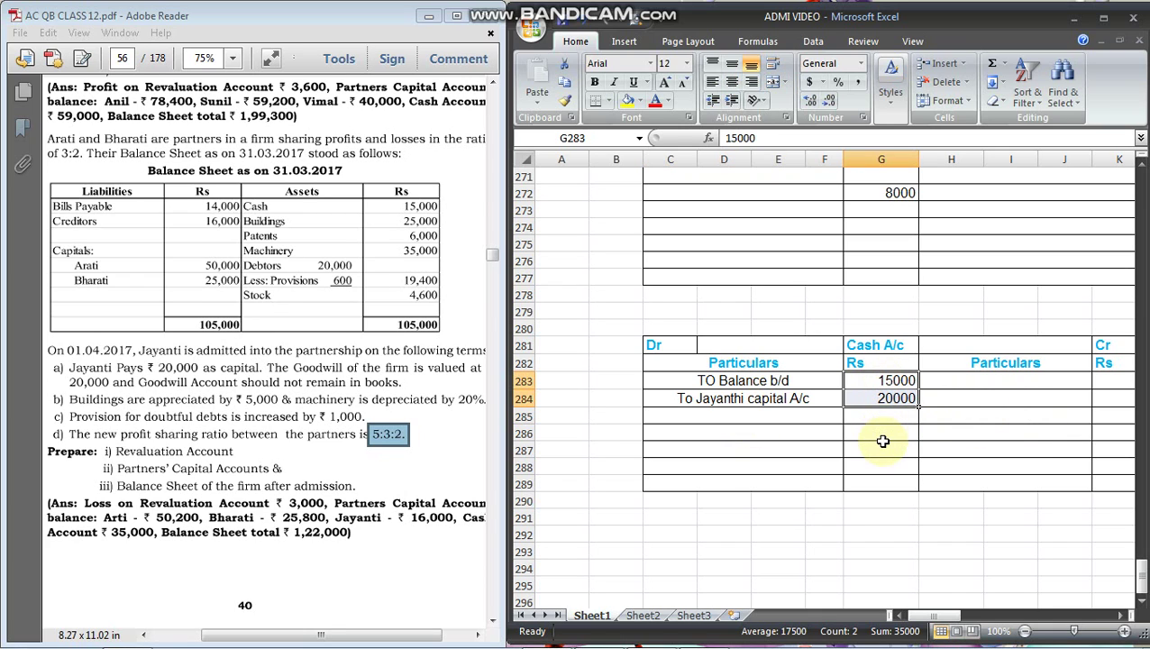
left_click(883, 444)
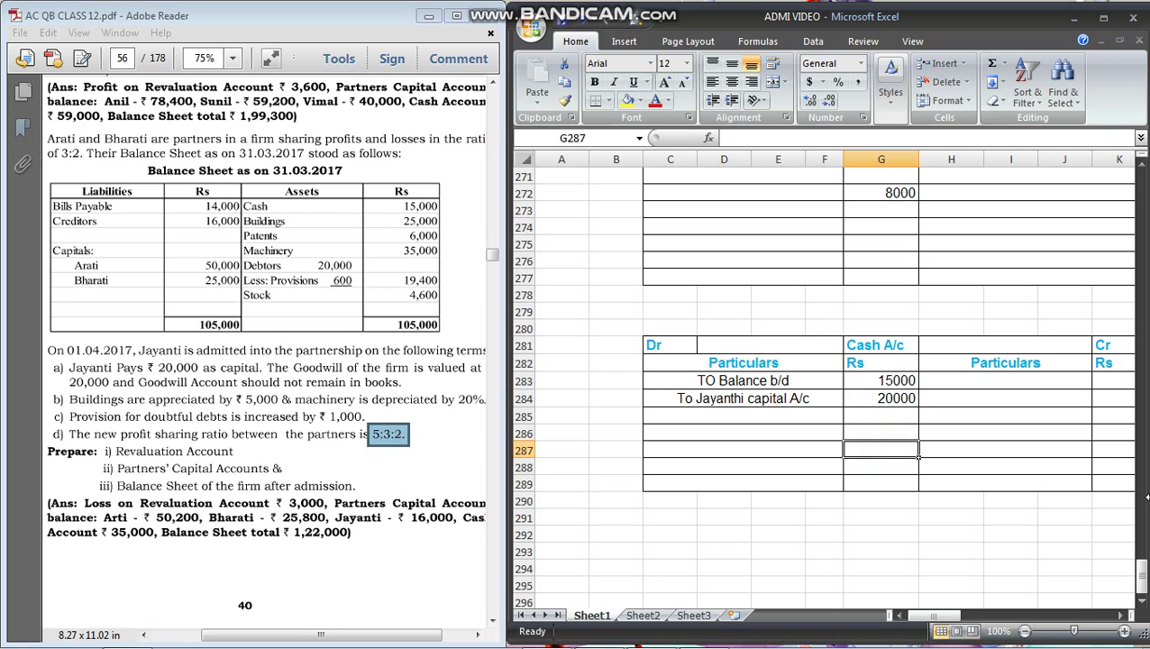
type("35000")
key("Tab")
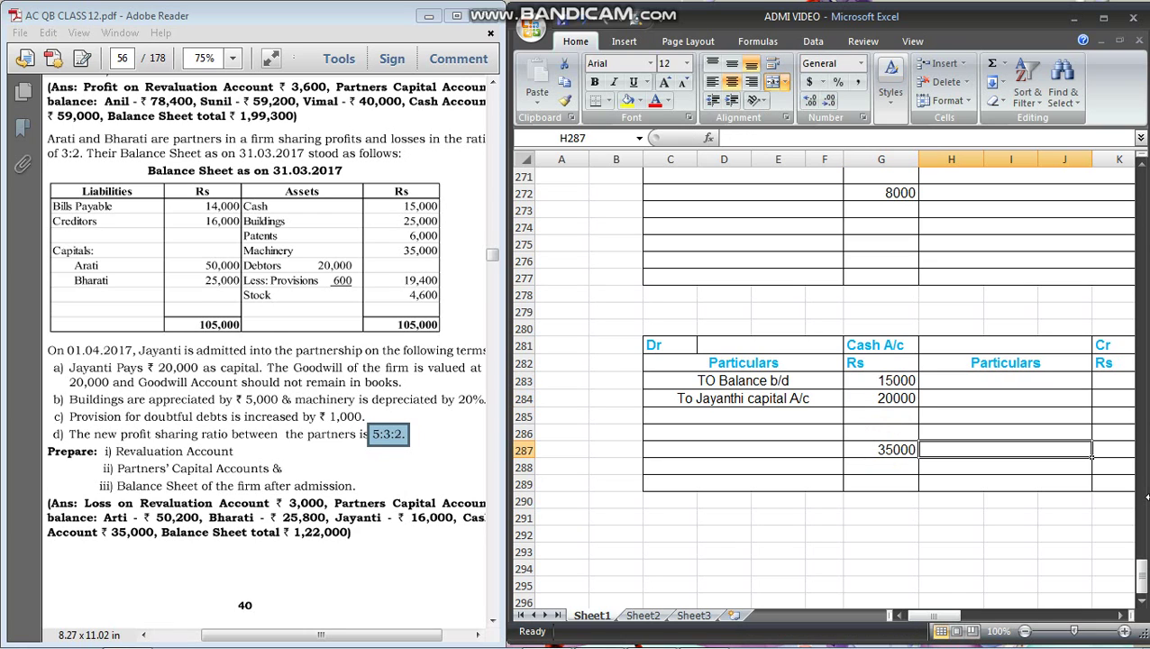
Record "By Balance c/d" with 35000 in row 284 on the credit side of the Cash A/c
key("Up")
key("Up")
key("Up")
type("B")
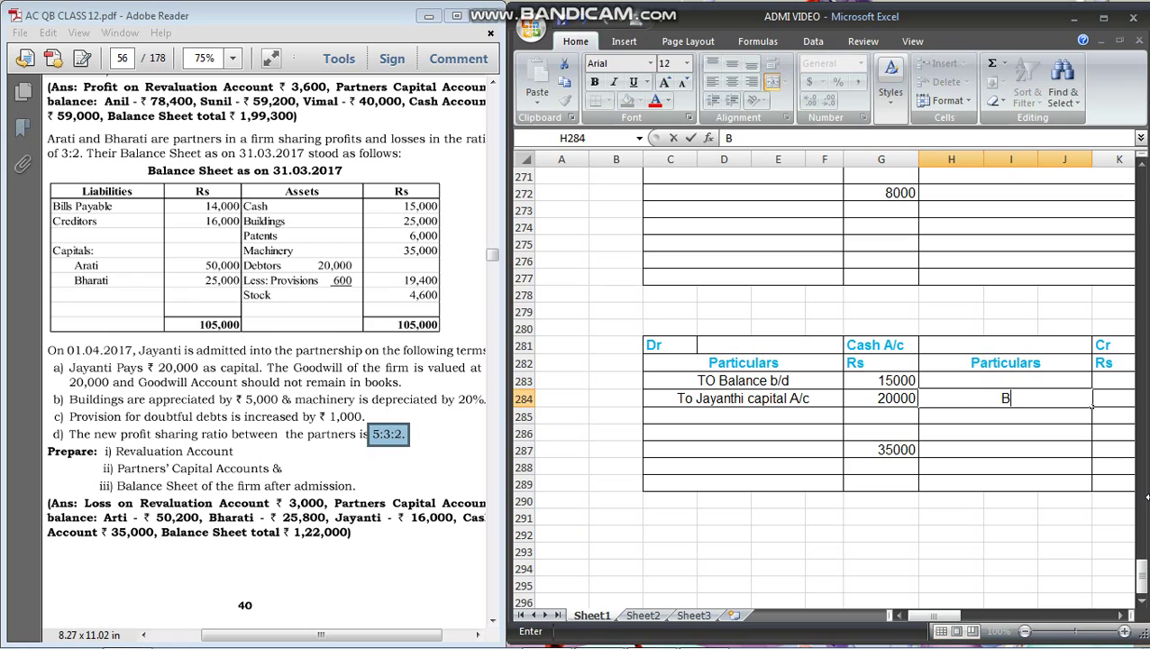
type("y Balancr")
key("BackSpace")
type("e ")
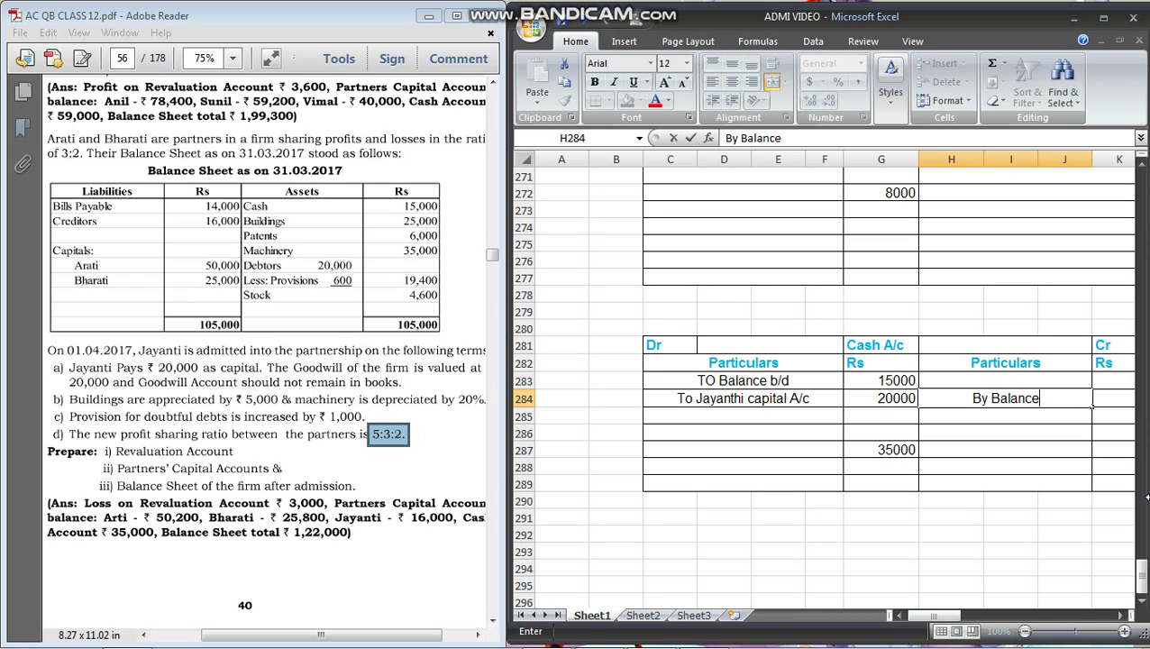
type("c/d")
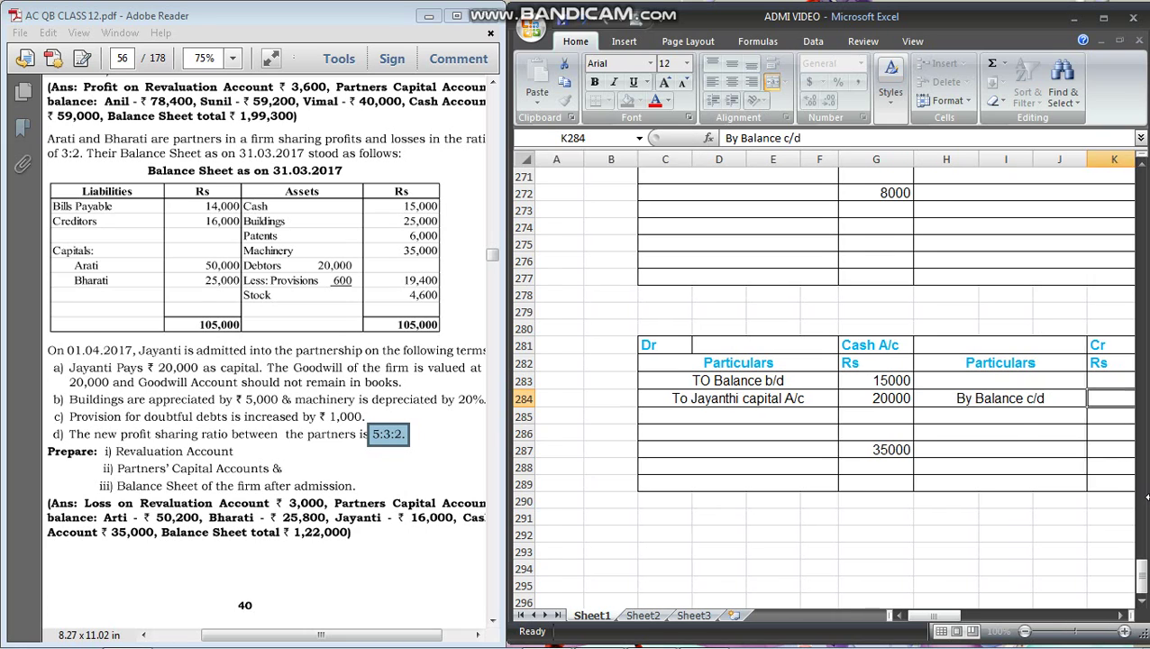
key("Tab")
type("35000")
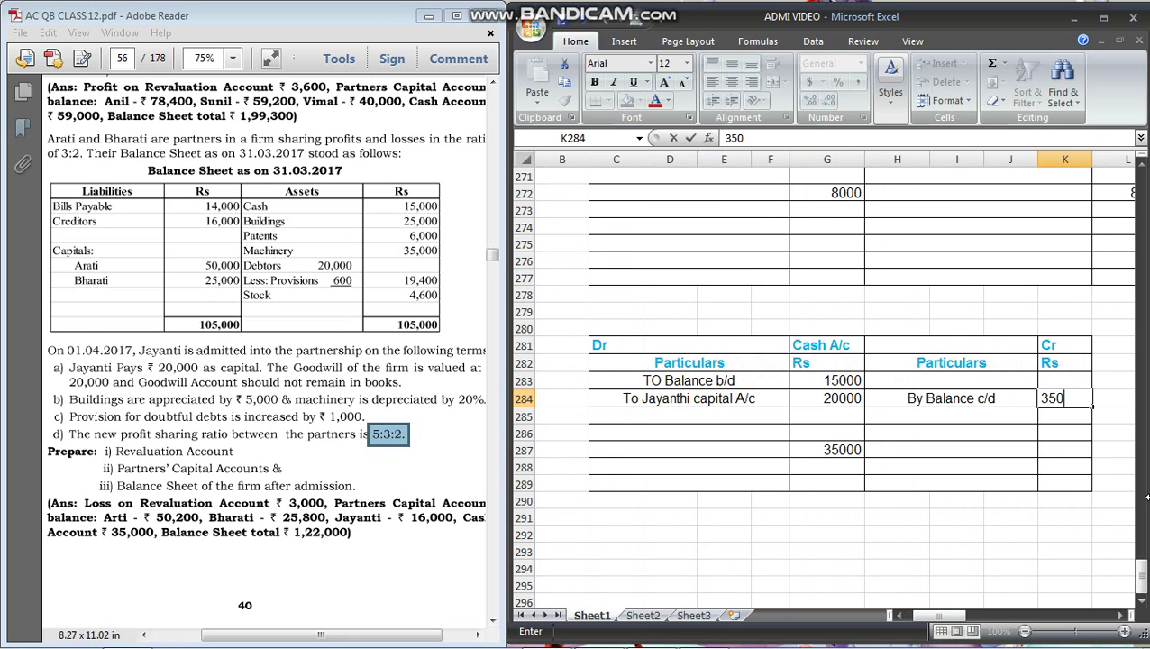
Enter the Cash A/c credit total 35000 in K287
key("Return")
key("Down")
key("Down")
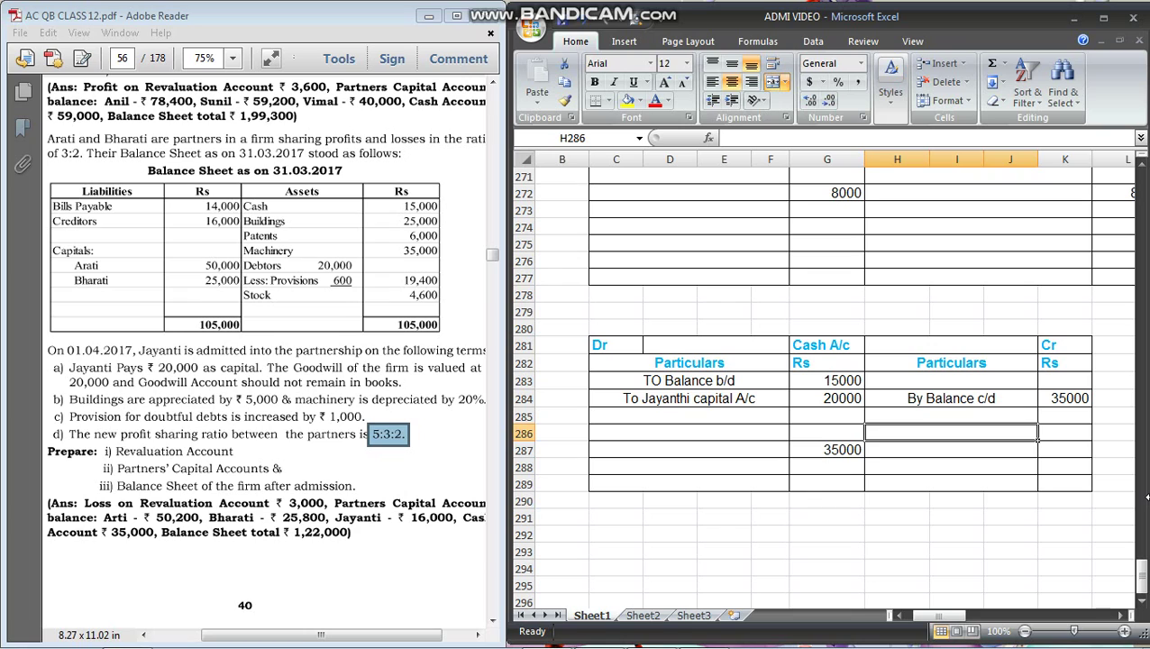
key("Right")
type("35000")
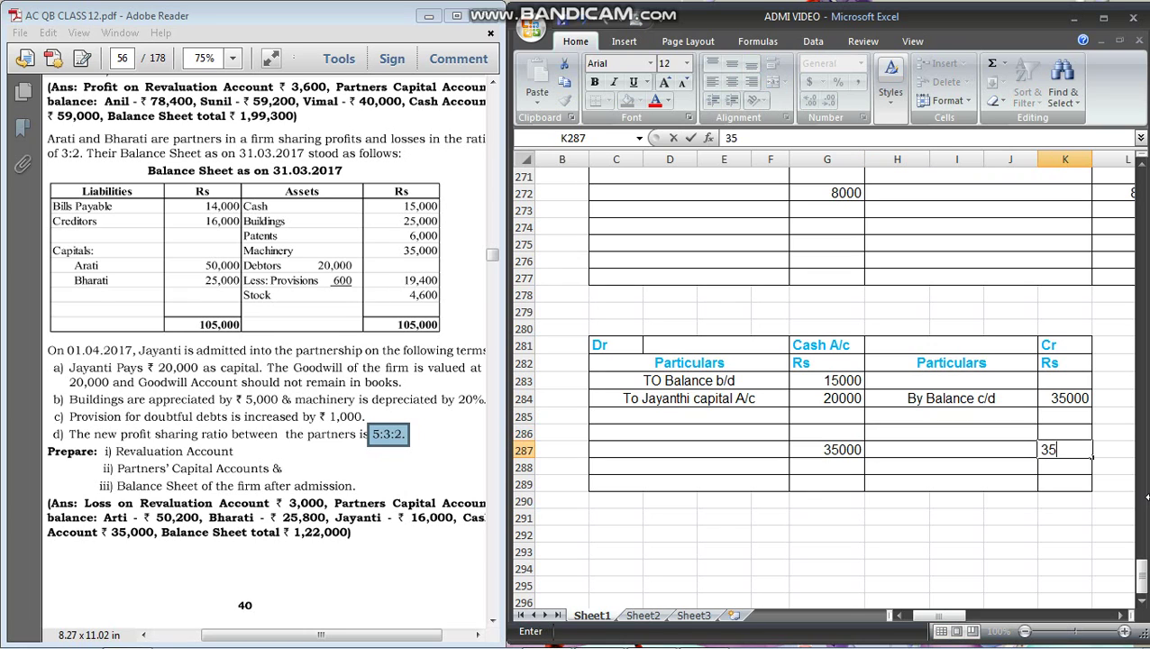
key("Return")
Bring down the cash balance in row 289 of the Cash A/c as "To Balance b/d" with 35000
key("Left")
key("Left")
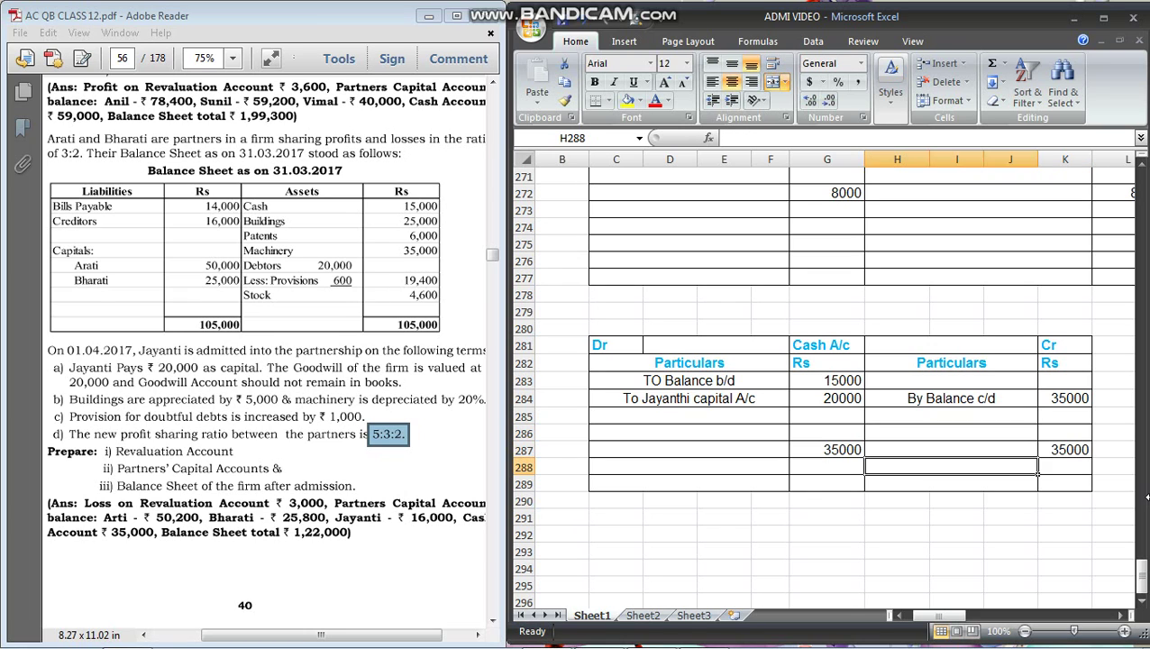
key("Down")
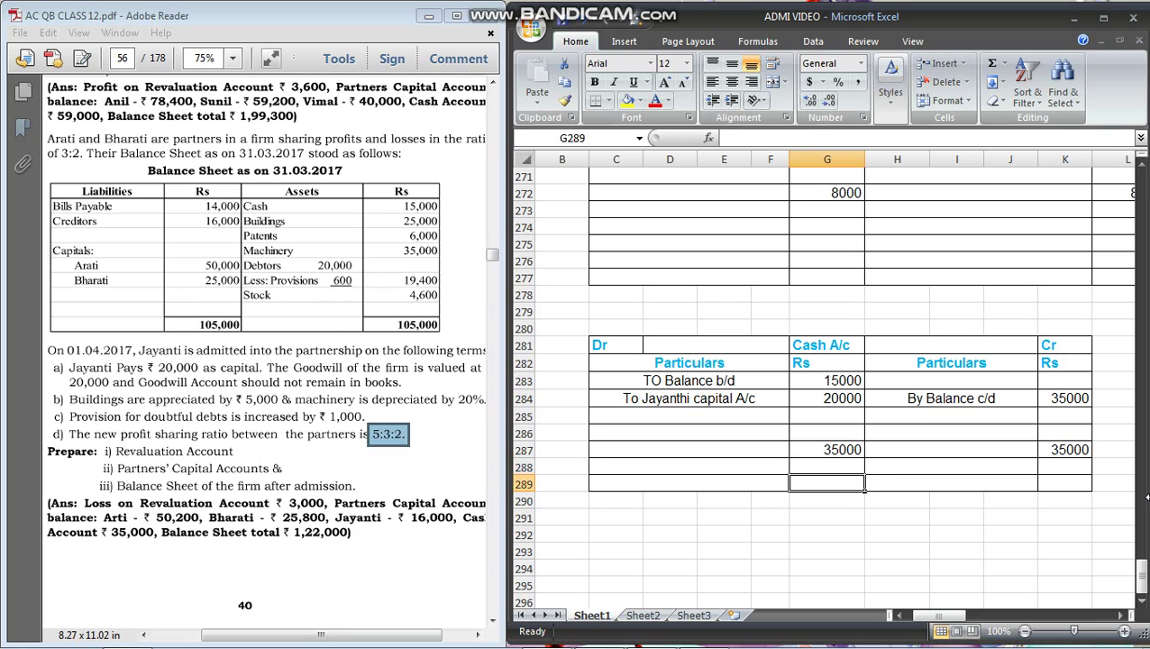
type("35000")
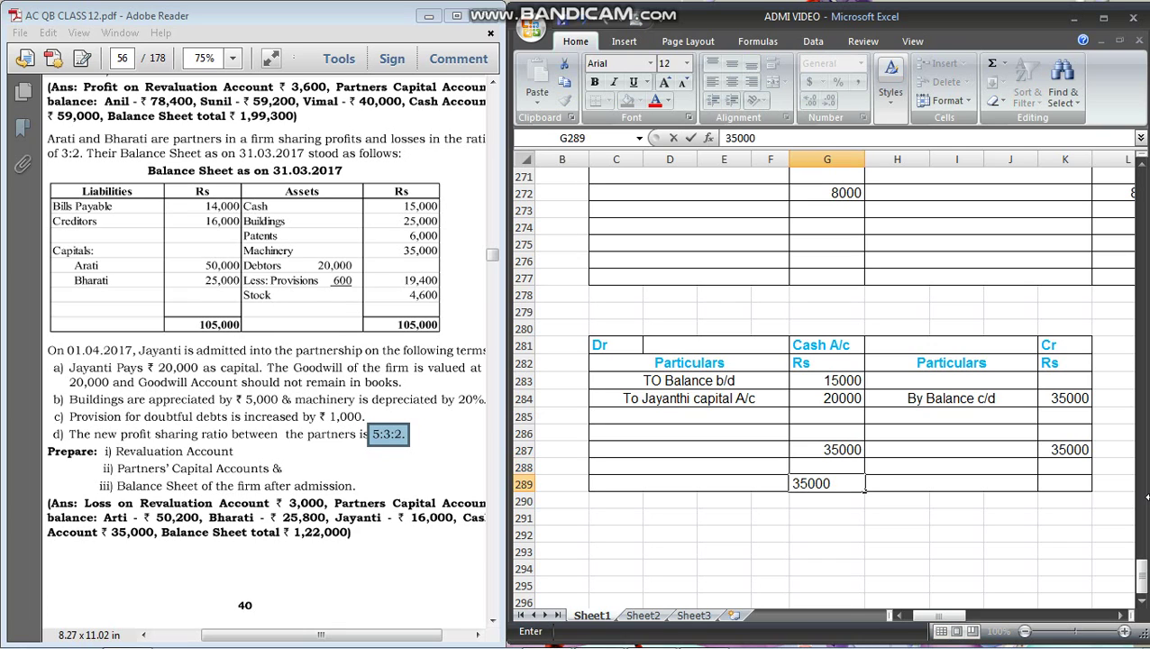
key("Left")
type("To Balance b/d")
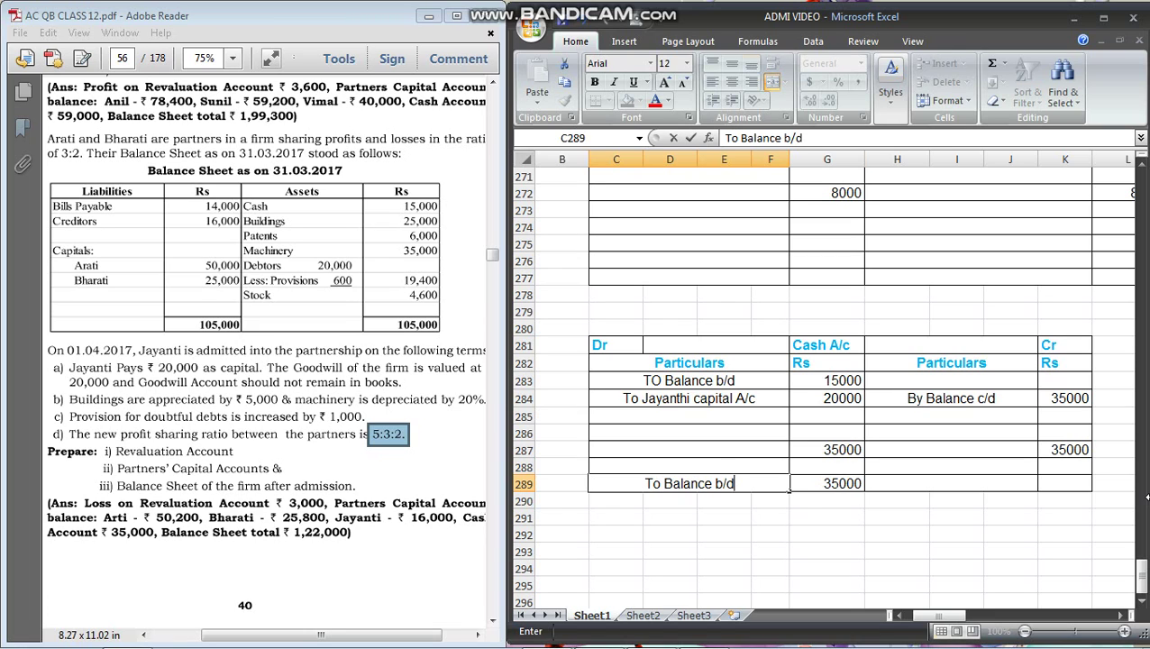
Record "Cash" with 35000 as the first asset in row 266 of the reconstituted balance sheet
key("Right")
key("Right")
key("Right")
key("Right")
key("Right")
key("Right")
key("Right")
key("Right")
key("Right")
key("Right")
key("Right")
key("Right")
key("Right")
key("Right")
key("Right")
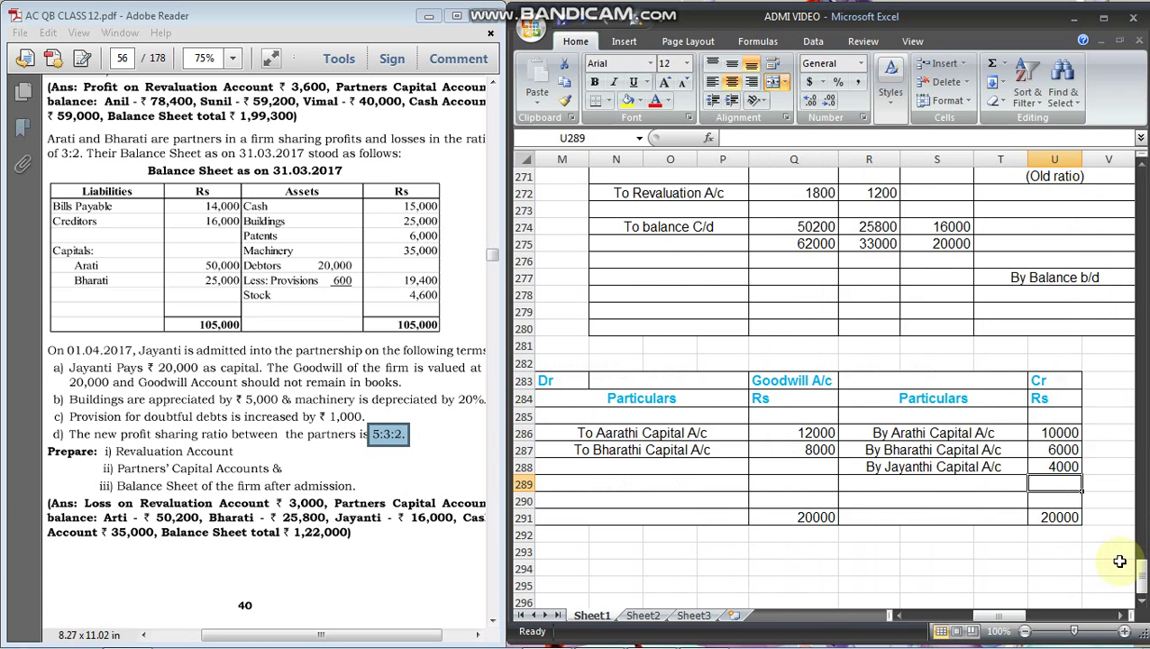
key("Right")
key("Right")
key("Right")
key("Right")
key("Right")
key("Right")
key("Right")
key("Right")
key("Right")
scroll(1032, 514, "up", 6)
left_click_drag(1060, 621, 1092, 620)
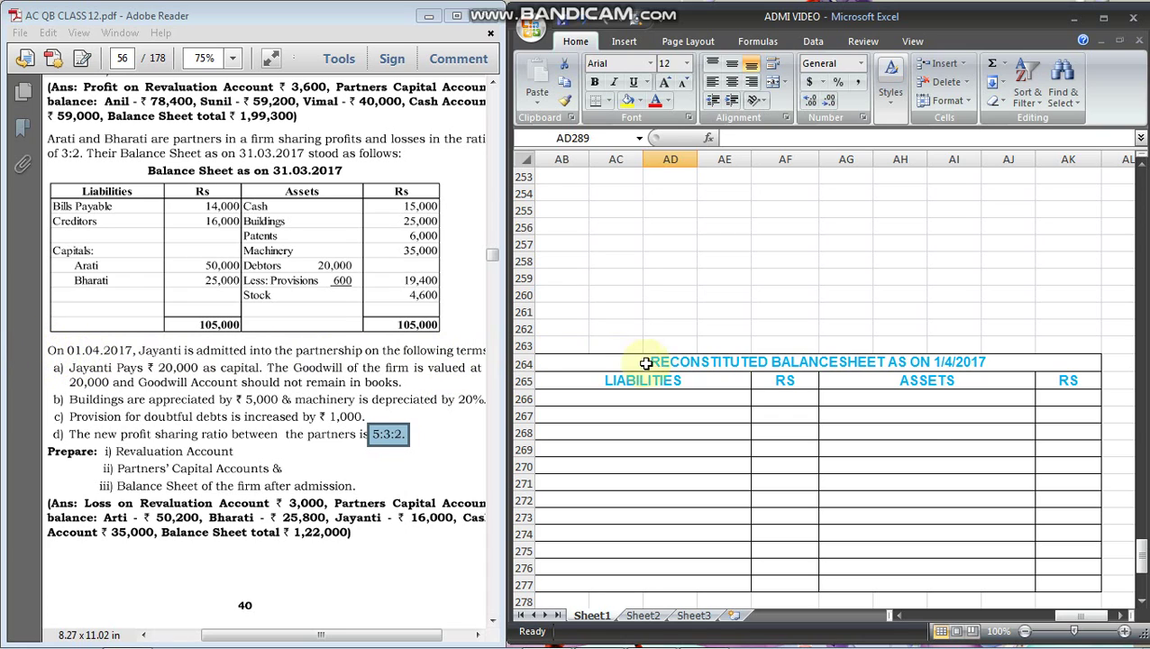
left_click(943, 395)
type("Cash")
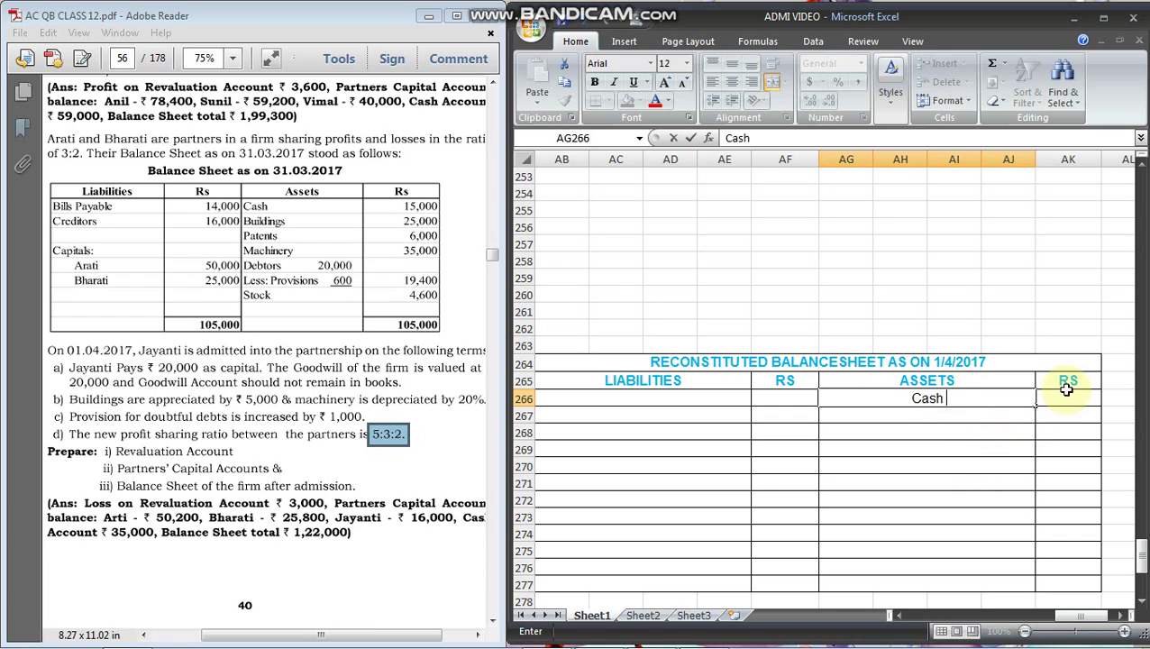
type(" 350")
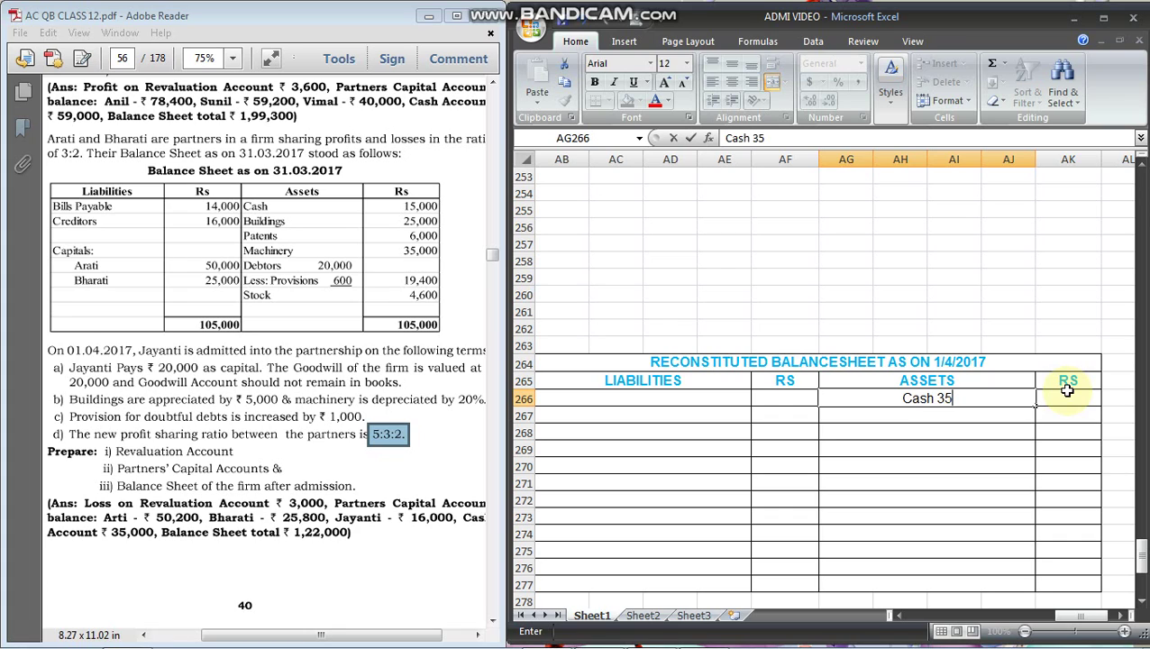
key("BackSpace")
key("BackSpace")
key("BackSpace")
key("BackSpace")
left_click(1068, 396)
type("2")
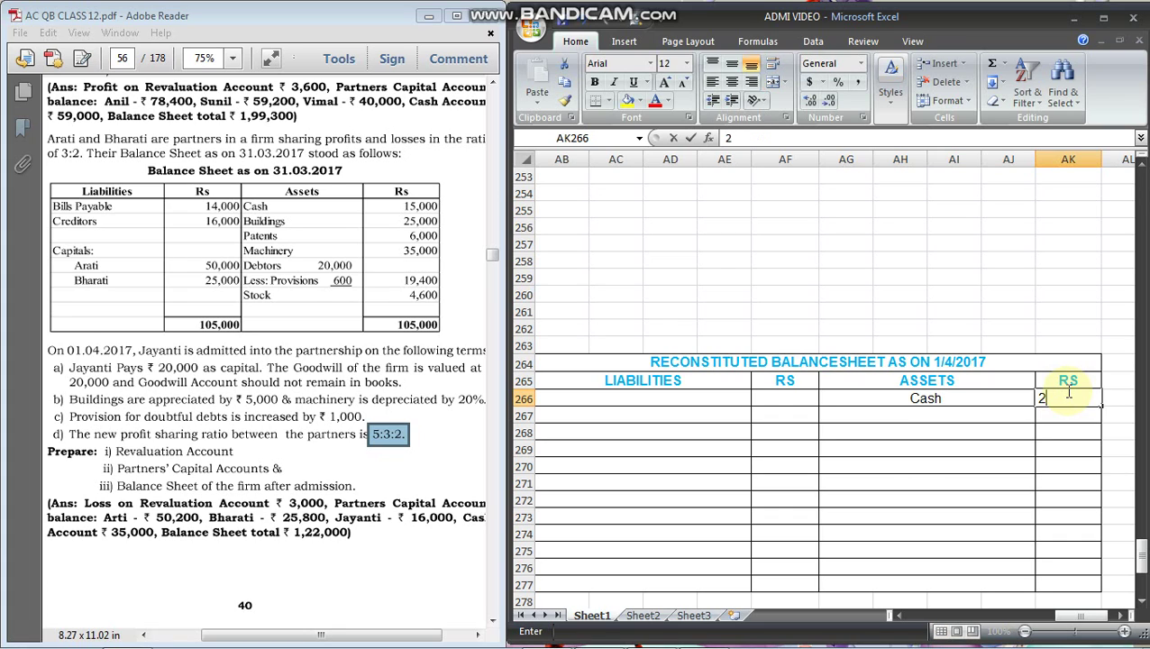
key("BackSpace")
type("35000")
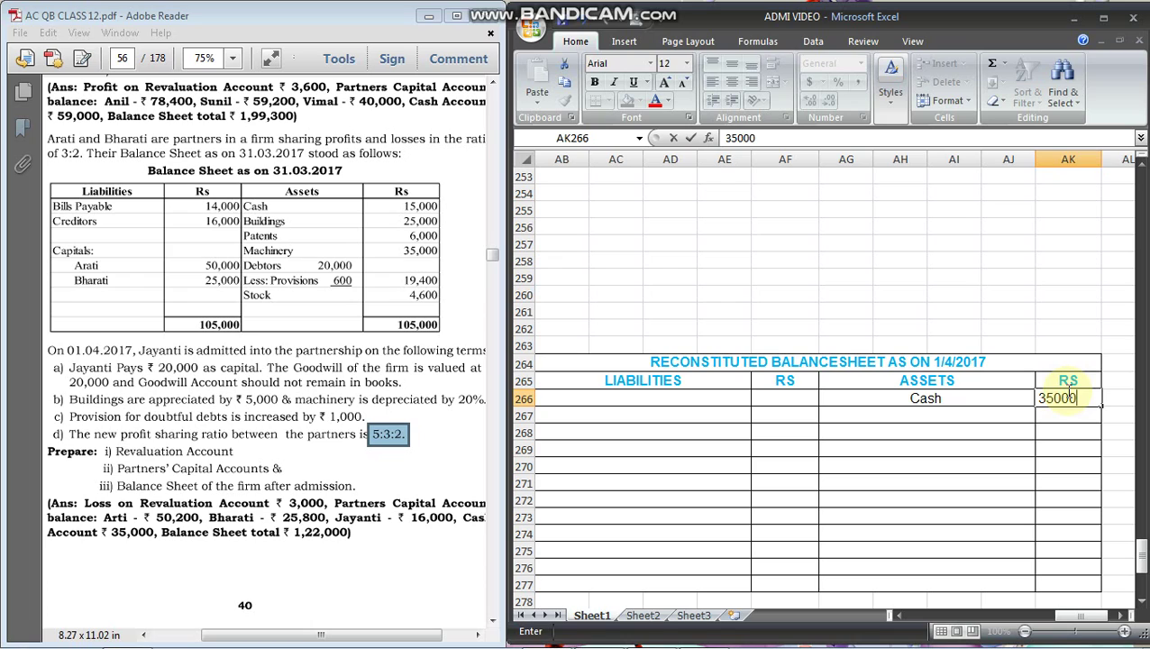
key("Return")
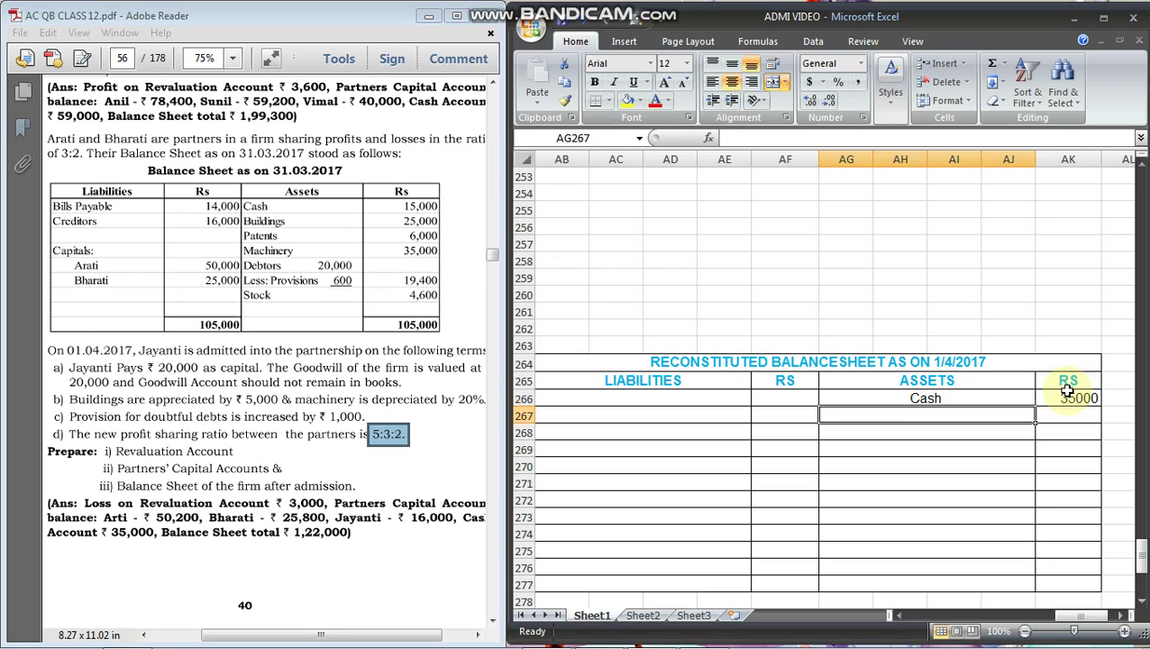
Enter "Building" with the inner amount 25000 in row 267 on the assets side
type("Building")
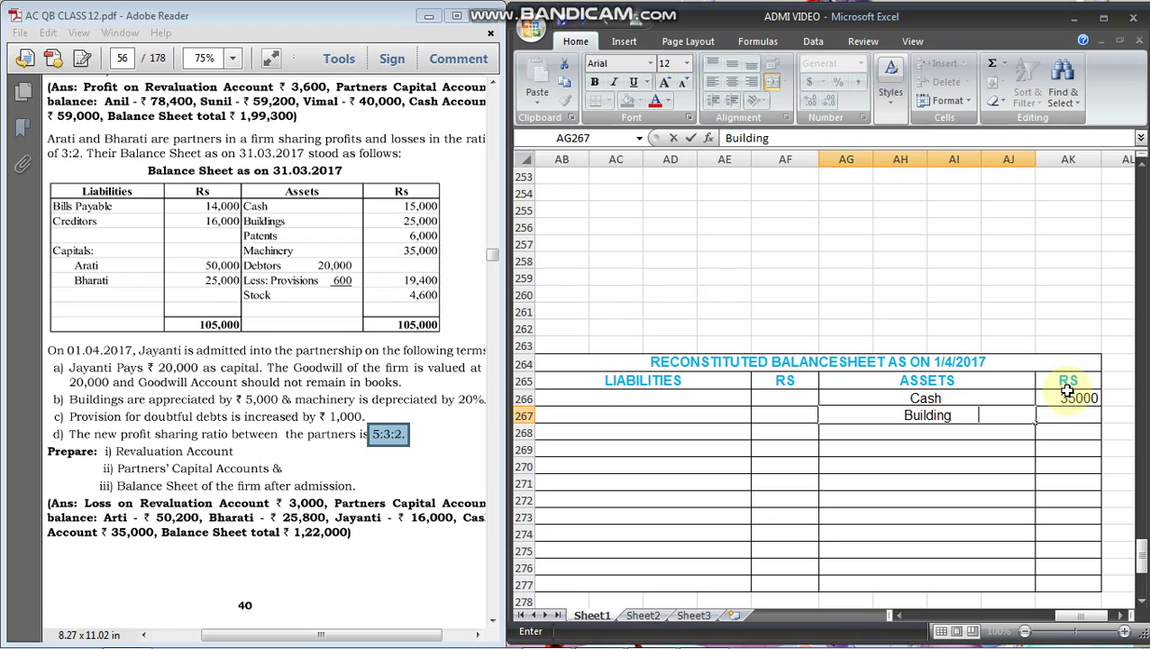
type("25000")
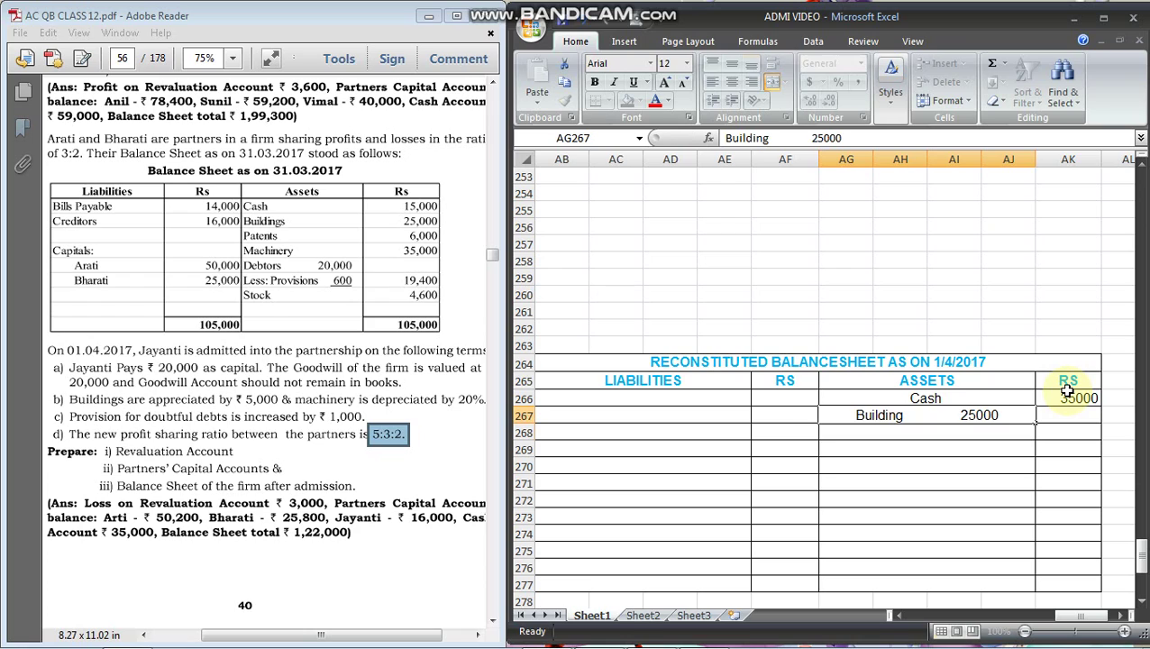
key("Return")
Enter "Add: Appreciation" with 5000 in row 268 below Building, spacing the amount under the building's figure
type("Add")
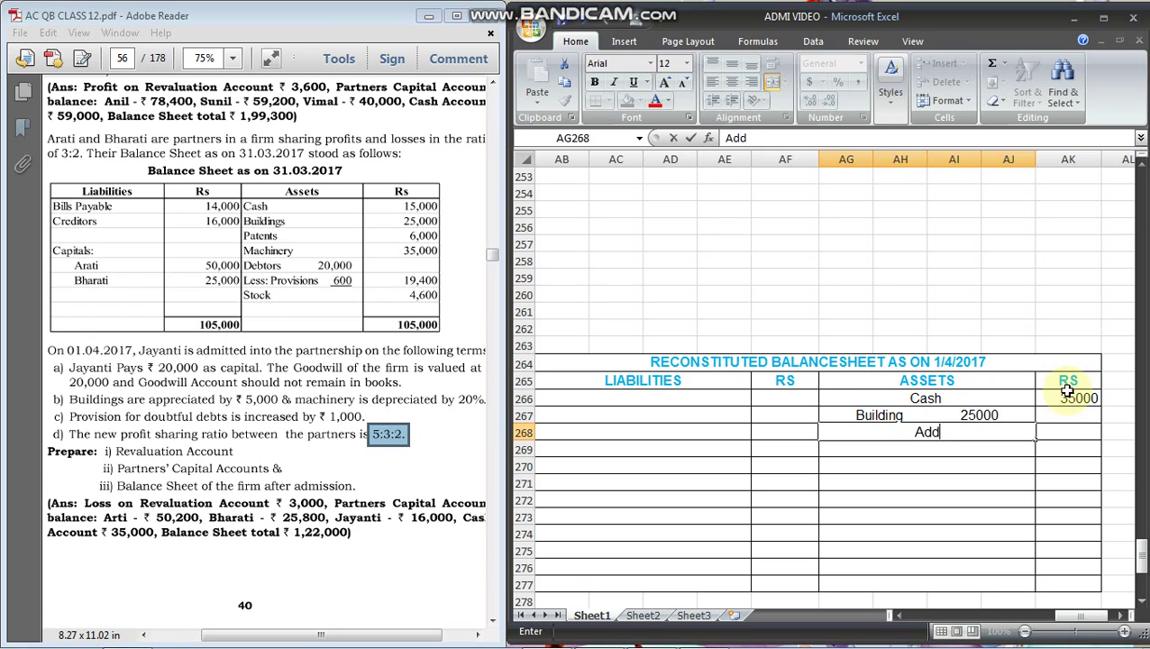
type(": A")
key("BackSpace")
key("BackSpace")
key("BackSpace")
key("BackSpace")
key("BackSpace")
key("BackSpace")
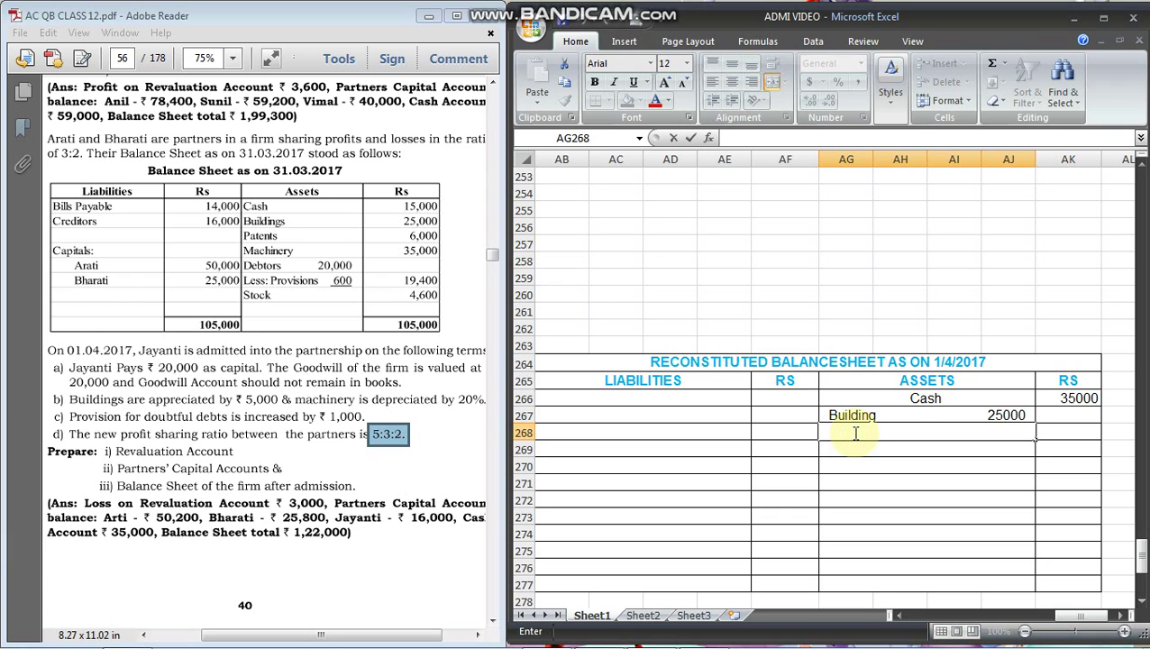
type("Add: A")
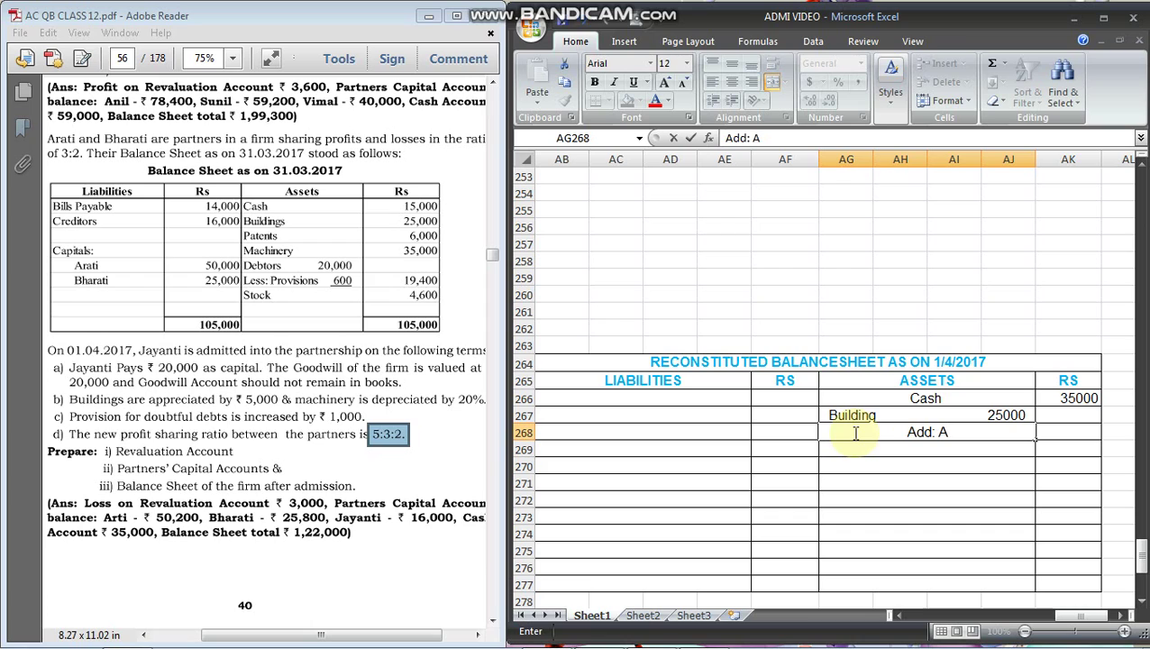
type("ppreciation ")
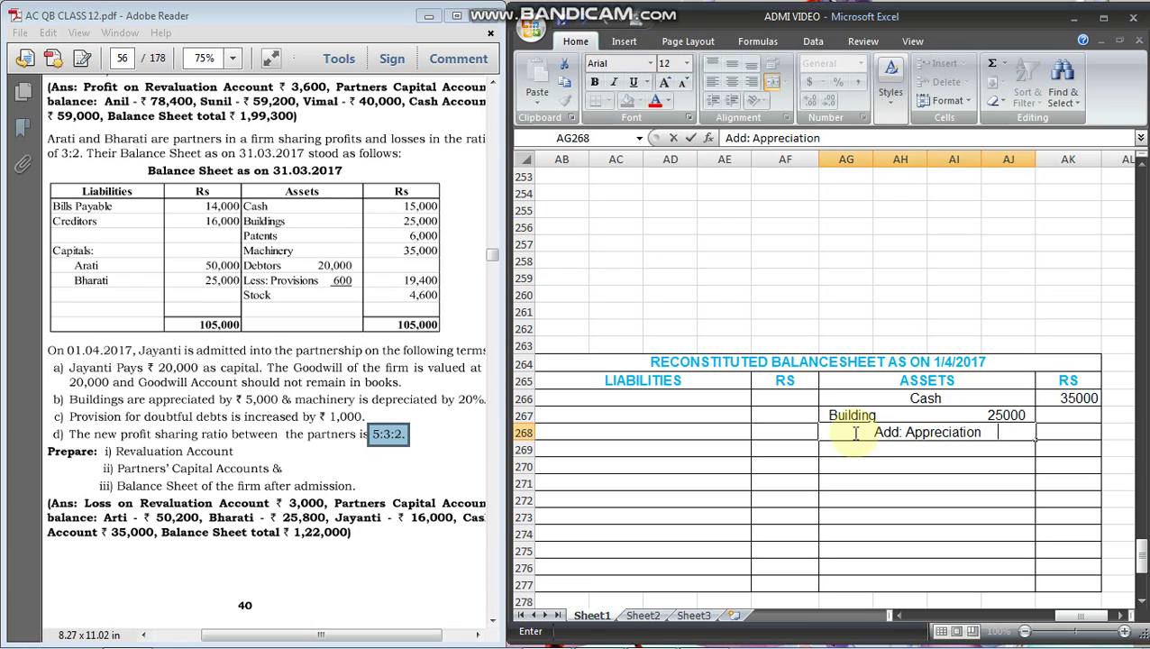
type("      5000")
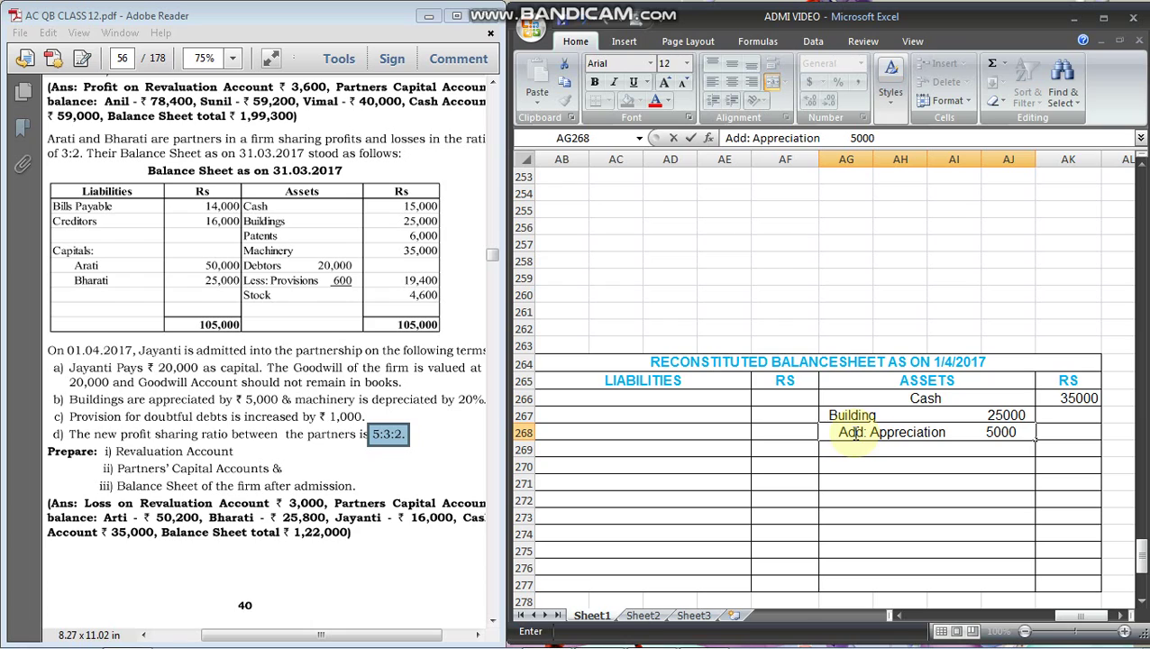
left_click(971, 433)
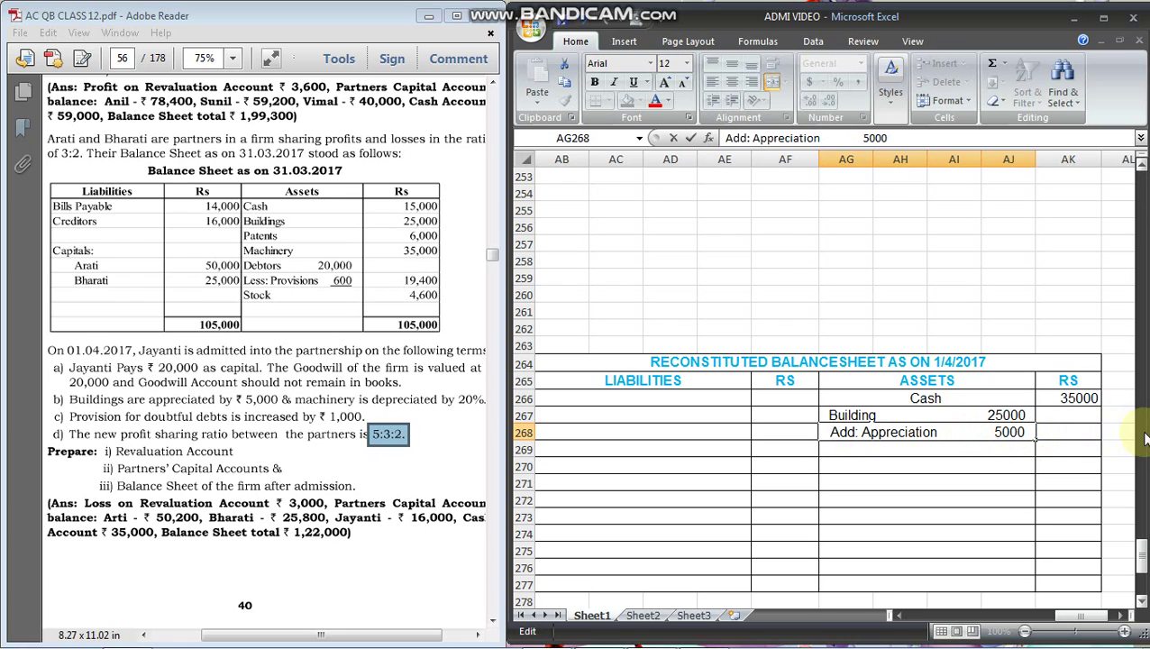
Enter the appreciated building value 30000 in AK268
left_click(1097, 432)
type("30000")
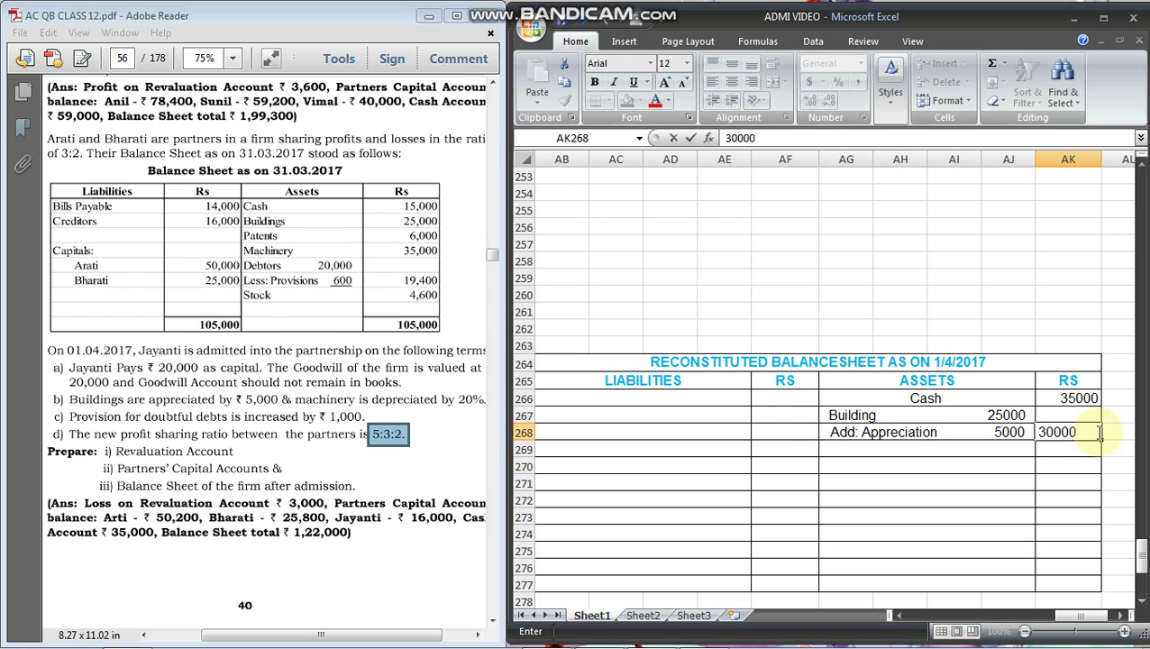
key("Return")
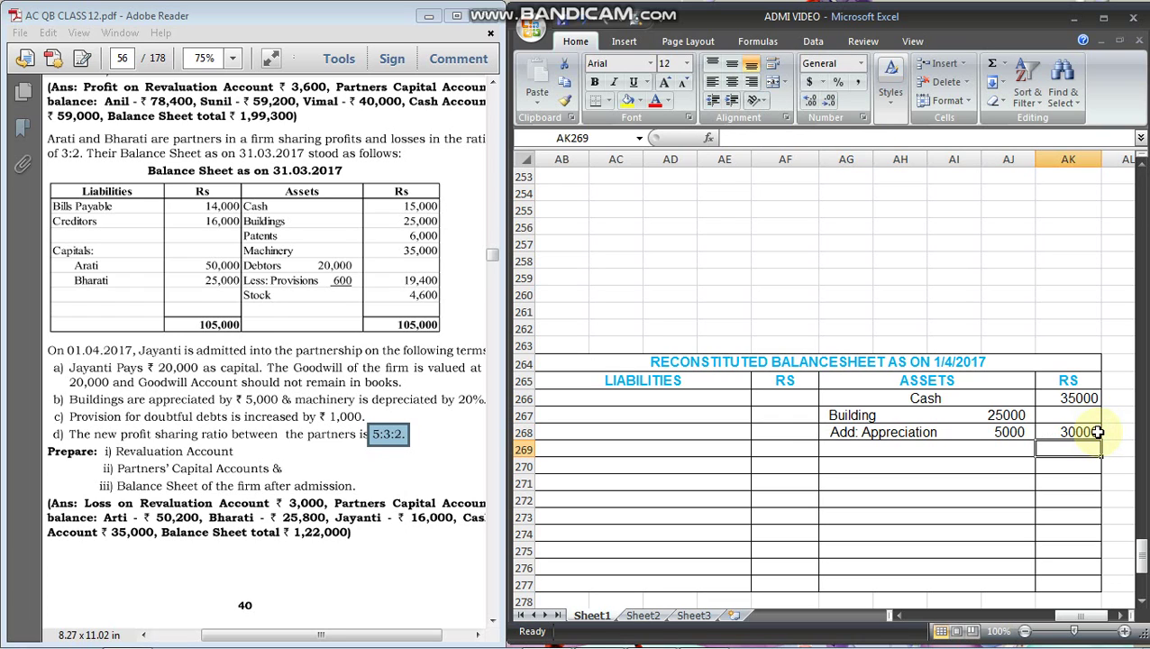
Record "Patents" with 6000 in row 269 on the assets side
key("Left")
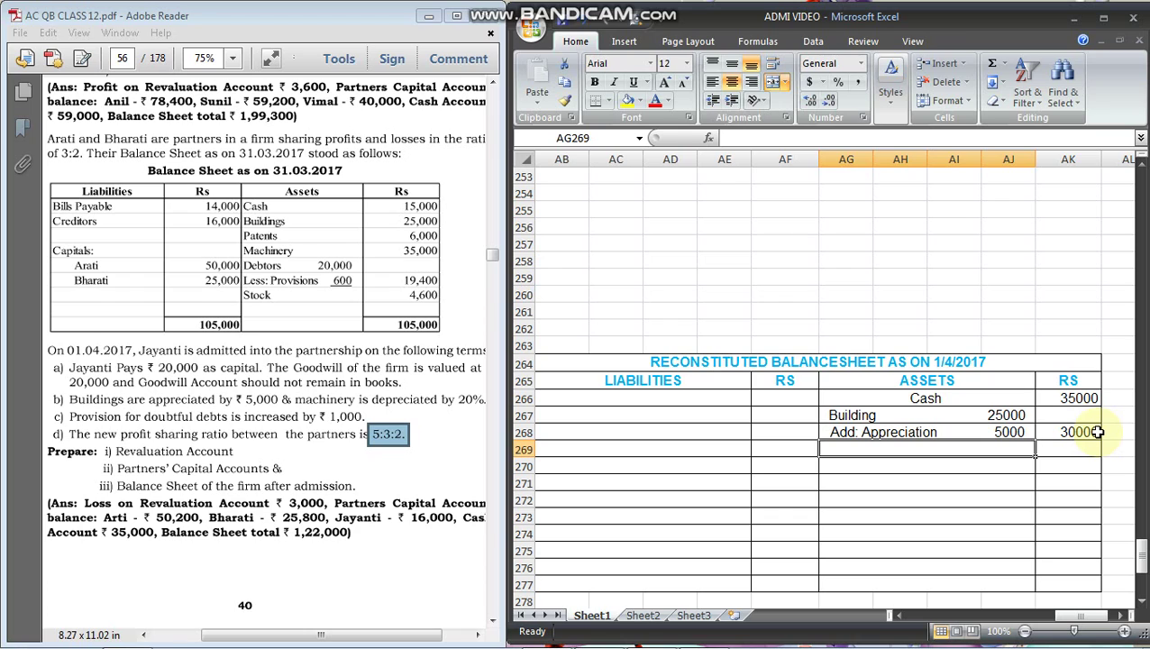
type("Patne")
key("BackSpace")
key("BackSpace")
type("ents")
key("Tab")
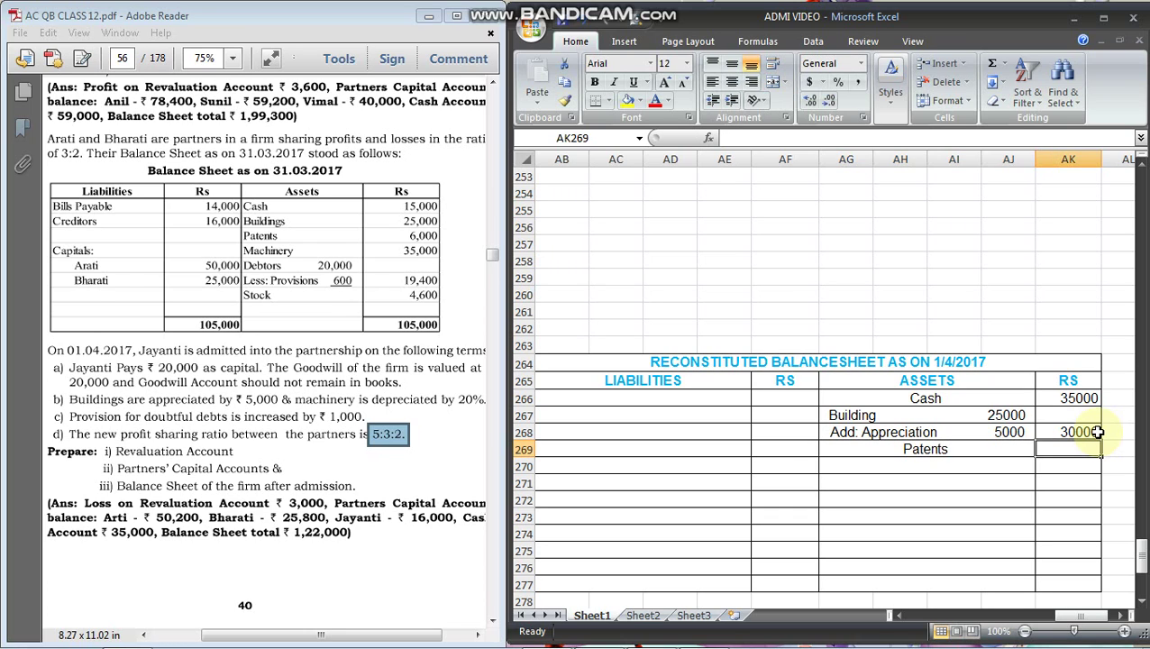
type("6000")
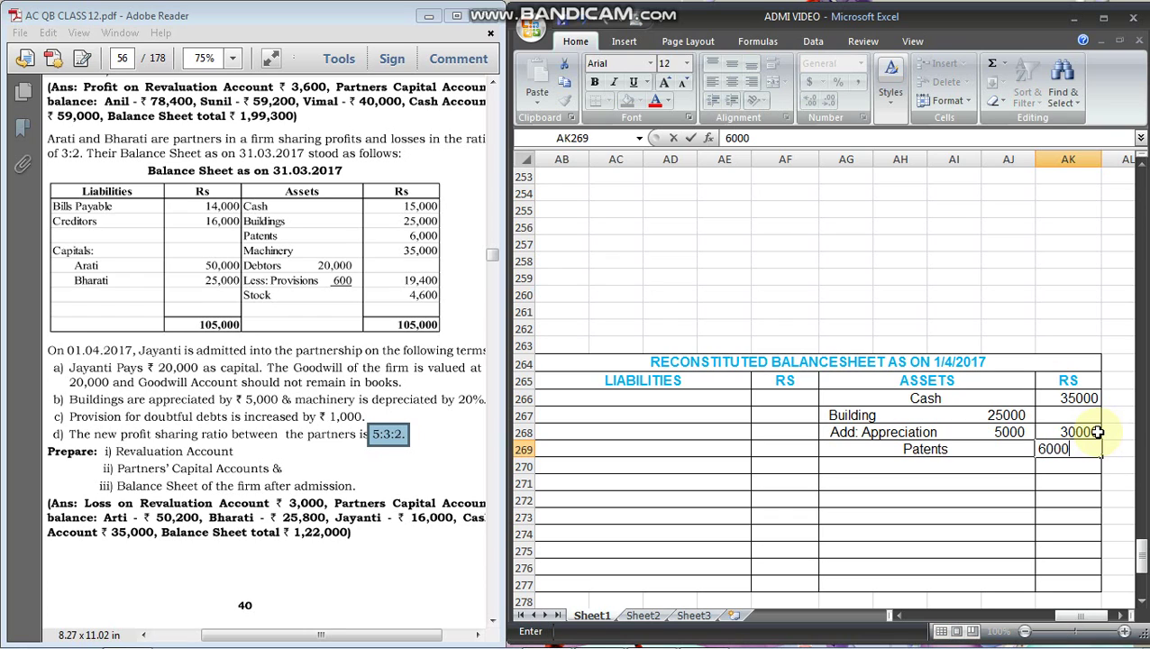
key("Return")
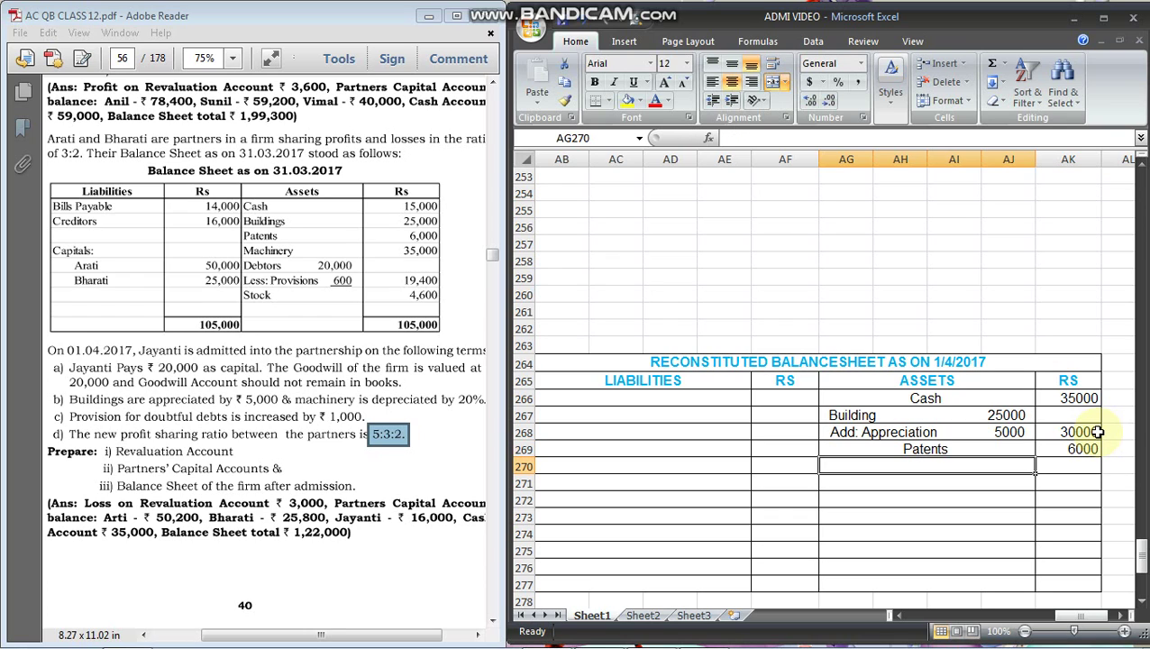
Enter "Machinery" with the inner amount 35000 in row 270 on the assets side
type("Machinert")
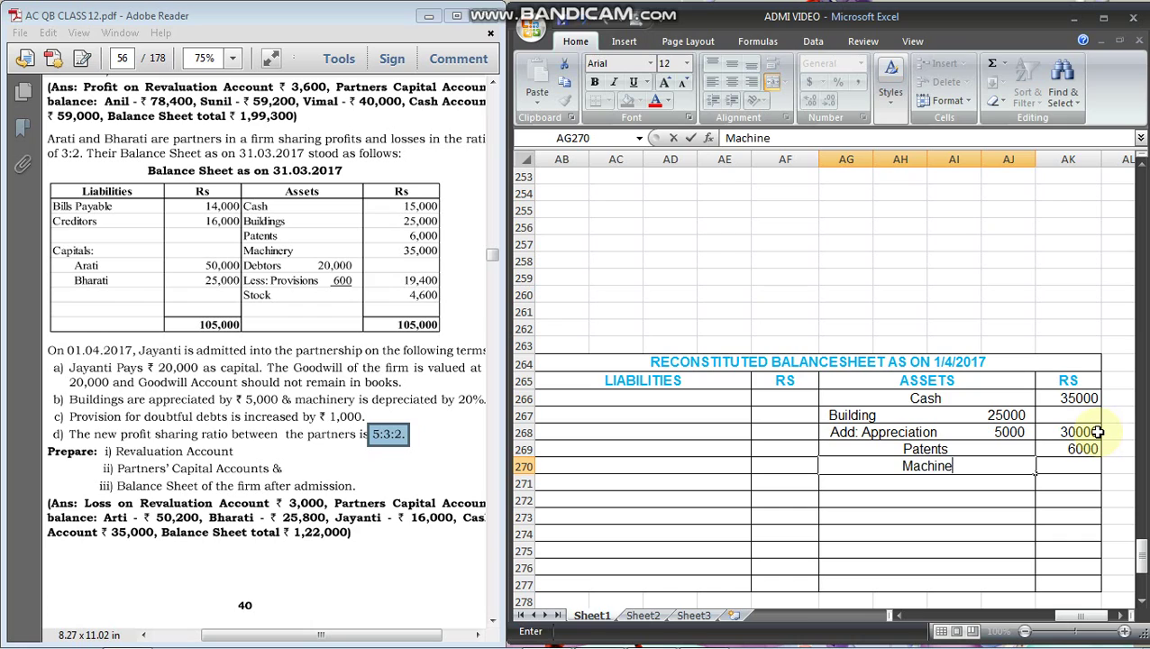
key("BackSpace")
type("y                  340")
key("BackSpace")
key("BackSpace")
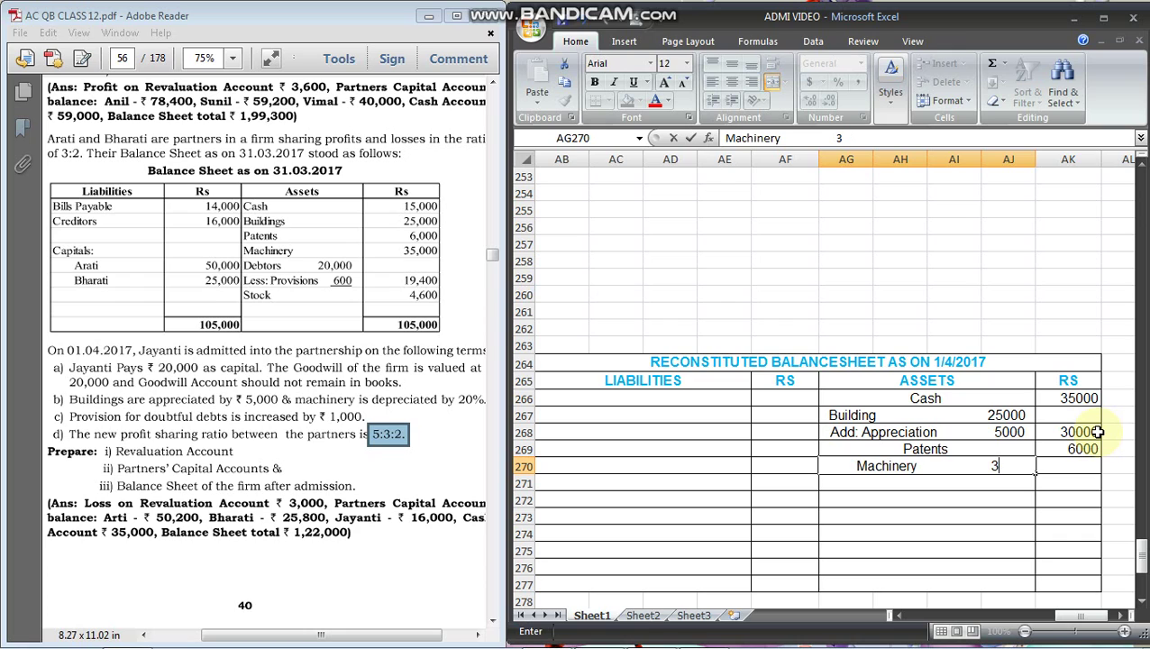
type("5000")
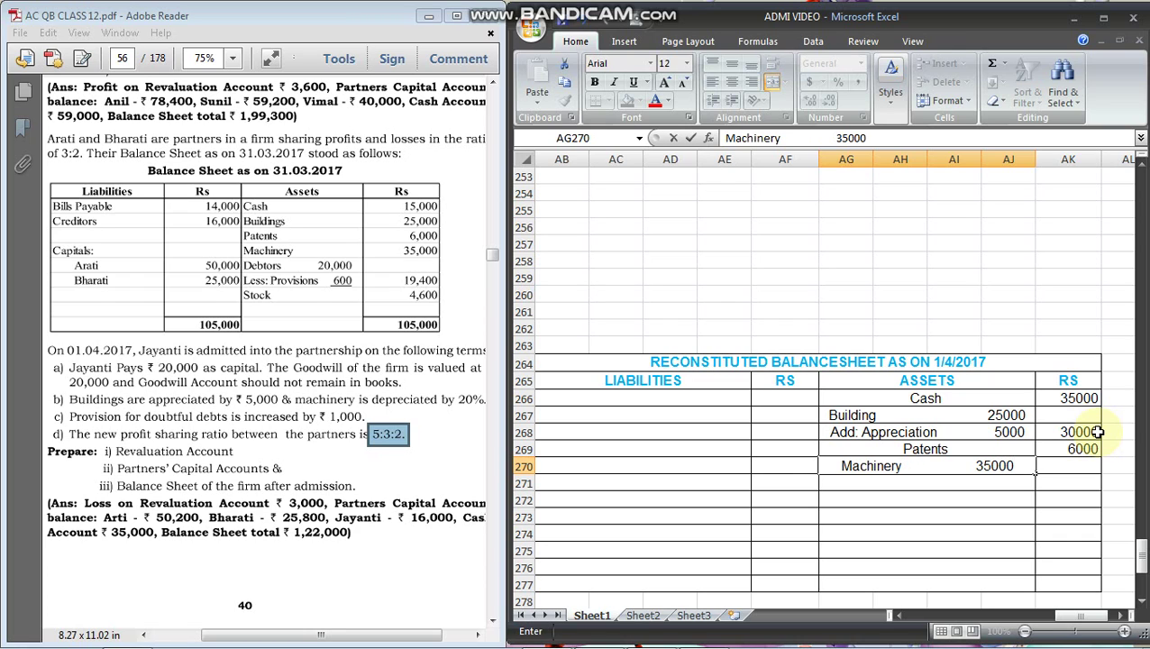
key("Return")
Enter "Less: Depreciation" with 7000 in row 271 below Machinery and the net value 28000 in AK271
type("Less")
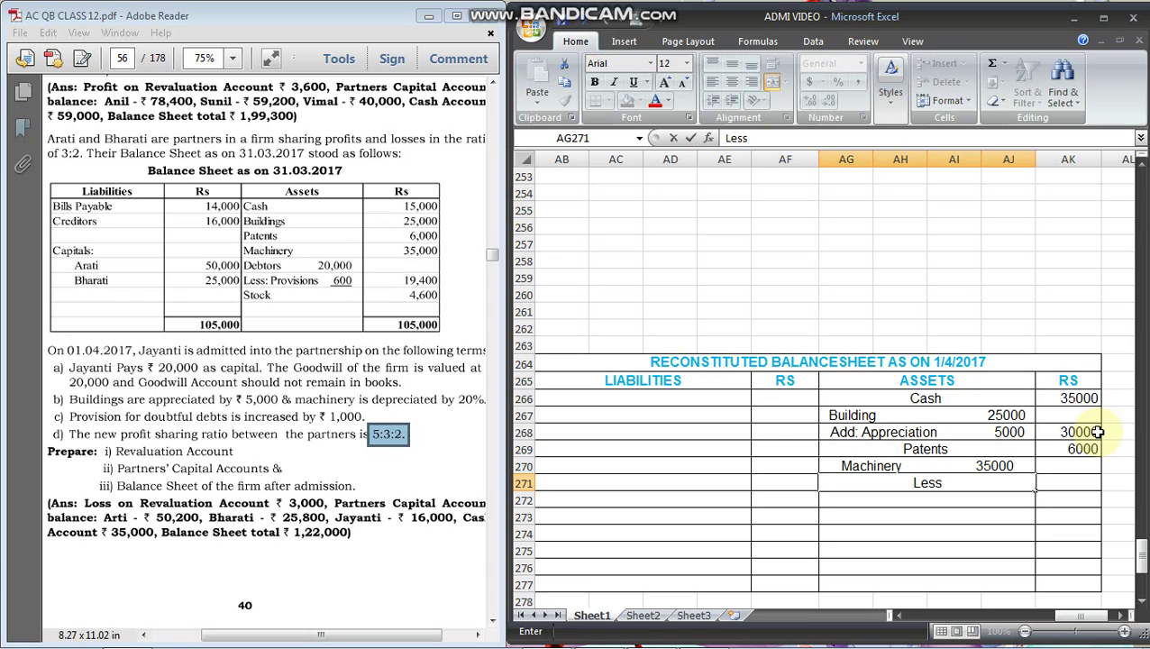
type(": Dep")
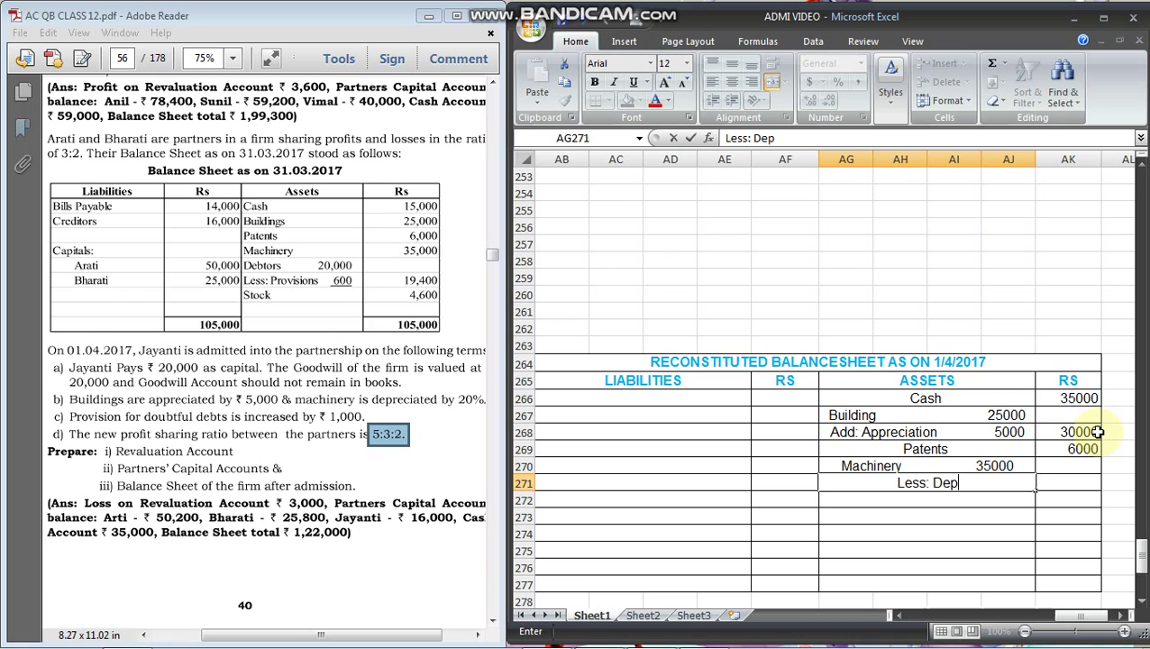
type("reciation")
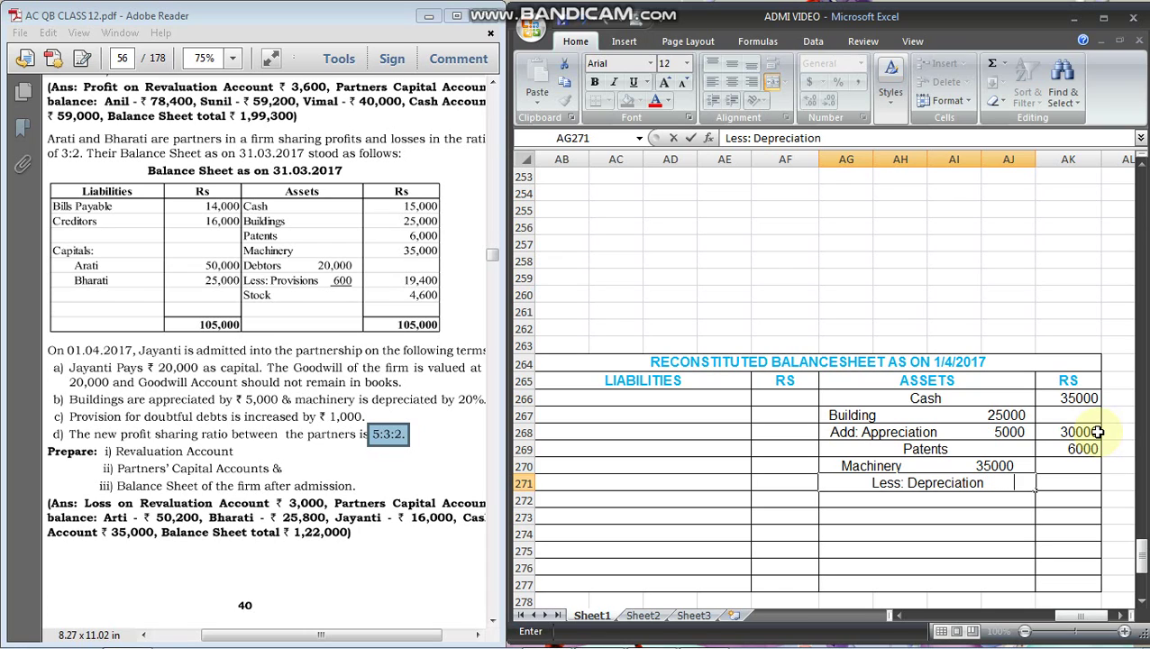
type("     7000")
key("Tab")
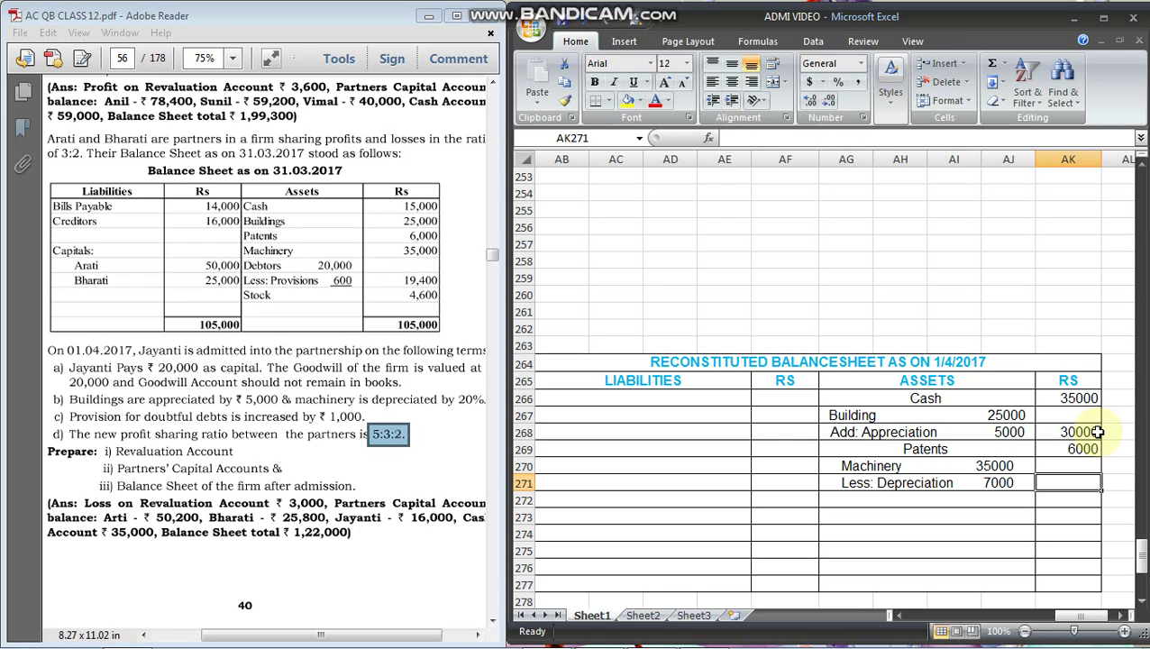
type("28000")
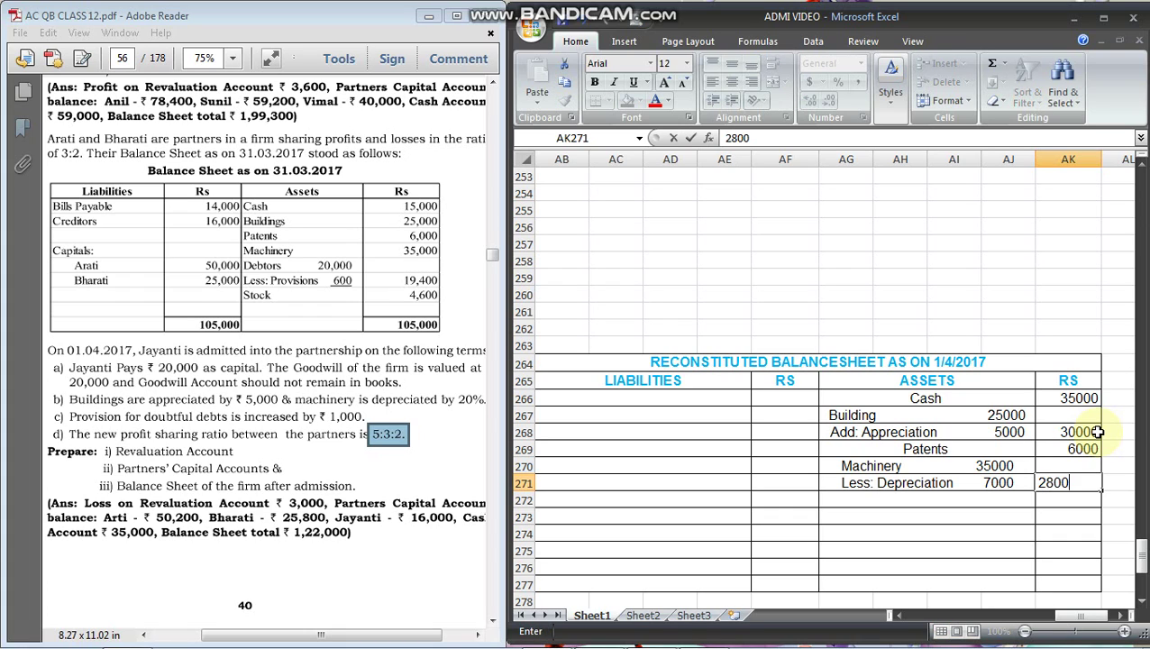
key("Return")
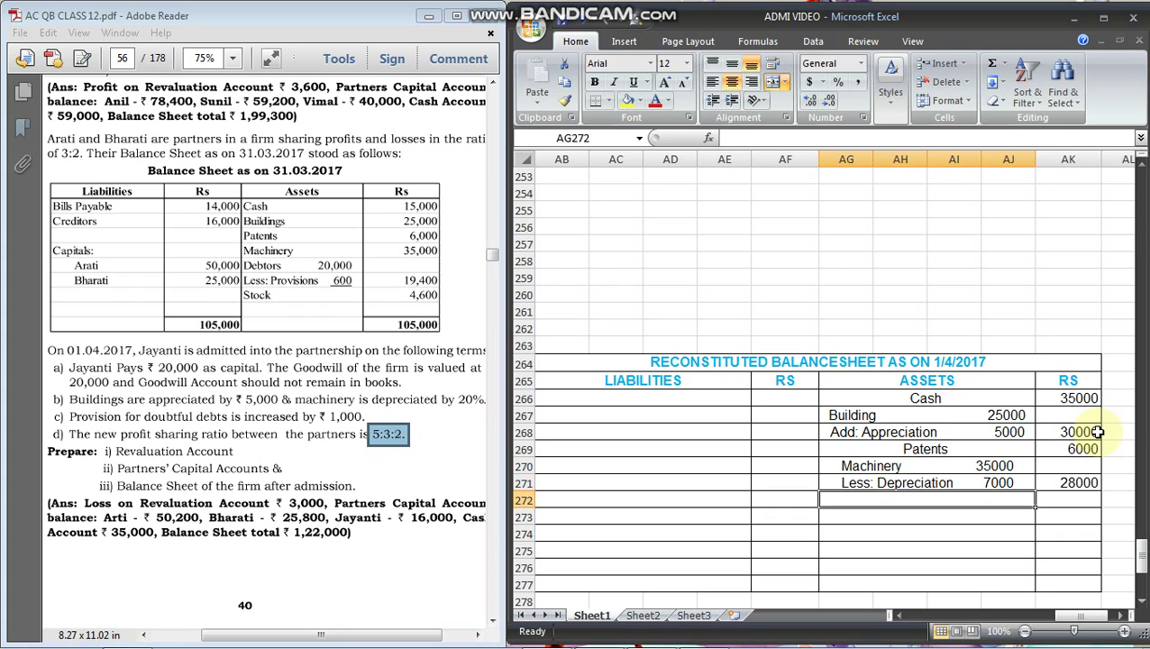
Enter "Debtors" with the inner amount 20000 in row 272 on the assets side
type("Denb")
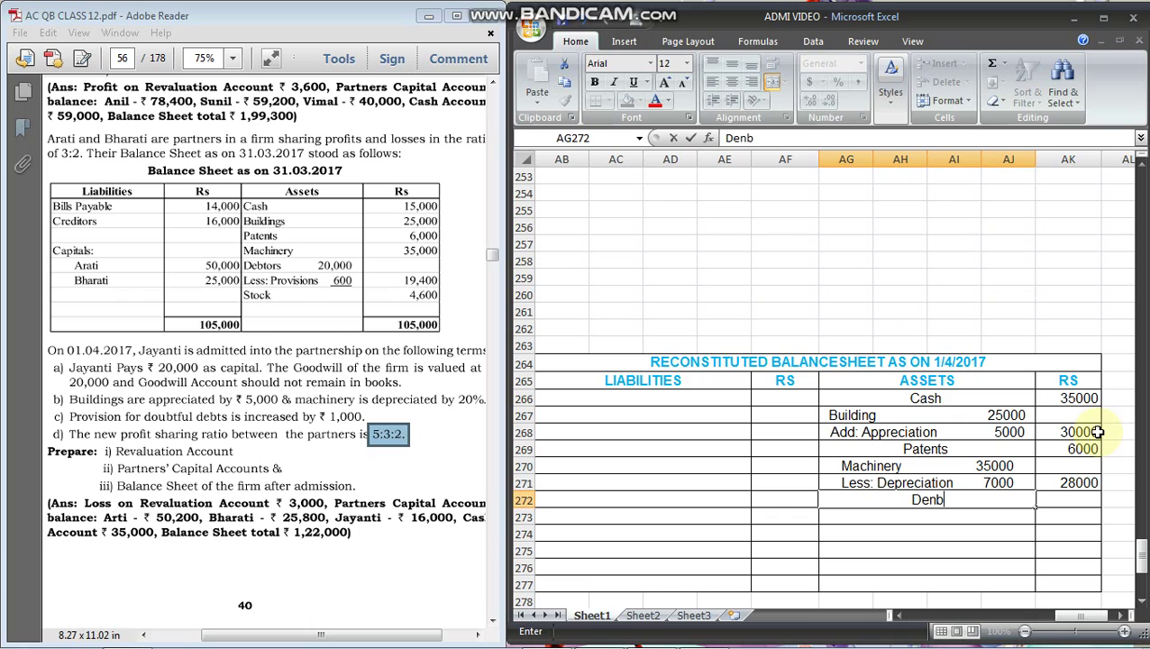
key("BackSpace")
type("btor")
key("BackSpace")
key("BackSpace")
key("BackSpace")
type("tors              2000")
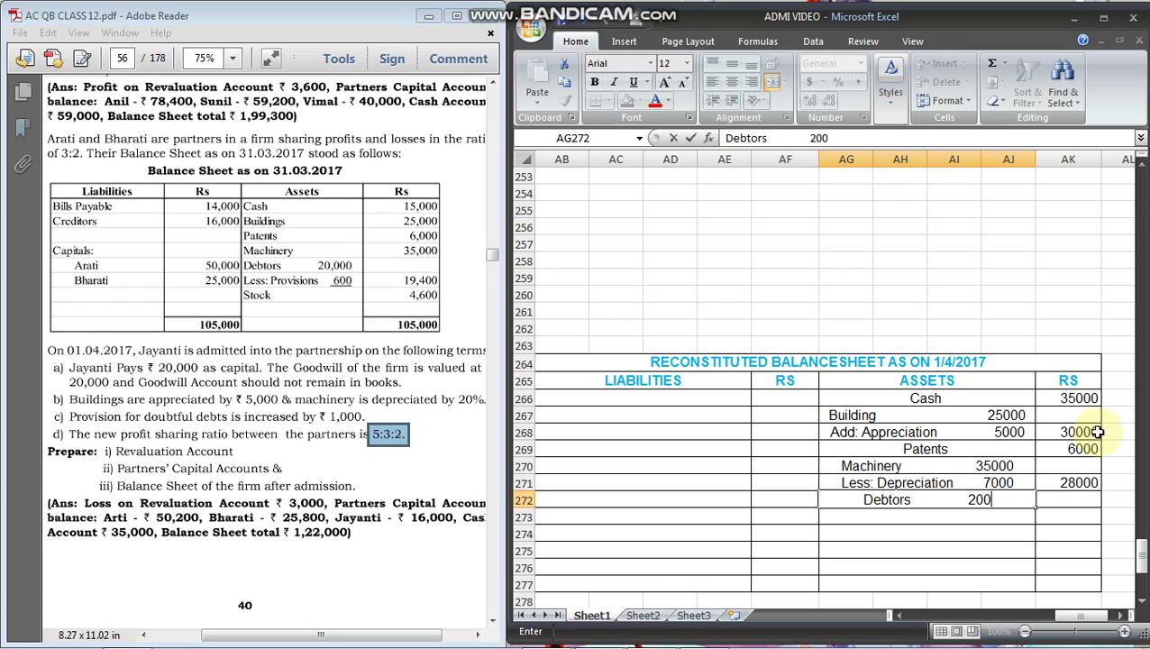
key("BackSpace")
key("BackSpace")
key("BackSpace")
key("BackSpace")
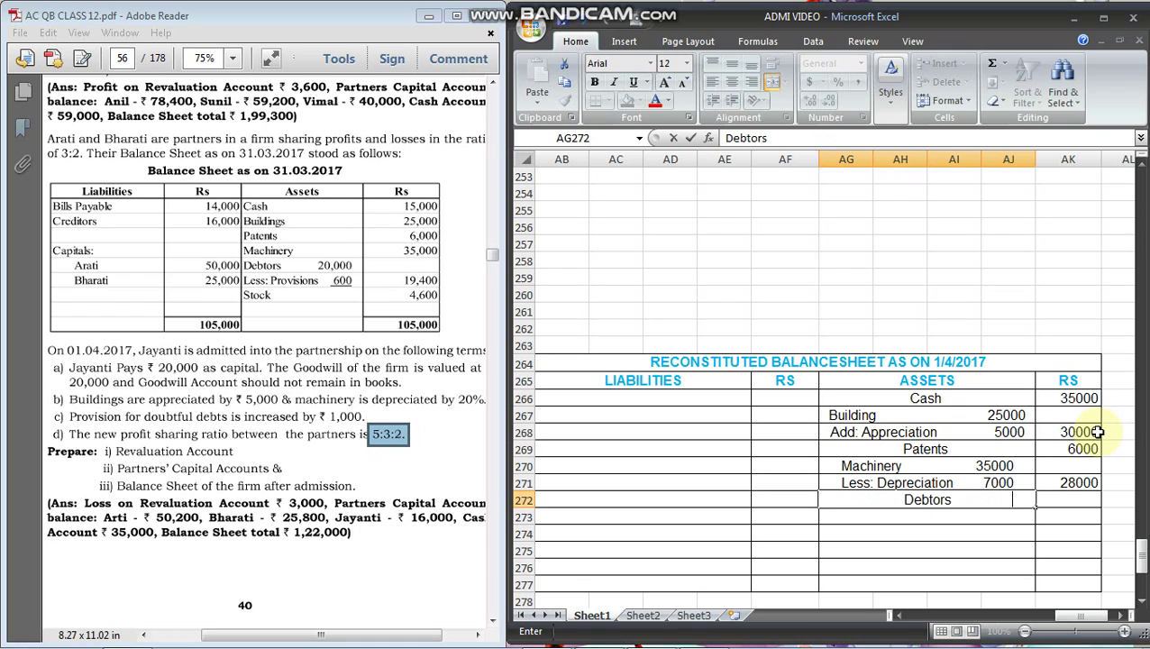
type("20000")
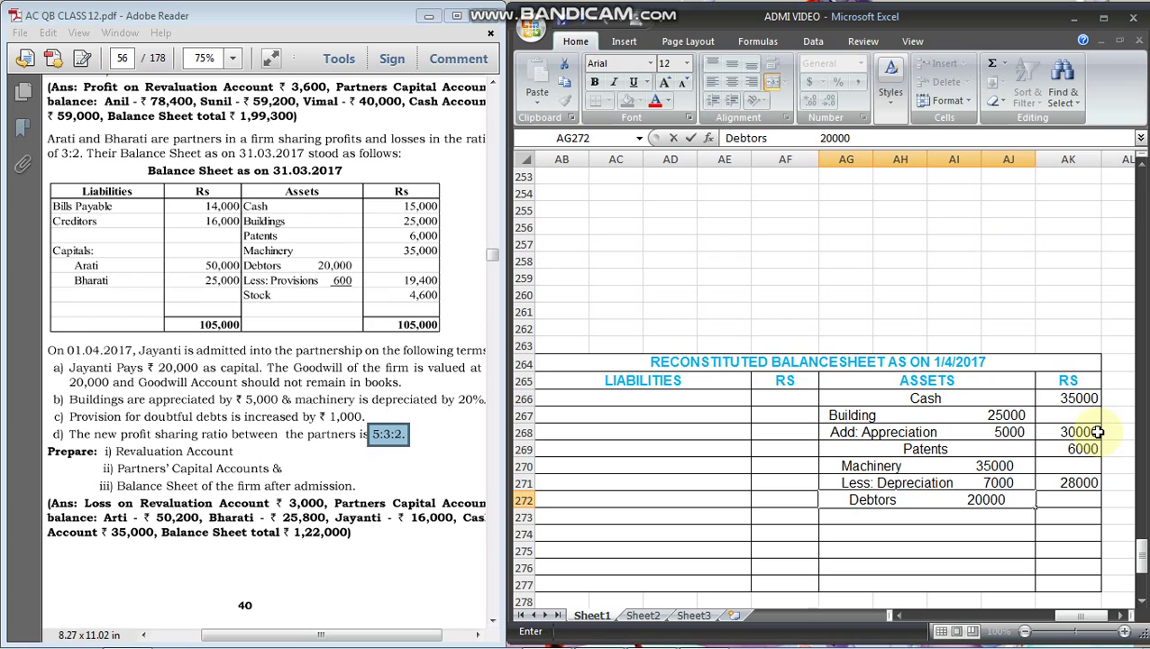
key("Return")
Enter "Less: PDD" with 1600 in row 273 below Debtors and the net value 18400 in AK273
type("Less: PDDD")
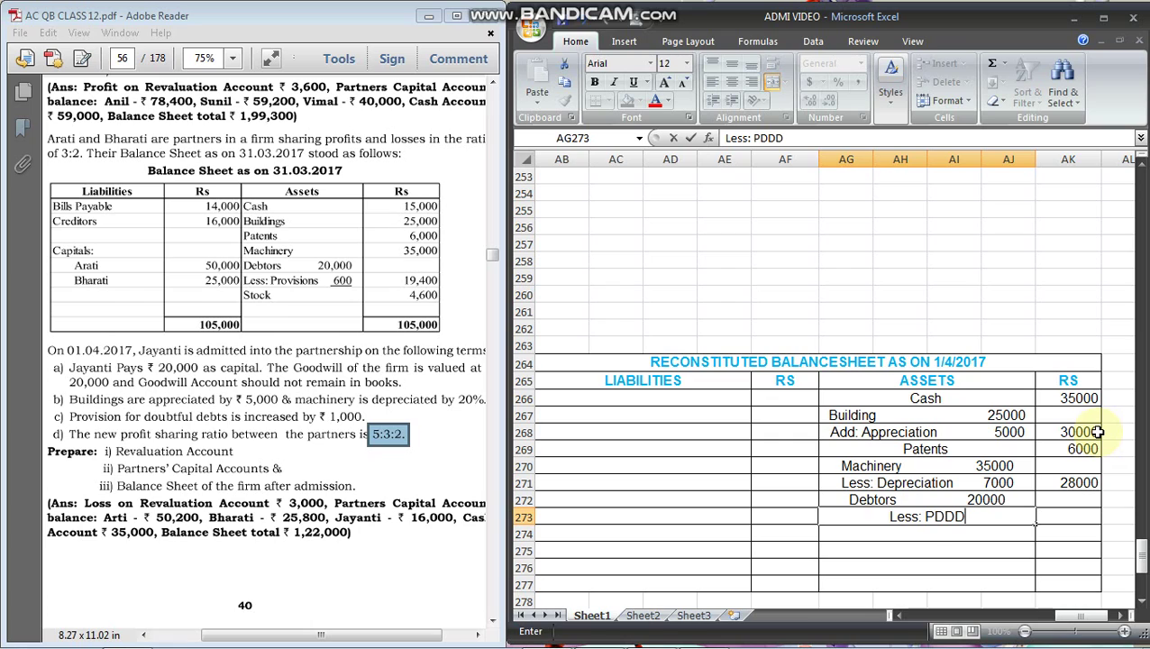
key("BackSpace")
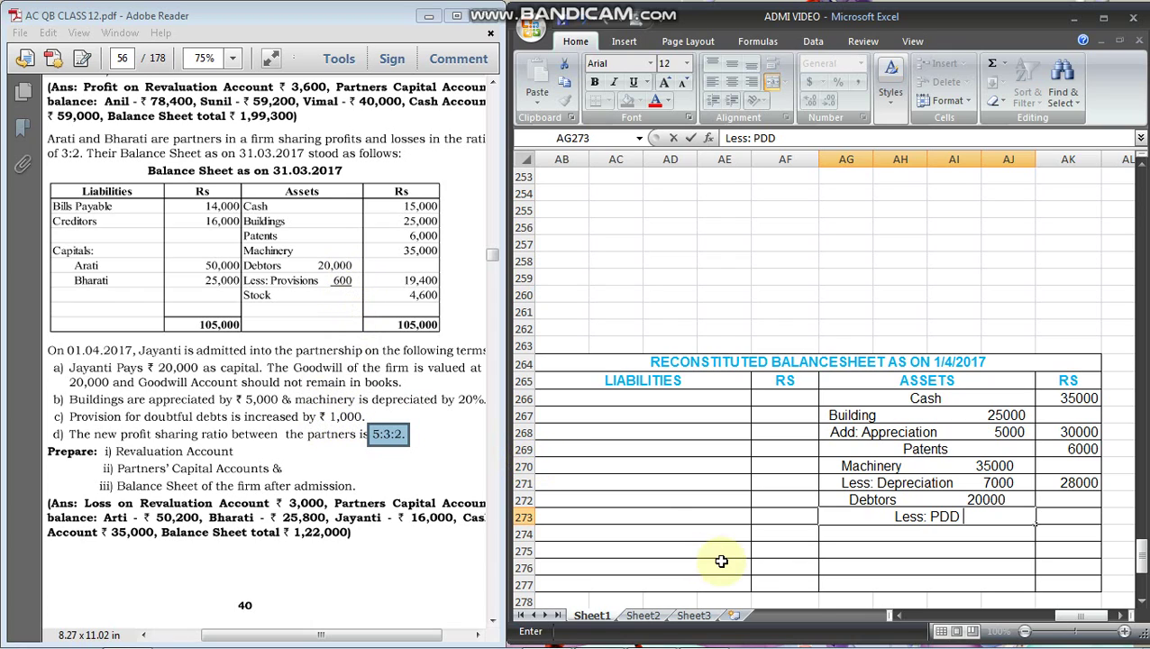
left_click(928, 616)
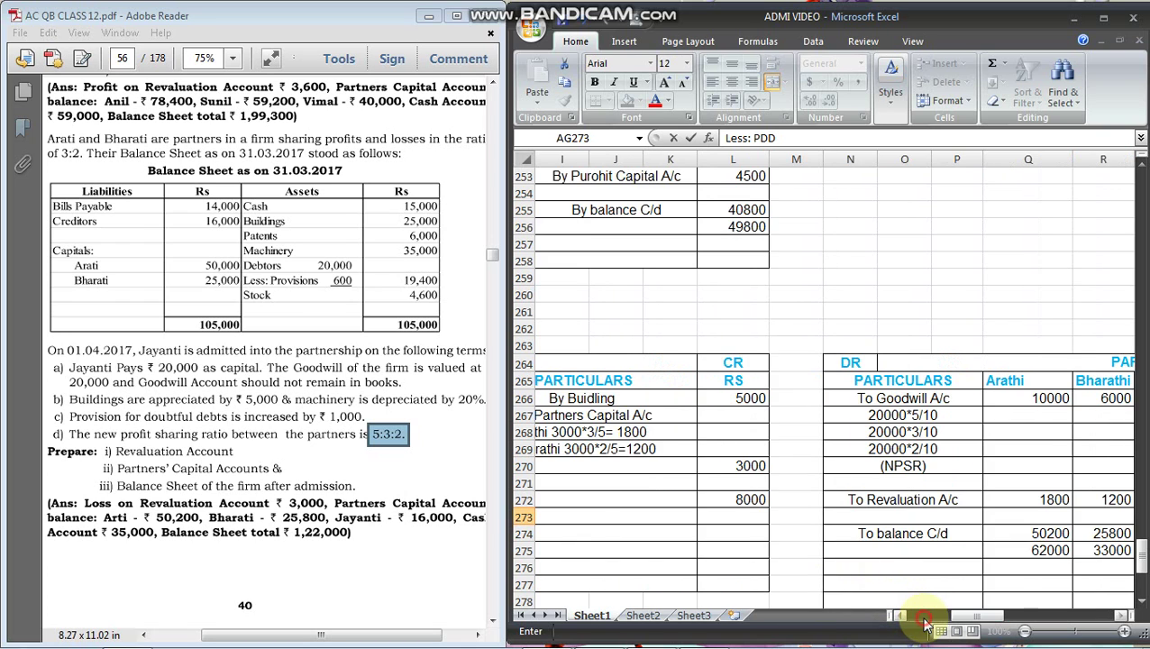
left_click_drag(951, 616, 960, 620)
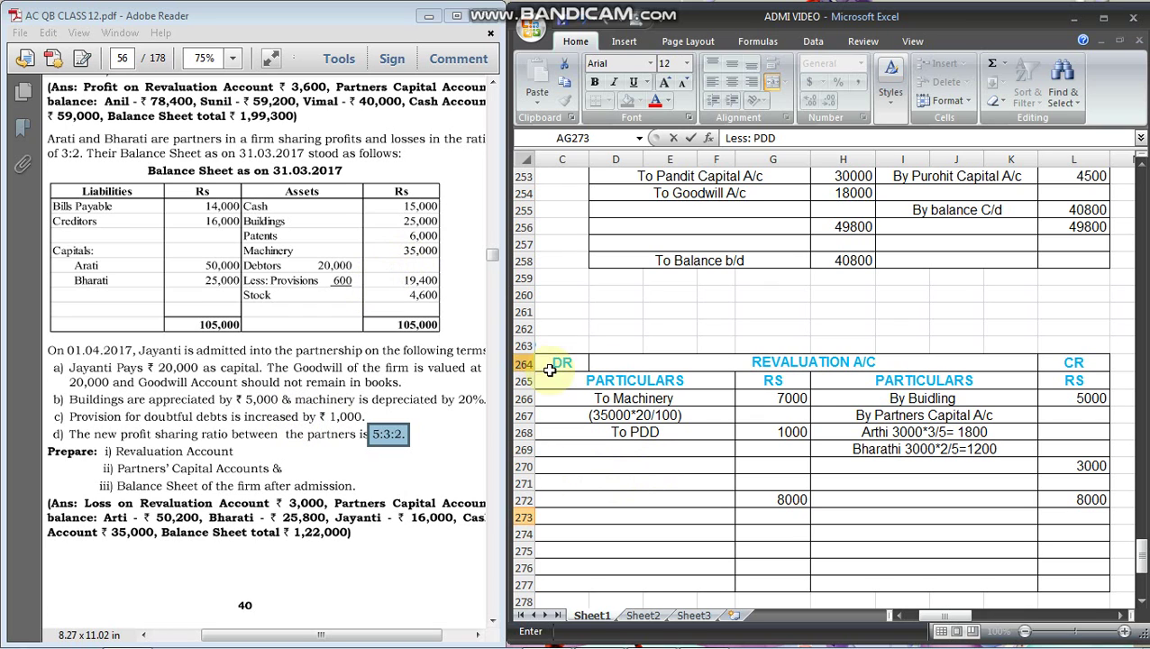
left_click(938, 615)
left_click_drag(938, 615, 1061, 570)
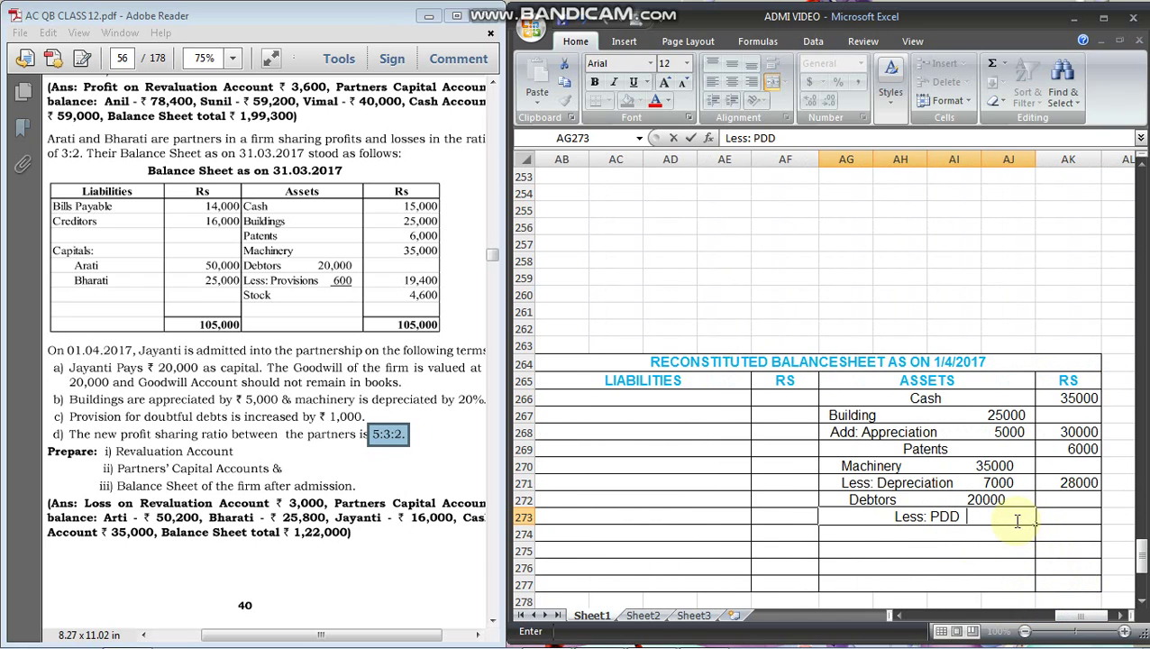
type("1600")
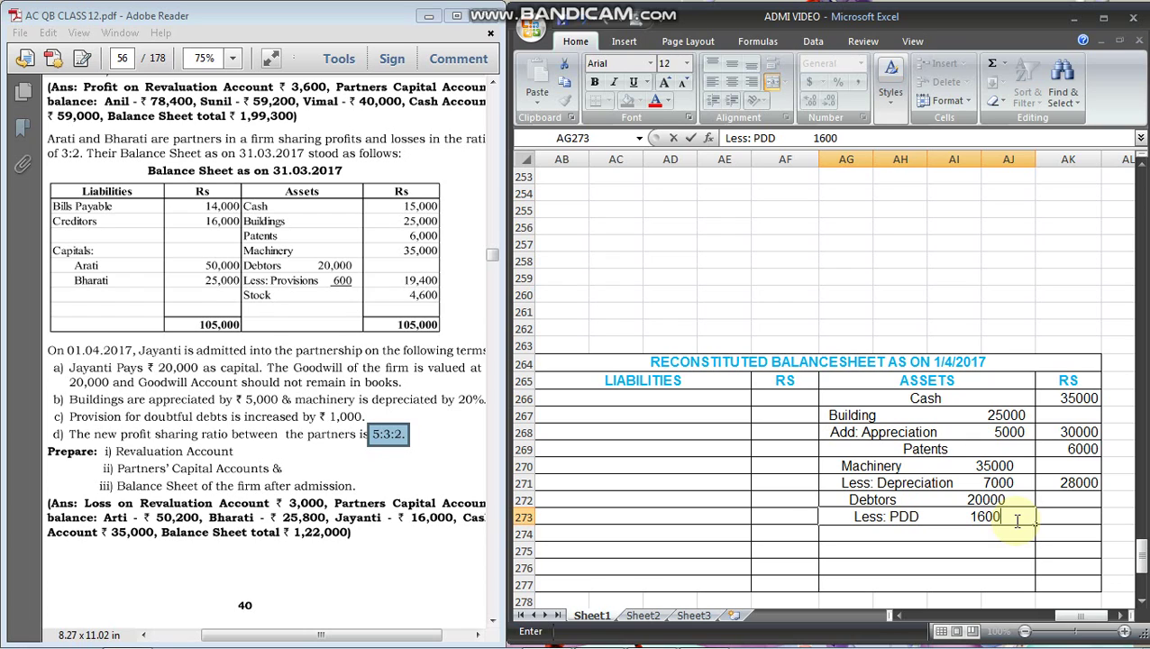
key("Tab")
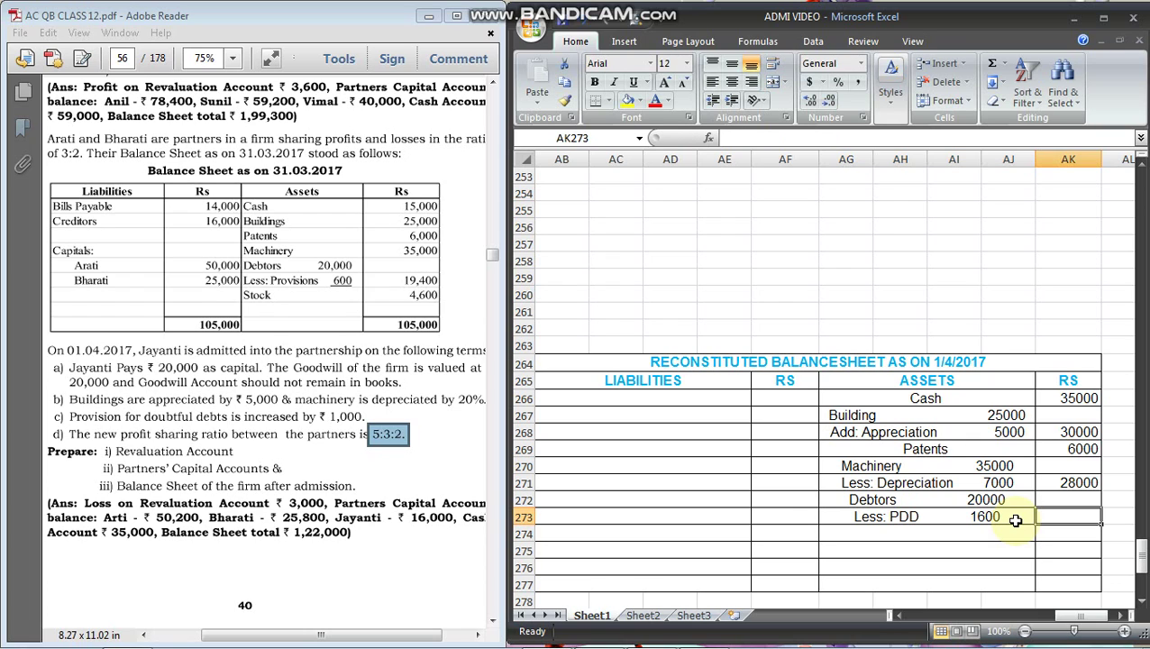
type("18400")
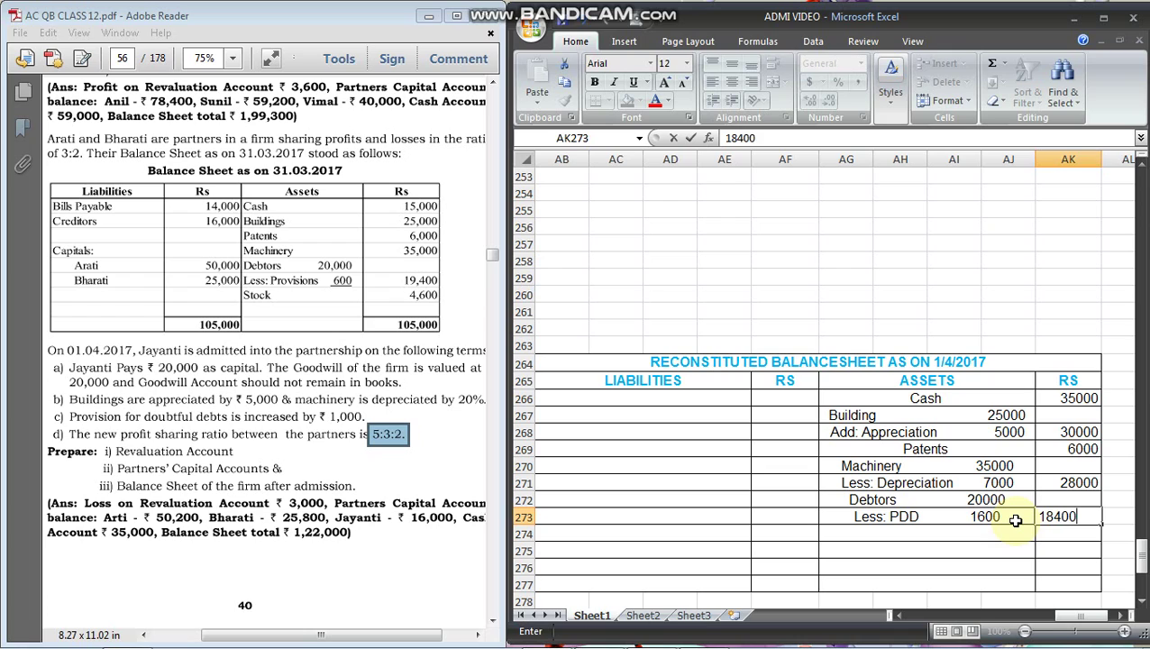
key("Return")
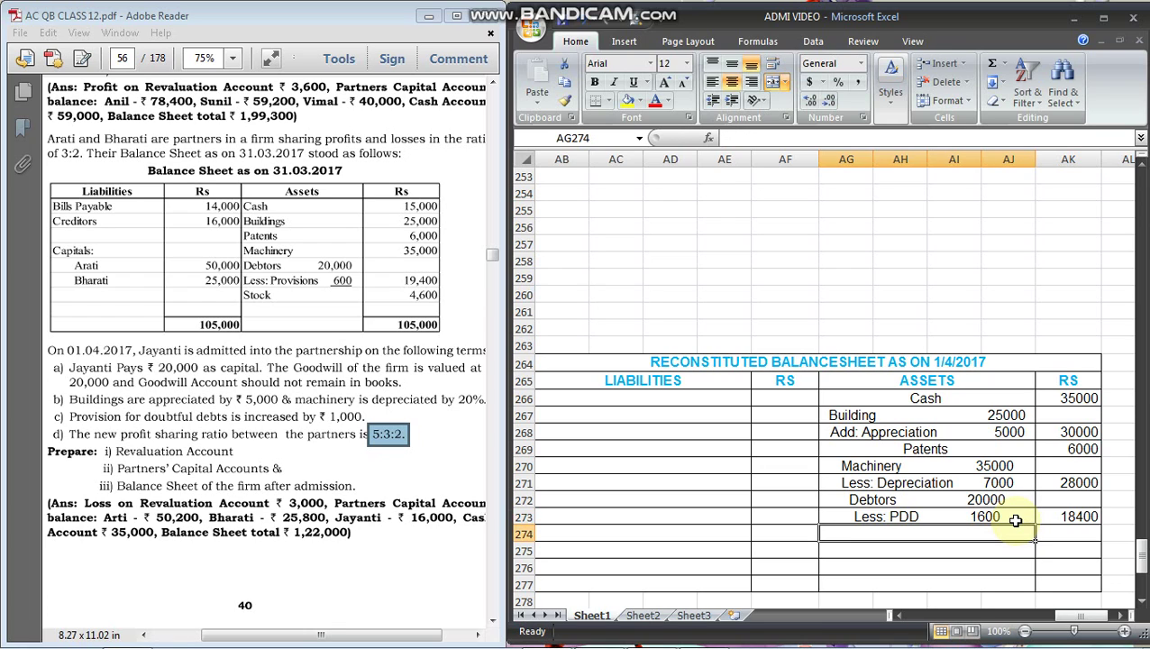
Record "Stock" with 4600 in row 274 on the assets side
type("S")
type("roc")
key("BackSpace")
key("BackSpace")
key("BackSpace")
type("tock")
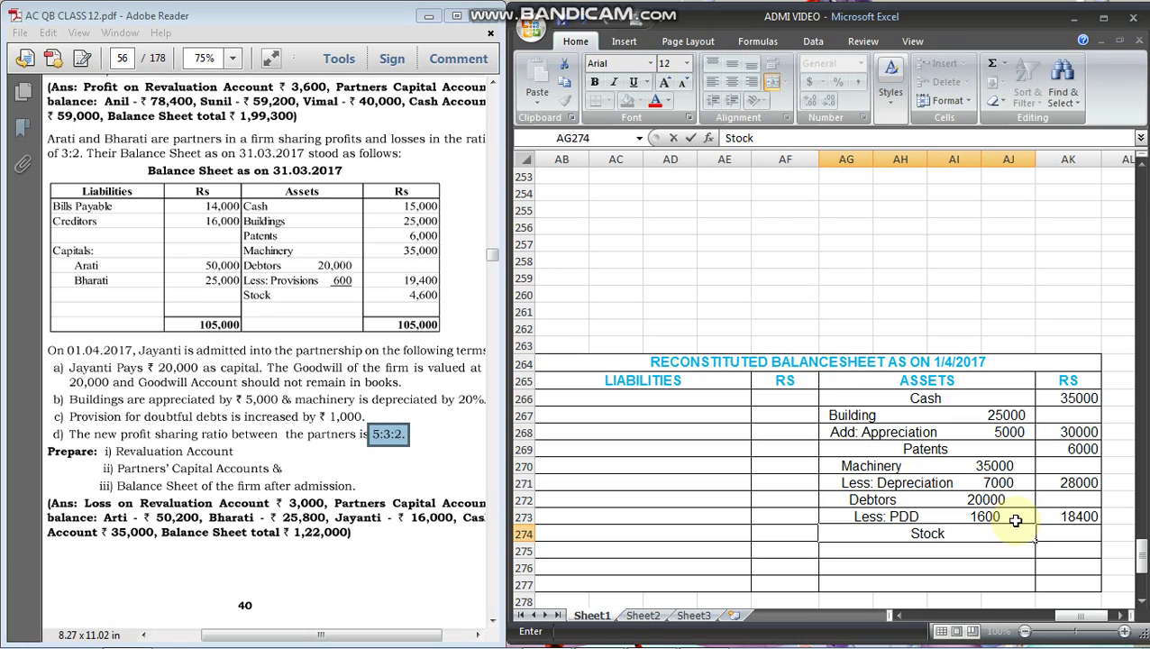
key("Tab")
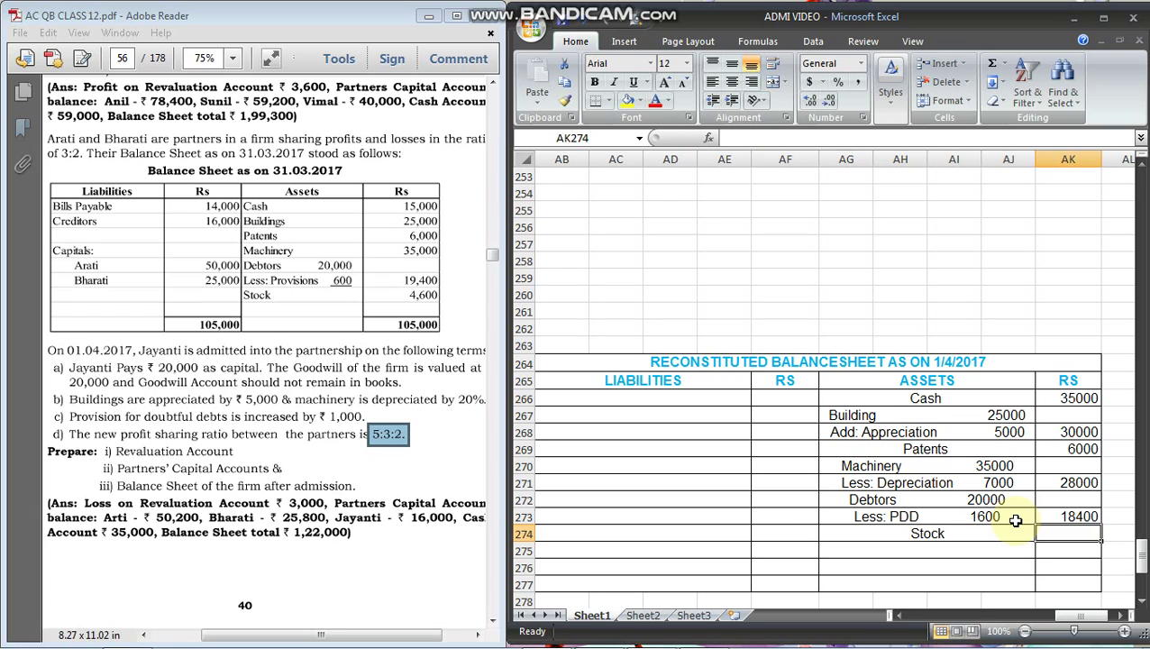
type("4600")
key("Return")
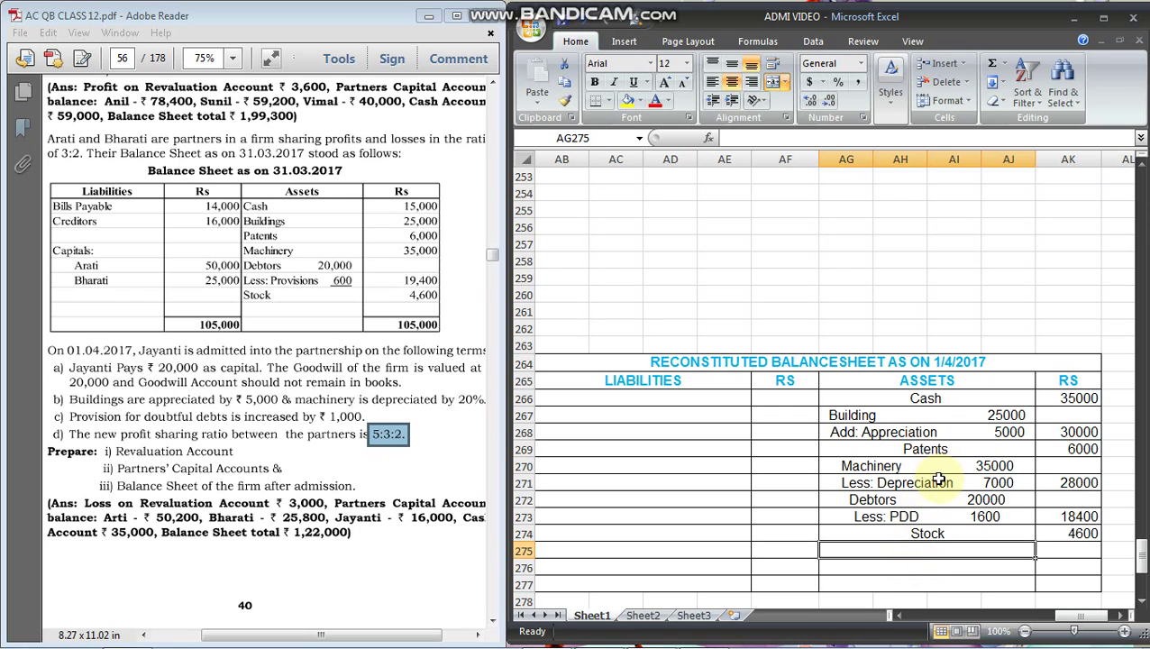
Record "Bills payable" with 14000 in row 266 on the liabilities side
left_click(714, 399)
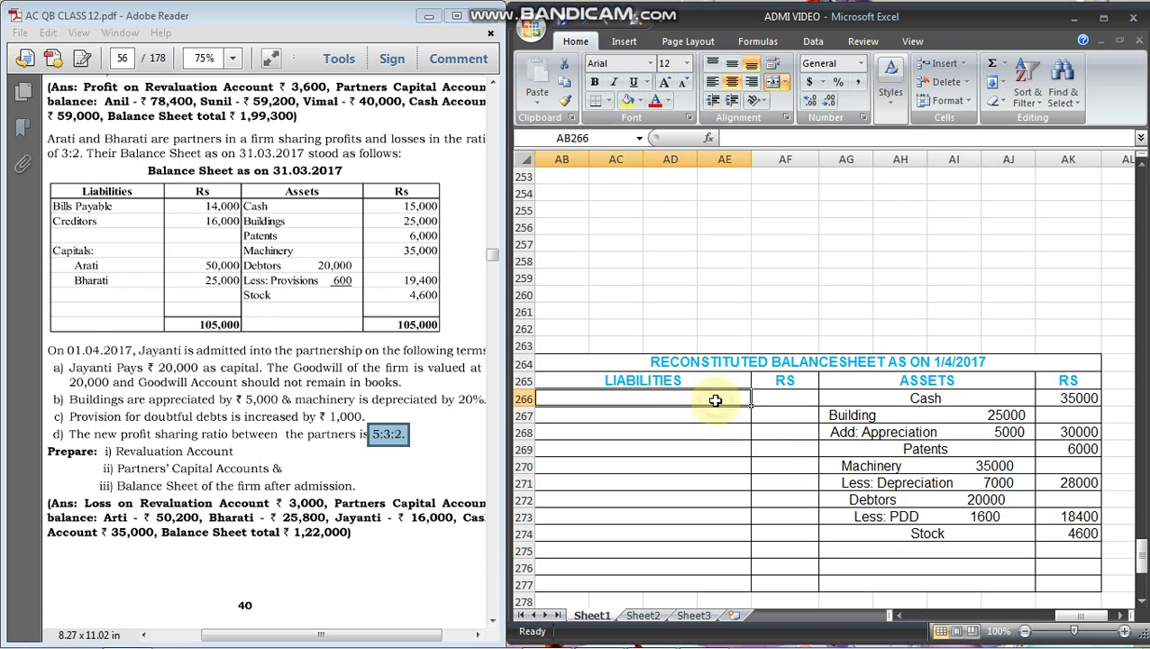
type("Billps")
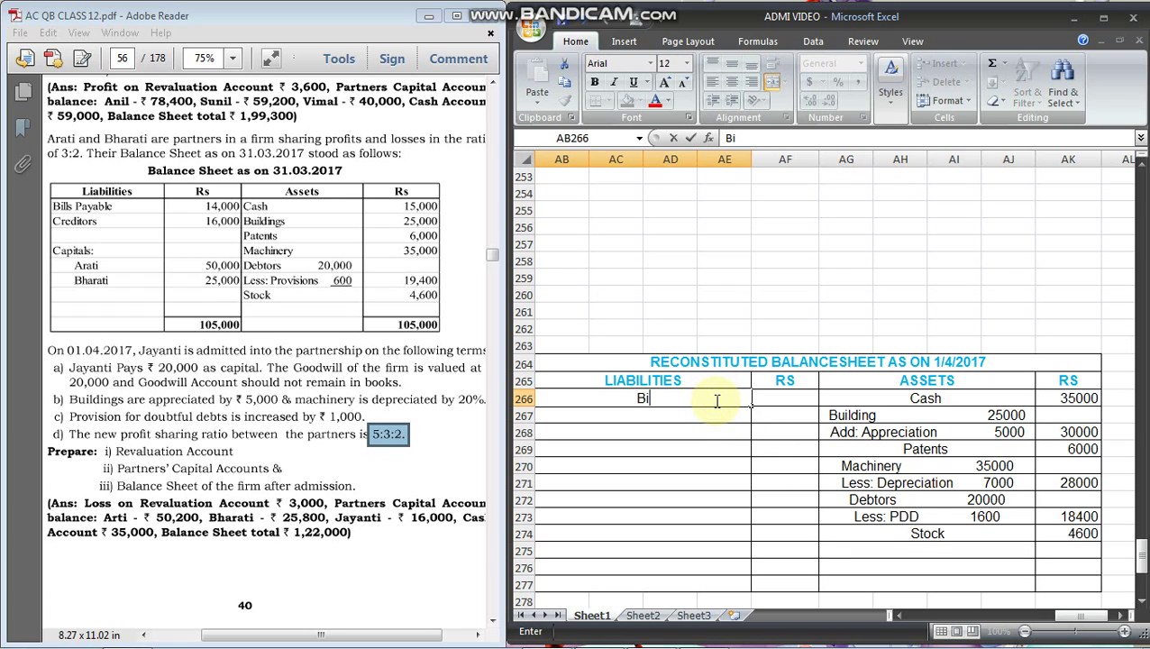
key("BackSpace")
key("BackSpace")
type("s payable")
key("Tab")
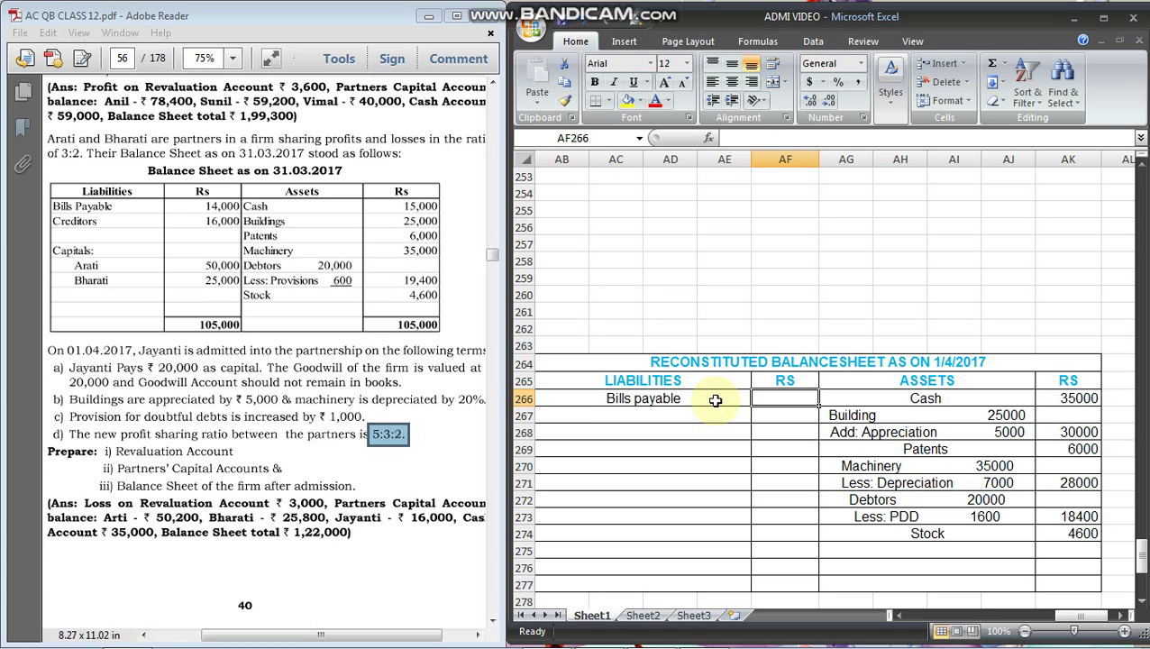
type("14000")
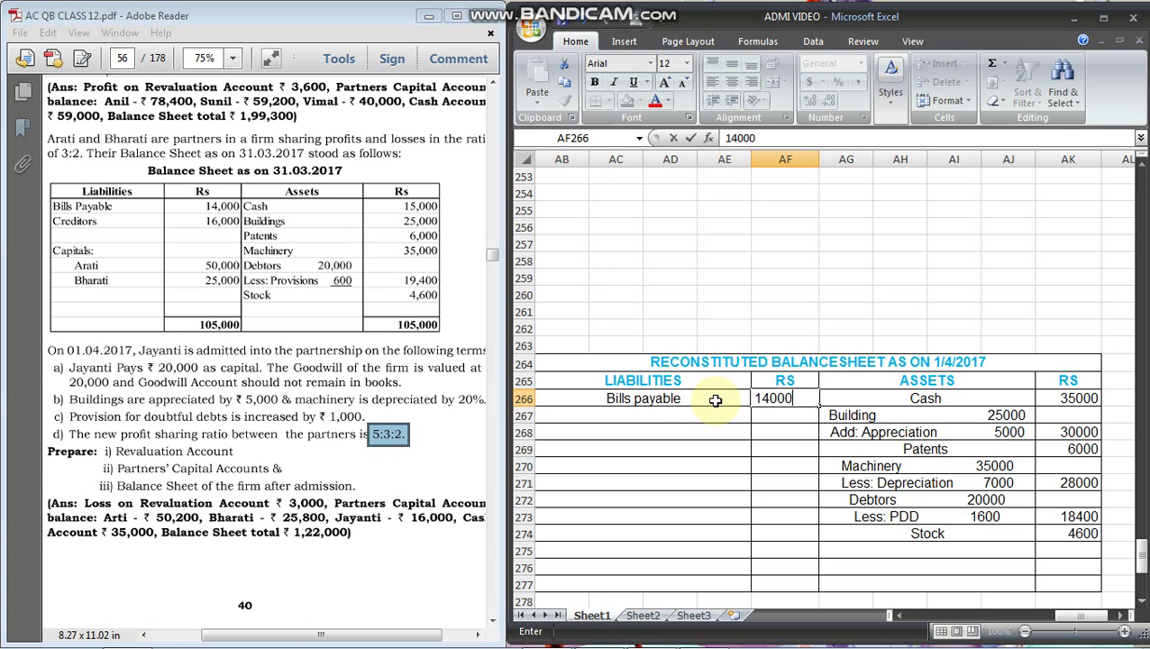
key("Return")
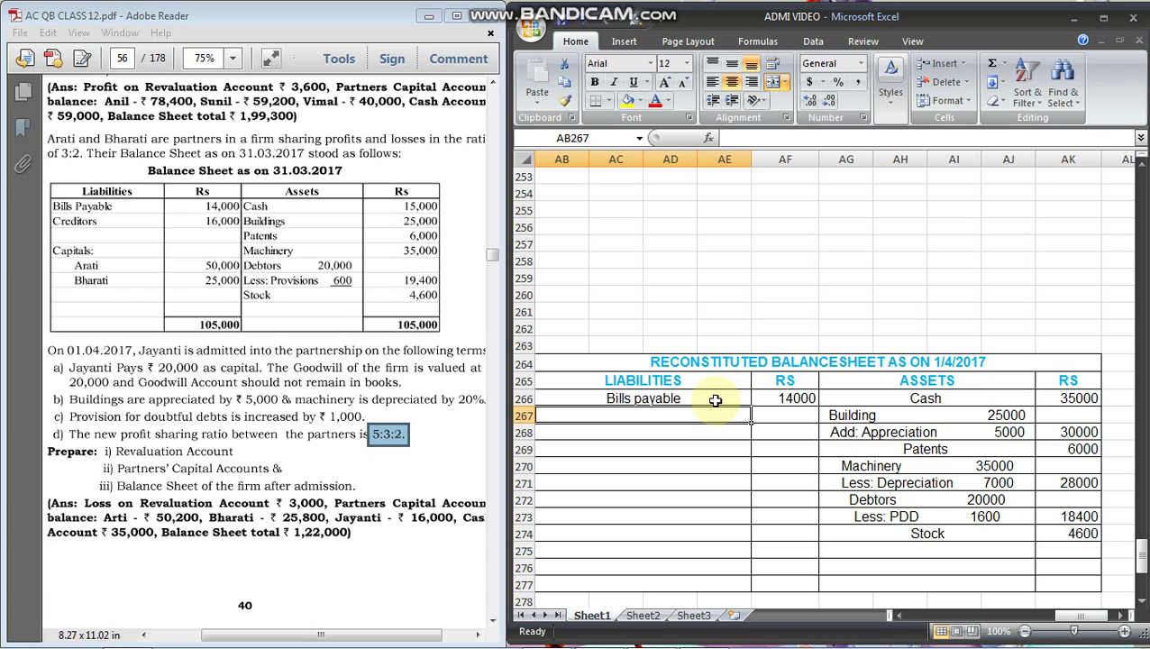
Record "Creditors" with 16000 in row 267 on the liabilities side
type("Creditors")
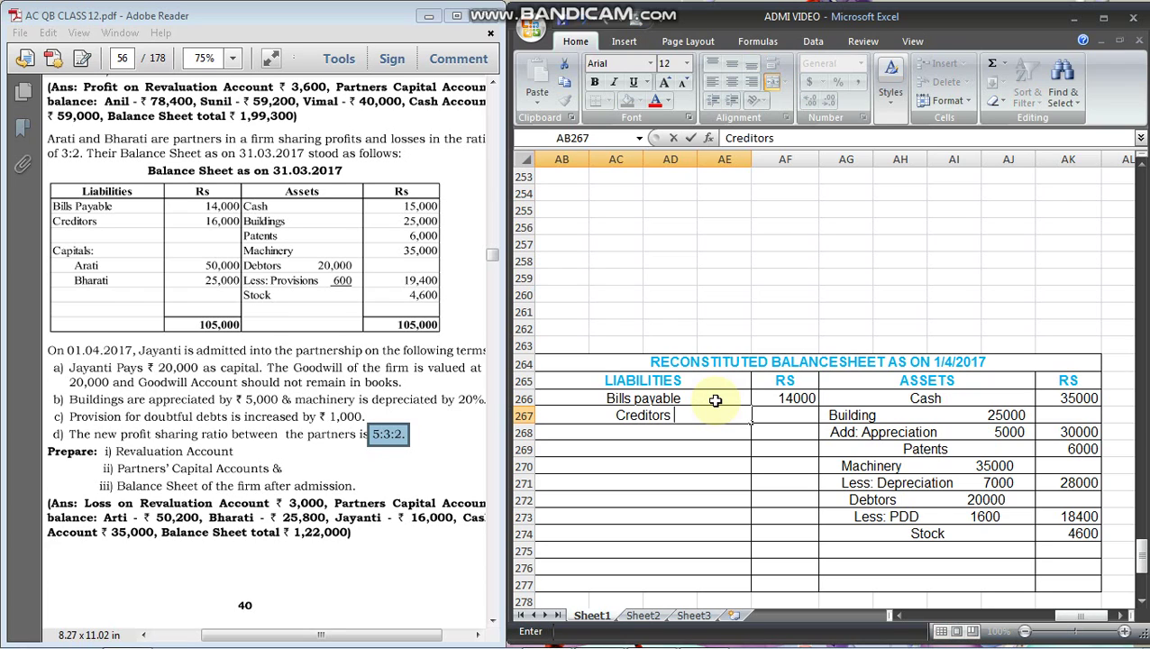
key("Tab")
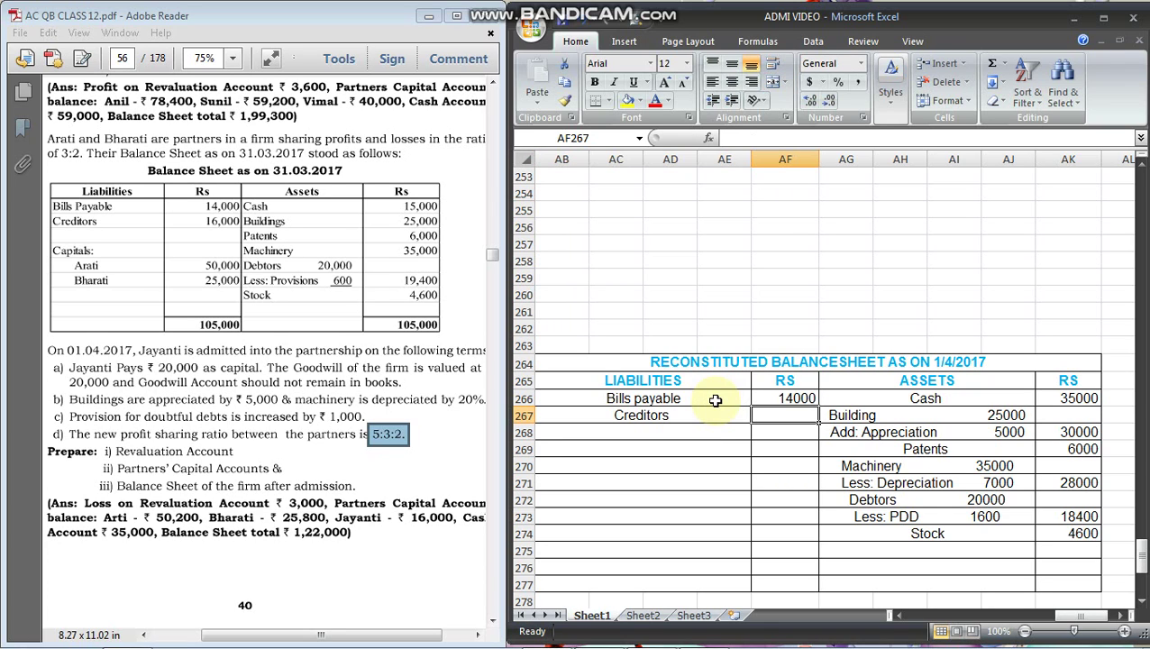
type("16000")
key("Return")
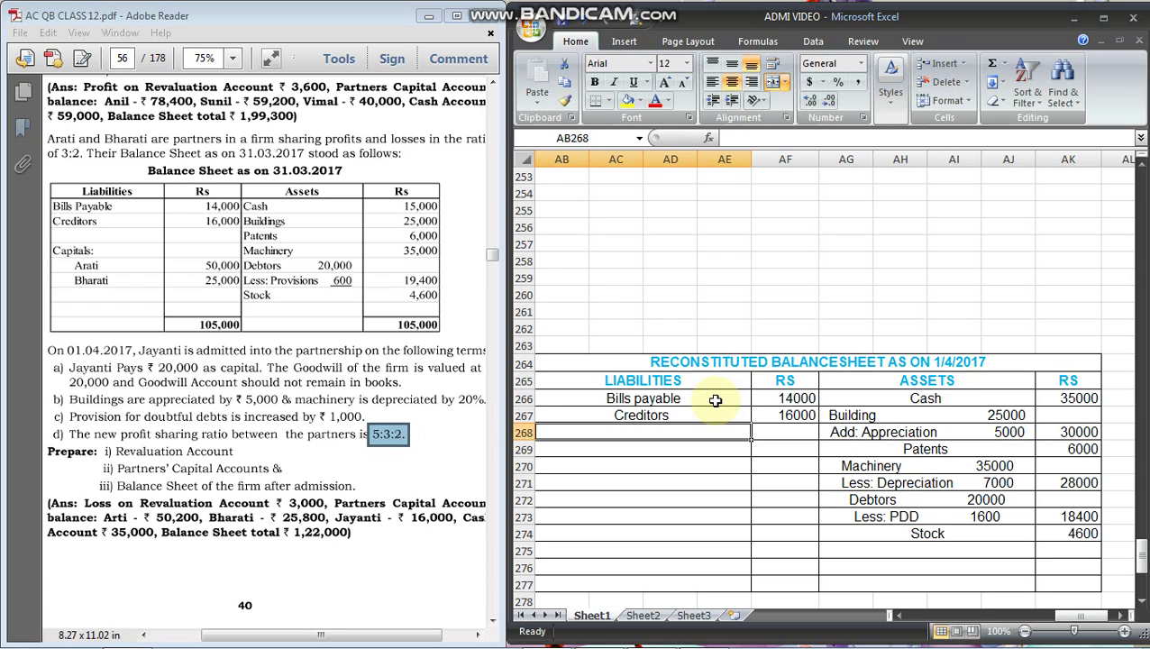
Enter the heading "Partners Capital A/c" in row 268 on the liabilities side
type("Partners")
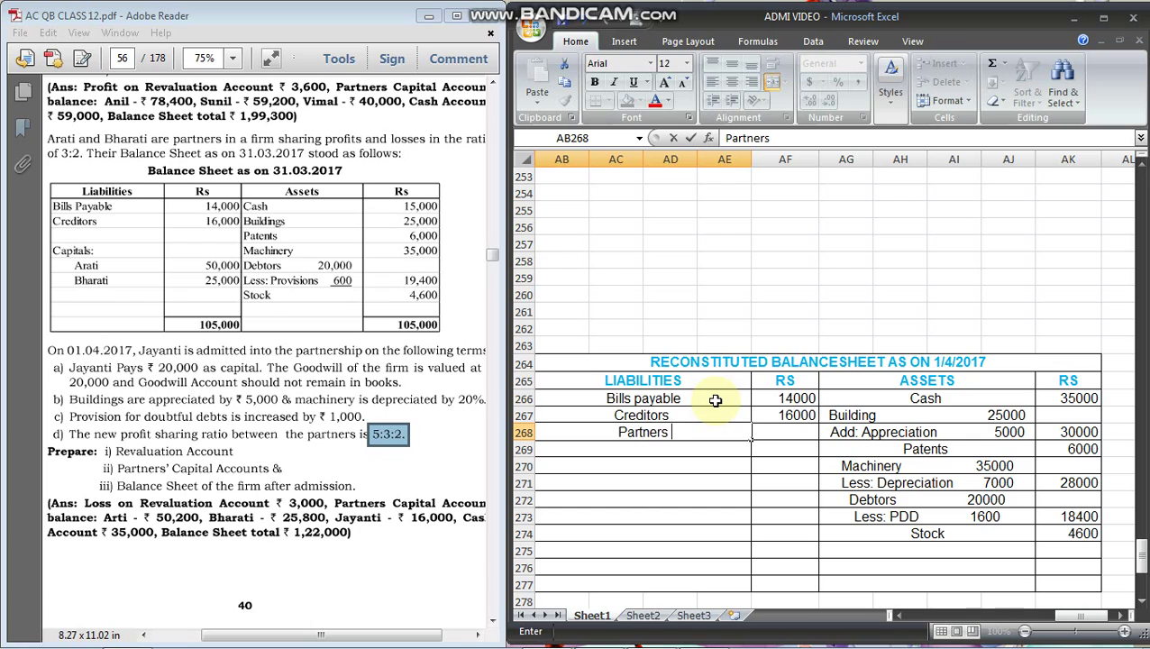
type(" Capital A/c")
key("Return")
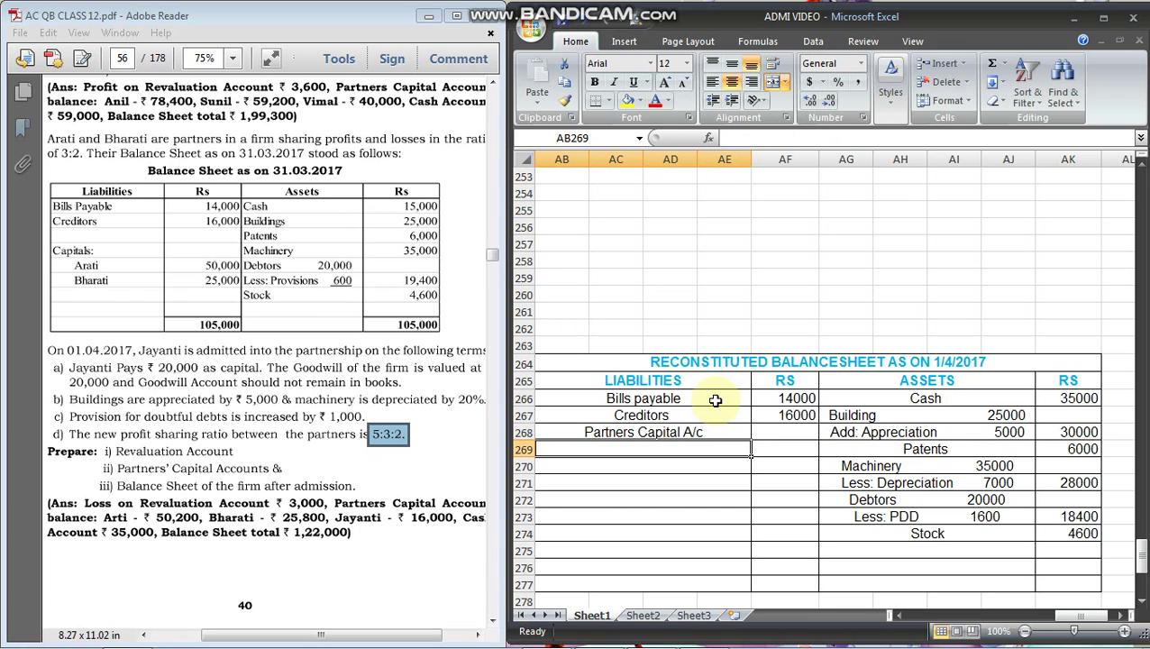
List the three partners' names in rows 269 to 271 below the Partners Capital A/c heading
type("Aratjo")
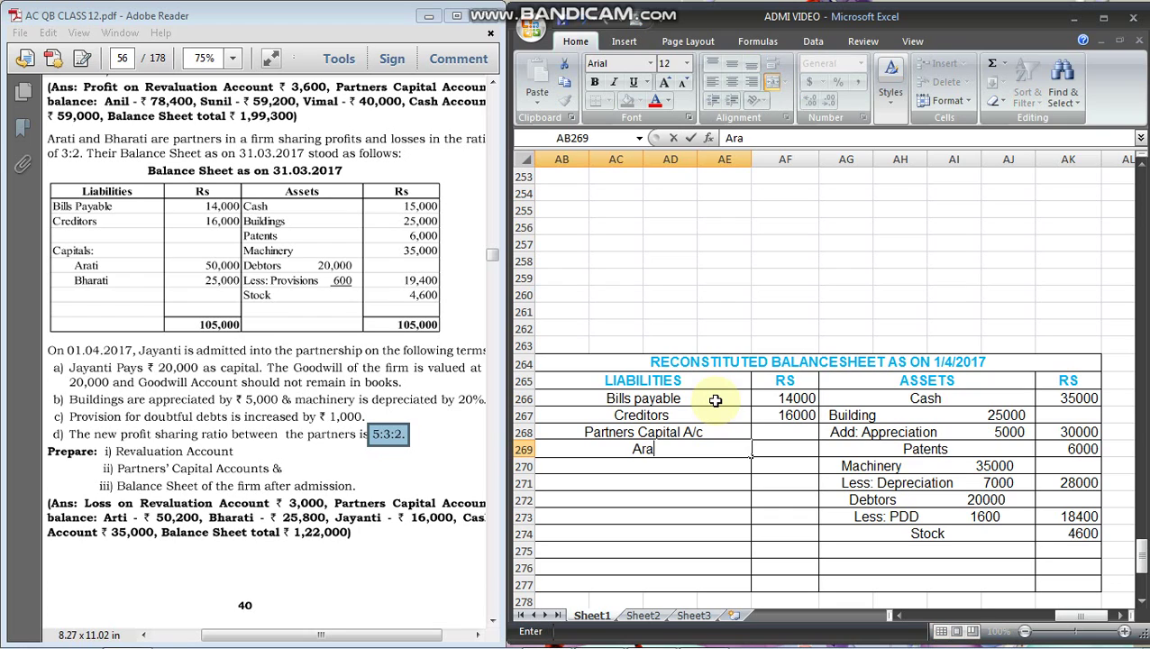
key("BackSpace")
key("BackSpace")
type("hi")
key("Return")
type("Ba")
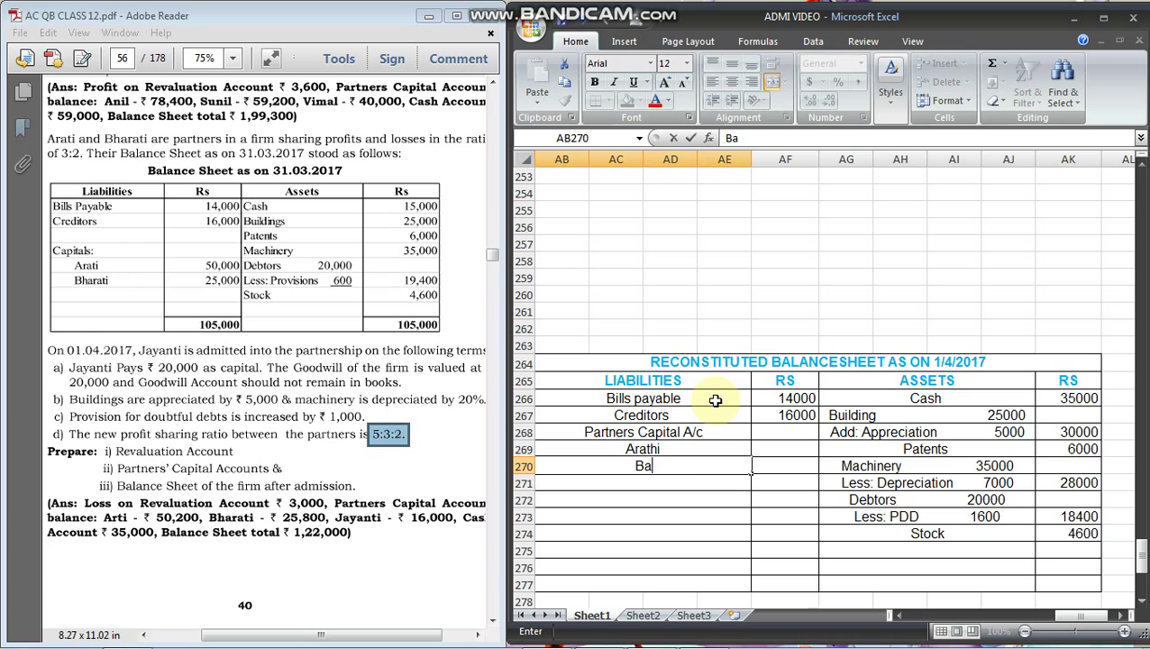
type("rathi")
key("Return")
type("Yana")
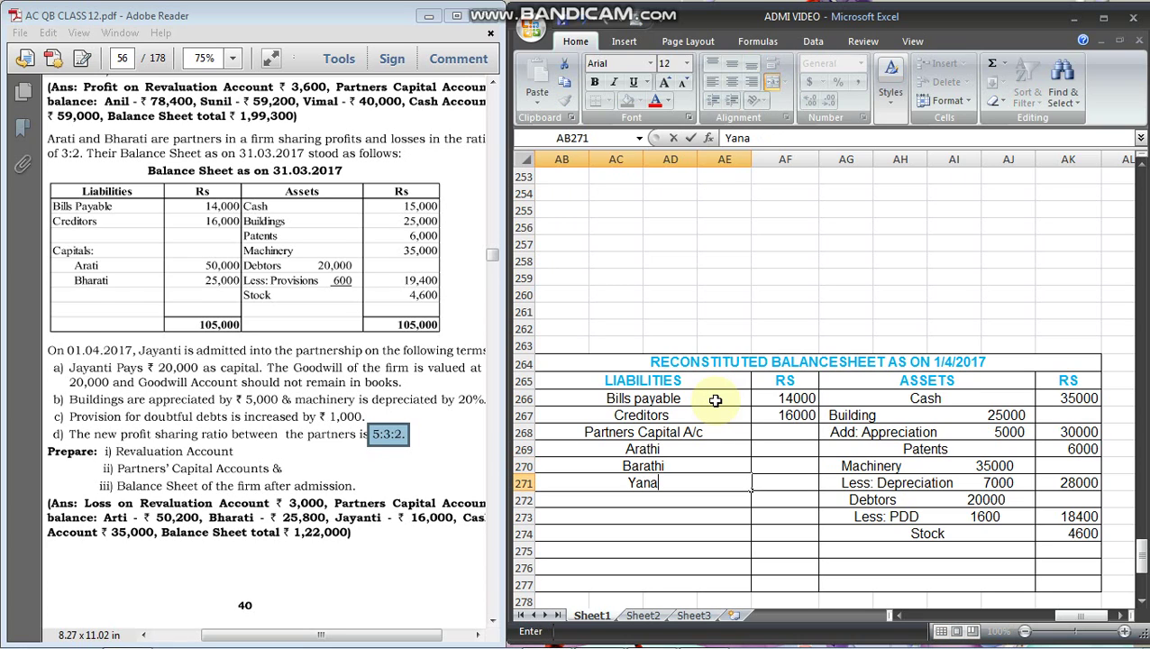
key("BackSpace")
key("BackSpace")
key("BackSpace")
key("BackSpace")
type("Jayanthi")
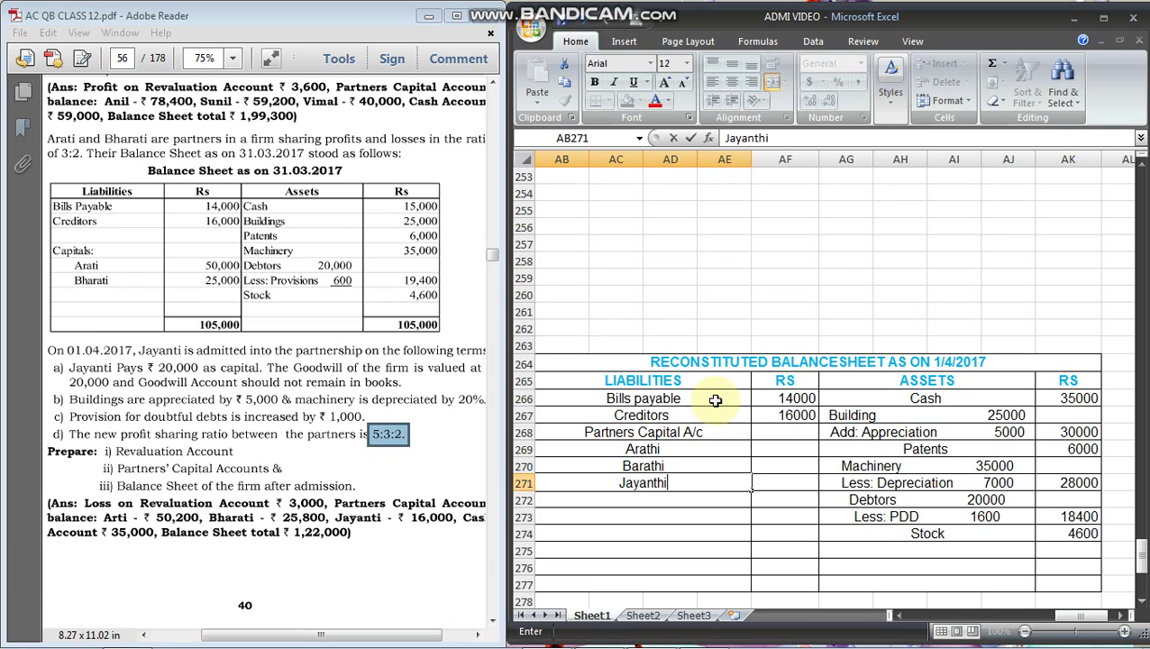
key("Tab")
Enter the partners' closing capital balances 50200, 25800 and 16000 in AF269 to AF271, taken from the Partners Capital account
key("Up")
key("Up")
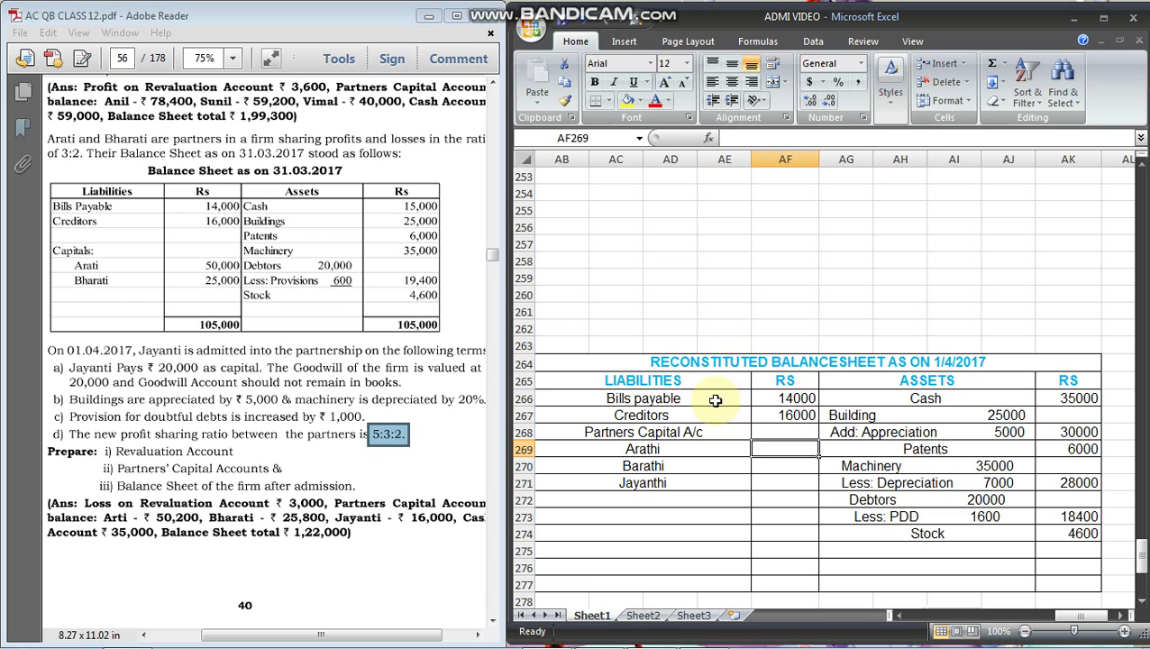
scroll(715, 400, "down", 3)
left_click(964, 617)
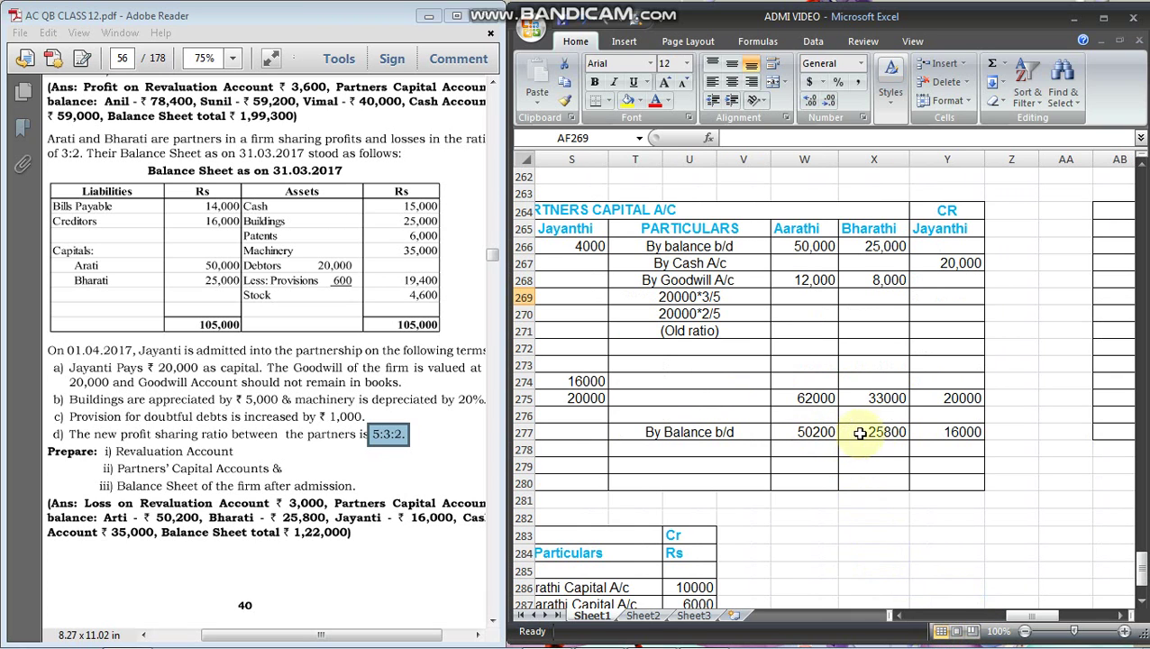
left_click_drag(1023, 618, 1055, 618)
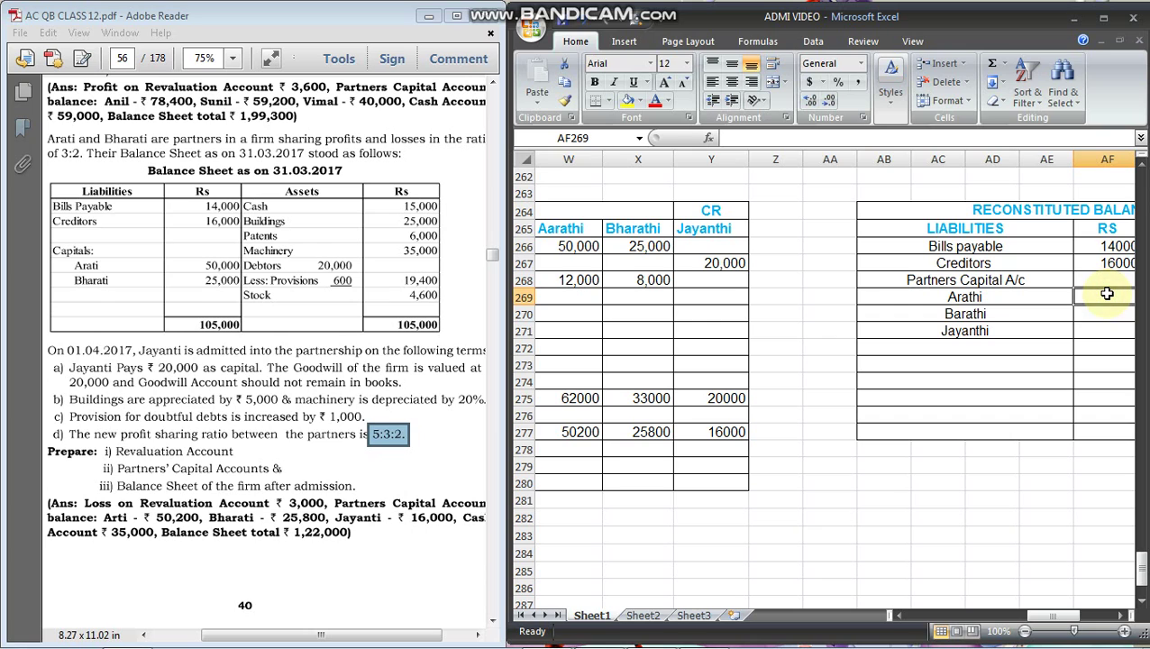
type("50200")
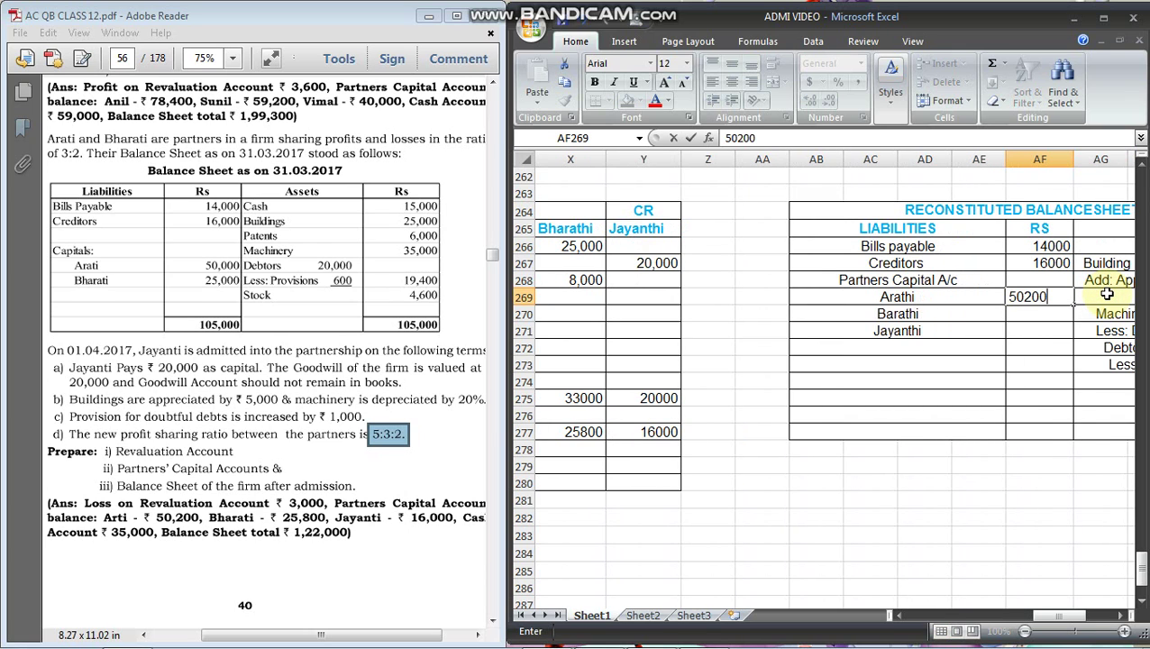
key("Return")
type("25800")
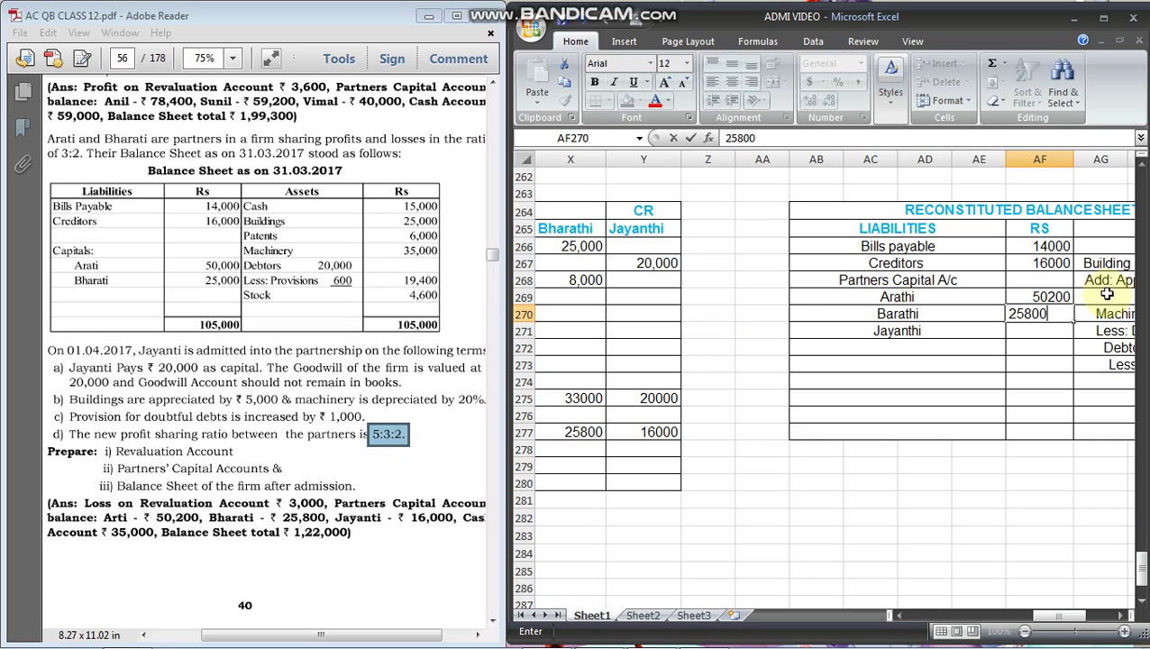
key("Return")
type("16000")
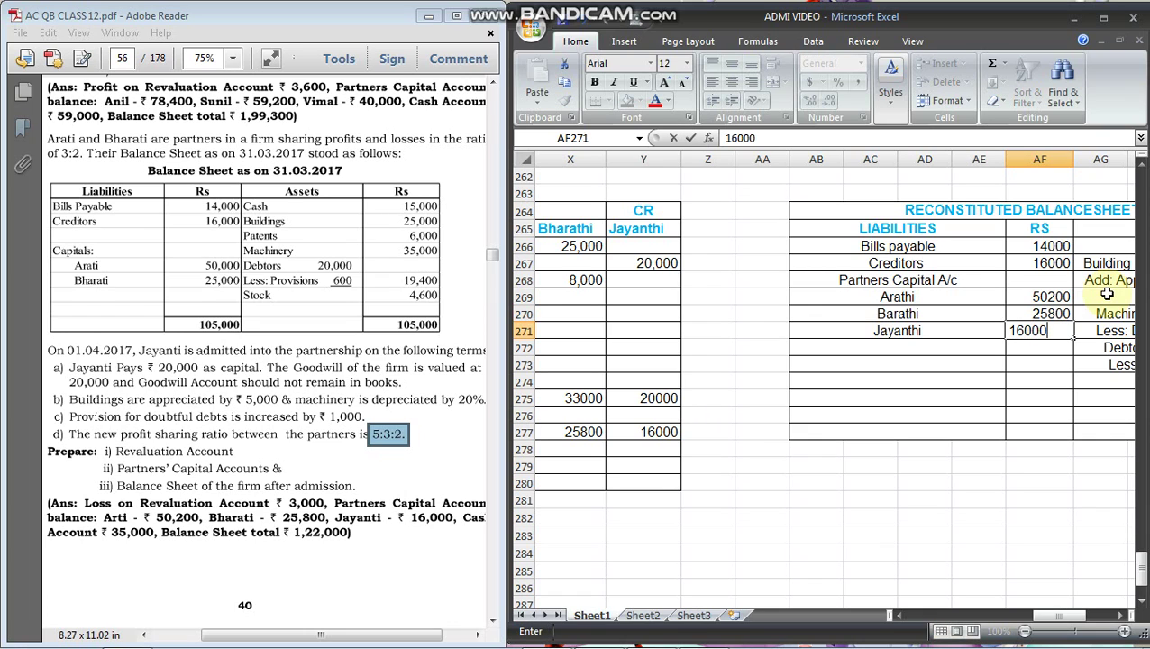
key("Return")
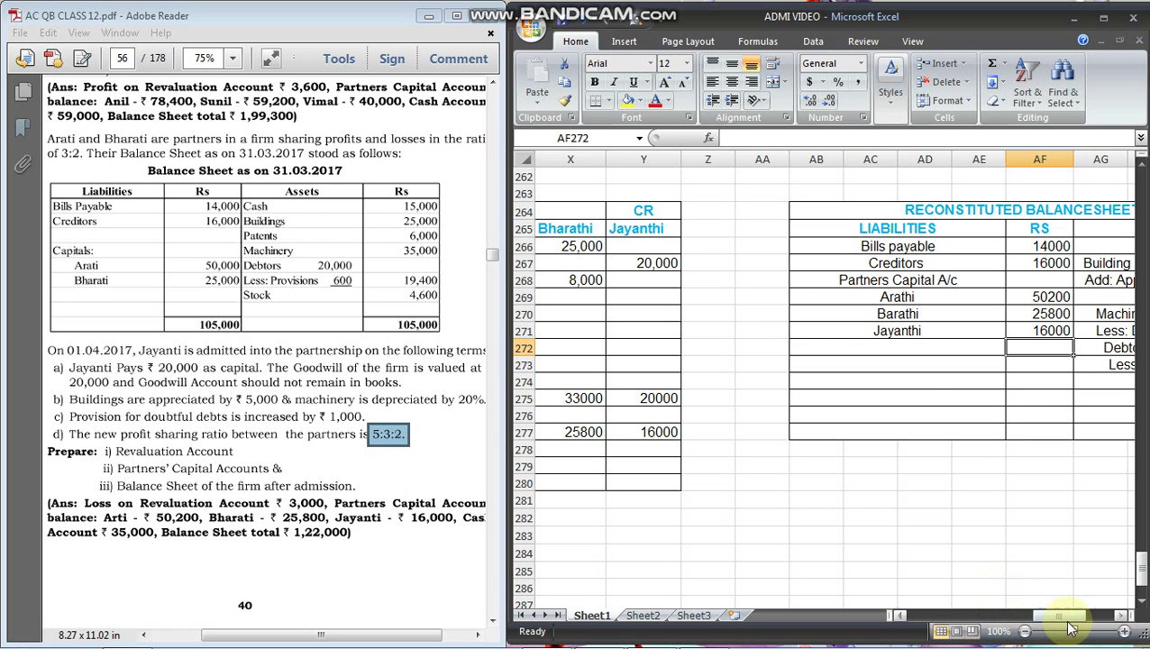
Sum the asset amounts in AK266 to AK274 and enter the total 122000 in AK277 of the reconstituted balance sheet
left_click_drag(1062, 616, 1089, 617)
left_click_drag(1100, 251, 1076, 380)
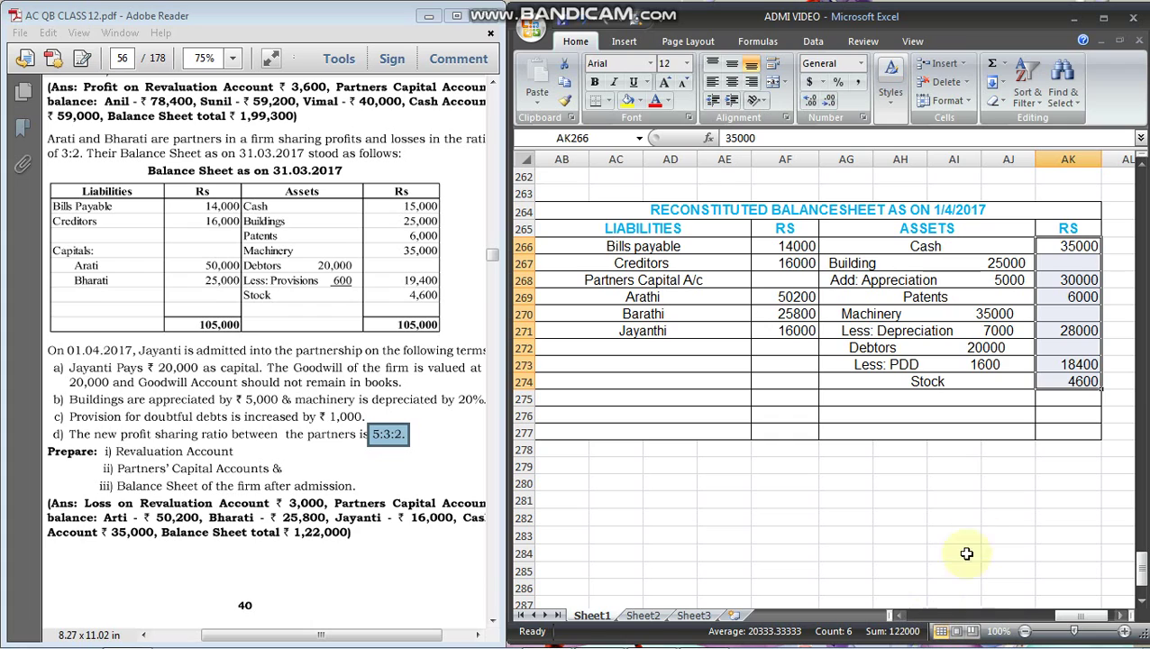
left_click(1064, 427)
type("12")
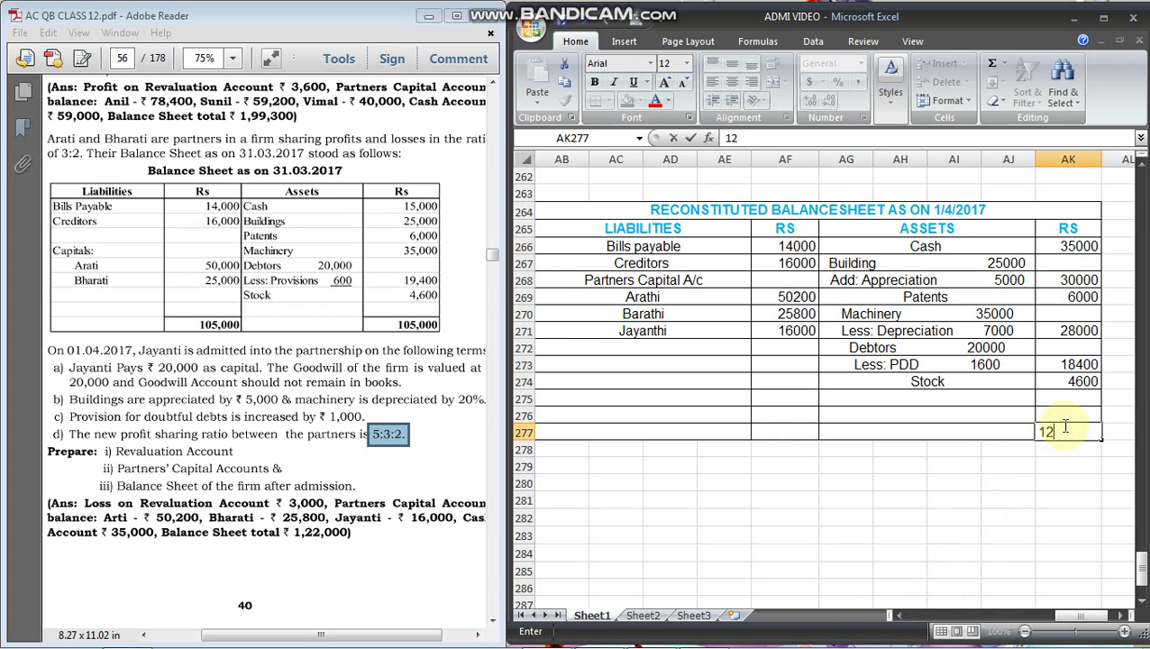
type("02000")
key("Left")
Sum the liability amounts in AF266 to AF271 and enter the total 122000 in AF277 of the reconstituted balance sheet
key("Left")
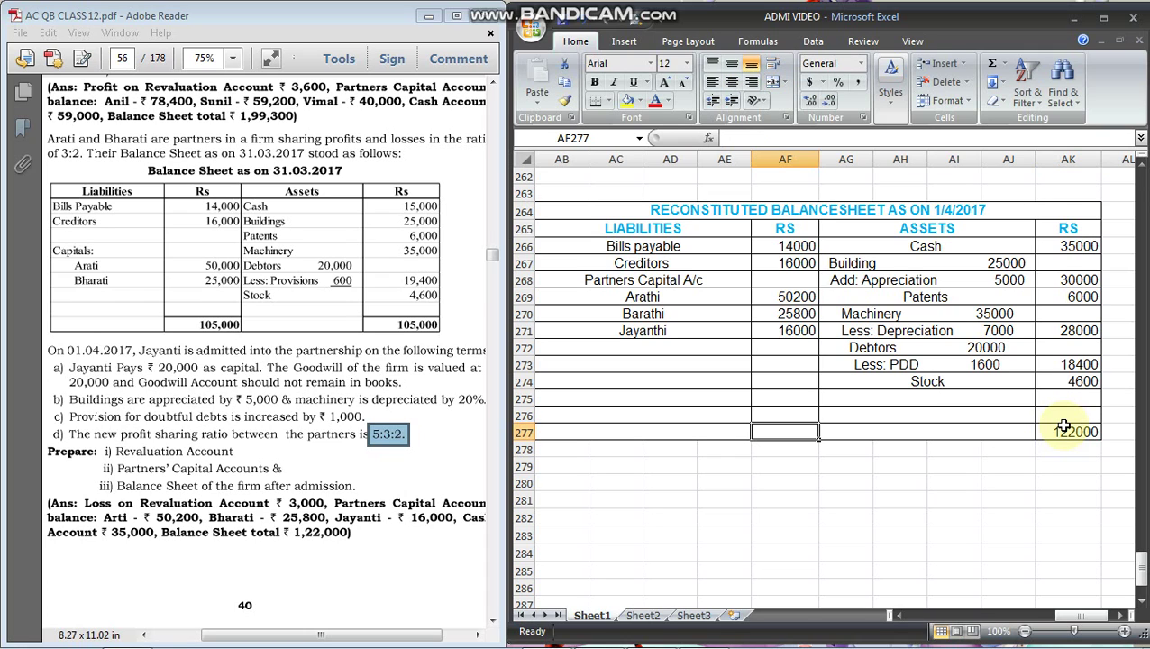
left_click_drag(796, 246, 799, 332)
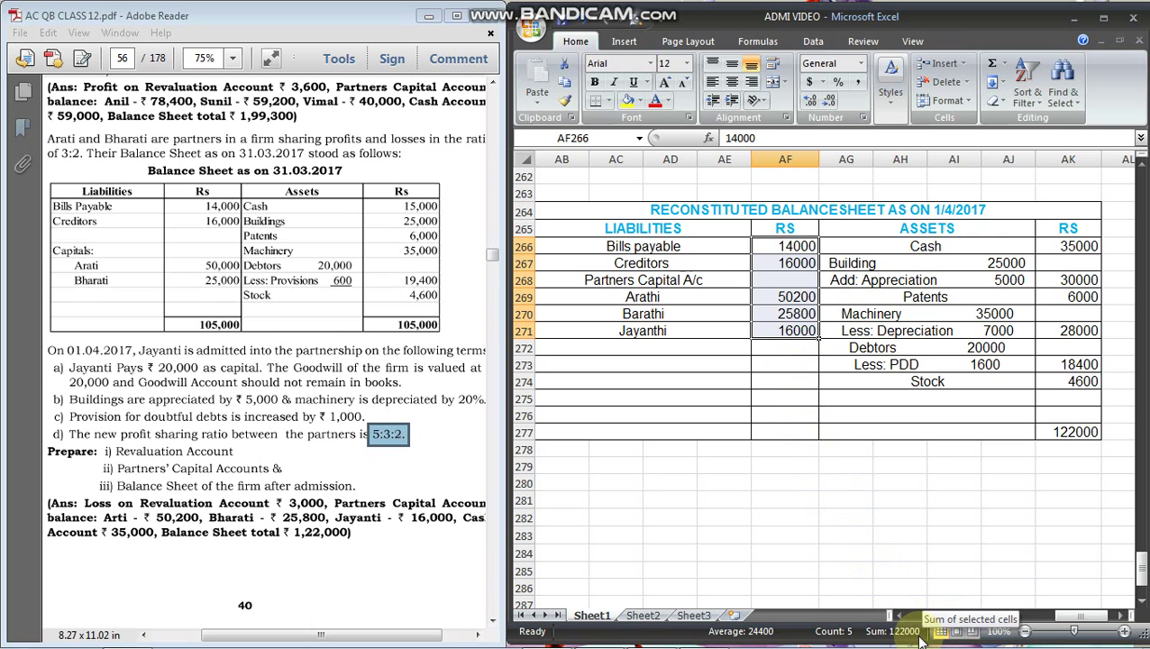
left_click(815, 431)
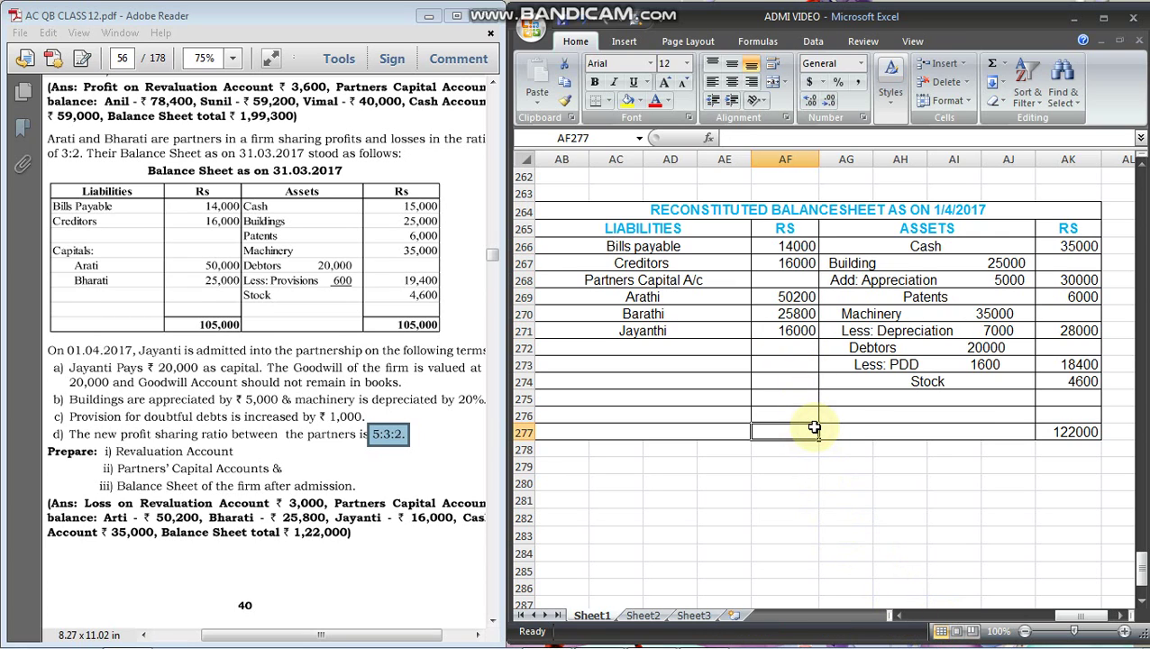
type("1223")
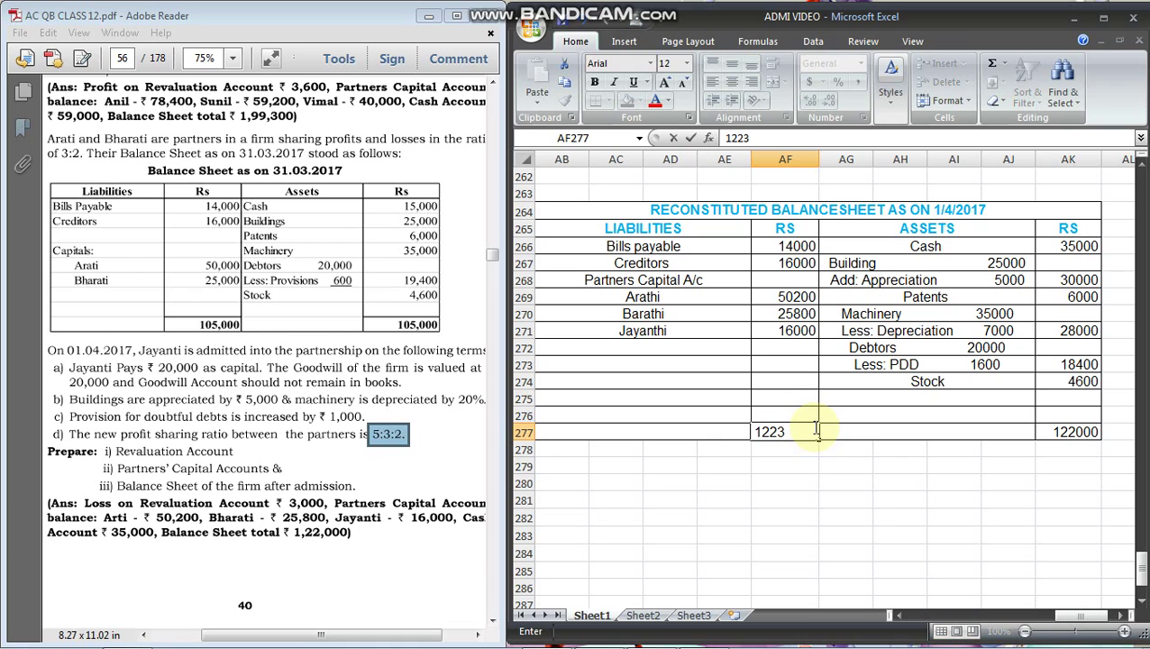
type("000")
key("Return")
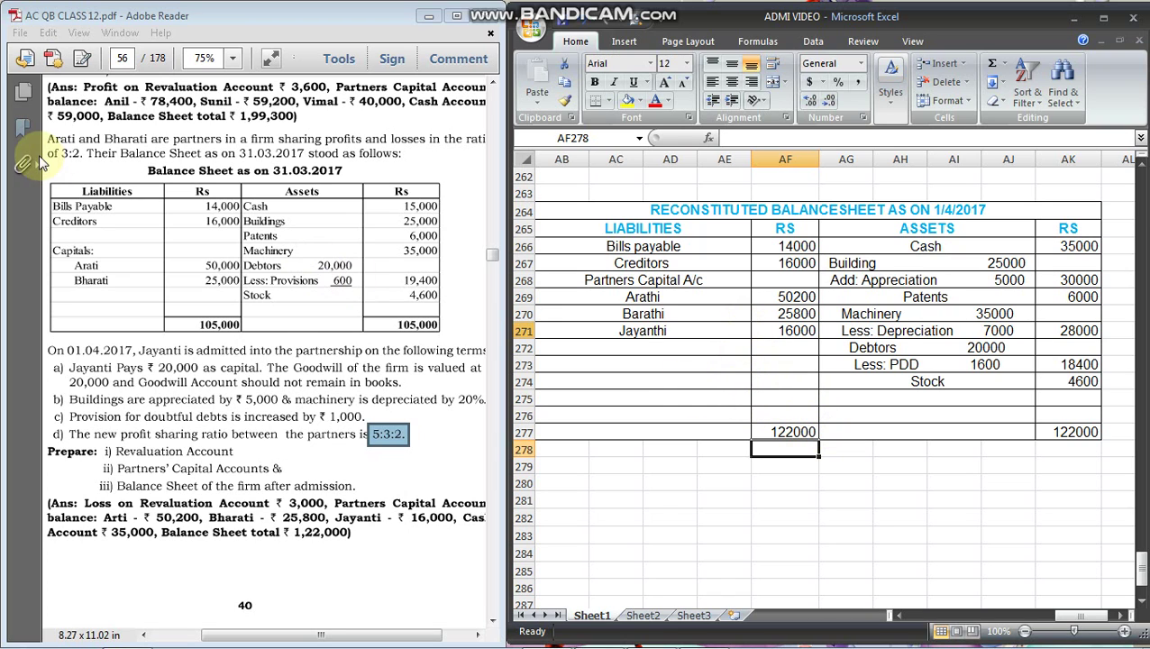
left_click(314, 286)
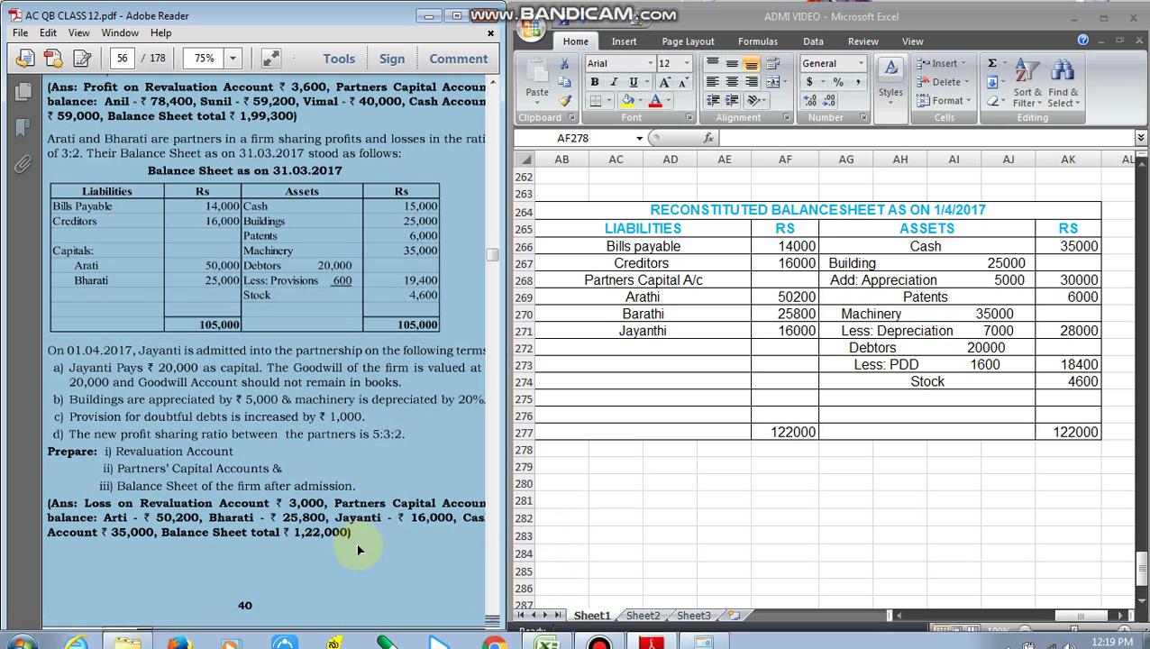
scroll(359, 630, "left", 1)
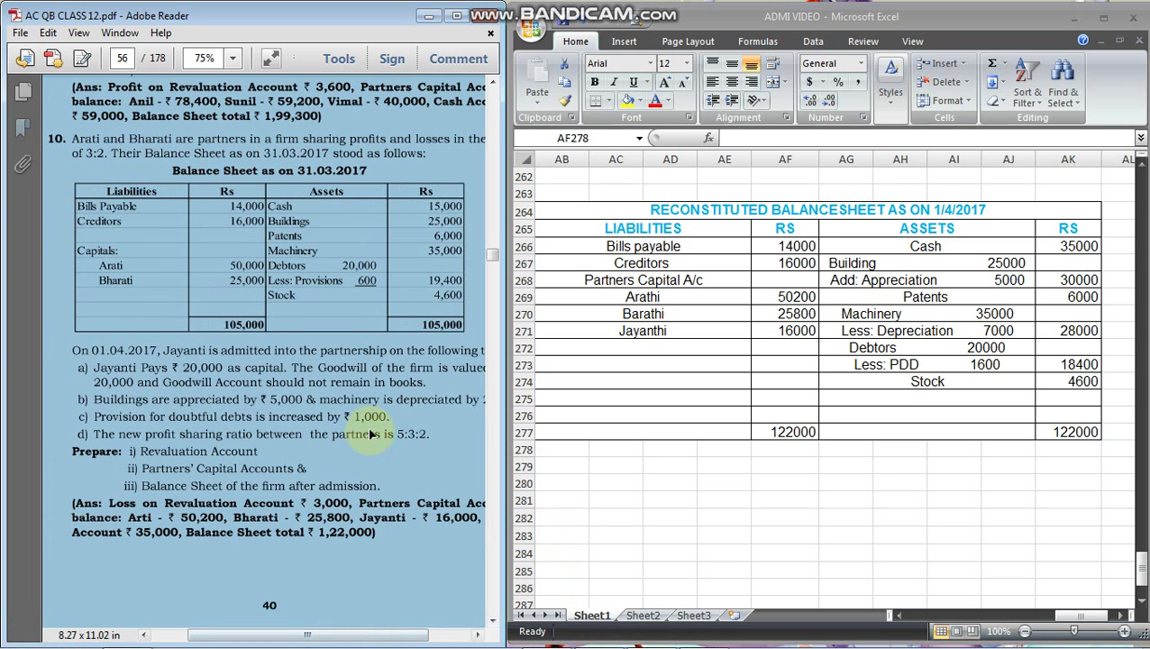